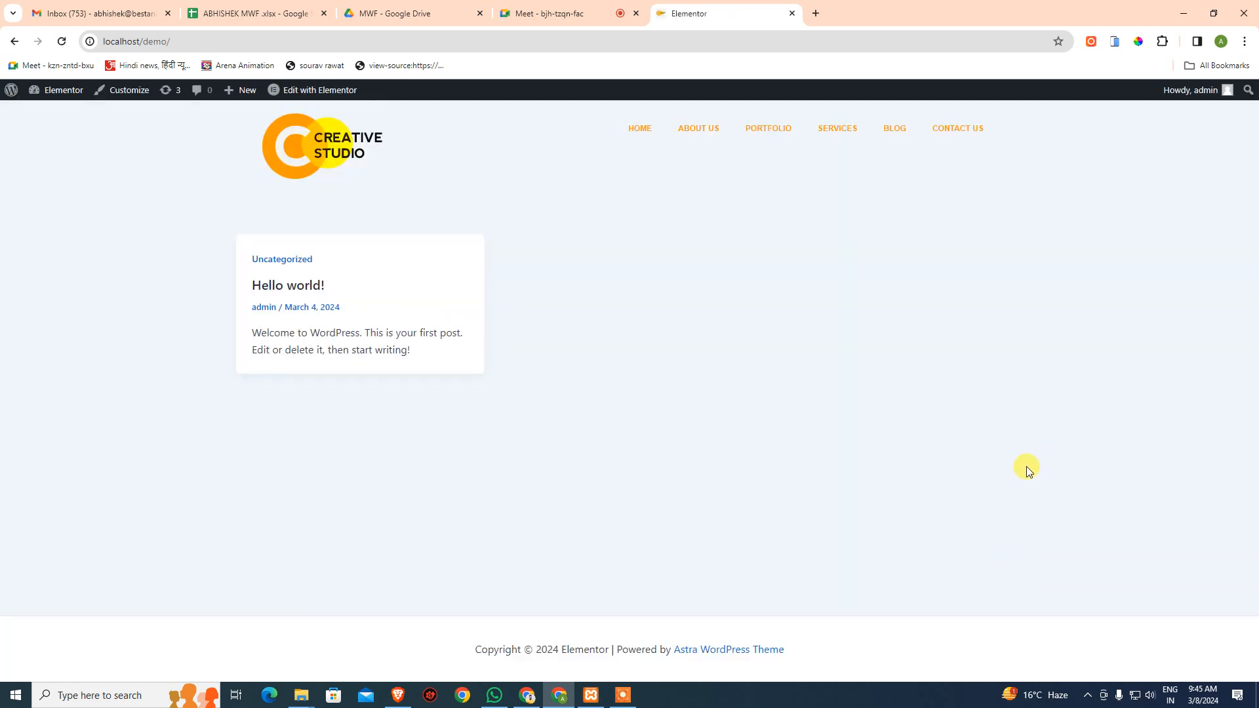
- Open the Creative Studio home page and read through its About Us and benefits text
left_click(638, 130)
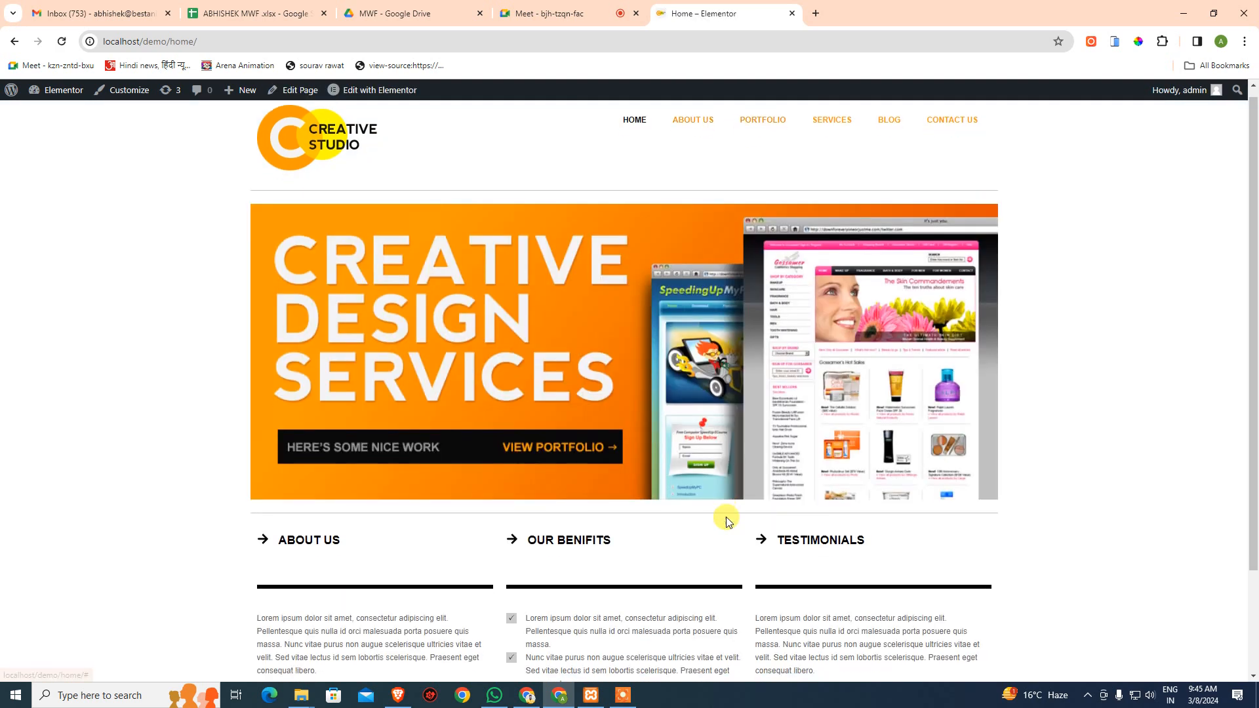
scroll(726, 517, "down", 2)
scroll(726, 517, "up", 2)
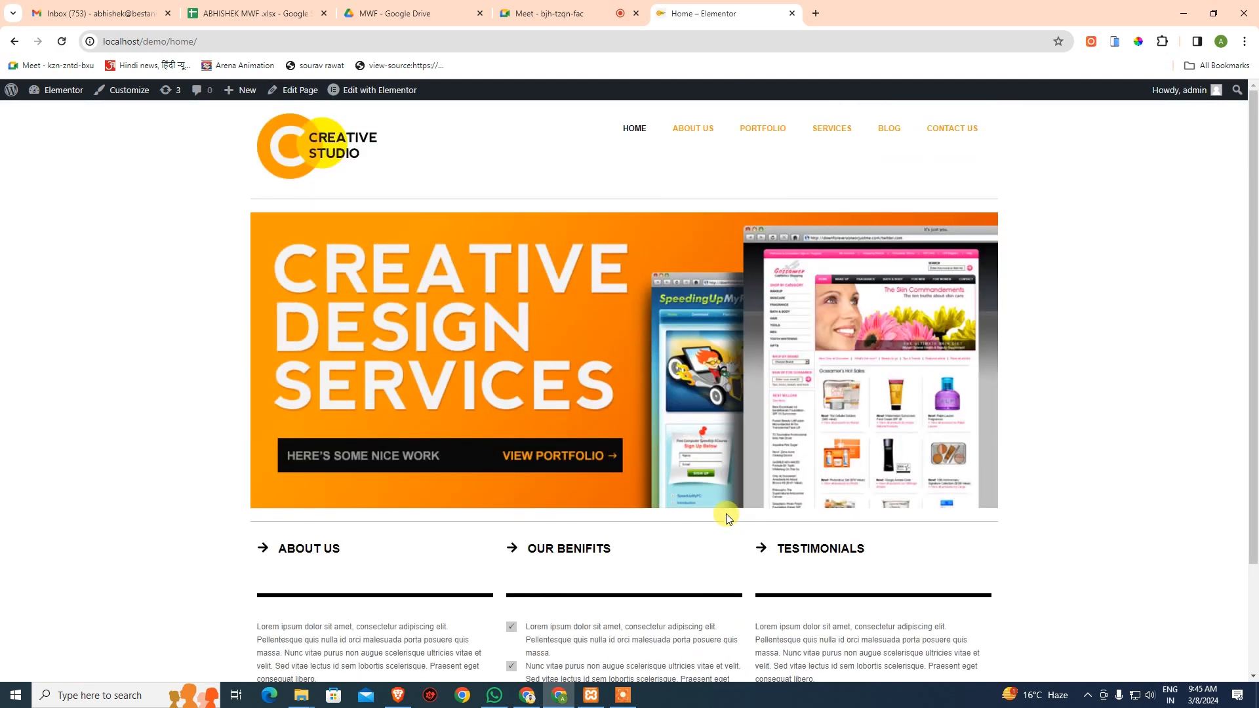
scroll(727, 517, "down", 2)
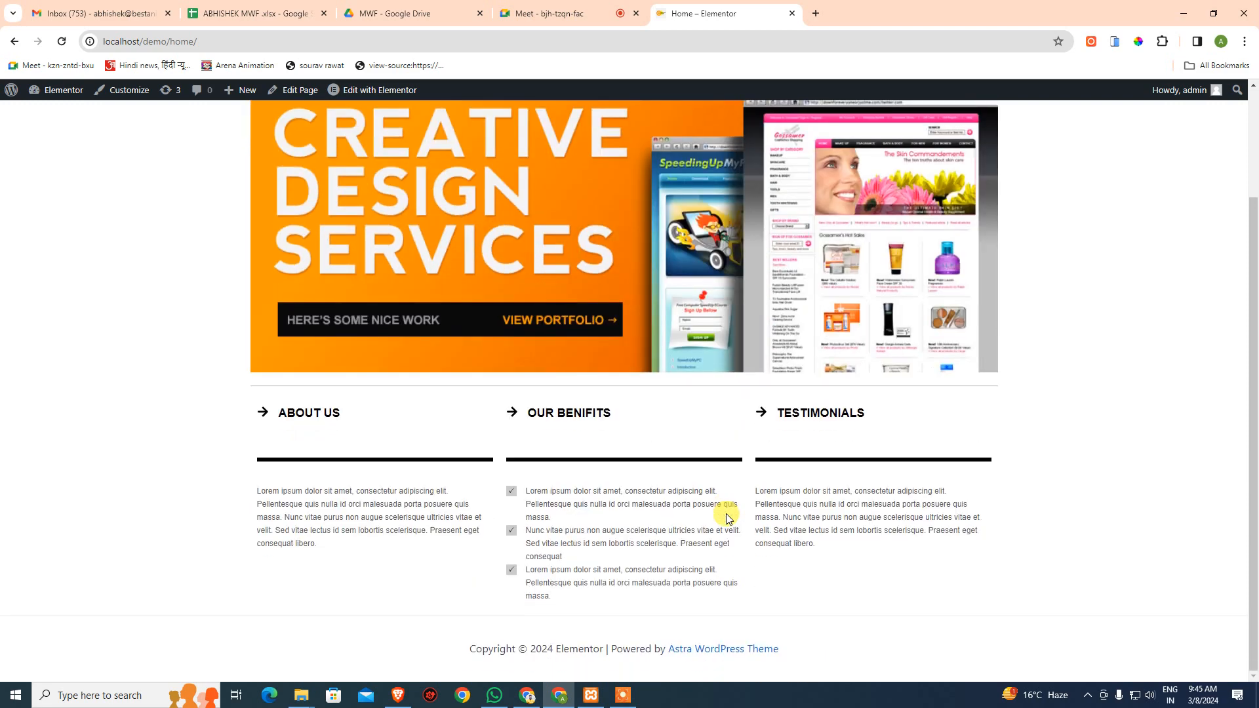
scroll(726, 517, "up", 2)
scroll(726, 517, "down", 2)
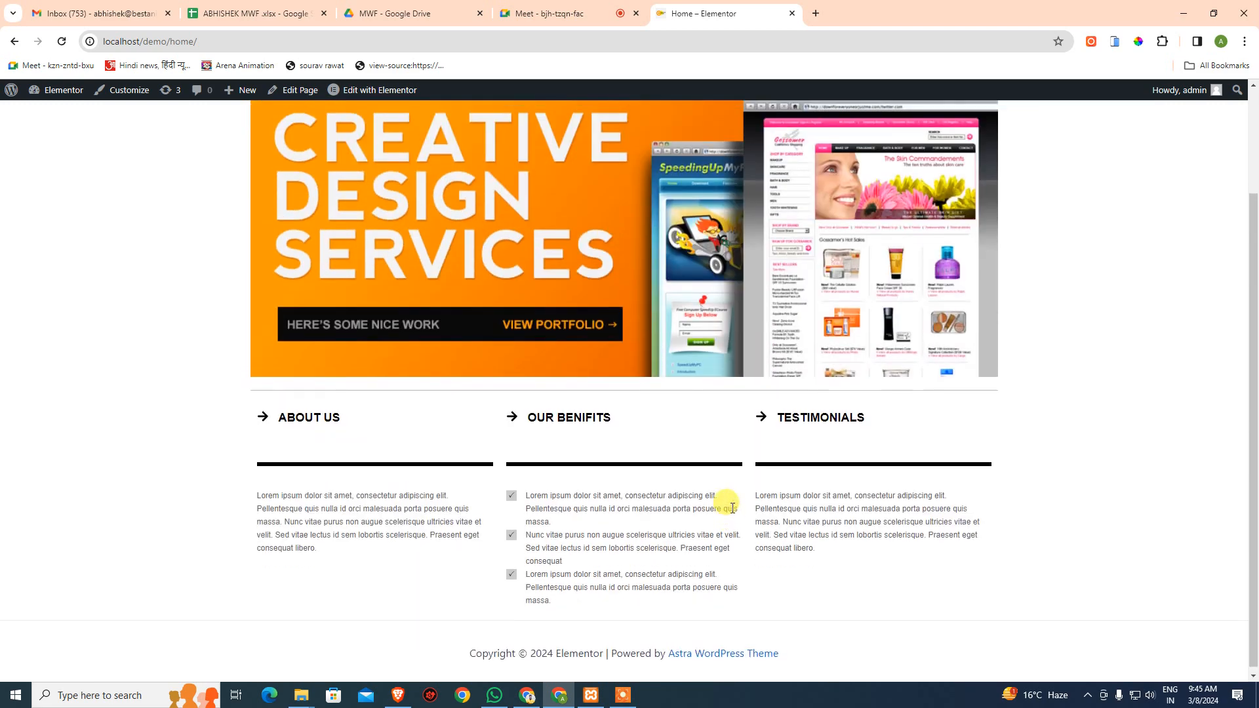
scroll(727, 514, "up", 2)
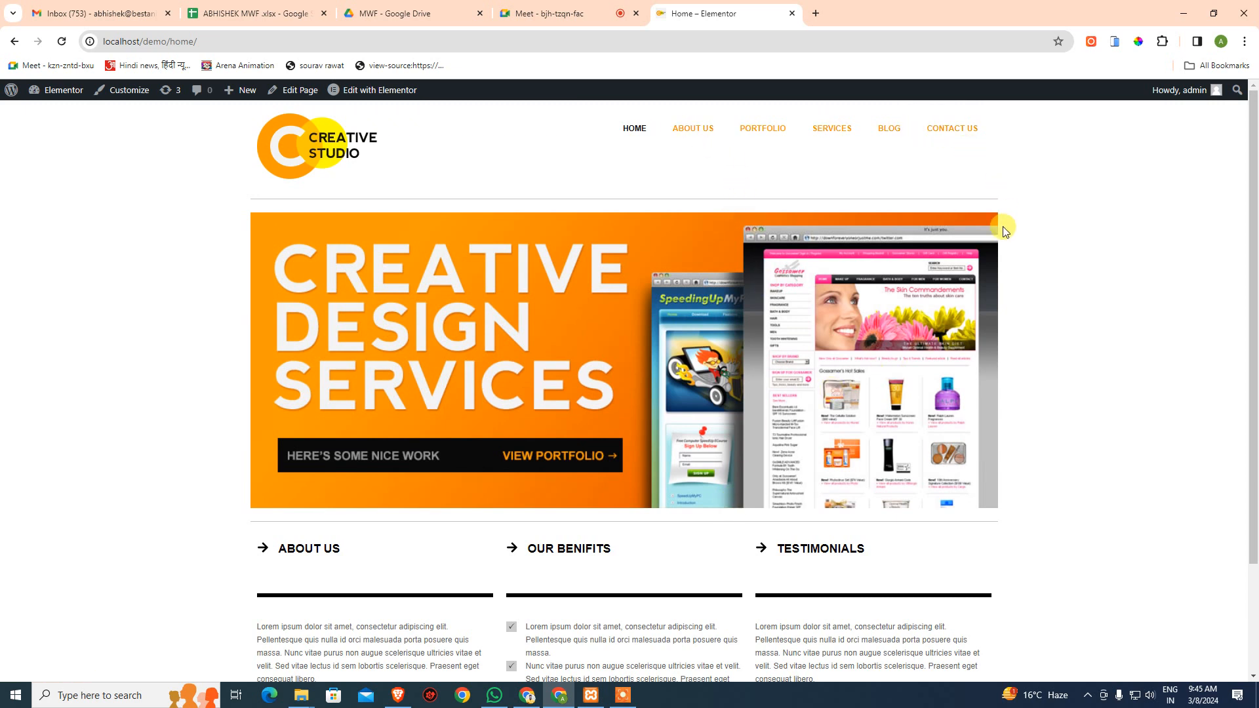
scroll(936, 284, "down", 2)
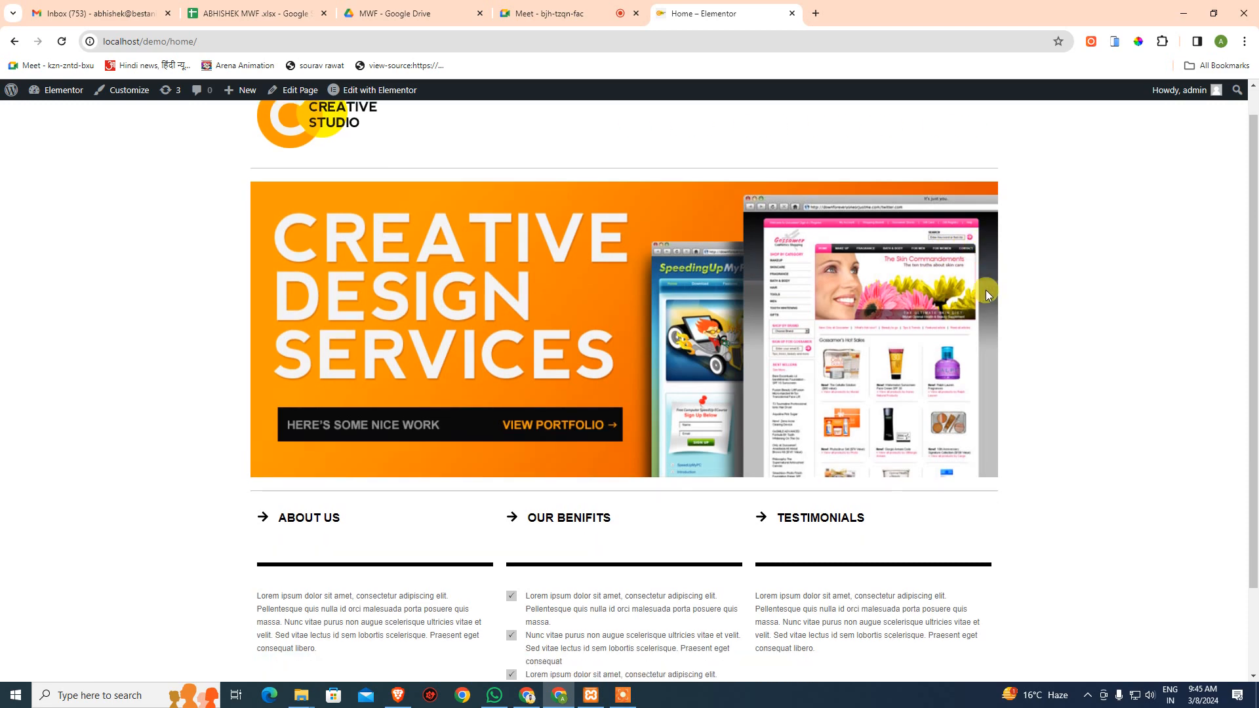
left_click_drag(282, 412, 1017, 430)
left_click(764, 495)
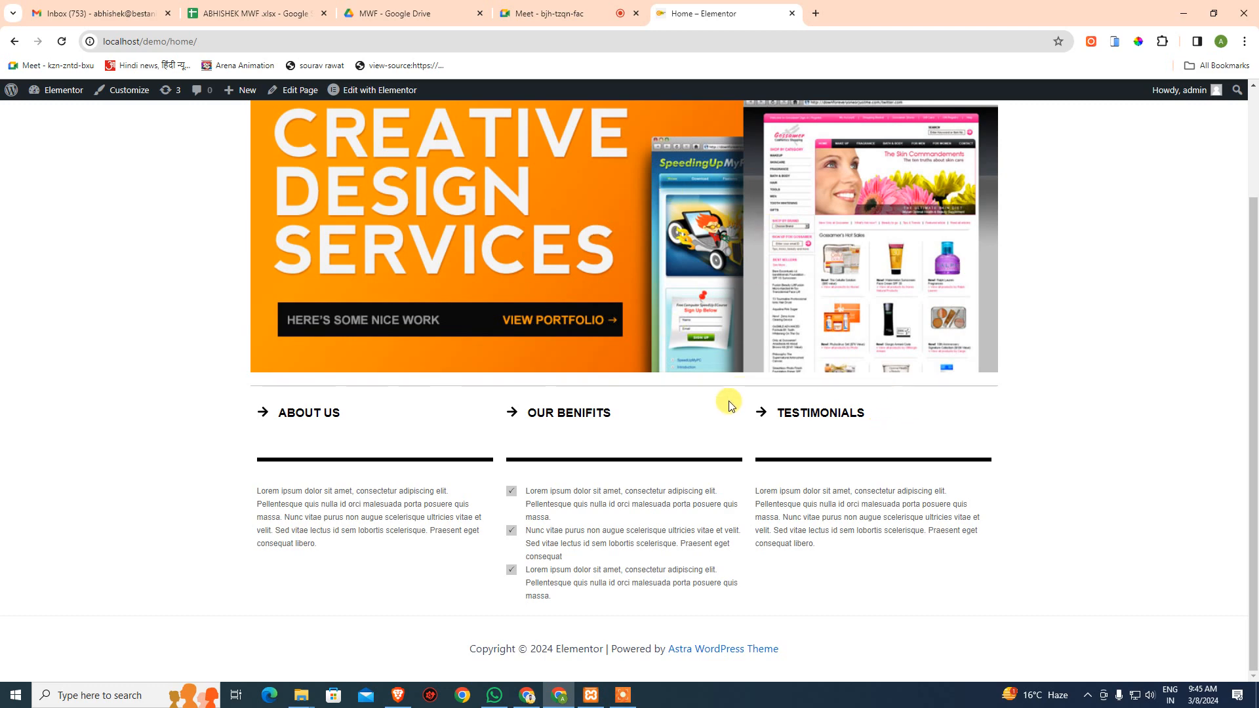
- Finish reviewing the home page, then go to the admin Dashboard and switch to the Meet call
scroll(729, 400, "up", 2)
scroll(729, 400, "down", 2)
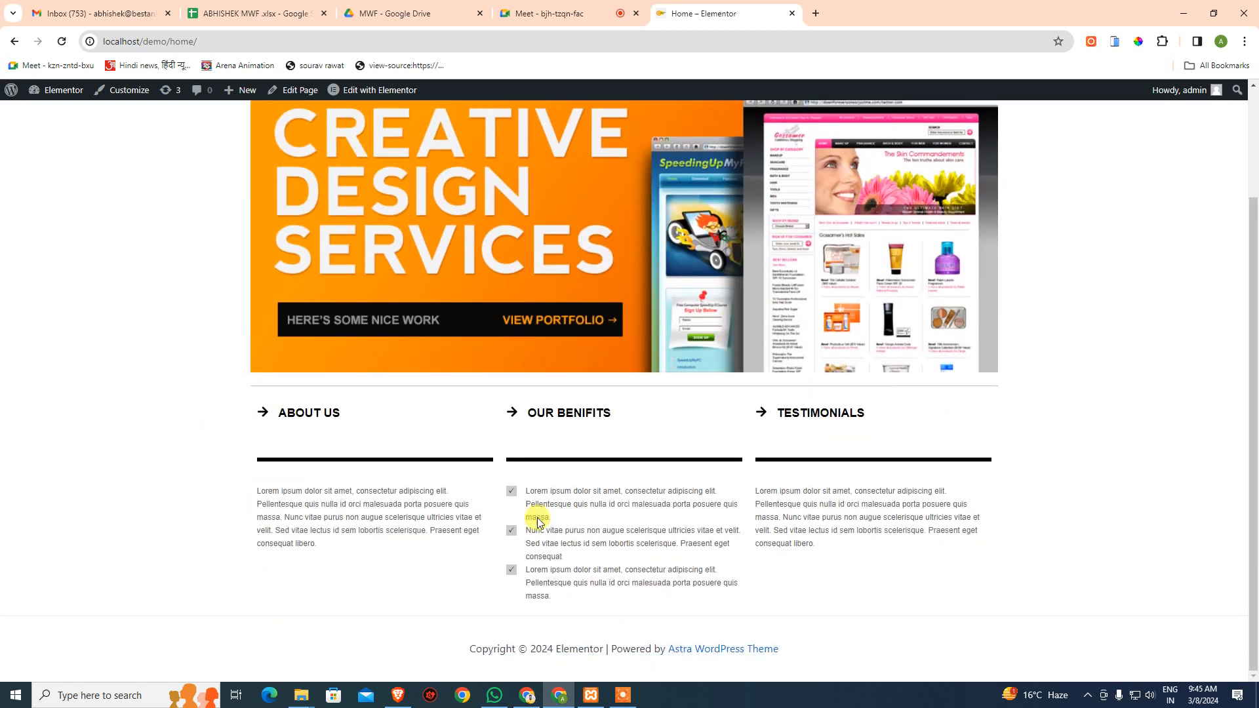
scroll(536, 521, "up", 2)
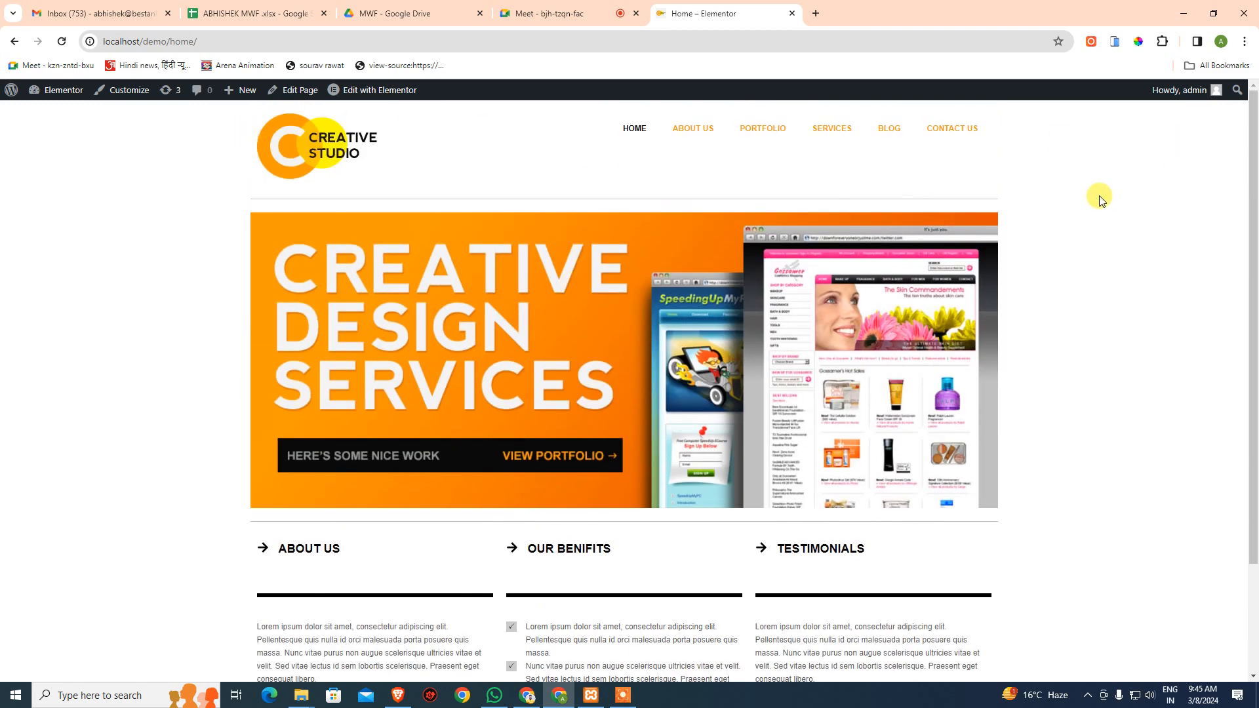
scroll(1076, 337, "down", 2)
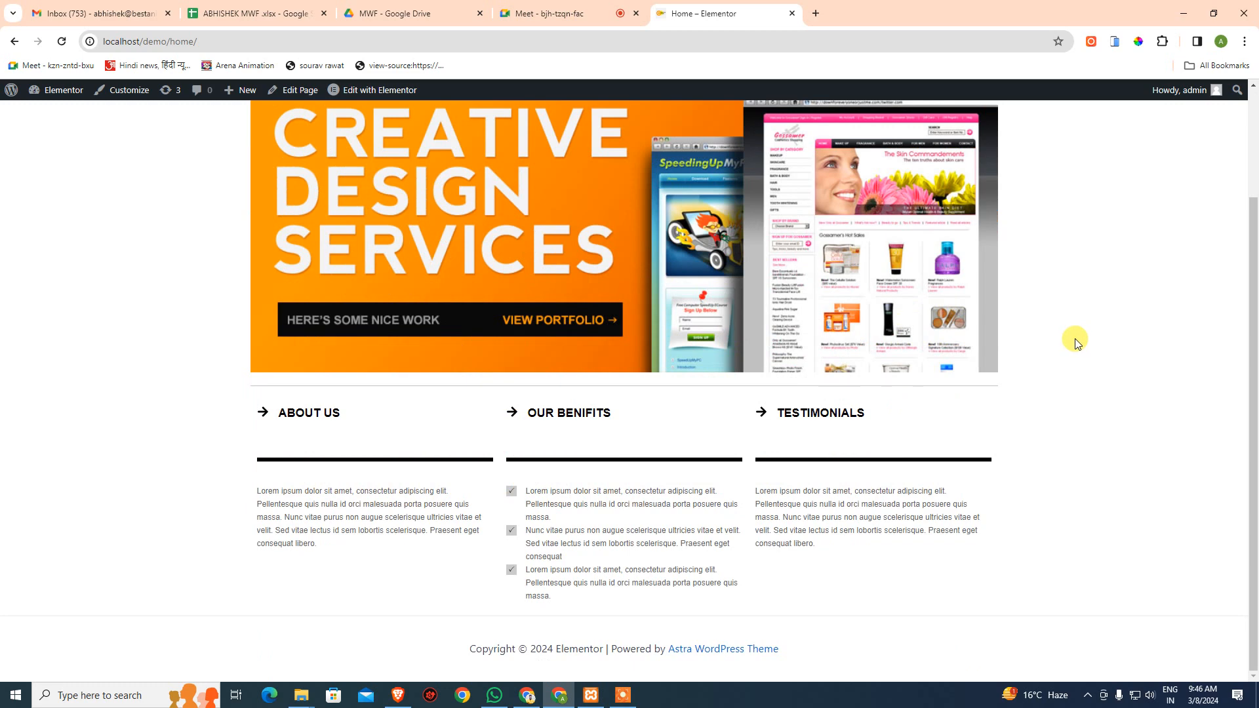
scroll(1076, 341, "up", 2)
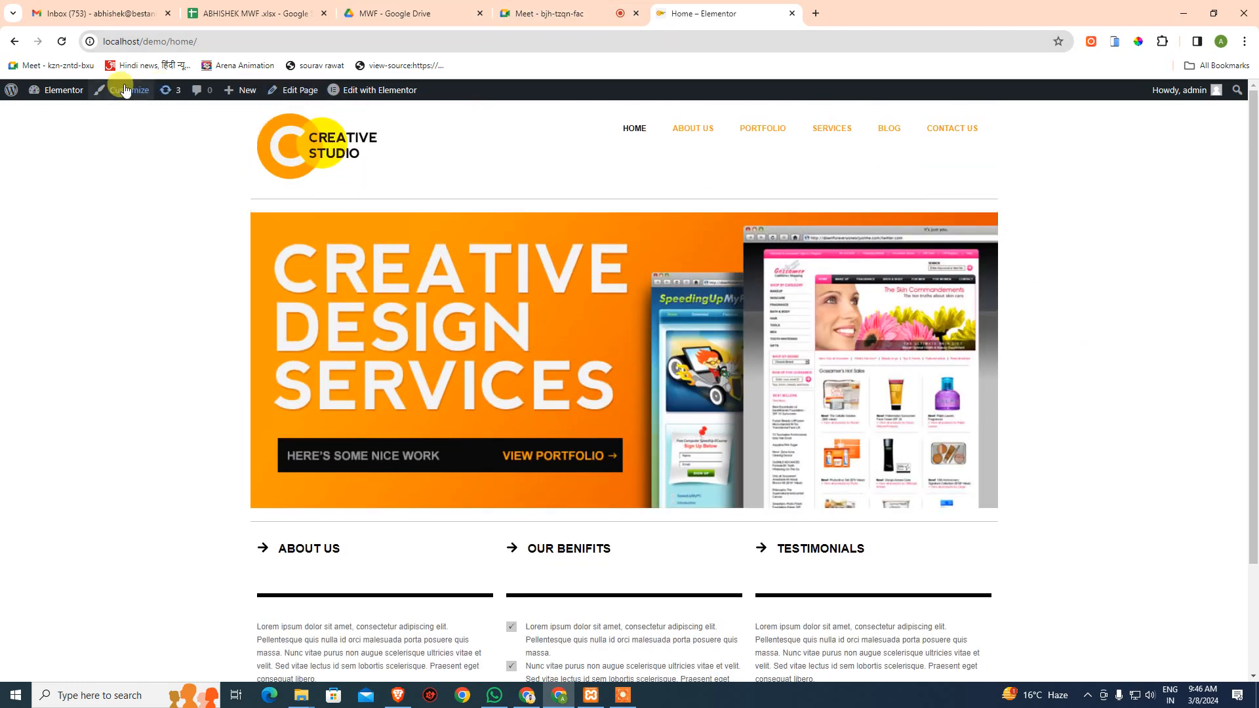
left_click(49, 113)
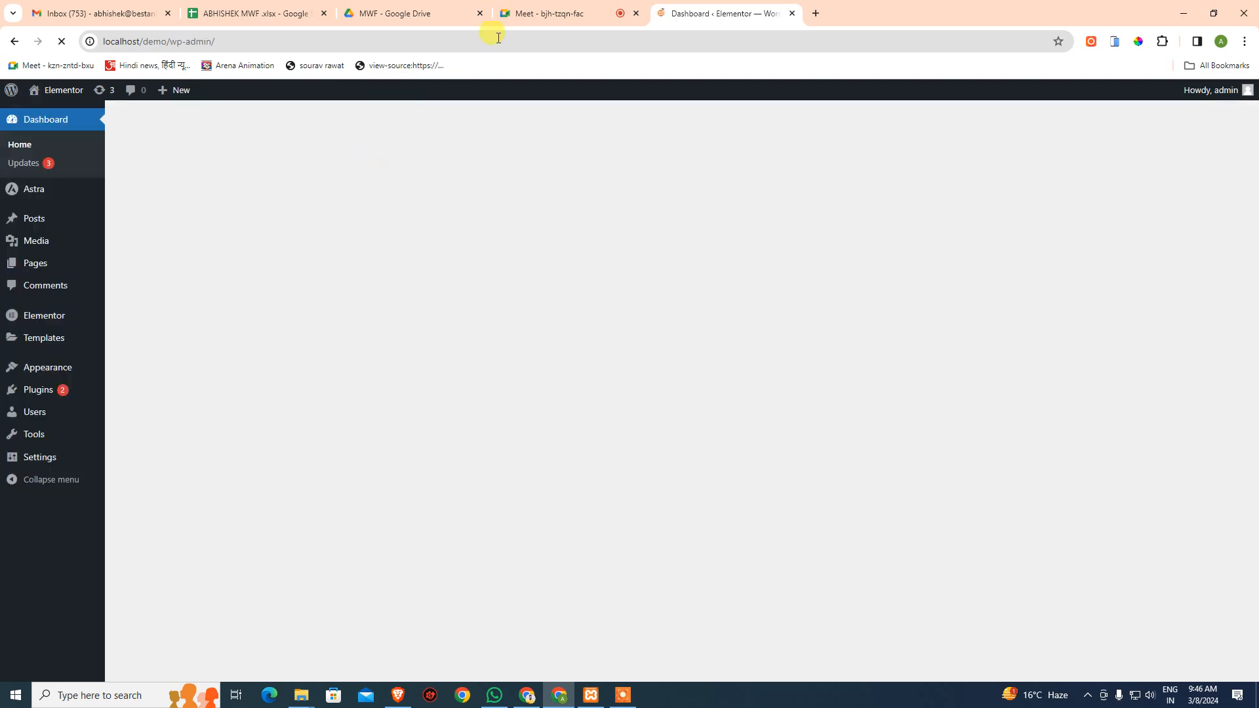
left_click(576, 12)
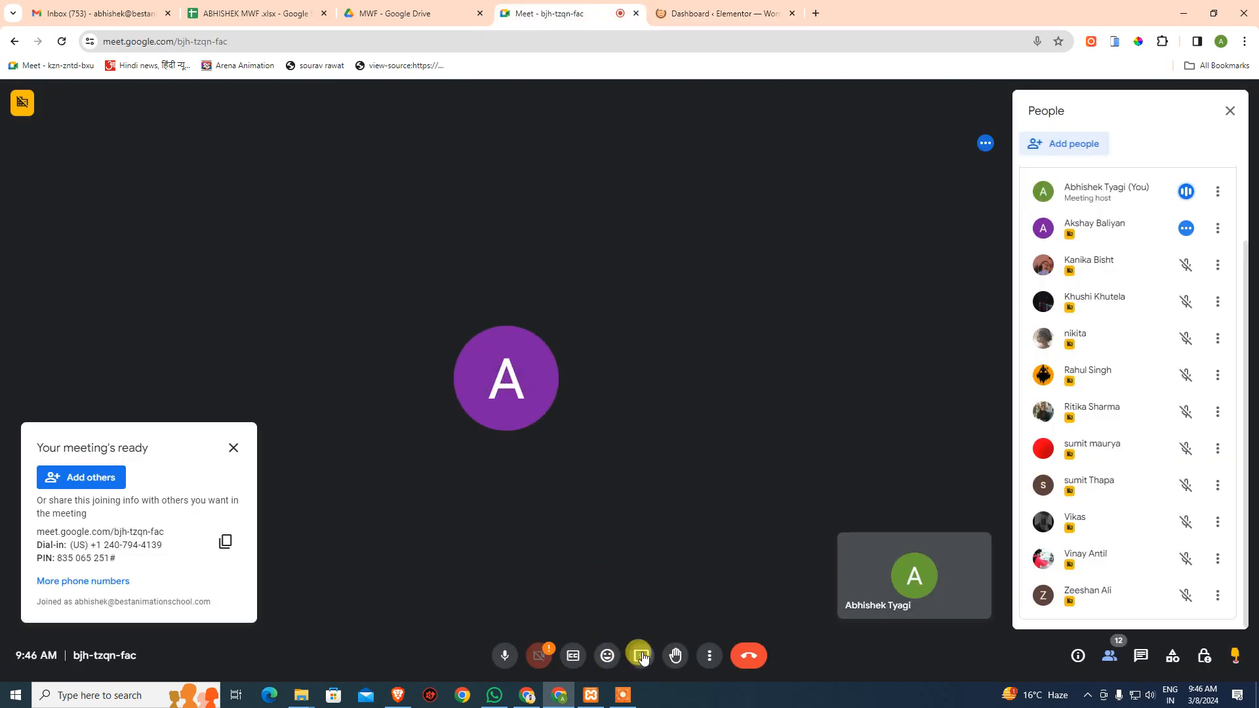
- Present the entire screen, Screen 1, to the Google Meet call
left_click(642, 656)
left_click(744, 122)
left_click(584, 202)
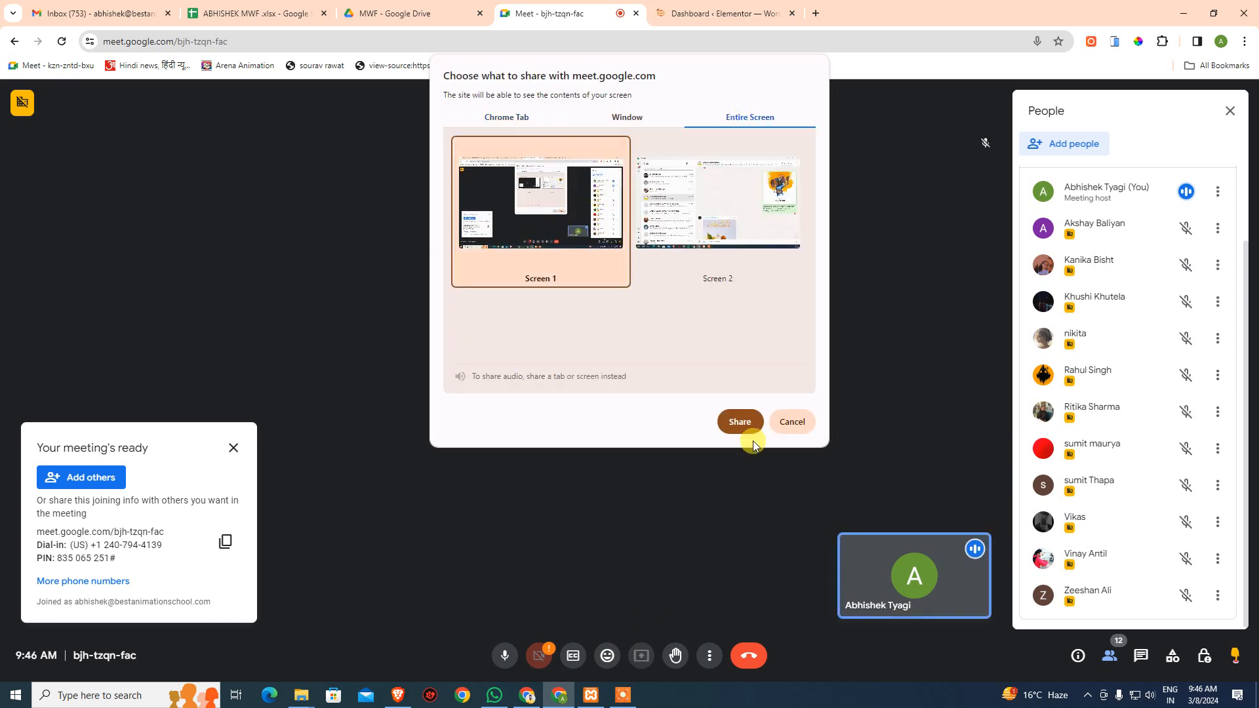
left_click(746, 425)
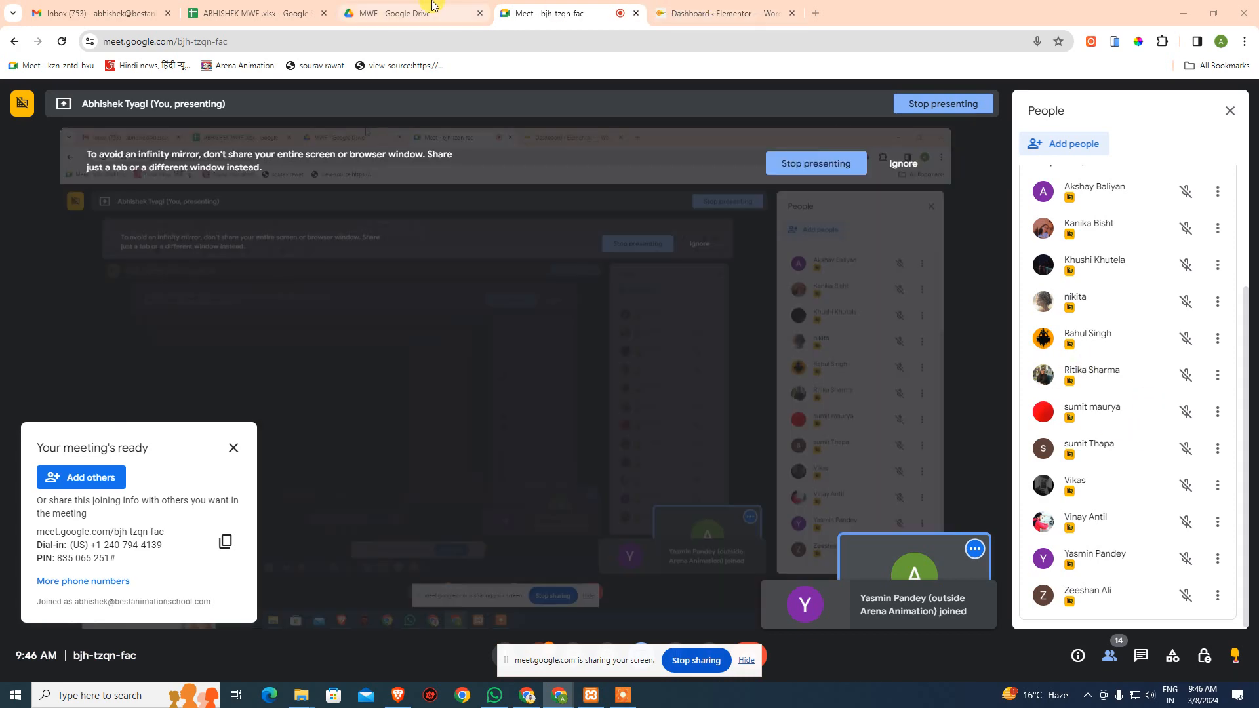
left_click(426, 10)
- On the 0900-1030 WORDPRESS sheet, replace the A in cell S24 with P
left_click(243, 9)
scroll(380, 554, "down", 5)
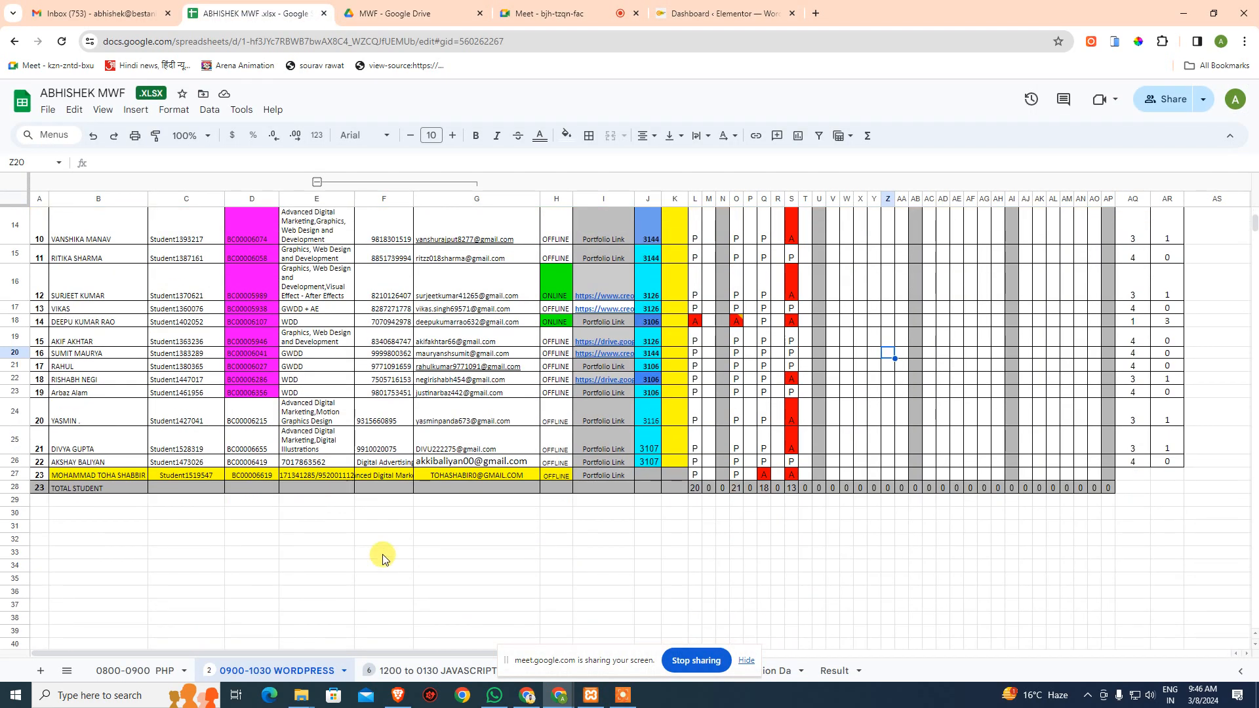
left_click(794, 425)
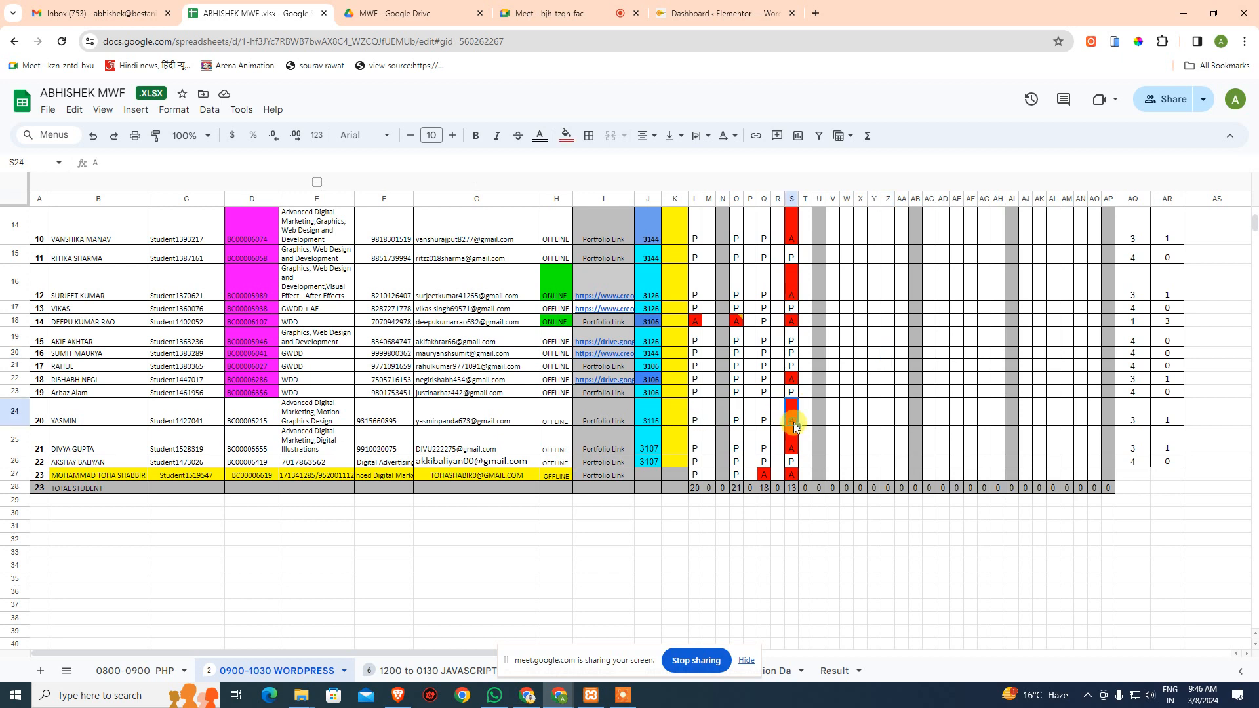
type("P")
key("Return")
left_click(874, 392)
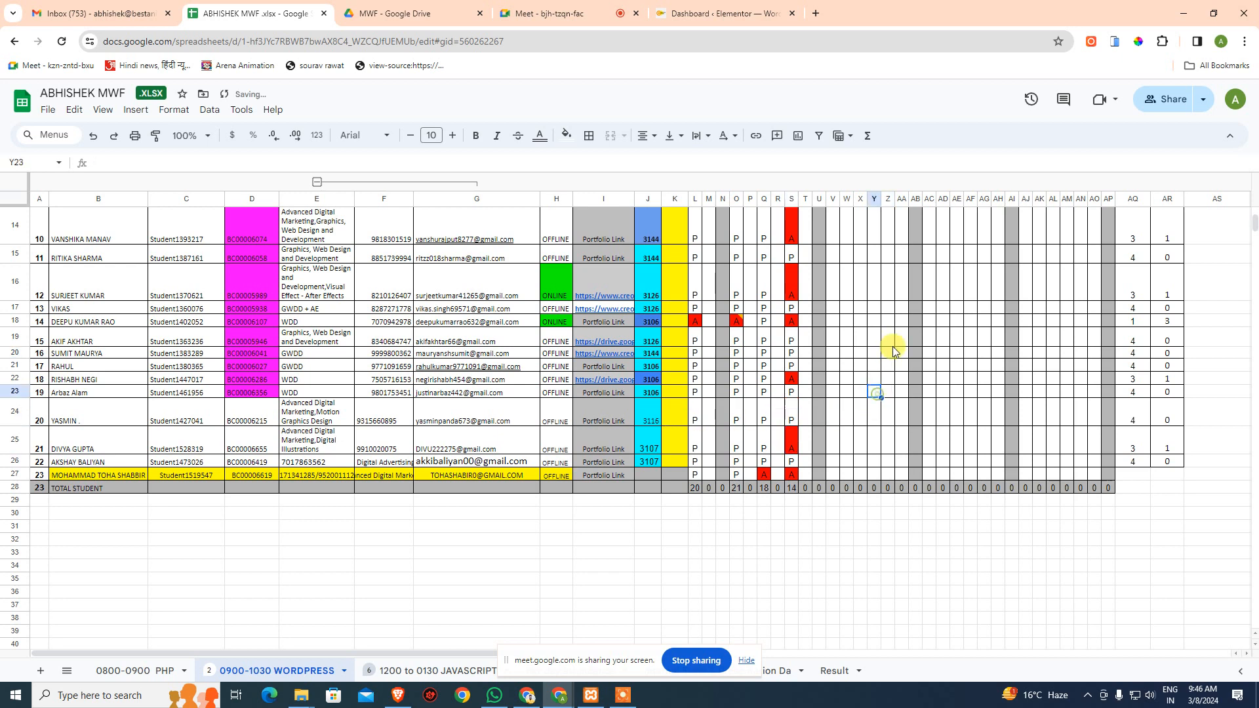
- Open Plugins > Installed Plugins from the WordPress dashboard sidebar, then return to the Meet call
left_click(734, 8)
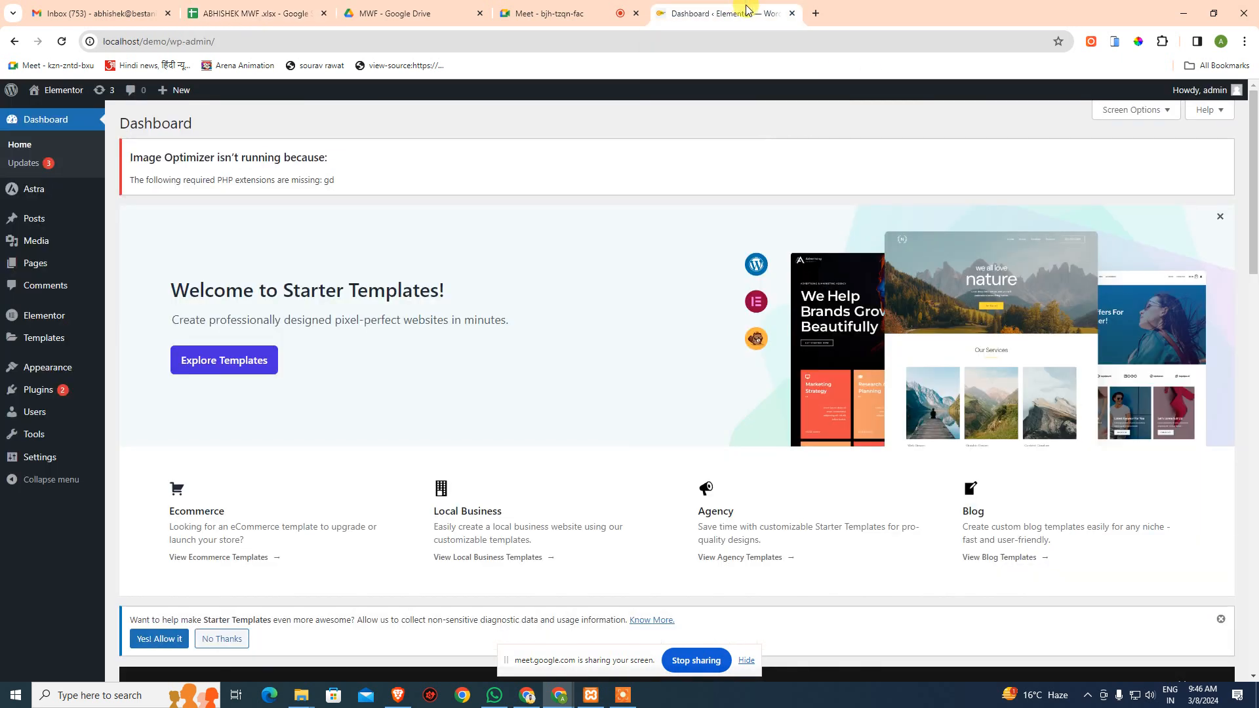
scroll(539, 306, "down", 3)
scroll(540, 309, "up", 3)
scroll(564, 300, "down", 15)
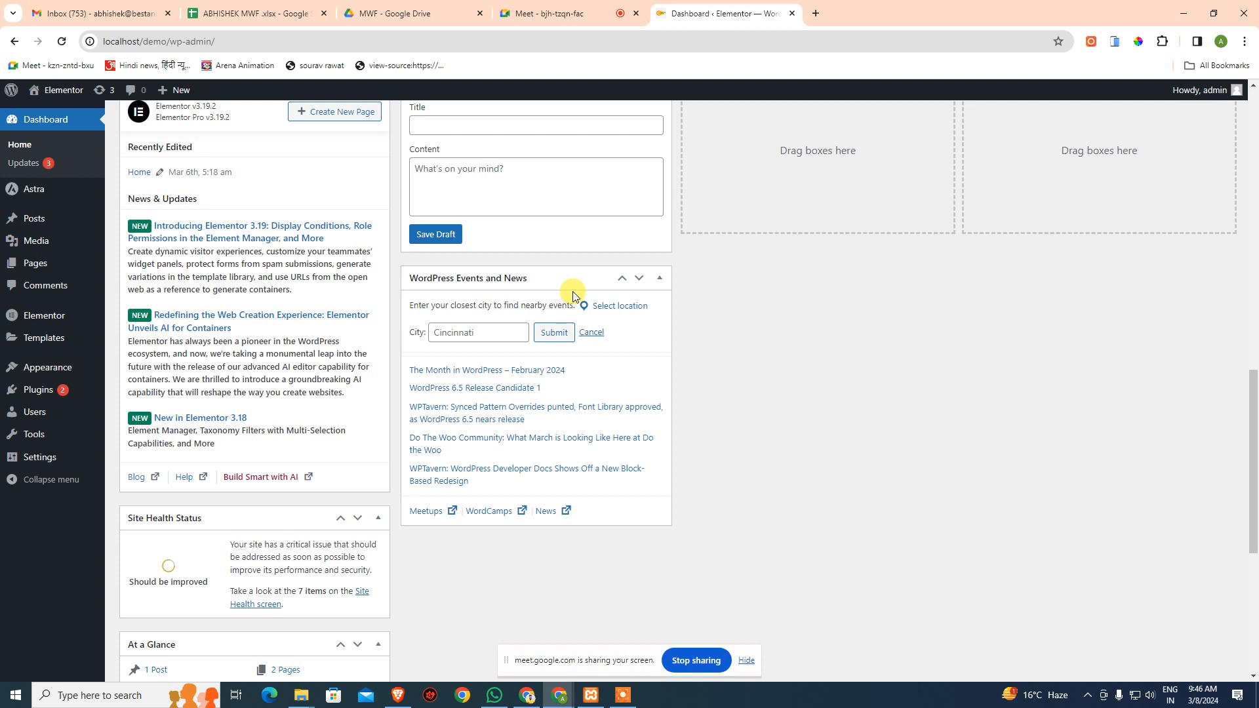
mouse_move(38, 390)
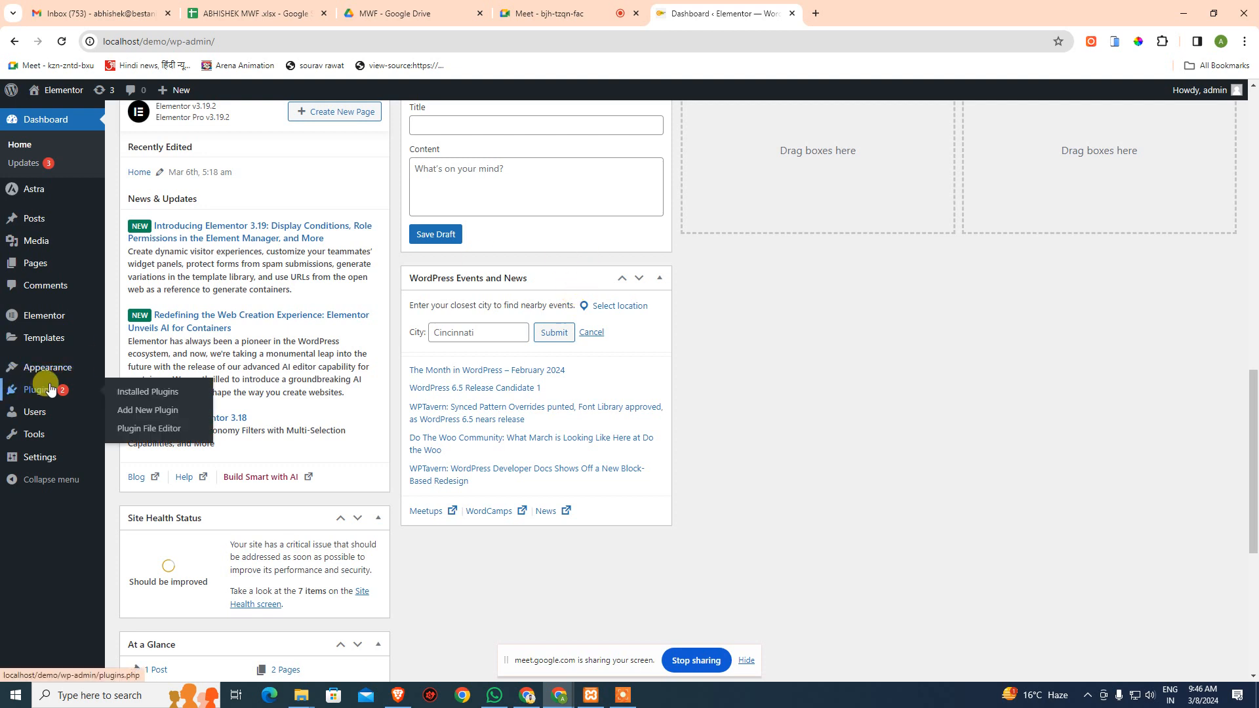
left_click(151, 396)
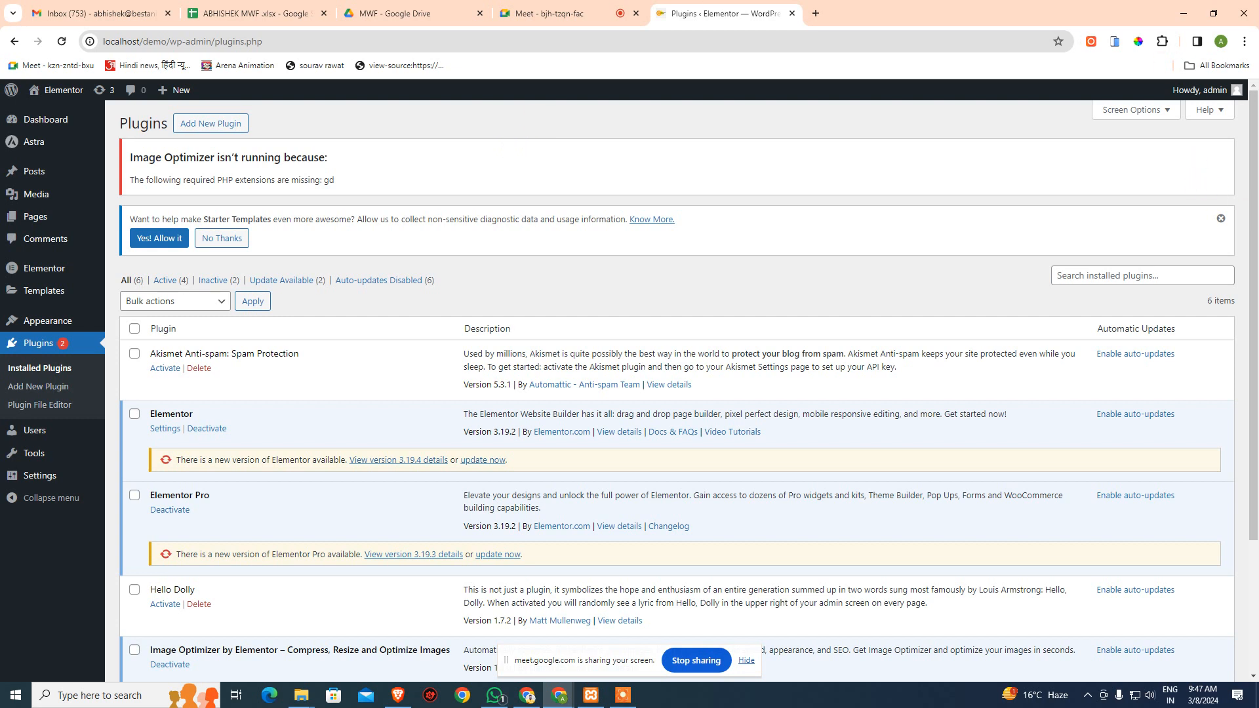
key("alt+Tab")
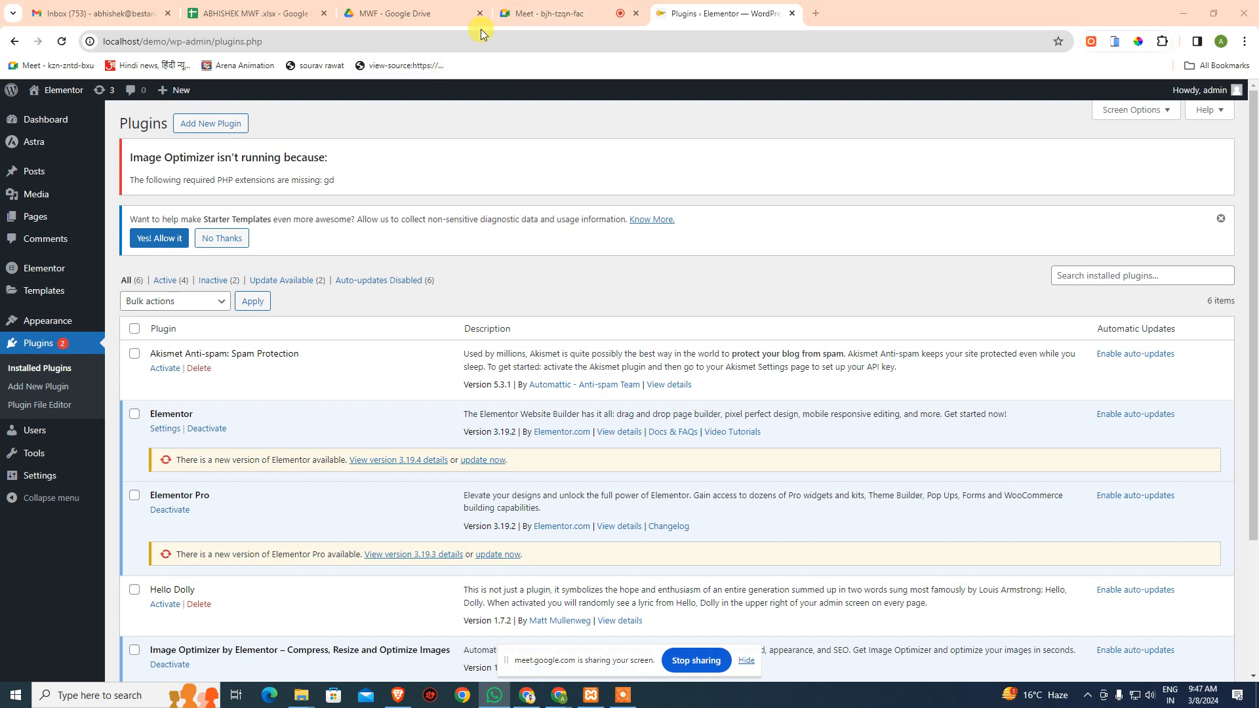
left_click(561, 2)
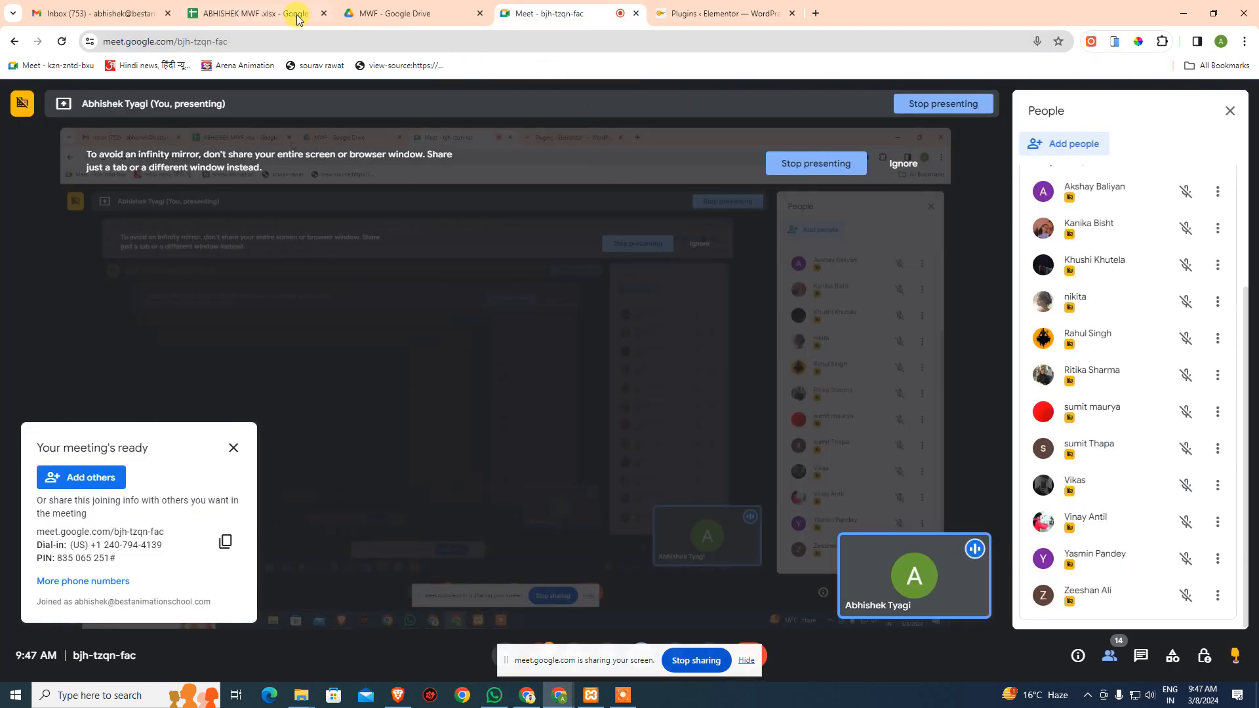
- Glance over the attendance sheet, then go back to the Plugins – Elementor page
left_click(276, 15)
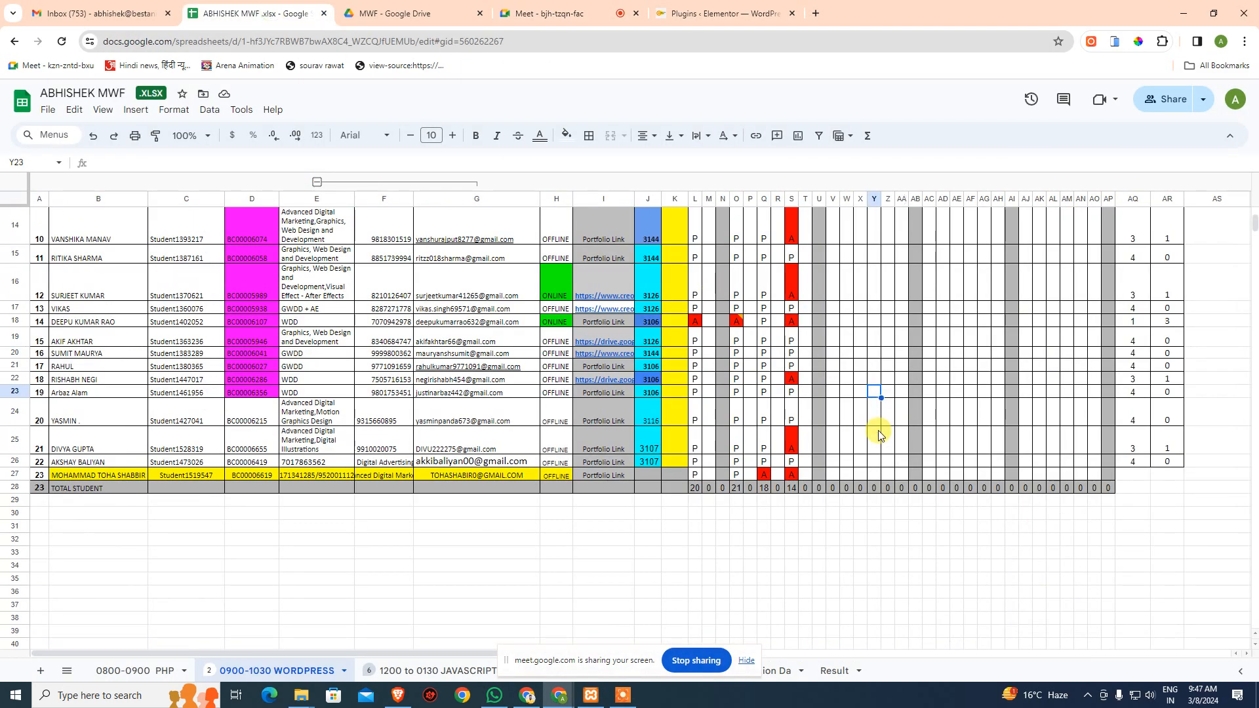
scroll(878, 436, "up", 5)
scroll(879, 430, "down", 1)
left_click(675, 12)
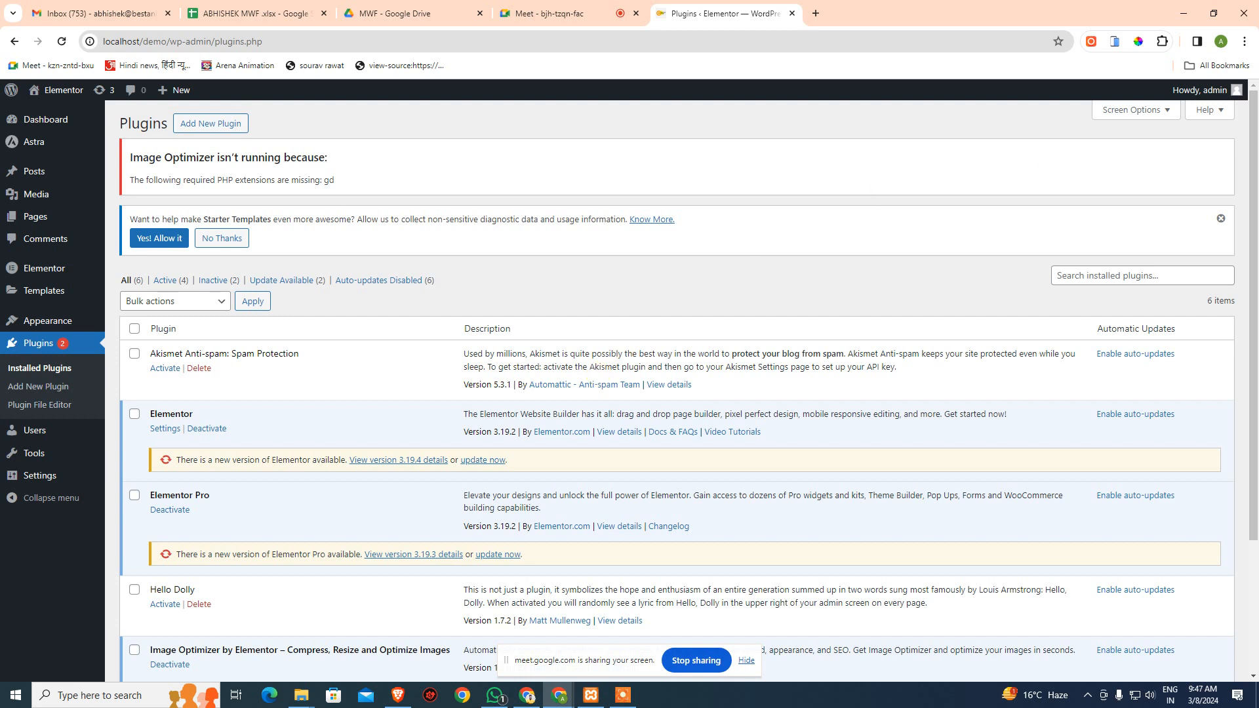
- Check the new WhatsApp message, then bring the Google Meet call back to the front
left_click(494, 696)
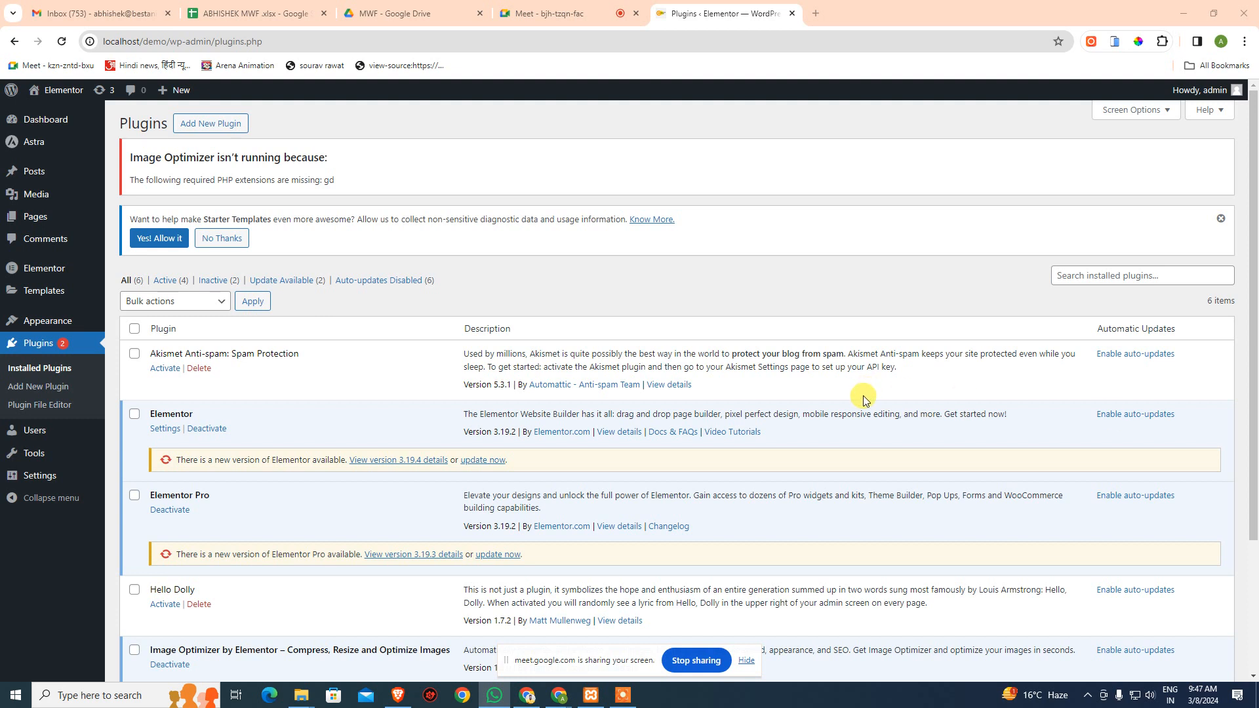
left_click(577, 13)
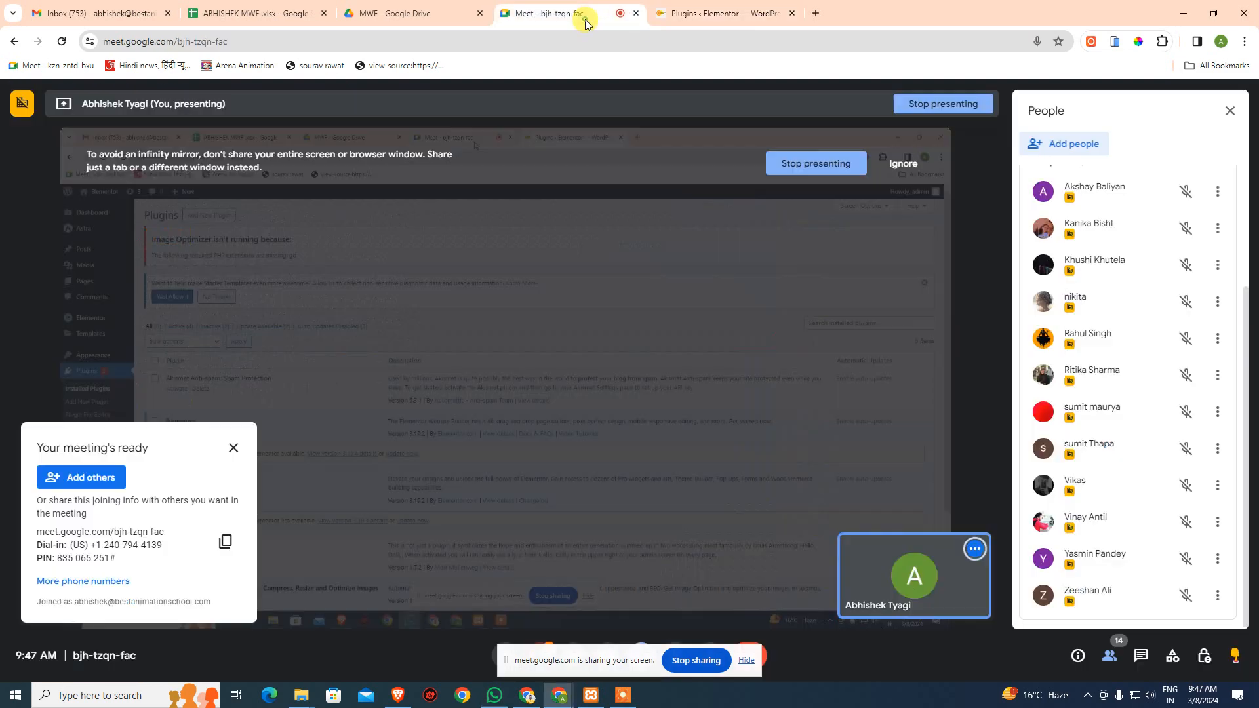
- Mark the student in cell S22 as present (P), bringing column S's total to 15
scroll(1059, 331, "up", 3)
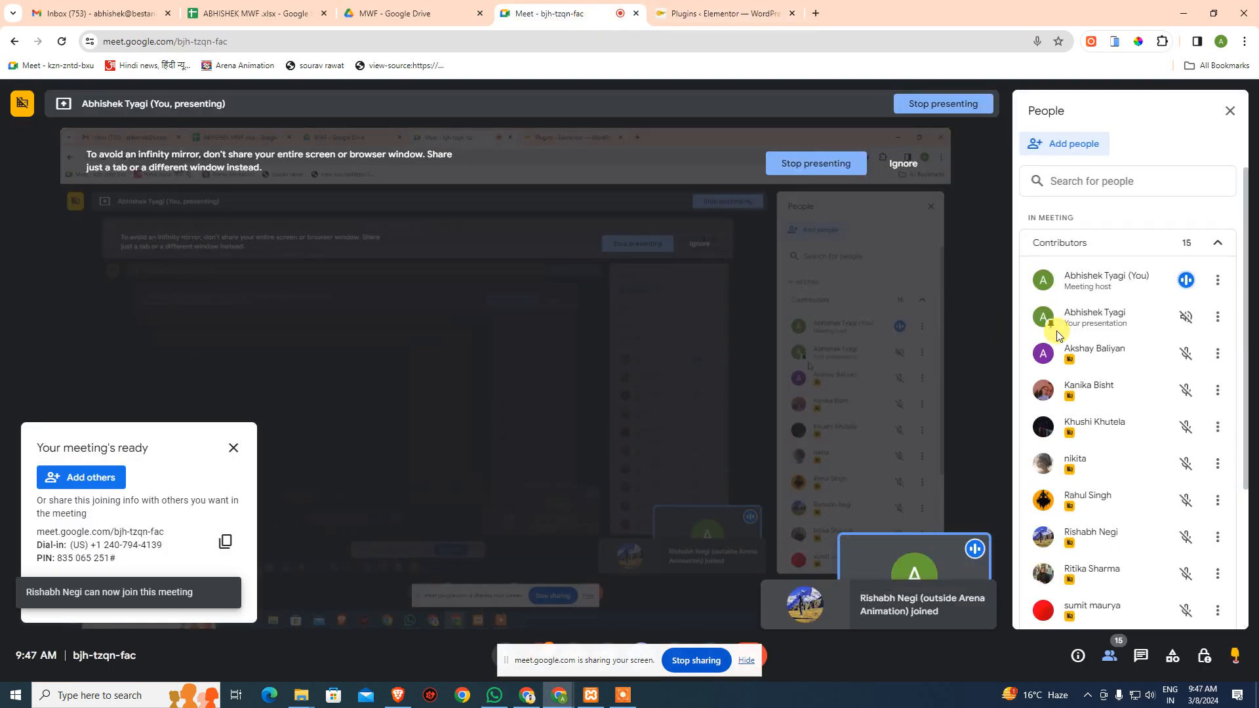
scroll(1057, 337, "down", 3)
left_click(315, 14)
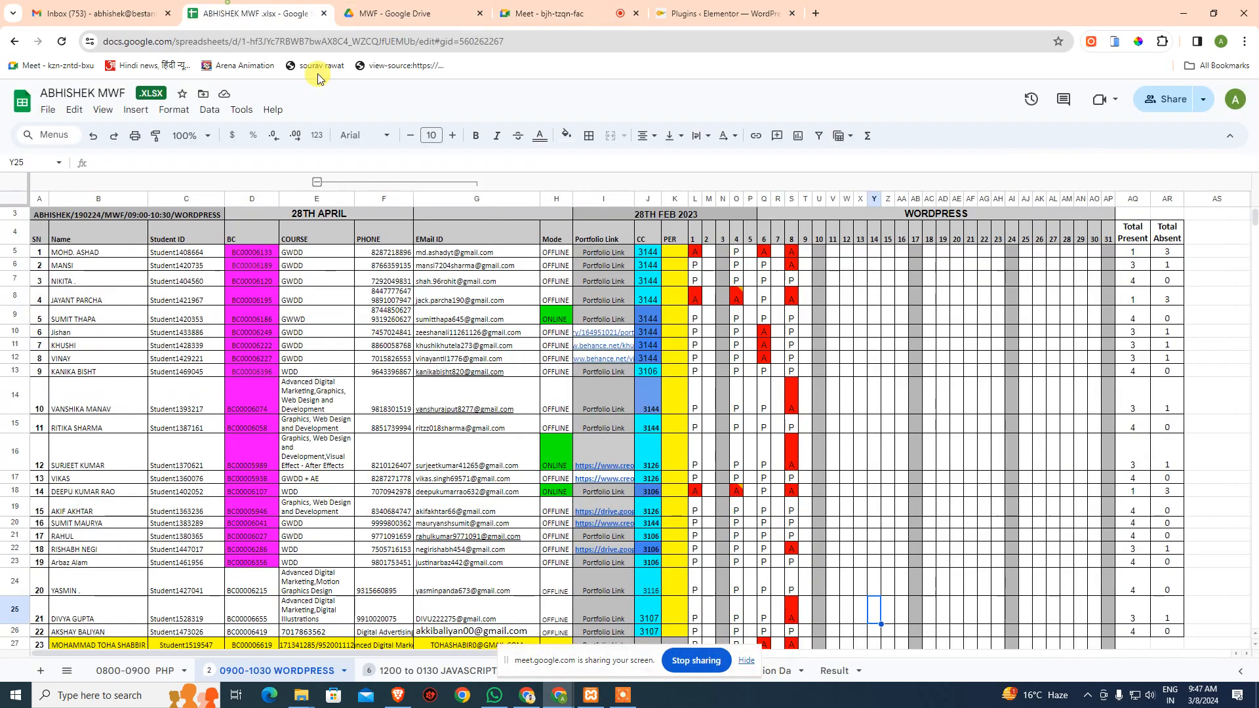
scroll(584, 416, "down", 5)
scroll(197, 499, "up", 2)
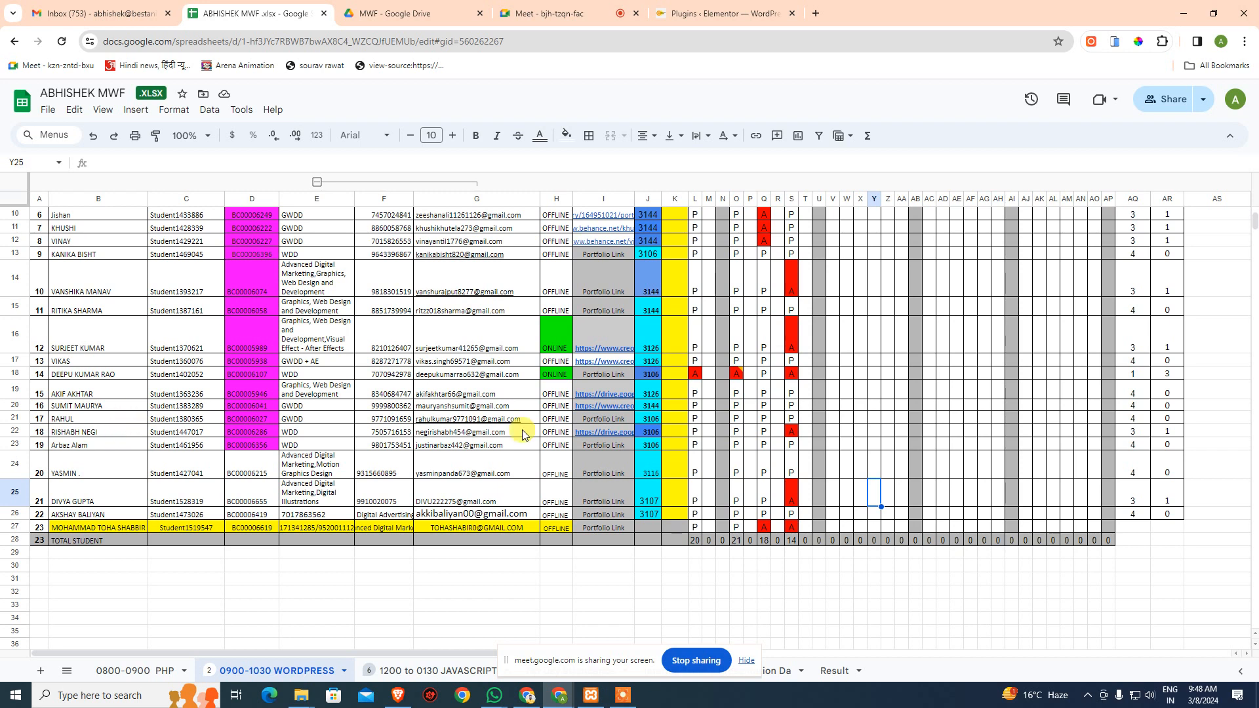
left_click(787, 433)
type("P")
key("Return")
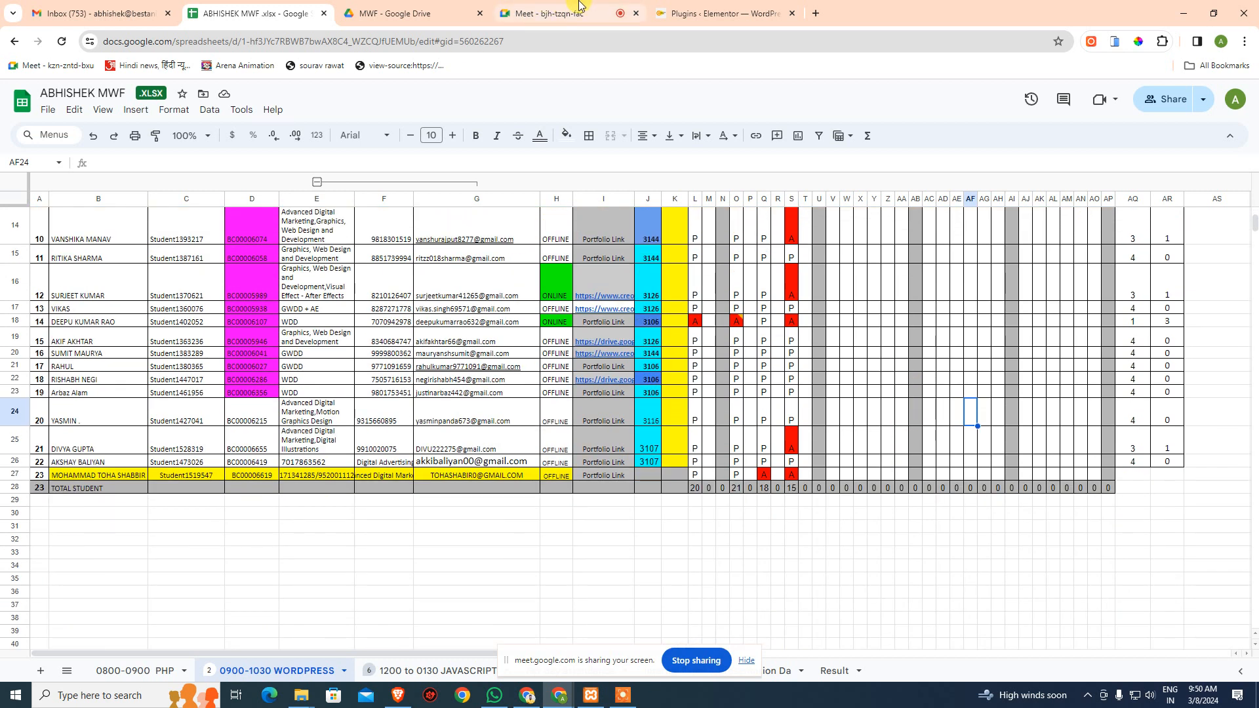
- Check the Meet participants, then go back to the WordPress Installed Plugins page
left_click(579, 6)
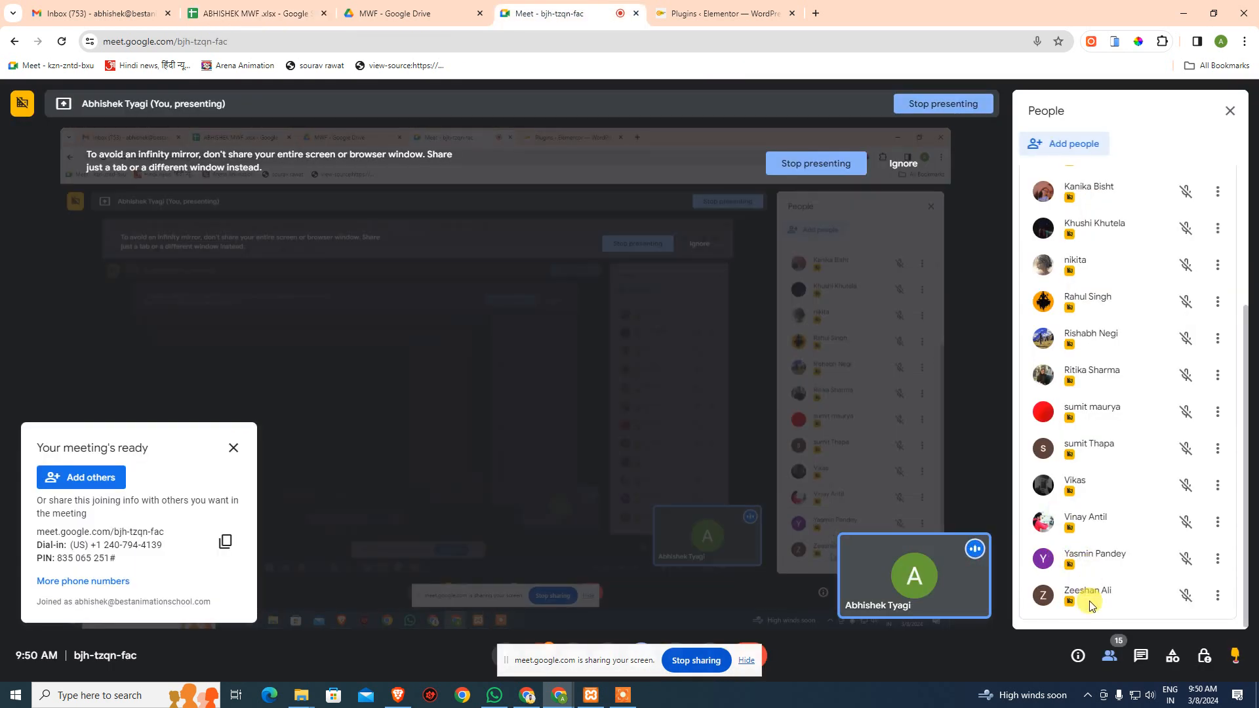
scroll(1091, 604, "up", 5)
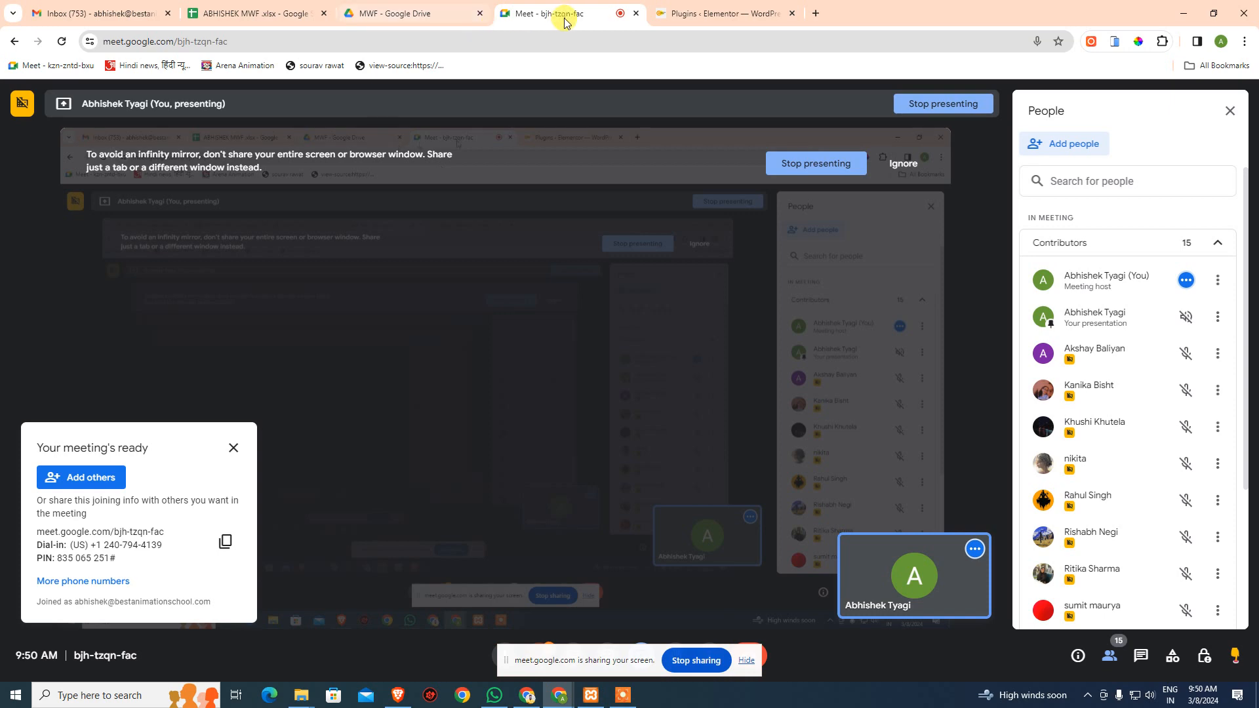
left_click(293, 10)
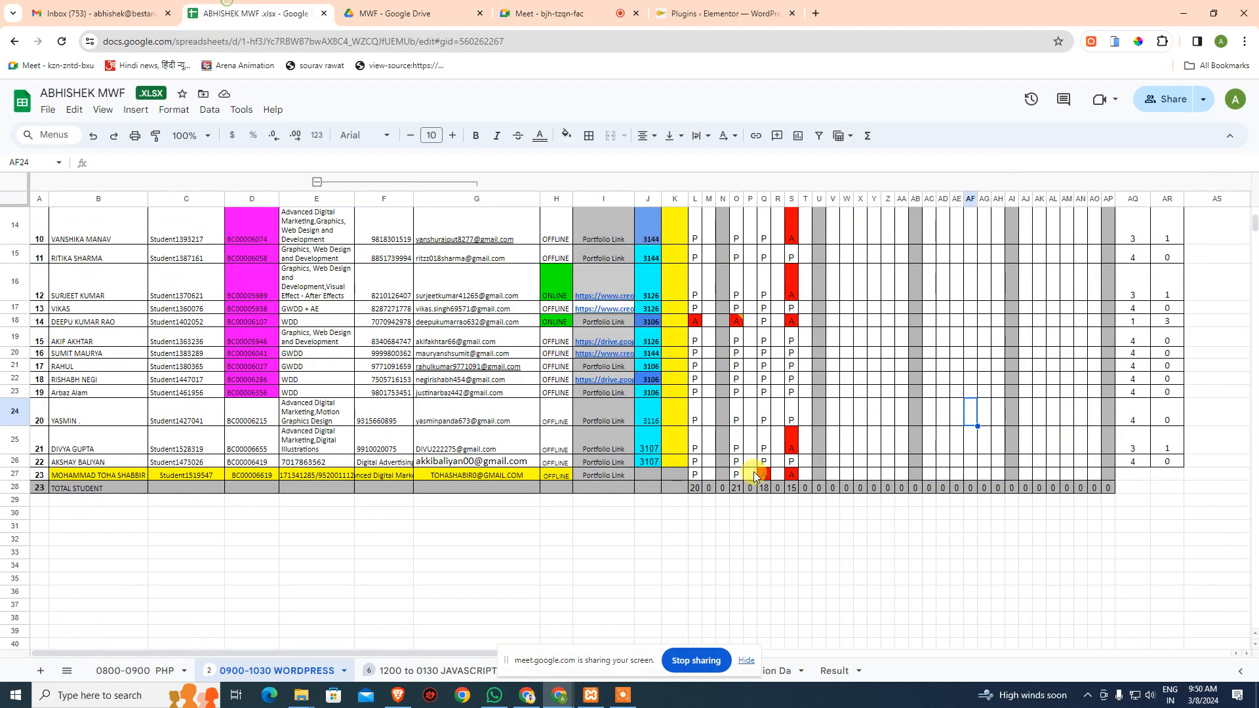
left_click(760, 13)
scroll(464, 427, "down", 3)
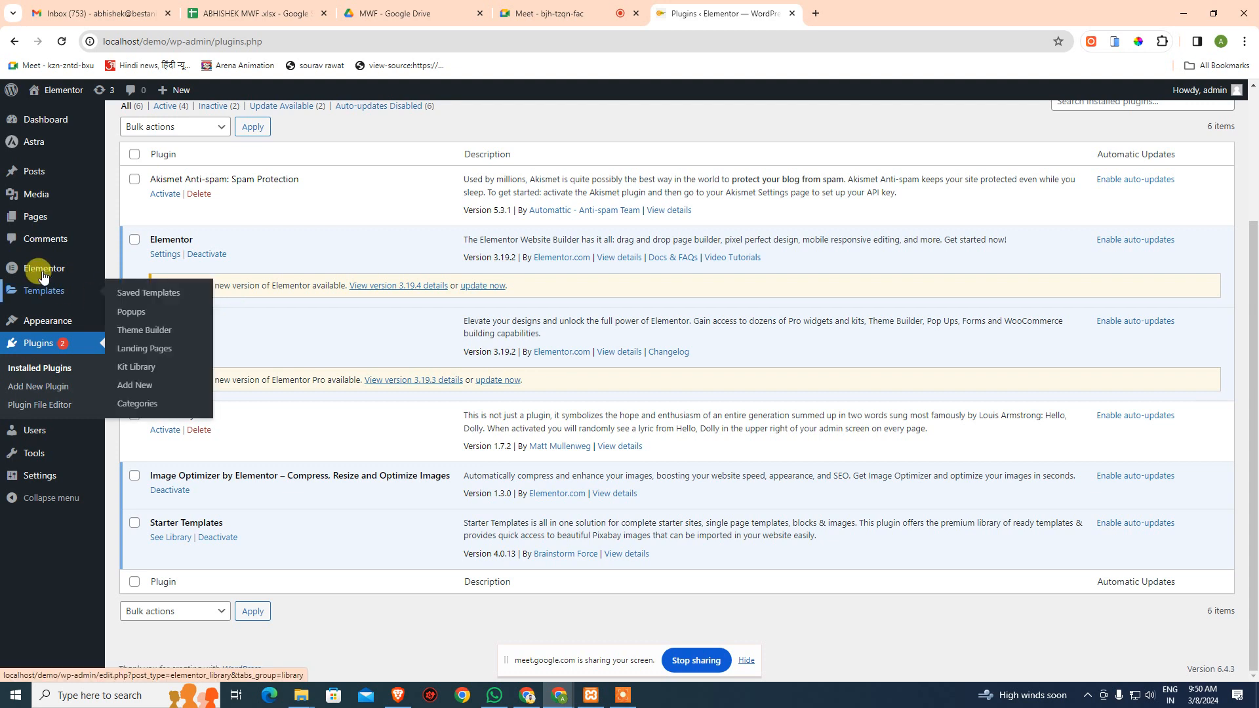
mouse_move(49, 300)
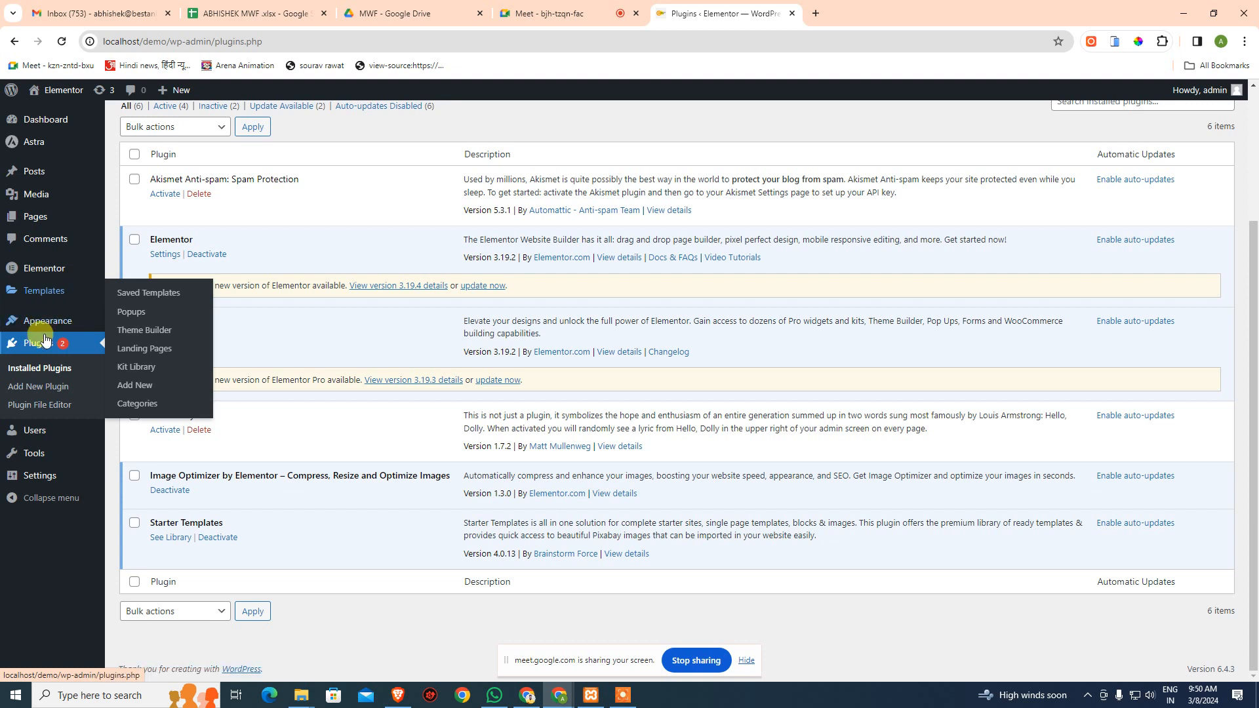
mouse_move(61, 271)
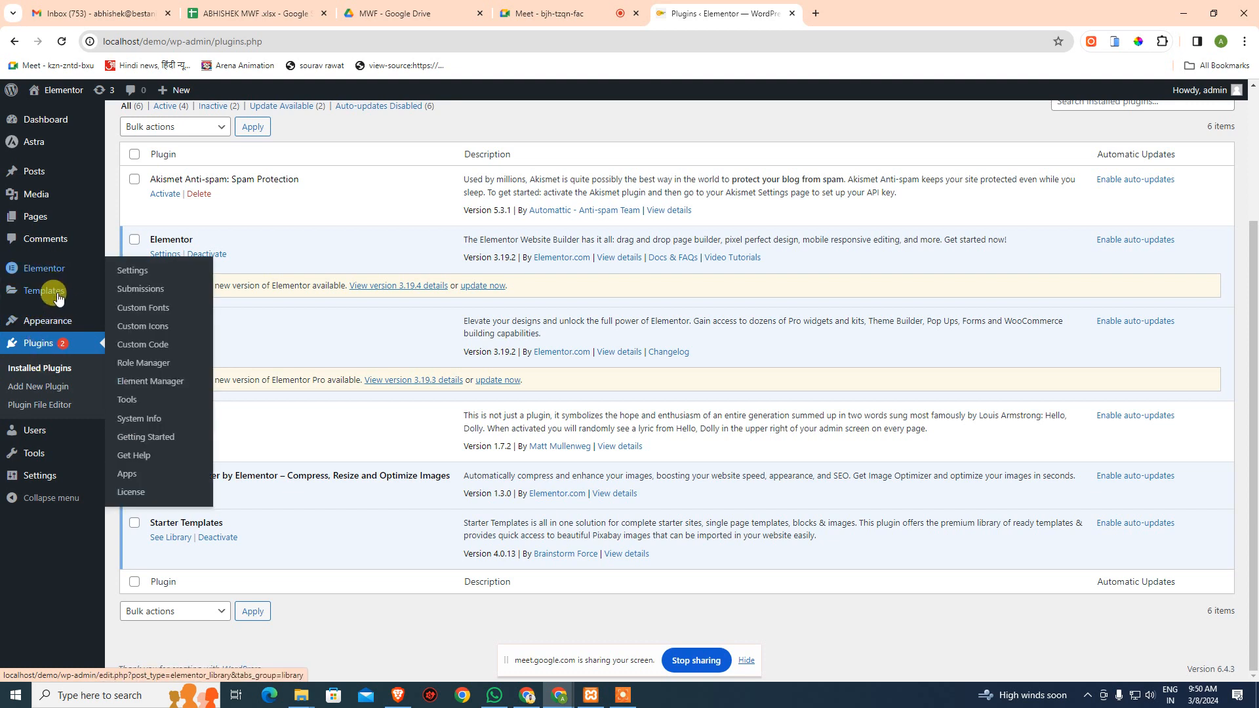
mouse_move(46, 291)
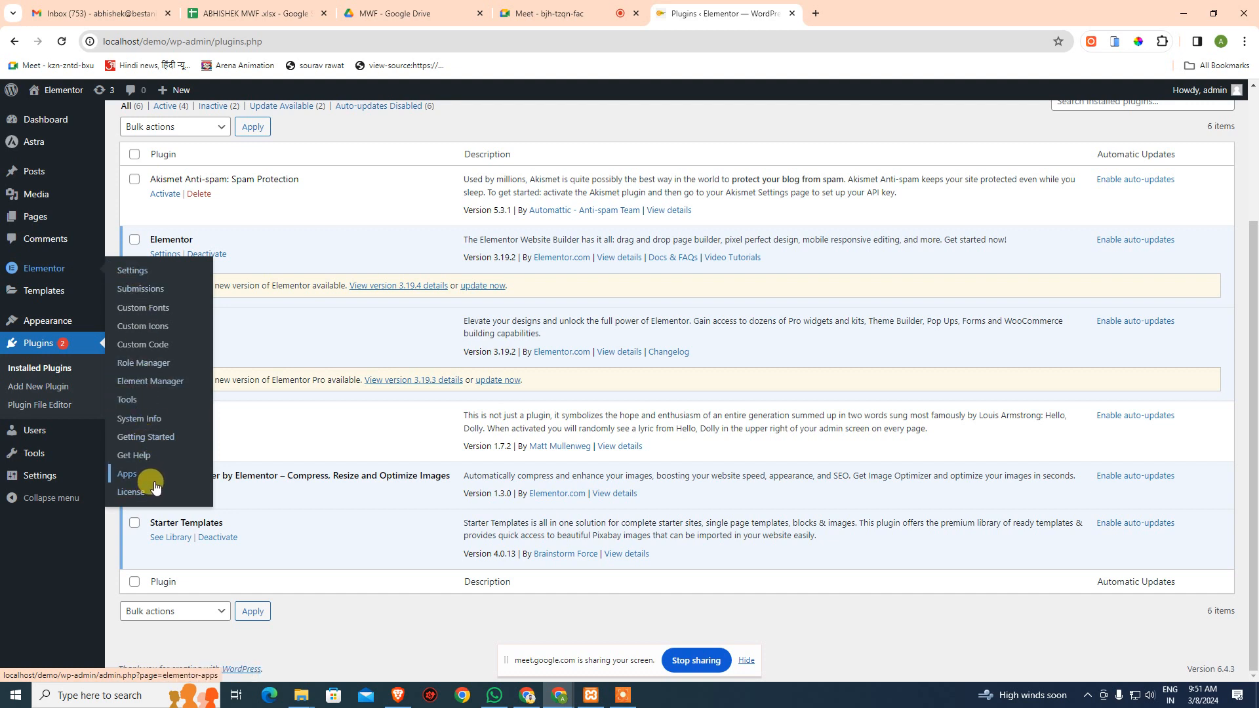
- Open Elementor's Settings page and show its Integrations tab
left_click(134, 269)
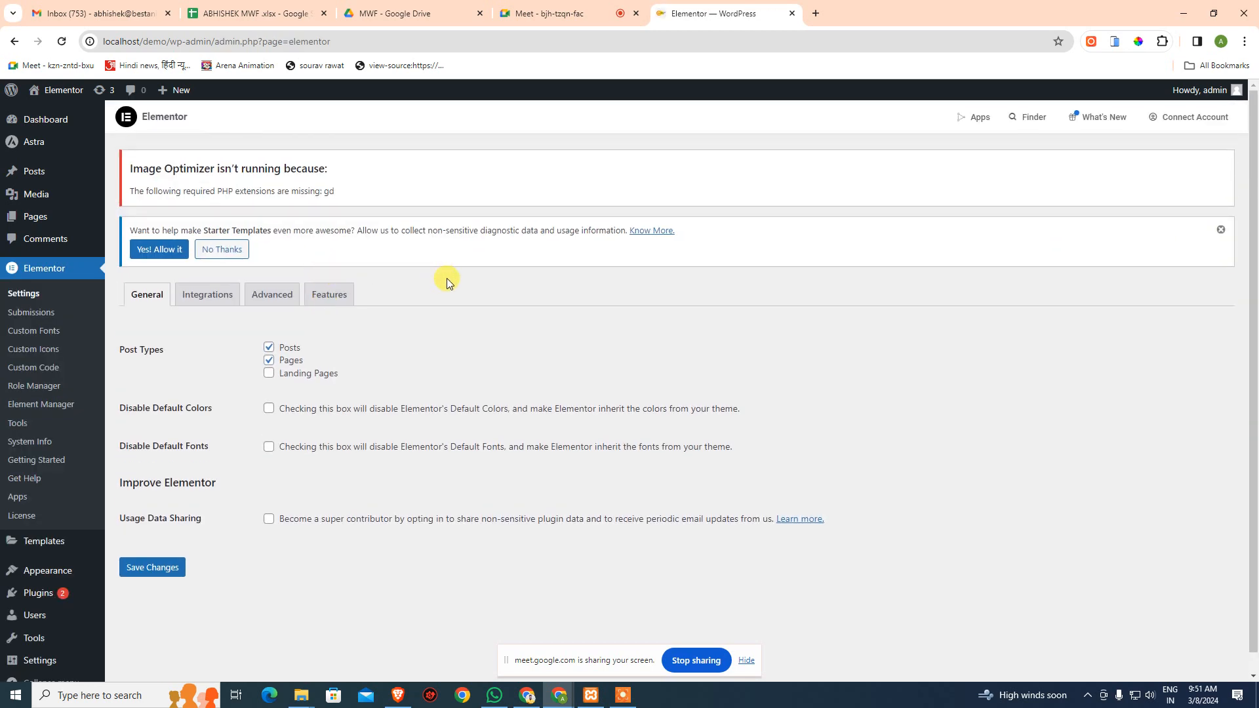
left_click(623, 696)
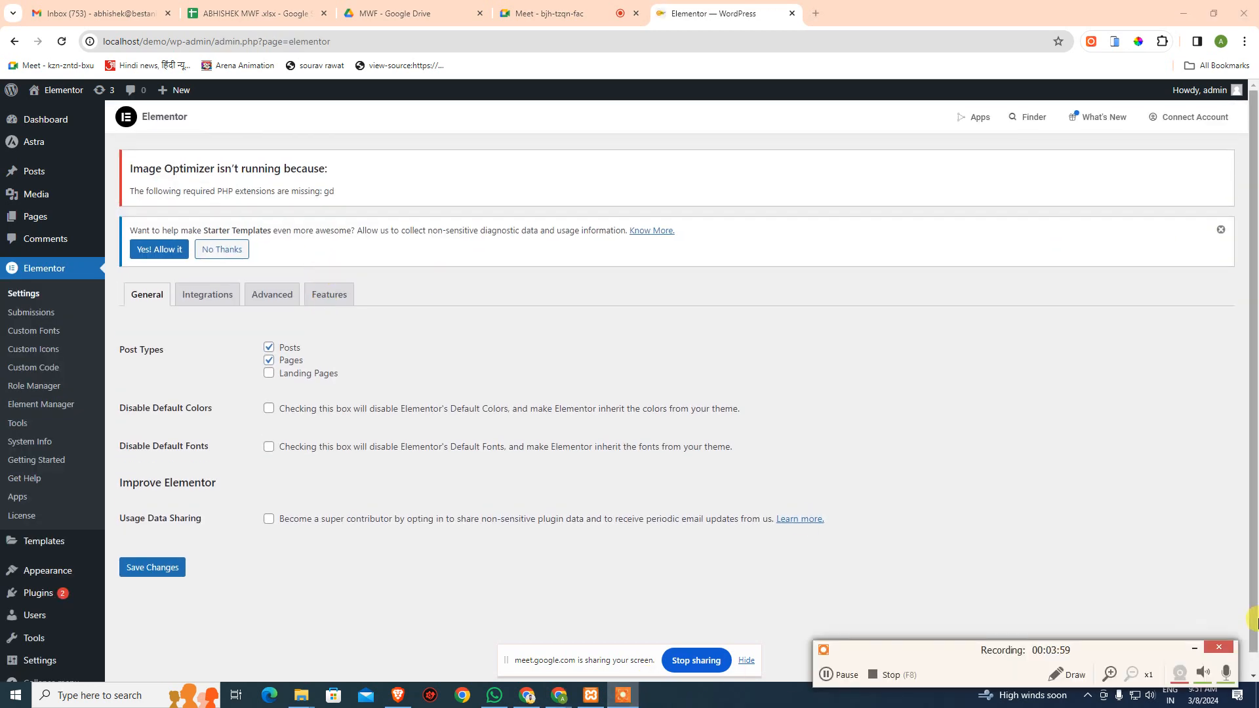
left_click(1193, 652)
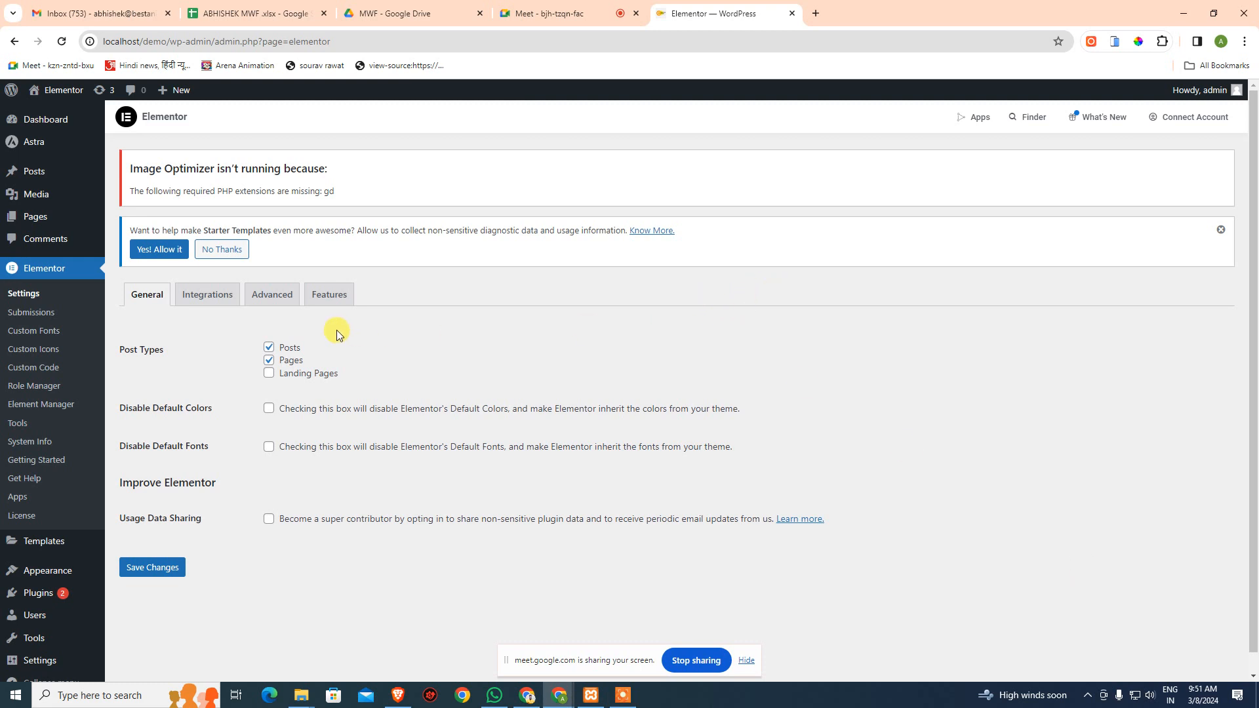
left_click(206, 298)
scroll(230, 338, "down", 4)
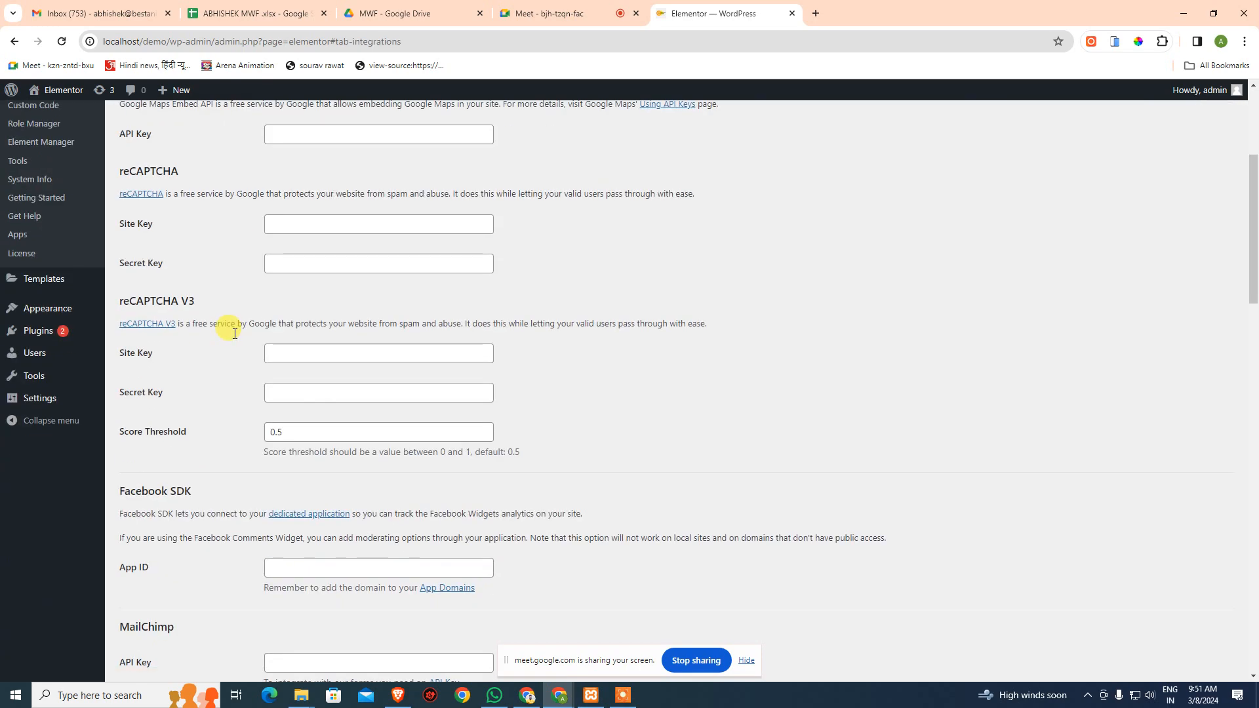
scroll(234, 337, "down", 8)
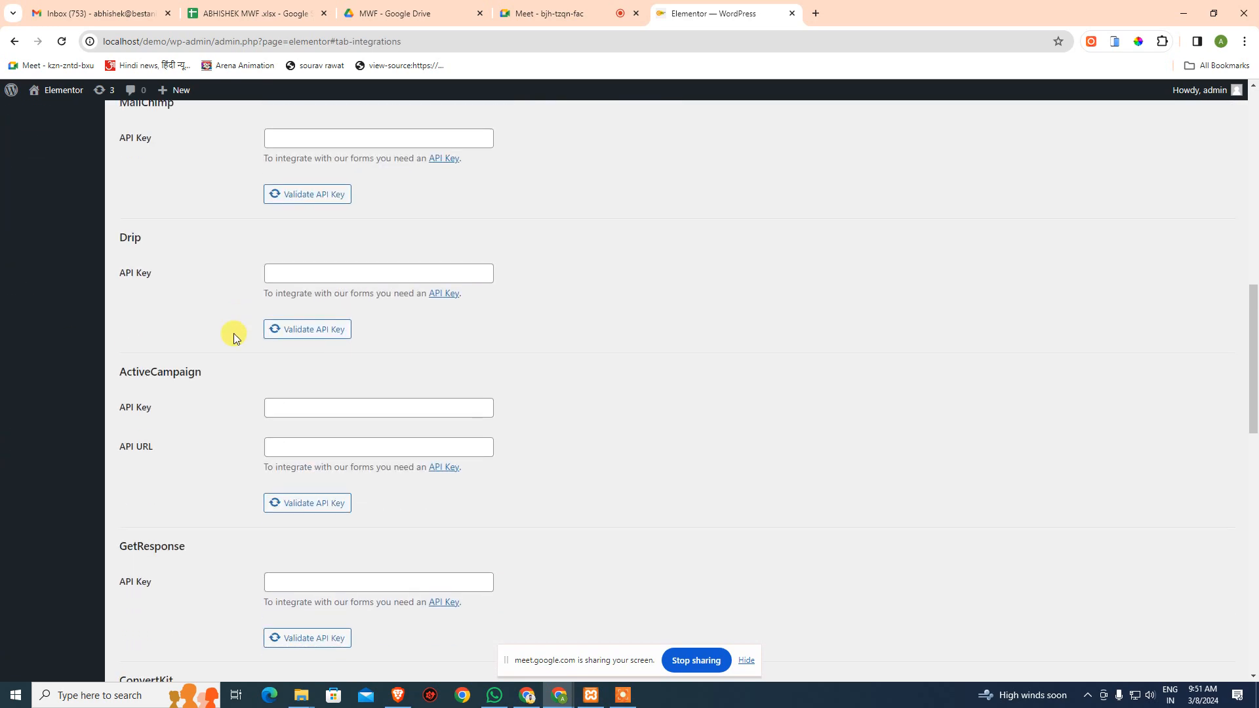
scroll(234, 337, "down", 10)
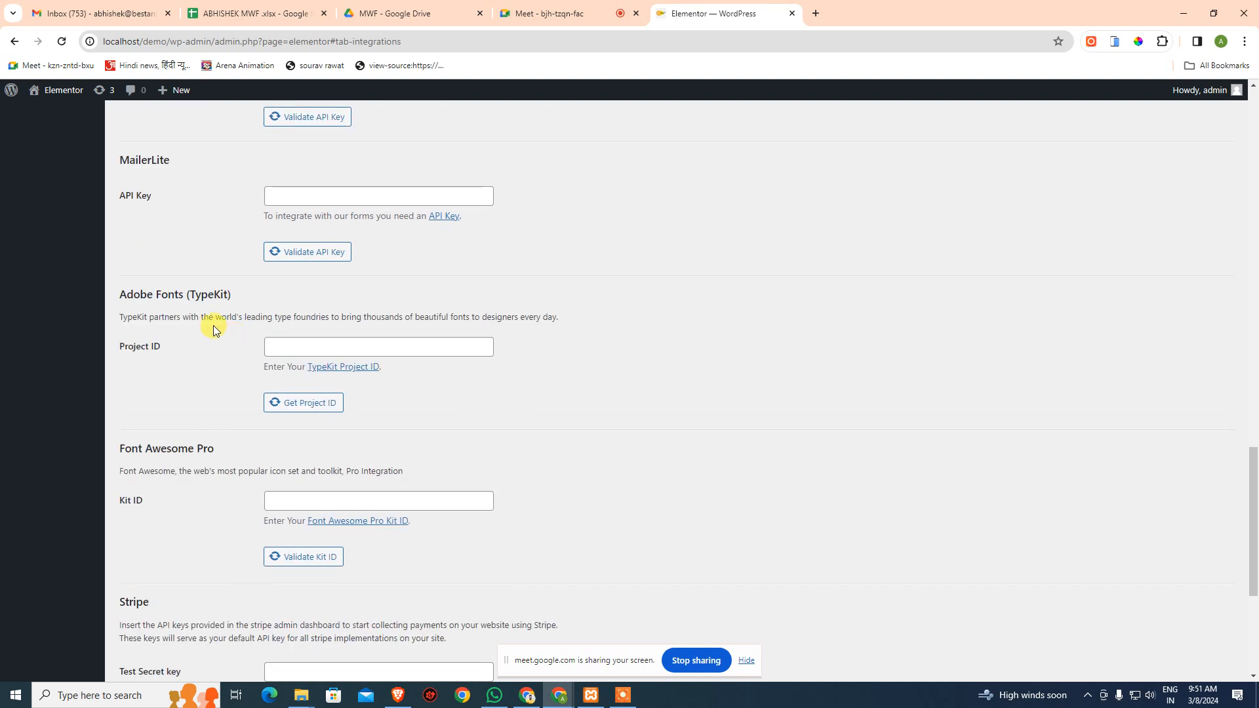
- Mark the student in cell S14 as present (P), raising column S's total to 16
left_click(583, 13)
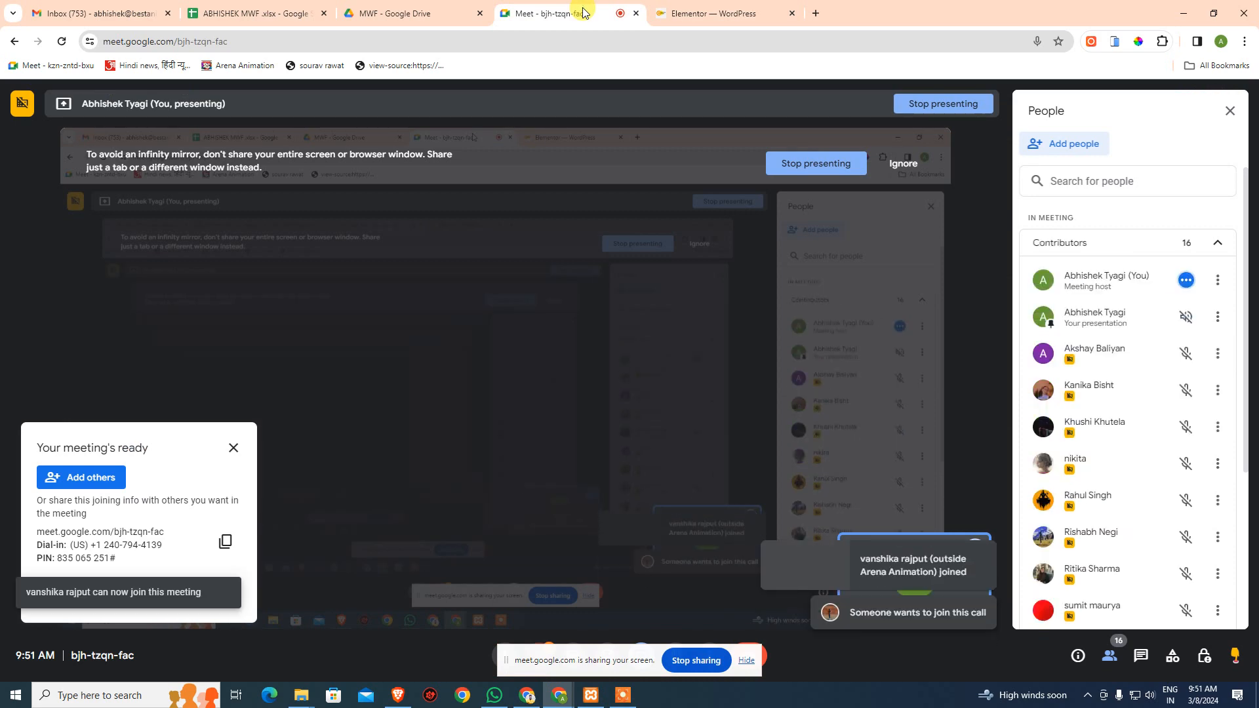
left_click(256, 13)
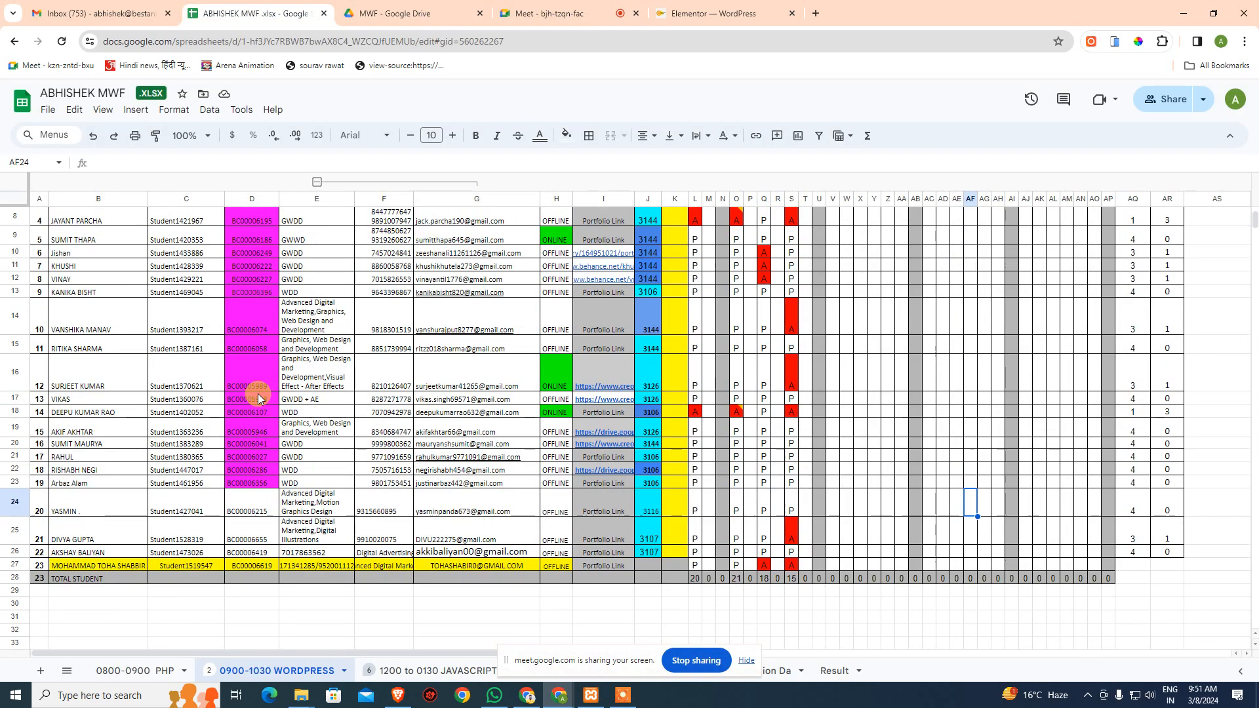
scroll(261, 398, "up", 1)
left_click_drag(109, 349, 886, 351)
left_click(793, 353)
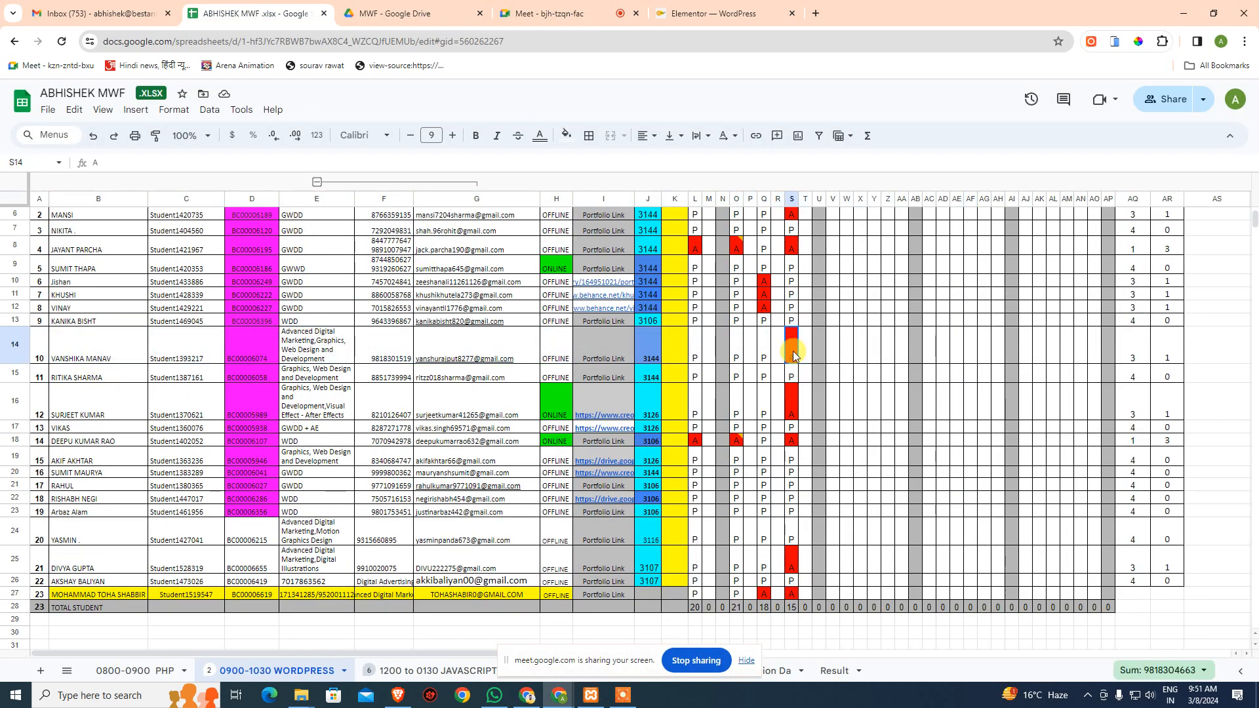
type("P")
key("Return")
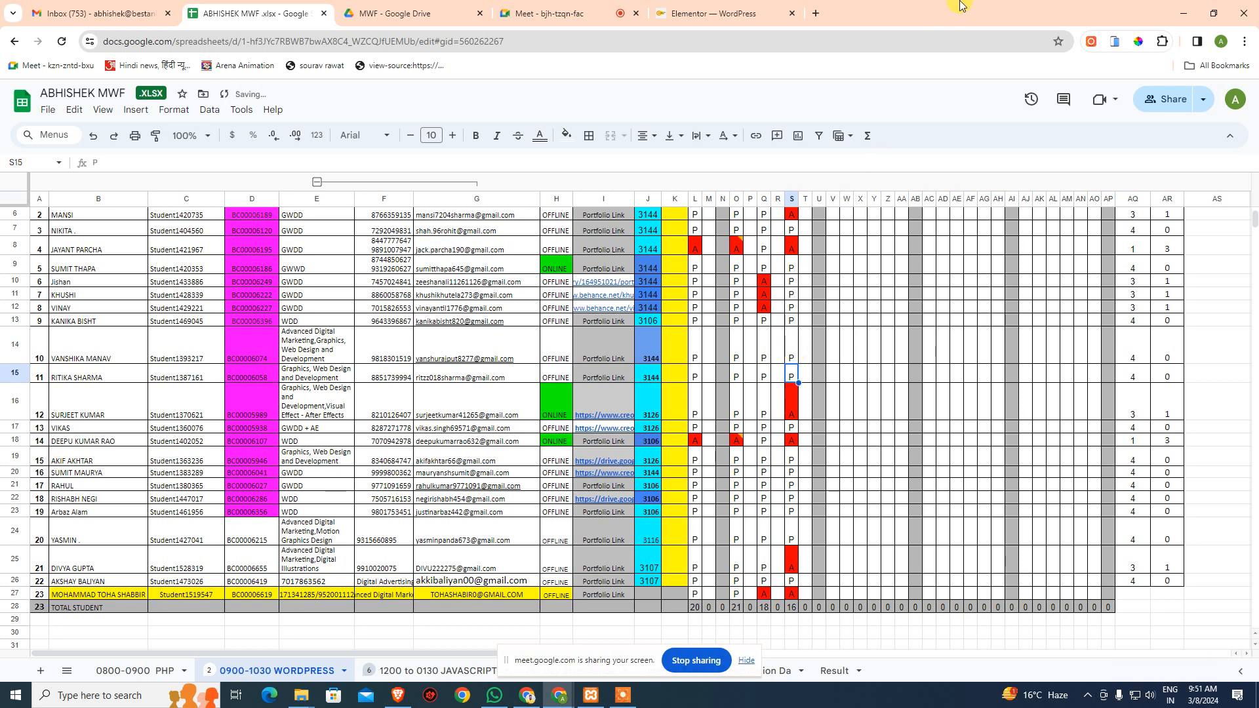
left_click(708, 8)
scroll(469, 333, "up", 15)
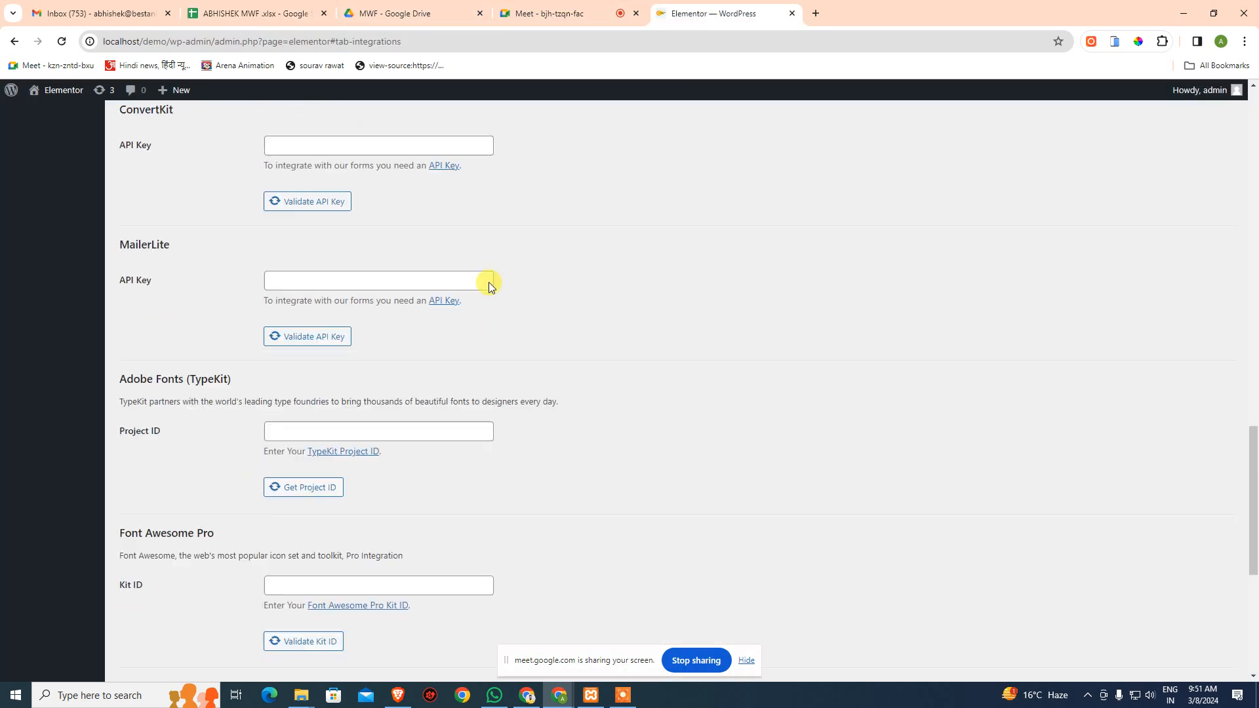
left_click(294, 297)
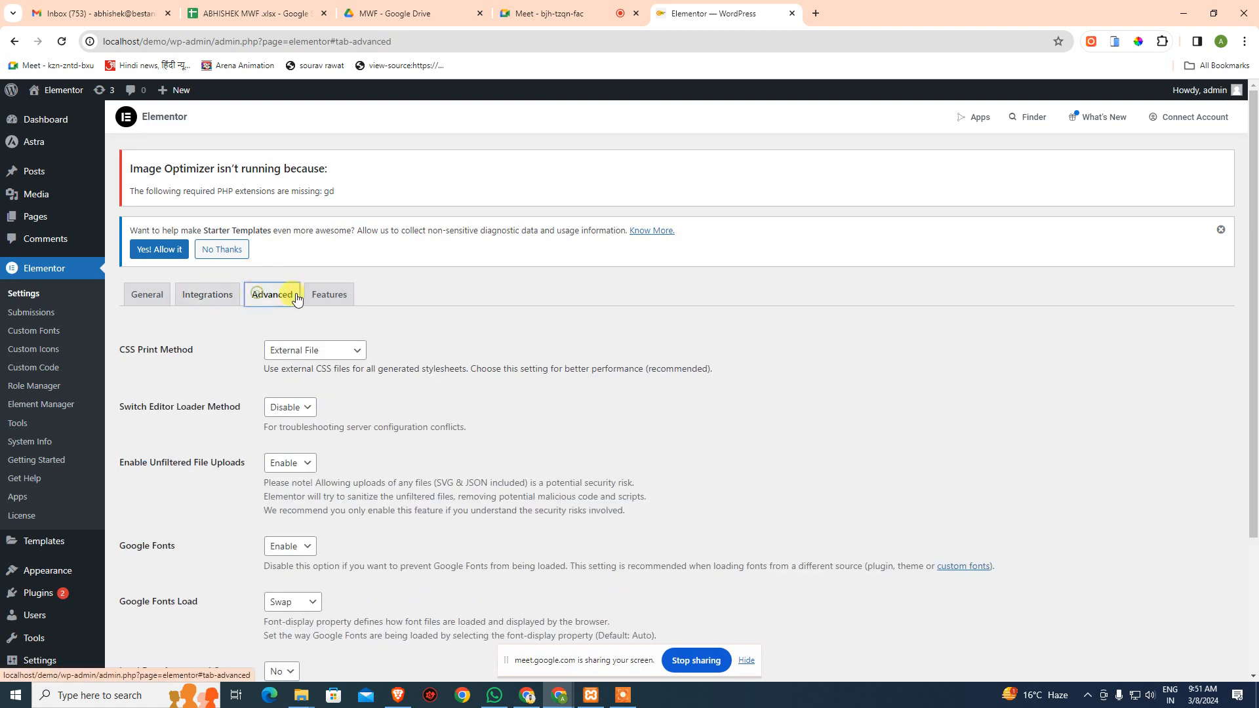
scroll(303, 299, "down", 3)
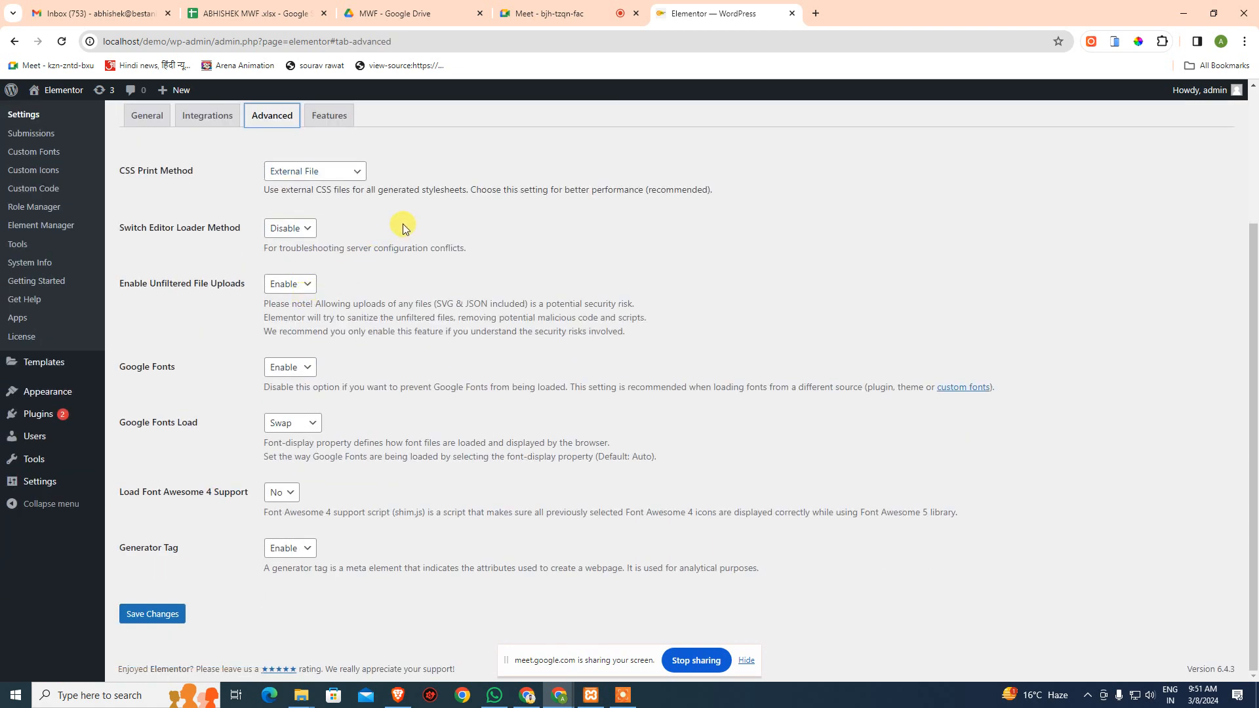
scroll(333, 194, "up", 2)
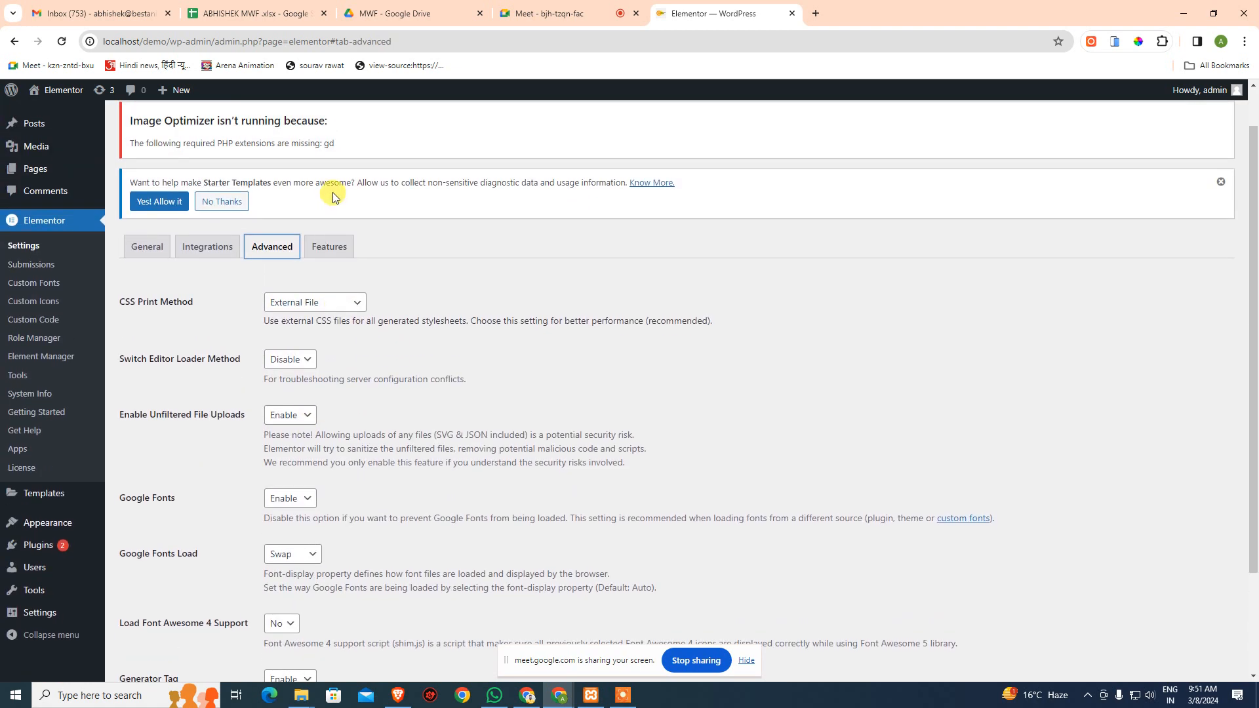
left_click(332, 247)
scroll(479, 251, "down", 4)
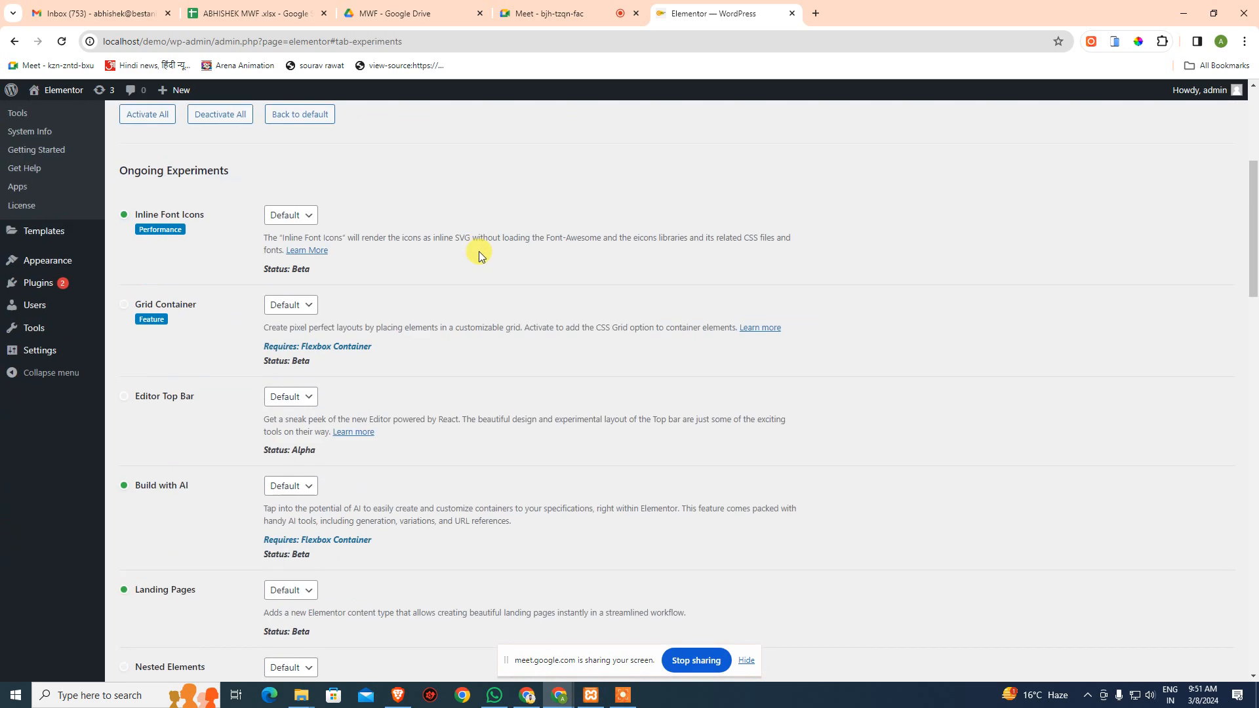
scroll(478, 254, "down", 4)
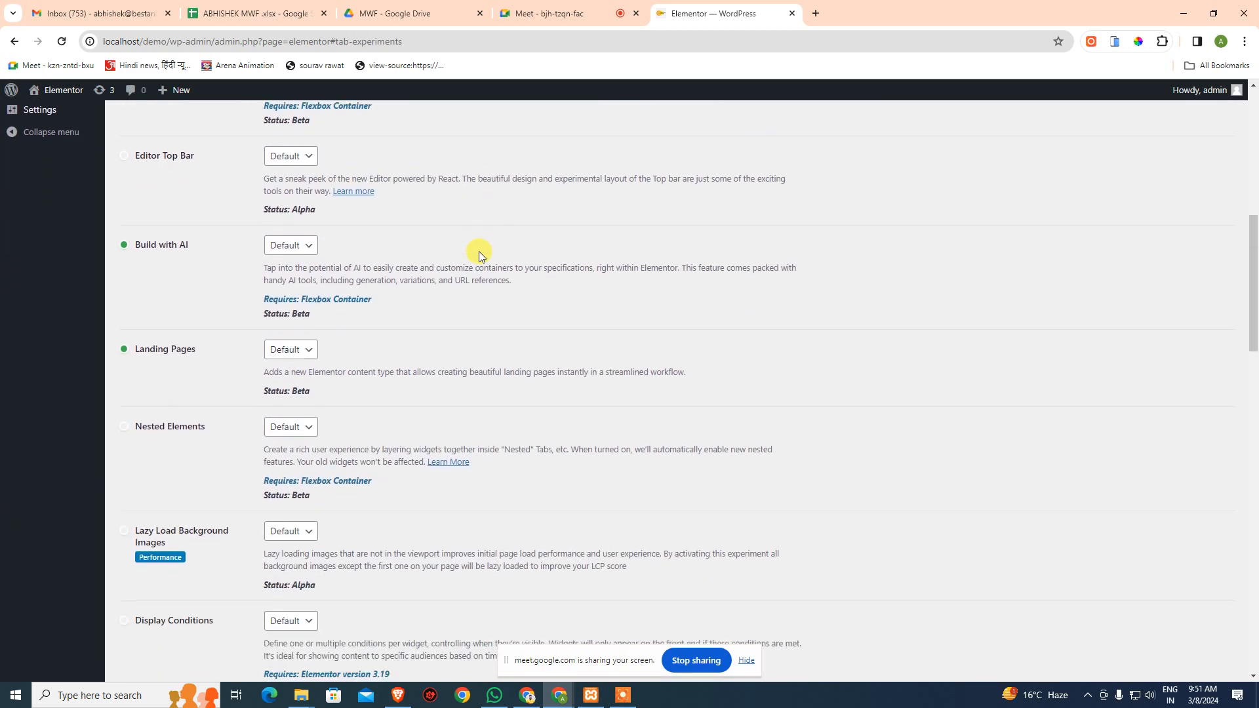
scroll(479, 256, "down", 1)
scroll(479, 255, "down", 12)
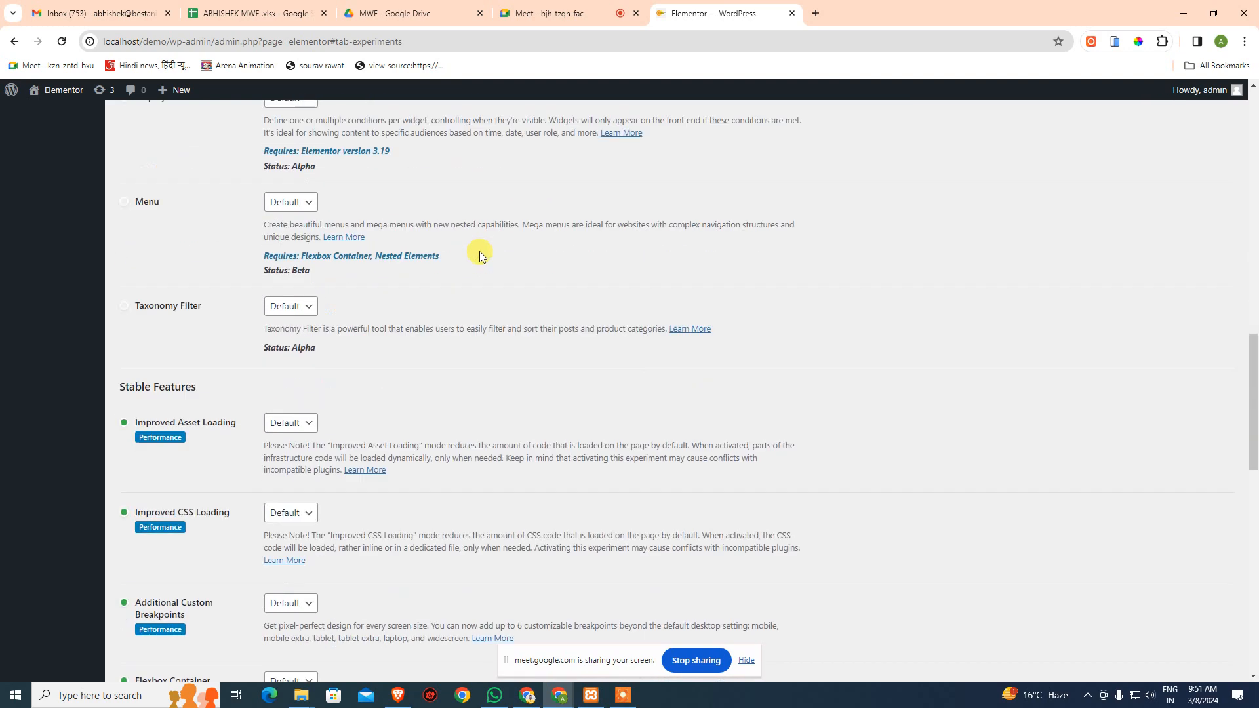
scroll(481, 254, "down", 9)
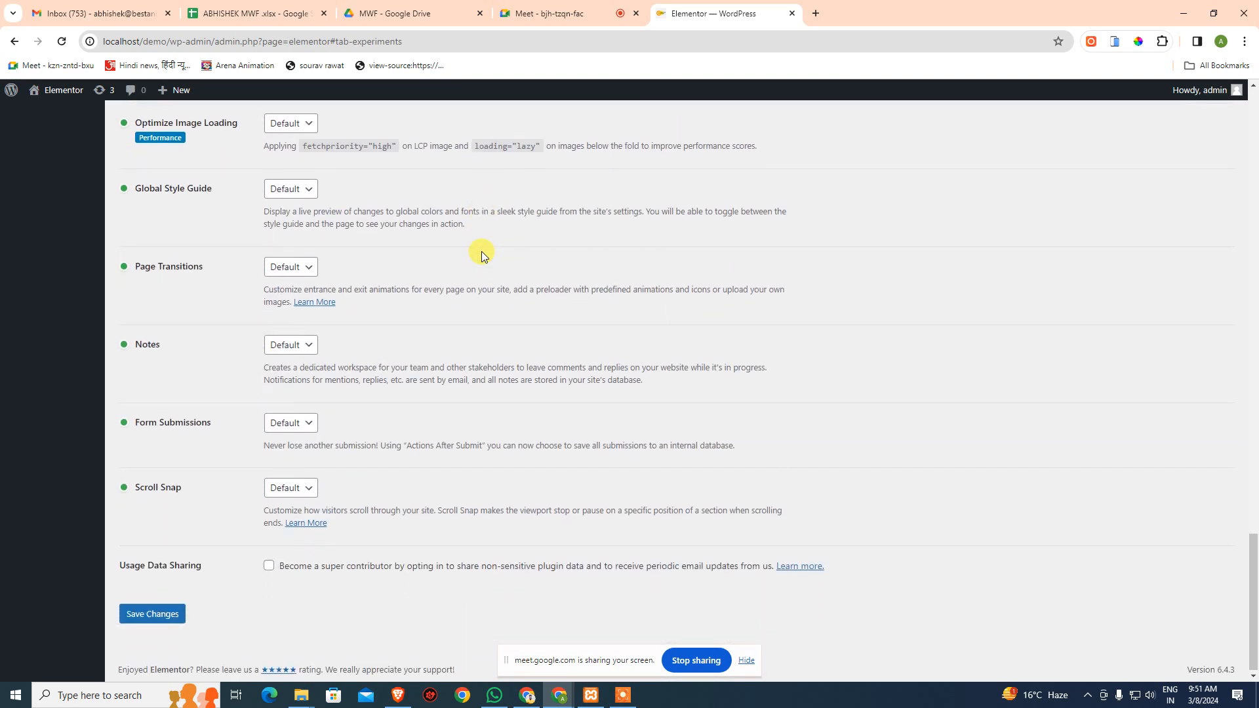
scroll(481, 254, "up", 4)
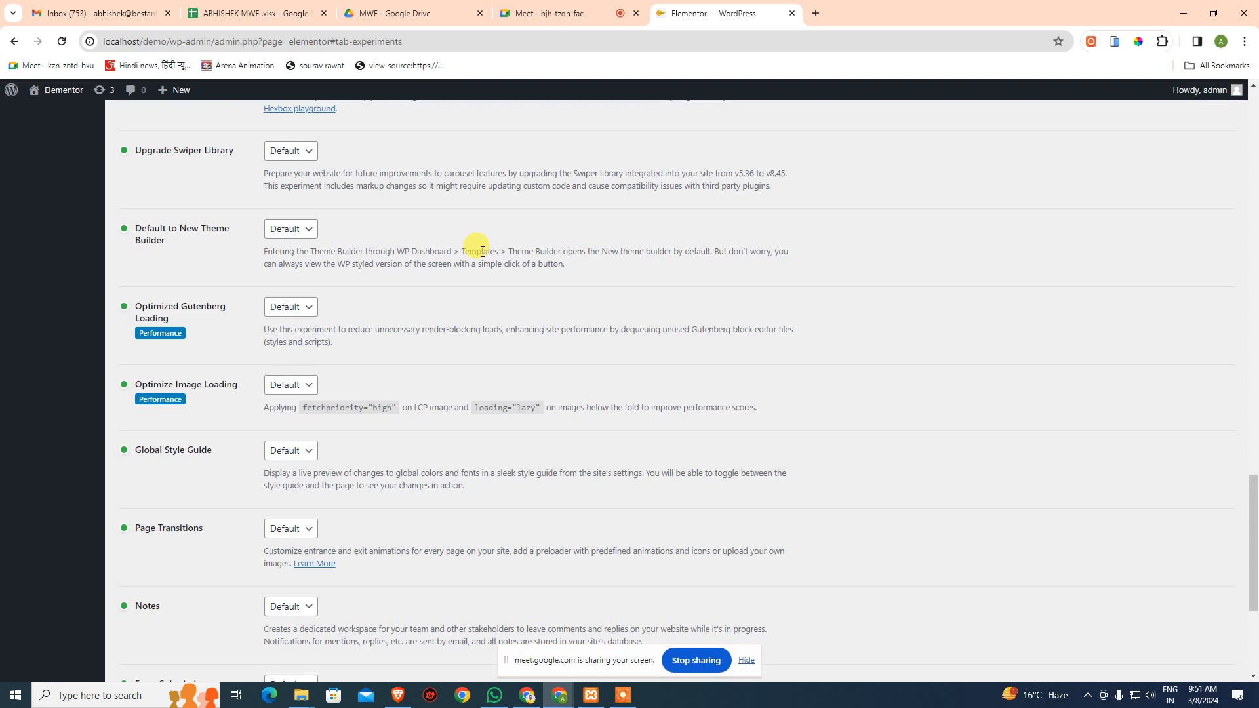
scroll(482, 252, "up", 2)
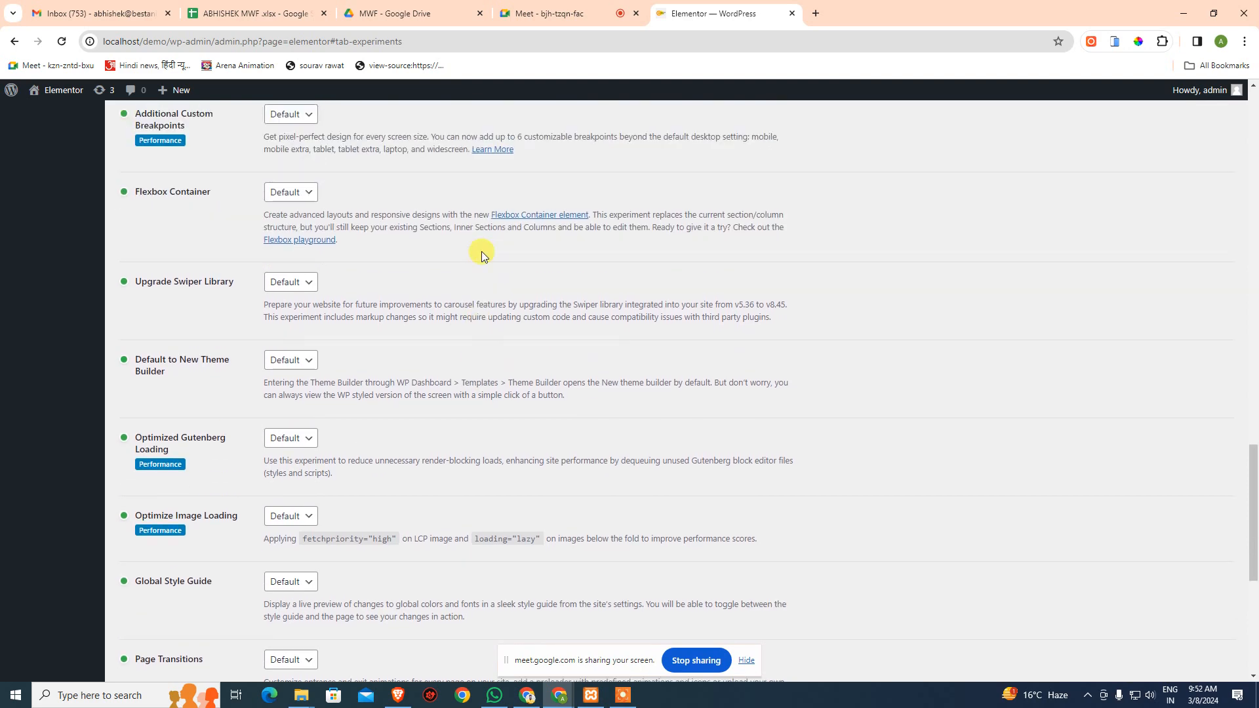
scroll(481, 255, "down", 6)
scroll(441, 233, "up", 5)
scroll(442, 233, "up", 15)
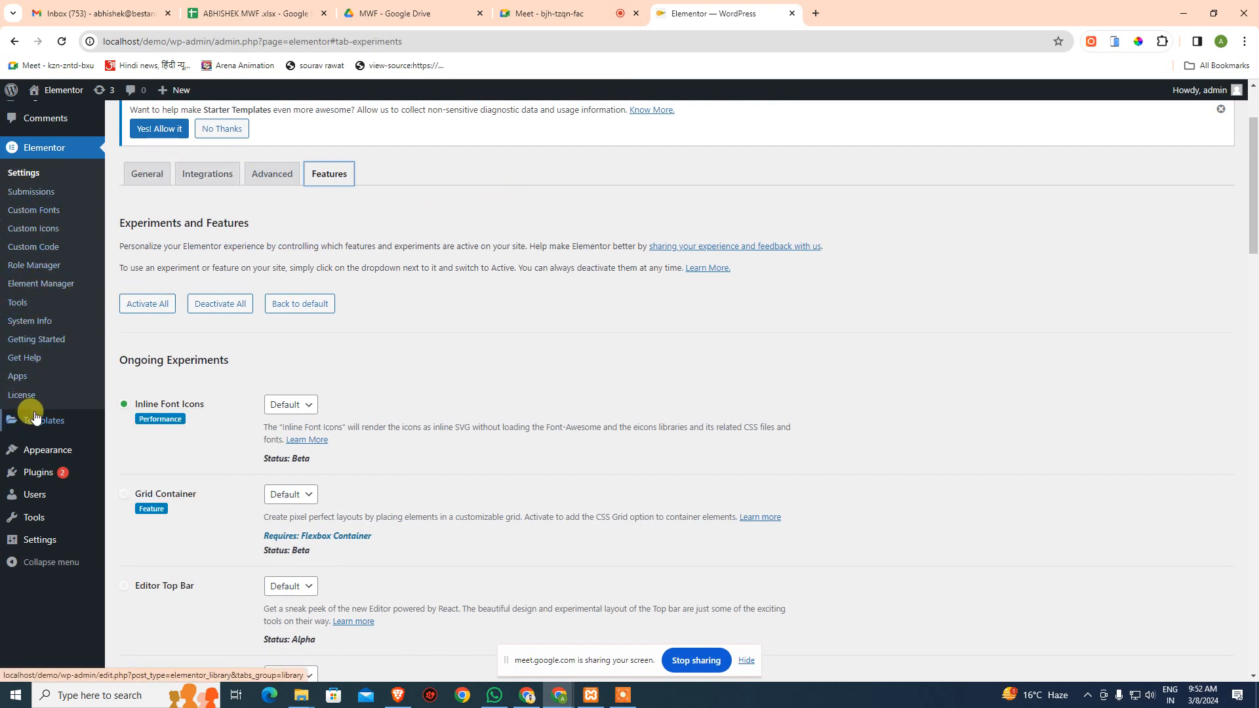
- Open Theme Builder's Header list, showing Elementor Header #22 applied to the Entire Site
mouse_move(39, 425)
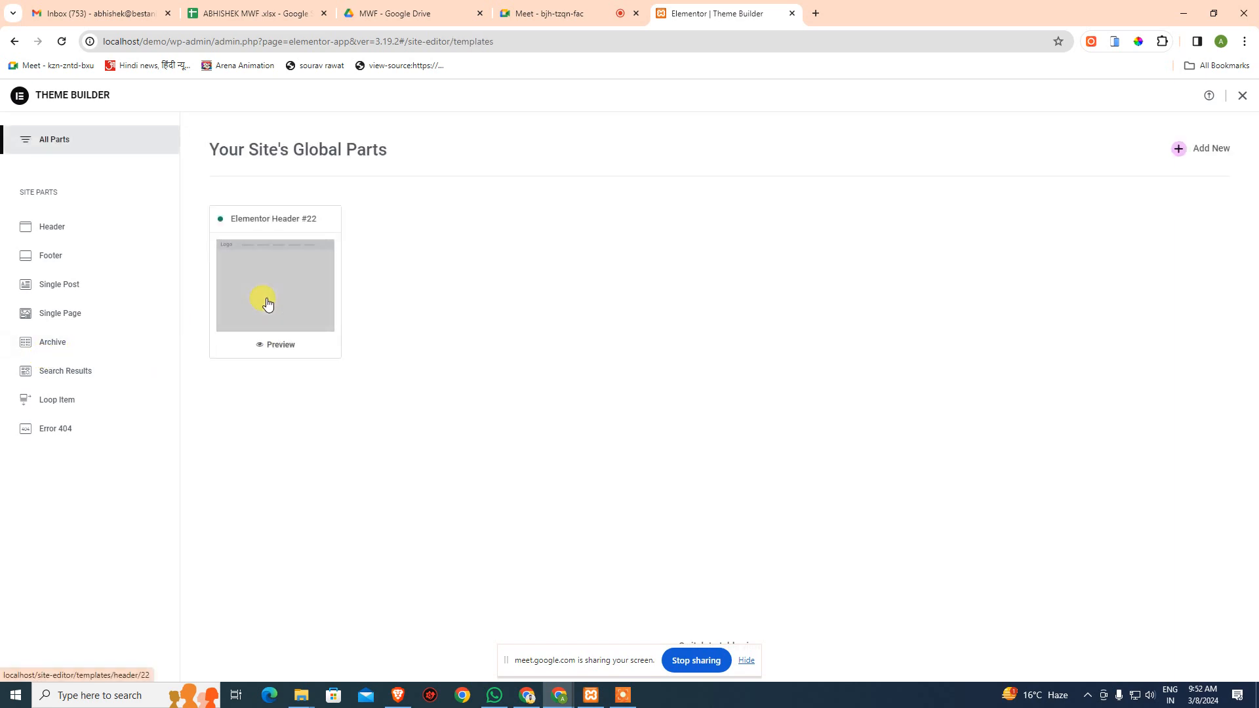
left_click(262, 348)
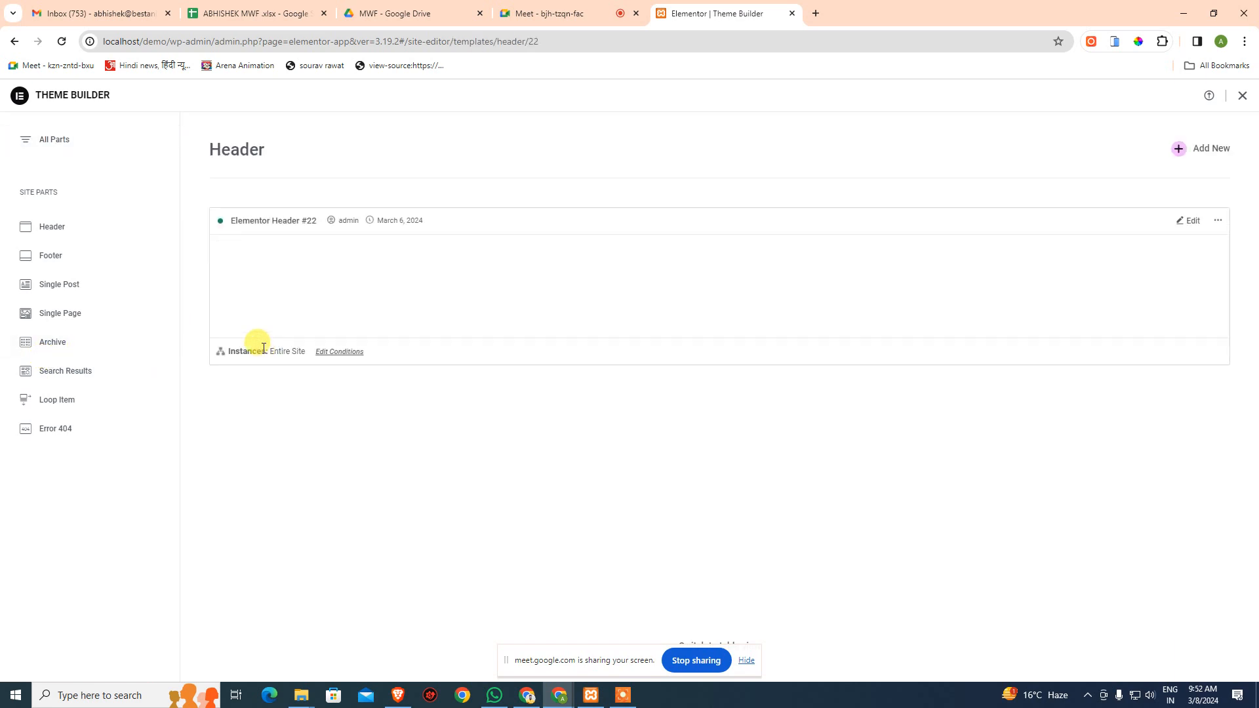
- Look over Elementor Header #22 in the editor and select the local site address in the address bar
scroll(416, 311, "down", 2)
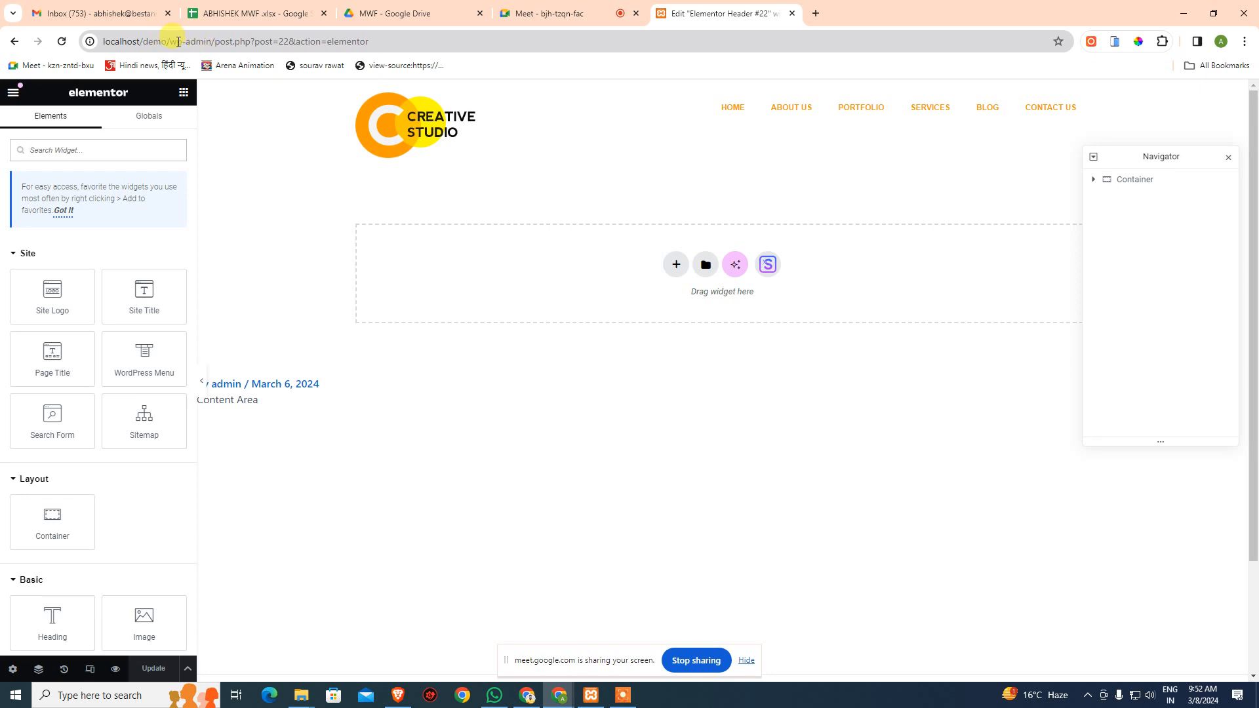
left_click_drag(172, 42, 20, 40)
key("ctrl+c")
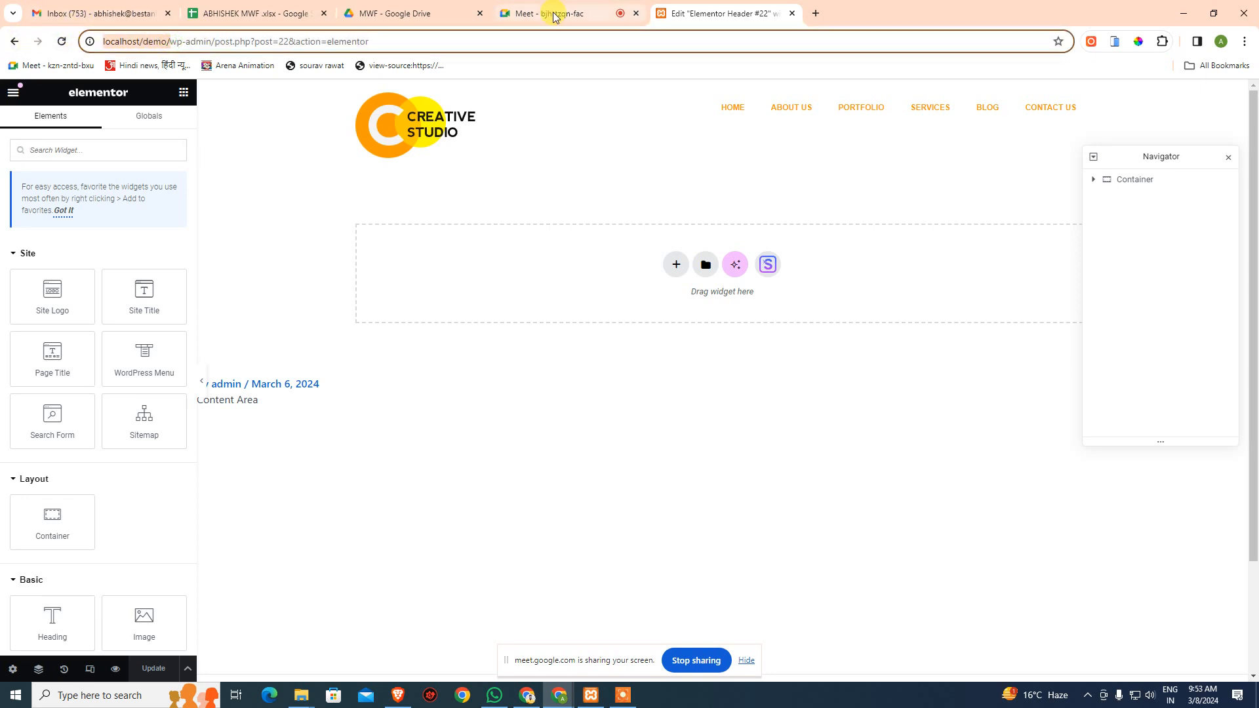
- Load localhost/demo/ in a new tab to view the site with the Creative Studio header
left_click(825, 22)
key("ctrl+v")
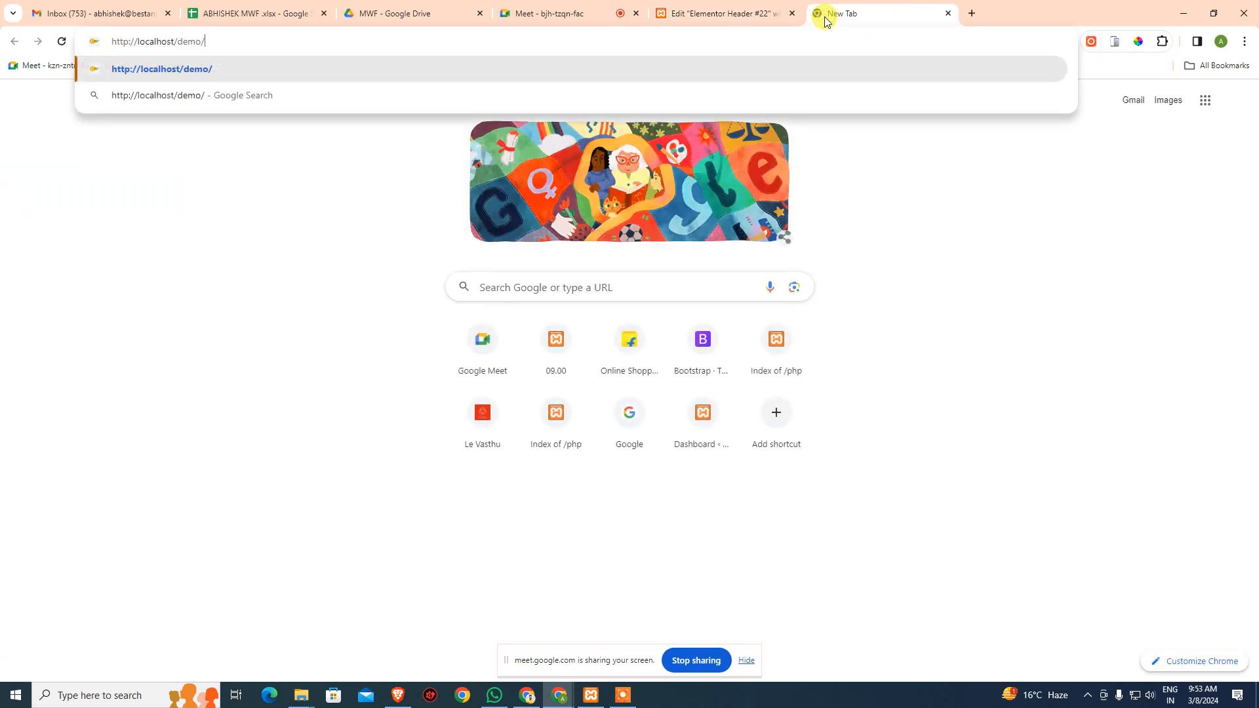
key("Return")
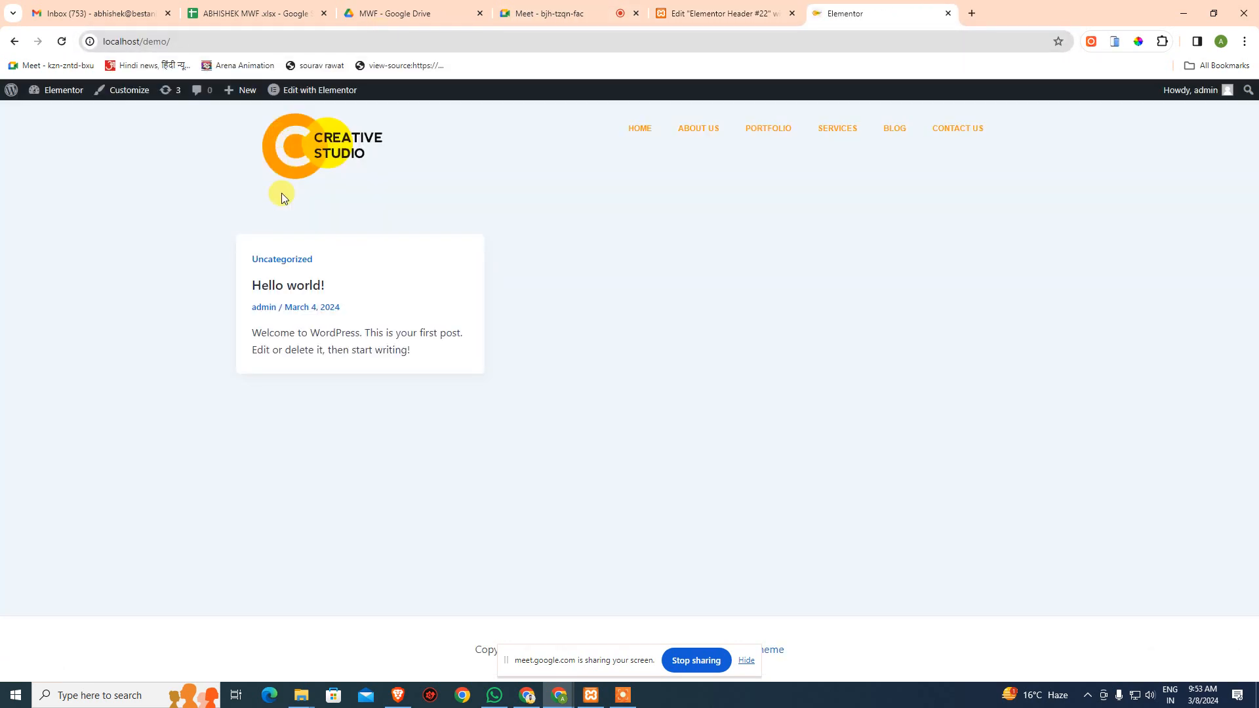
- Go to the WordPress admin Dashboard through Elementor > Dashboard in the admin bar
mouse_move(63, 104)
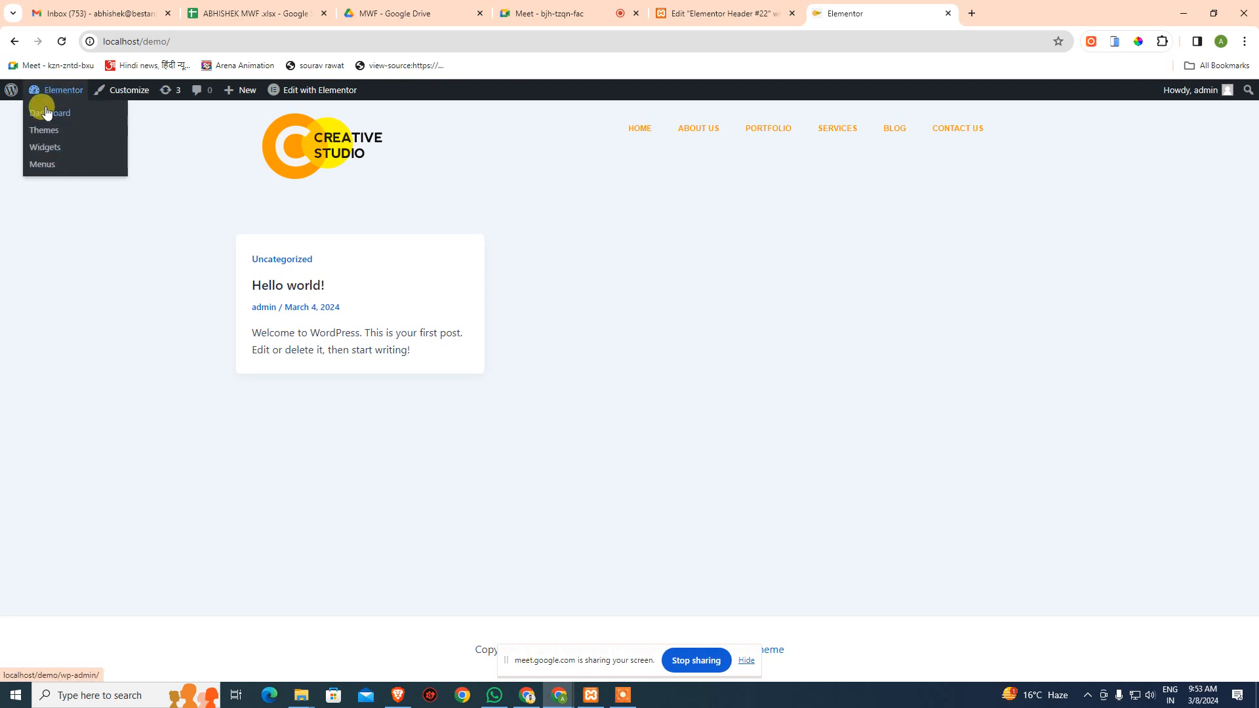
mouse_move(255, 97)
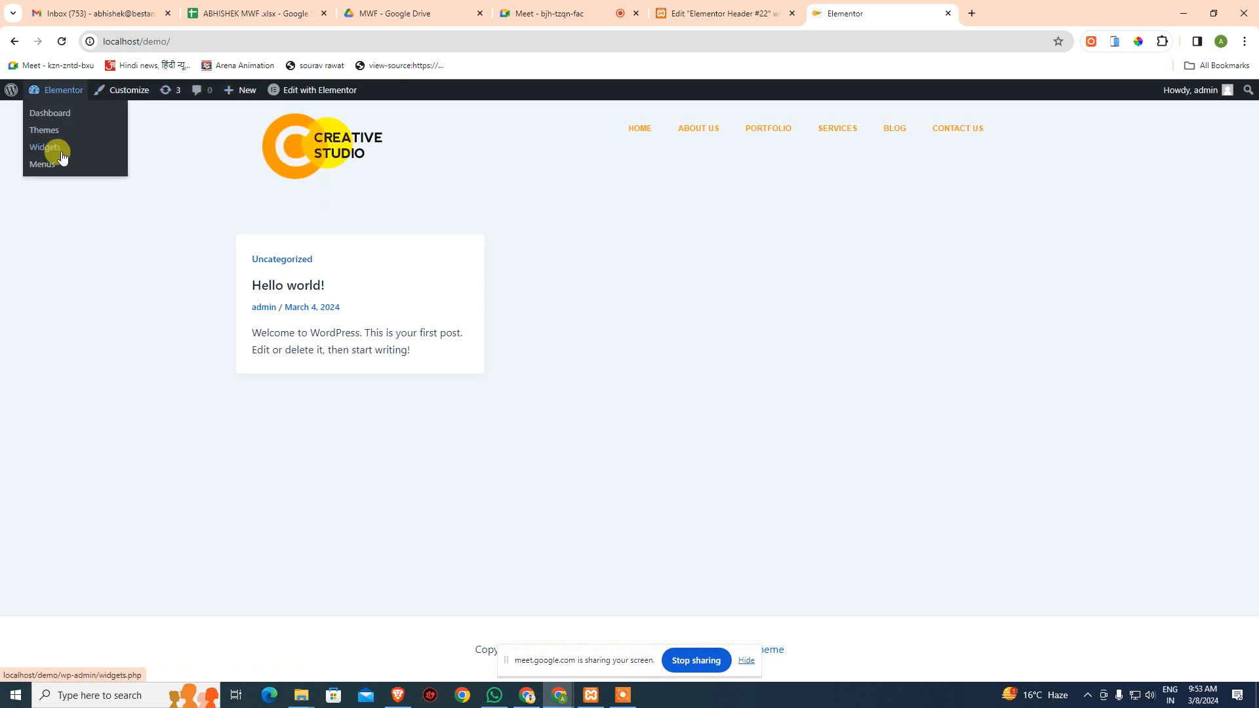
left_click(67, 118)
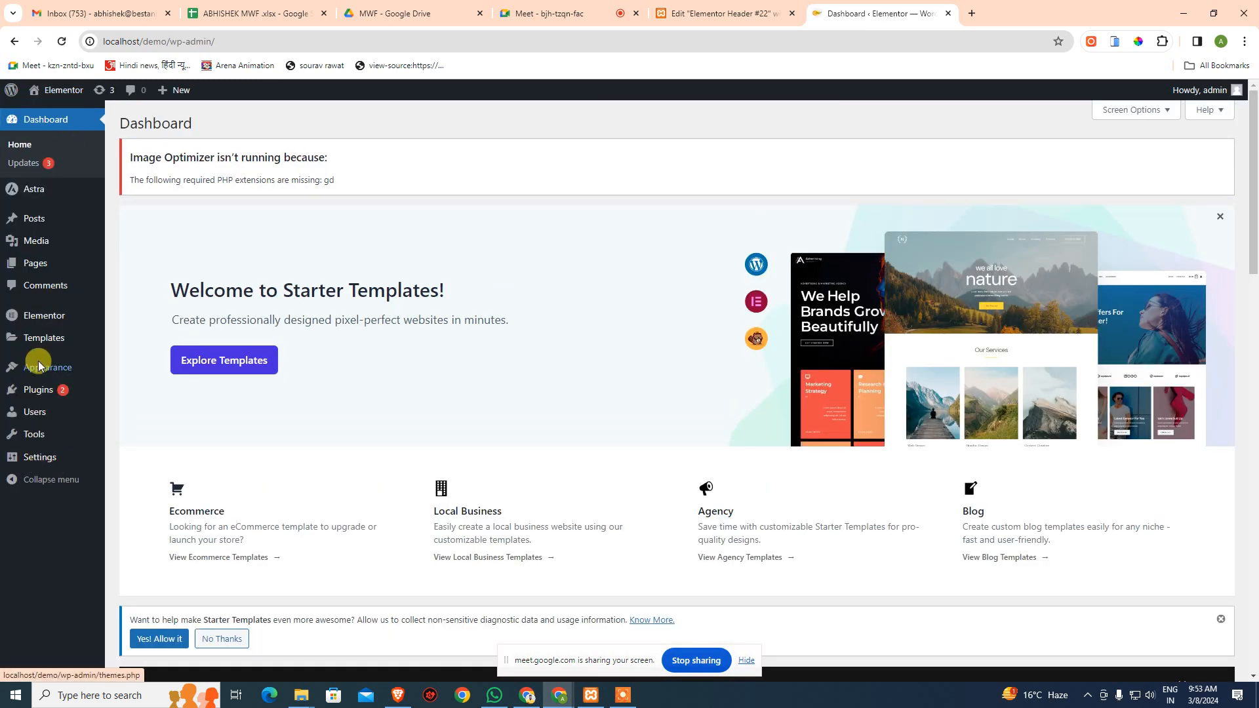
- Open the Shine Ads website in a new tab and enter the main site
mouse_move(39, 366)
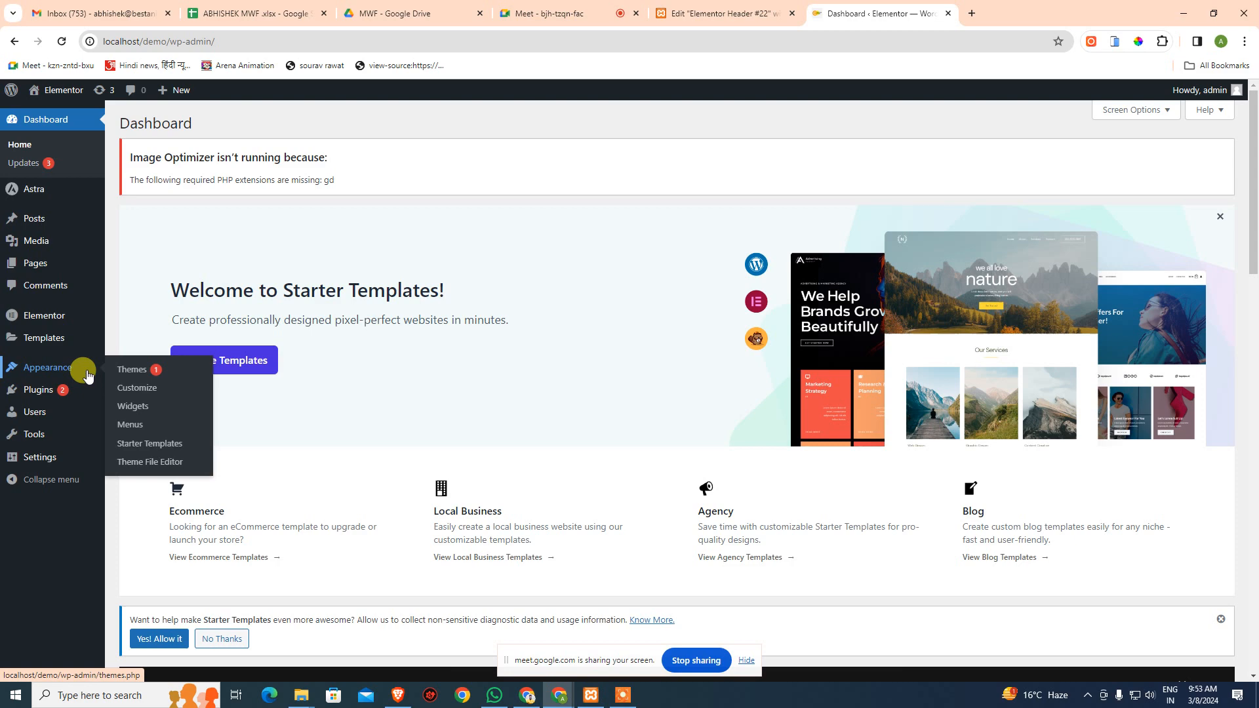
left_click(972, 13)
type("SHINE")
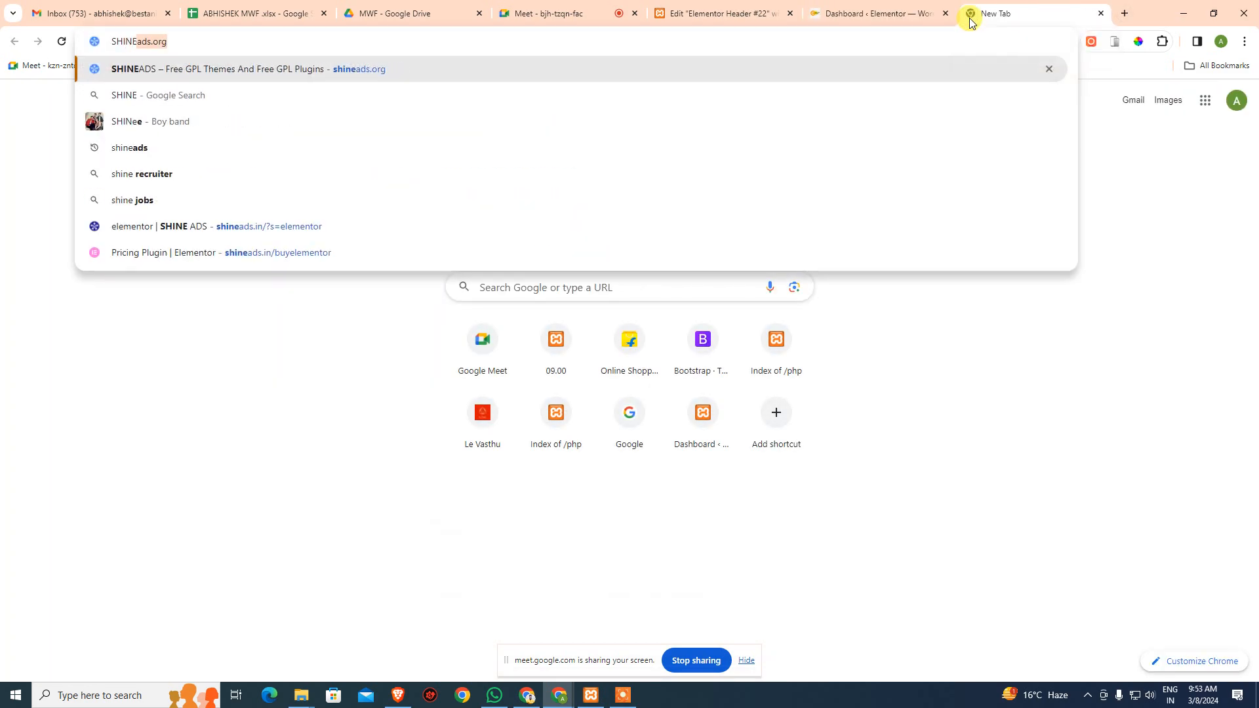
key("Return")
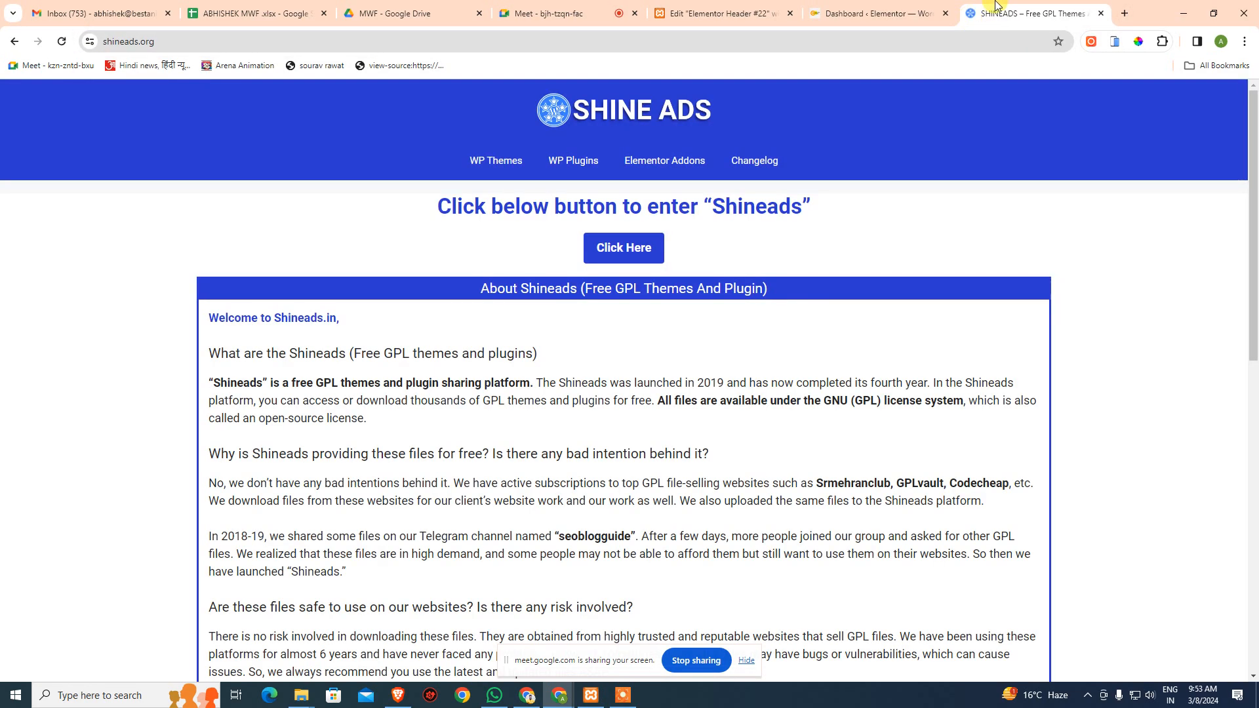
left_click(600, 247)
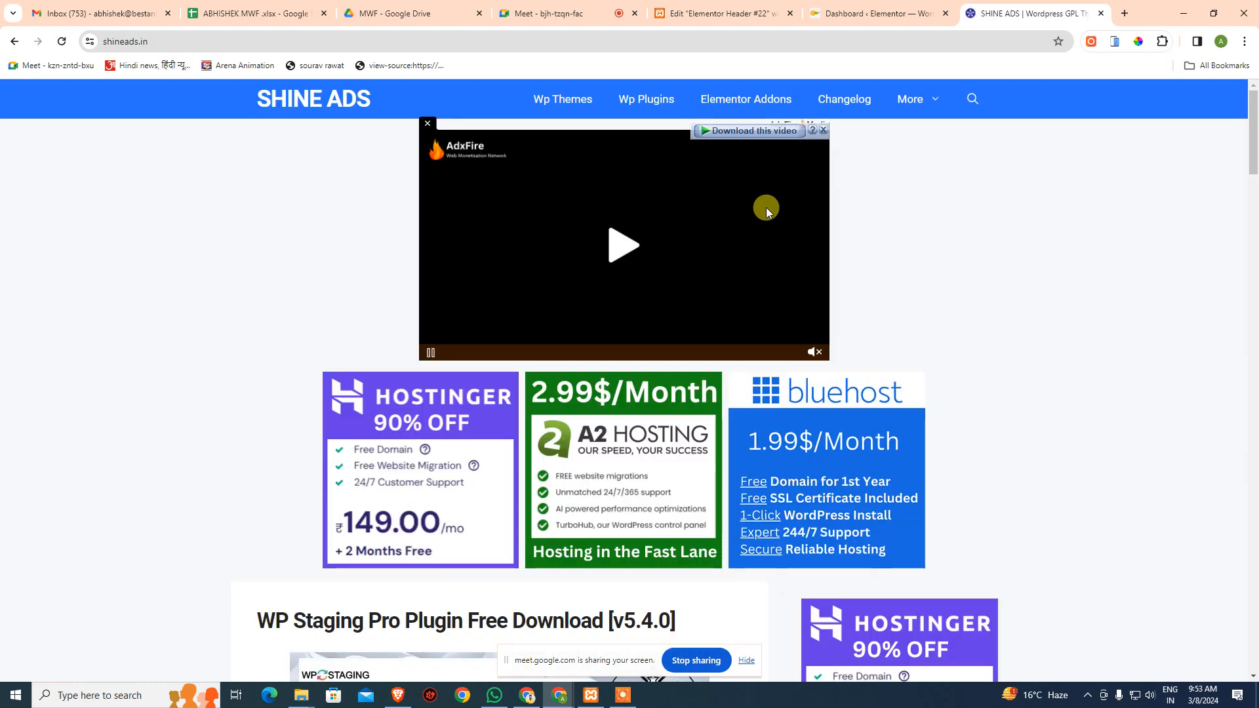
- Search the Shine Ads site for 'woocommerce'
left_click(978, 105)
left_click(602, 256)
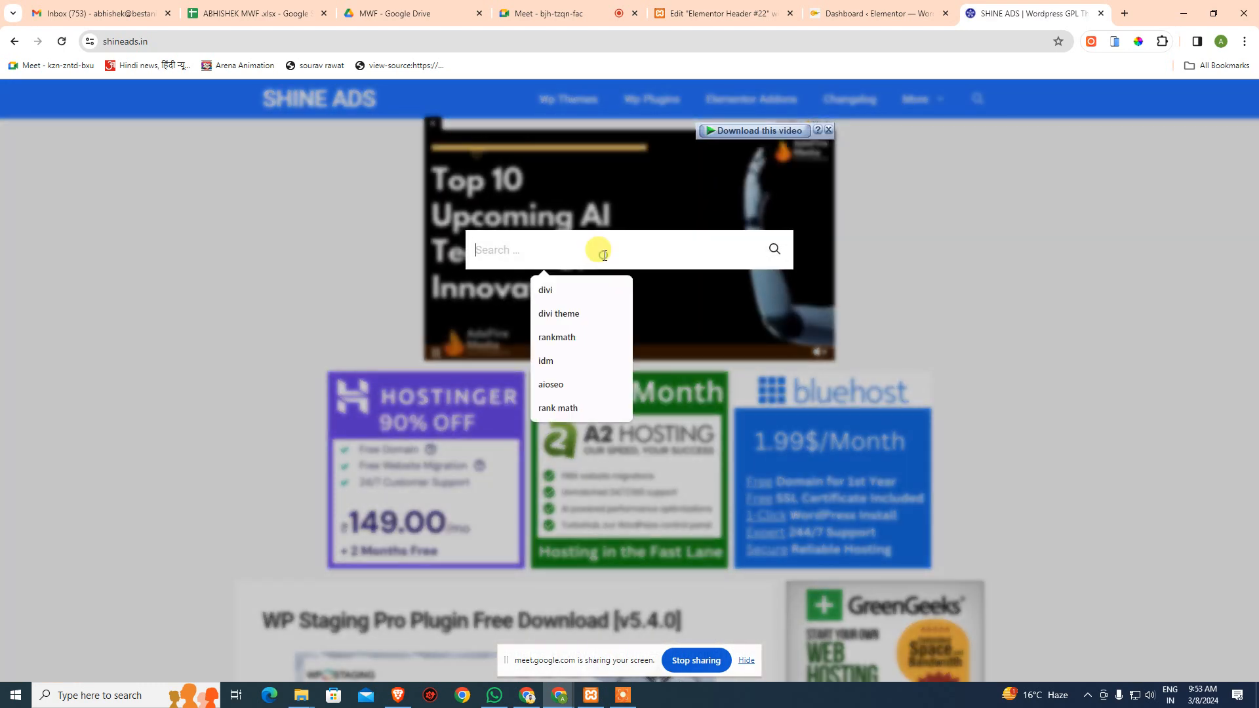
type("woocommerce")
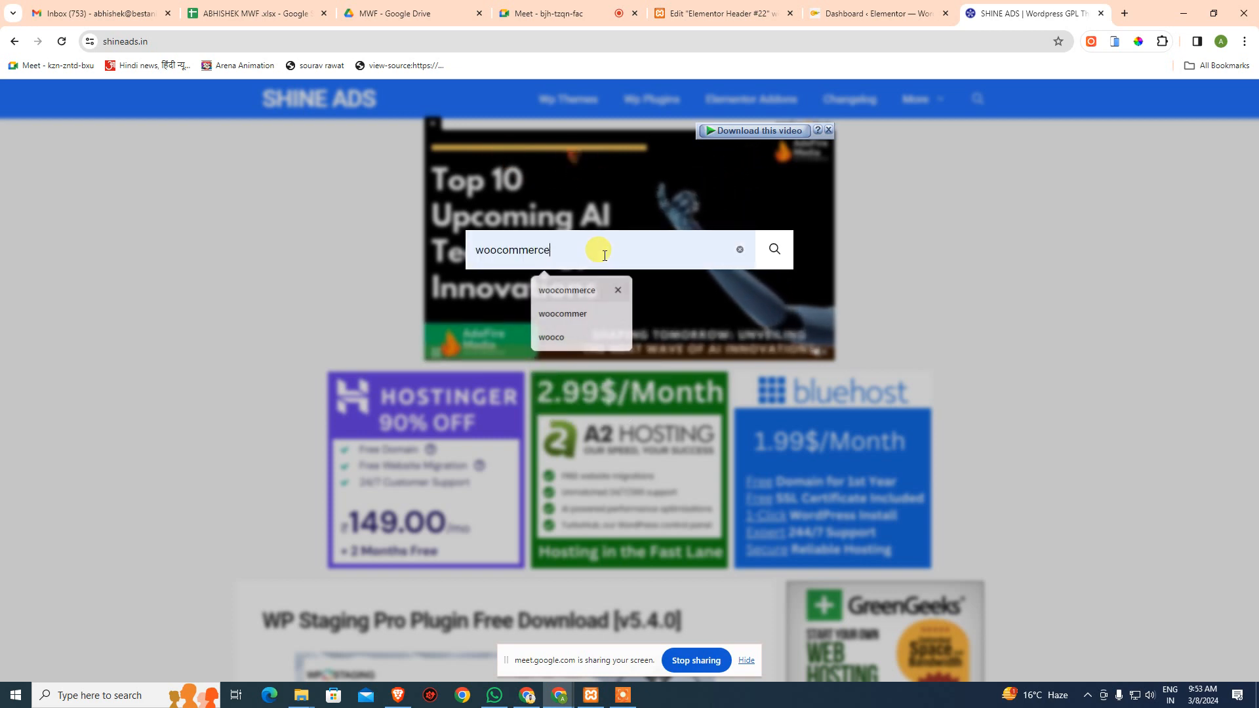
left_click(769, 248)
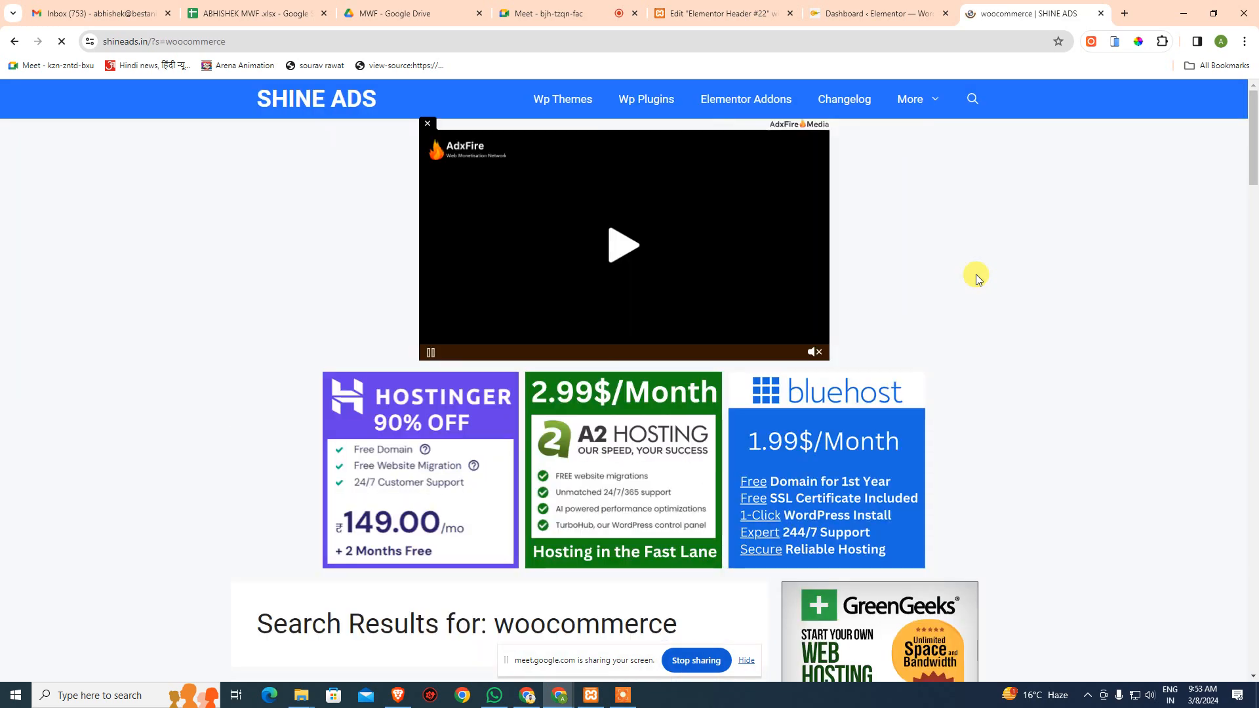
- Scroll through the woocommerce results listing WooCommerce plugin download posts
scroll(992, 265, "down", 8)
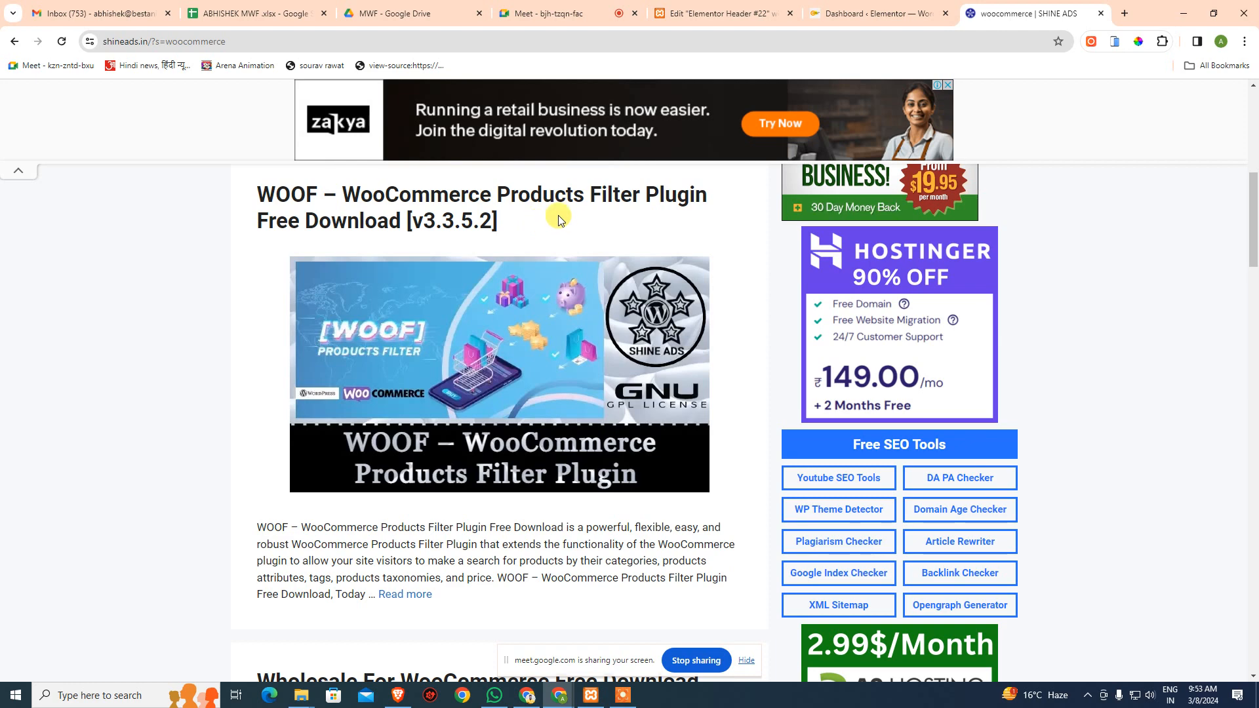
scroll(535, 216, "down", 1)
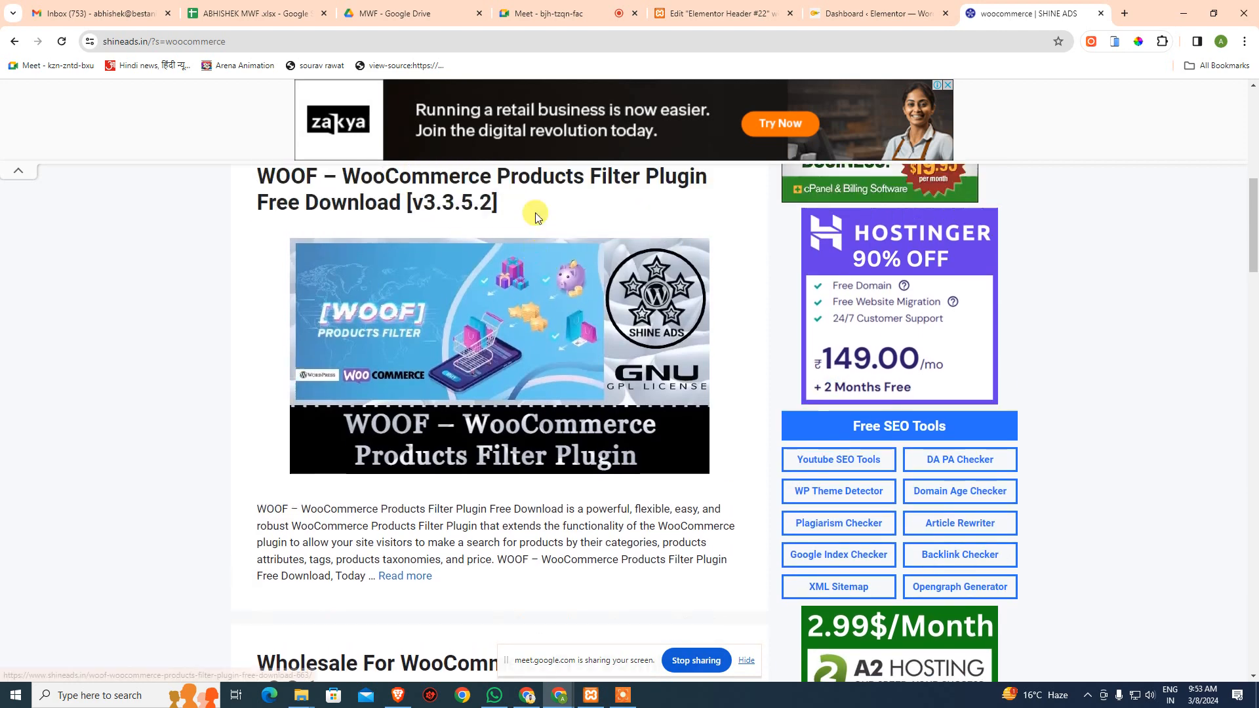
scroll(536, 212, "up", 1)
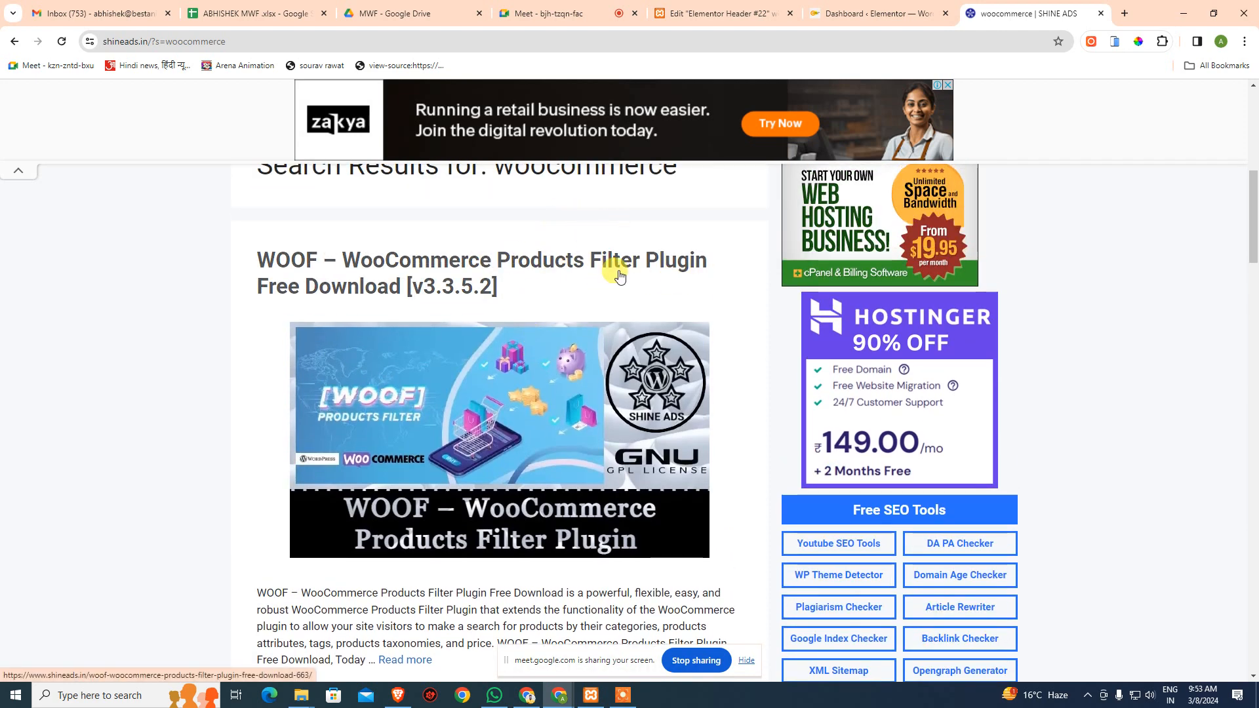
scroll(620, 276, "down", 7)
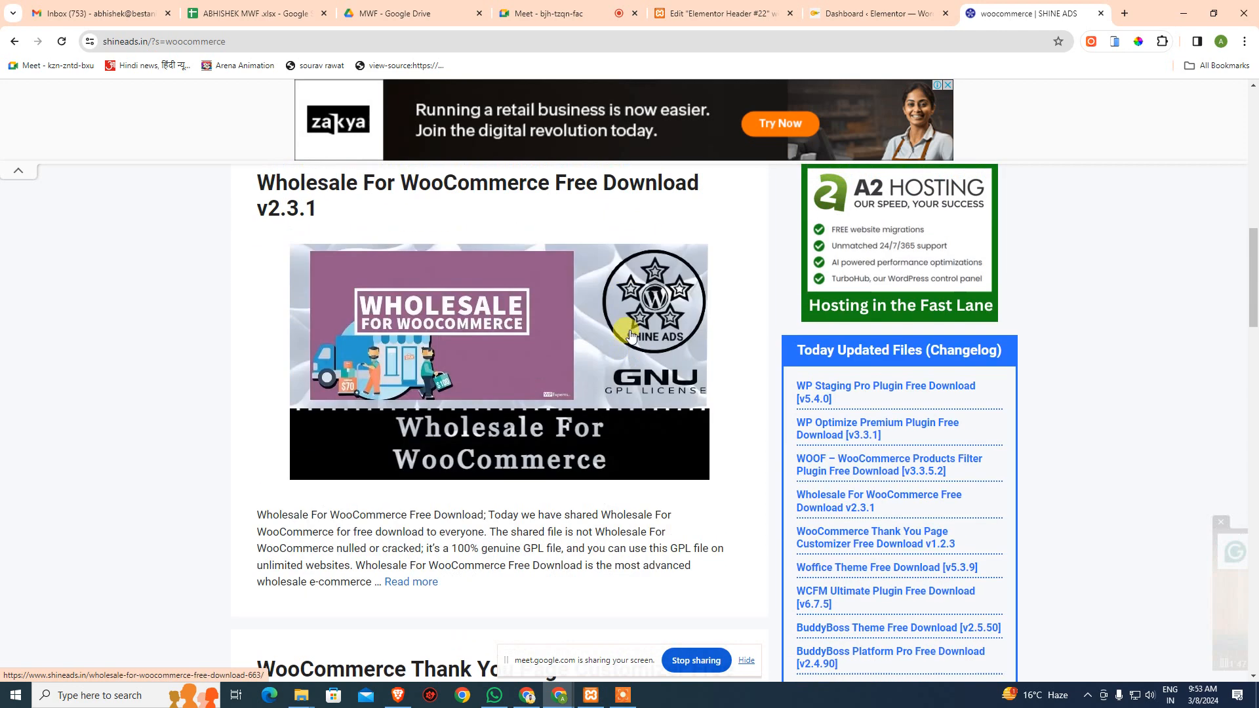
scroll(634, 336, "up", 1)
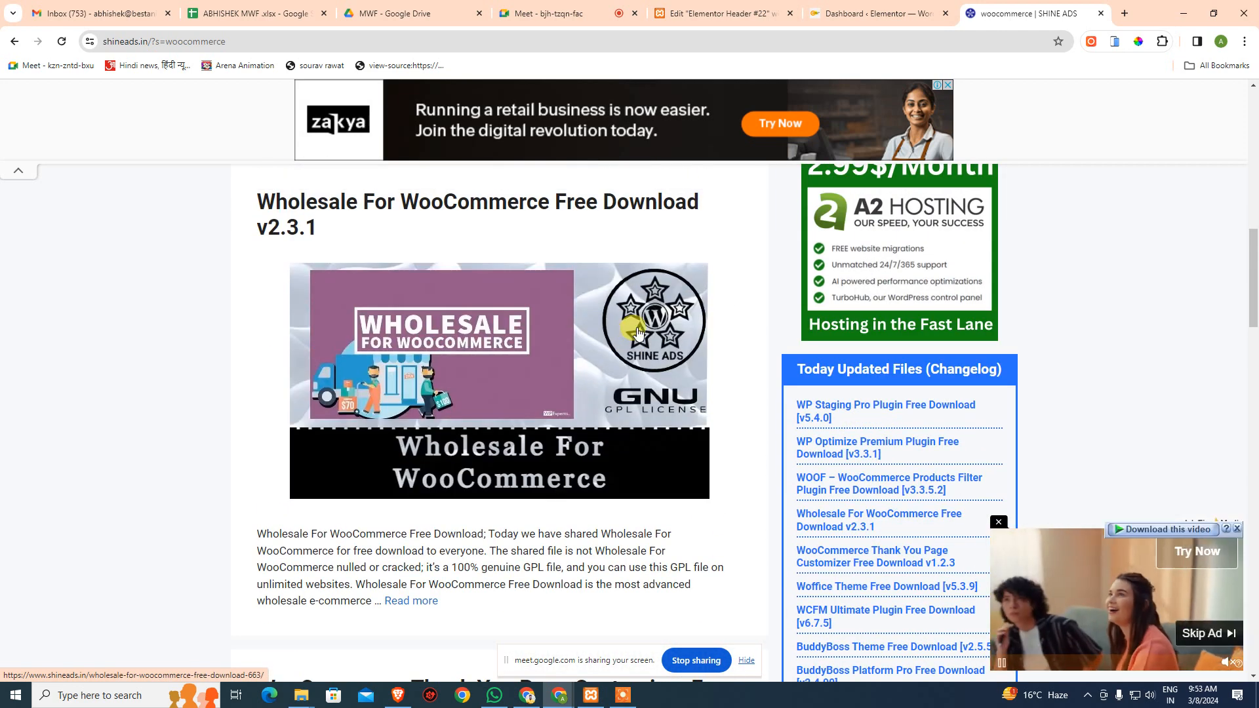
scroll(544, 315, "down", 3)
scroll(544, 315, "down", 3)
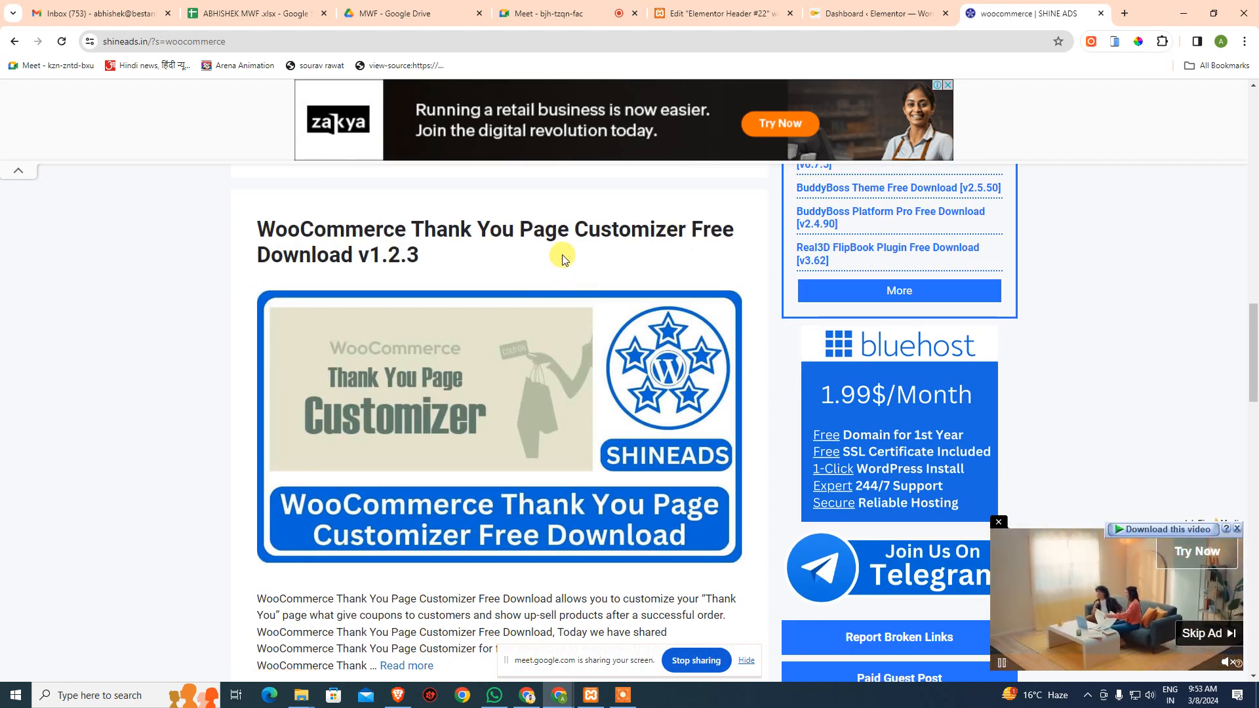
scroll(577, 253, "down", 4)
scroll(577, 261, "down", 5)
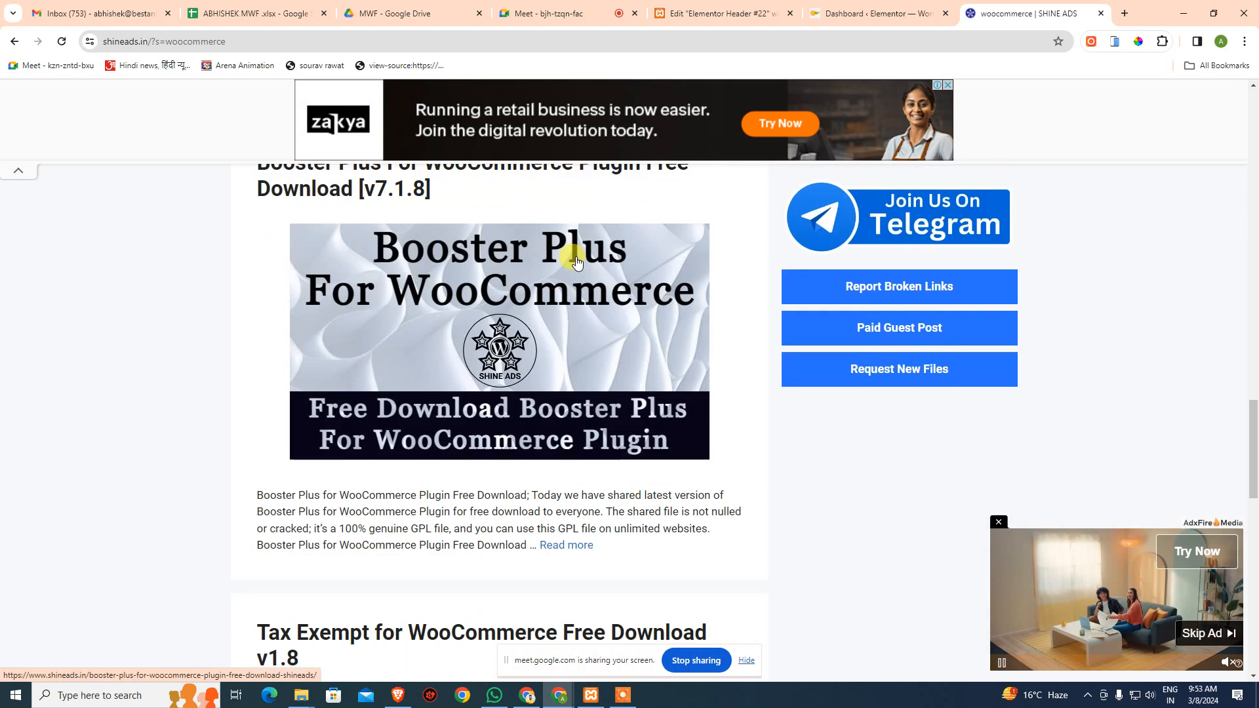
scroll(576, 261, "up", 1)
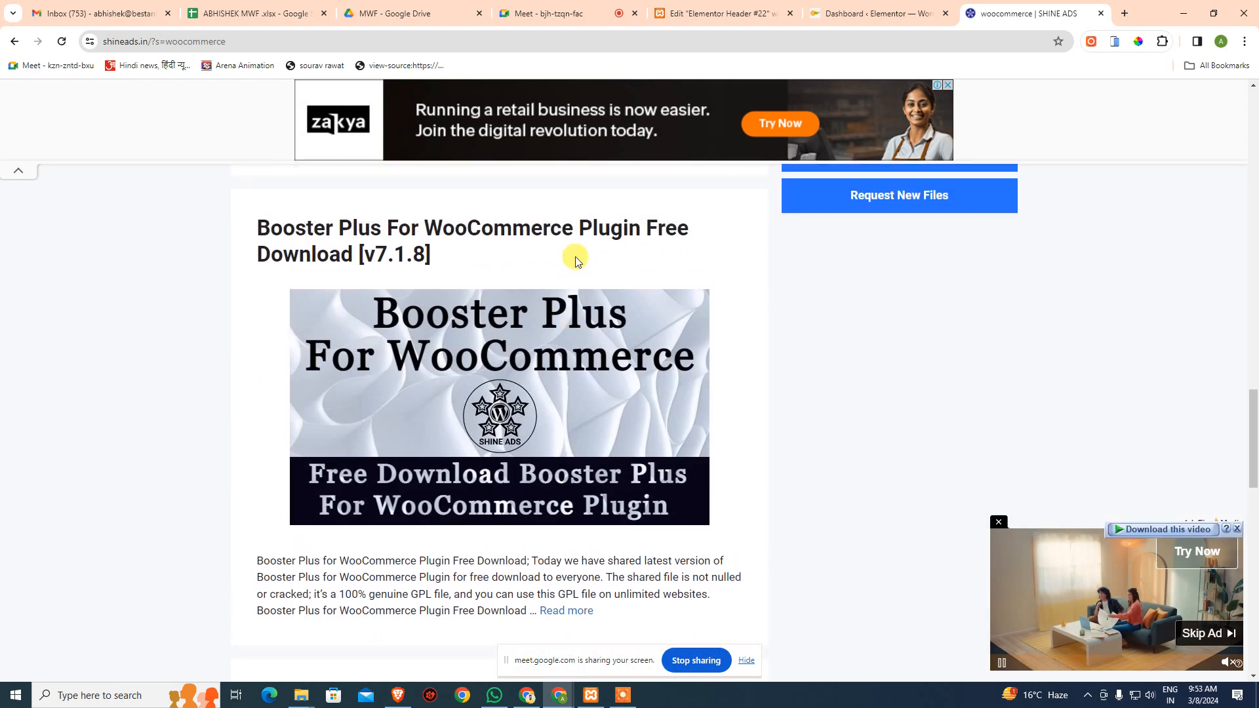
scroll(577, 261, "down", 9)
scroll(576, 262, "up", 2)
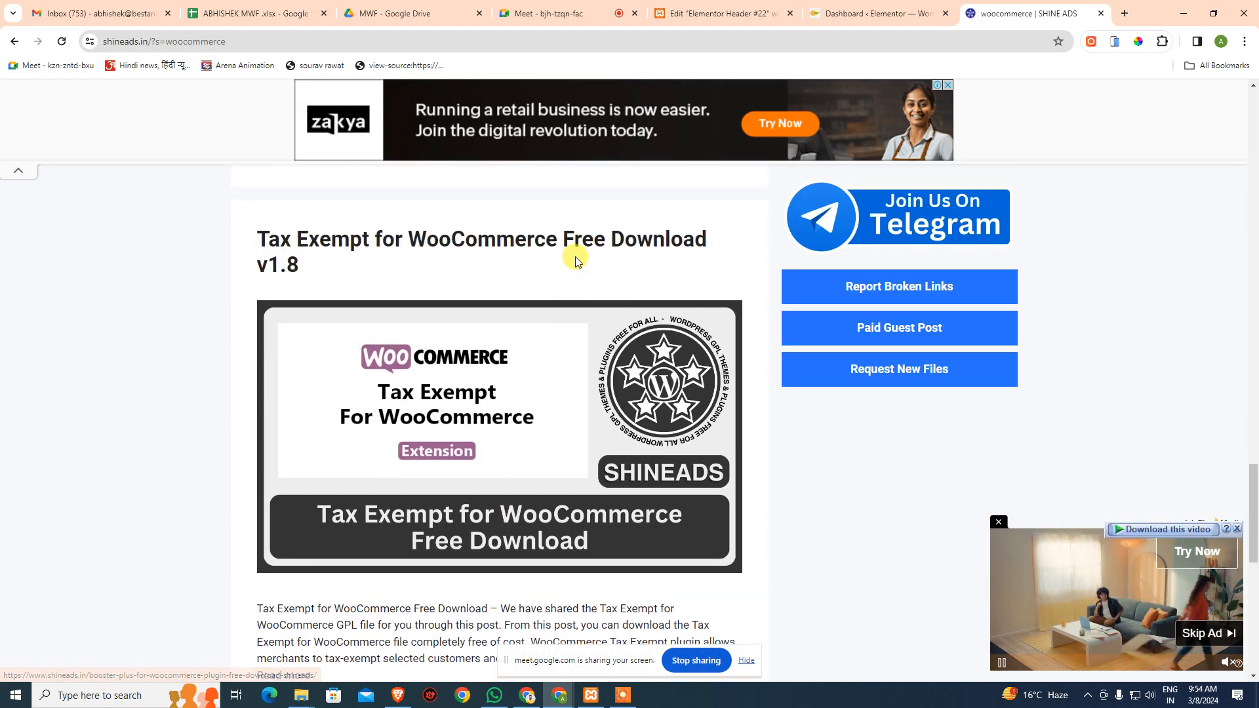
- Return to the WordPress tab and go to the Add New Plugin page
left_click(872, 13)
mouse_move(43, 373)
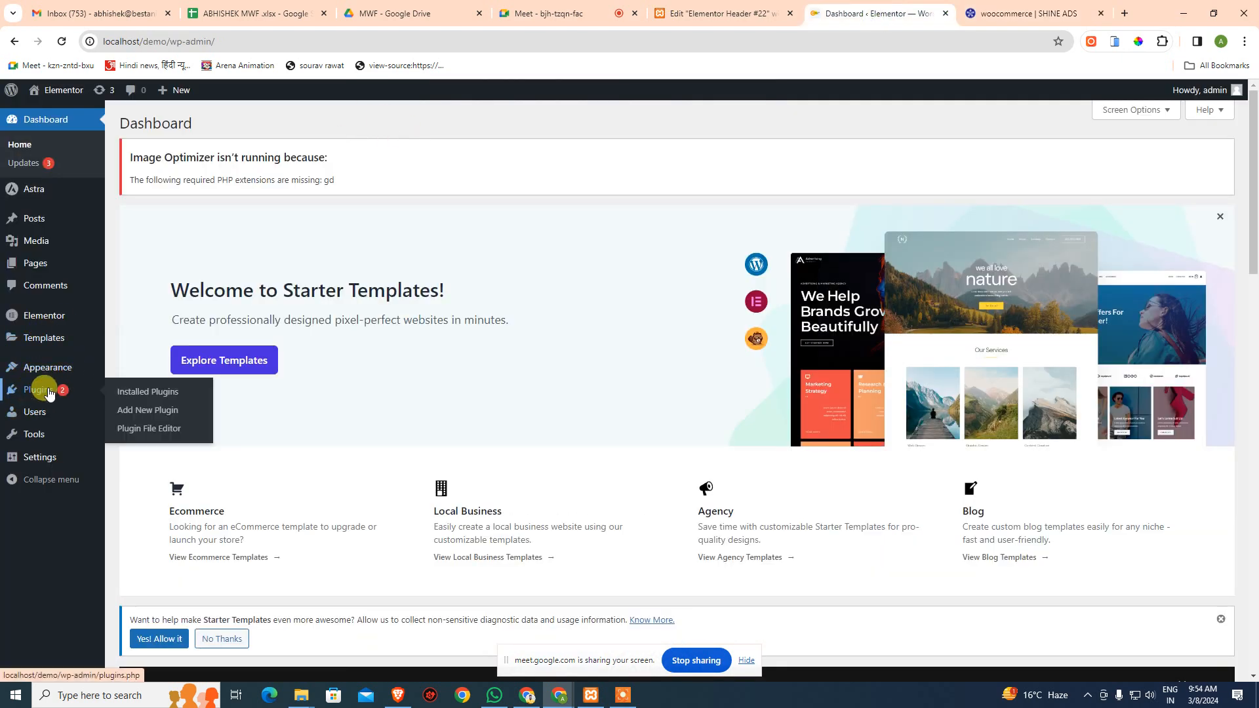
left_click(131, 410)
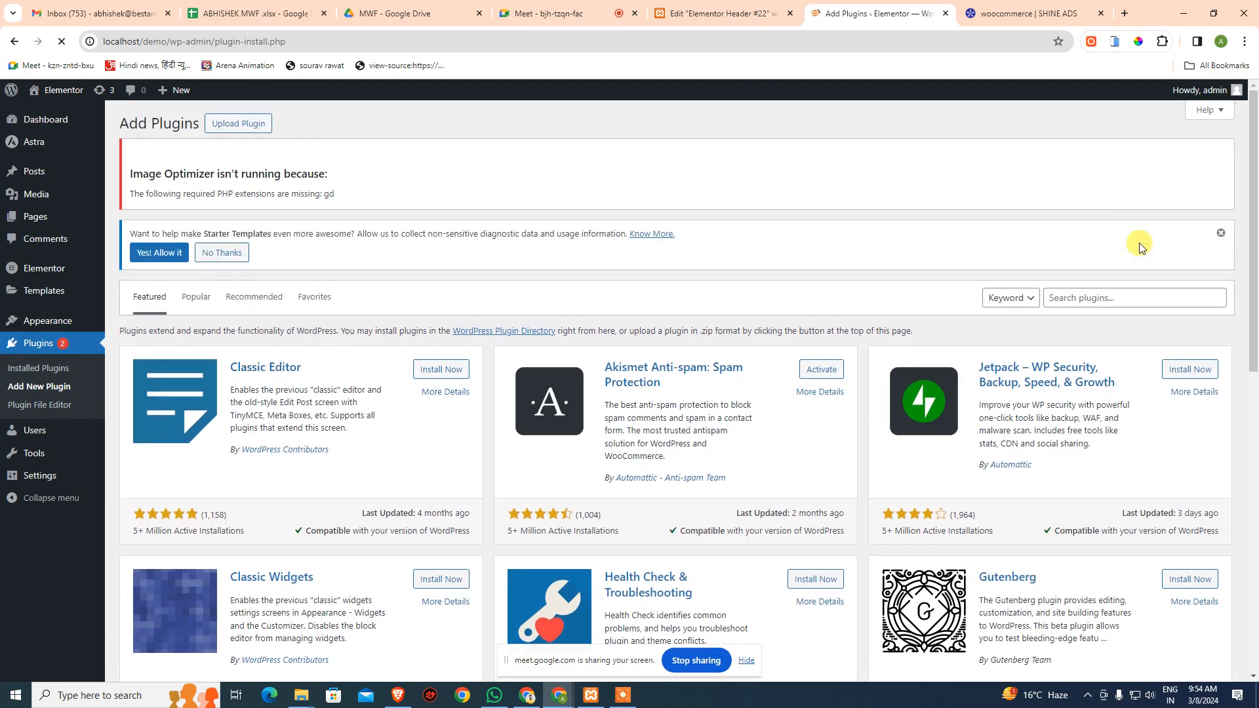
- Search plugins for 'woocommerce' and view the results led by WooCommerce by Automattic
left_click(1090, 297)
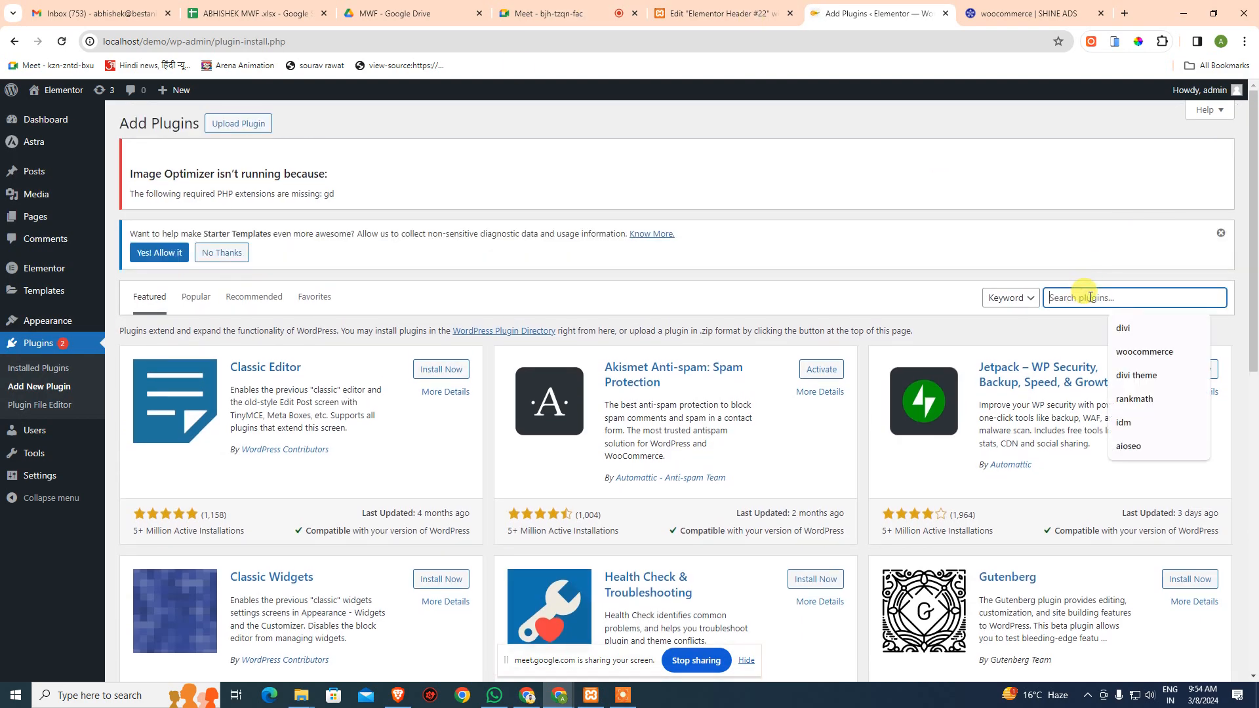
type("wooci")
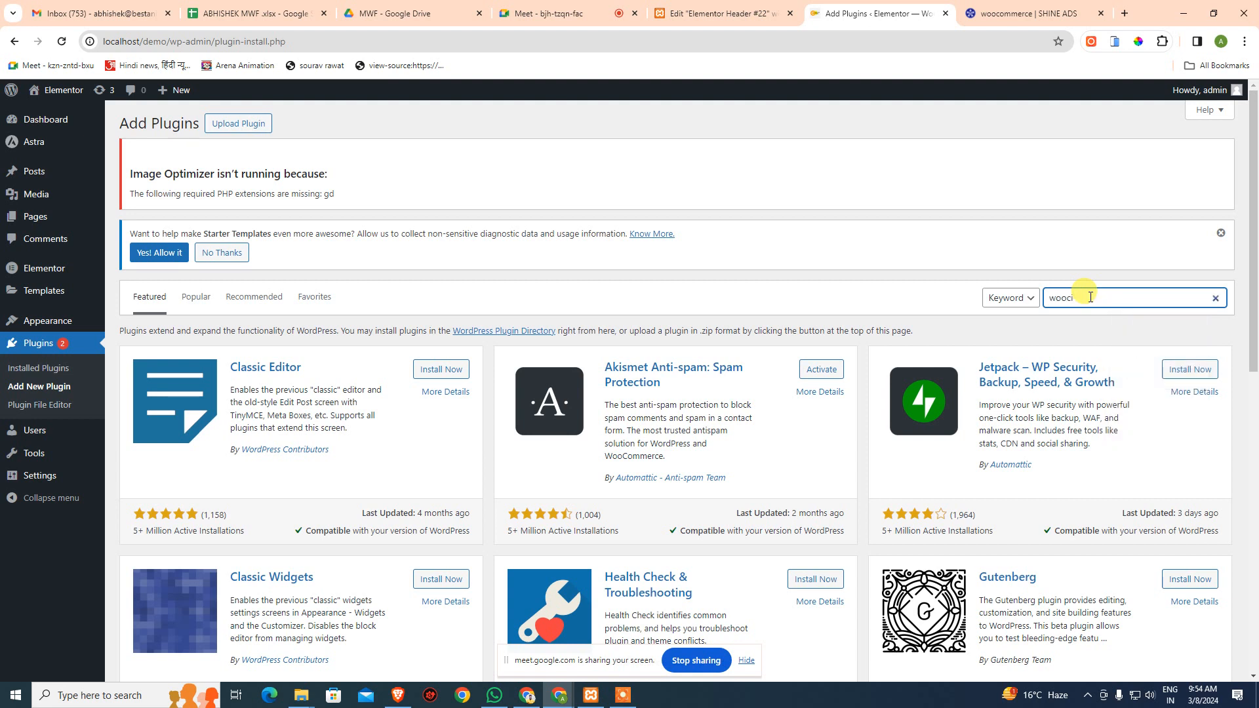
key("BackSpace")
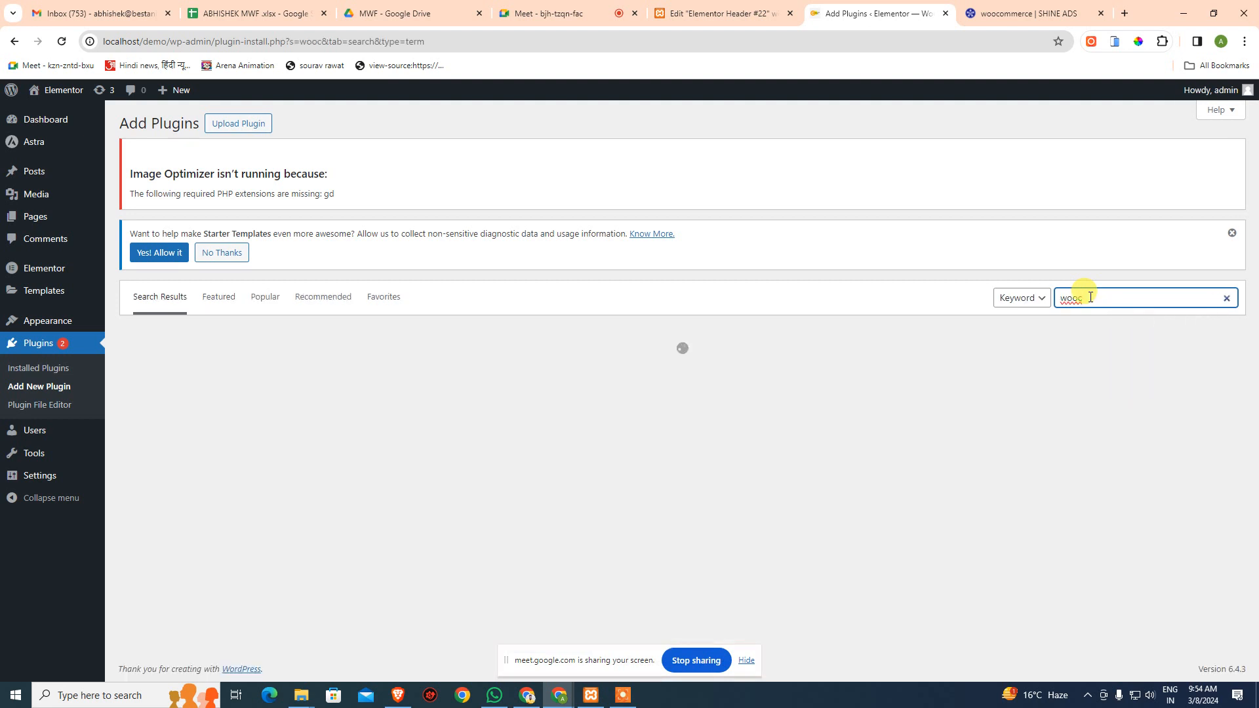
type("ommerce")
right_click(1108, 296)
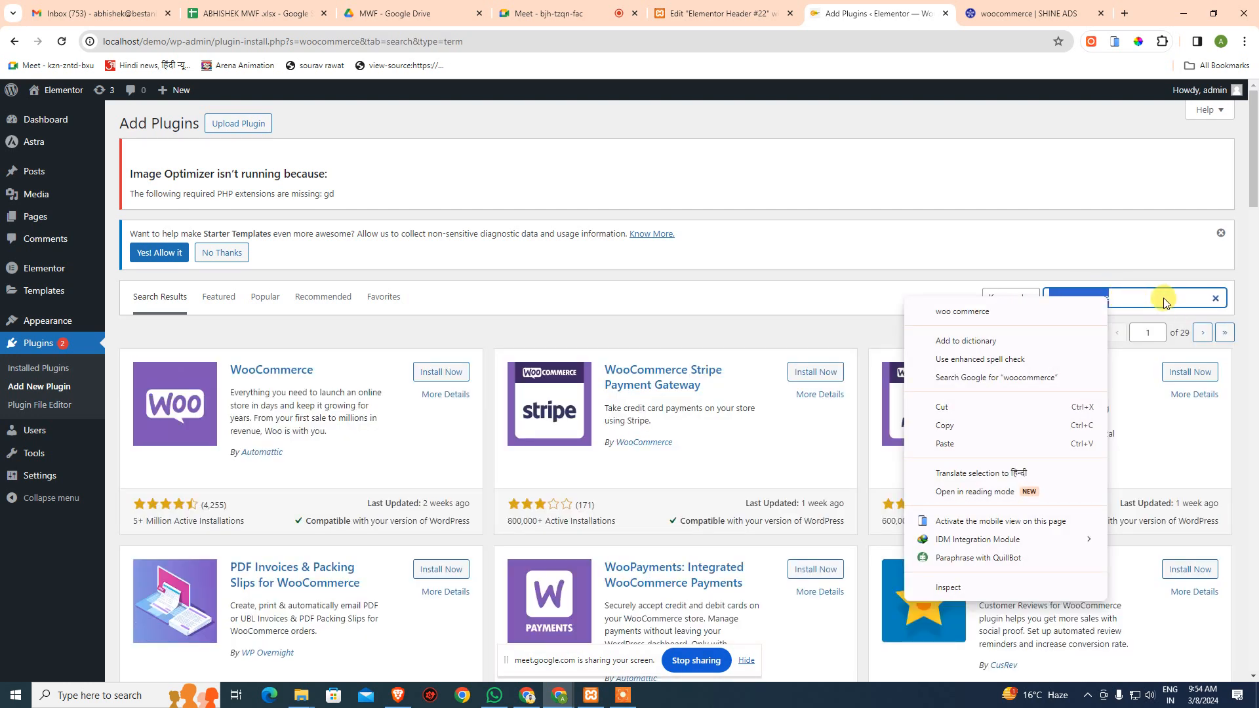
left_click(607, 328)
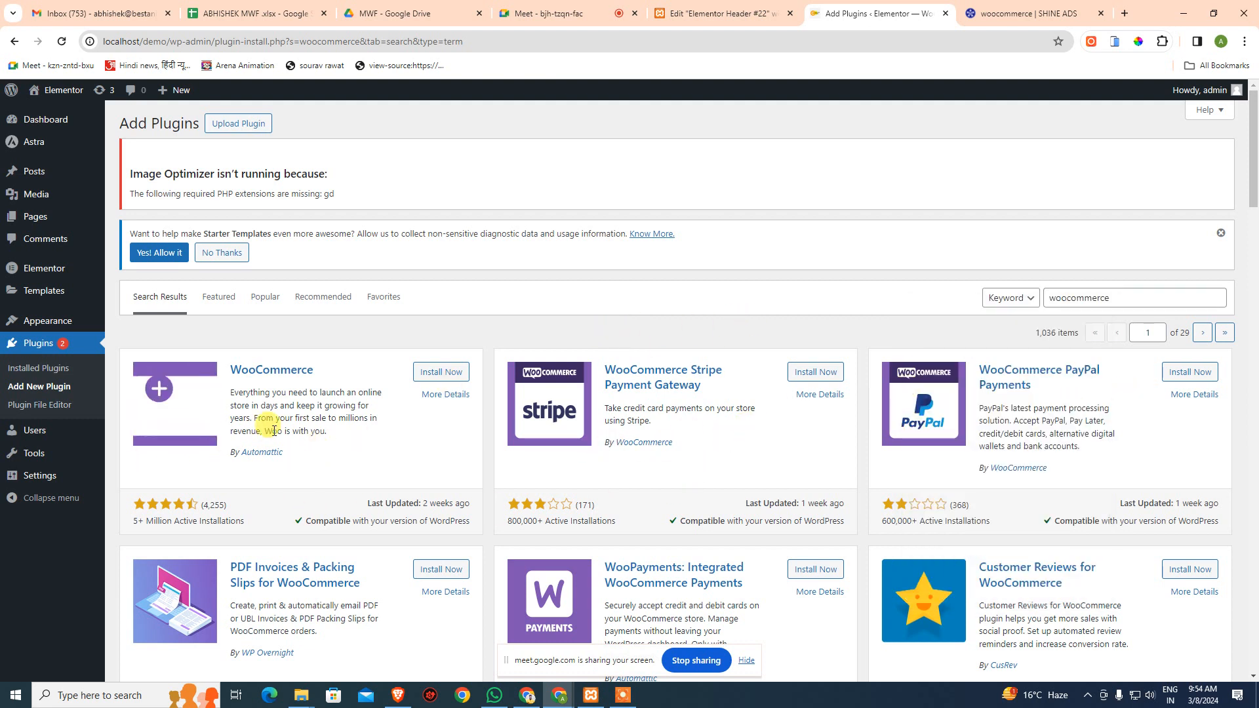
scroll(261, 472, "down", 1)
scroll(260, 472, "down", 3)
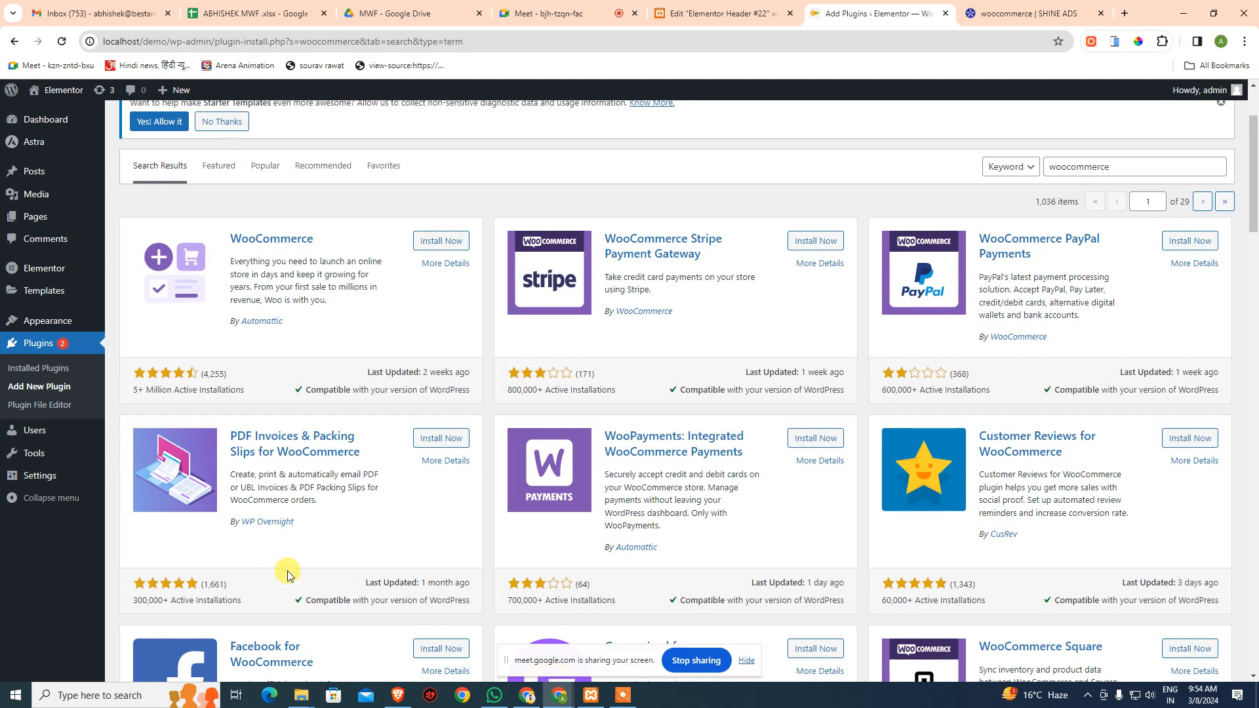
- Install the WooCommerce plugin by Automattic, then activate it
left_click(451, 242)
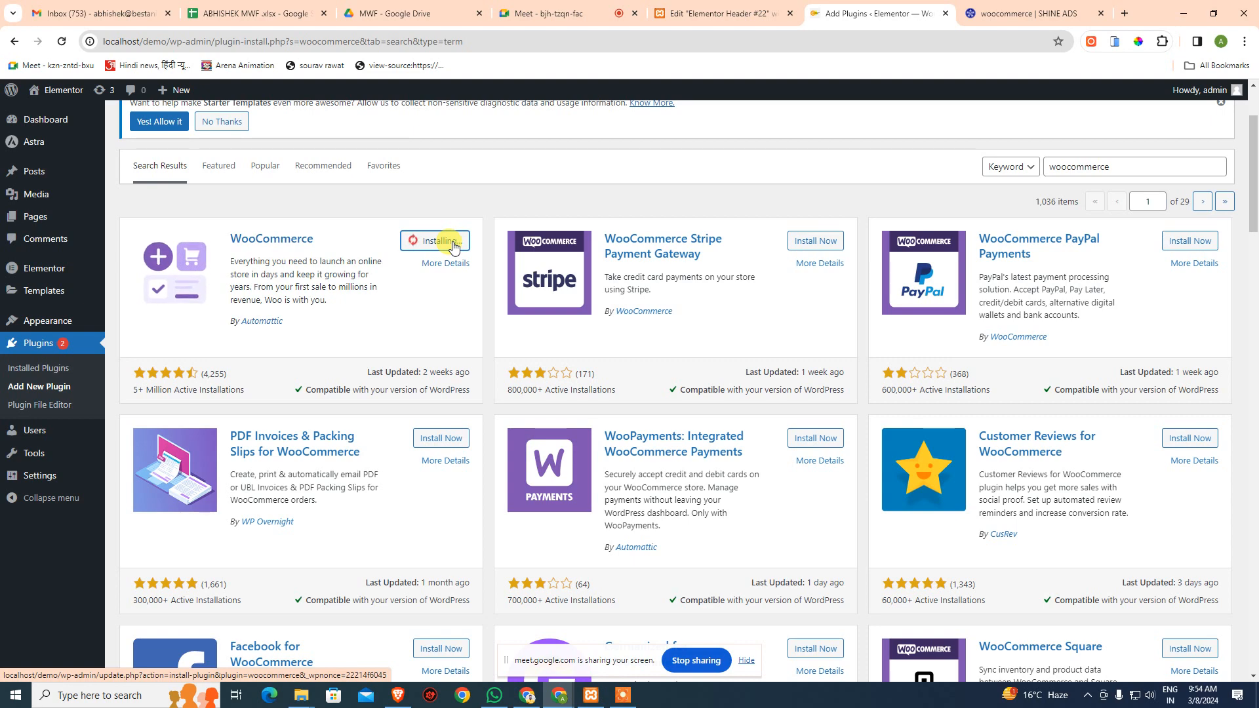
scroll(459, 252, "down", 4)
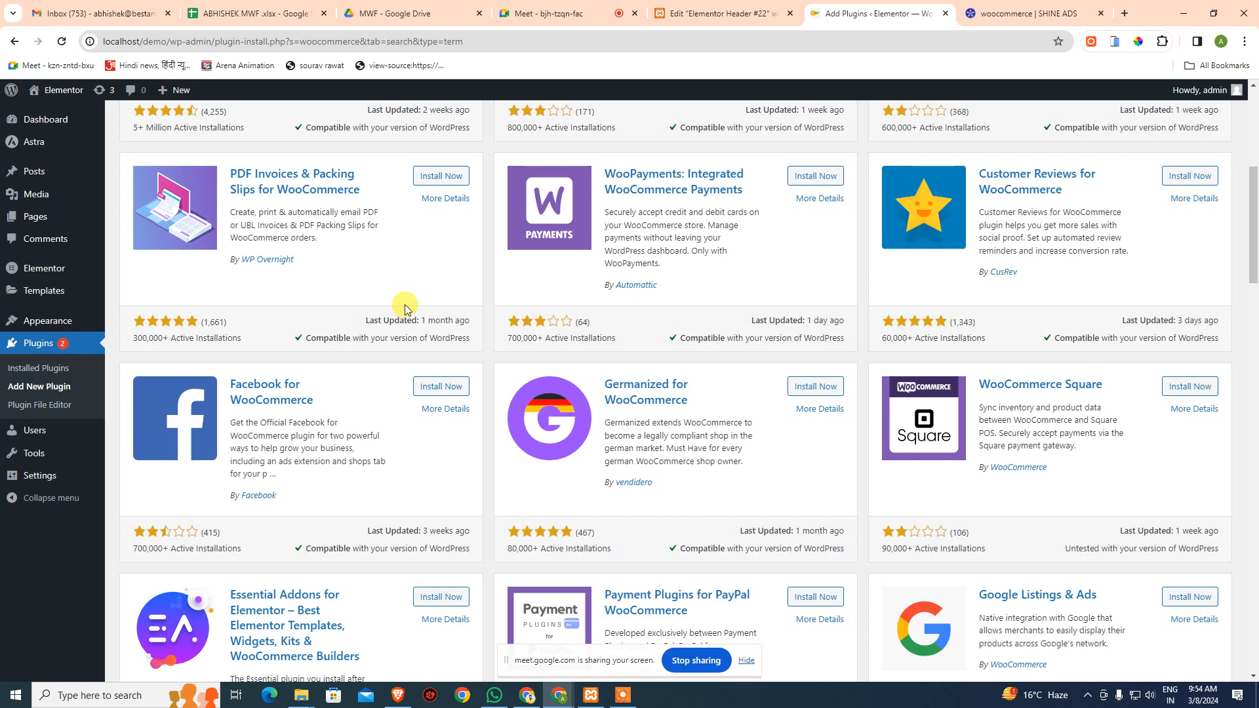
scroll(404, 305, "up", 5)
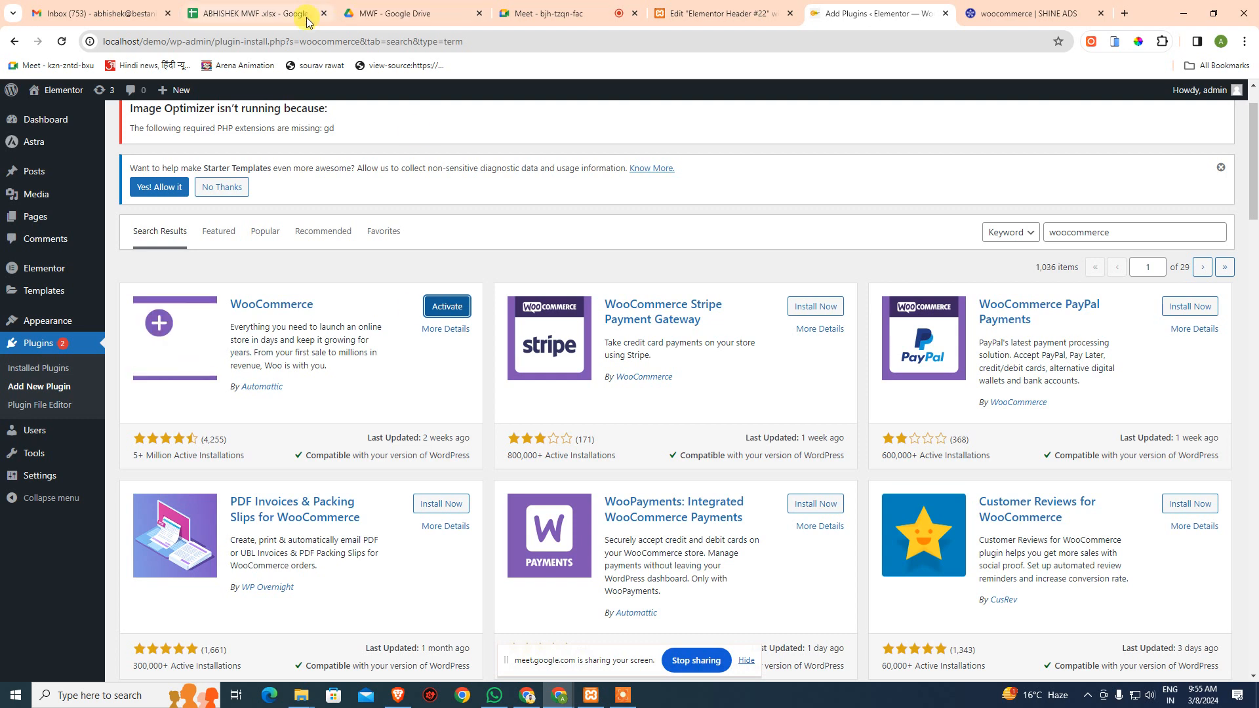
left_click(461, 308)
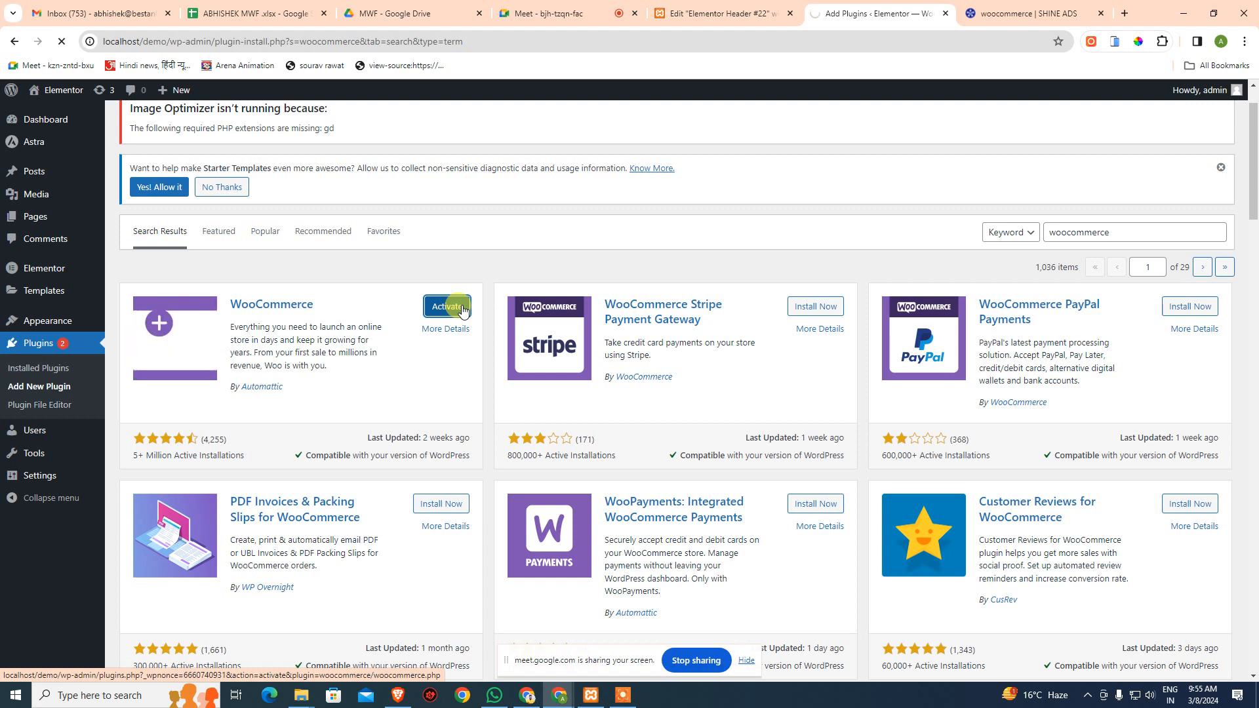
- Run a speedtest.net test (about 85.65 Mbps download), then return to the Welcome to Woo page
left_click(1125, 13)
type("speed")
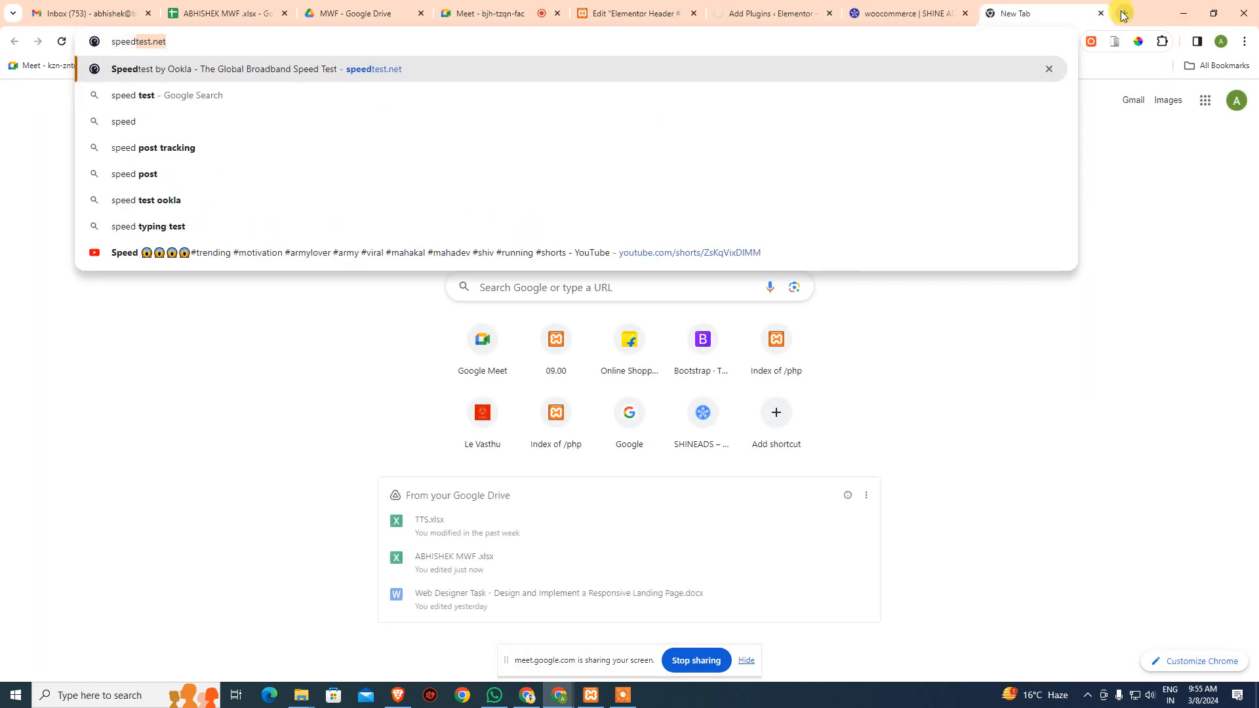
key("Return")
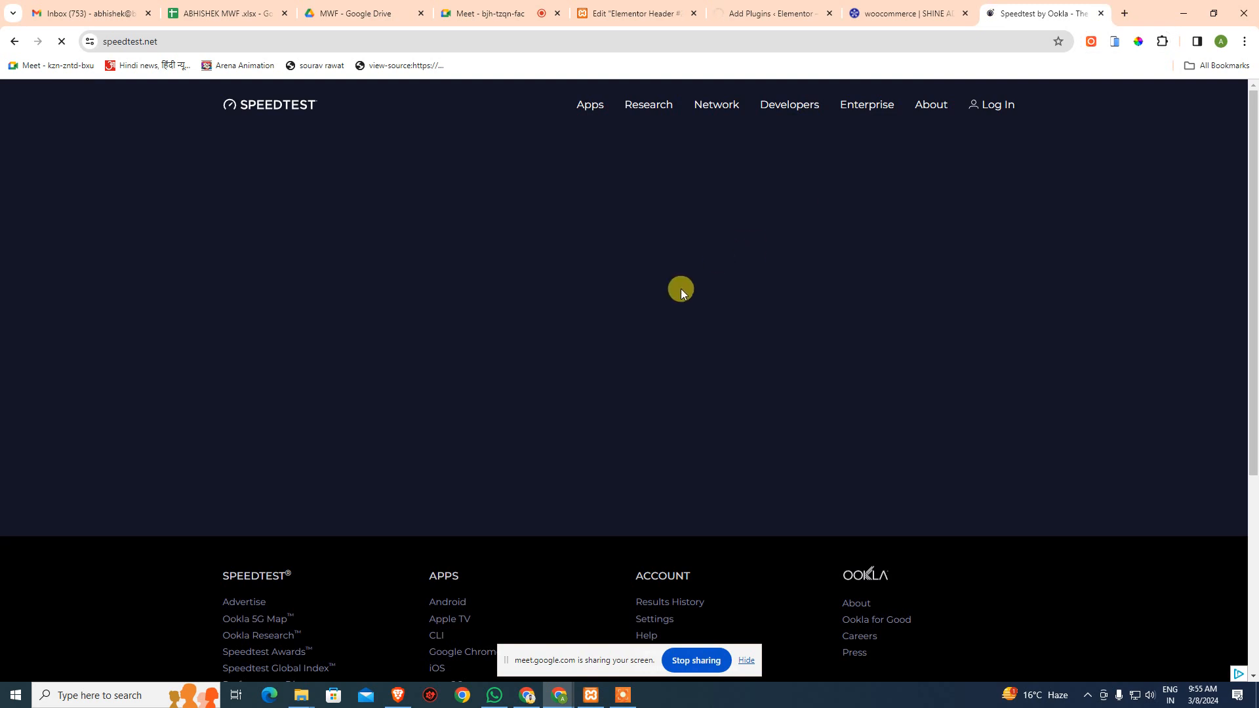
left_click(606, 333)
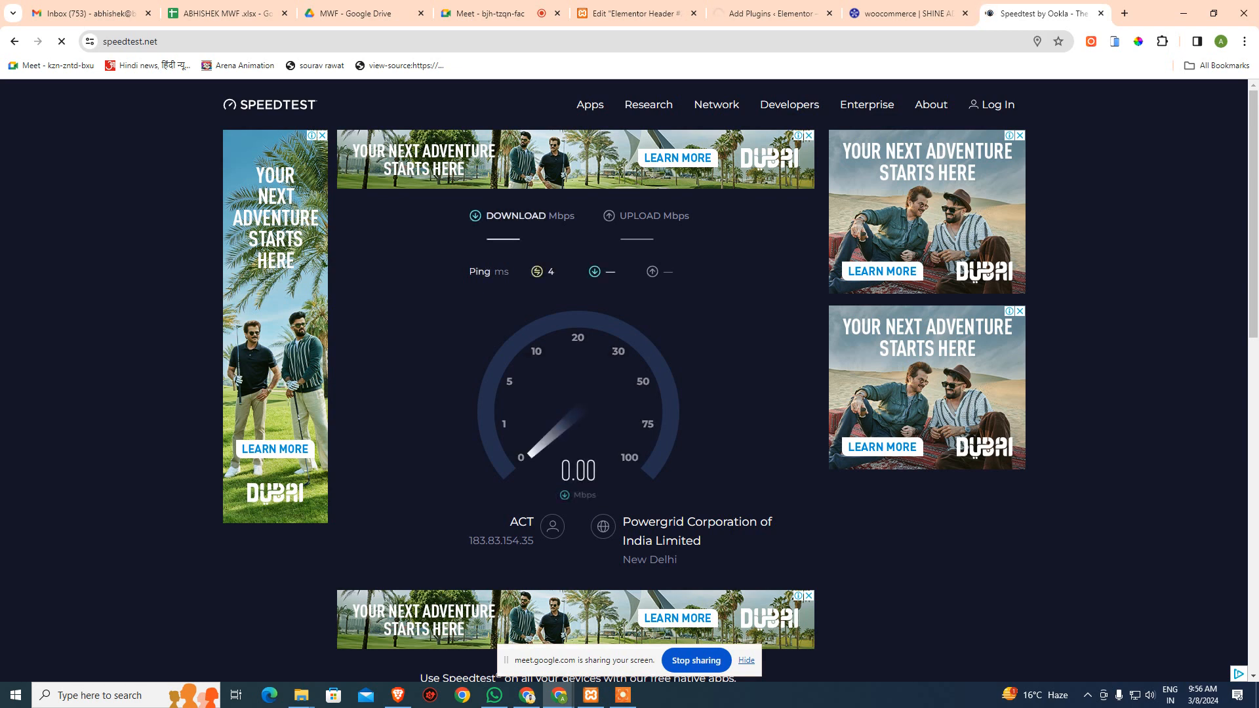
key("alt+Tab")
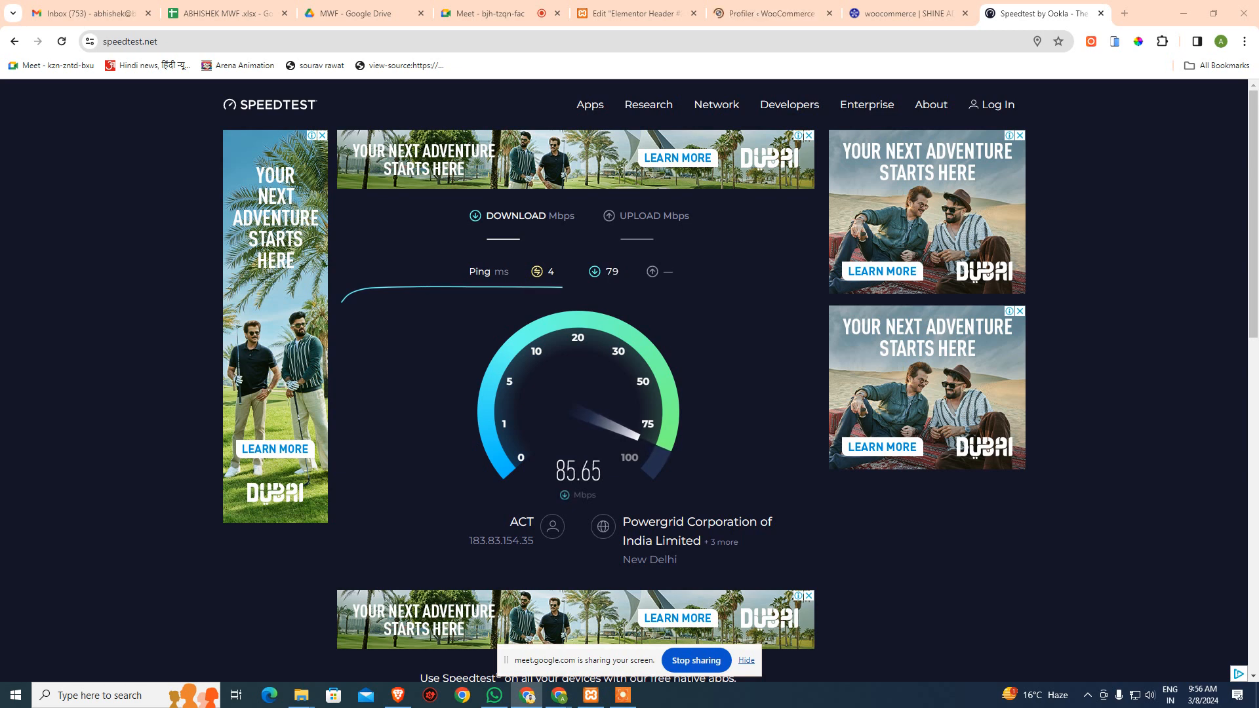
left_click(790, 12)
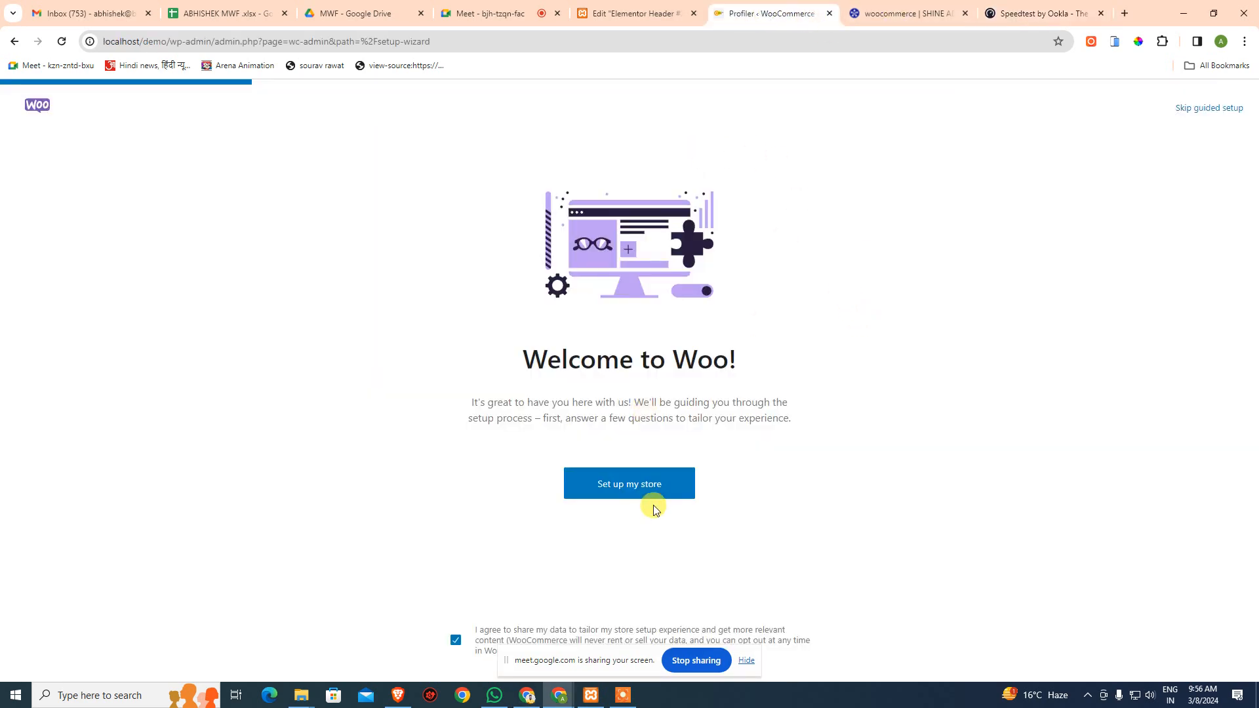
- Begin store setup as 'I'm just starting my business', open the industry list, then switch to Meet
left_click(746, 661)
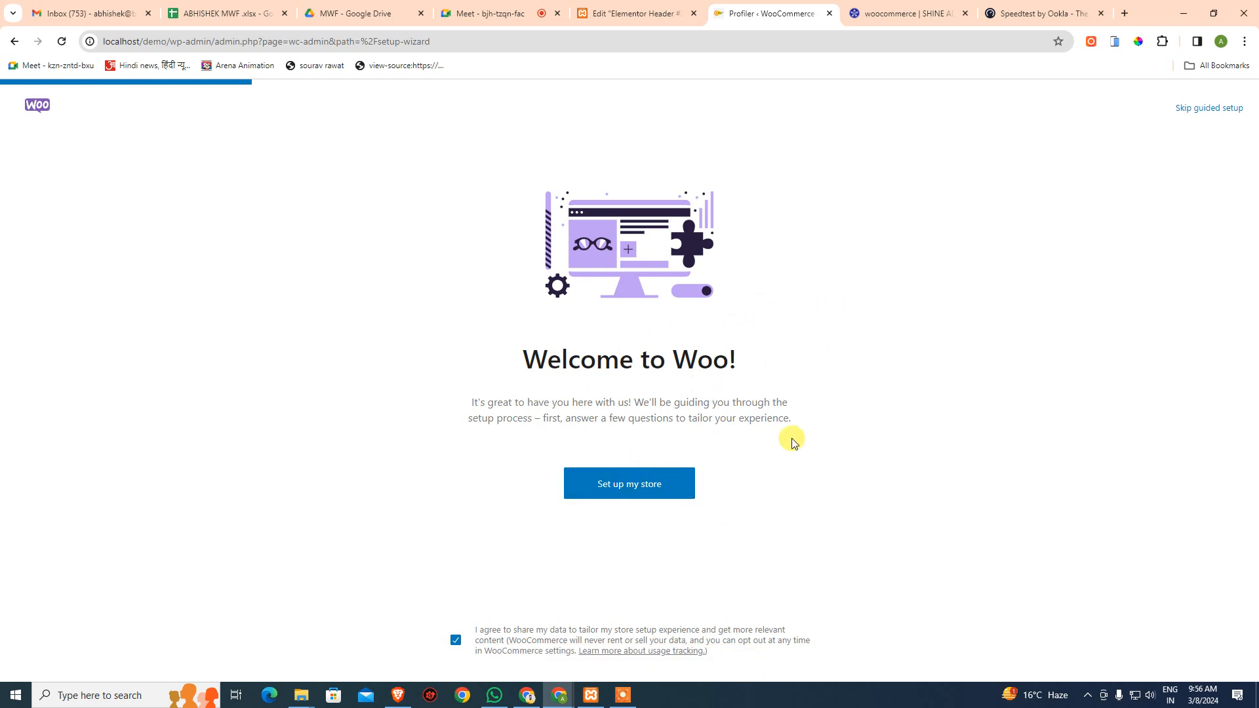
left_click(670, 485)
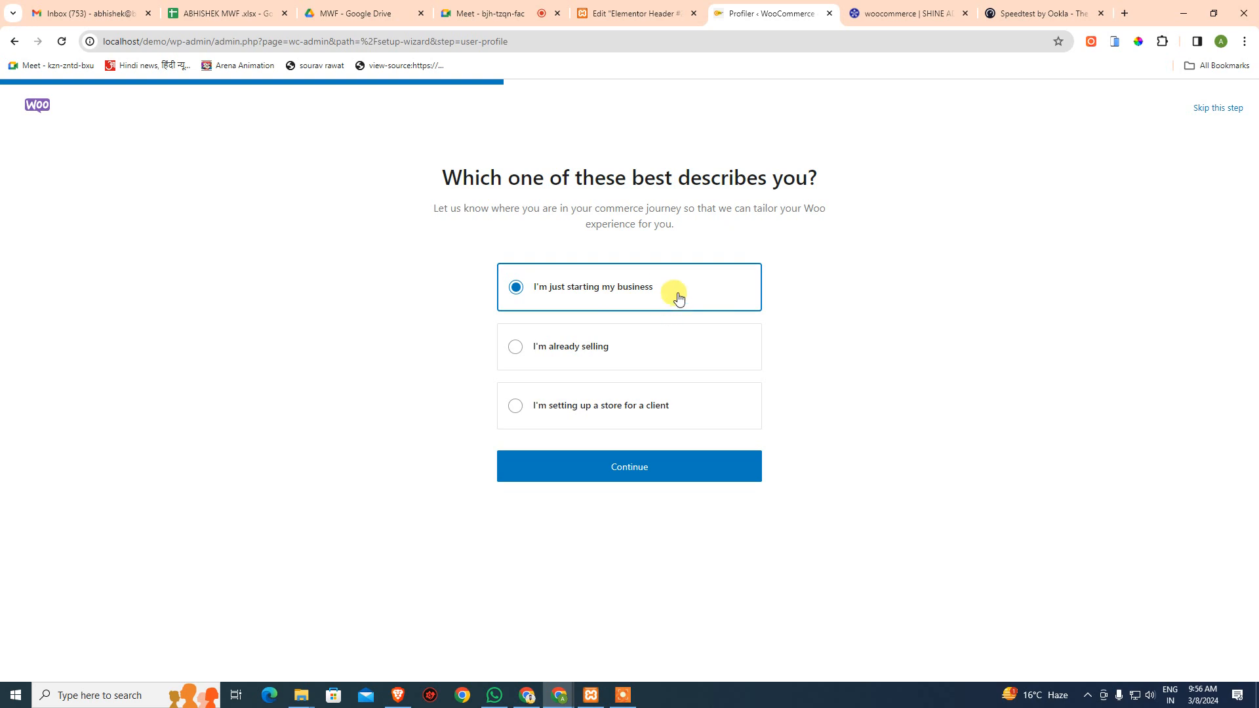
left_click(647, 457)
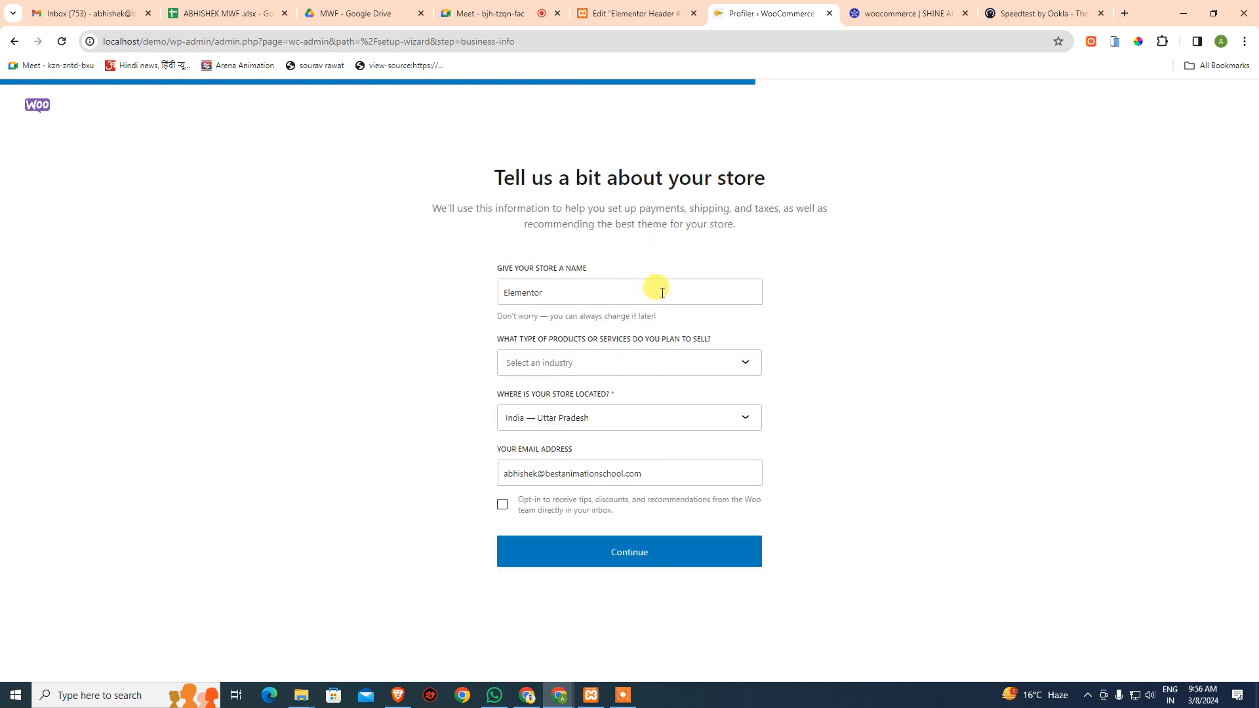
left_click(613, 292)
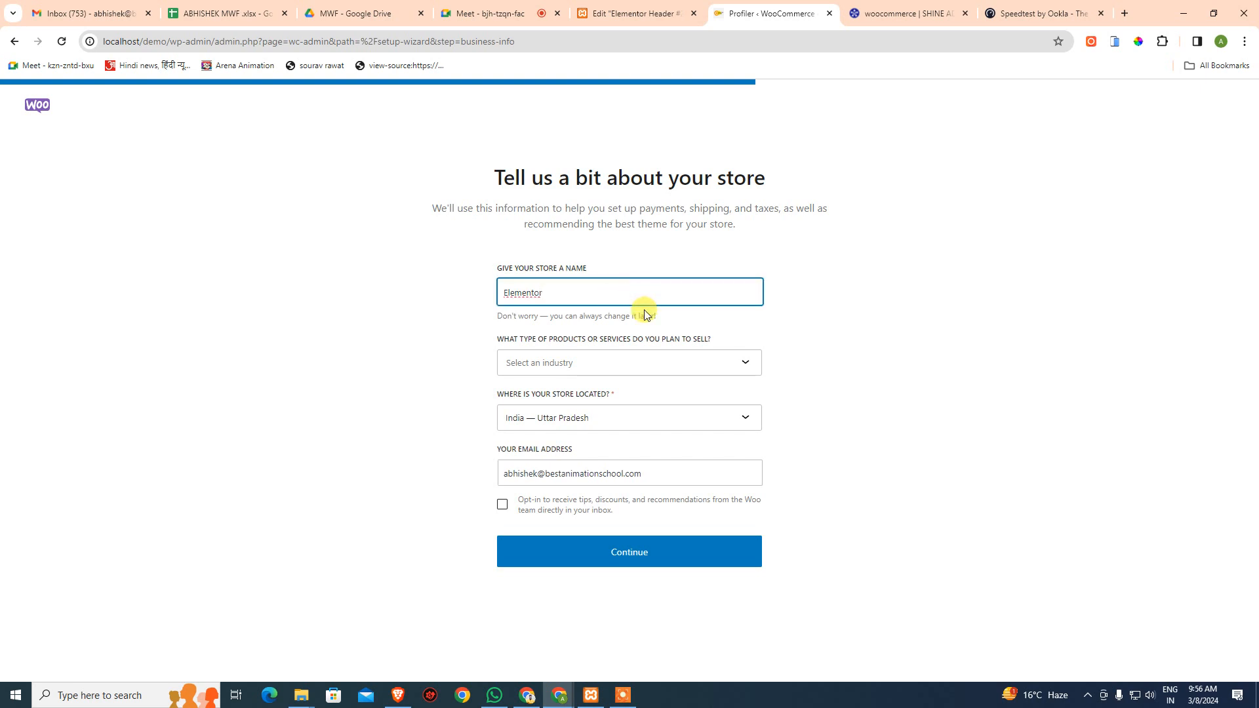
left_click(656, 369)
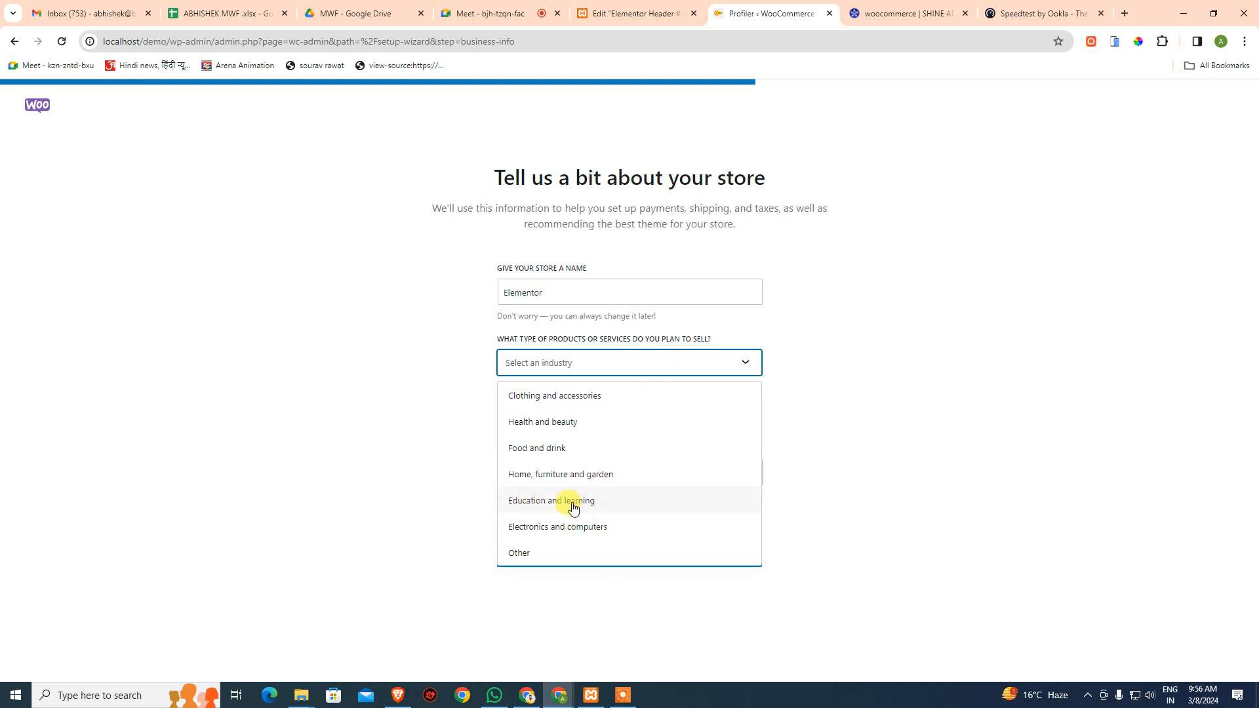
left_click(503, 5)
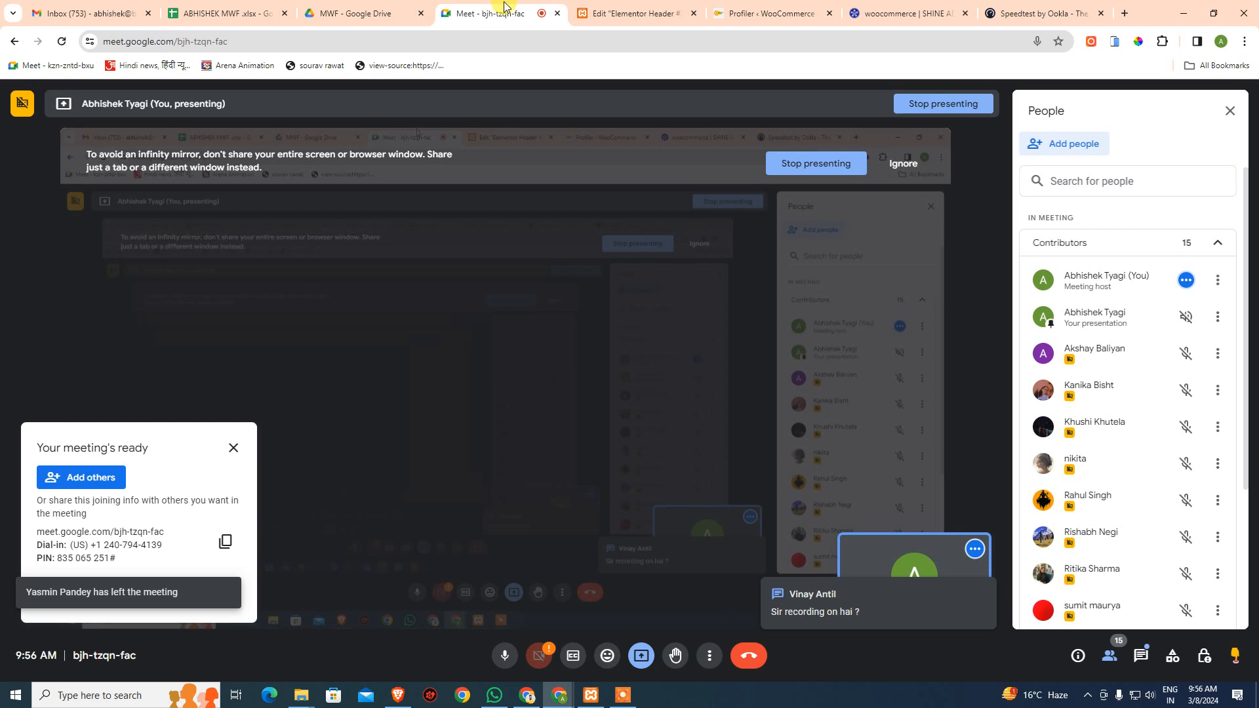
- Open and minimize the screen recorder controls, then return to the WooCommerce store-details tab
left_click(623, 695)
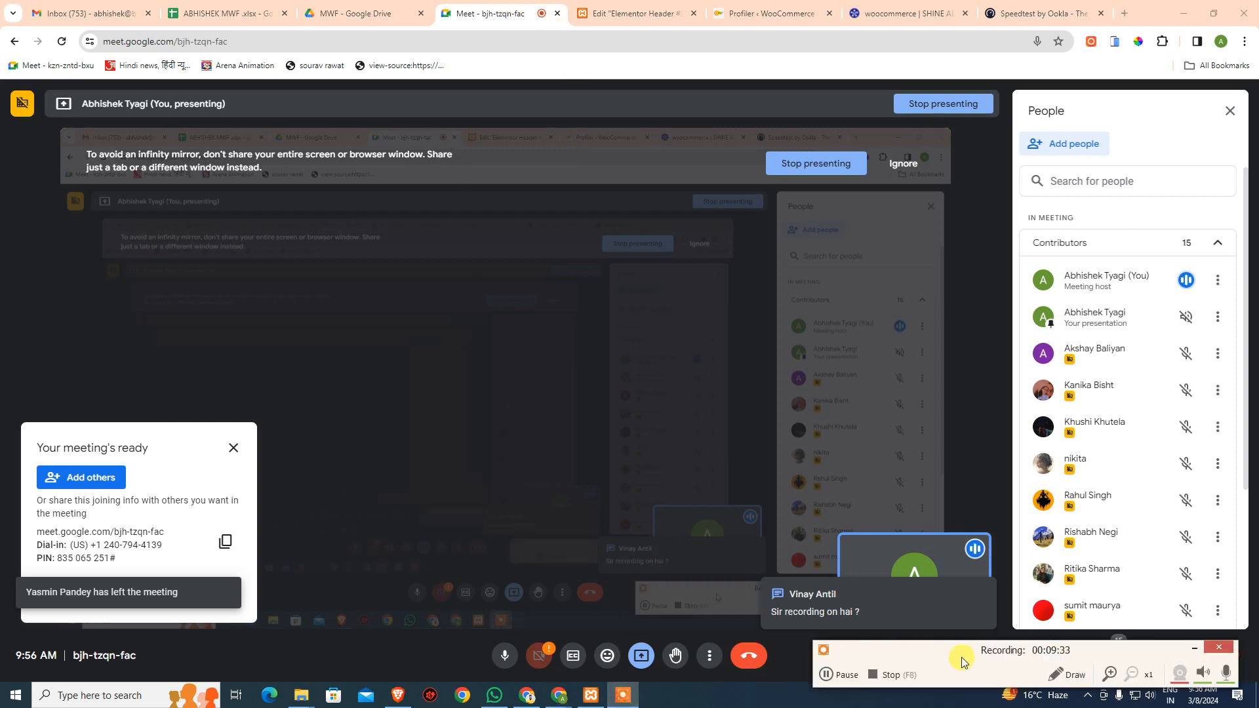
left_click(1195, 649)
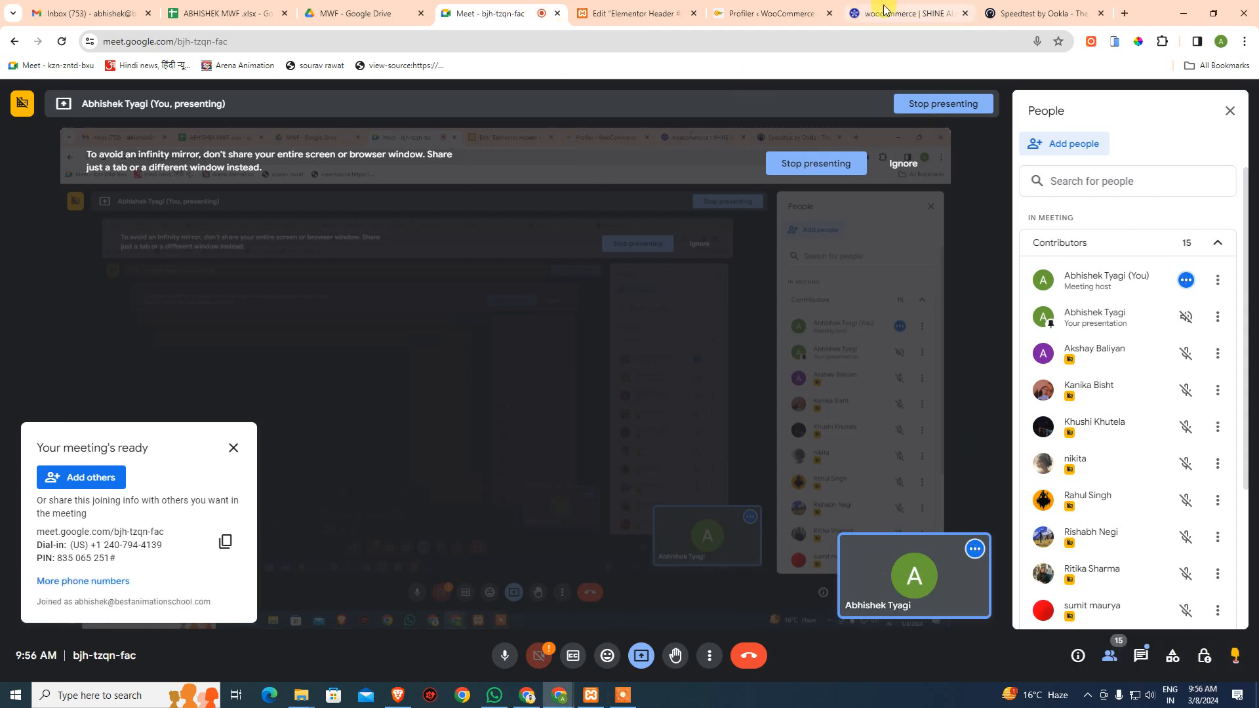
left_click(748, 13)
left_click(629, 13)
left_click(748, 13)
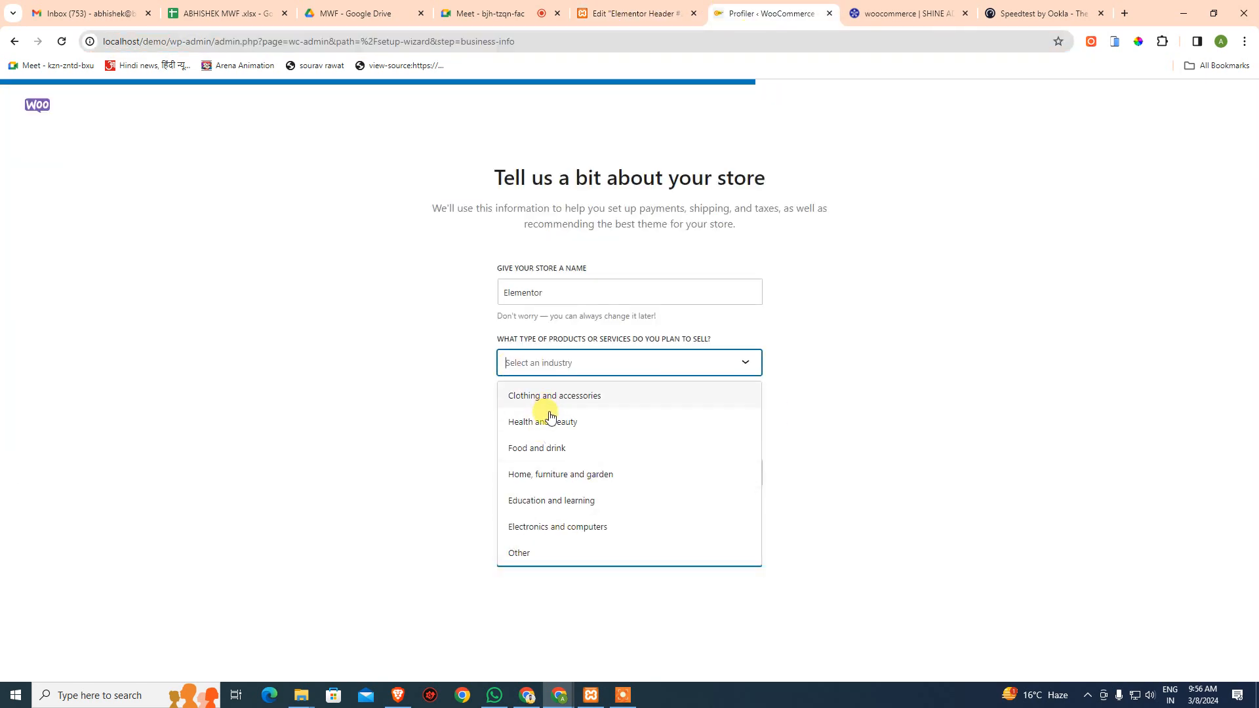
- Set the store industry to Electronics and computers
left_click(517, 552)
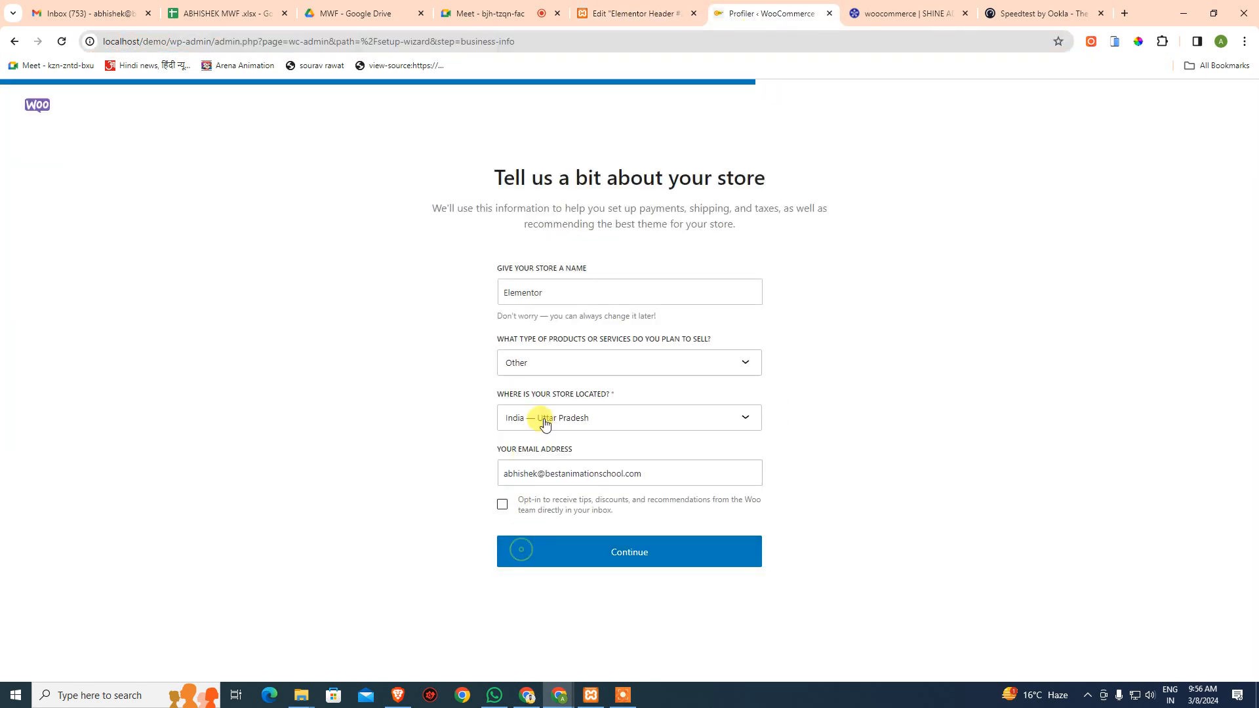
left_click(556, 371)
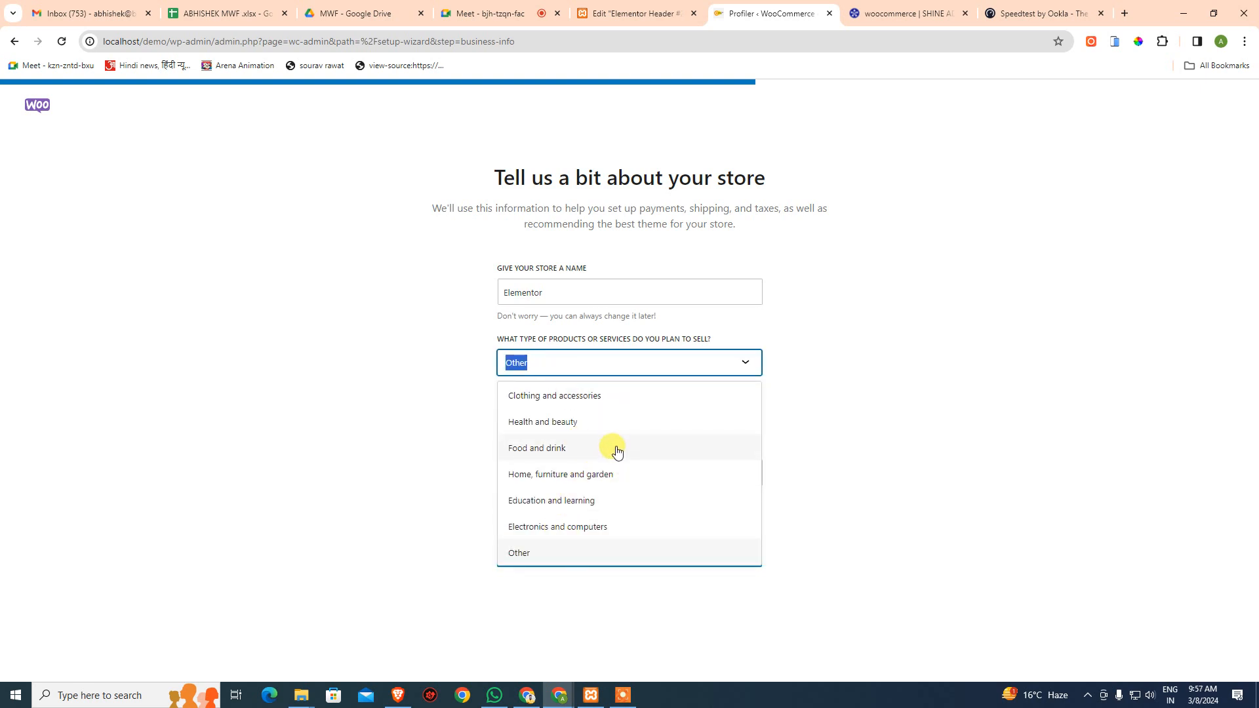
left_click(582, 527)
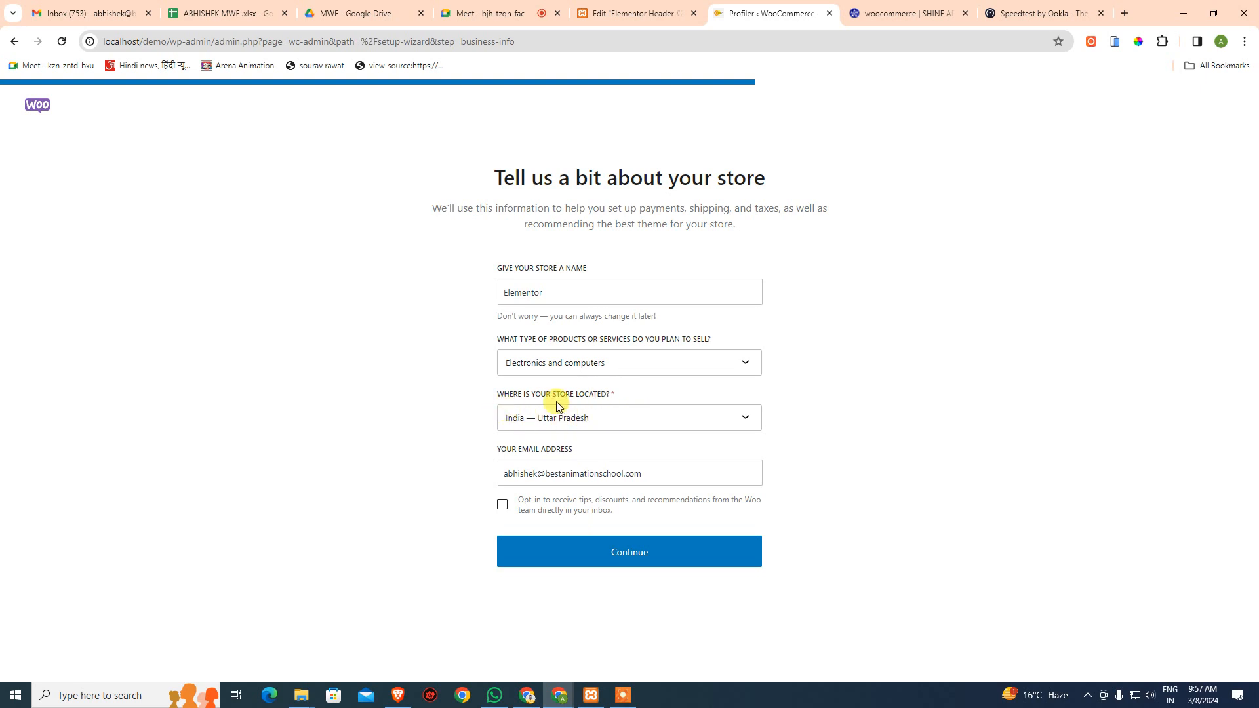
- Set the store location to India — Delhi, tick the opt-in, and continue
left_click(593, 415)
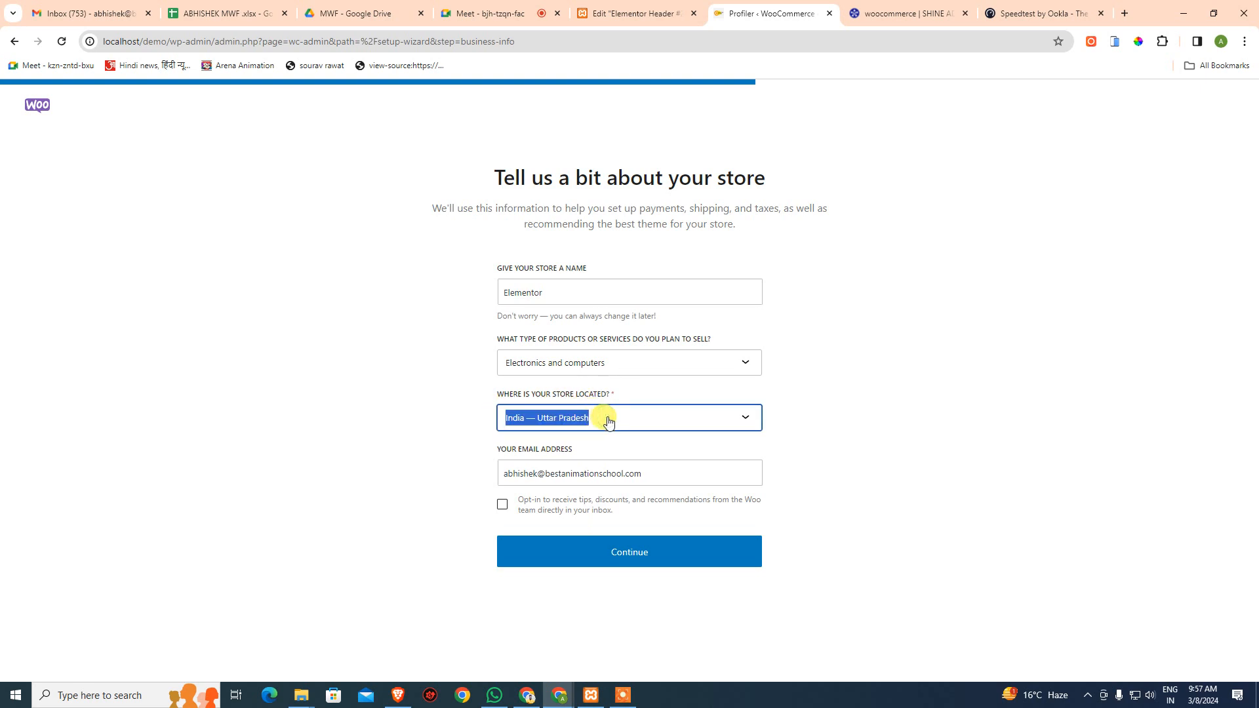
left_click(690, 420)
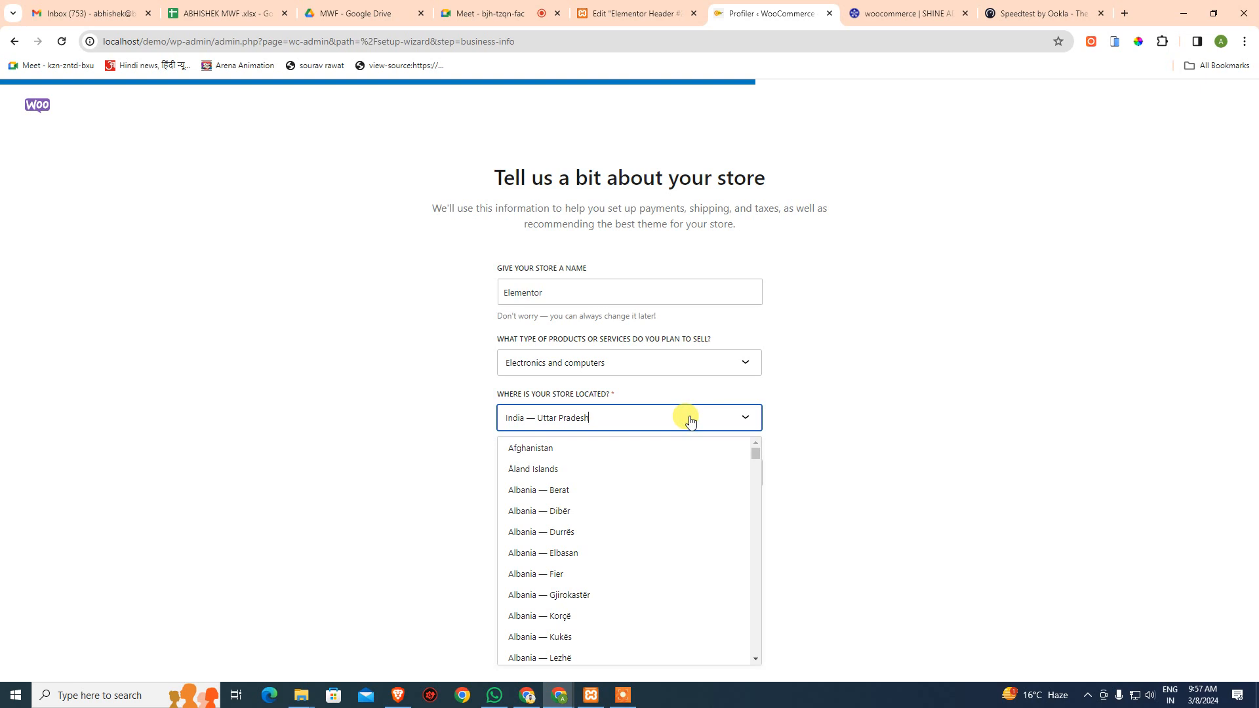
left_click_drag(755, 457, 749, 516)
scroll(572, 534, "up", 5)
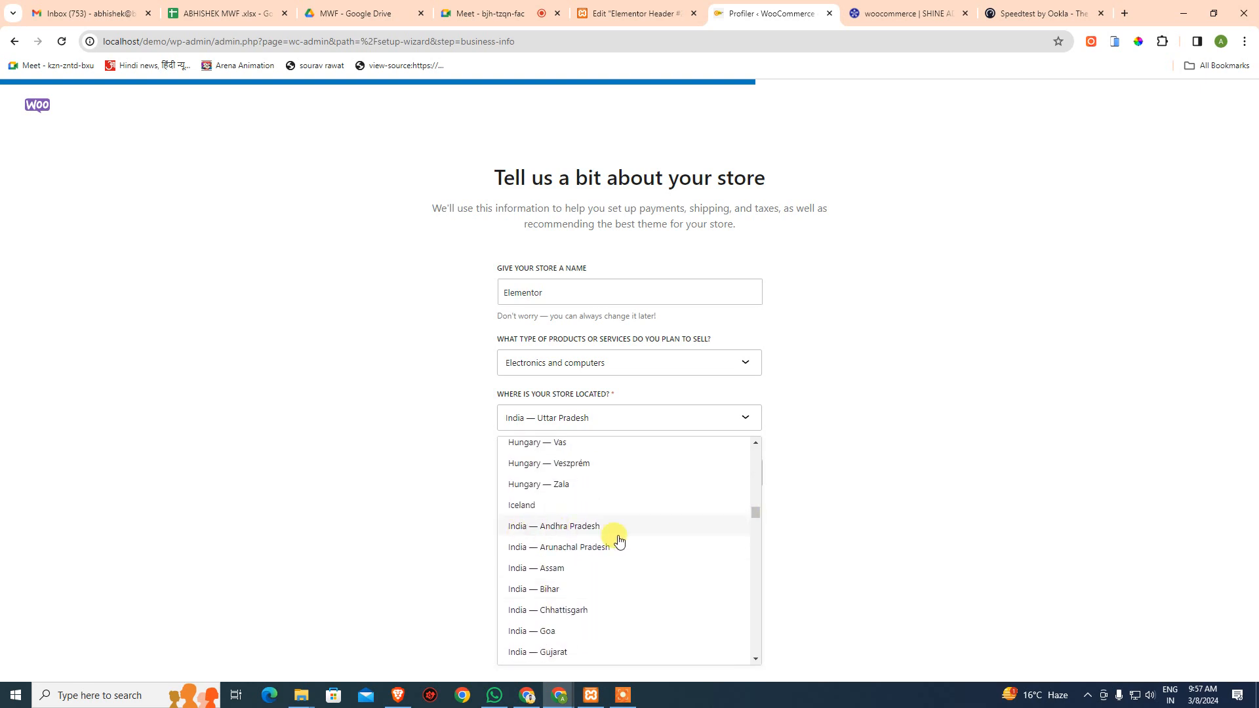
scroll(617, 551, "down", 9)
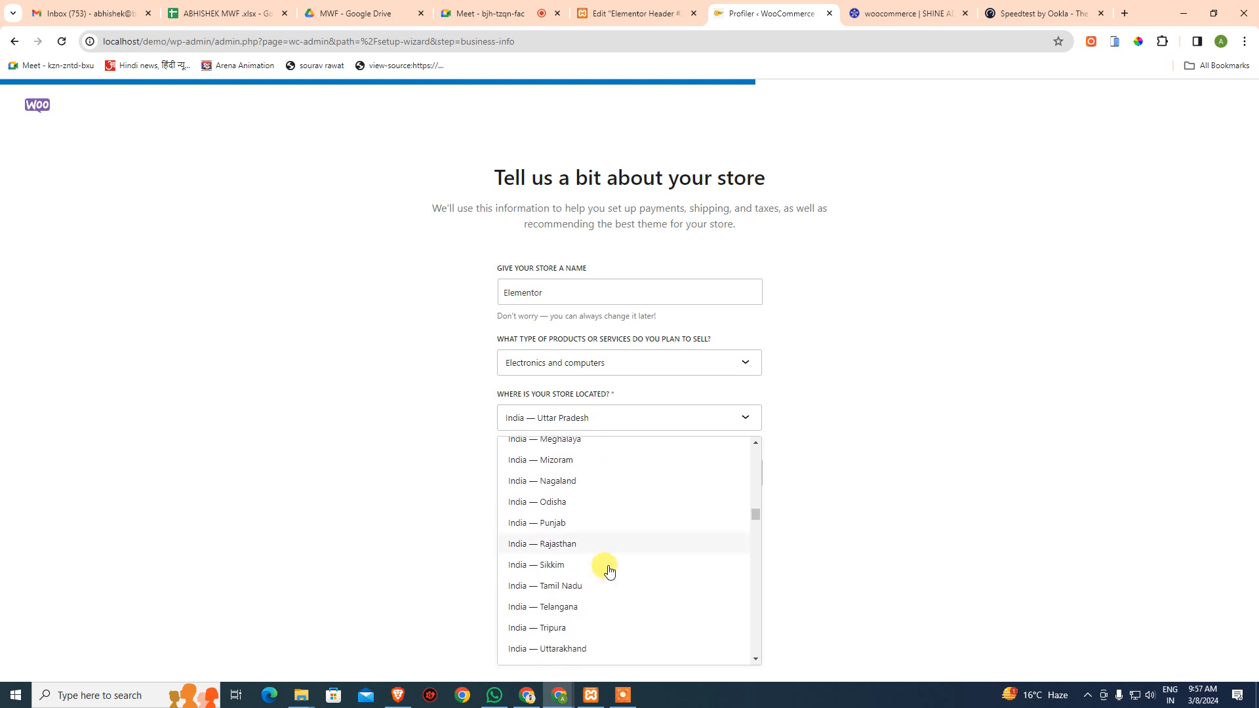
scroll(603, 564, "down", 2)
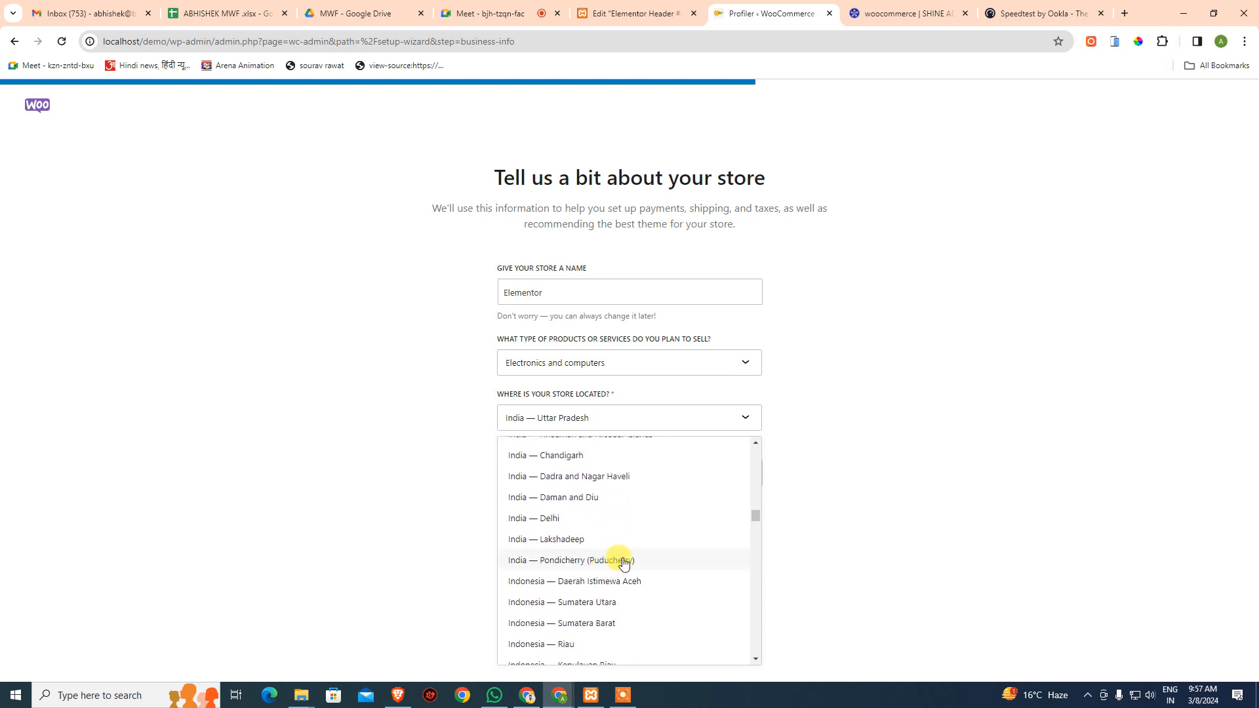
scroll(623, 562, "down", 1)
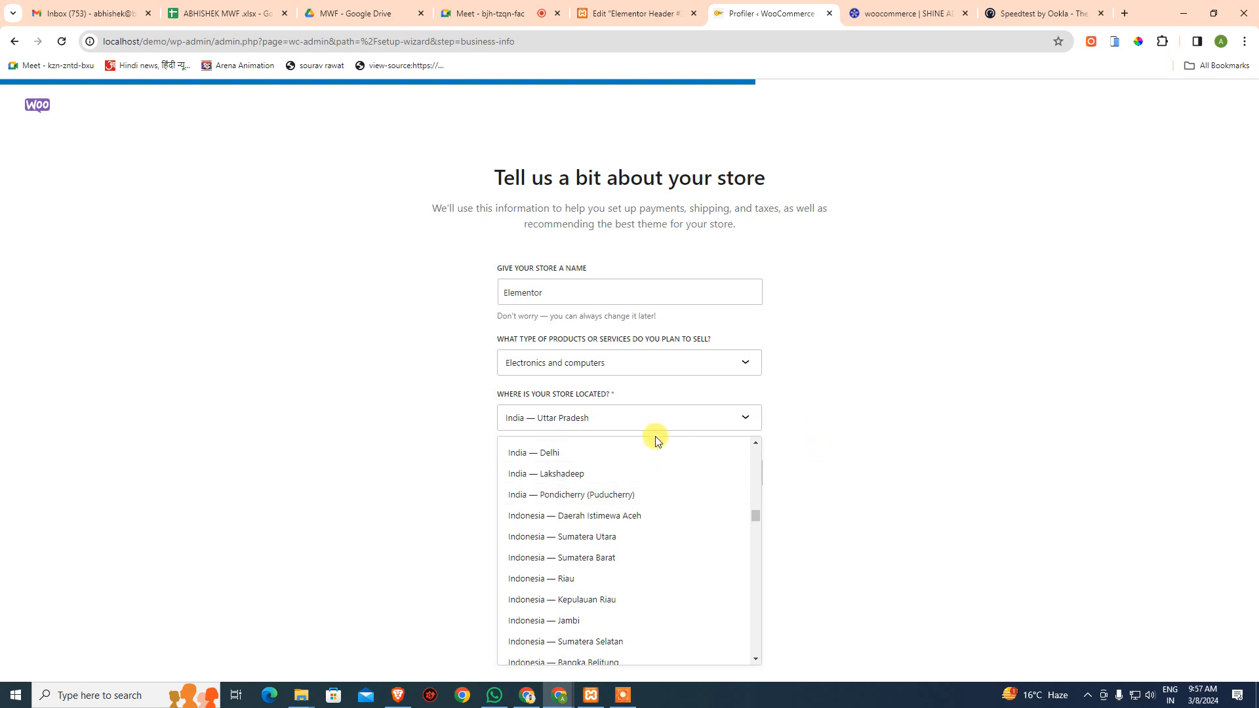
left_click(557, 454)
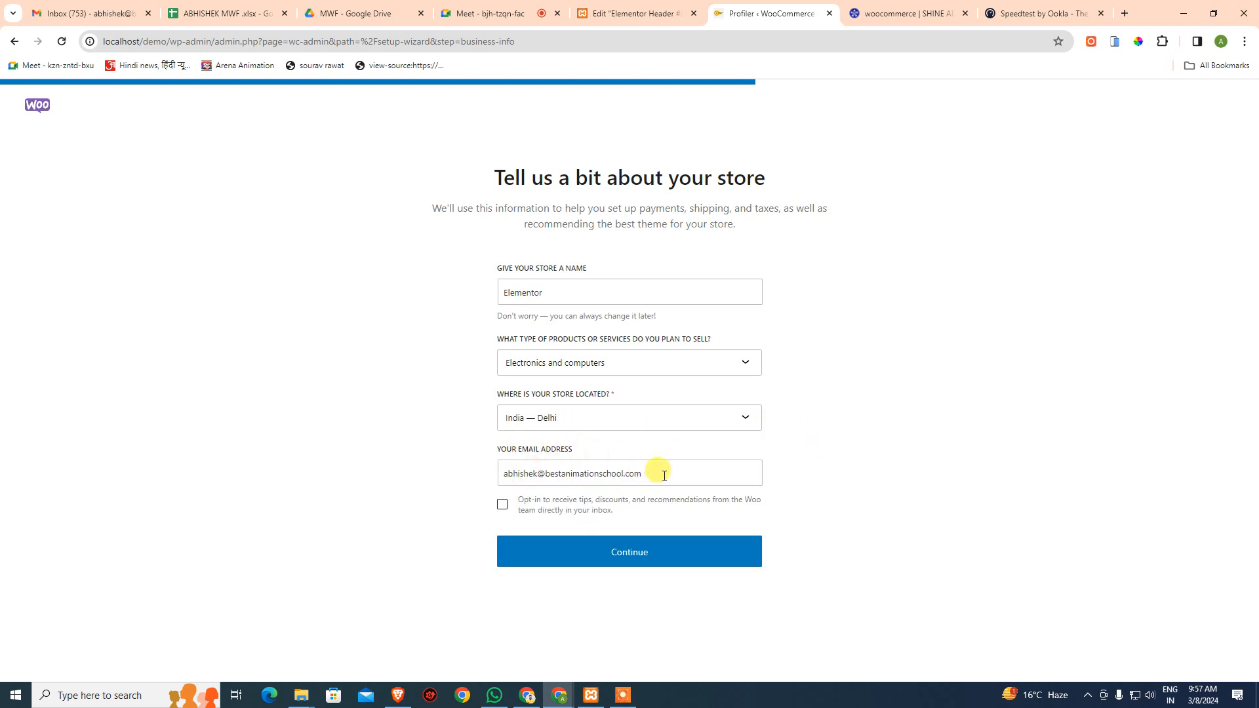
left_click(502, 505)
left_click(595, 539)
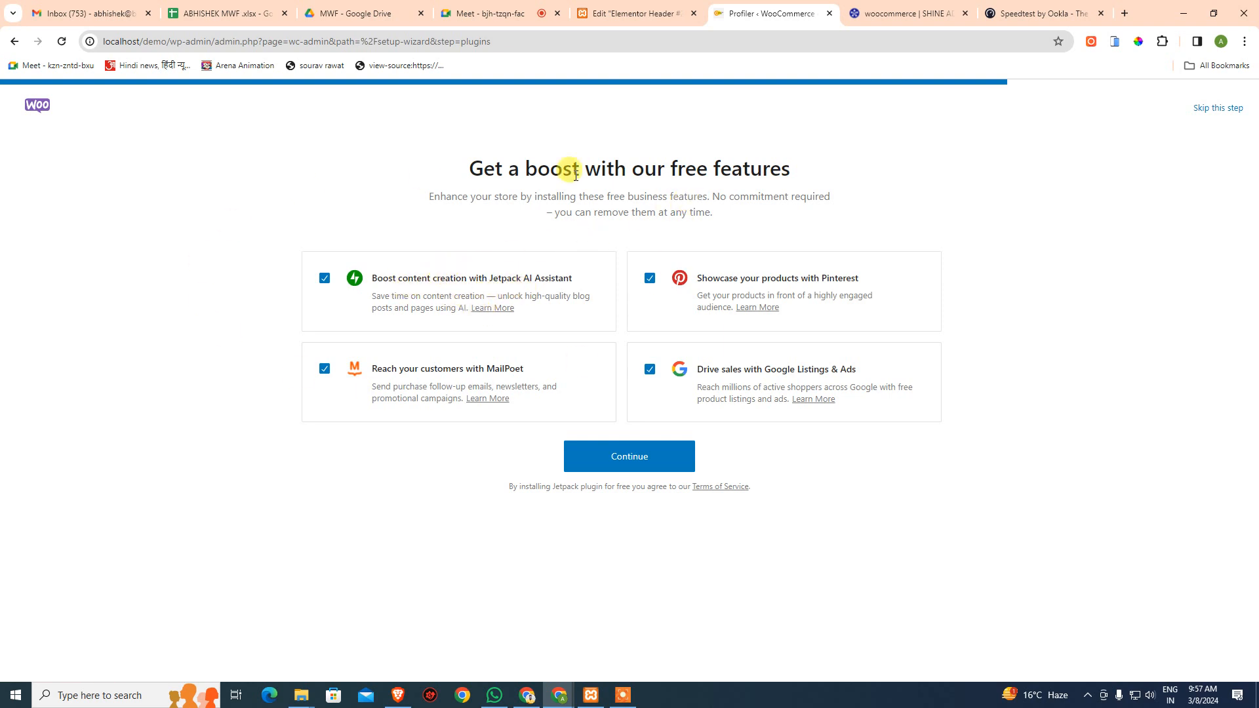
- Skip the free feature plugins to land on the WooCommerce Home checklist
left_click(1213, 109)
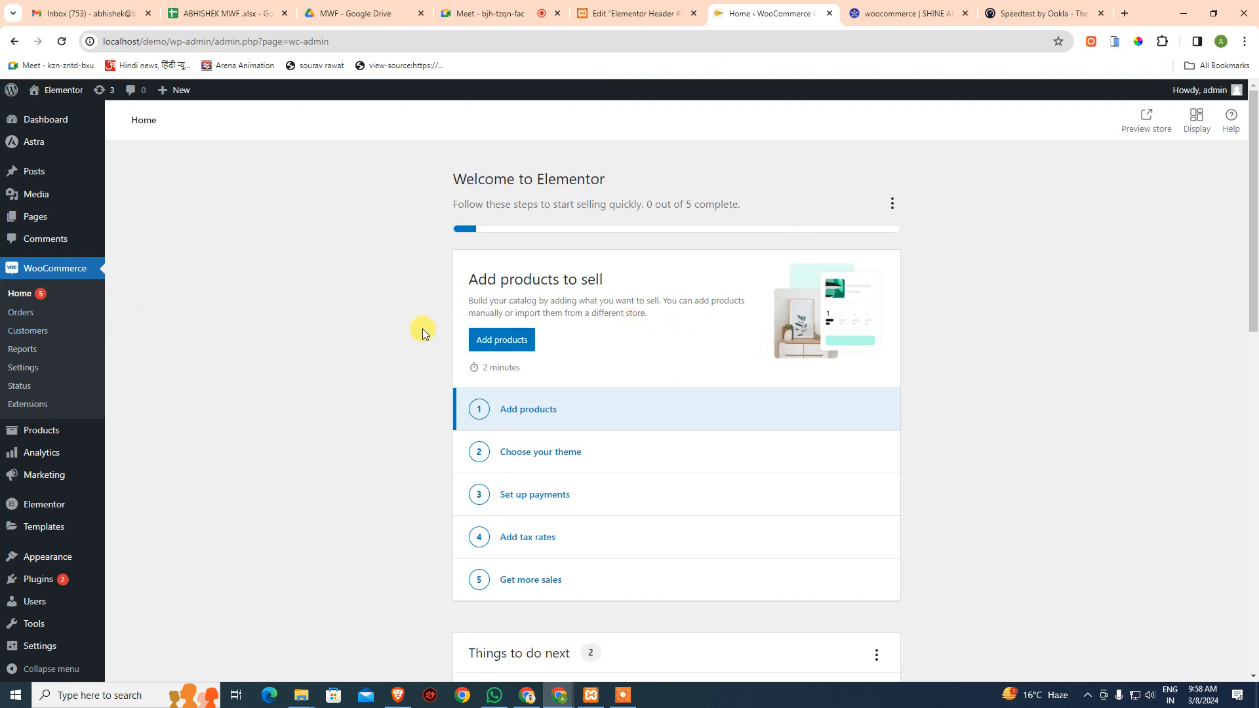
scroll(554, 505, "down", 9)
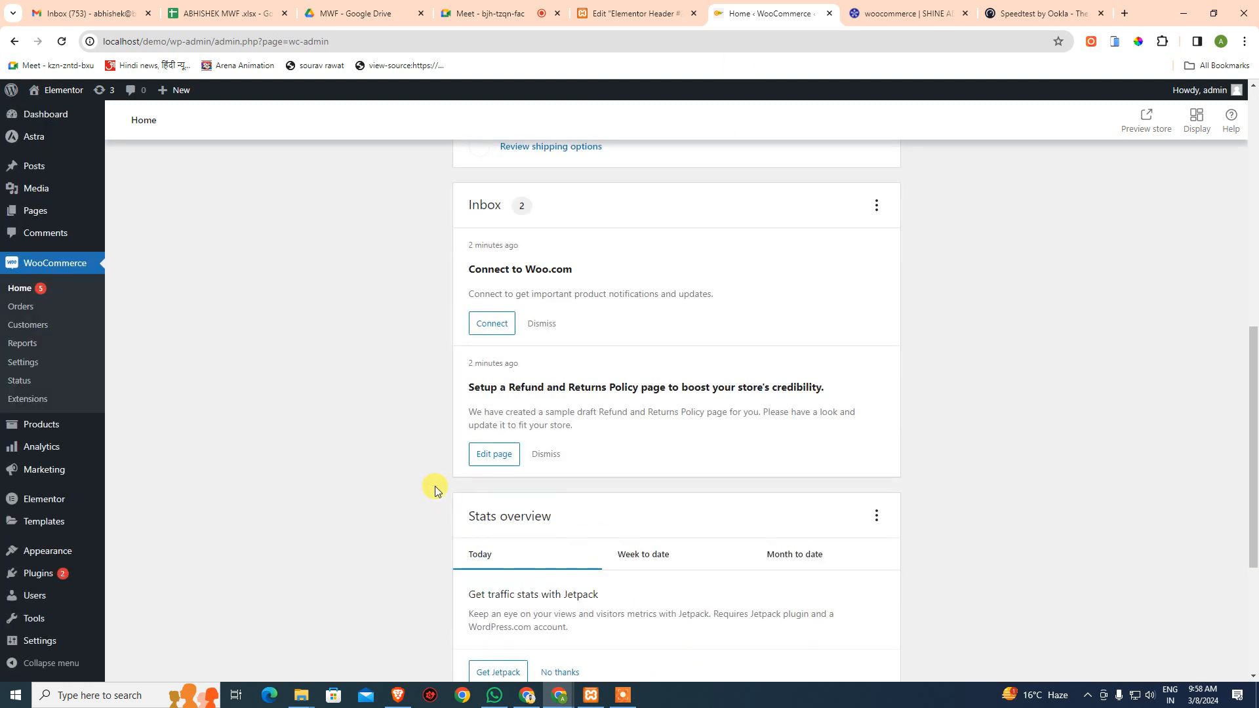
scroll(433, 491, "up", 9)
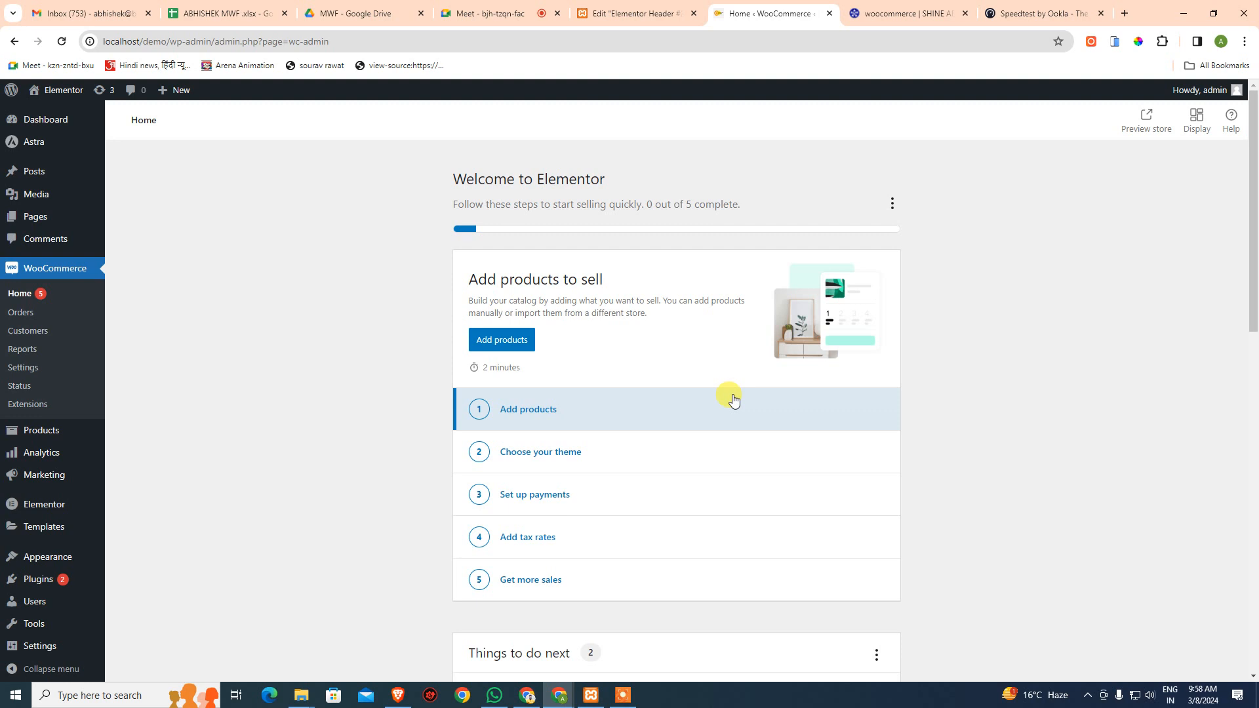
scroll(675, 290, "down", 15)
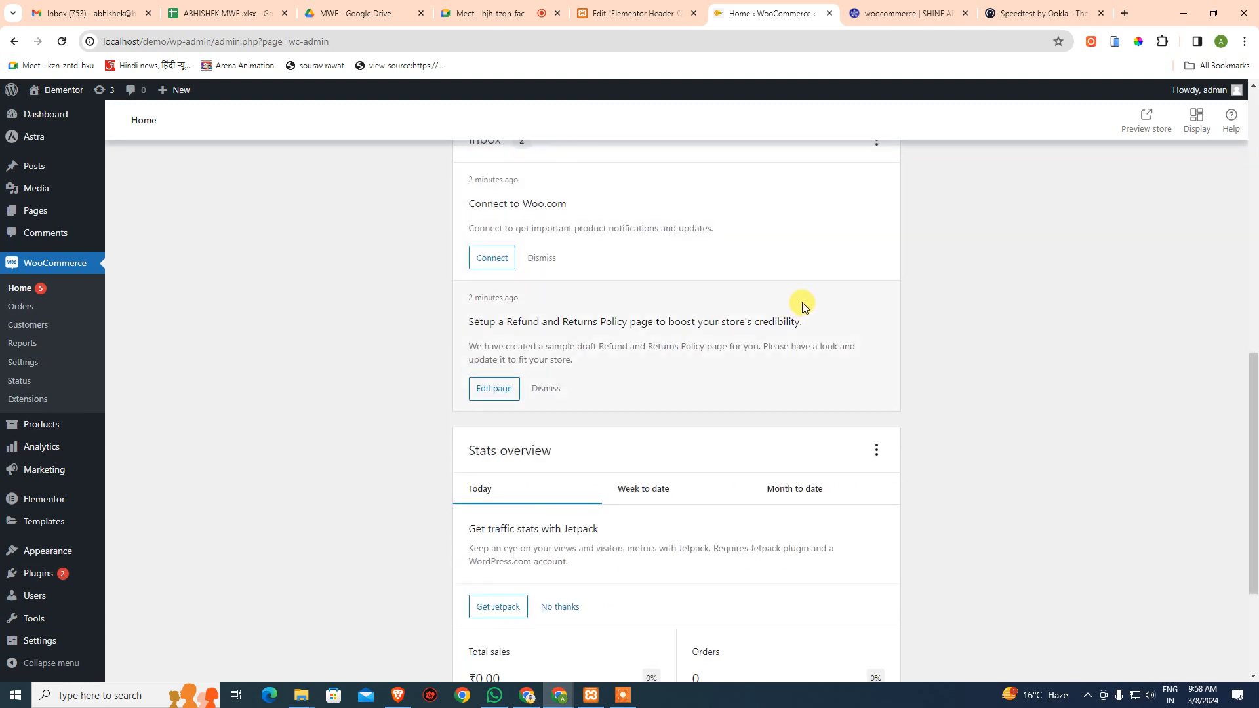
scroll(512, 467, "up", 4)
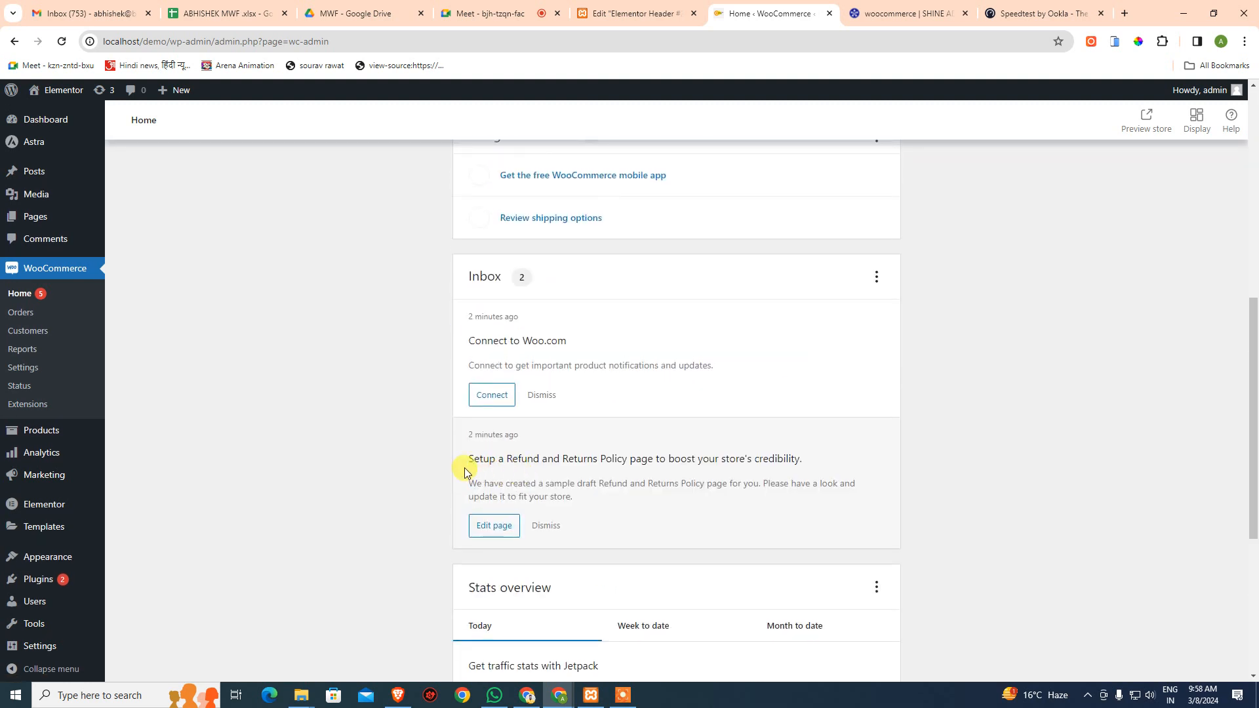
scroll(426, 452, "down", 5)
scroll(325, 400, "up", 12)
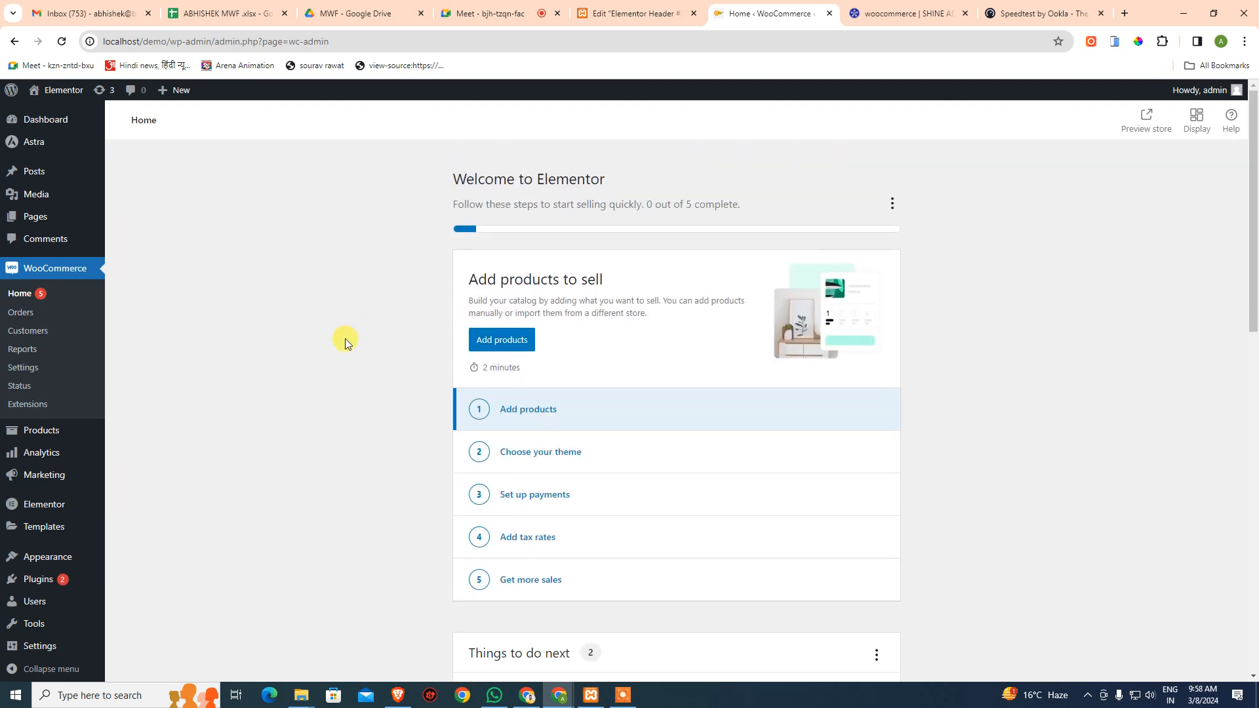
- Open the Import Products page via Add products > Import your products from a CSV file
left_click(506, 340)
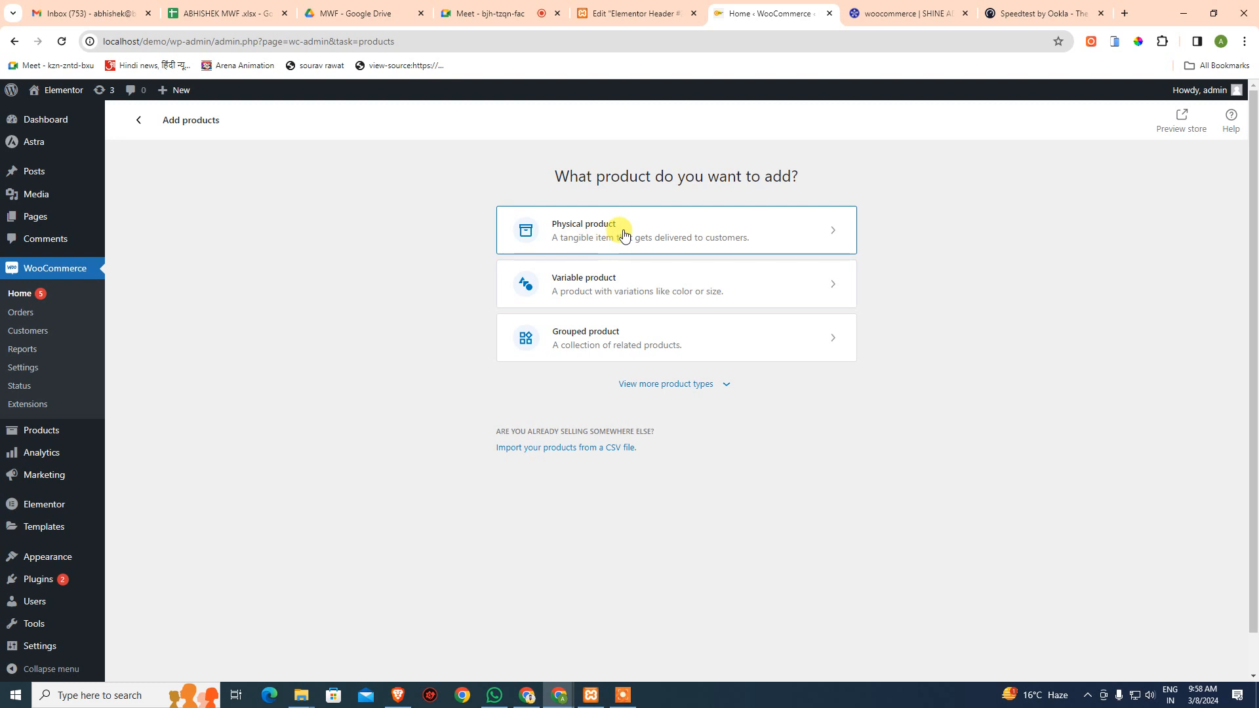
left_click(686, 388)
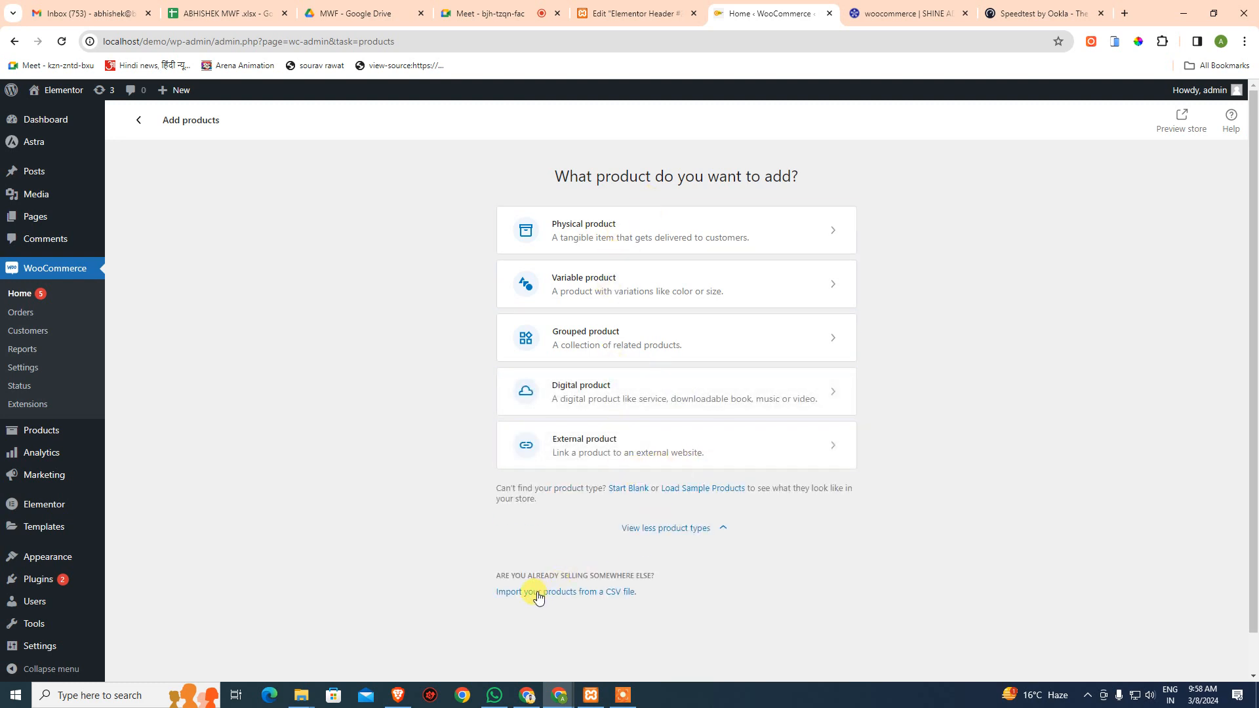
left_click(602, 594)
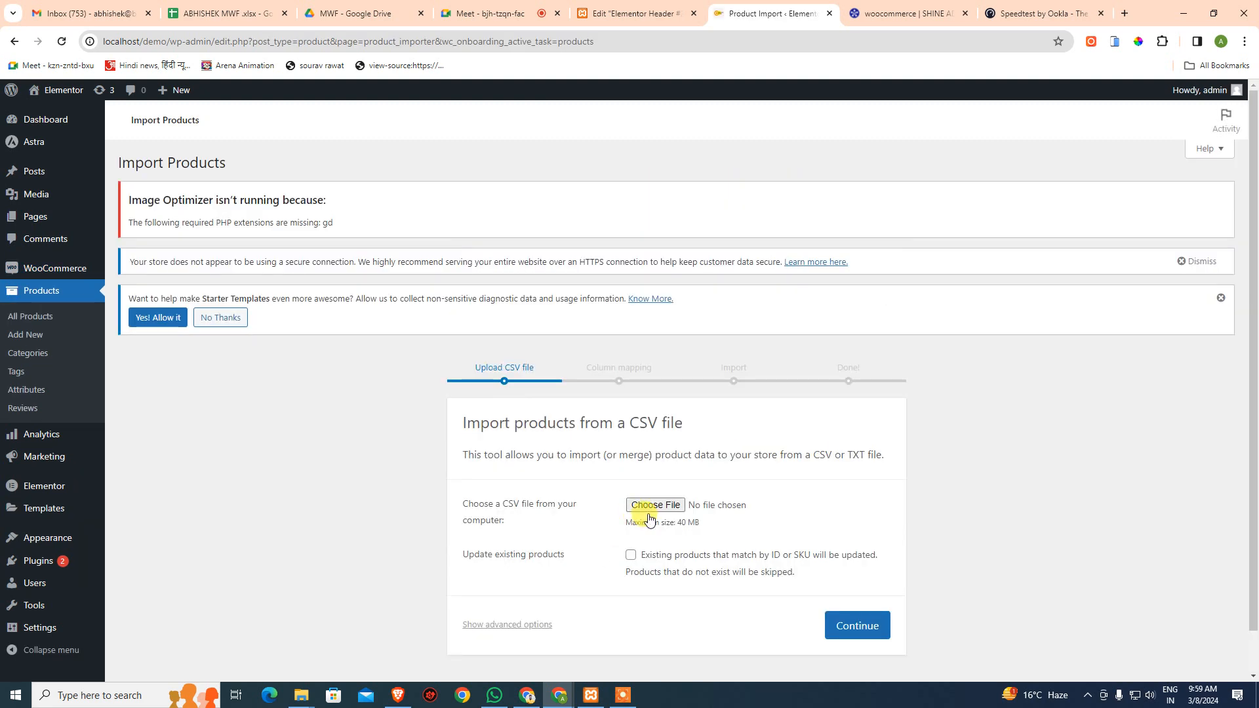
- Choose the Divi-Engine-WooCommerce-Sample-Products CSV from Downloads and show the advanced options
left_click(650, 508)
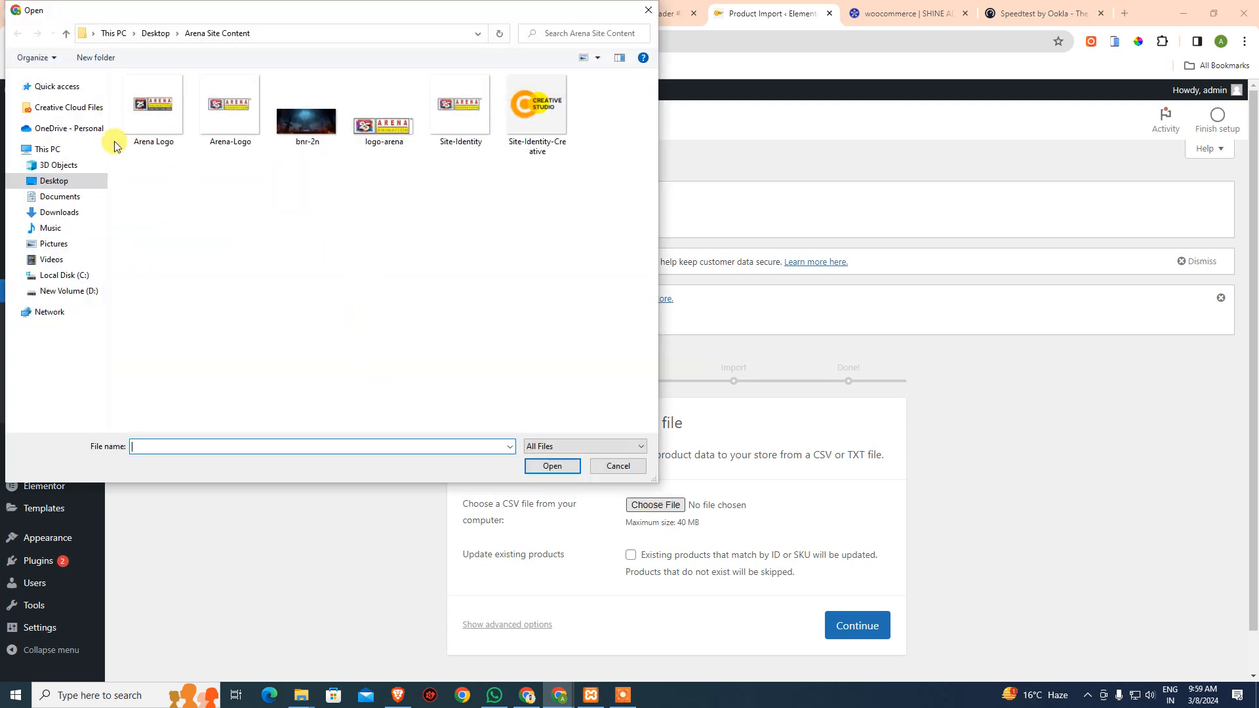
left_click(59, 212)
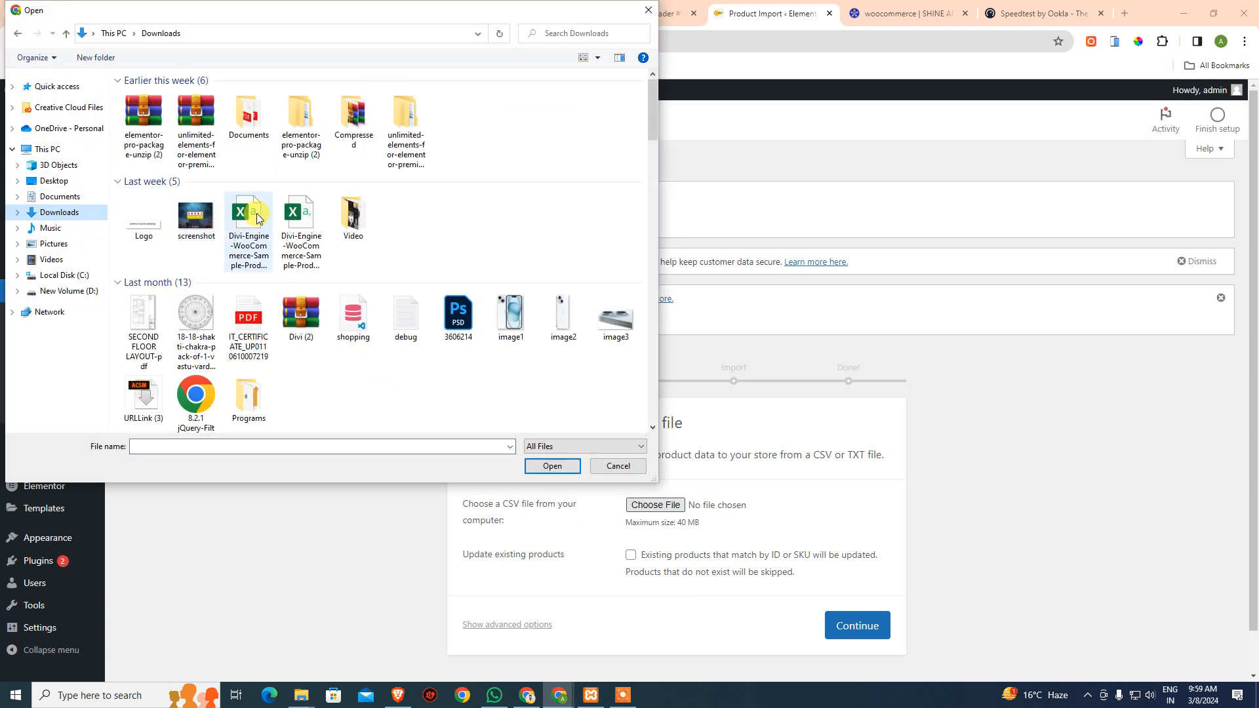
left_click(231, 261)
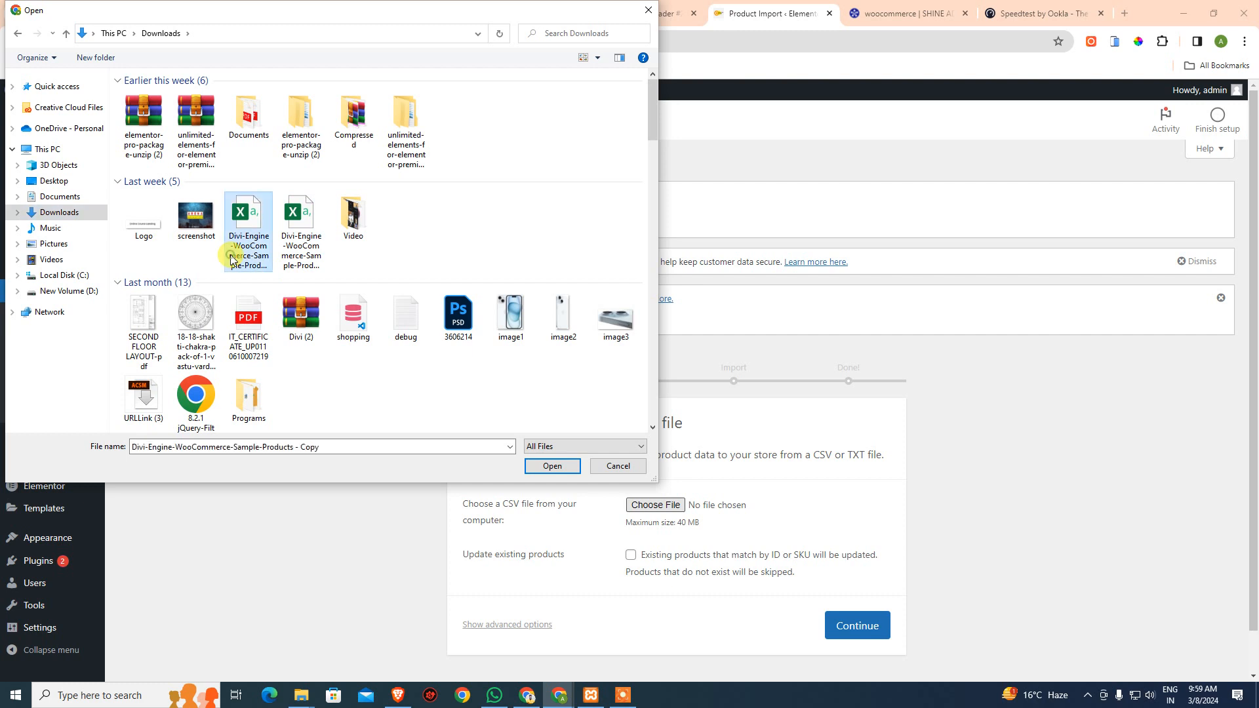
key("F2")
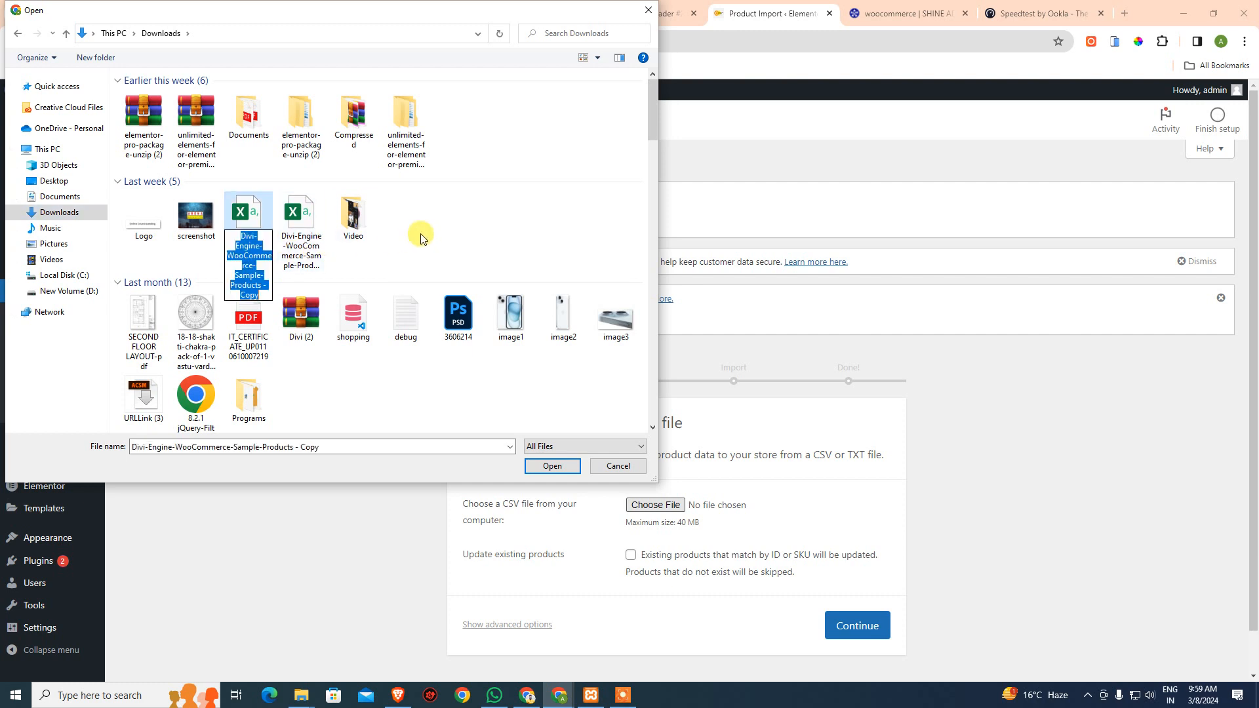
double_click(309, 252)
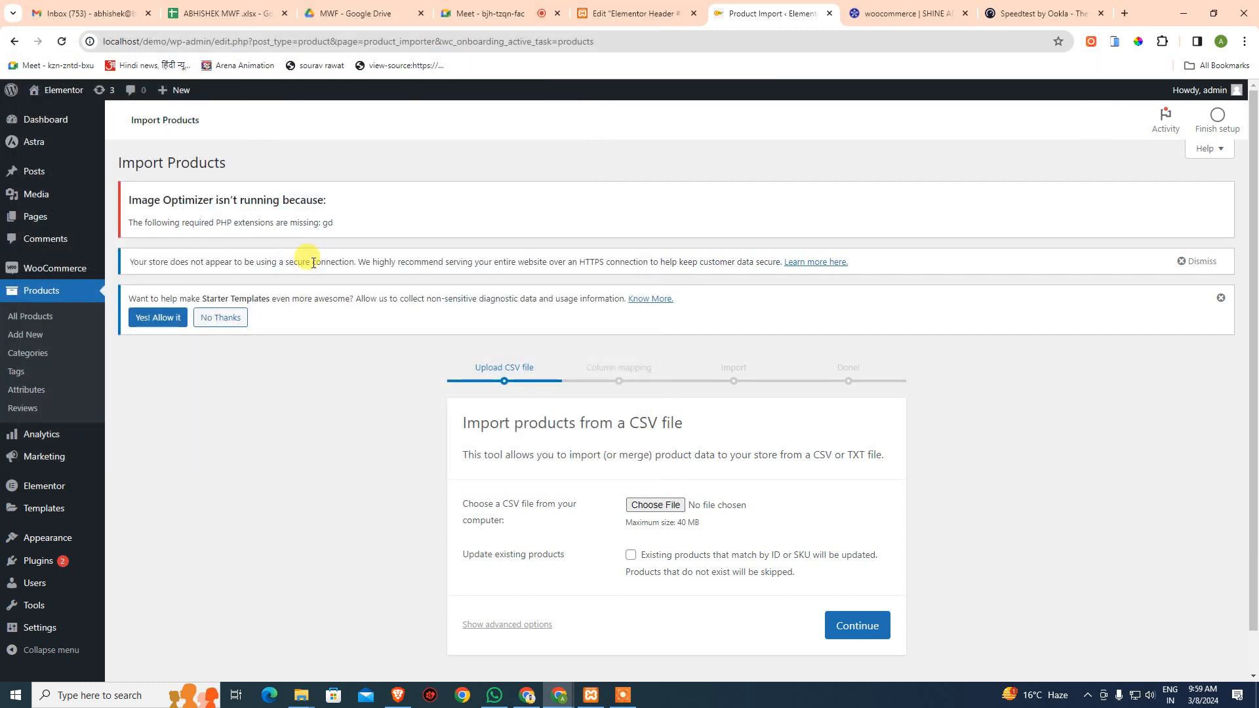
left_click(656, 505)
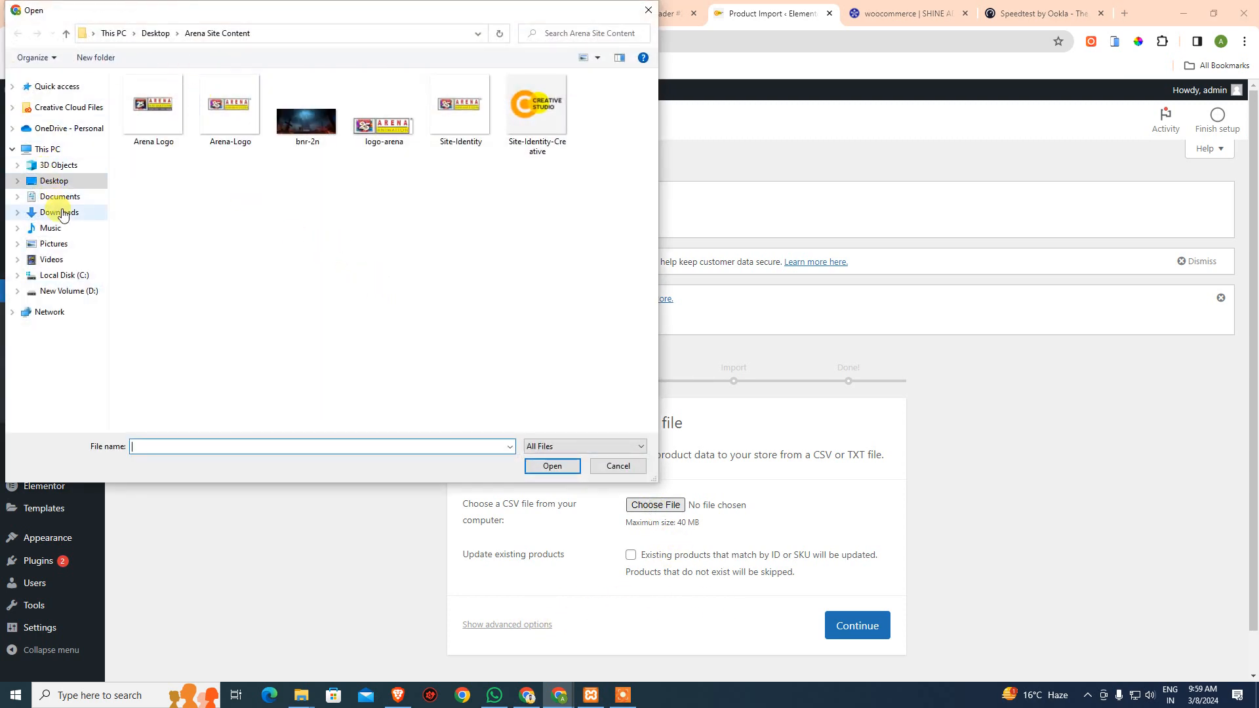
left_click(58, 212)
left_click(302, 231)
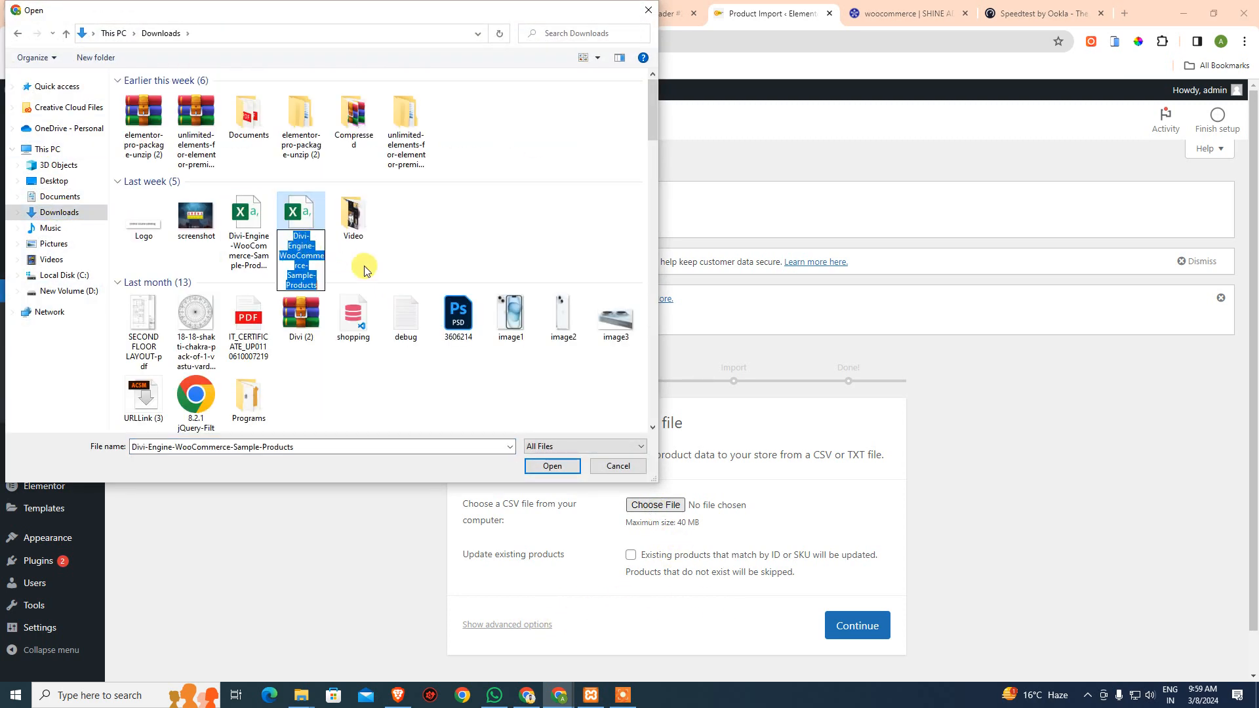
left_click(552, 465)
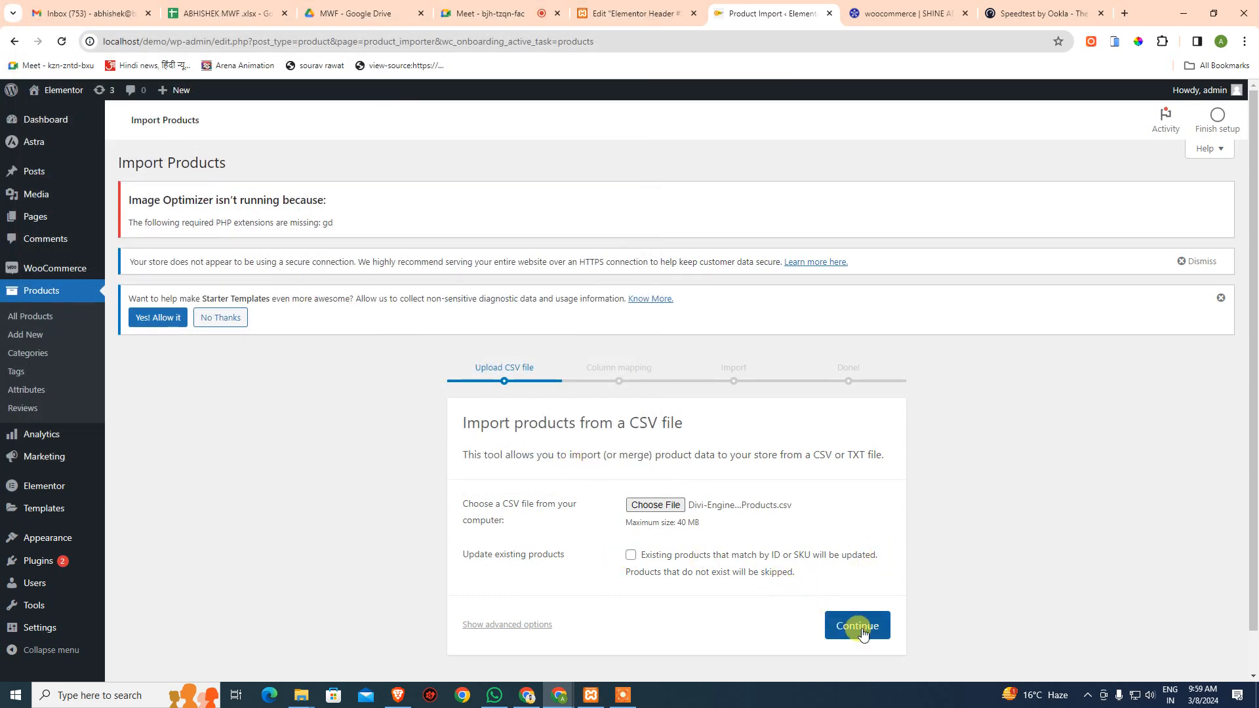
left_click(518, 625)
scroll(604, 564, "down", 4)
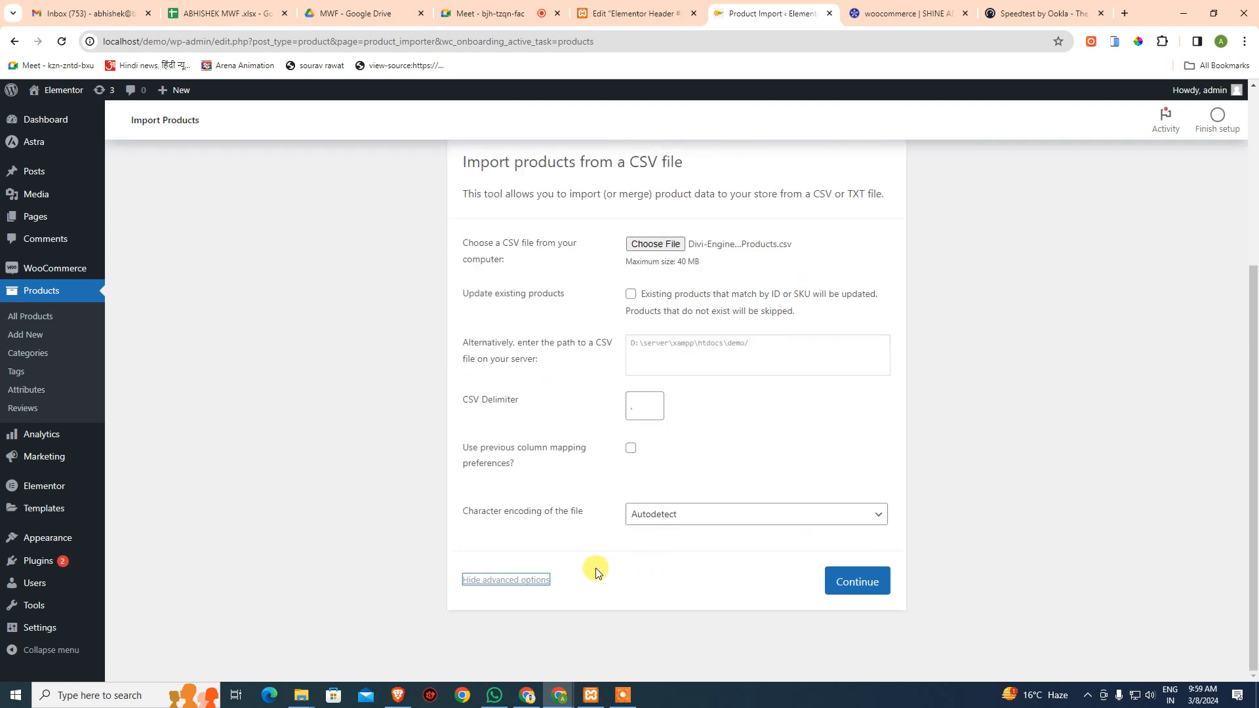
- Continue to column mapping for the sample products CSV and run the importer
left_click(853, 582)
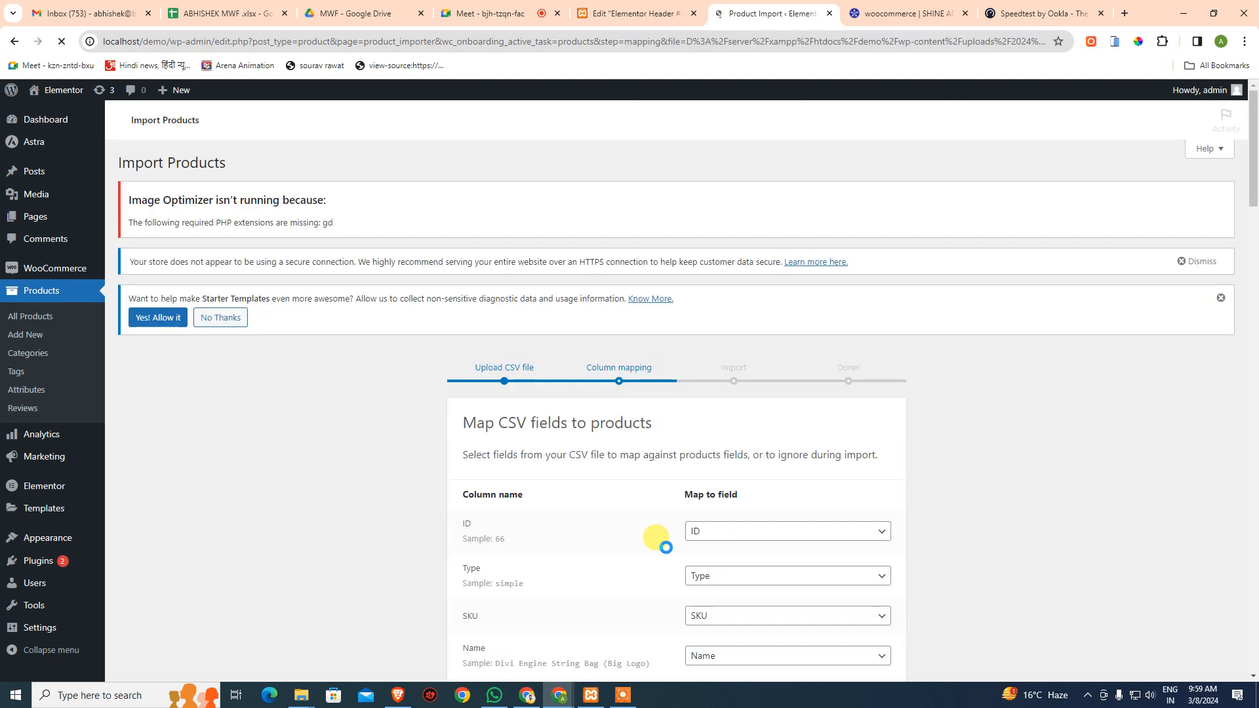
scroll(664, 546, "down", 6)
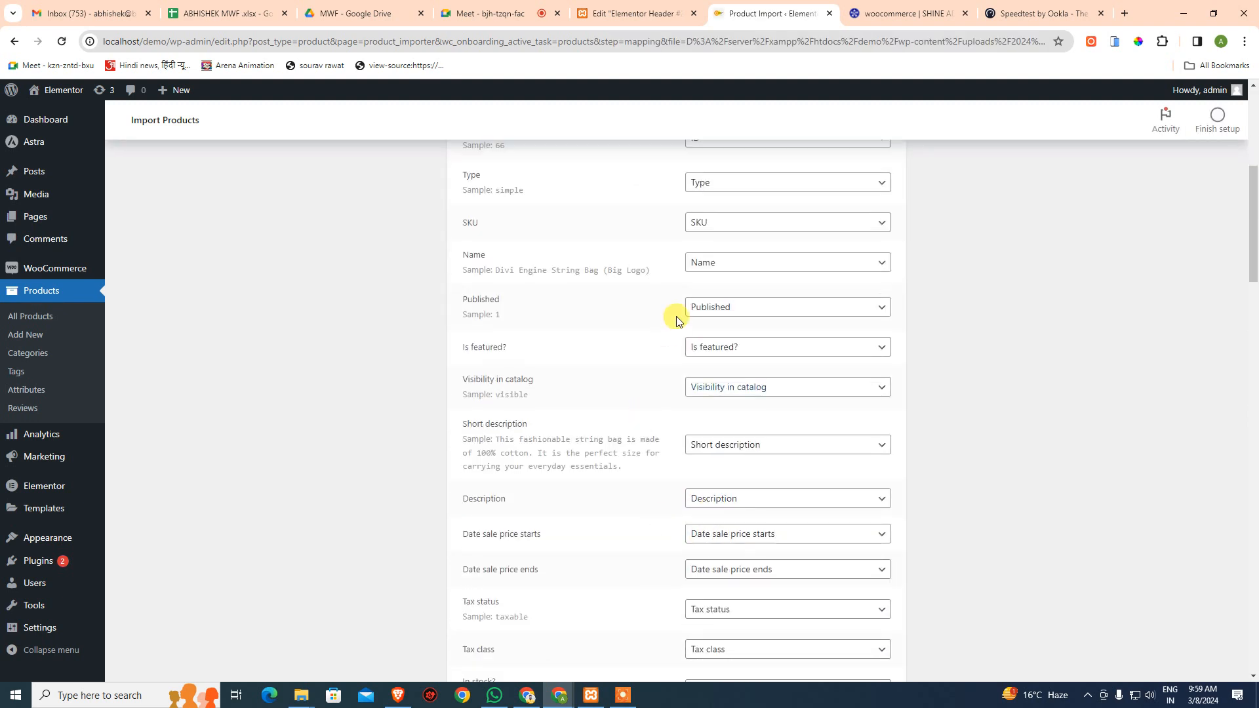
scroll(675, 318, "up", 2)
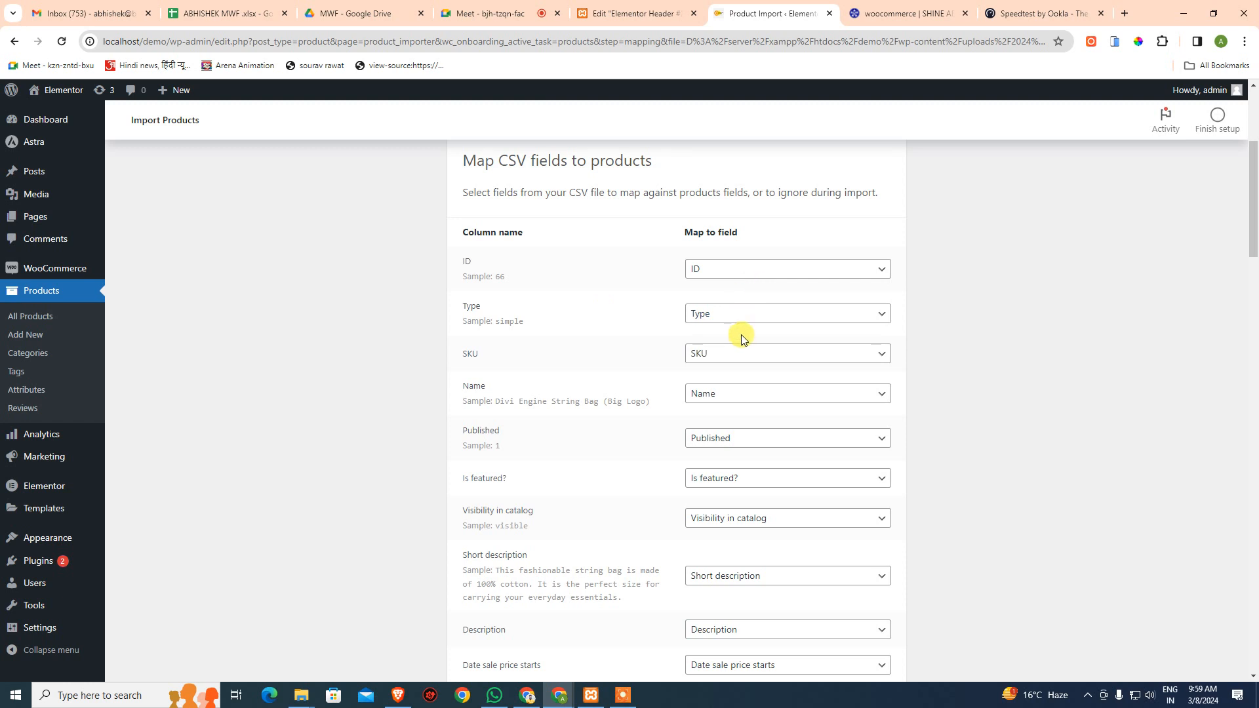
scroll(789, 534, "down", 14)
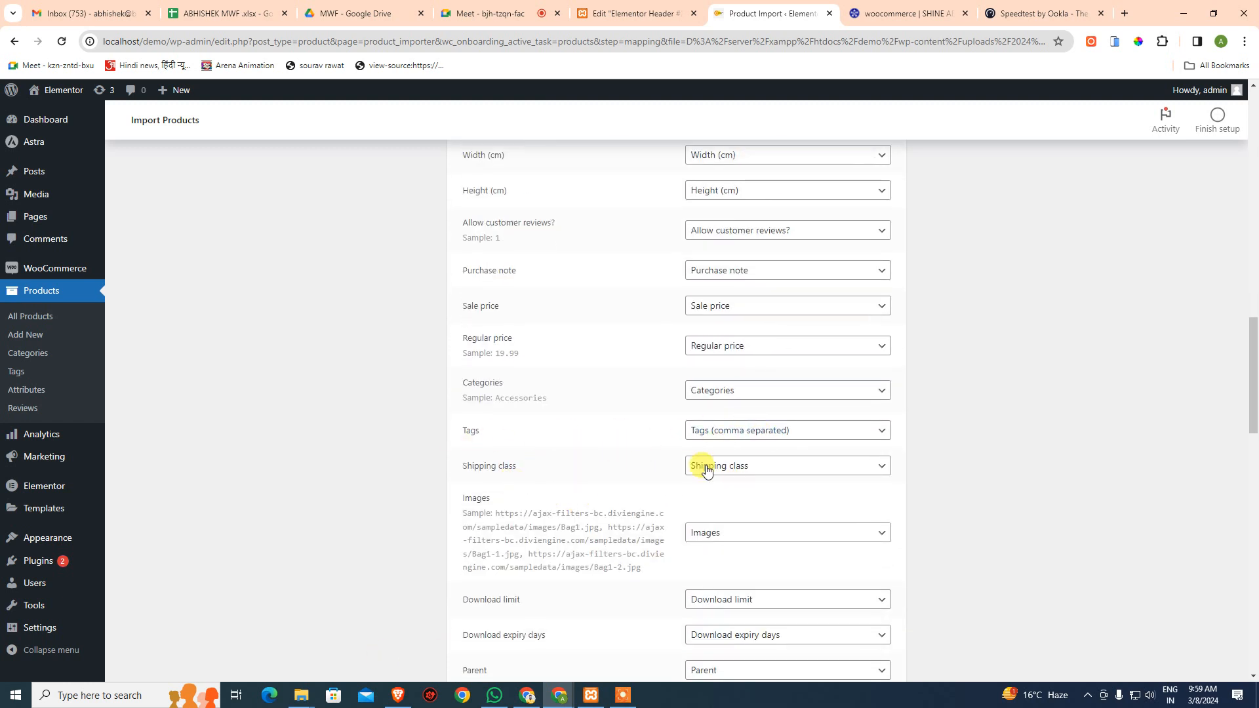
scroll(708, 466, "down", 19)
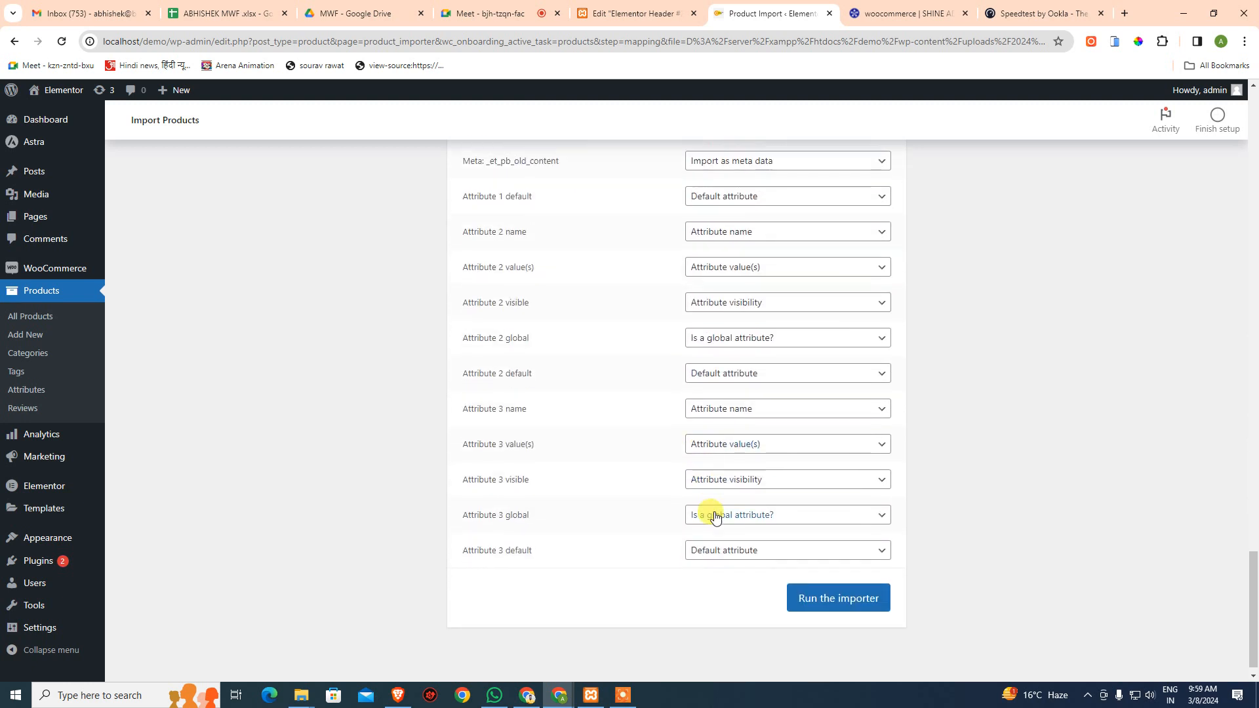
left_click(869, 583)
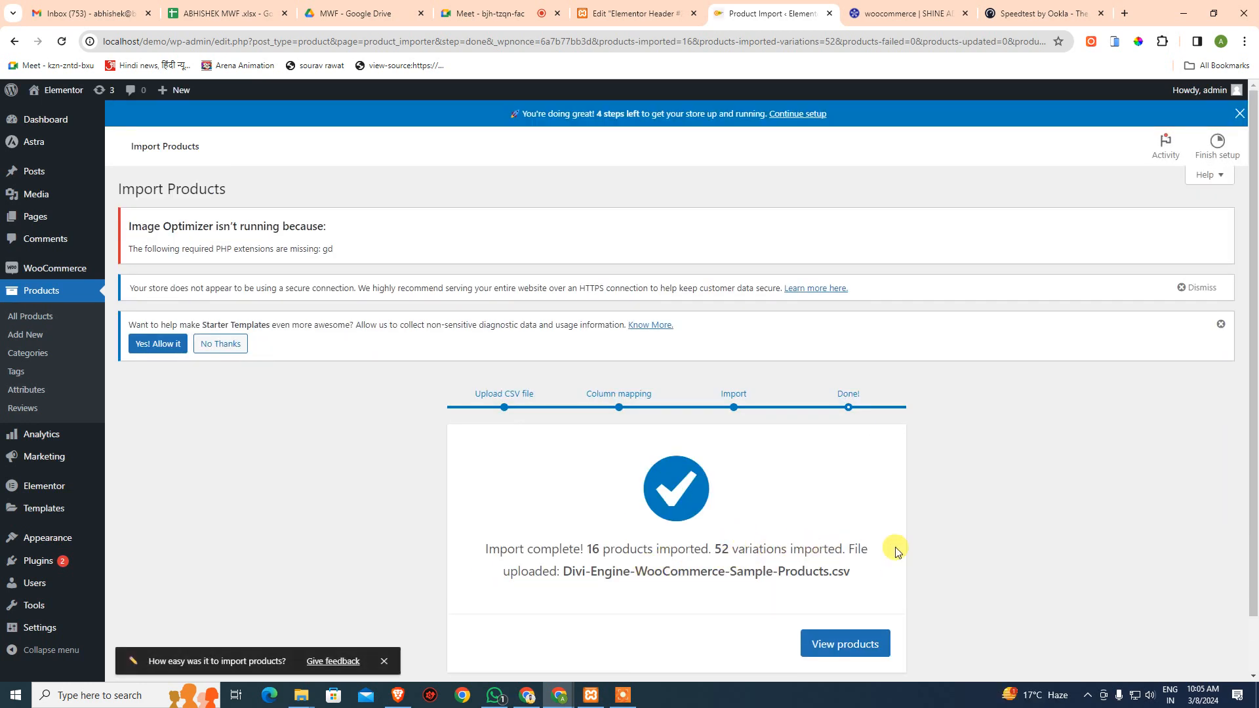
- Scroll the import summary showing 16 products and 52 variations imported
scroll(931, 550, "down", 1)
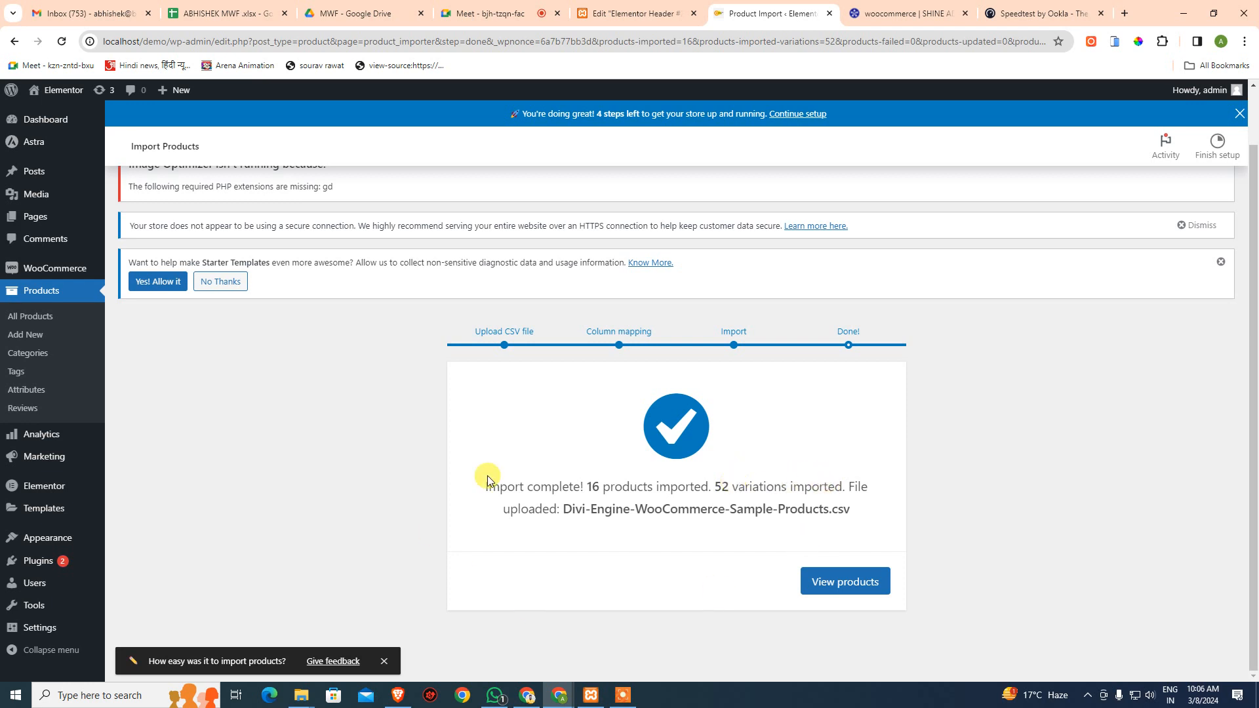
- View the imported products and scroll through the list of 16 sample products
left_click(848, 590)
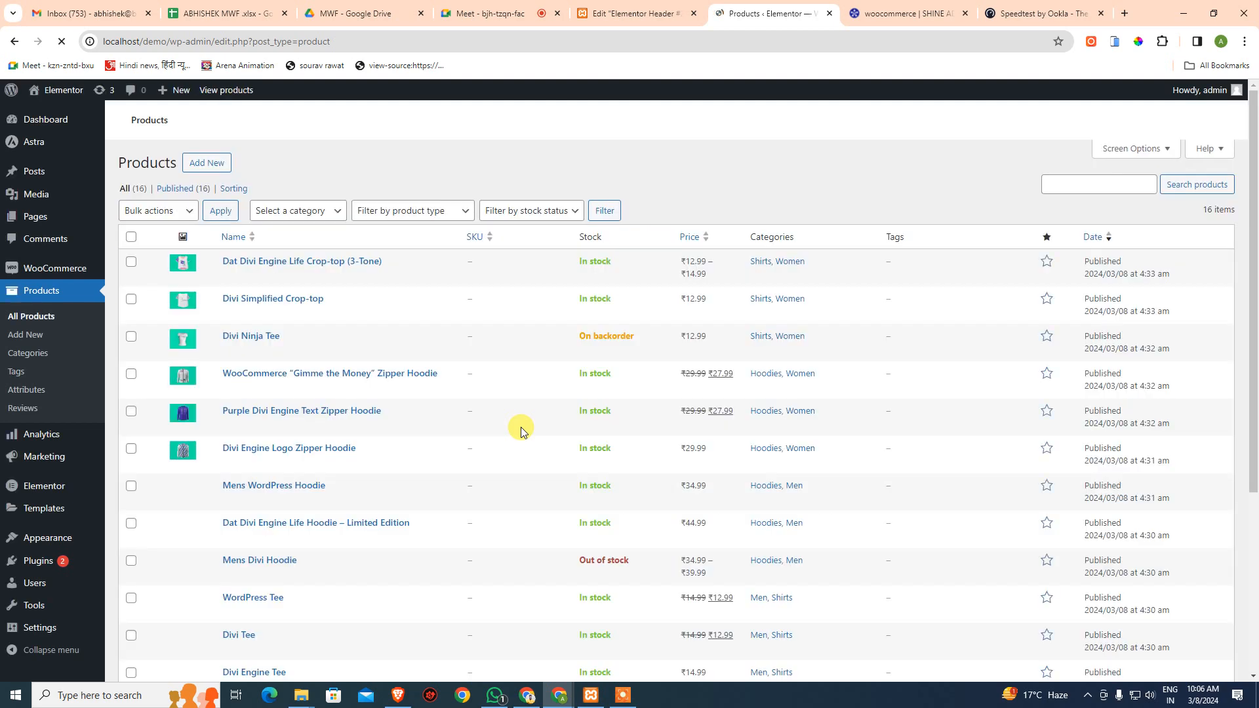
scroll(642, 367, "down", 6)
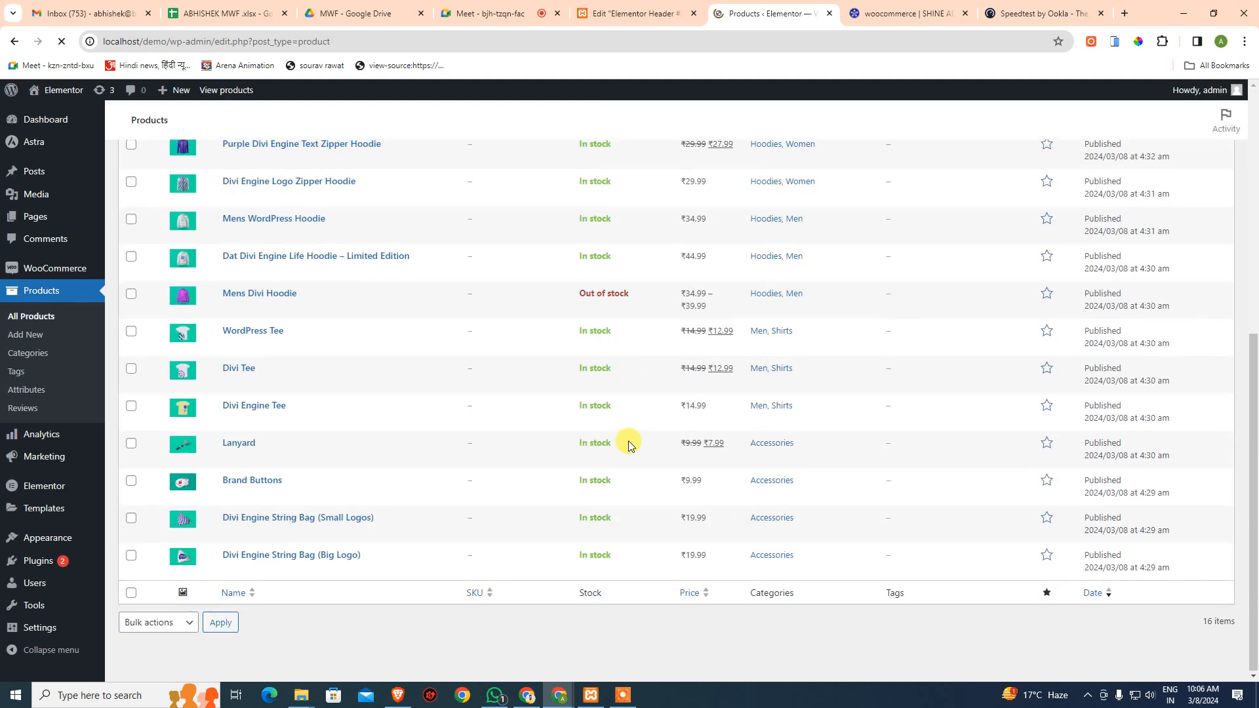
scroll(624, 433, "up", 3)
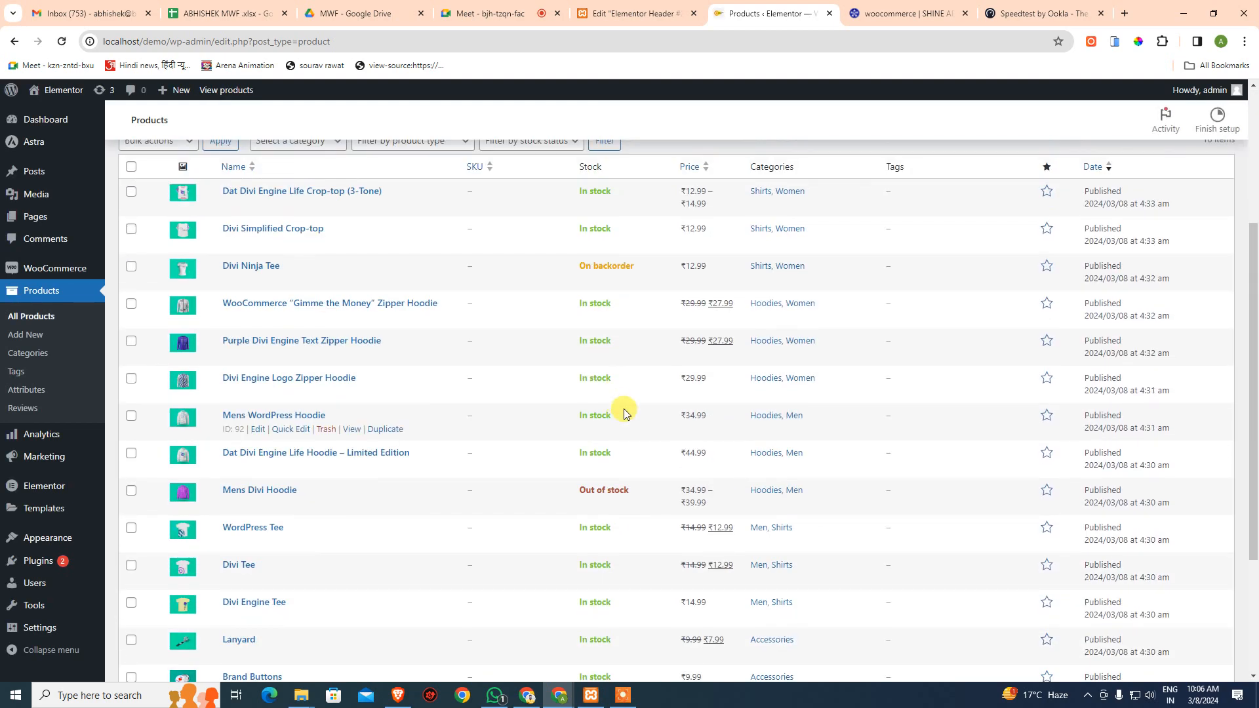
scroll(308, 426, "up", 4)
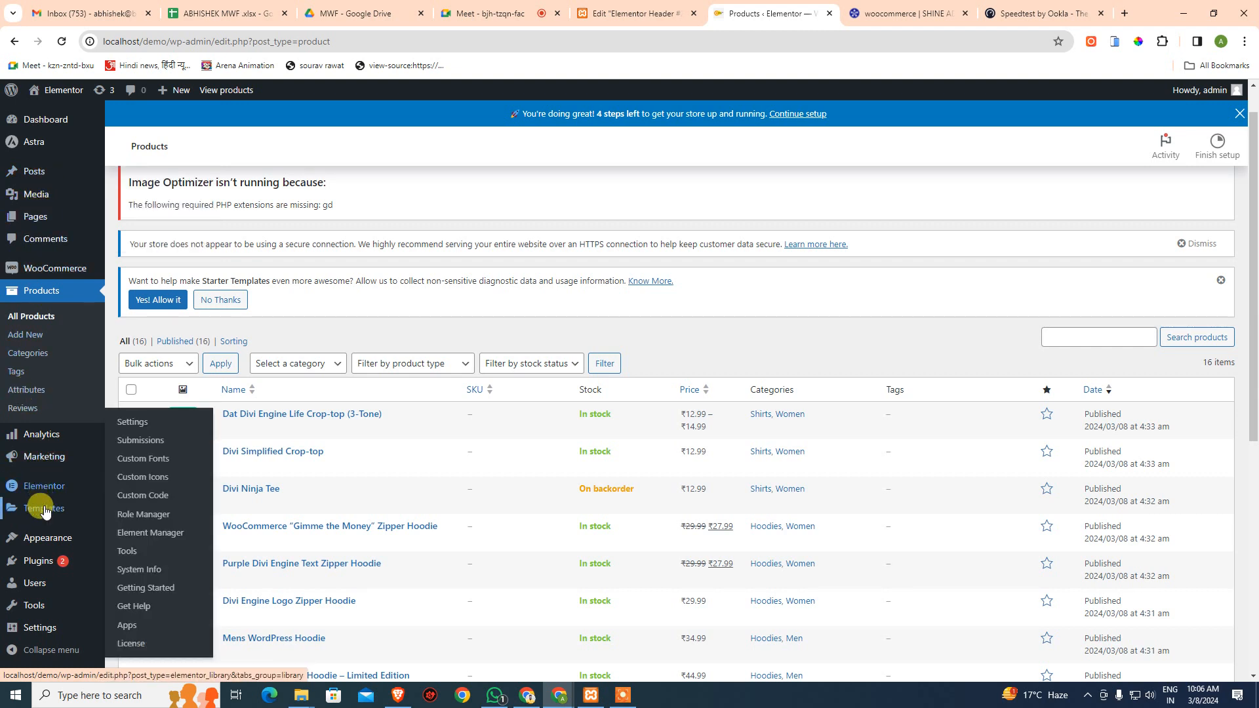
- Check the Page and Section saved templates, then open the Elementor Header #22 card in Theme Builder
mouse_move(44, 509)
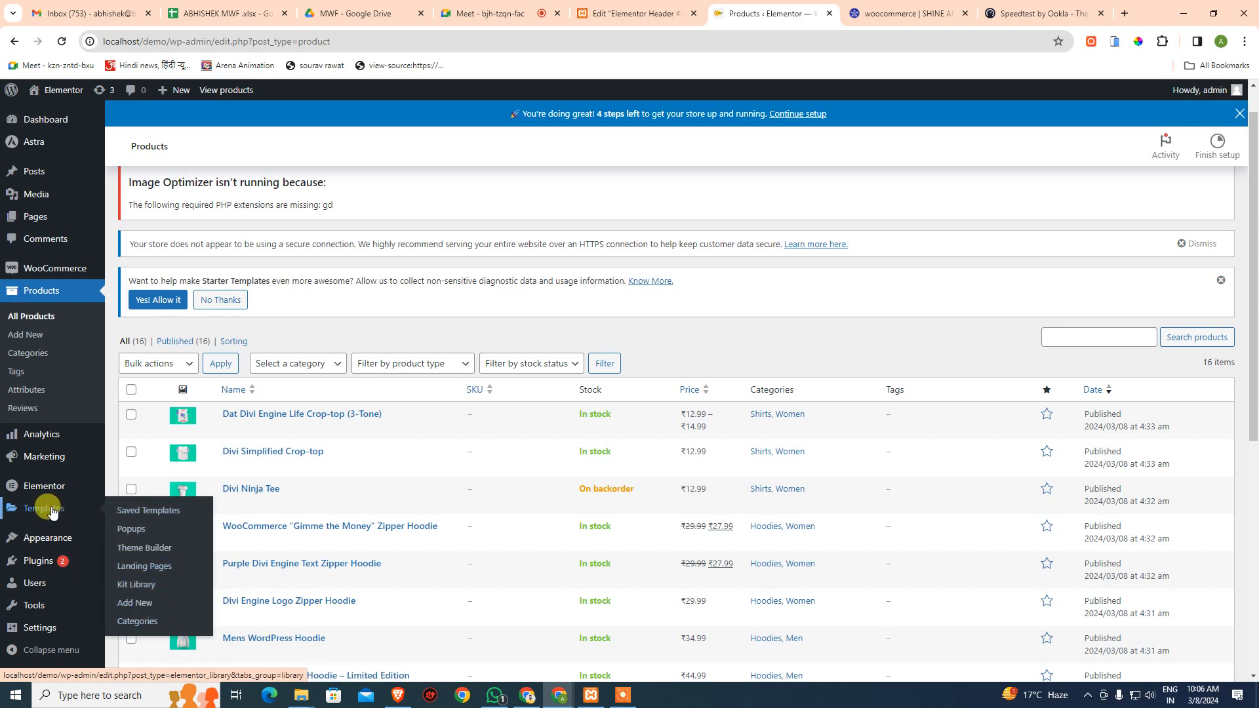
left_click(109, 510)
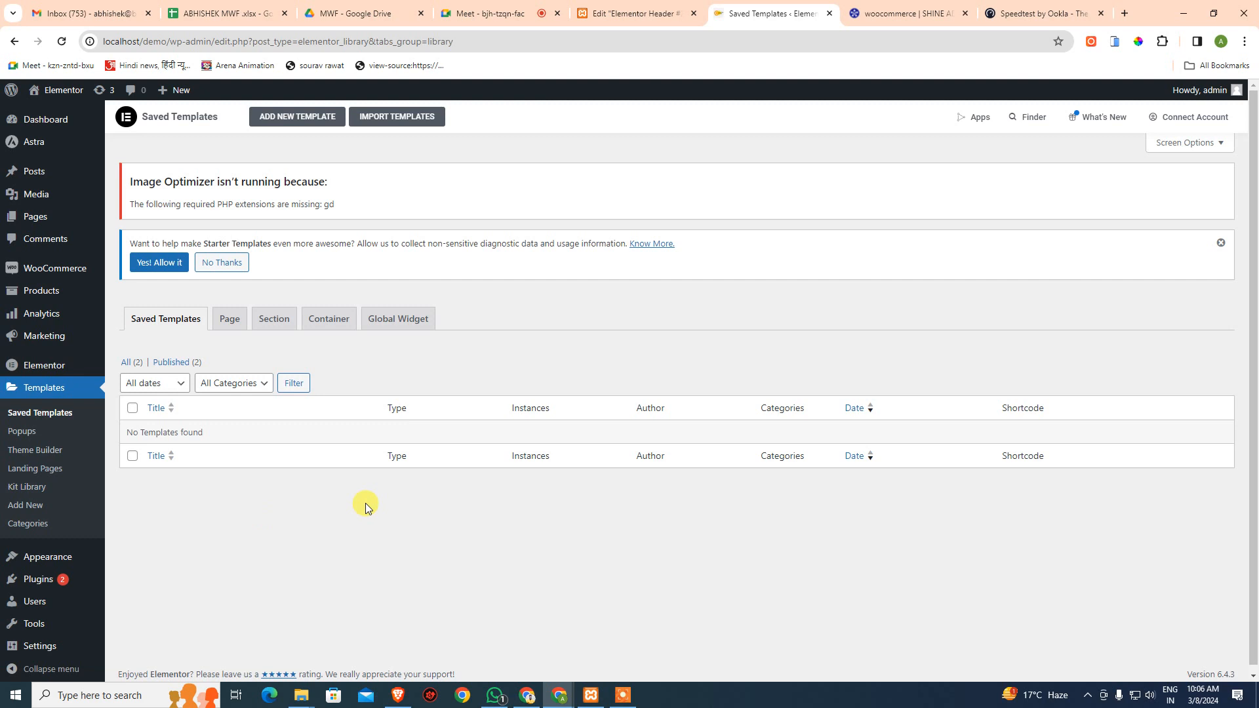
left_click(223, 321)
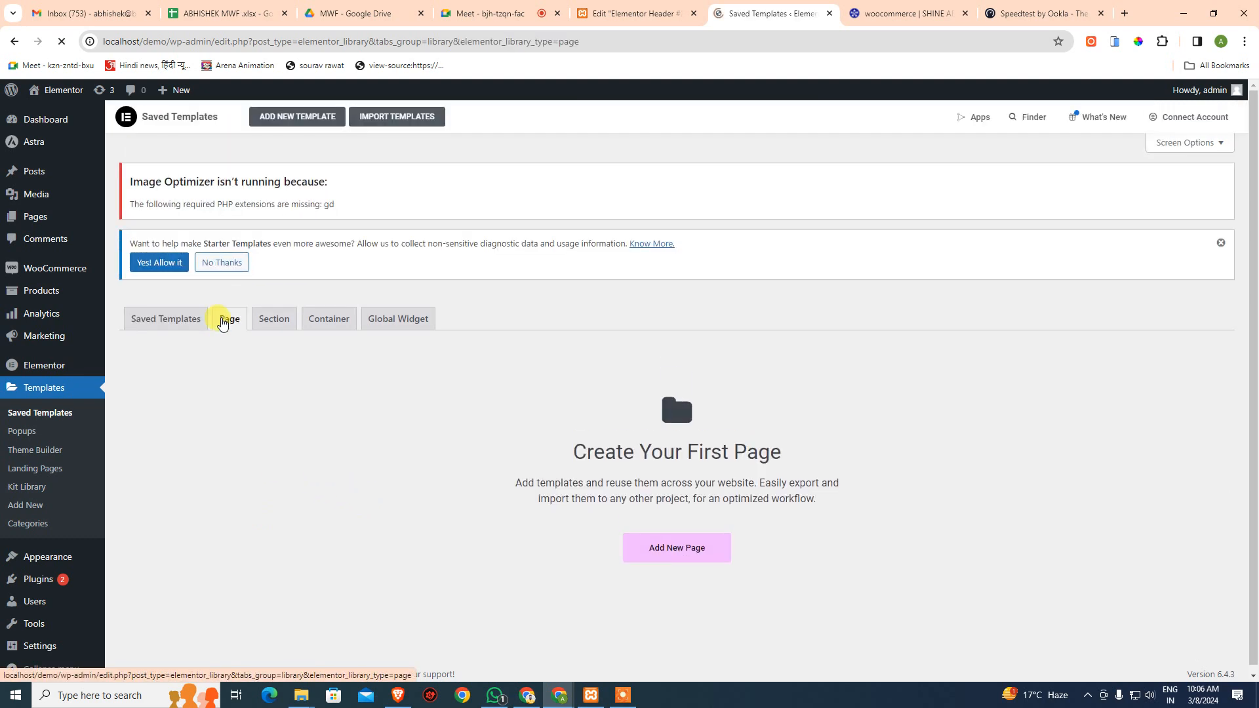
left_click(275, 324)
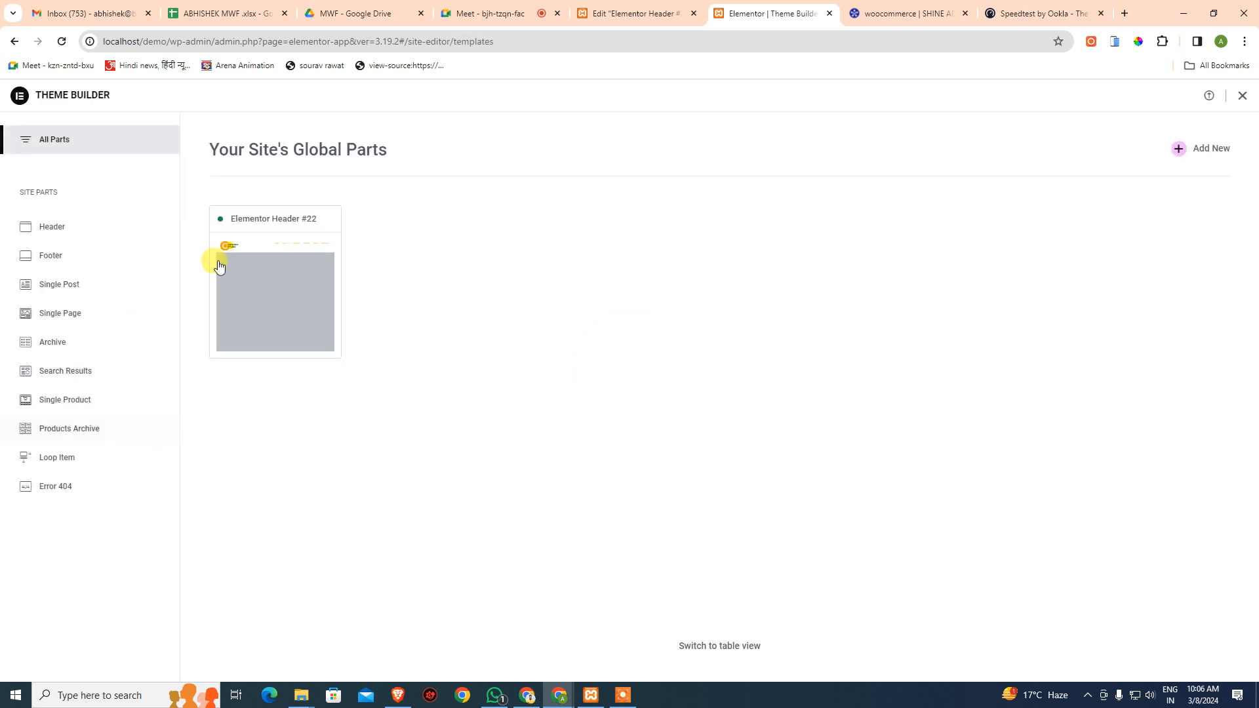
left_click(247, 272)
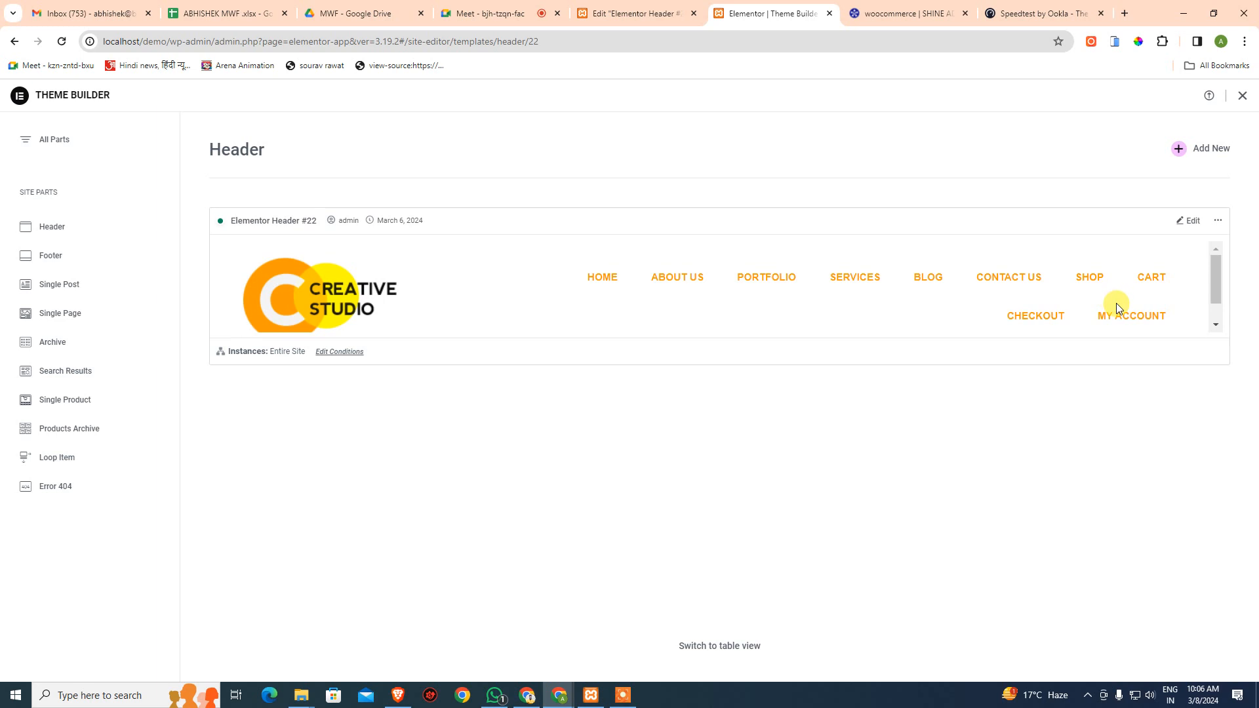
- Edit Header #22 in Elementor and select its outer container in the Navigator
left_click(1187, 221)
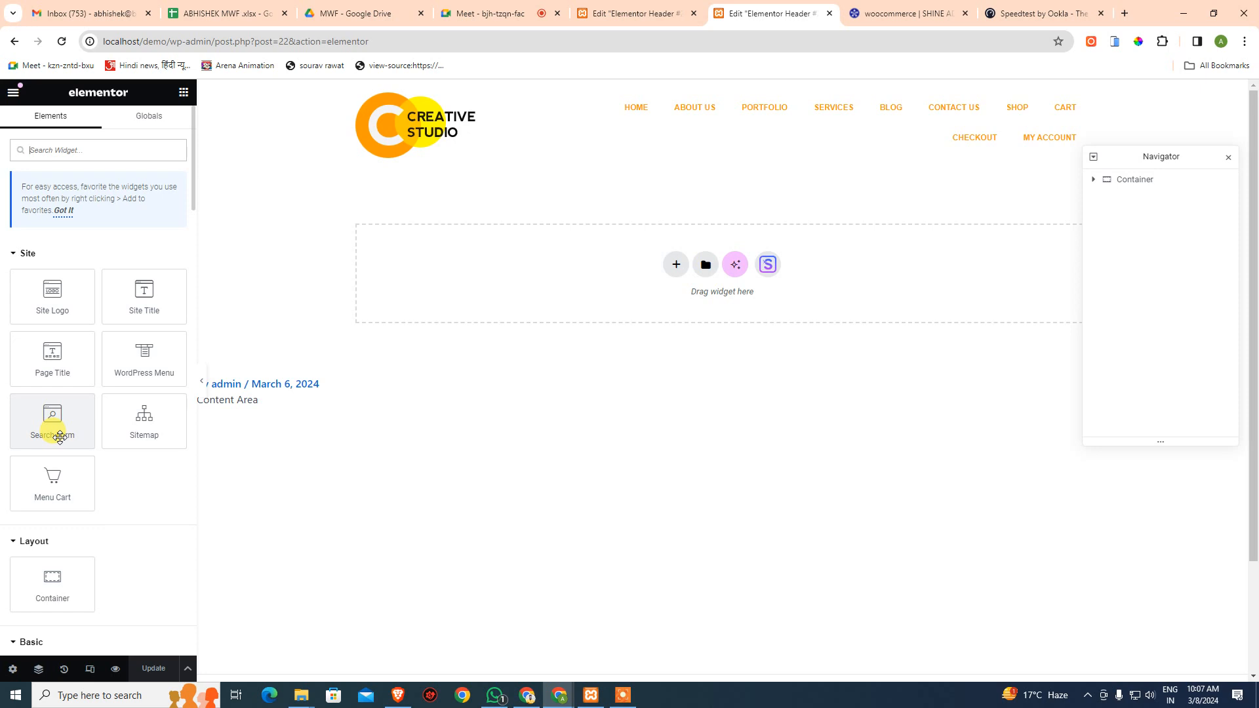
scroll(58, 439, "down", 2)
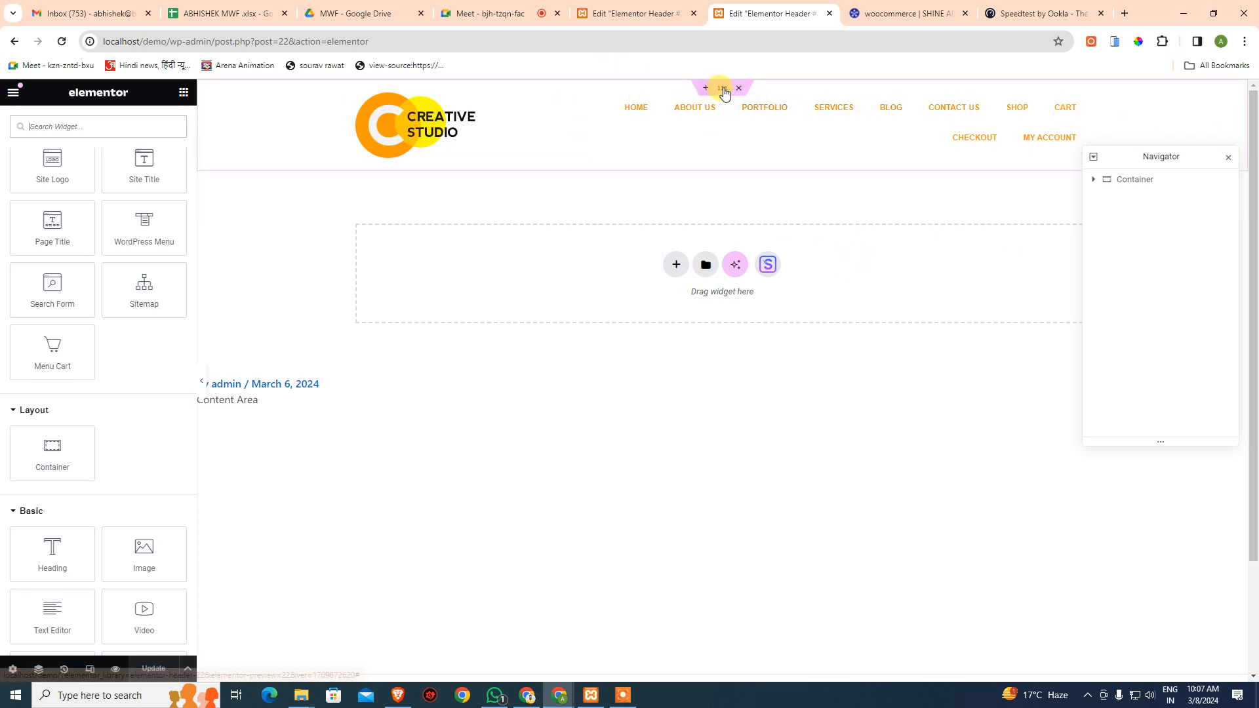
left_click(1130, 182)
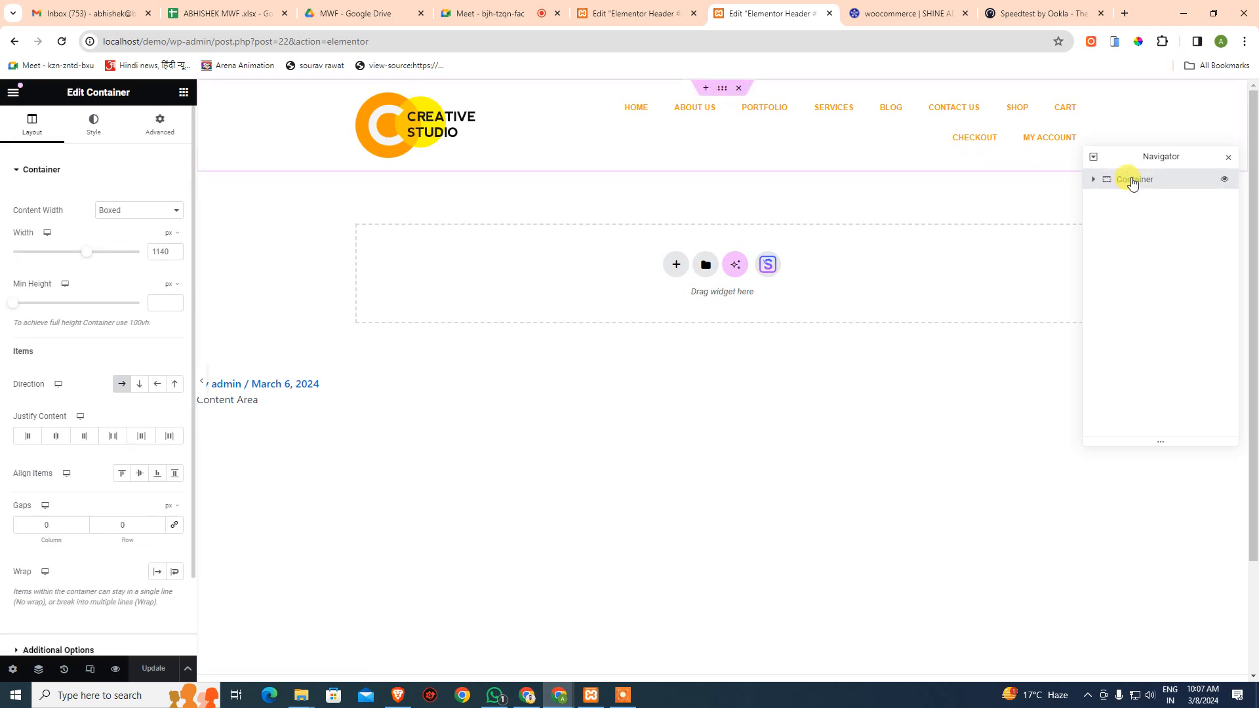
scroll(86, 357, "down", 3)
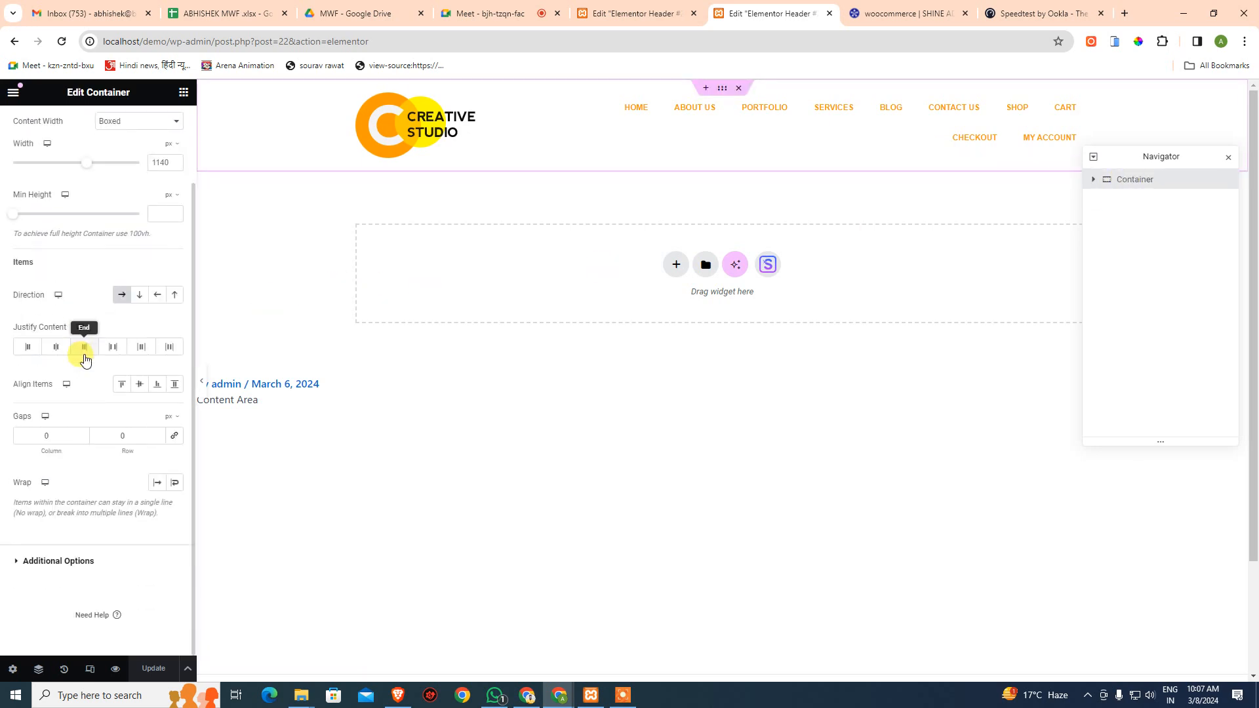
scroll(87, 356, "up", 3)
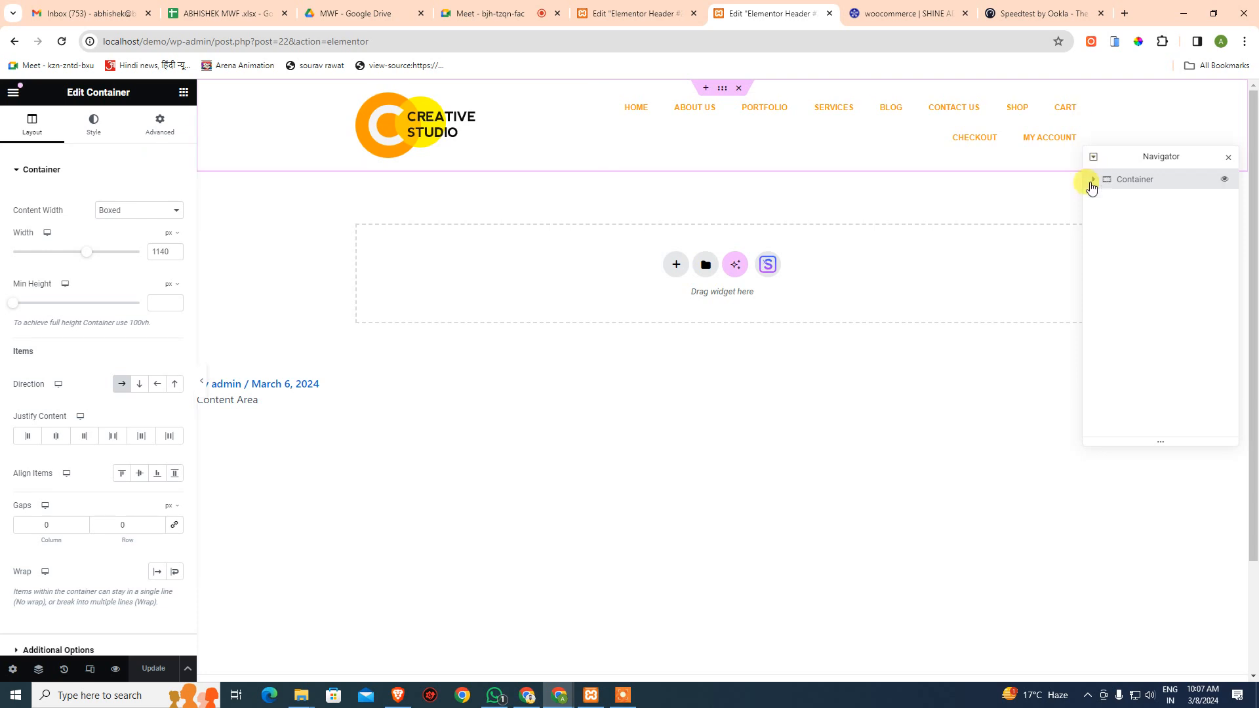
right_click(1142, 179)
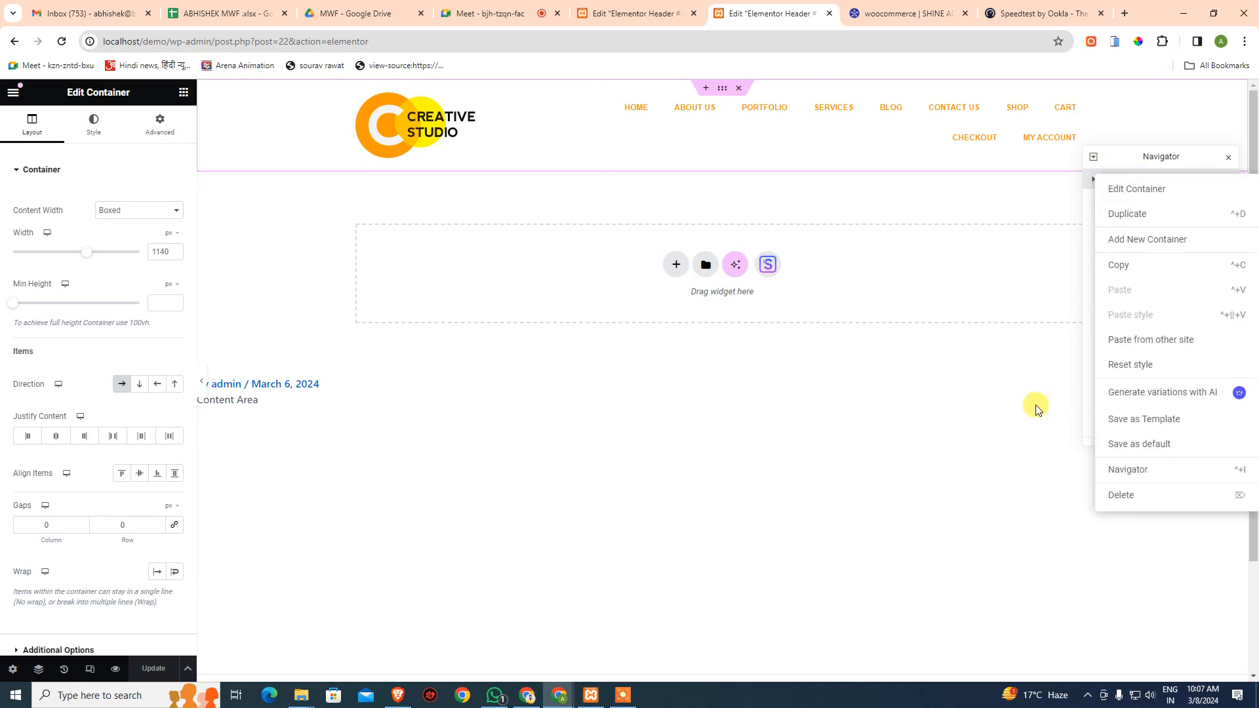
left_click(1037, 409)
left_click(1147, 185)
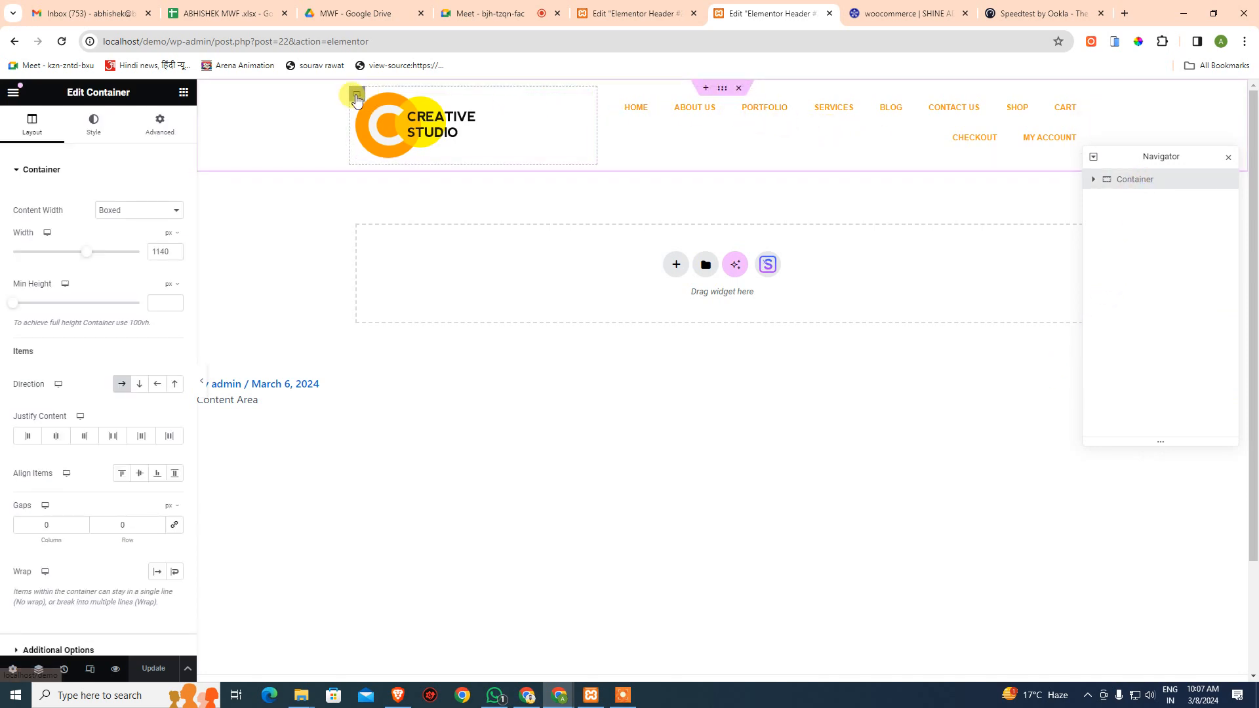
- Duplicate the logo container, move the copy after the menu, and delete its Site Logo
left_click(357, 94)
right_click(1147, 206)
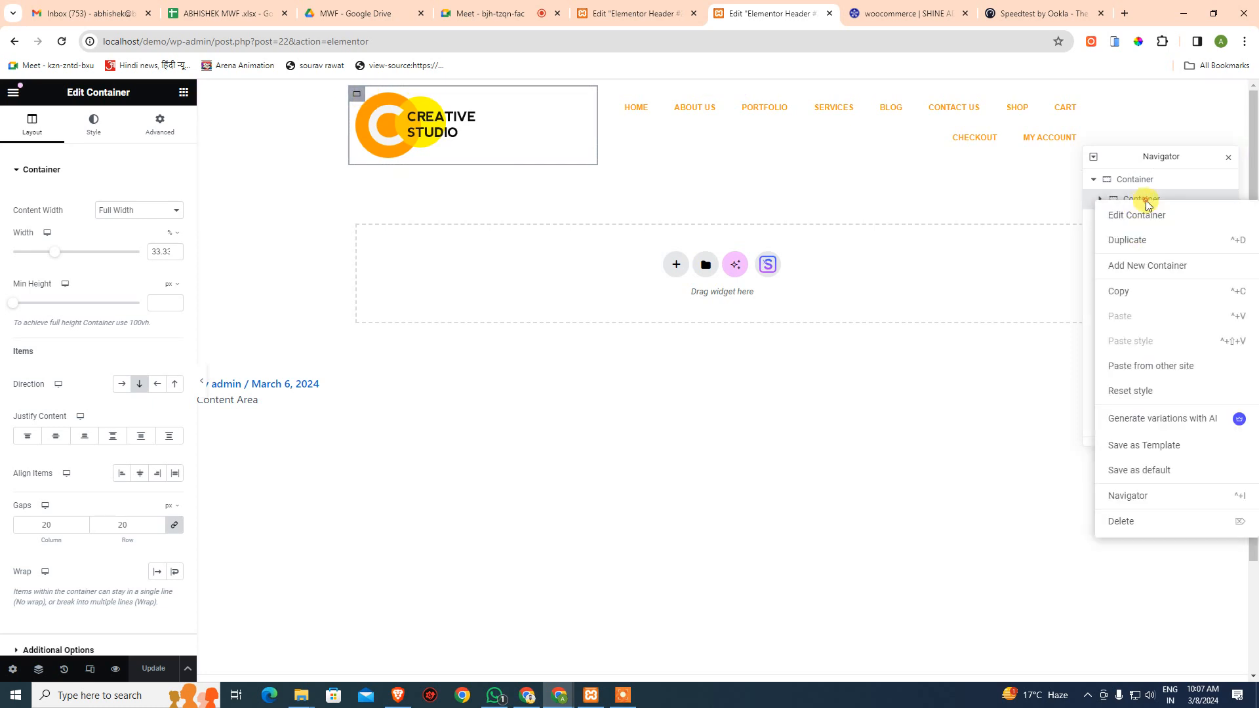
left_click(1156, 244)
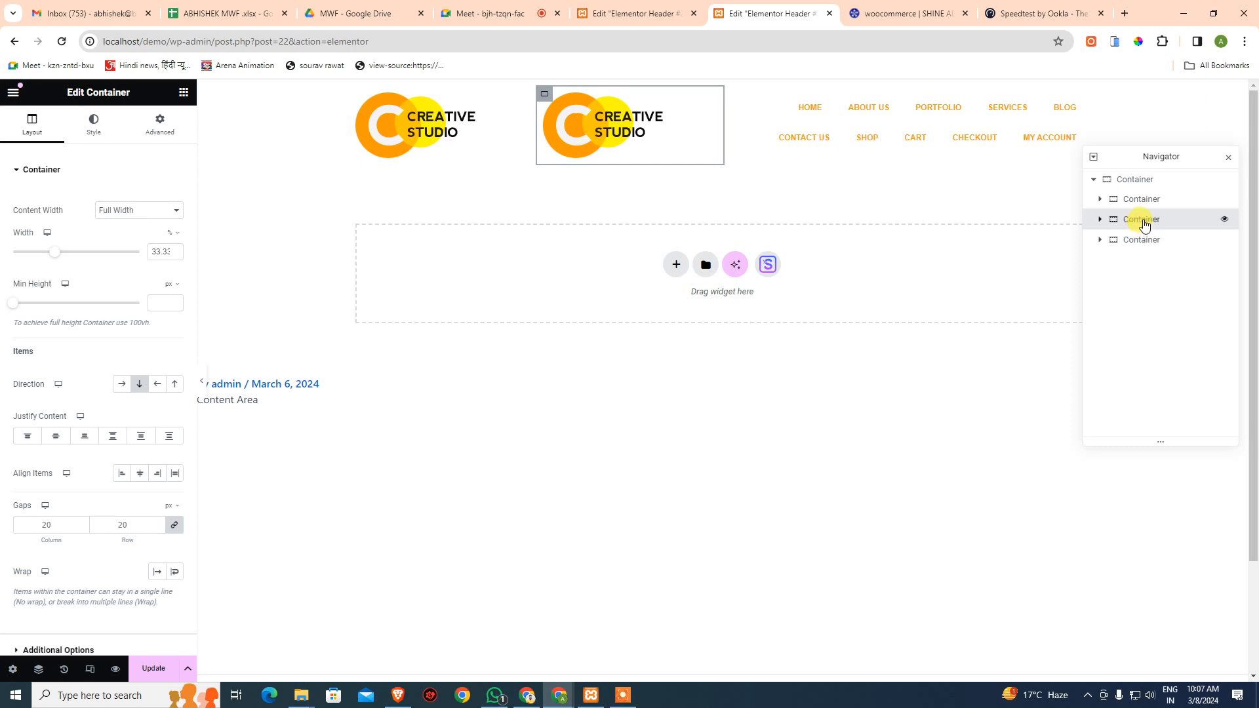
left_click_drag(1145, 224, 1144, 247)
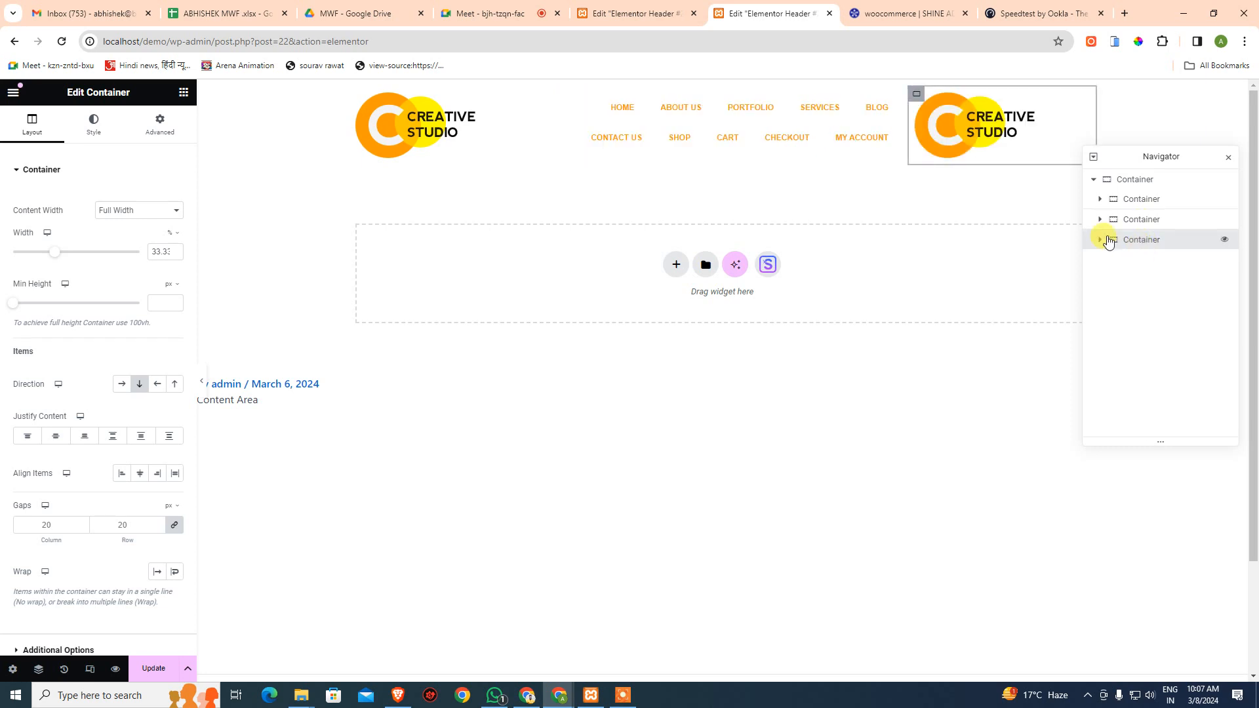
left_click(982, 125)
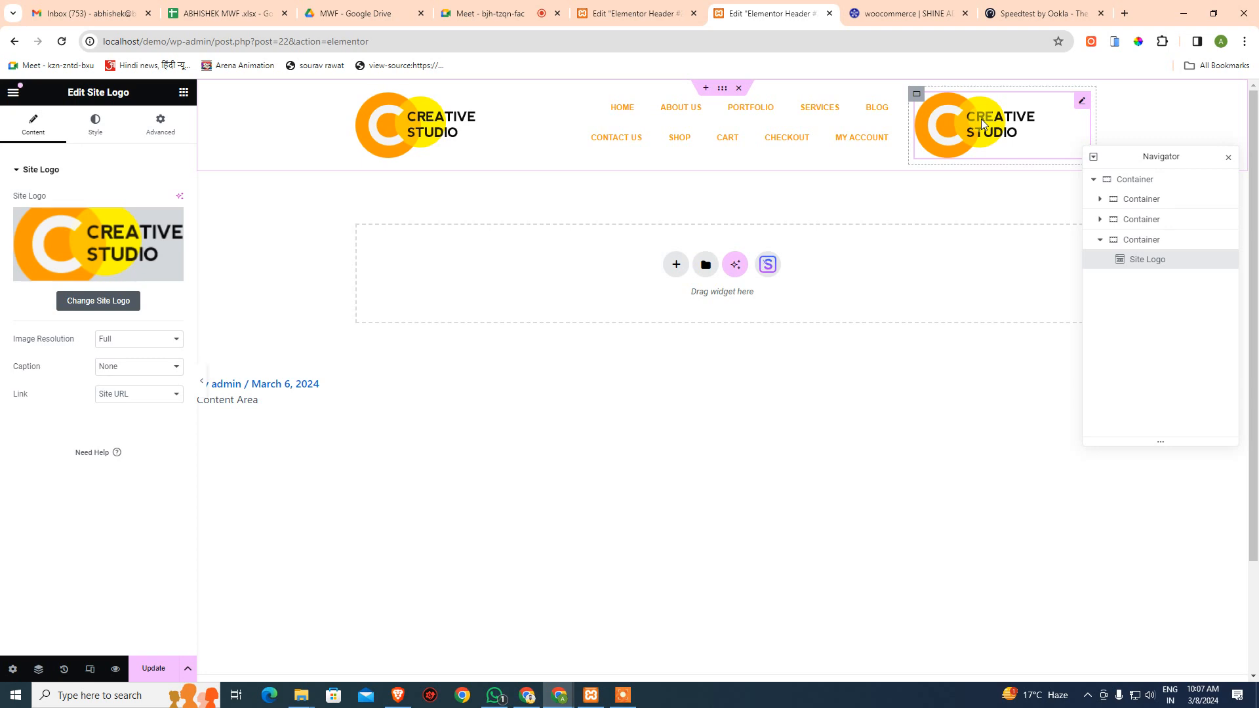
key("Delete")
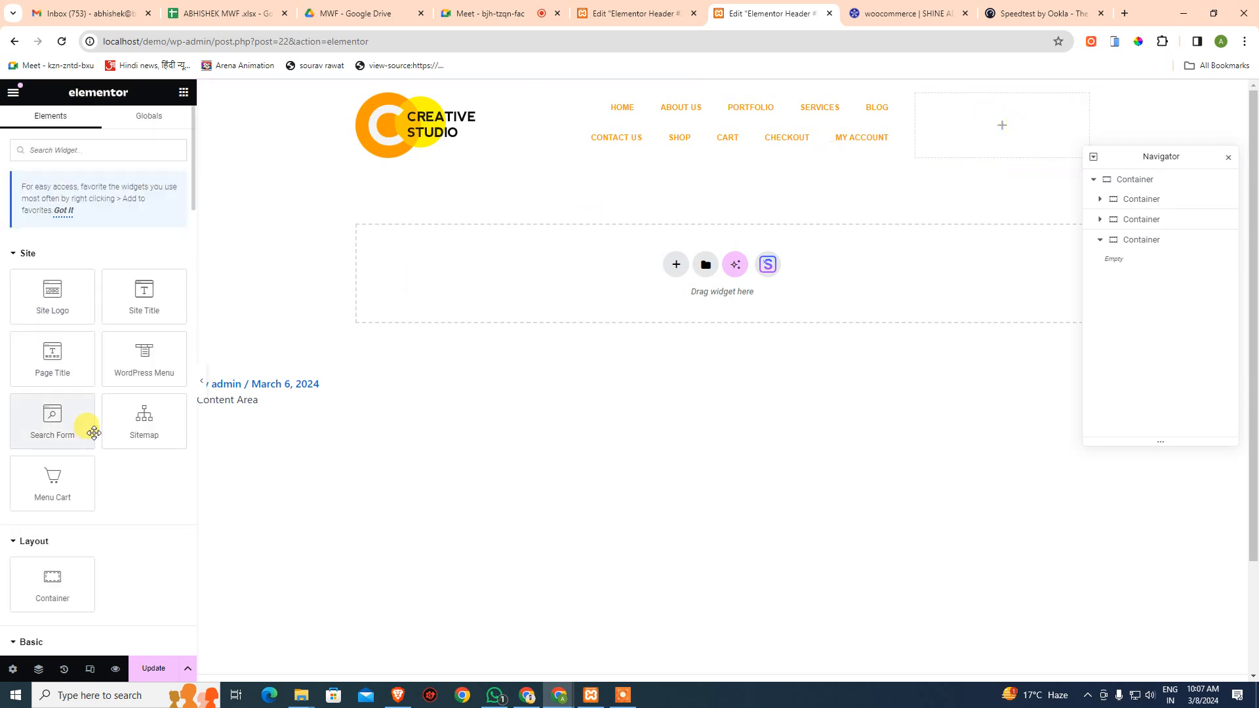
- Drop a Menu Cart widget showing ₹0.00 into the empty right column and verify it in Navigator
left_click_drag(67, 484, 1017, 127)
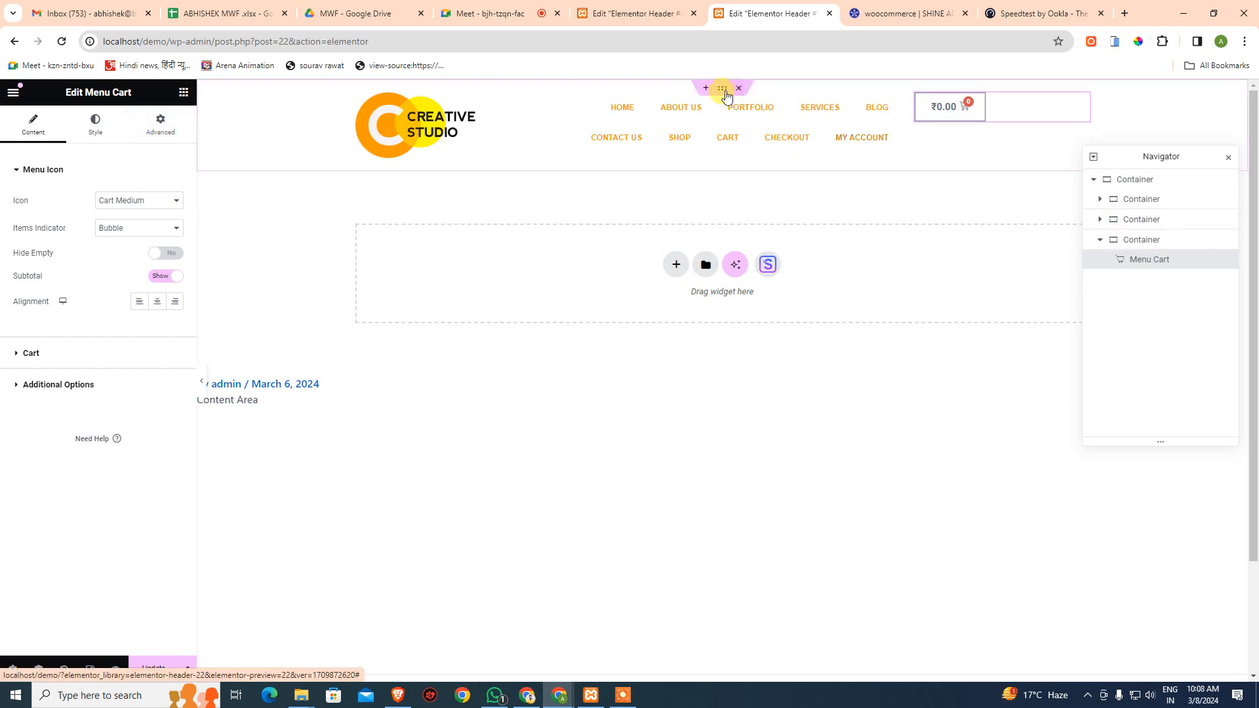
left_click(916, 94)
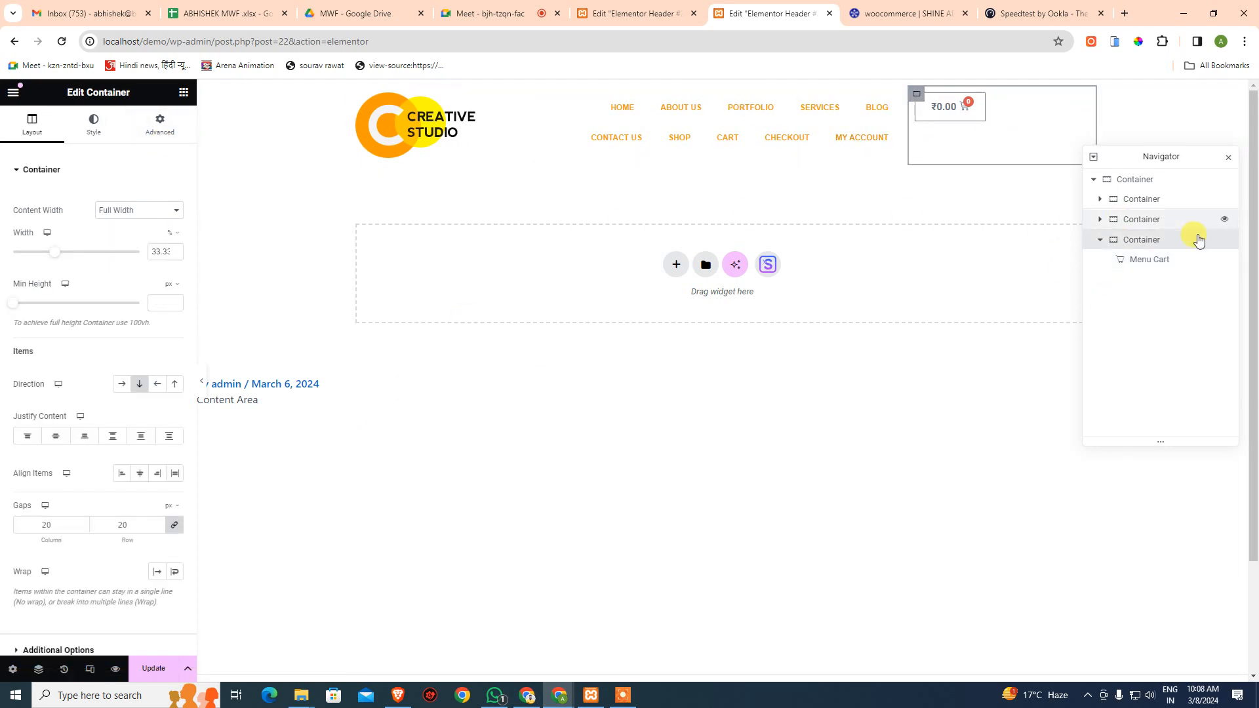
left_click(1144, 257)
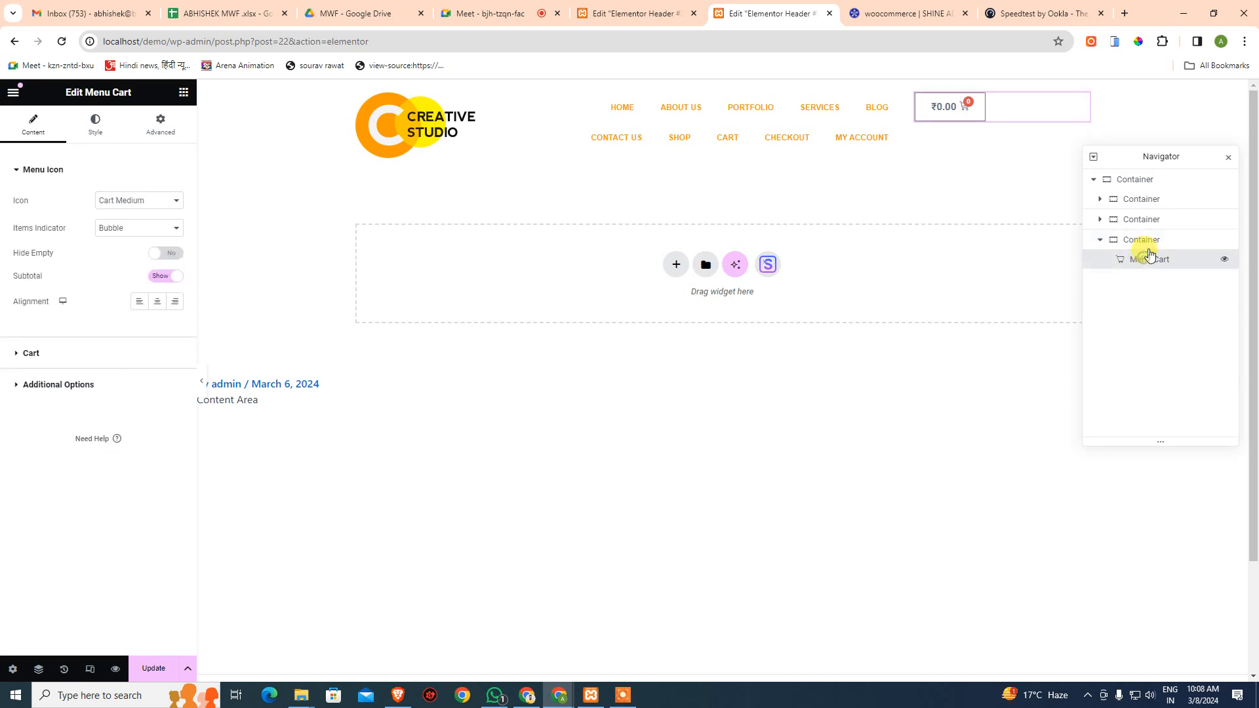
left_click(1149, 247)
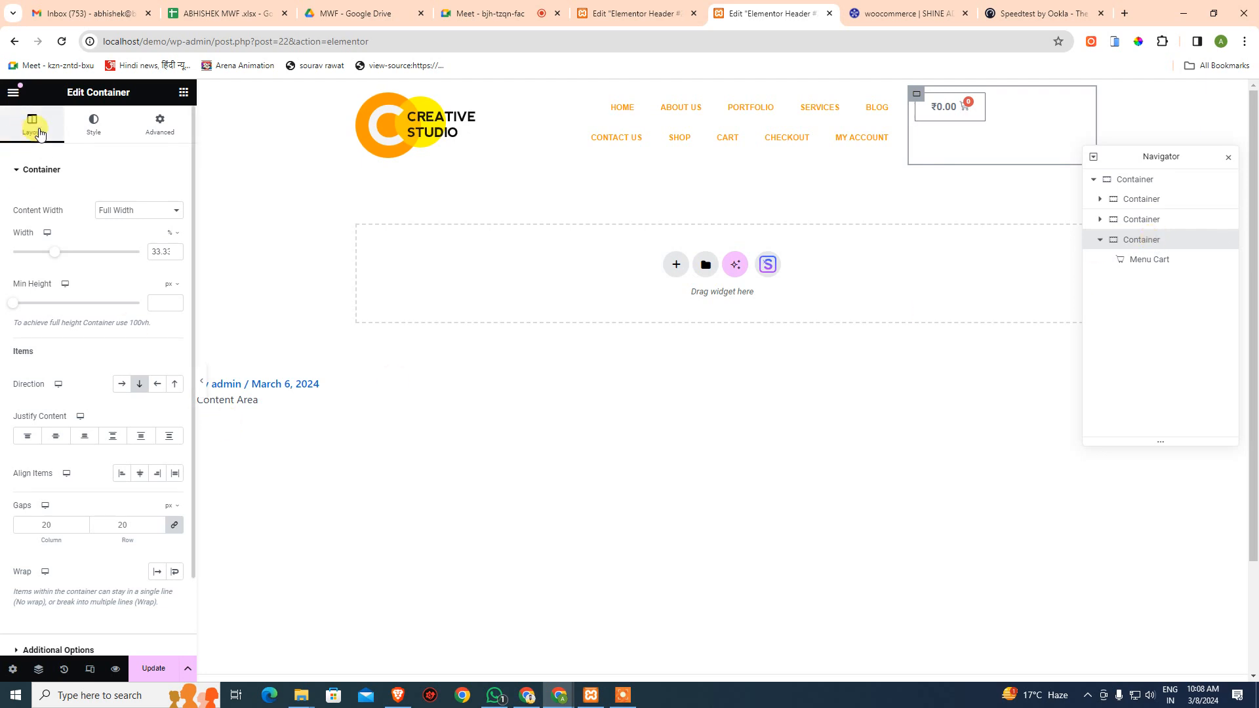
left_click(816, 514)
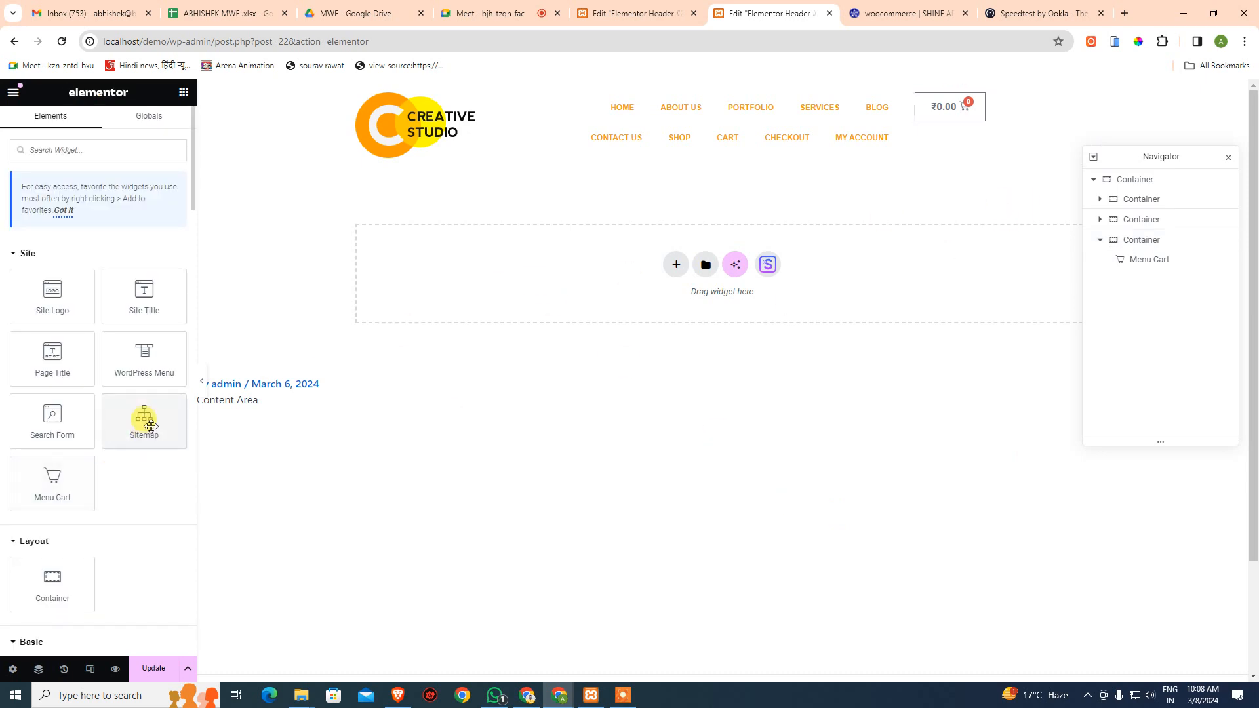
- Add a Search Form widget beneath the Menu Cart and save the header with Update
left_click_drag(54, 425, 1012, 113)
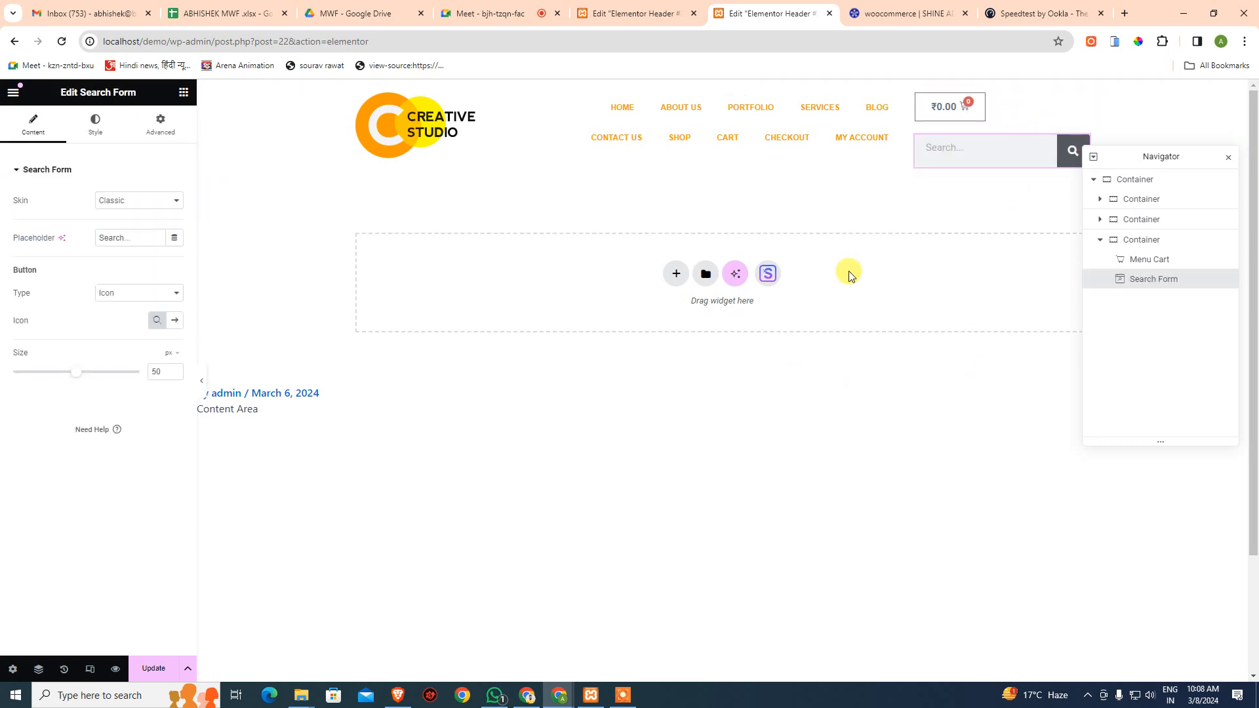
left_click(151, 669)
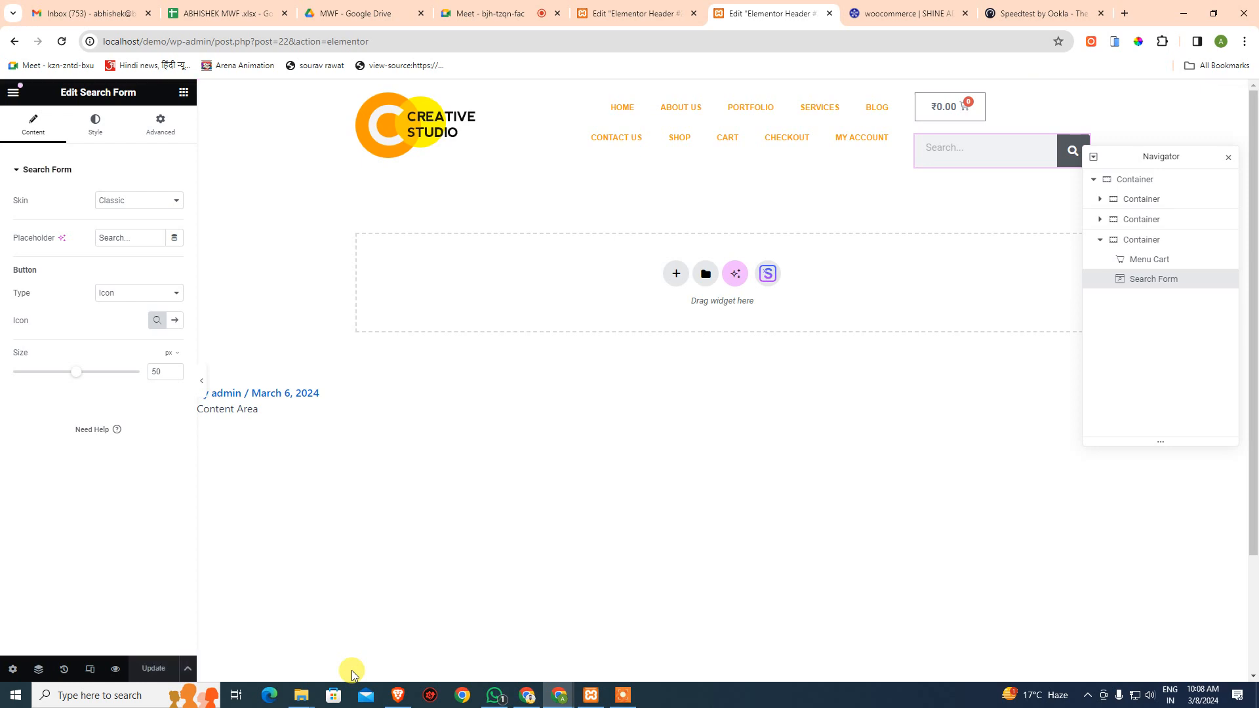
- Close the duplicate header editor, Speedtest and woocommerce tabs
left_click(617, 13)
left_click(694, 13)
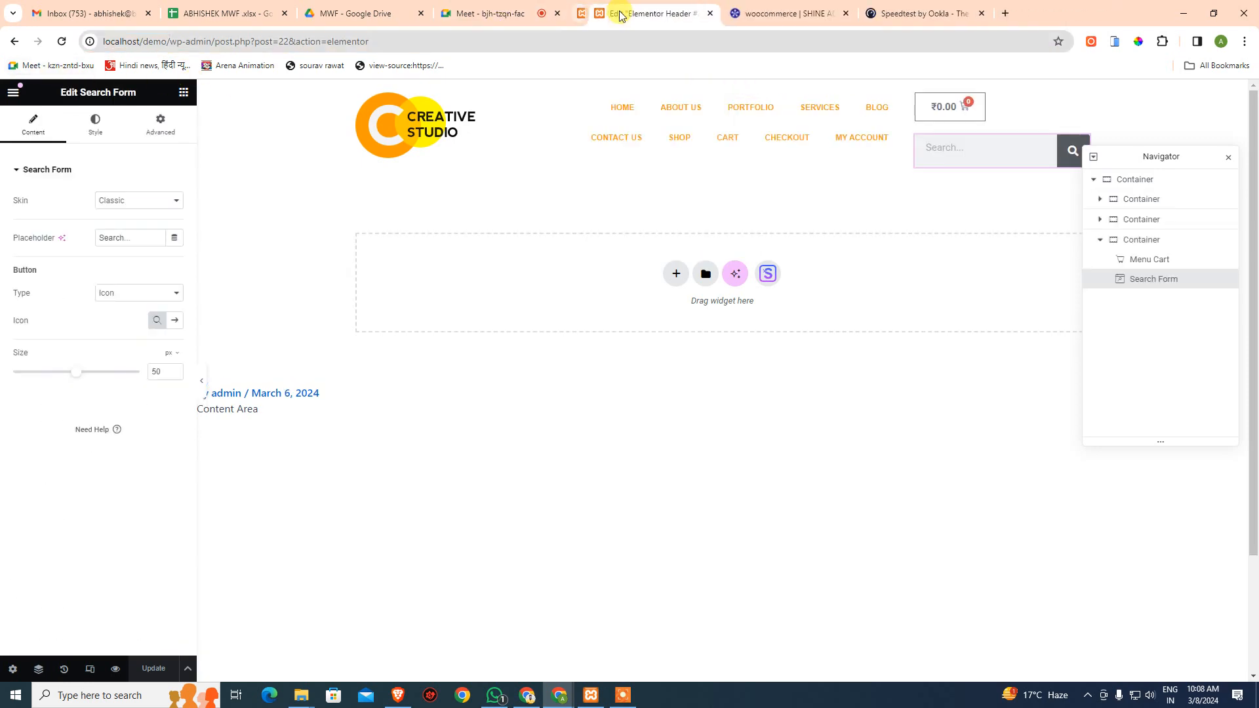
middle_click(919, 10)
middle_click(897, 11)
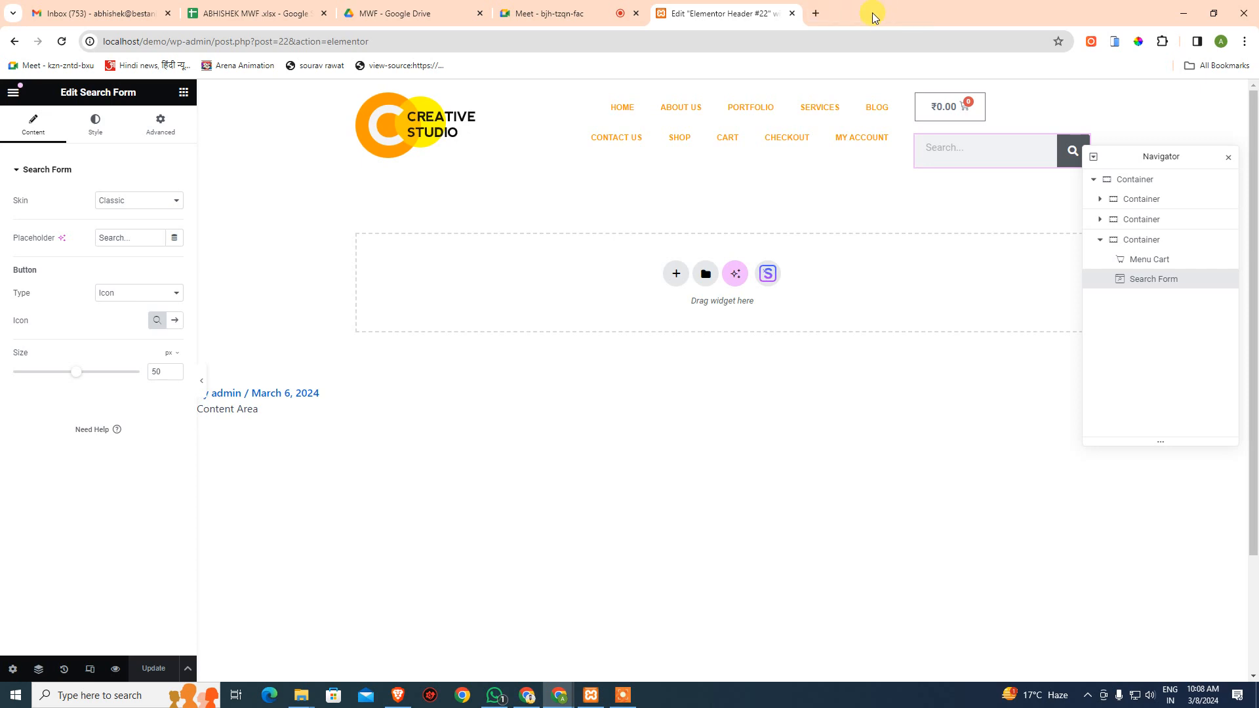
- Load localhost/demo in a new tab to view the live Shop page
left_click(816, 13)
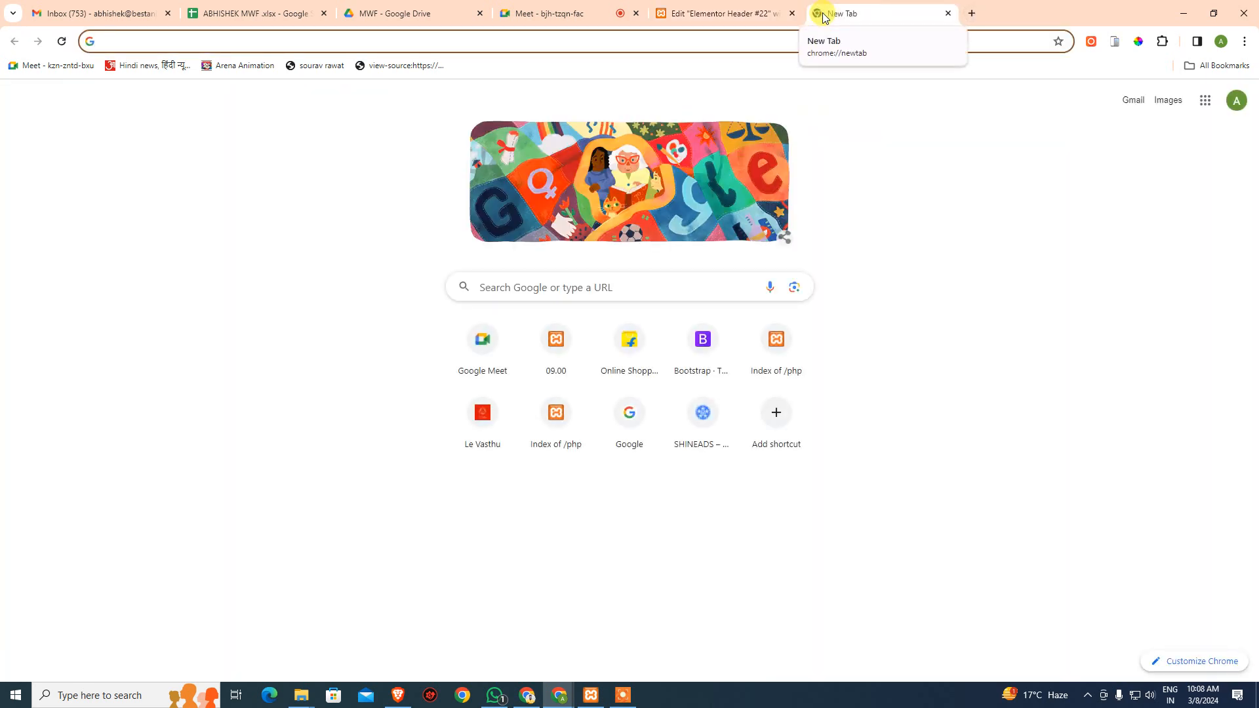
type("lo")
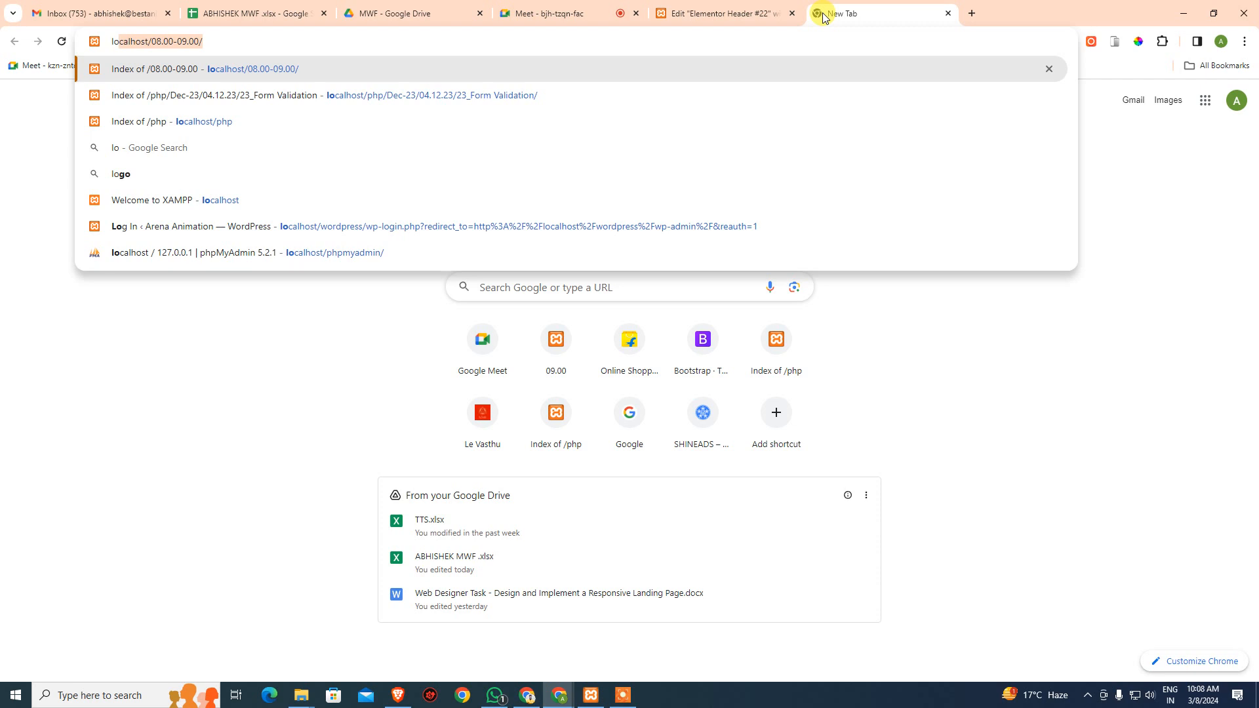
key("Right")
key("ctrl+shift+Left")
key("ctrl+shift+Left")
key("ctrl+shift+Left")
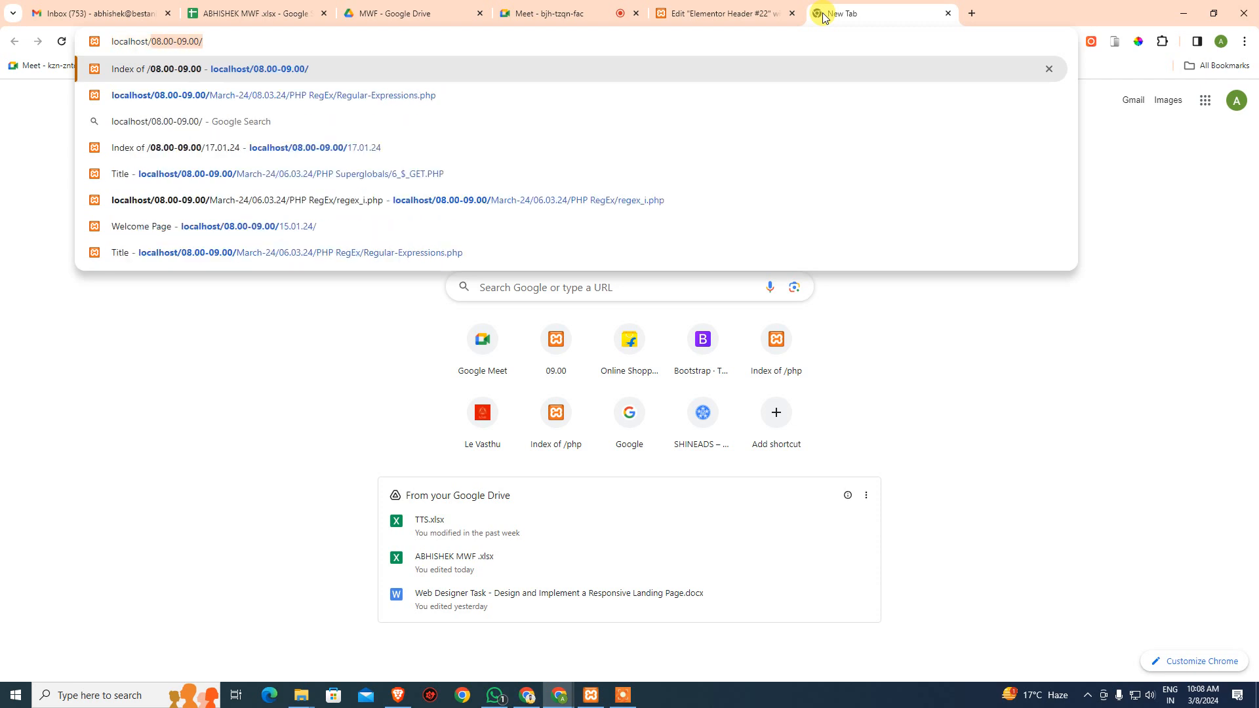
type("dem")
key("Return")
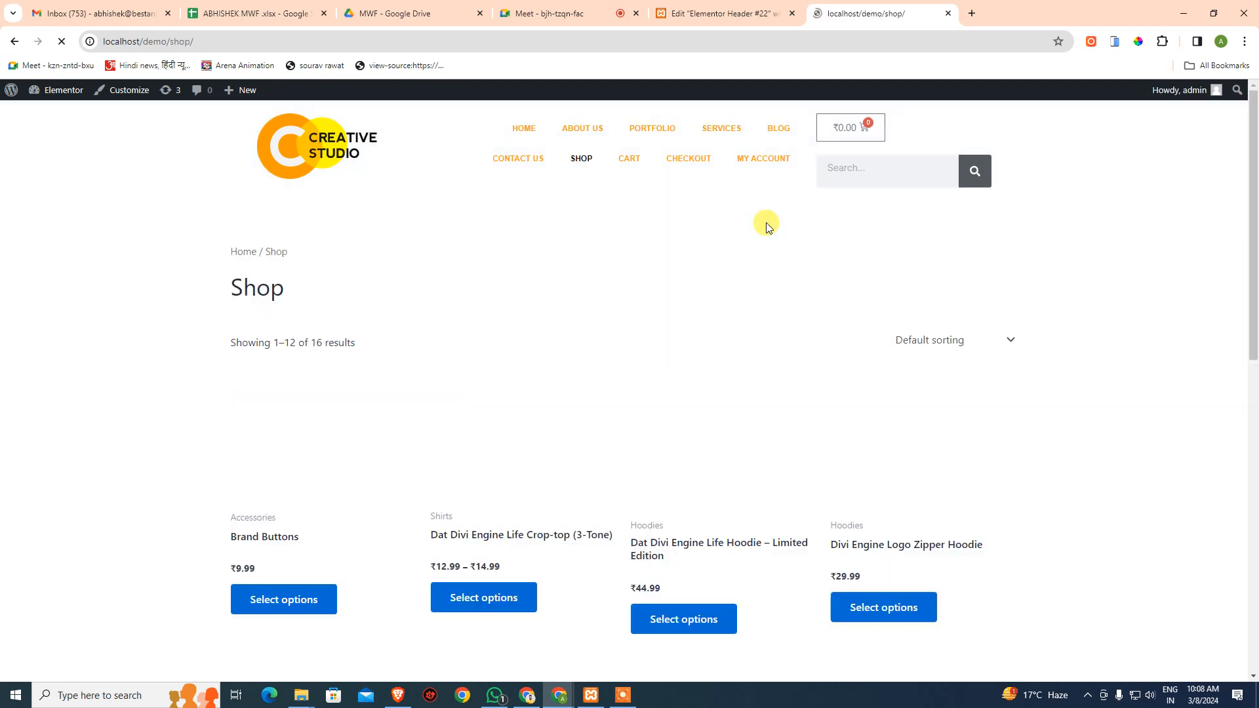
- On the Brand Buttons product page, choose the Divi brand and add it to the cart
scroll(709, 483, "down", 1)
scroll(709, 484, "up", 1)
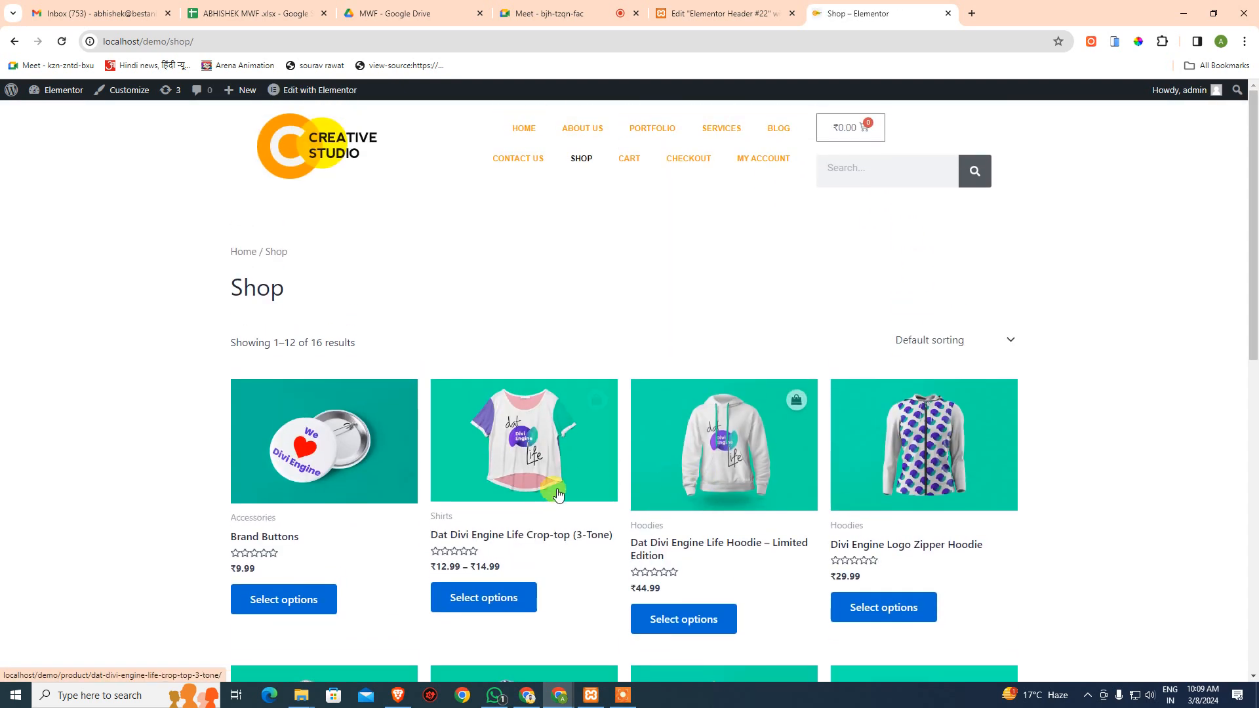
left_click(279, 605)
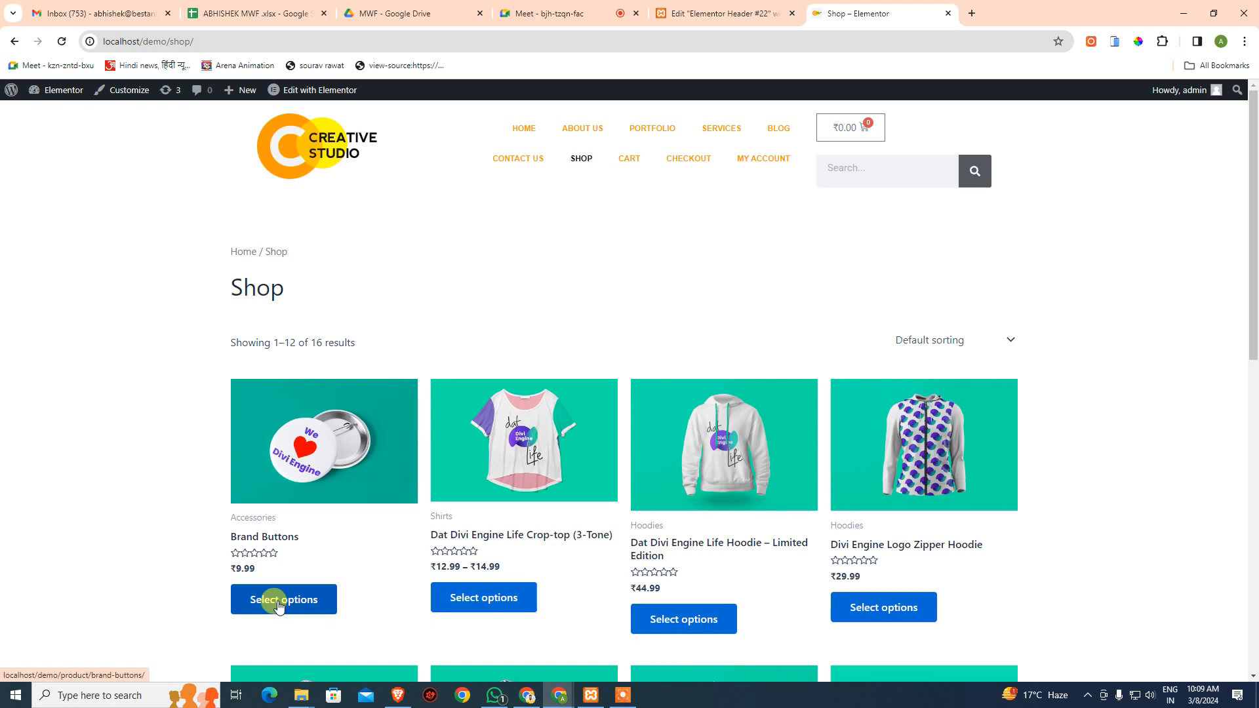
scroll(279, 605, "down", 10)
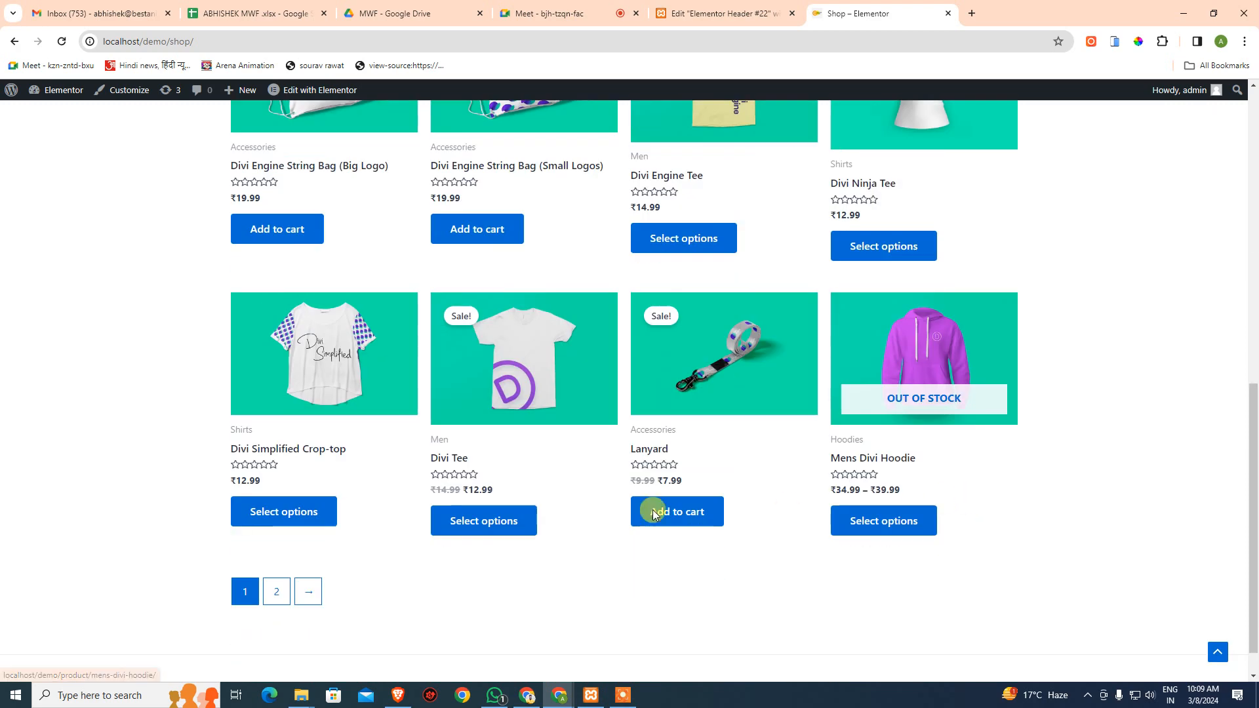
scroll(382, 497, "up", 6)
scroll(382, 498, "up", 4)
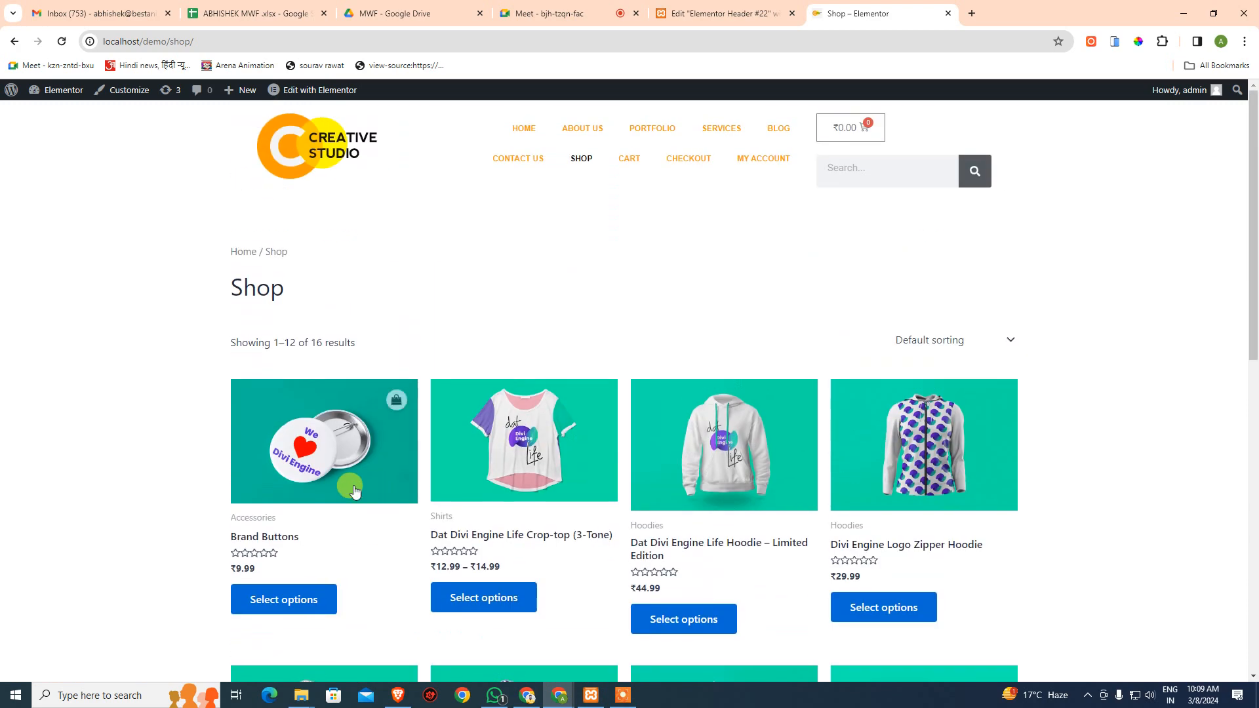
left_click(307, 599)
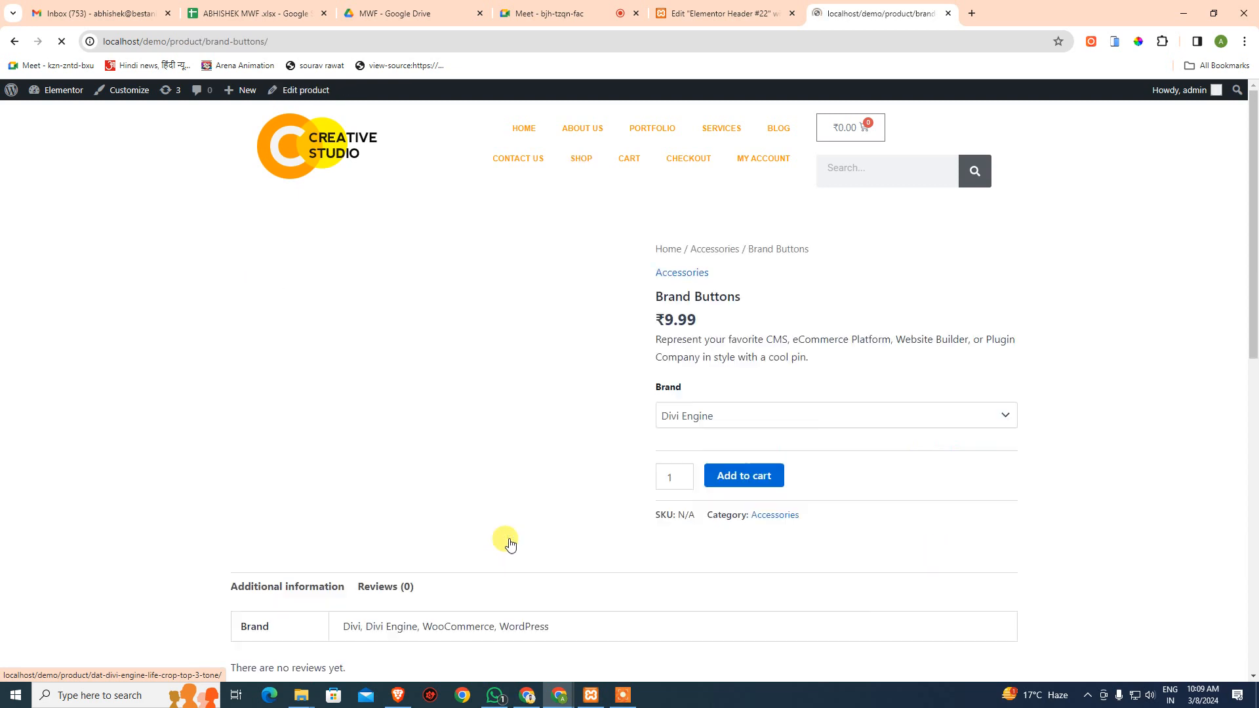
left_click(700, 413)
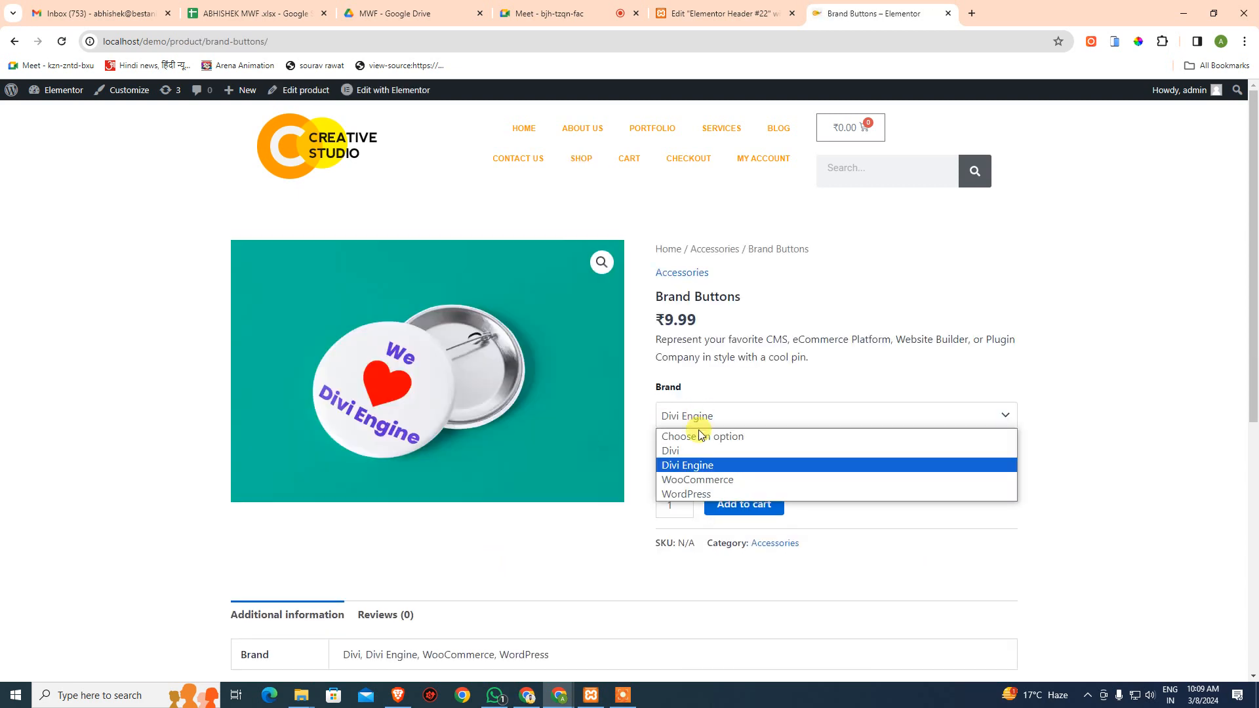
left_click(696, 450)
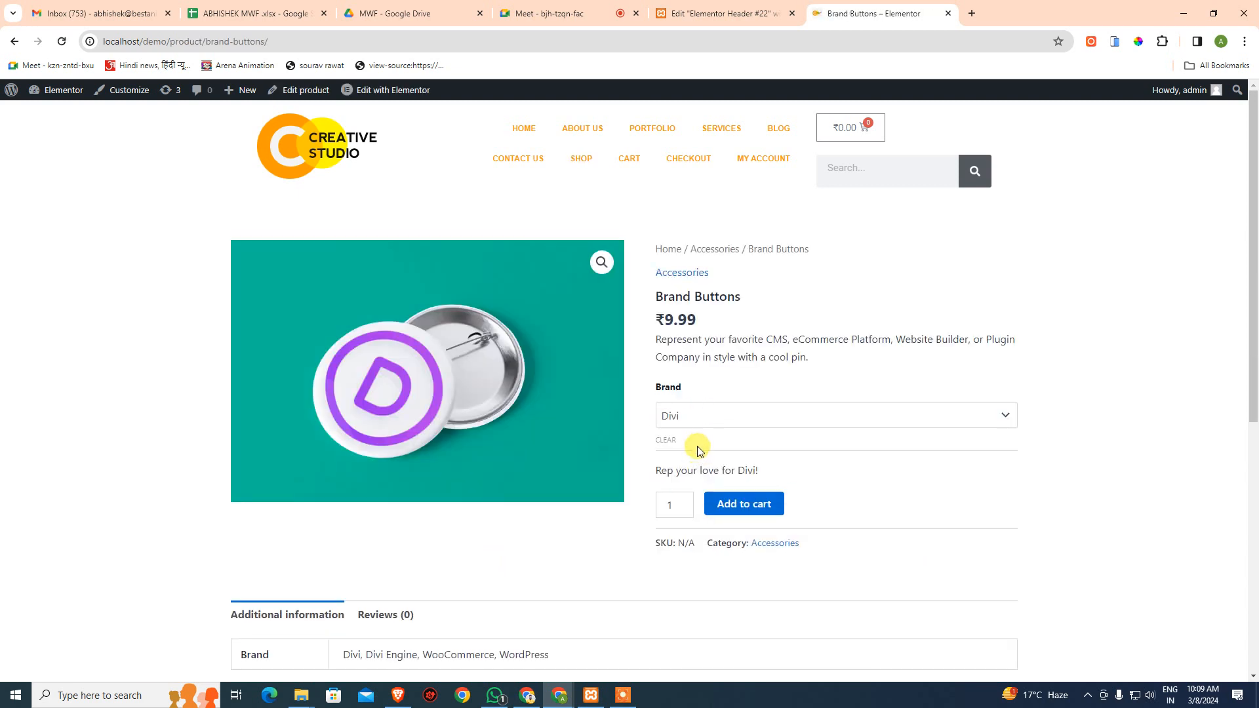
left_click(747, 509)
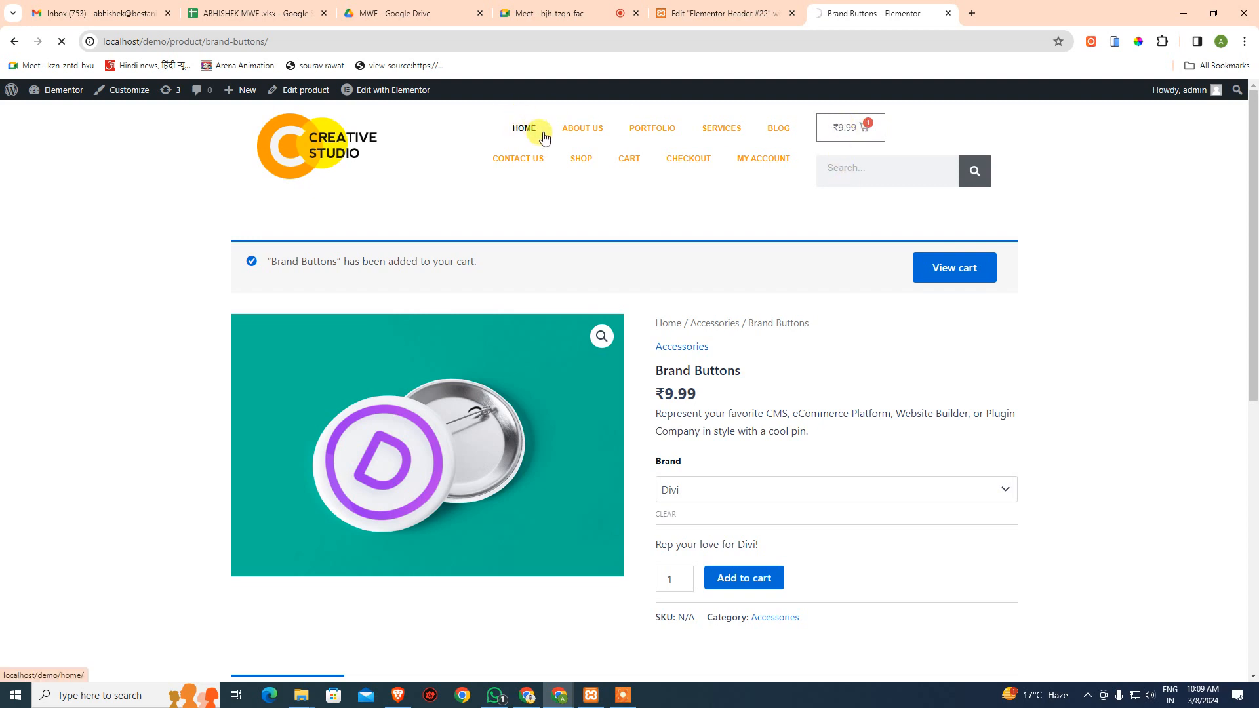
- Search the header for 'tshirt', see that nothing matches, and go back to Home
left_click(885, 169)
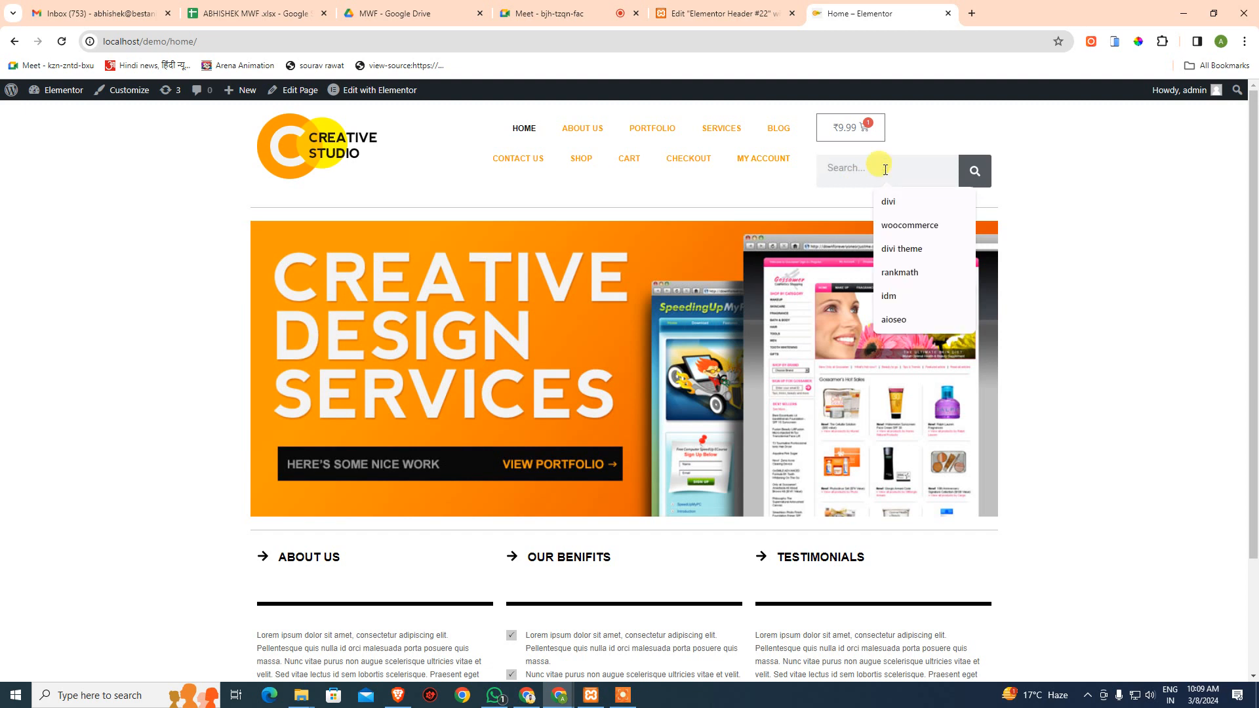
type("ba")
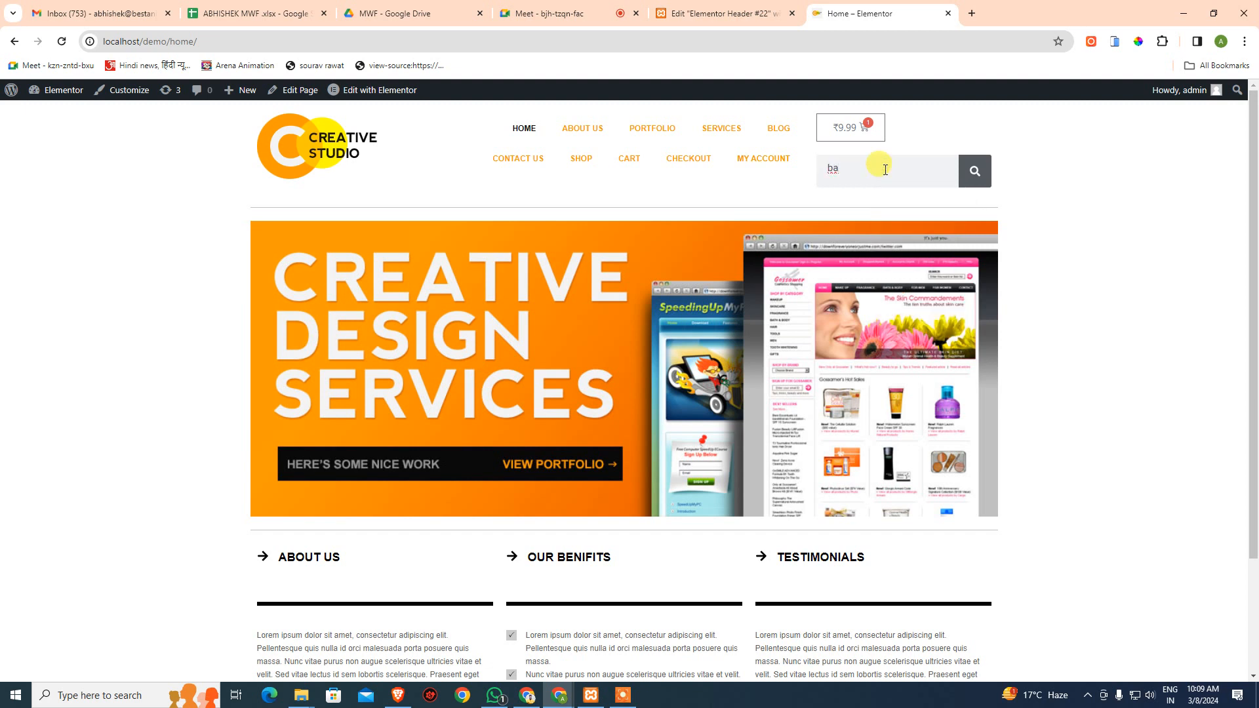
key("BackSpace")
key("BackSpace")
type("tshirt")
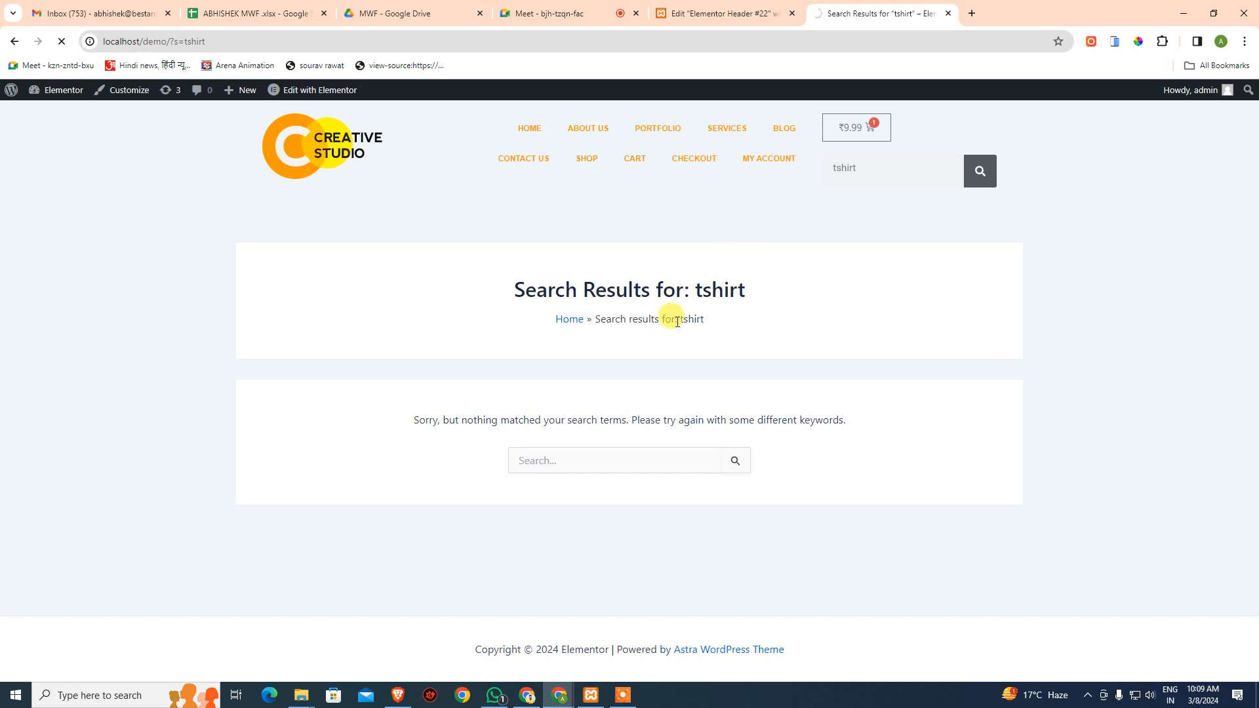
scroll(700, 327, "down", 1)
scroll(704, 333, "down", 3)
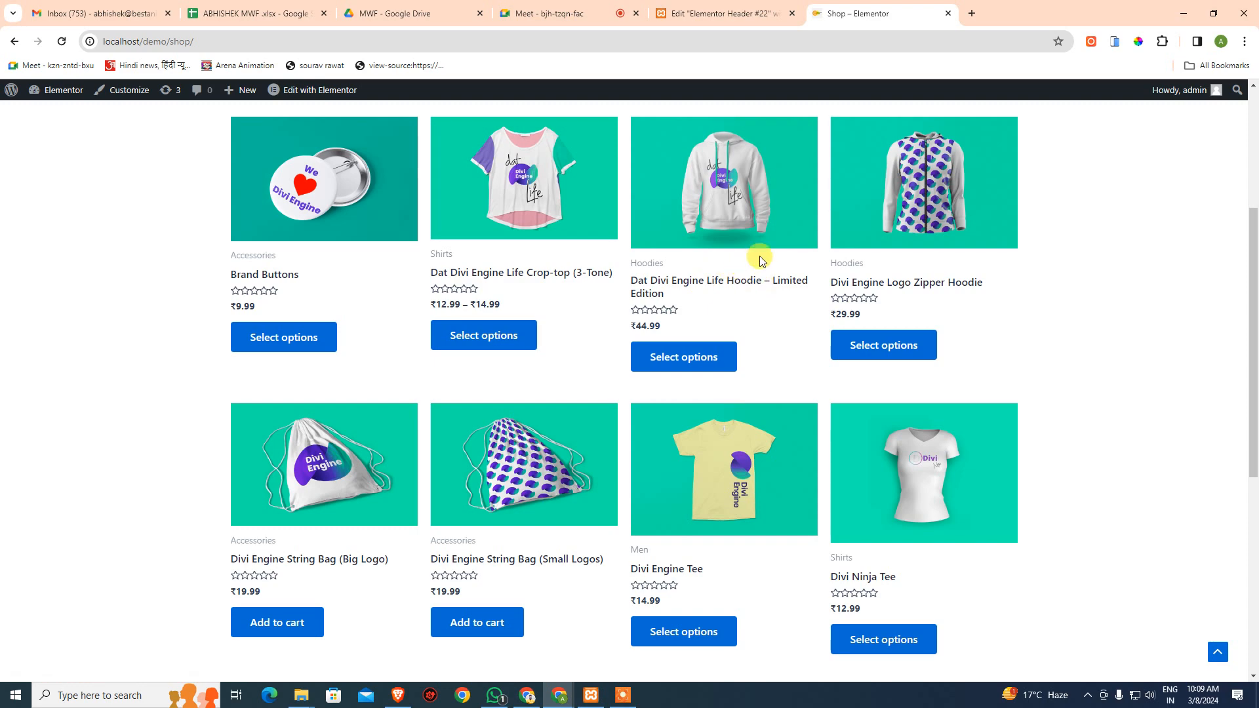
scroll(801, 230, "up", 4)
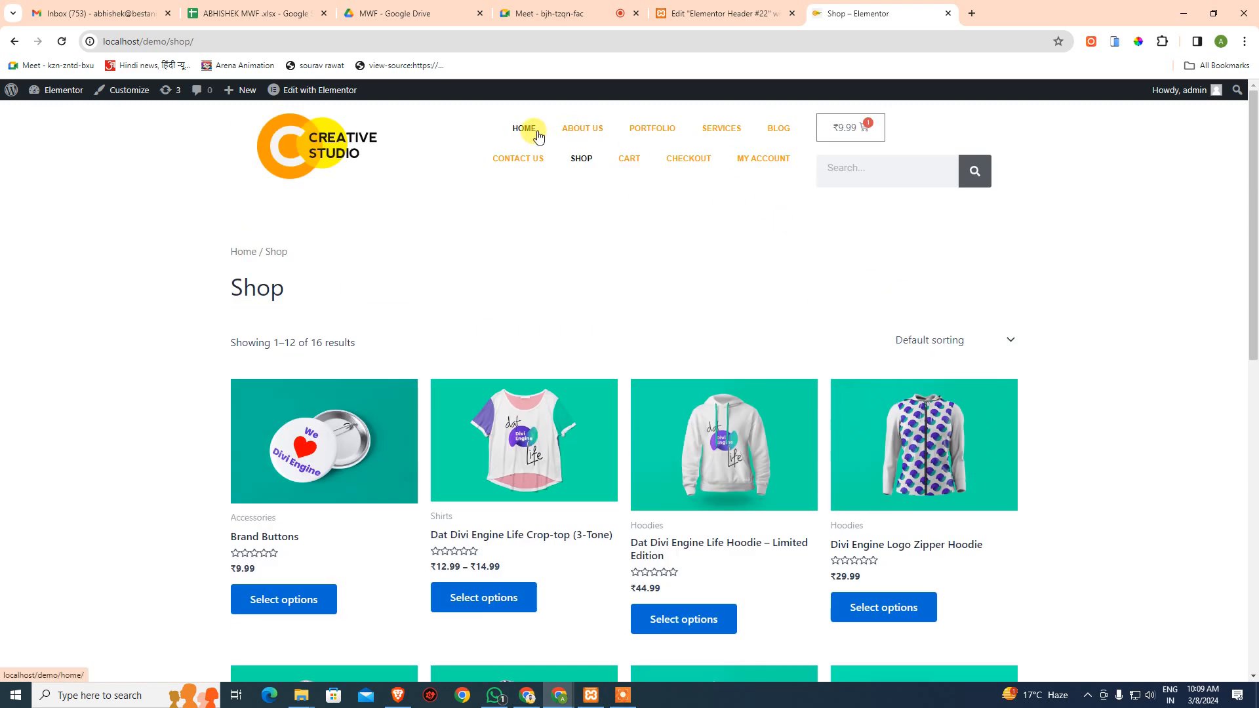
left_click(788, 167)
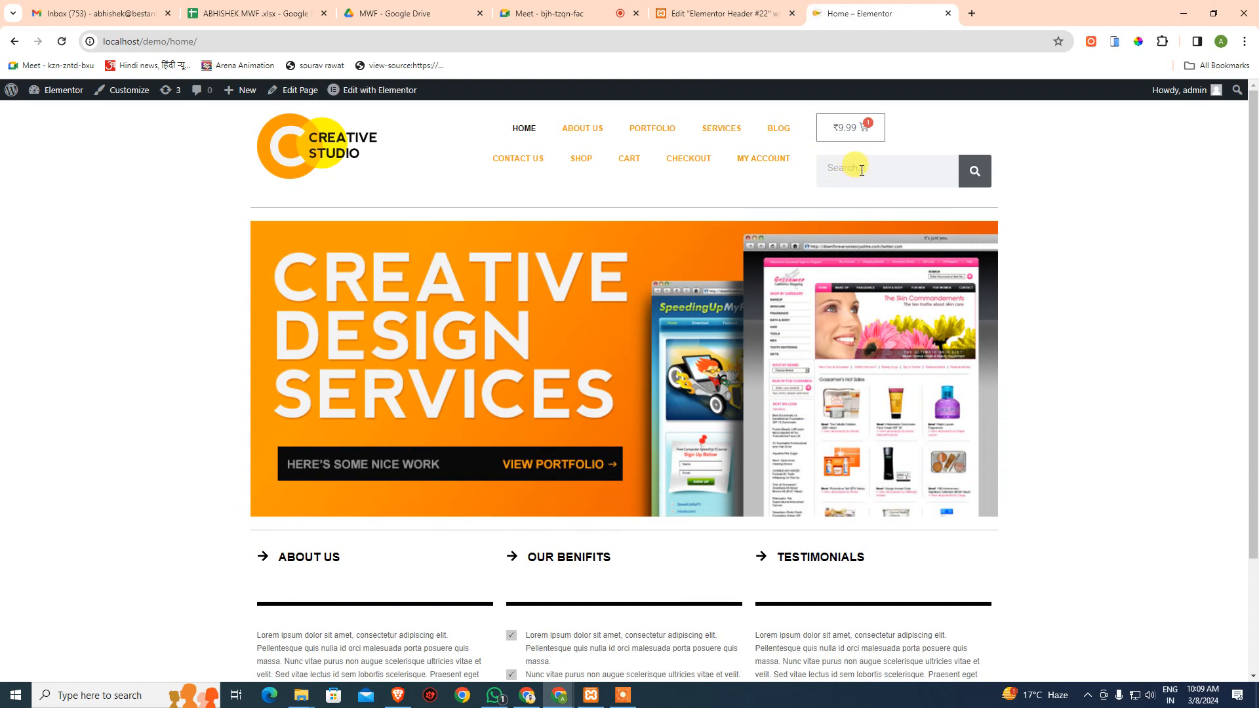
- Search the header for 'hoodie', browse the six hoodie results, then return to Home
left_click(857, 168)
type("hoodie")
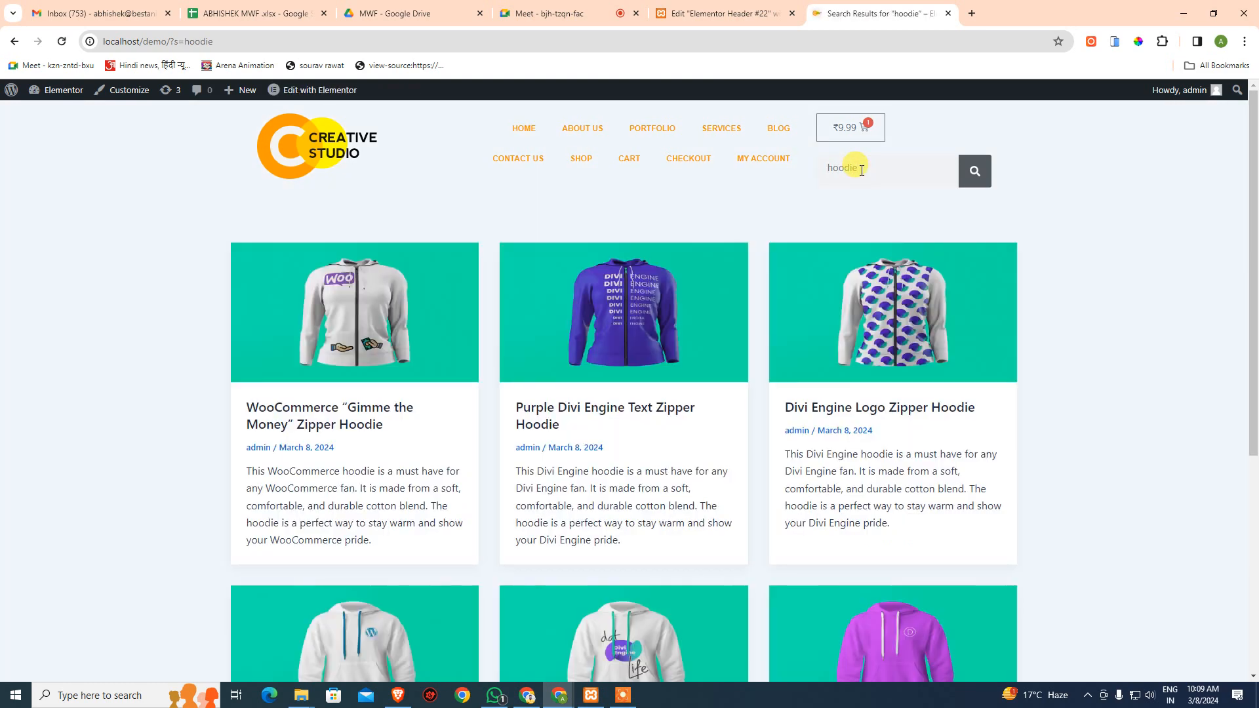
scroll(823, 532, "down", 5)
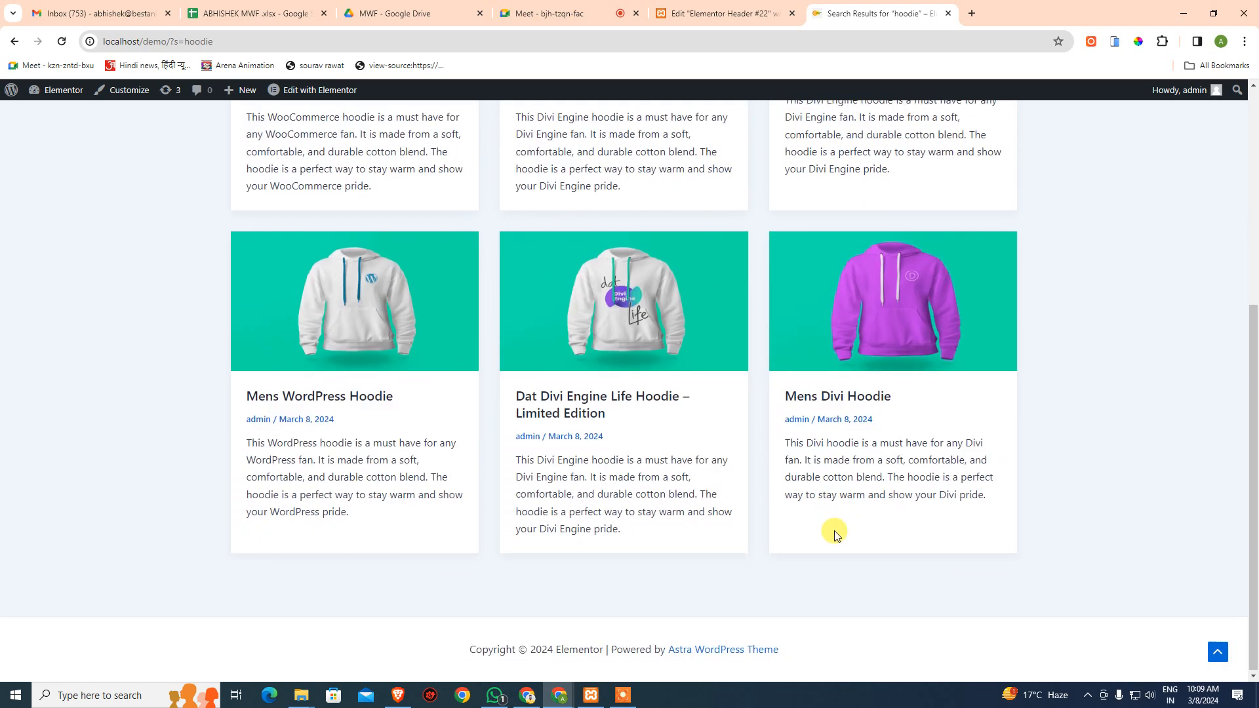
scroll(835, 531, "up", 5)
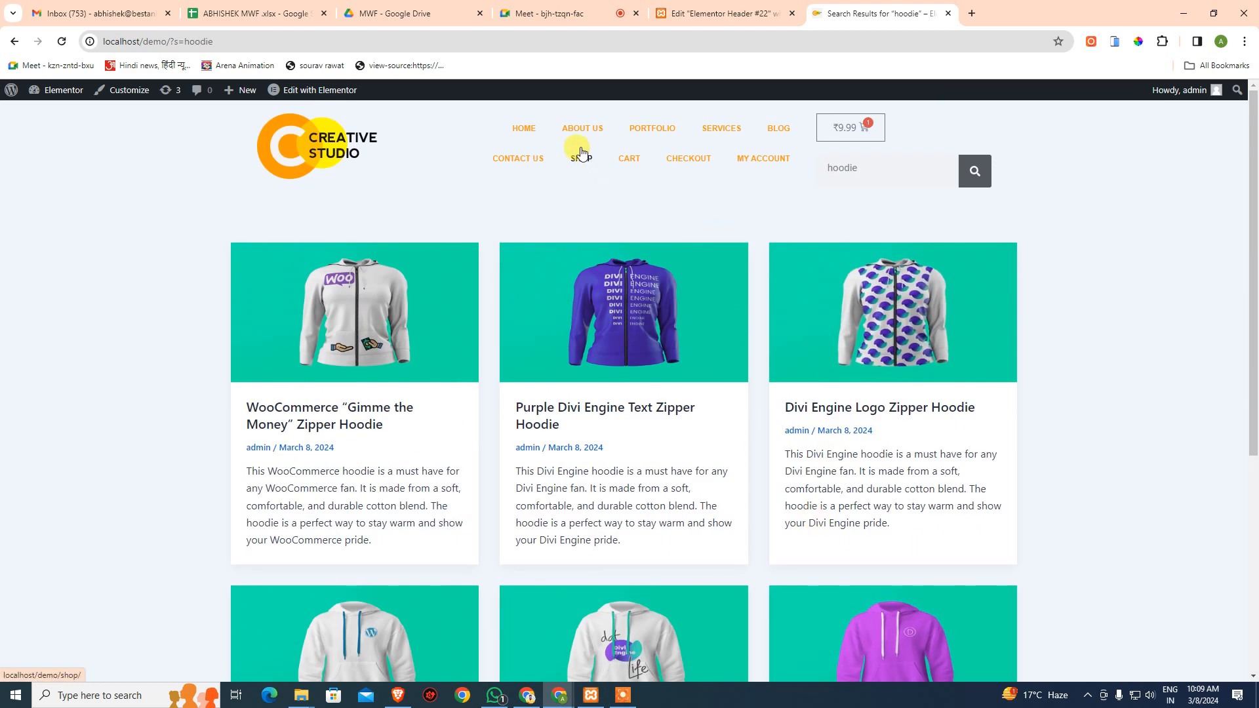
left_click(531, 130)
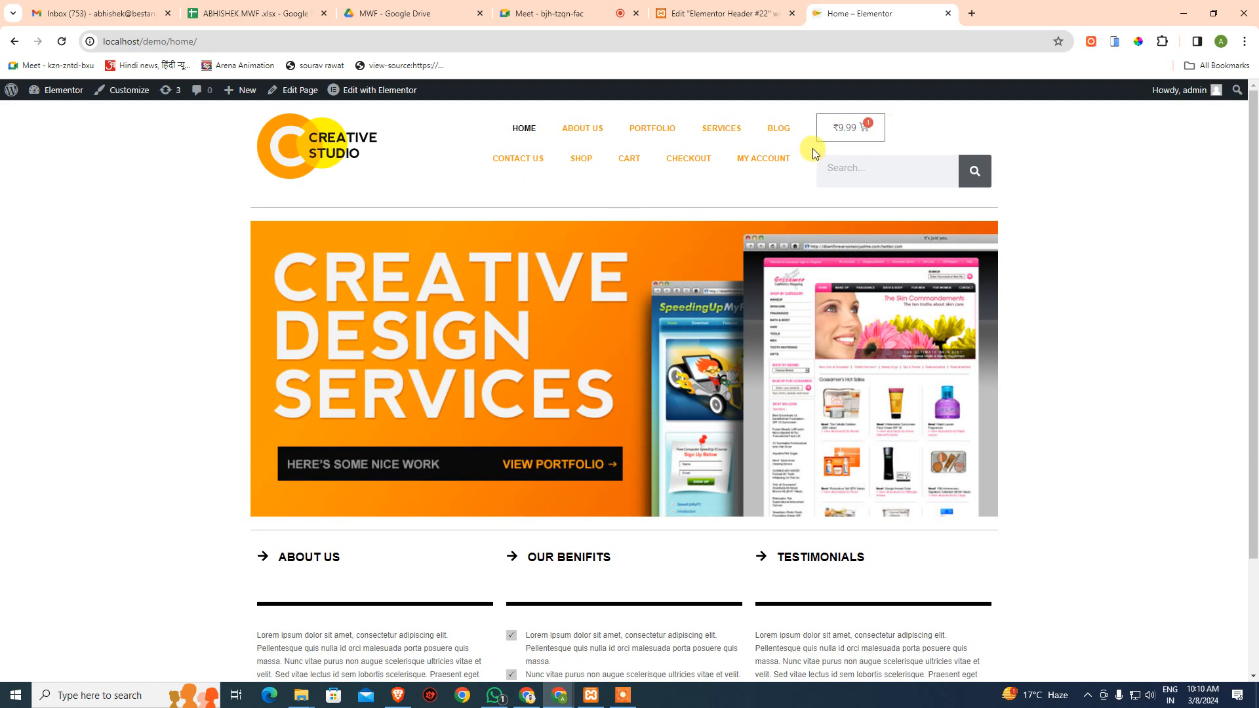
- Back in the Header #22 editor, deselect the Search Form and browse the full widget list
left_click(672, 10)
left_click(642, 387)
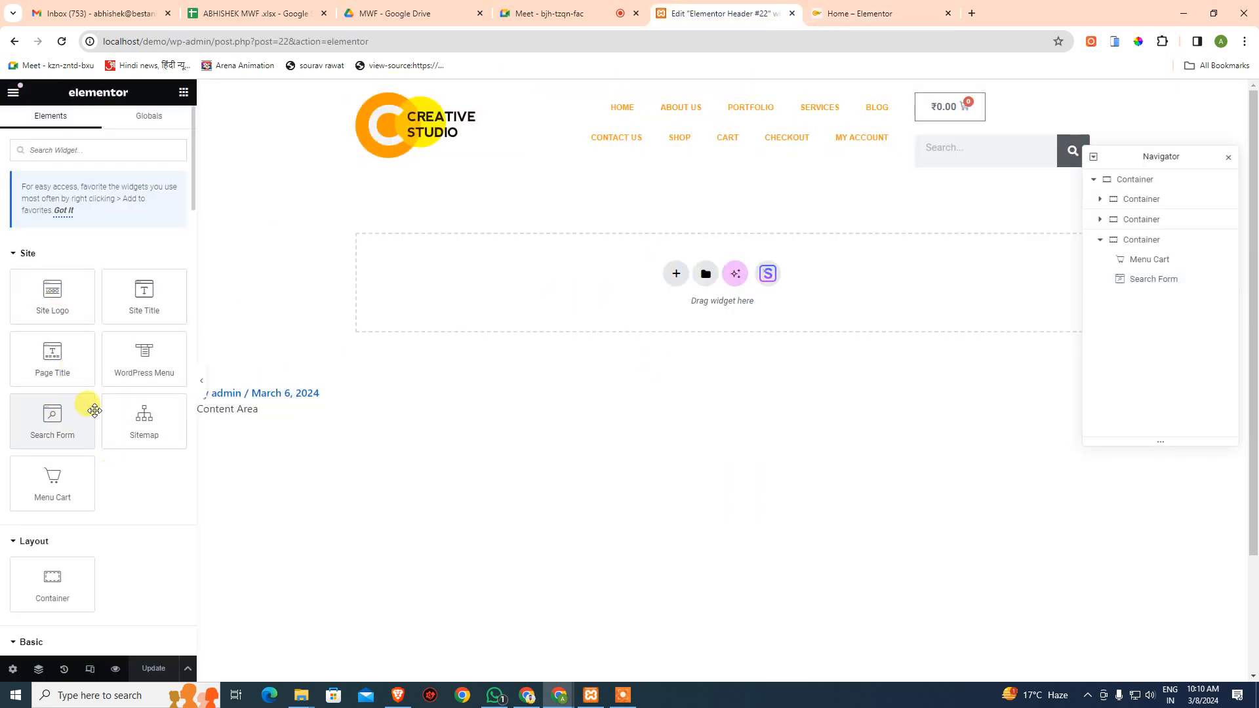
scroll(402, 402, "down", 3)
scroll(62, 470, "down", 4)
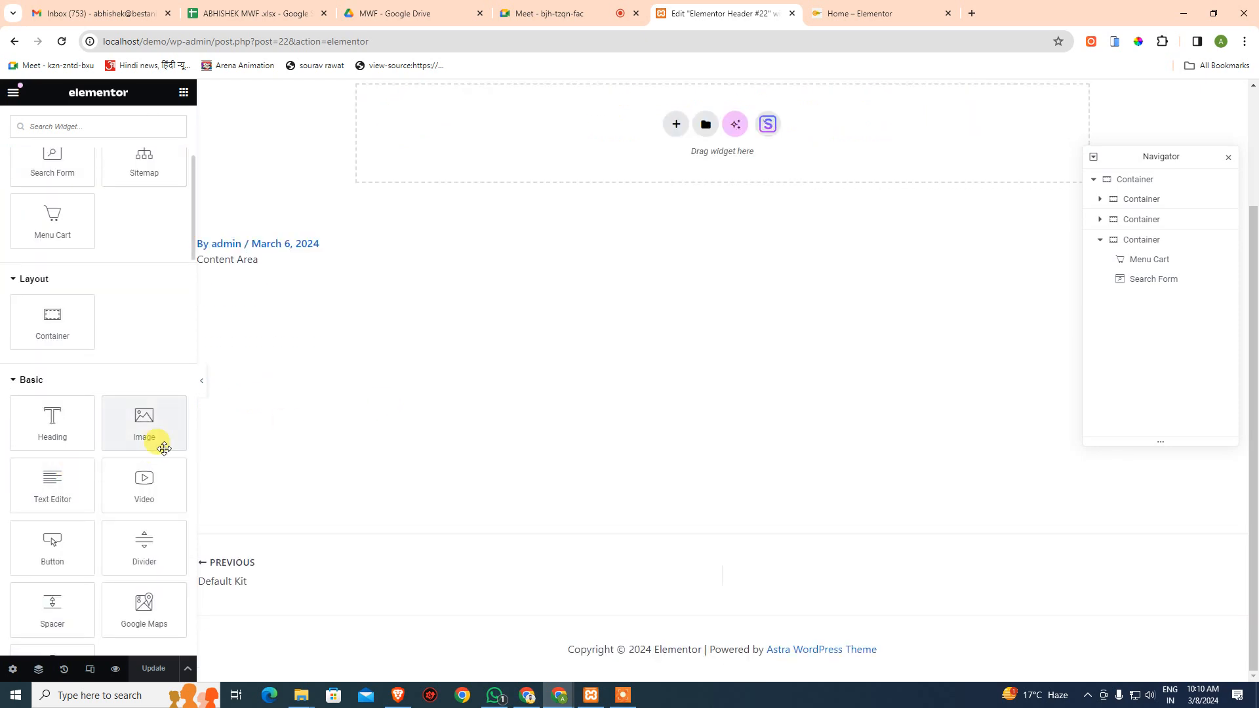
scroll(158, 452, "down", 8)
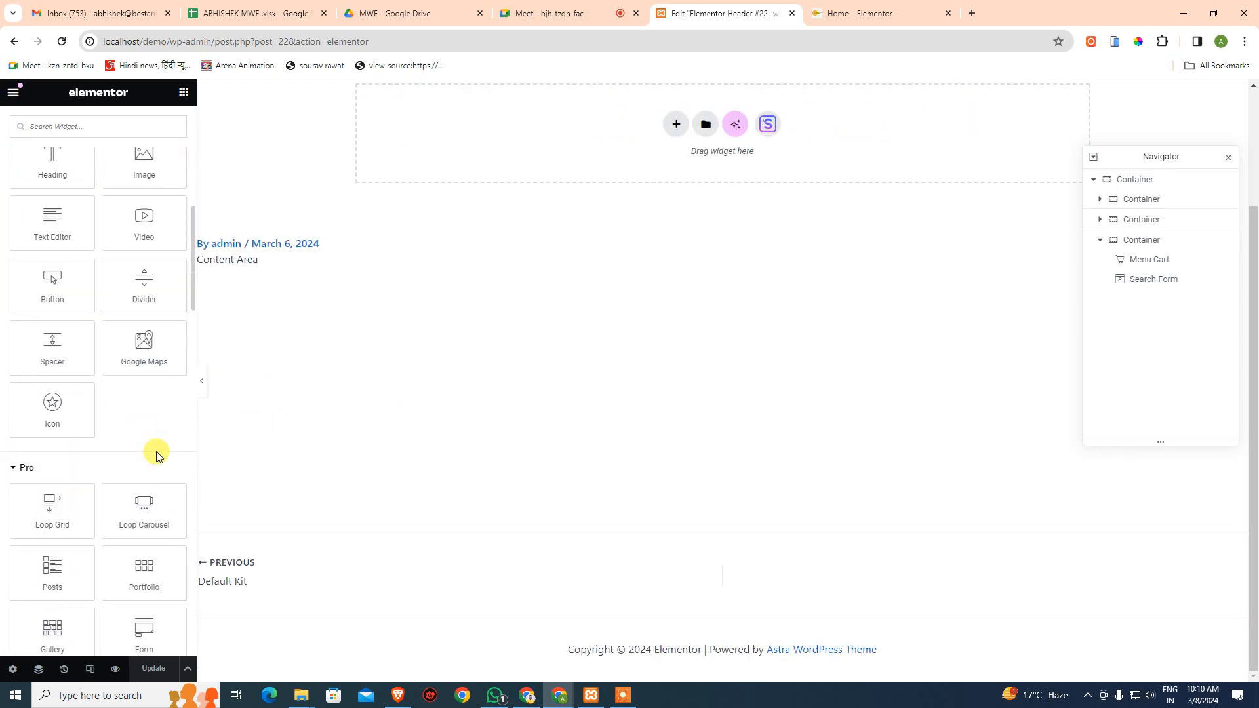
scroll(131, 469, "down", 6)
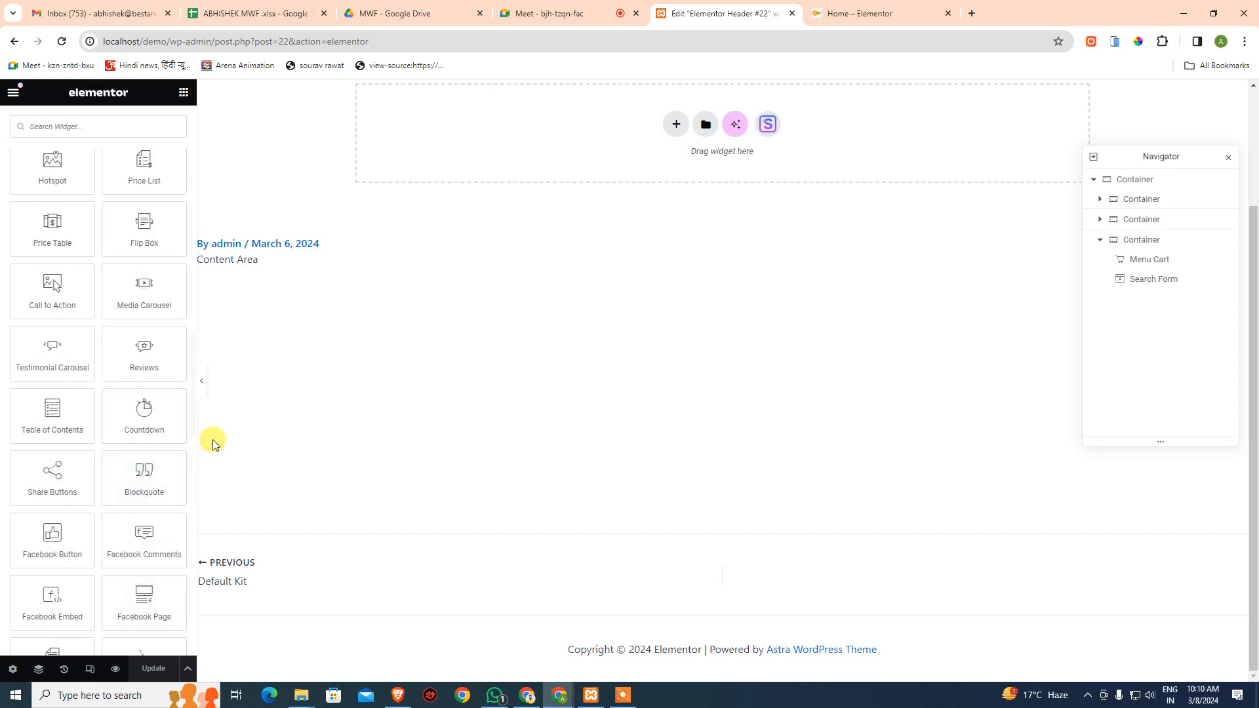
scroll(140, 452, "down", 7)
scroll(150, 459, "down", 6)
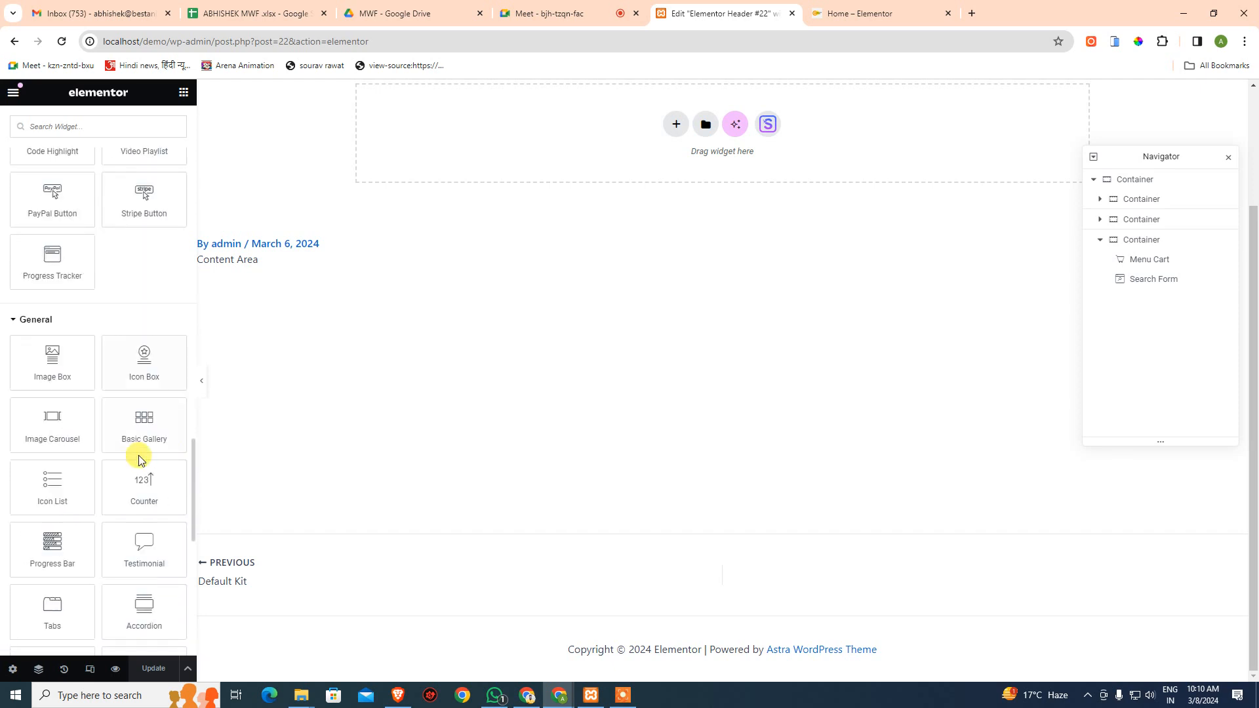
scroll(133, 453, "up", 5)
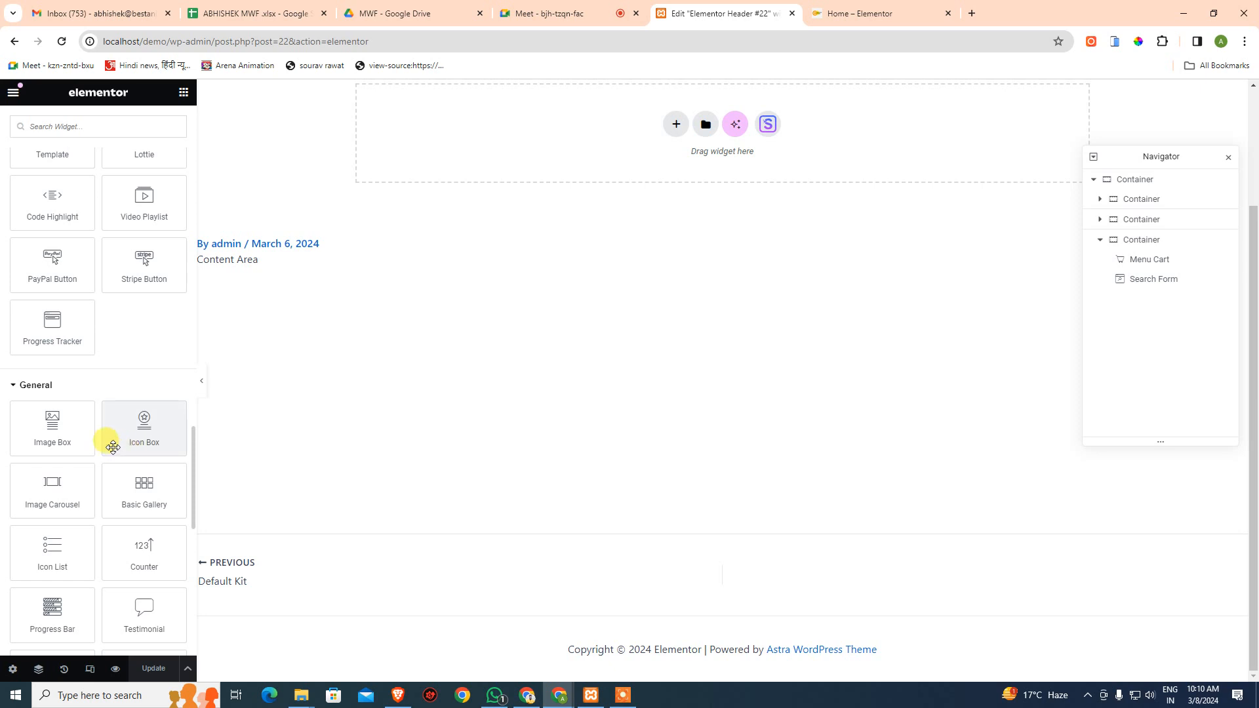
scroll(113, 447, "up", 10)
scroll(88, 446, "down", 2)
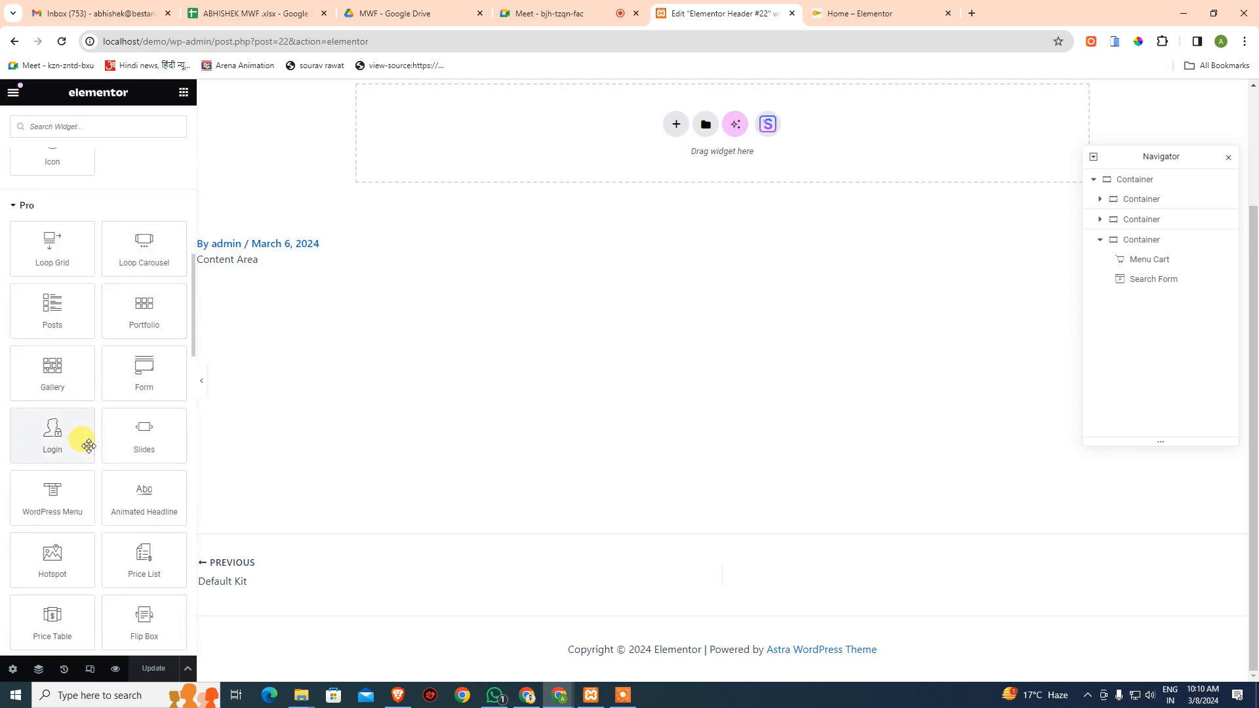
scroll(79, 433, "up", 3)
- Collapse the Site, Layout, Basic, General and WooCommerce categories, leaving only Pro expanded
left_click(14, 401)
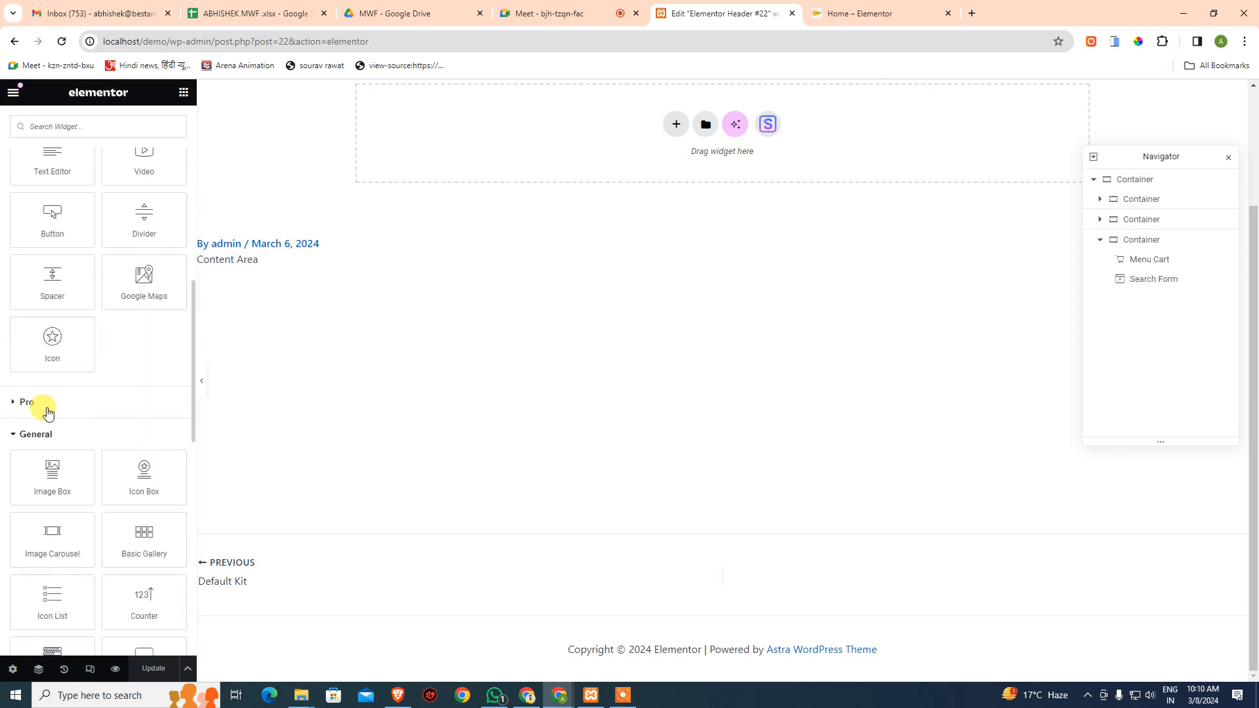
scroll(50, 431, "down", 10)
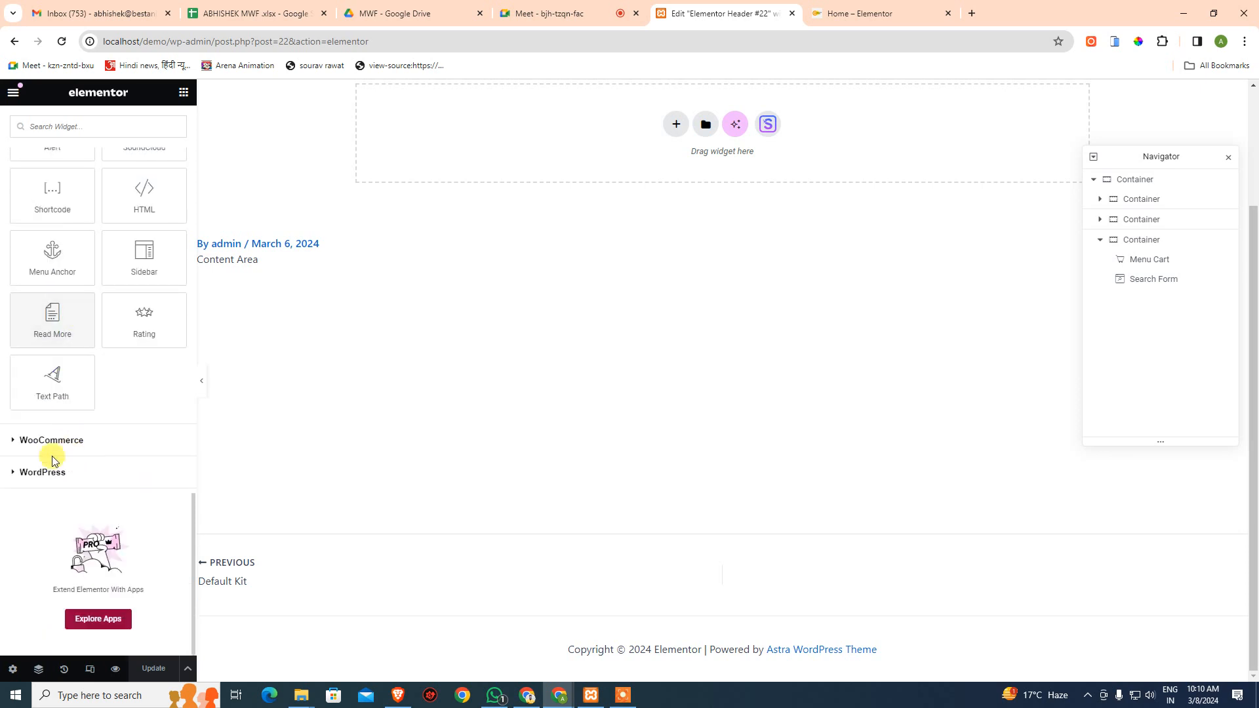
left_click(16, 441)
scroll(85, 450, "down", 3)
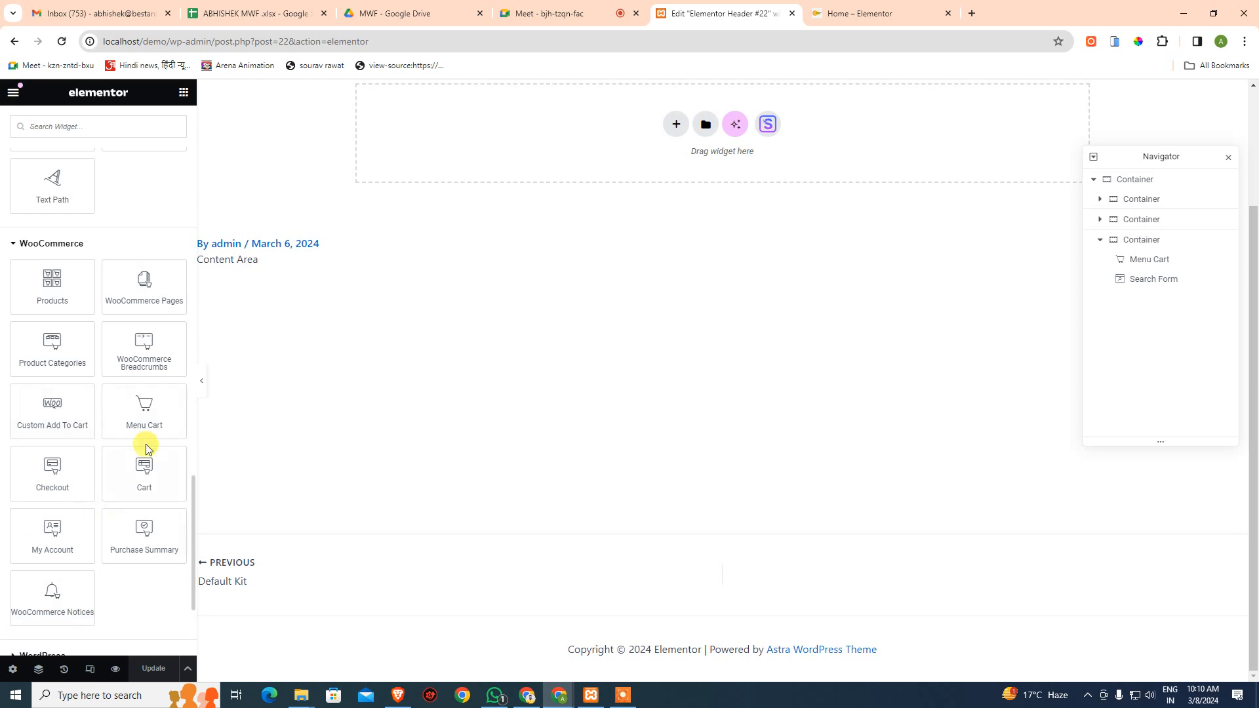
scroll(141, 436, "up", 4)
left_click(53, 505)
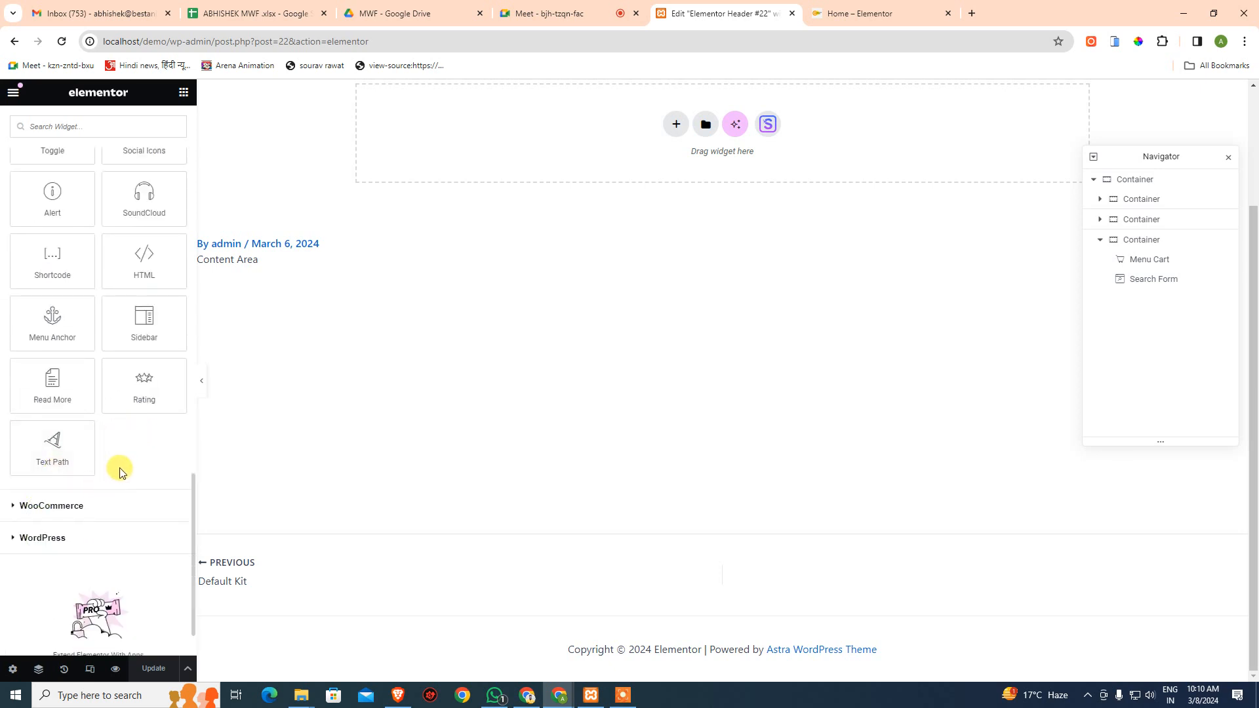
scroll(138, 503, "up", 7)
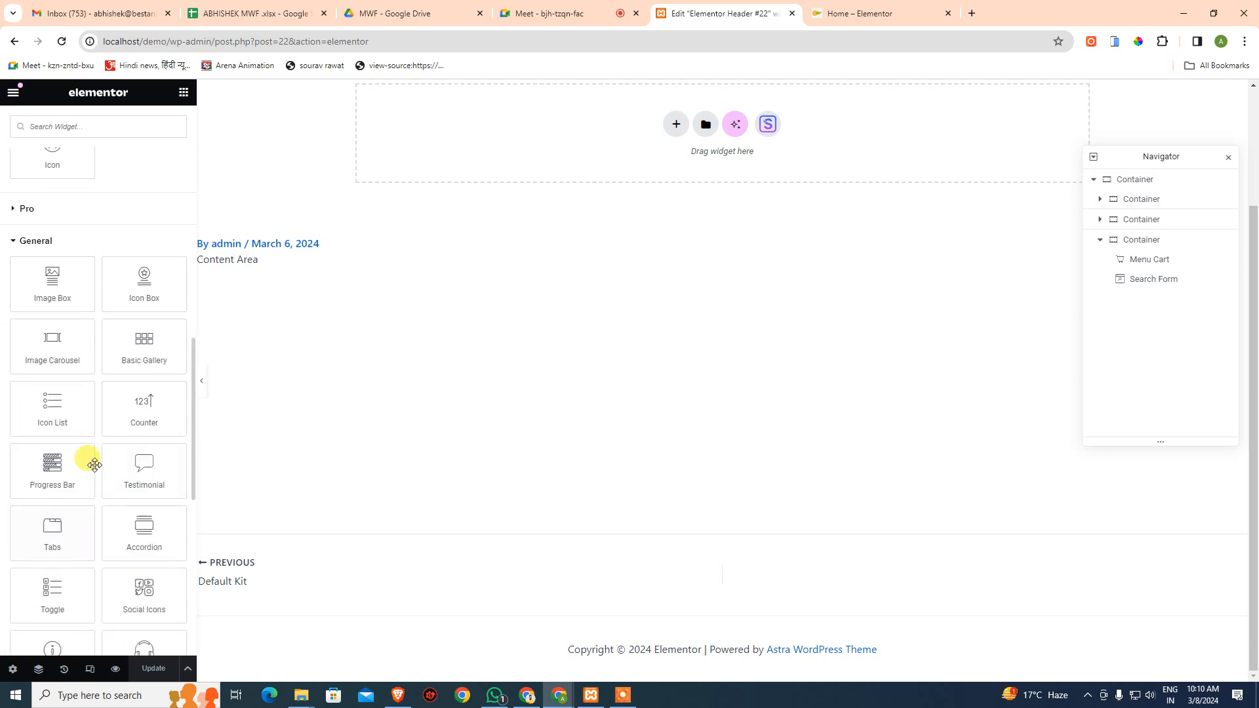
left_click(23, 240)
scroll(40, 197, "up", 10)
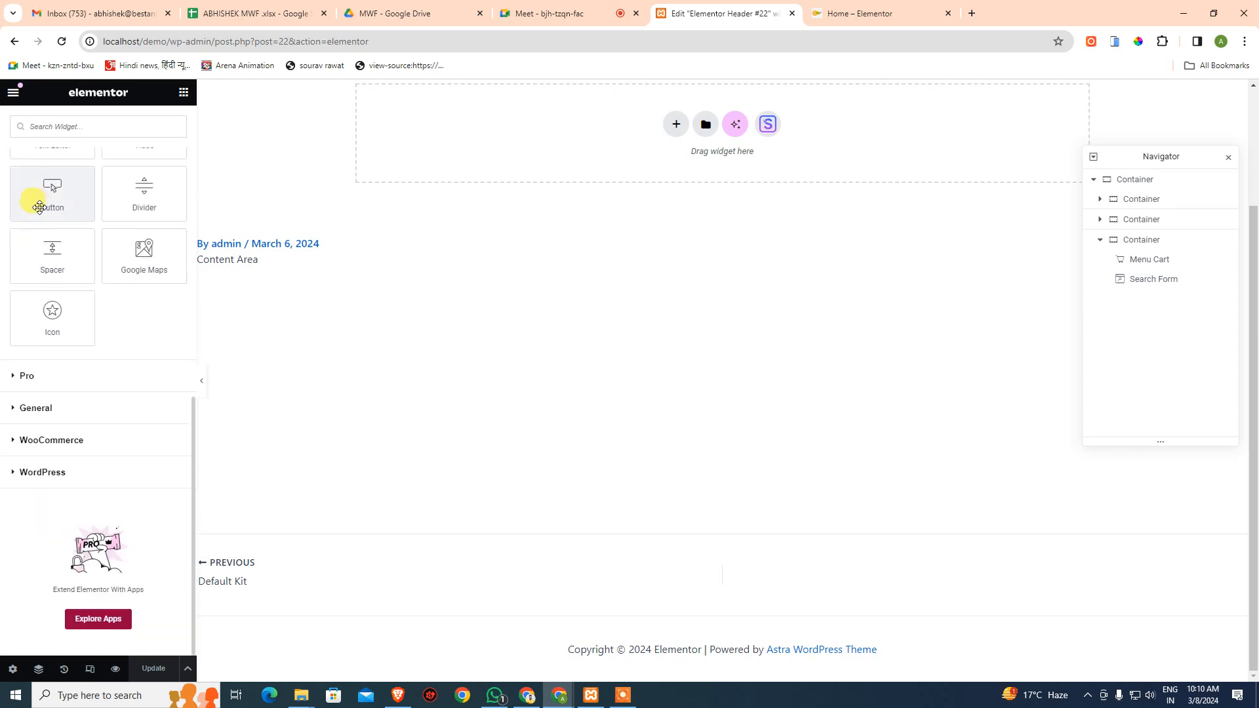
left_click(37, 448)
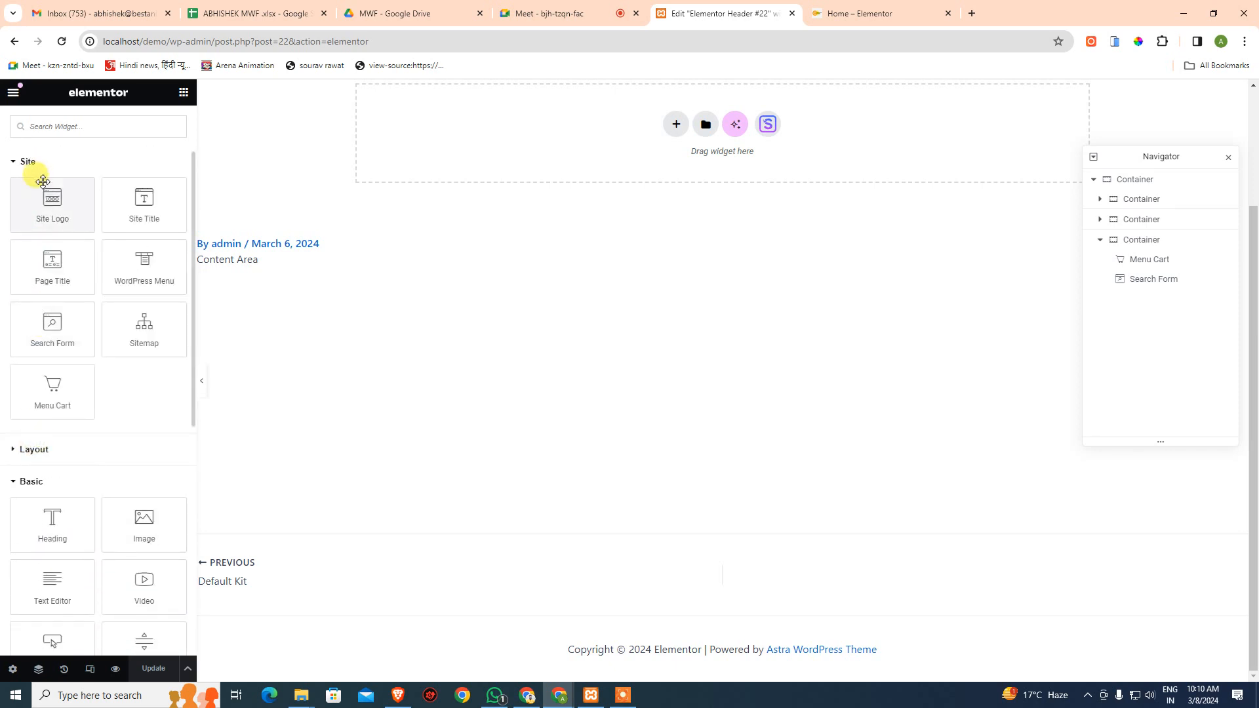
left_click(27, 161)
left_click(23, 226)
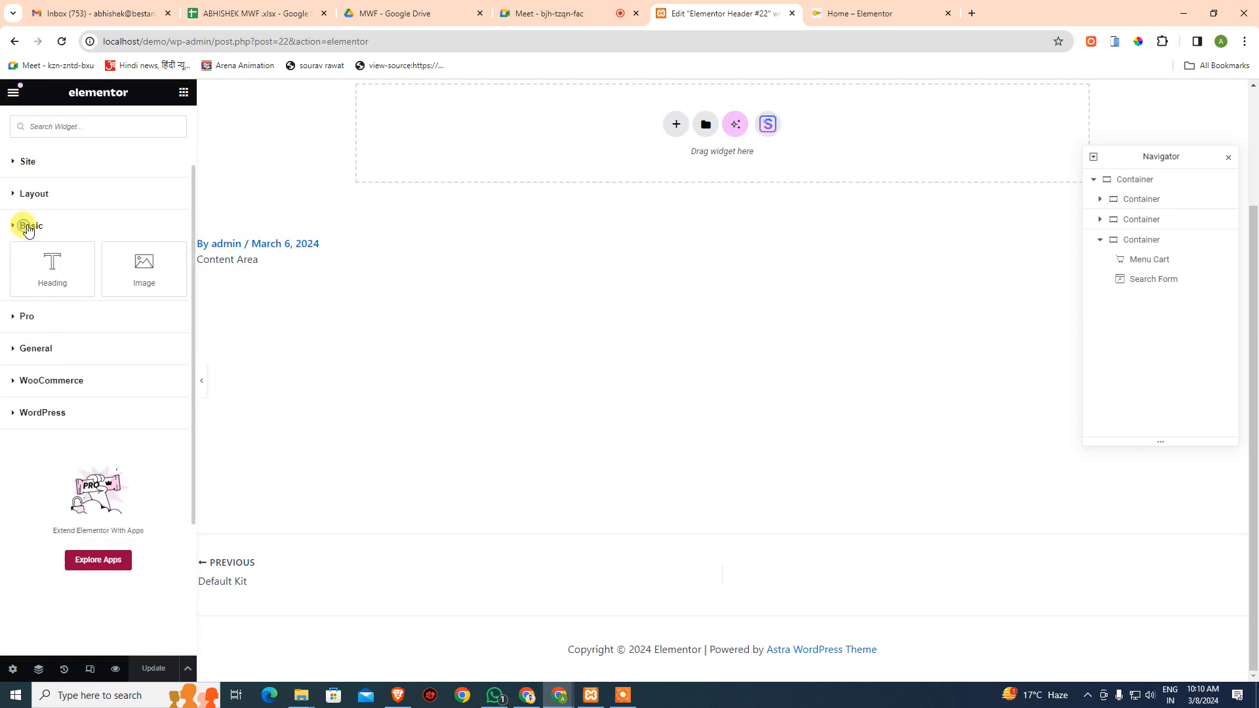
left_click(55, 353)
scroll(56, 356, "down", 2)
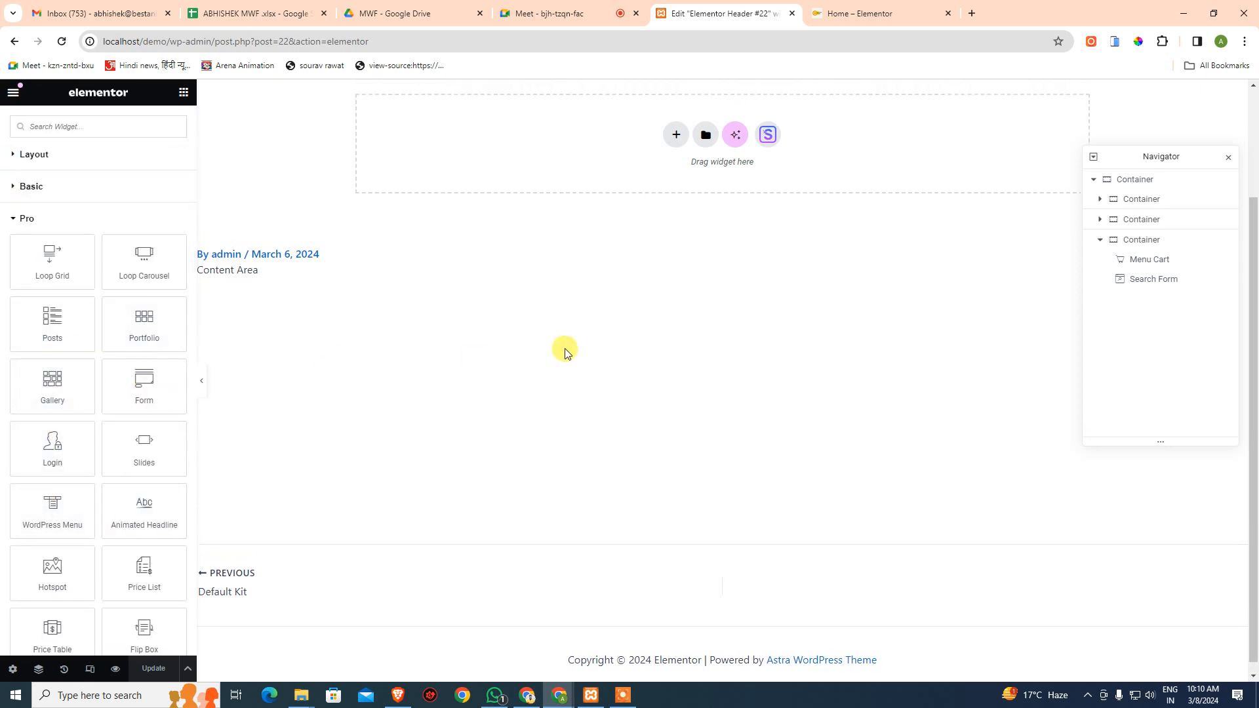
scroll(564, 351, "up", 2)
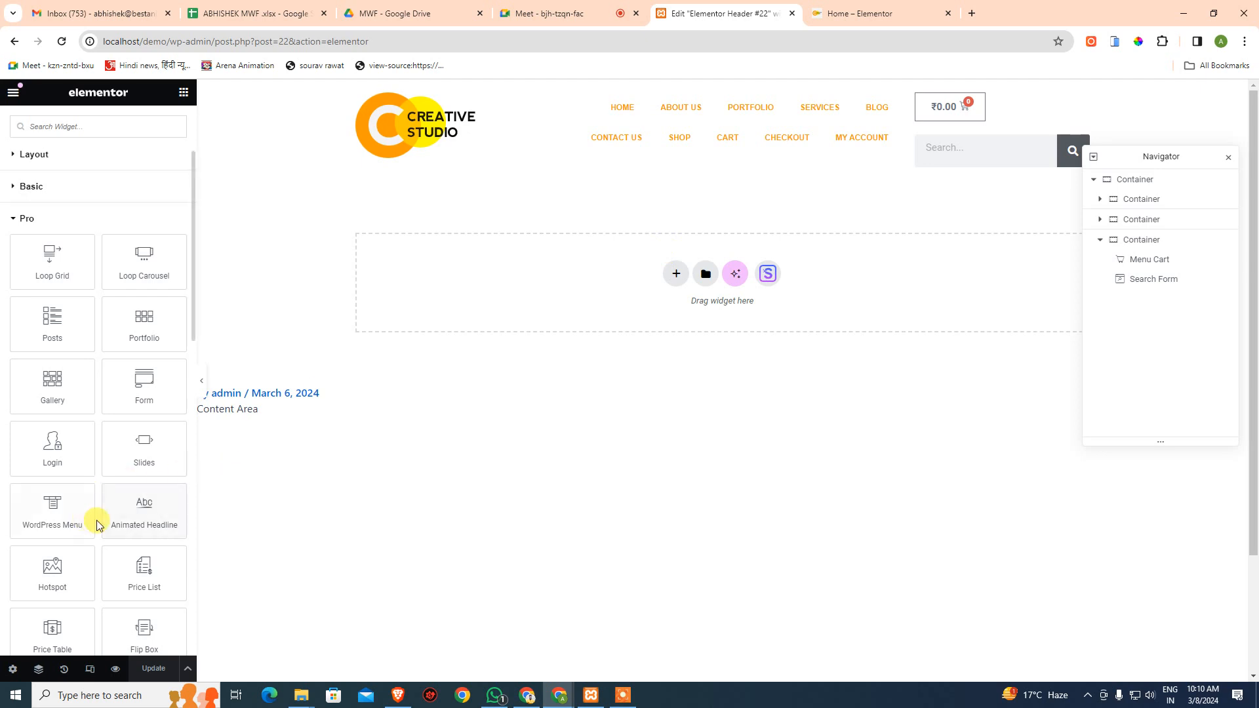
- Drop the Pro Login widget below the Search Form in Header #22 and view the live Home page
left_click_drag(55, 444, 1009, 167)
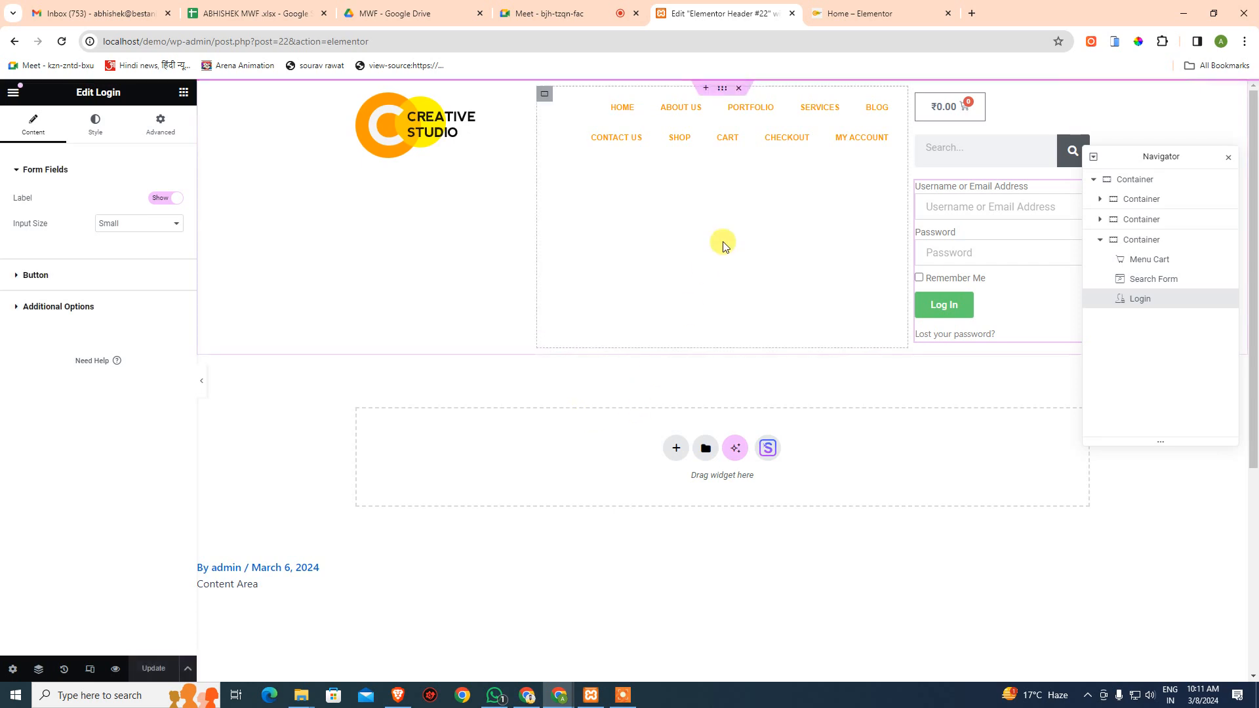
left_click(855, 13)
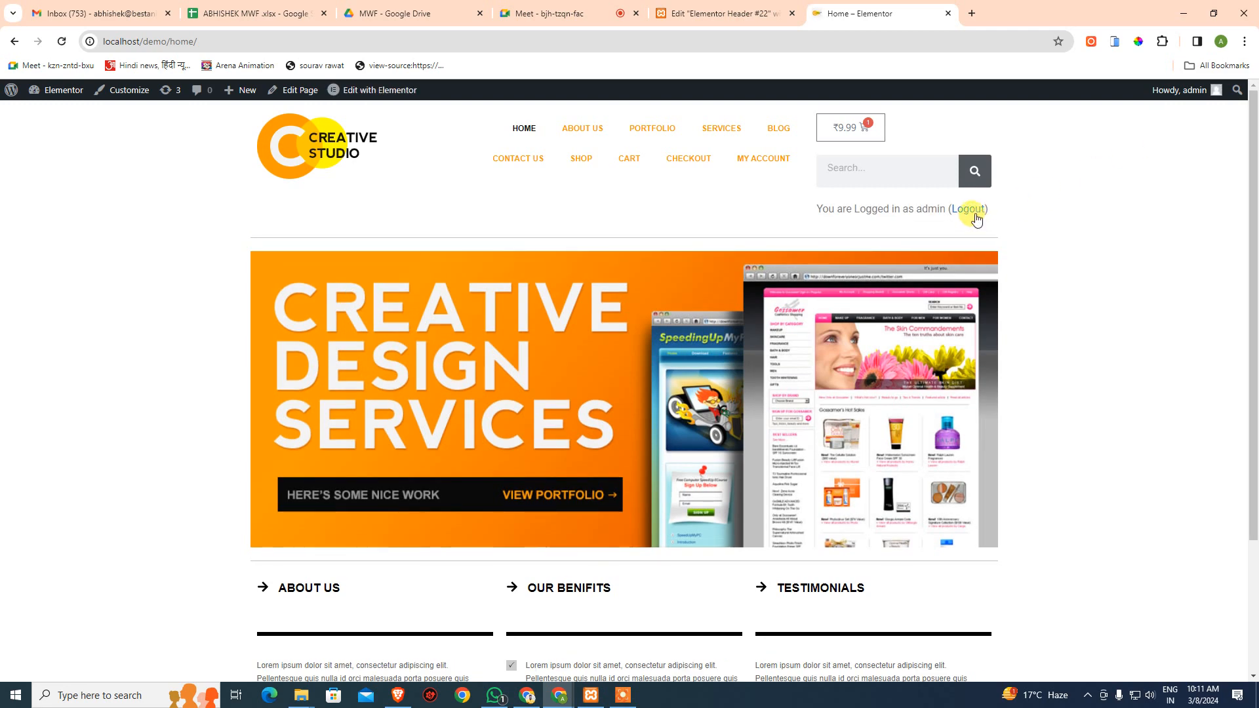
- Log out in a new tab, begin entering the username in the header login form, then show the desktop
left_click(977, 210)
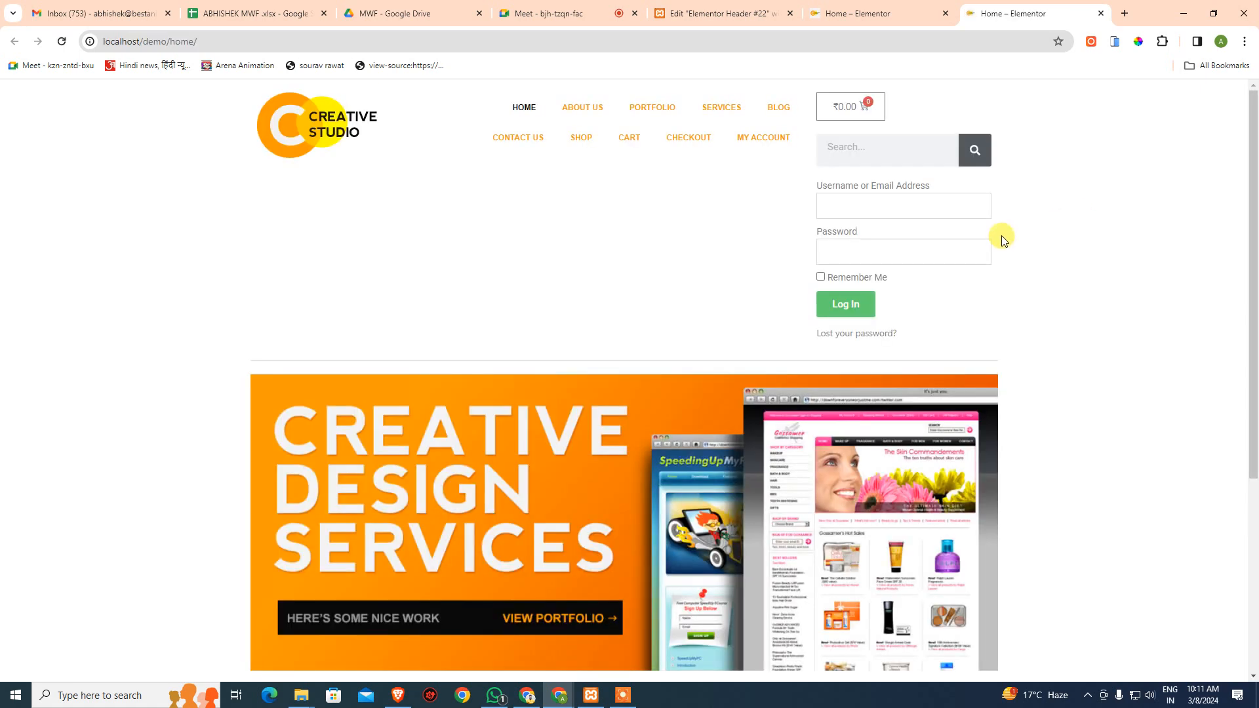
left_click(953, 205)
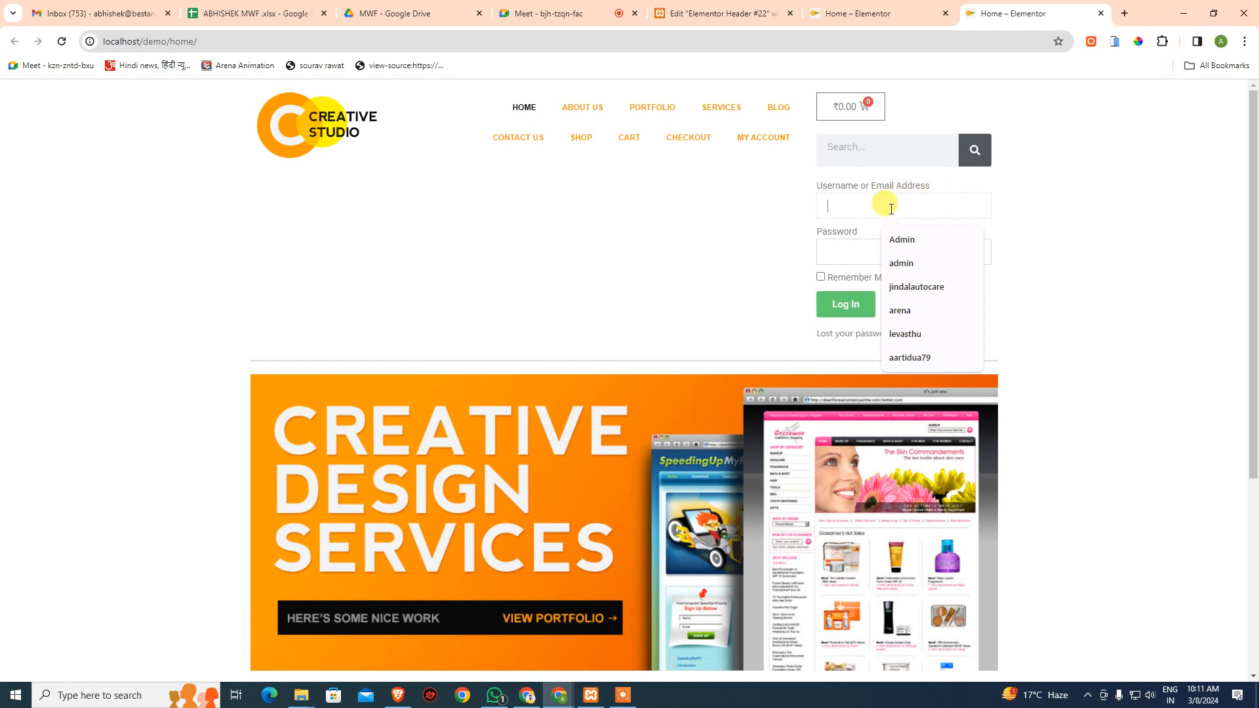
type("admin")
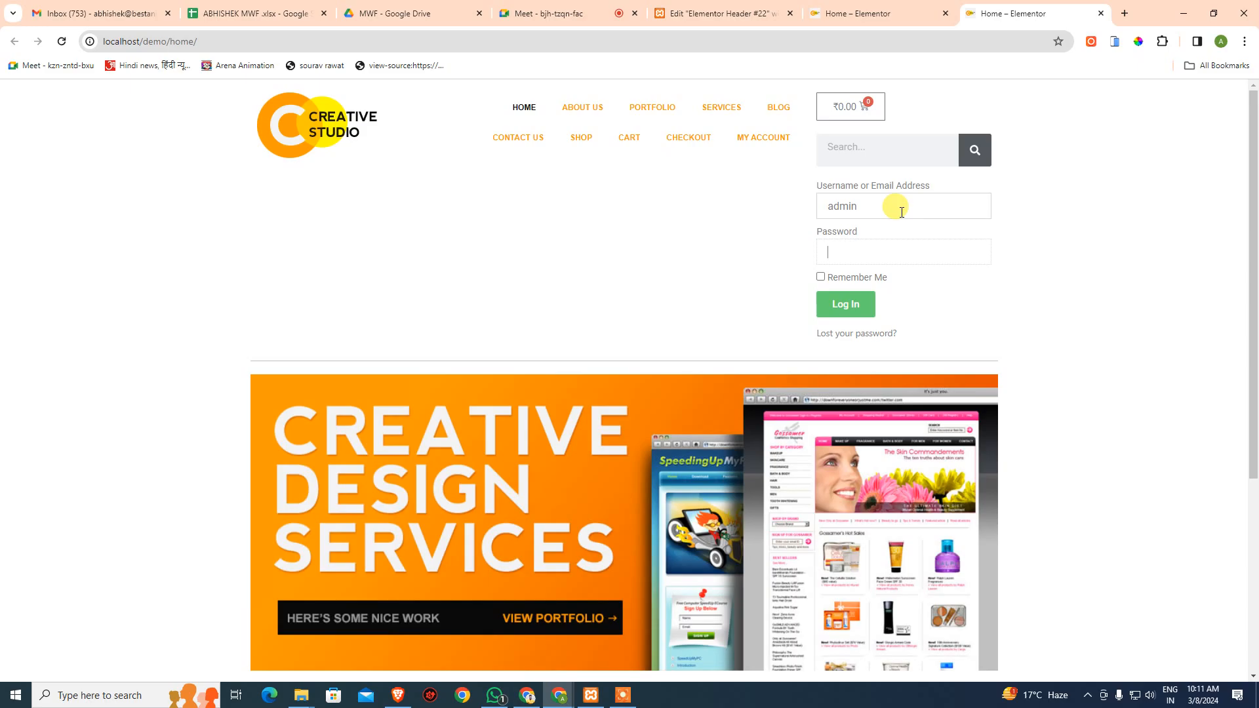
key("super+d")
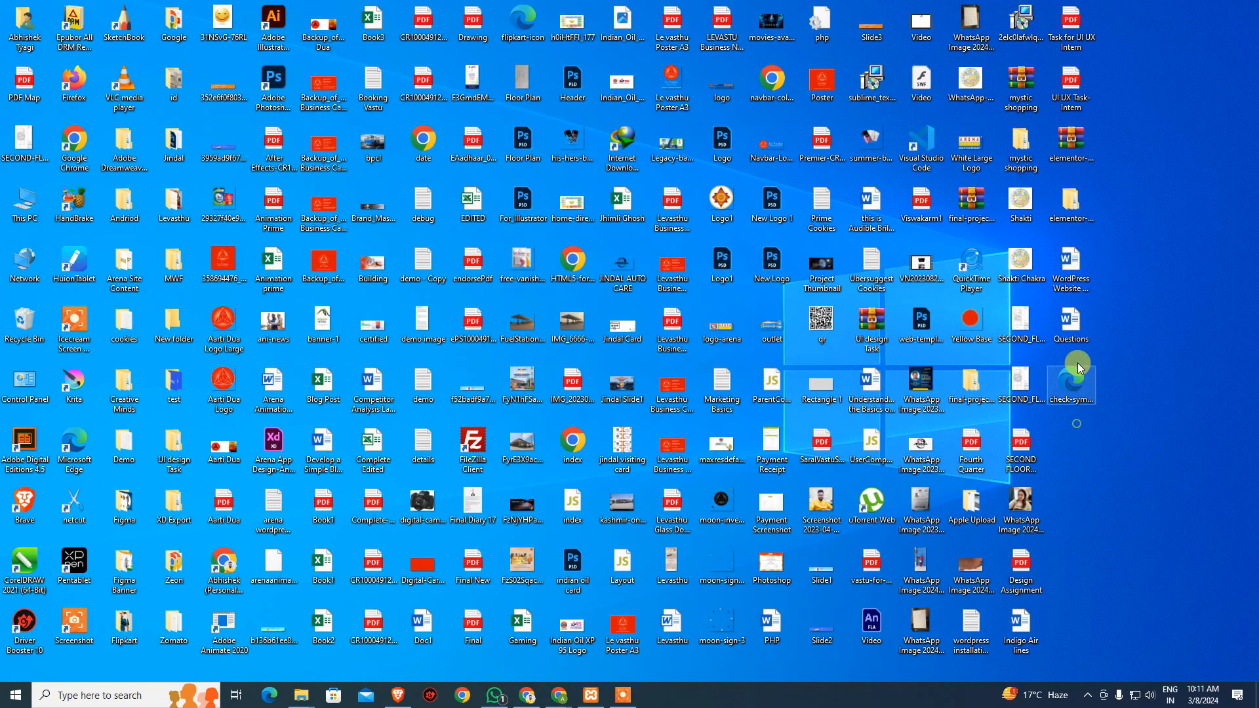
- Open the WordPress installation notes in Notepad, select the demo site's password, and return to Chrome
double_click(971, 624)
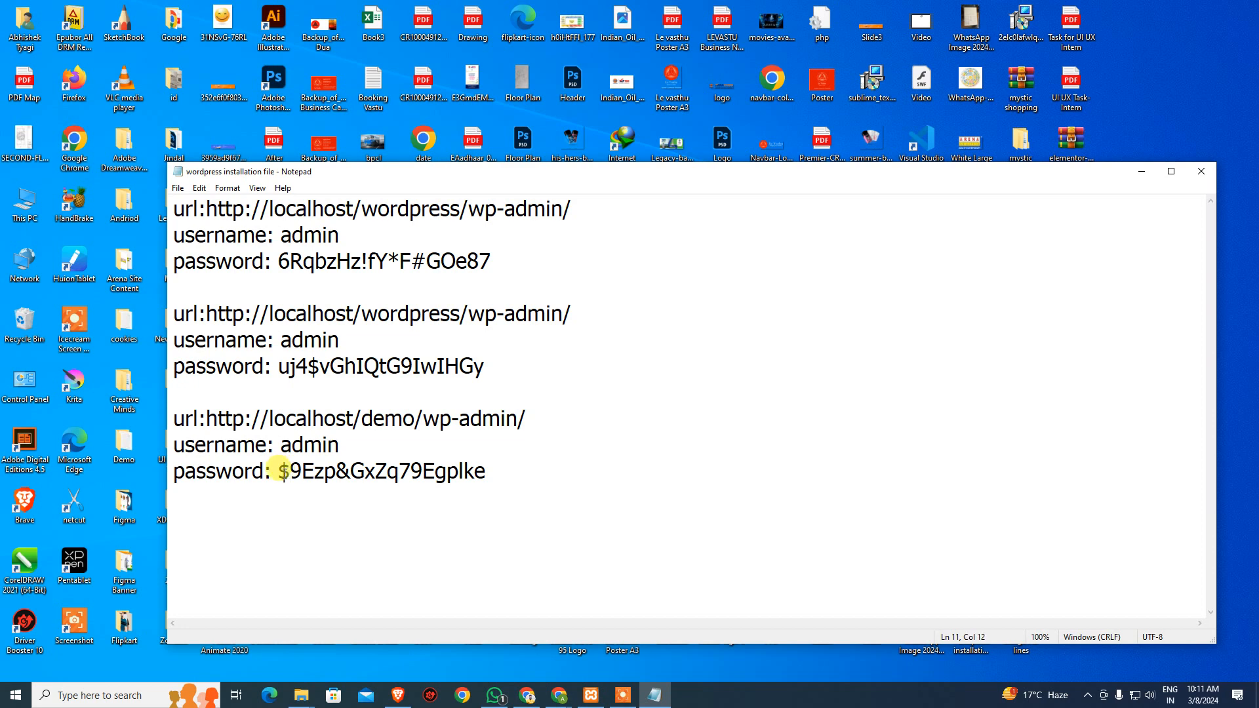
left_click_drag(281, 471, 695, 471)
key("alt+Tab")
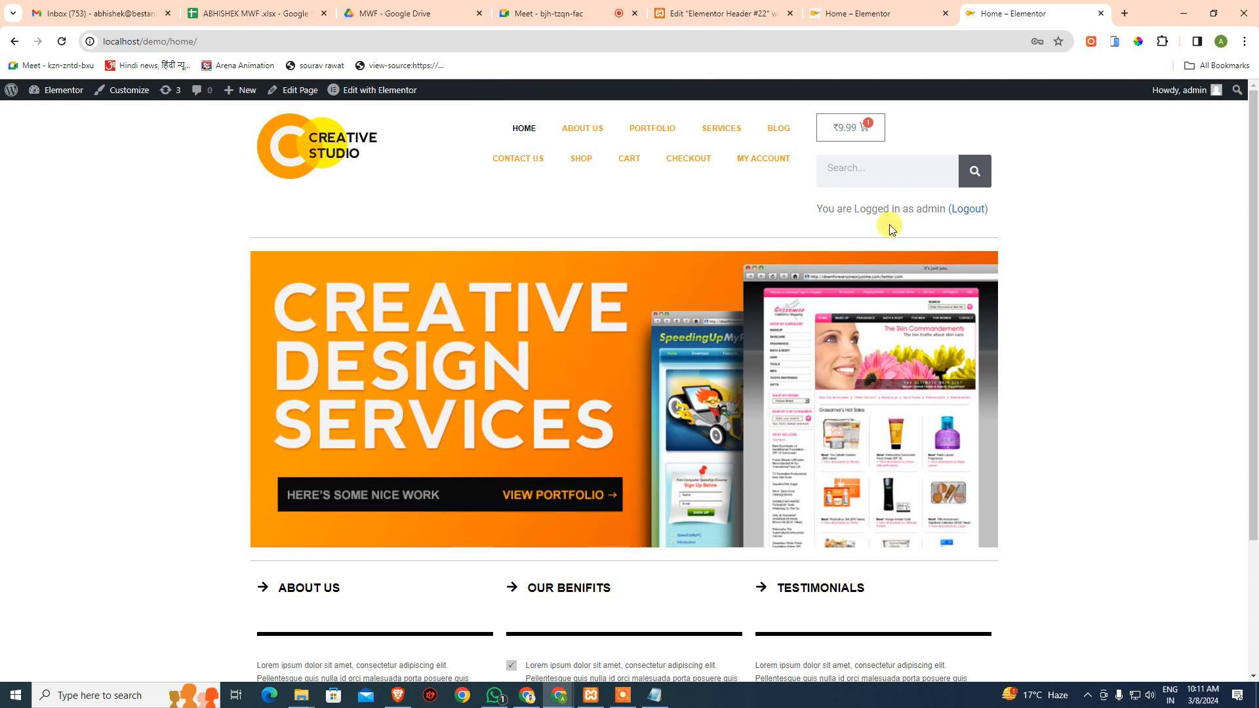
- Check the logged-in Home page in the earlier browser tab
scroll(890, 224, "down", 3)
scroll(976, 207, "up", 3)
left_click(854, 7)
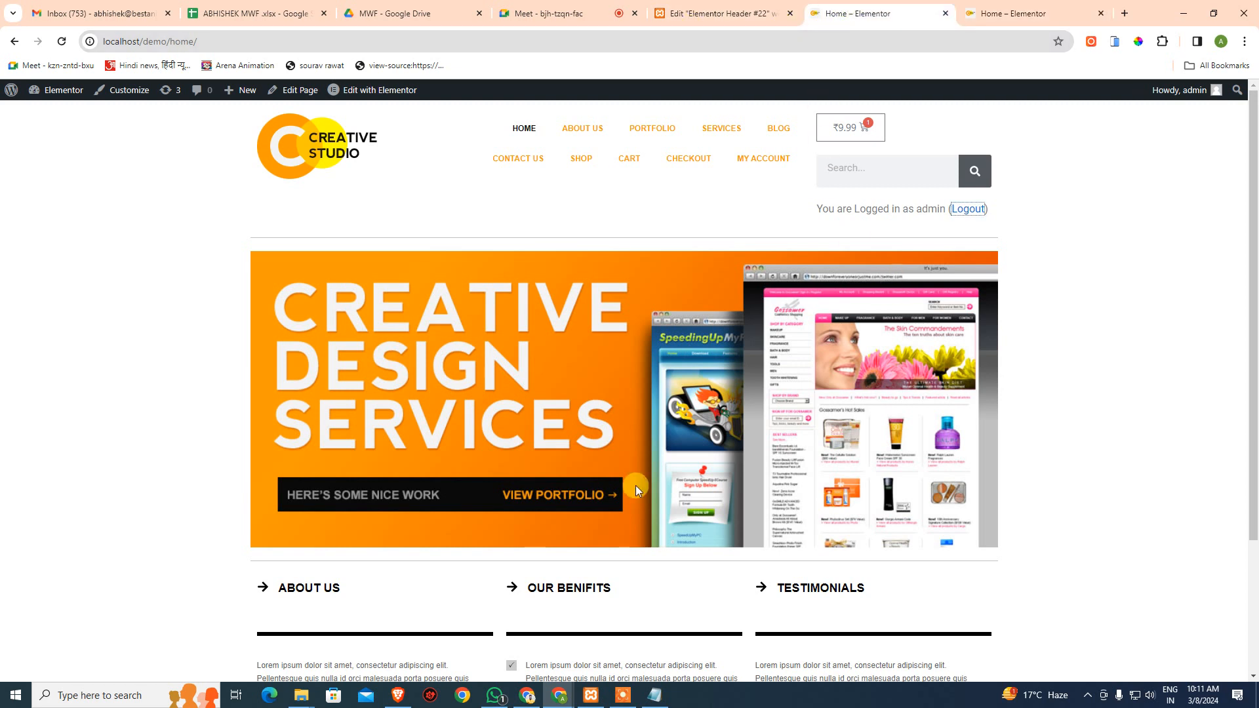
scroll(658, 317, "down", 3)
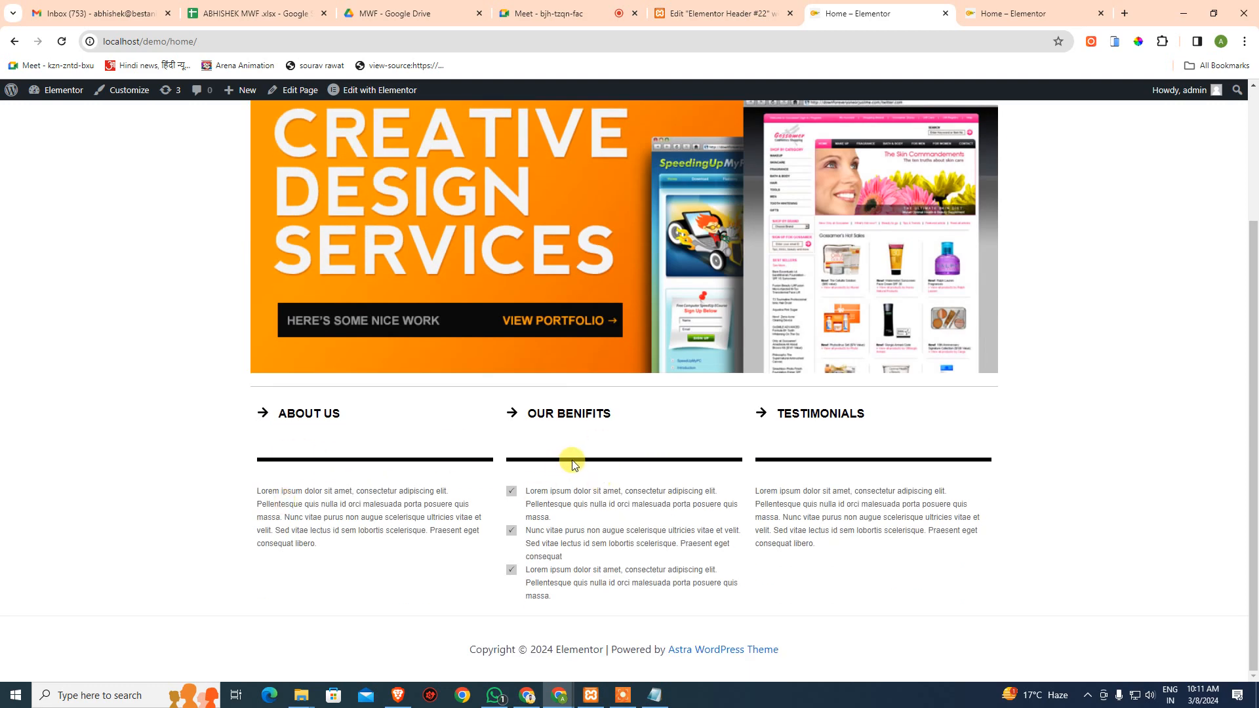
scroll(572, 465, "up", 3)
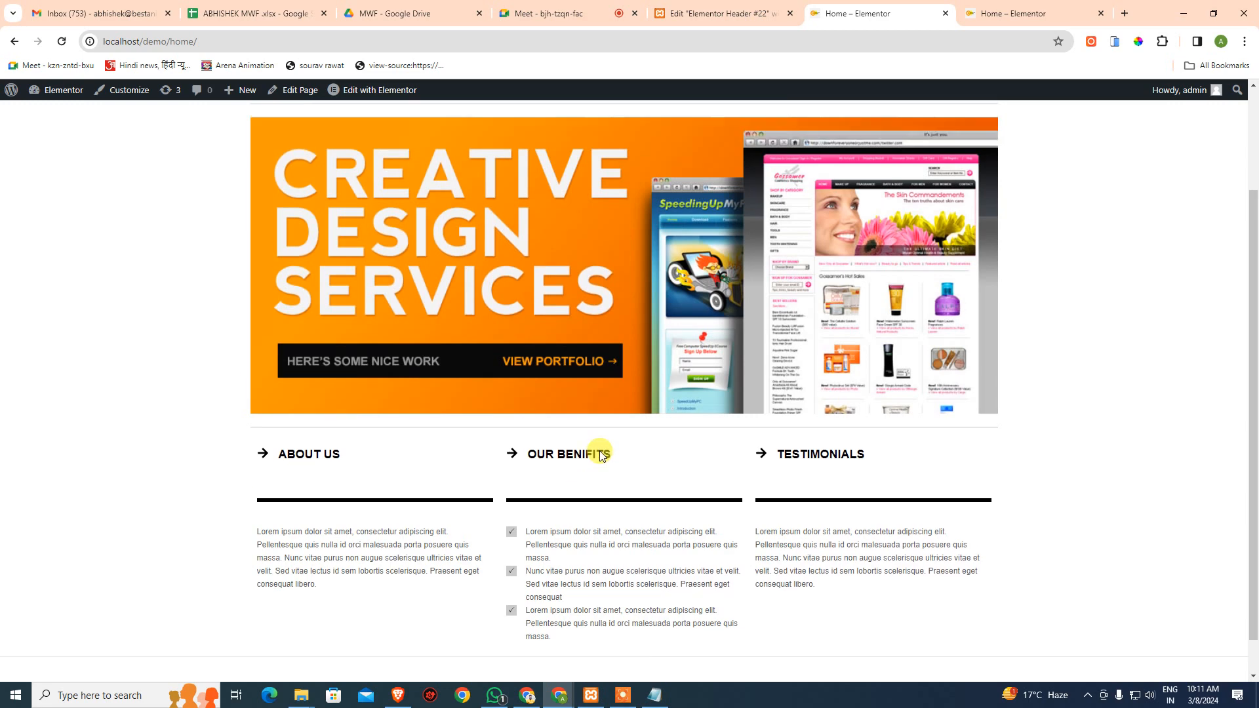
- Reload the Header #22 editor tab, confirming the reload despite unsaved changes
left_click(720, 13)
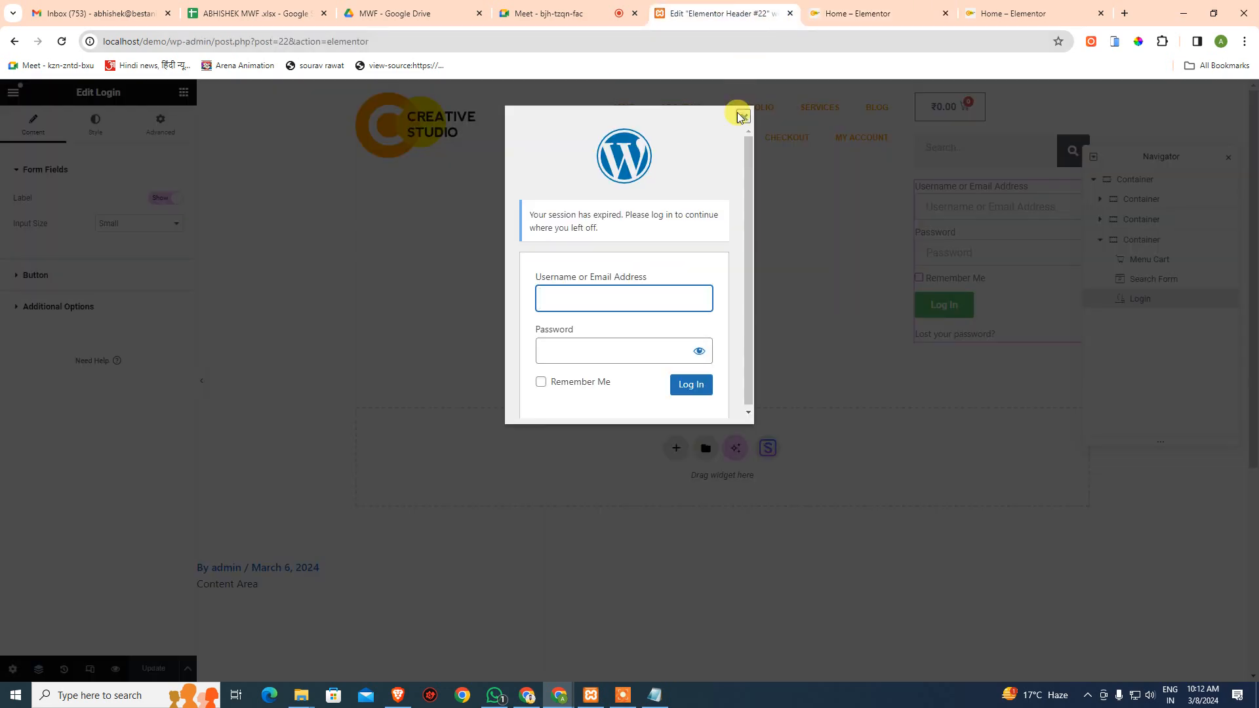
left_click(718, 43)
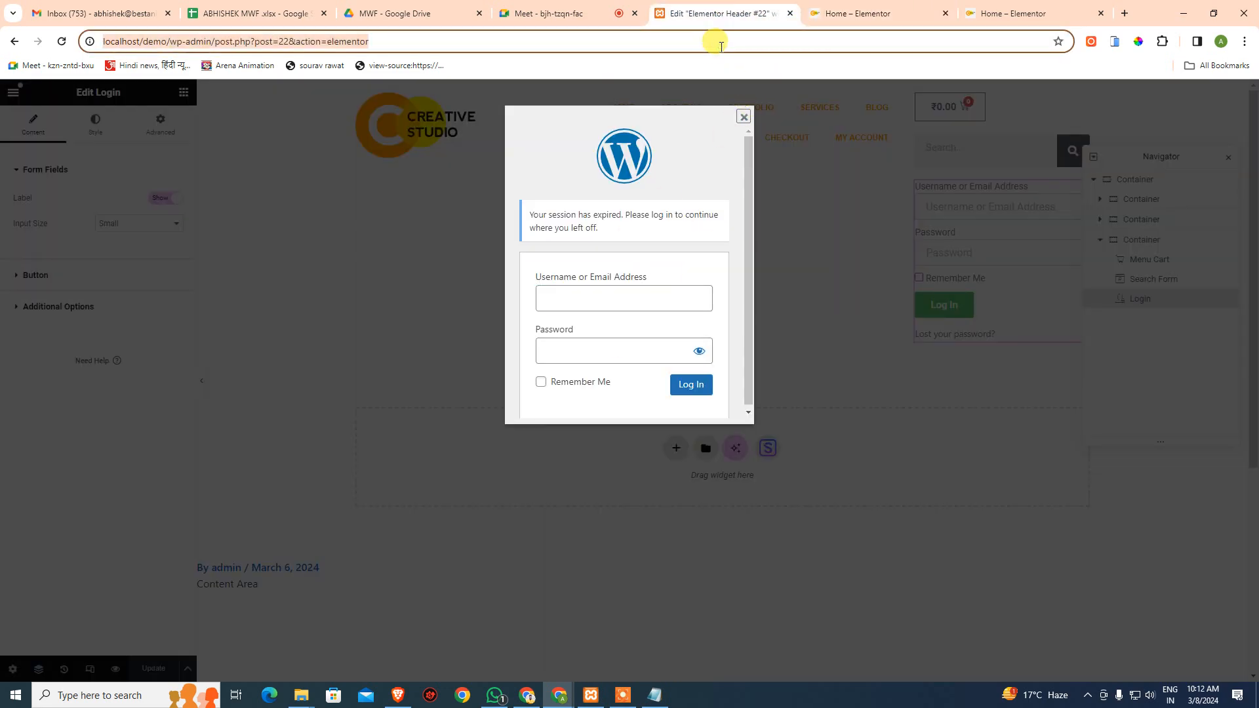
key("Return")
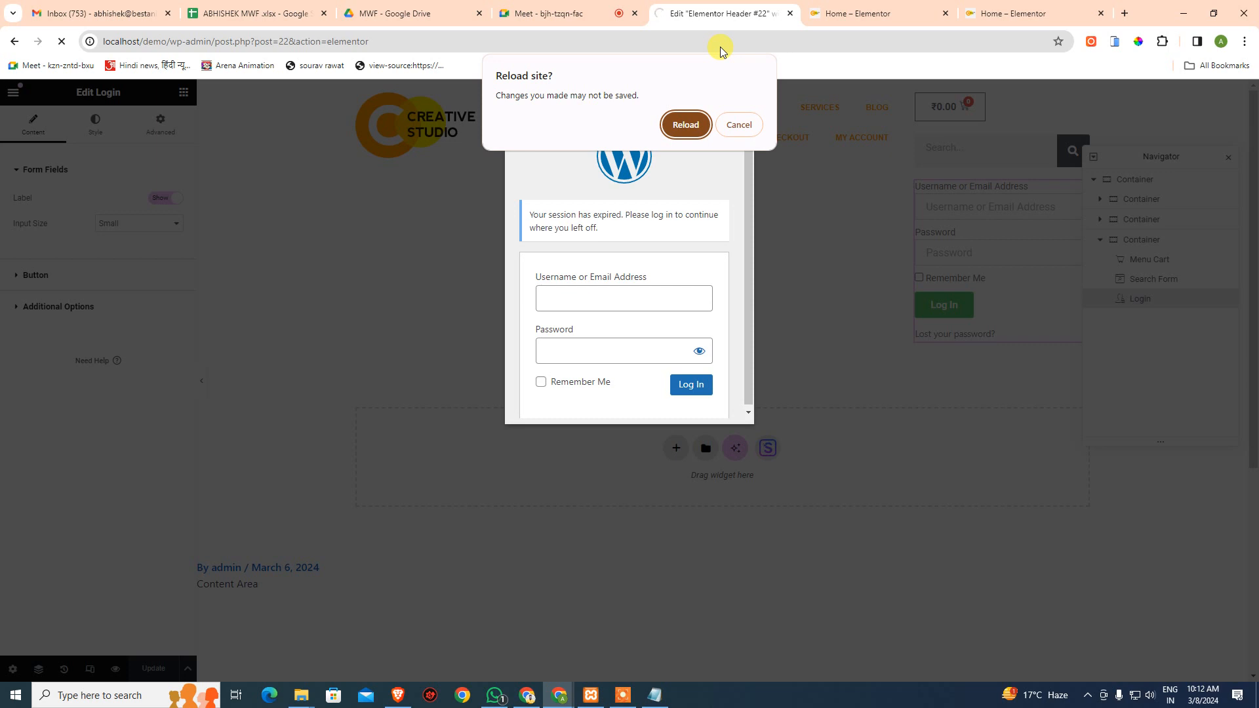
left_click(682, 124)
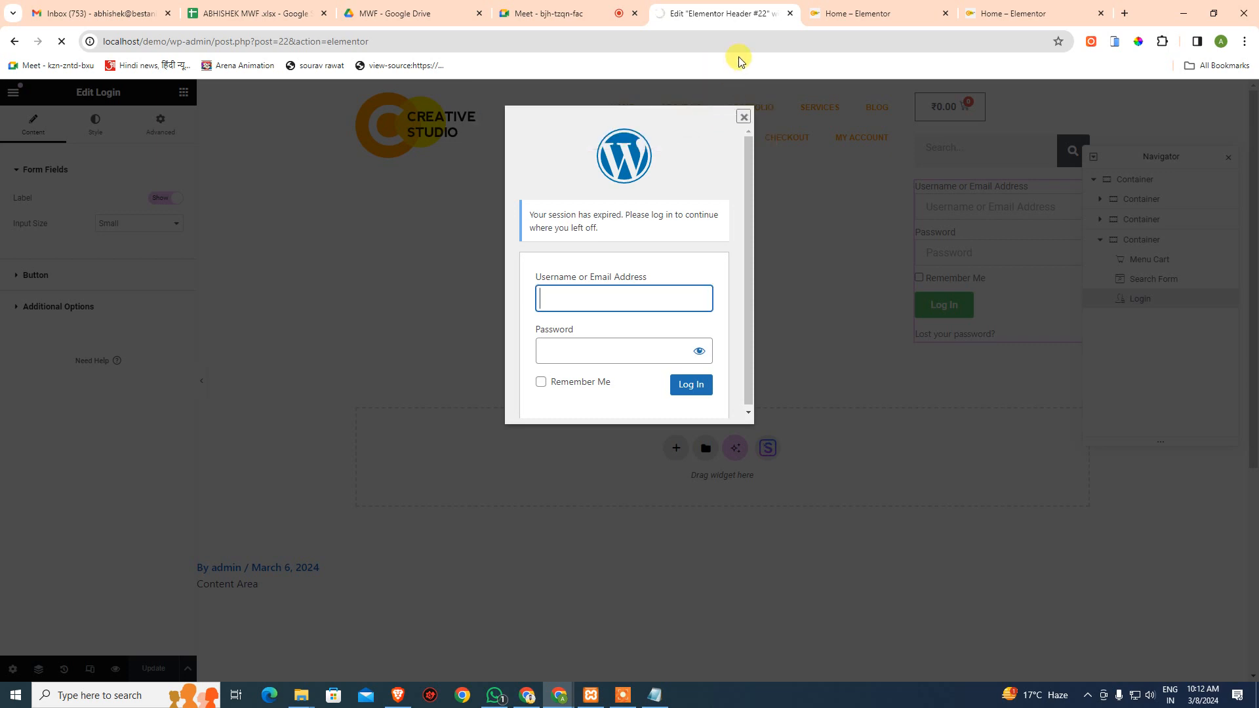
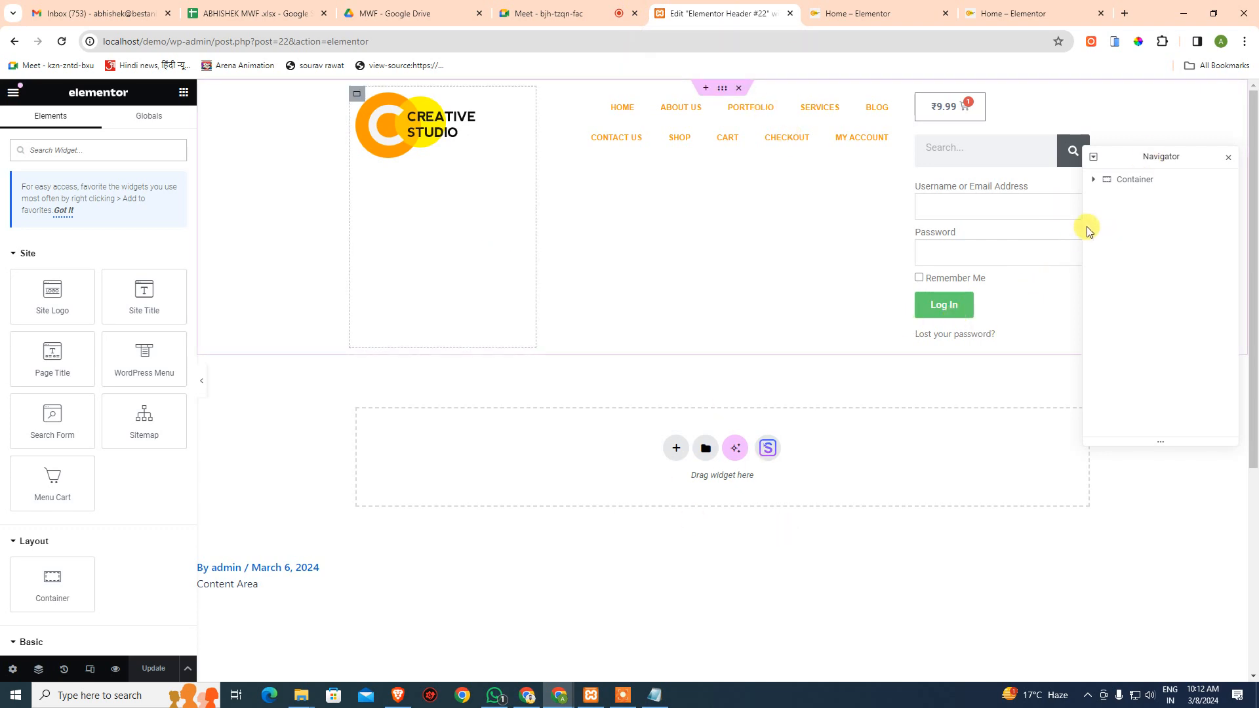
- In the Navigator, delete the Login form widget and the container holding the Menu Cart and search box
left_click(1094, 179)
left_click(1100, 240)
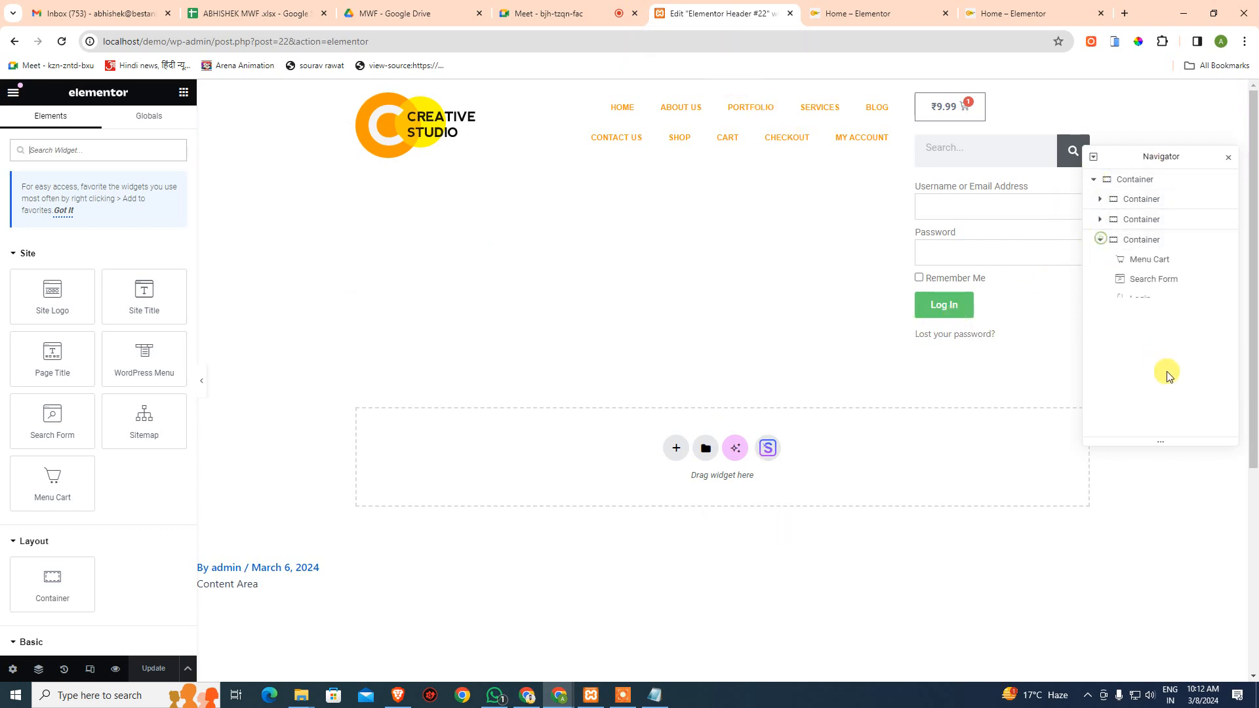
left_click(1142, 301)
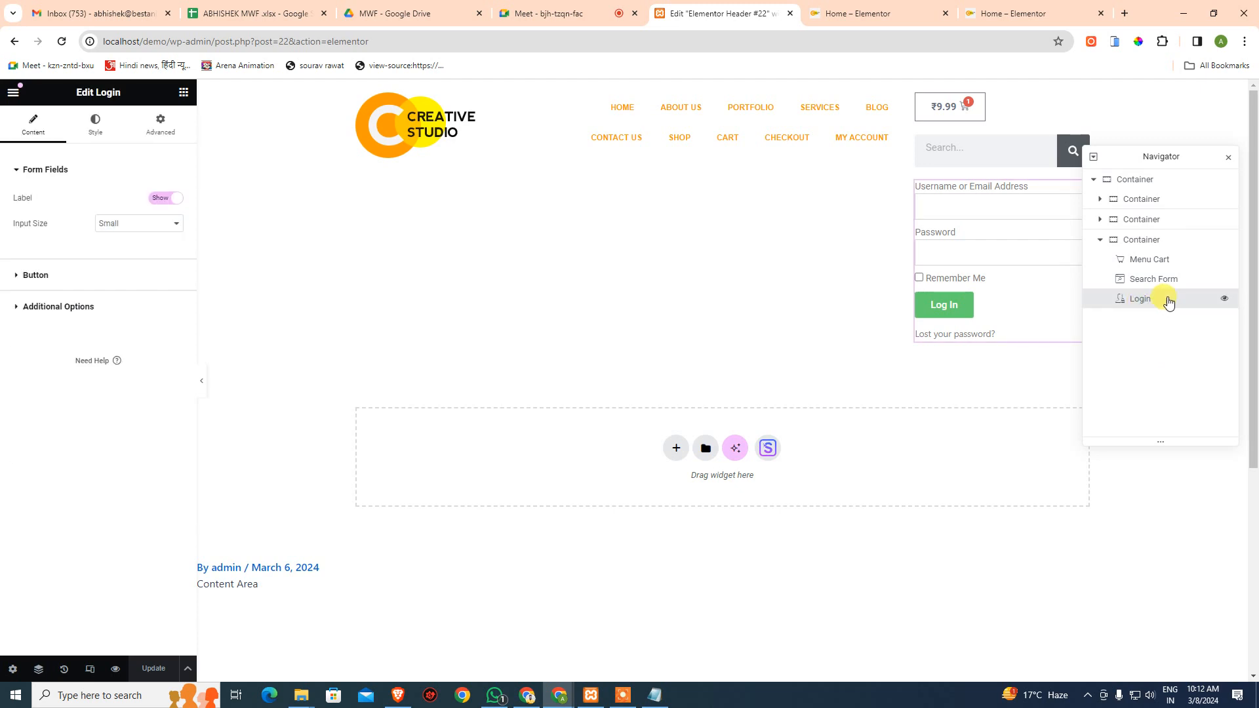
key("Delete")
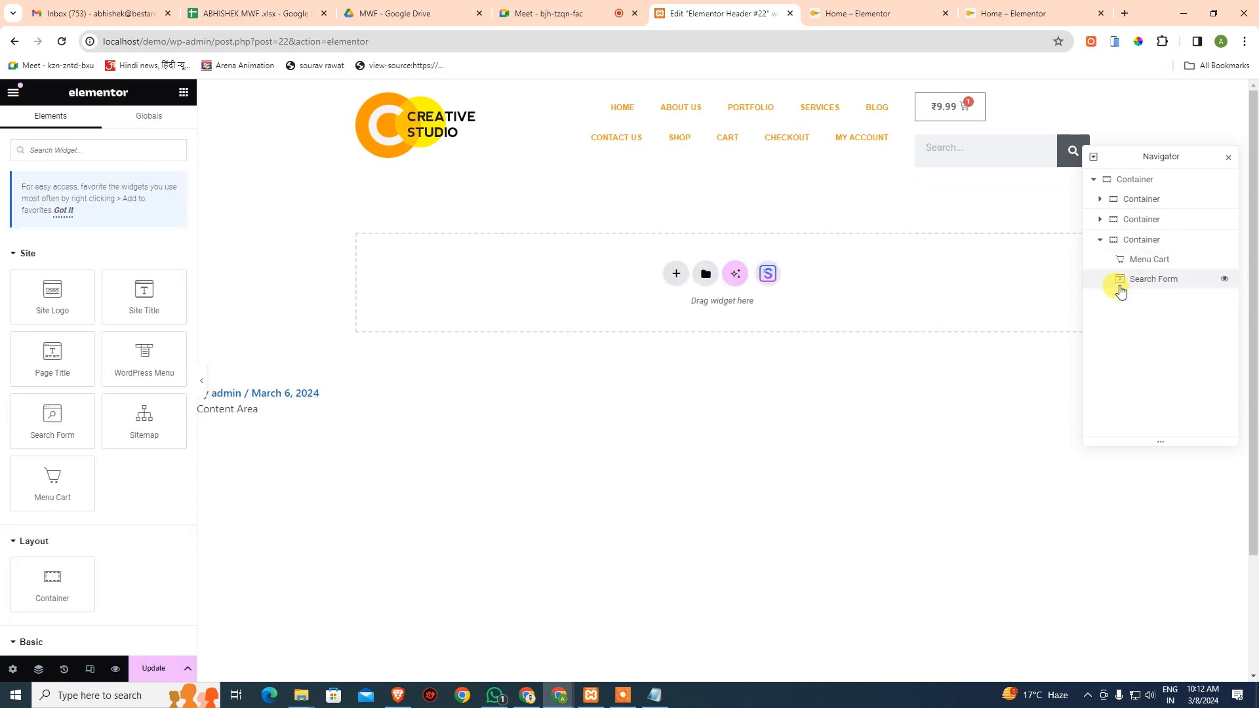
left_click(1158, 261)
left_click(1158, 241)
key("Delete")
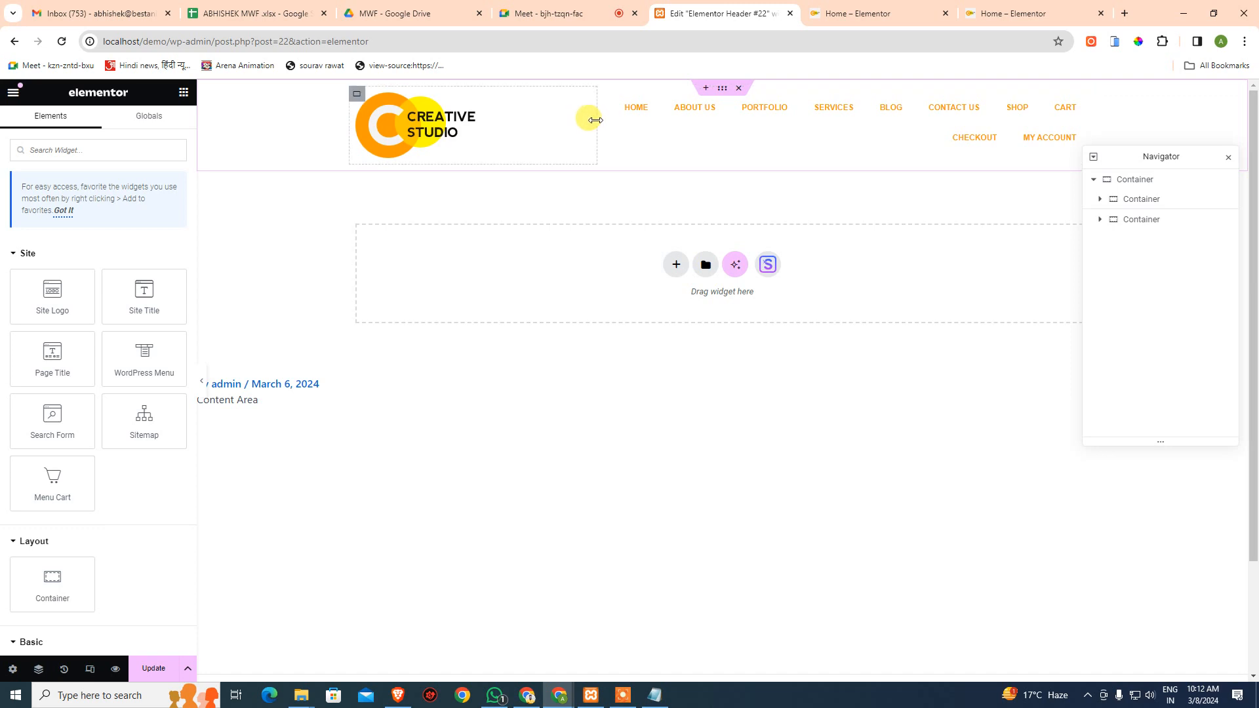
- Drag the logo container narrower and the menu container wider, then select the menu widget
left_click_drag(596, 120, 523, 125)
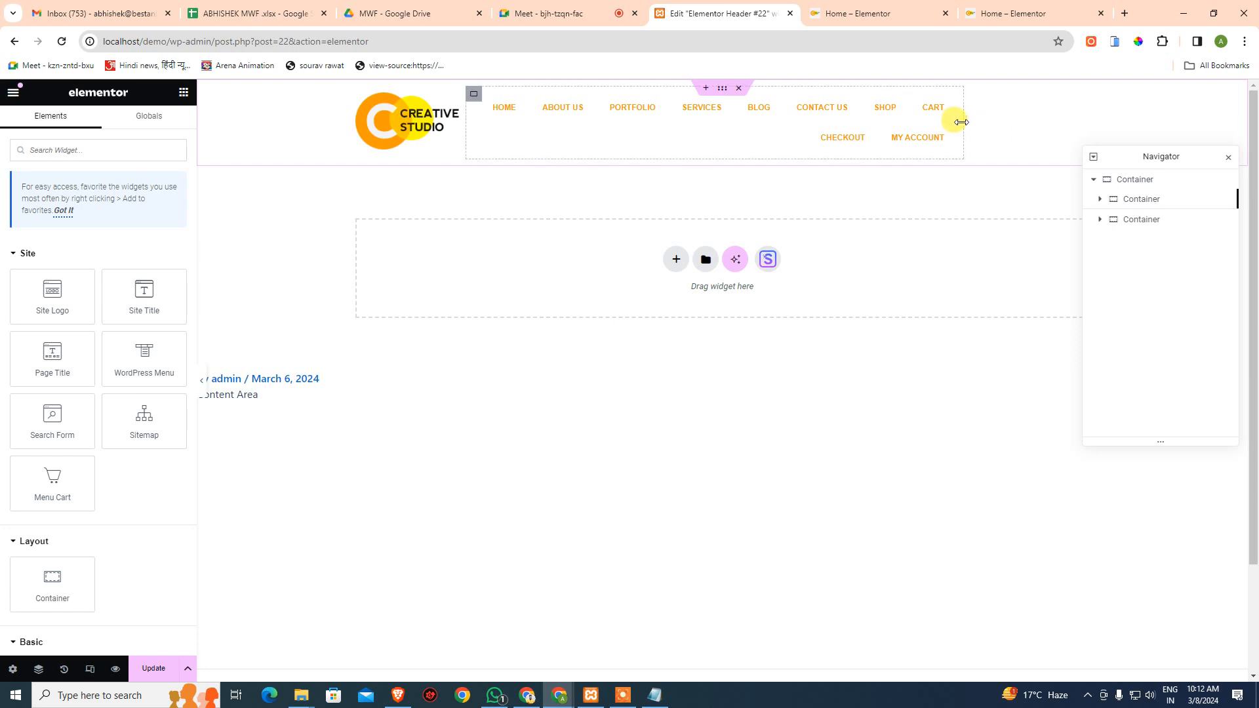
left_click_drag(962, 122, 1226, 132)
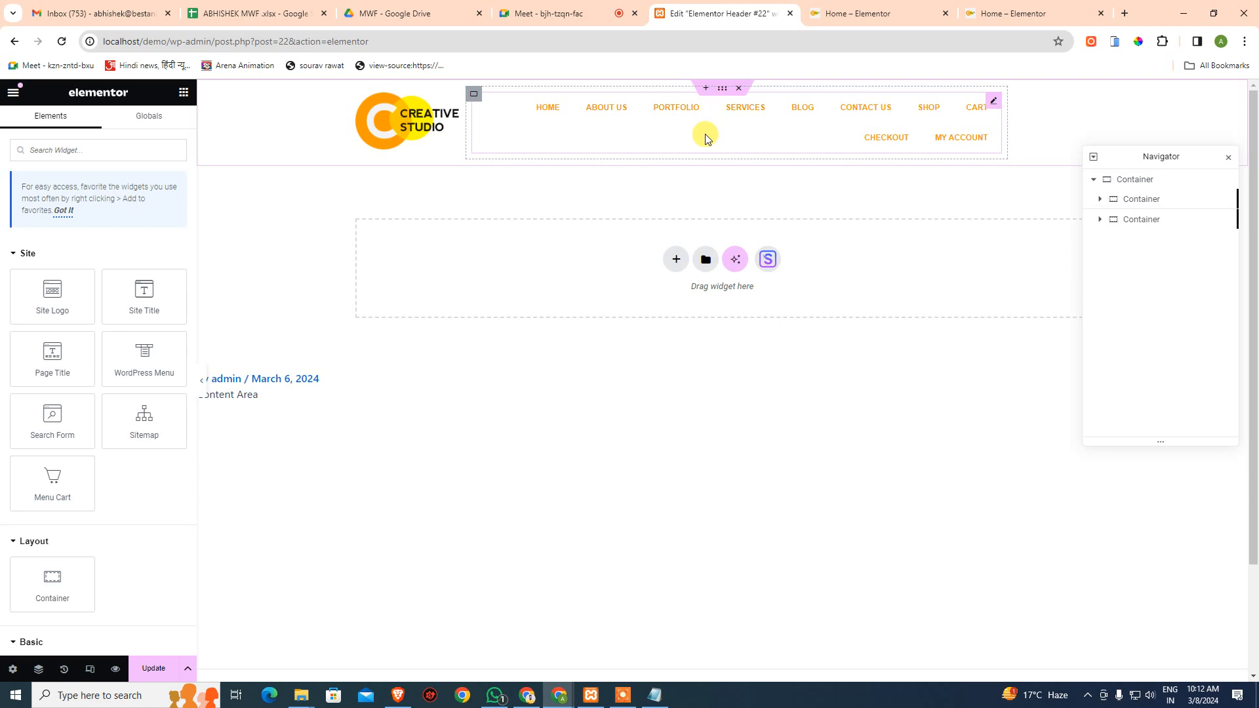
left_click(716, 121)
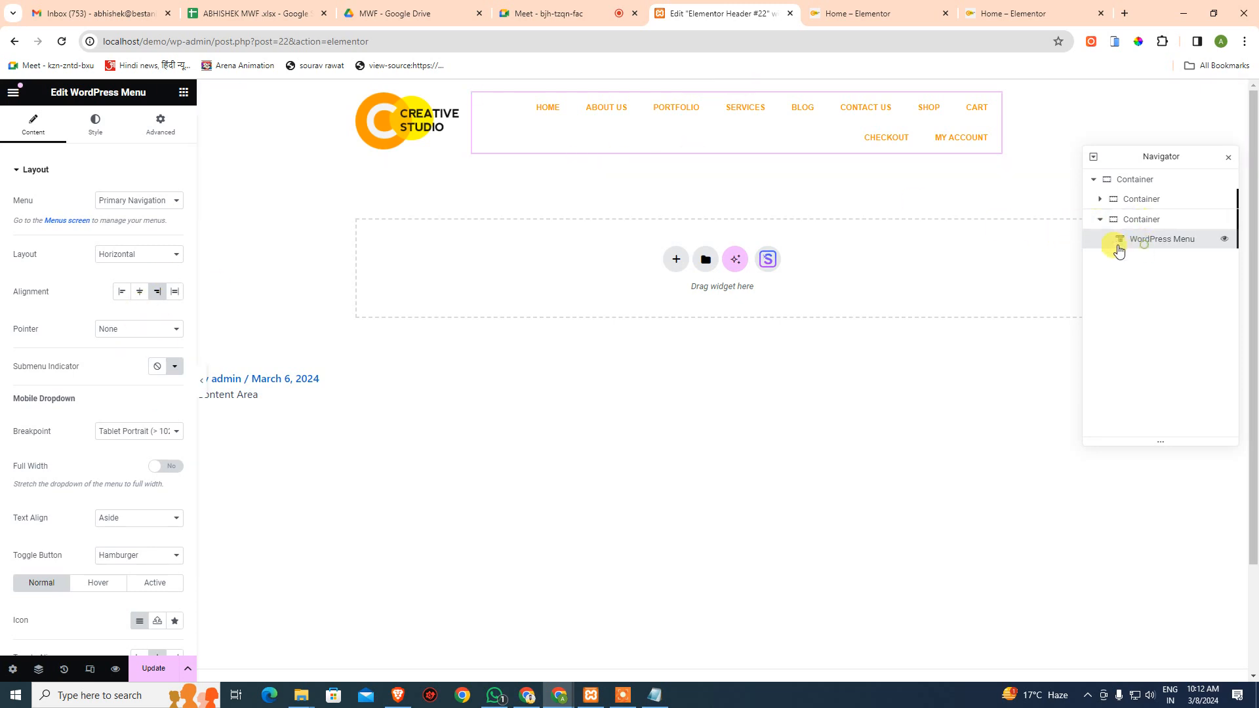
left_click(90, 127)
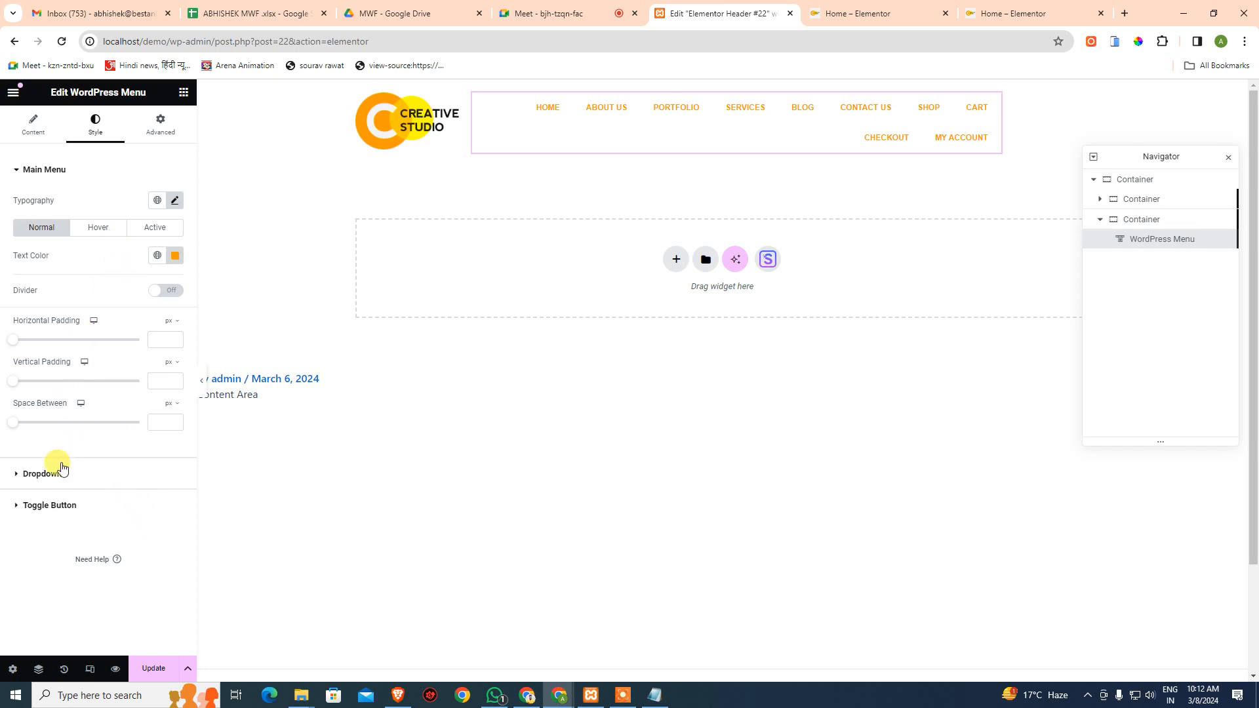
left_click(39, 170)
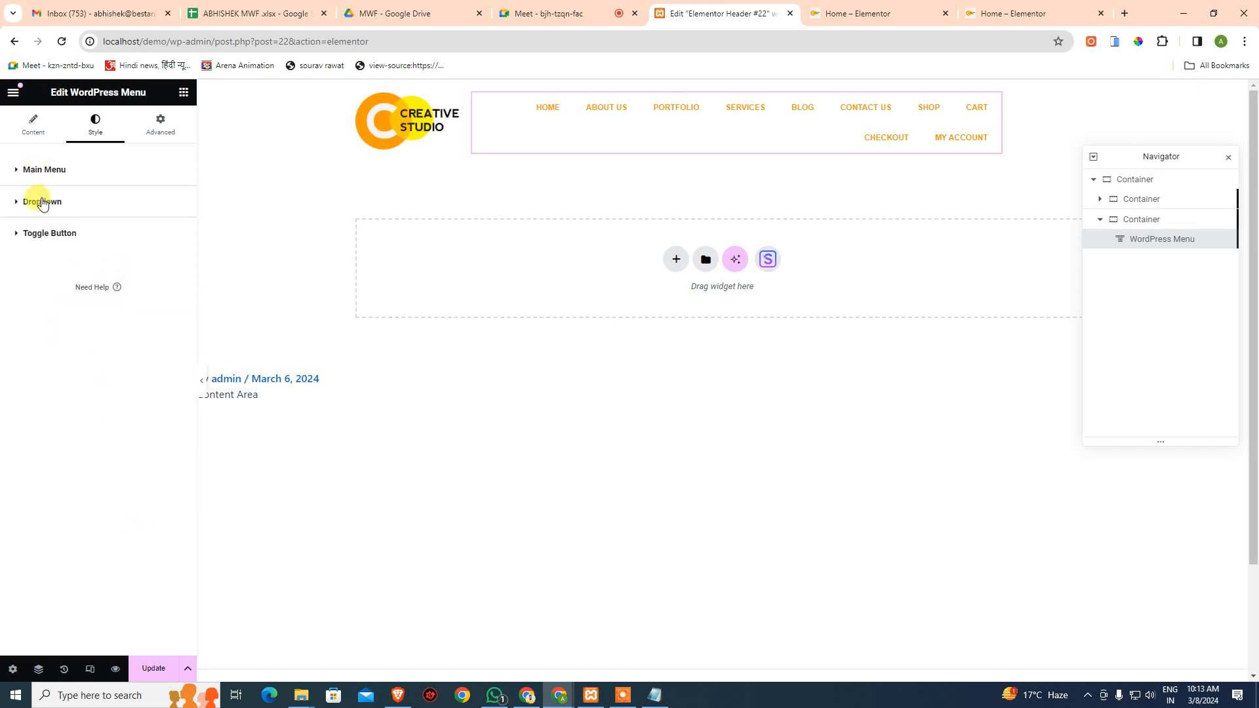
left_click(41, 235)
left_click(41, 235)
left_click(46, 204)
left_click(46, 203)
left_click(48, 170)
left_click(49, 171)
left_click(31, 133)
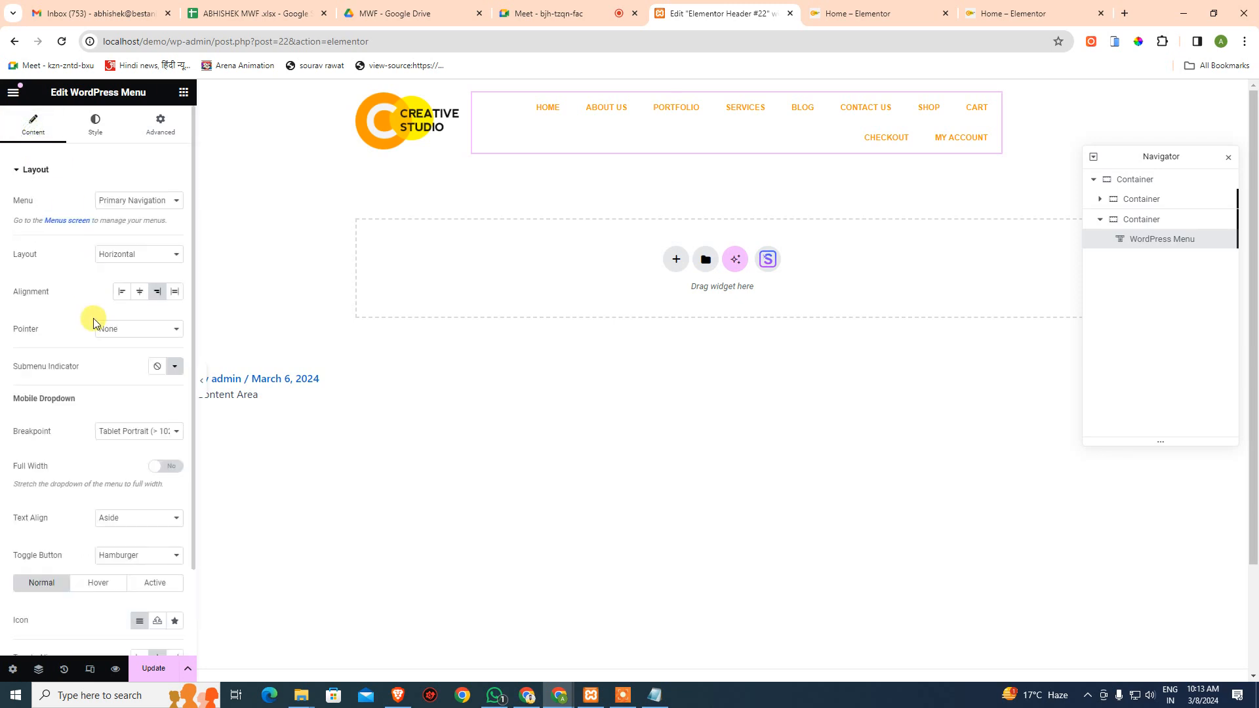
left_click(140, 295)
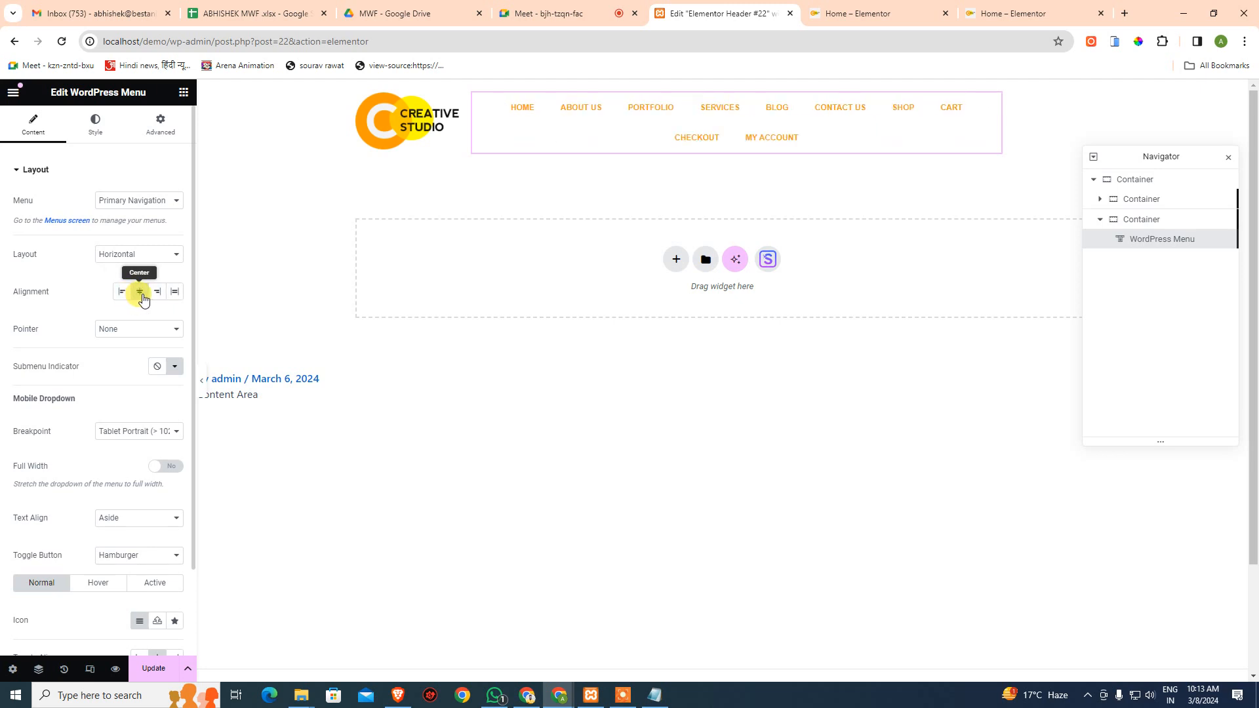
left_click(158, 294)
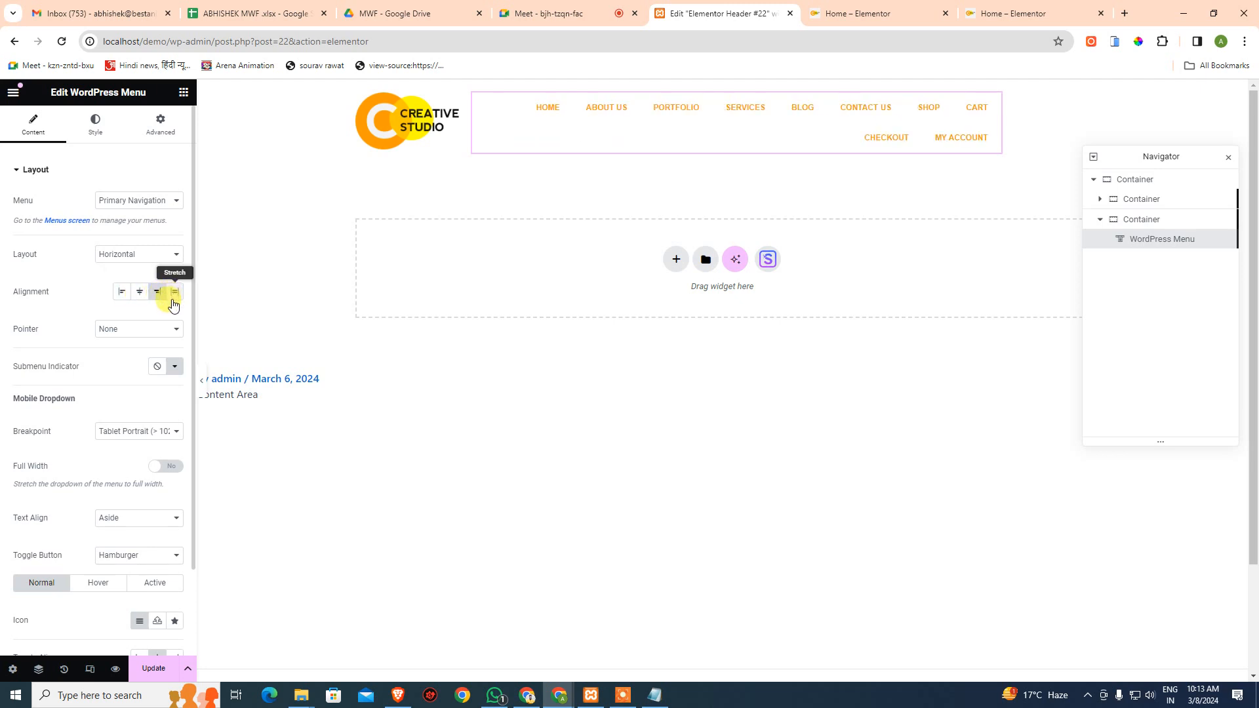
left_click(174, 295)
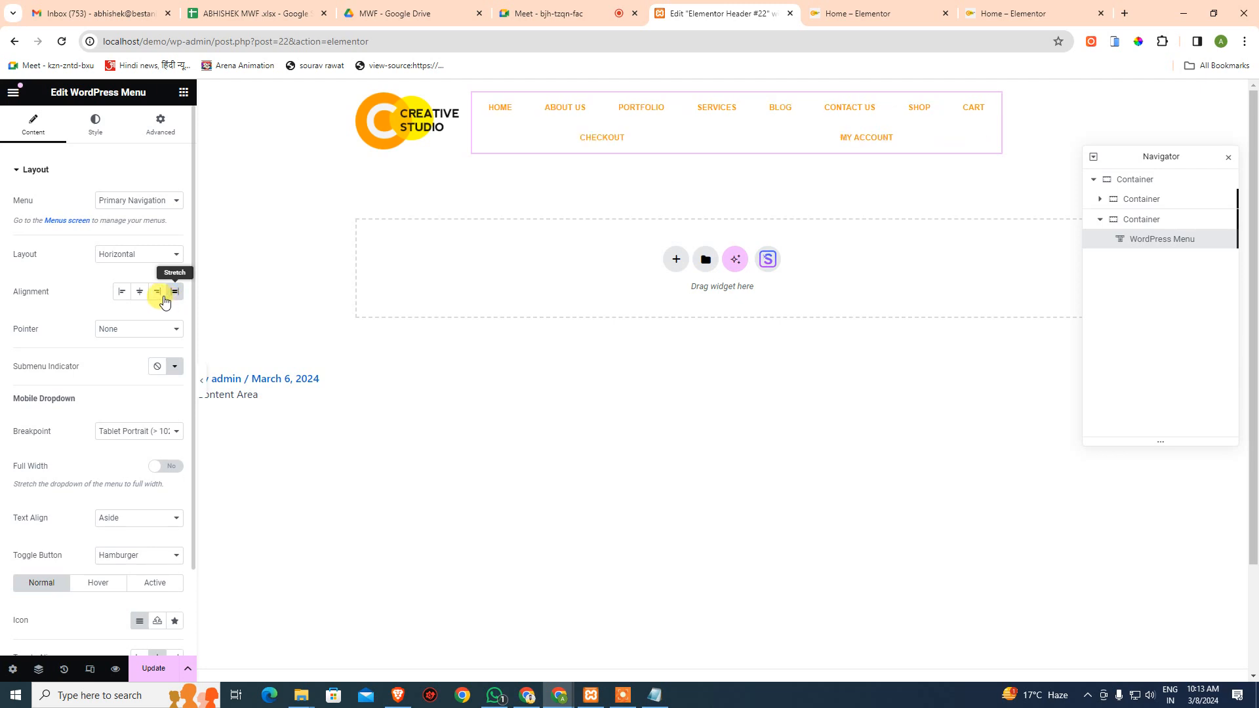
left_click(161, 296)
scroll(98, 384, "down", 3)
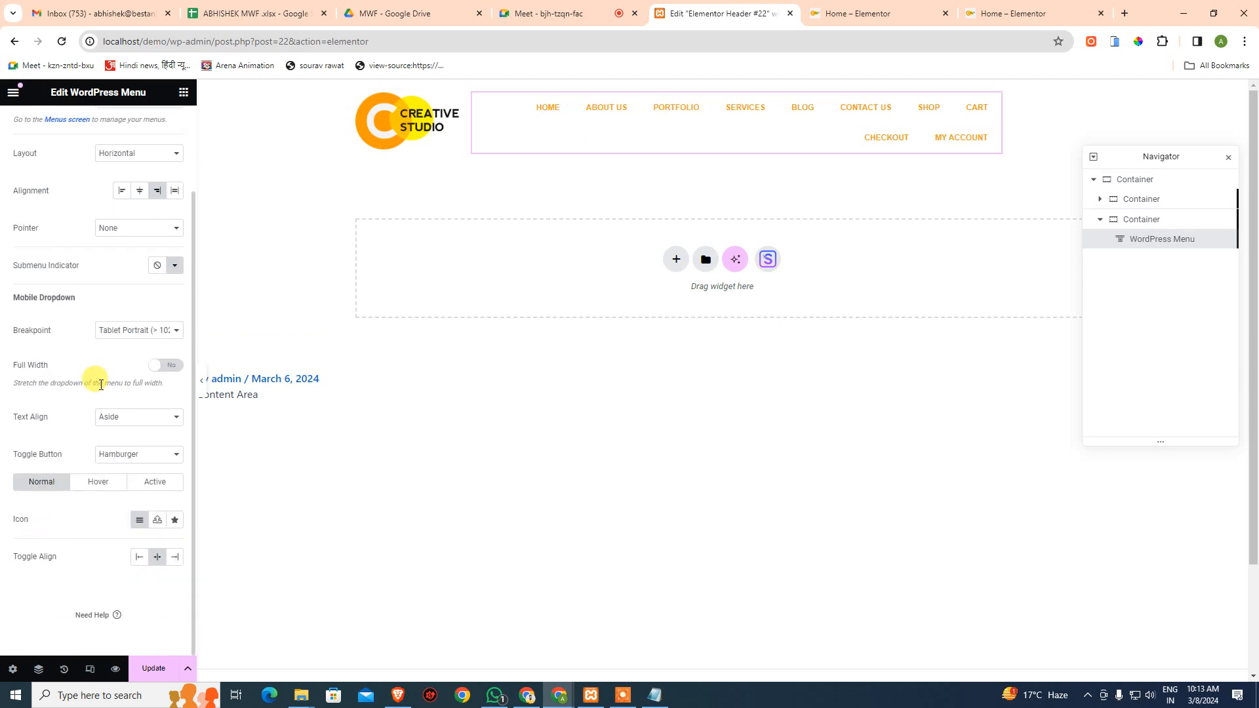
scroll(101, 384, "up", 3)
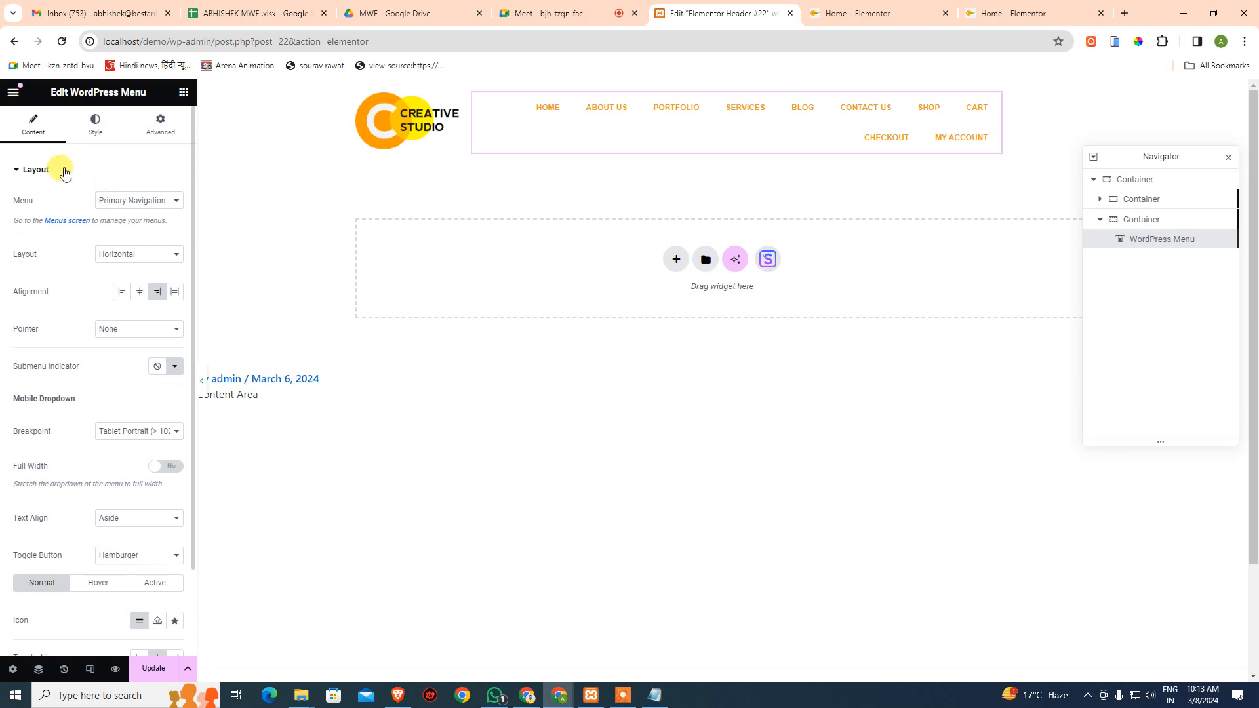
left_click(95, 125)
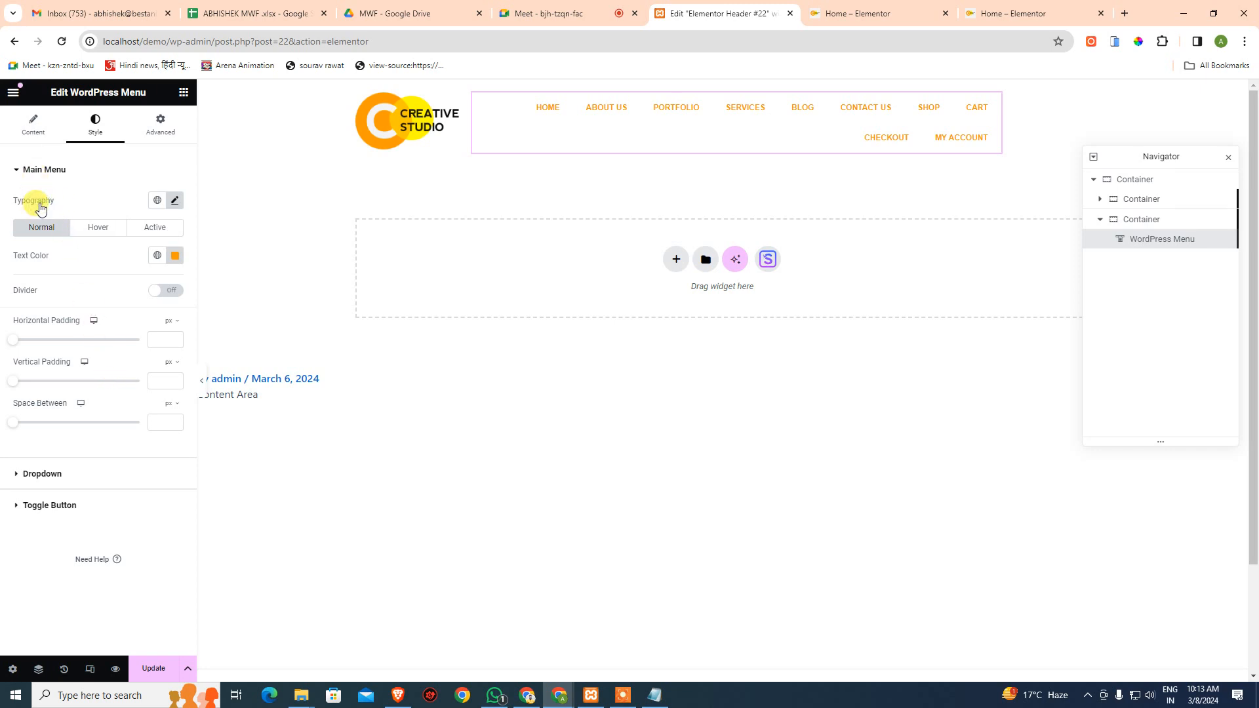
left_click(175, 200)
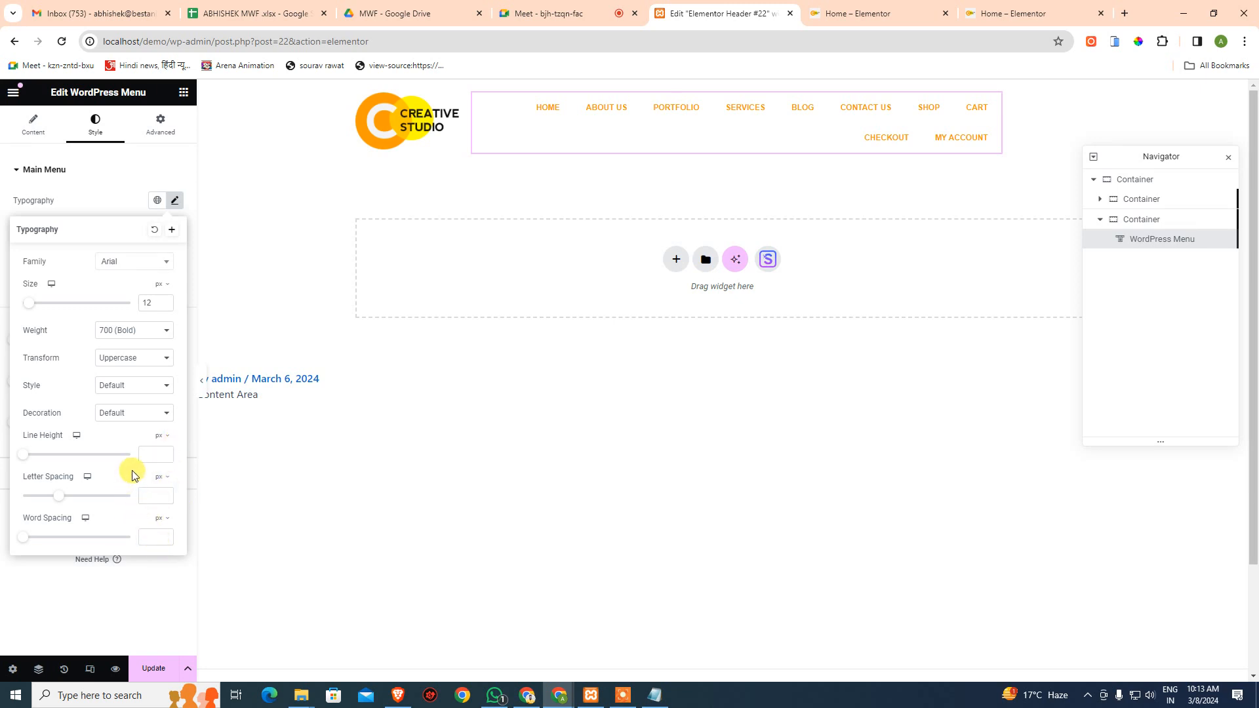
left_click_drag(60, 502, 27, 502)
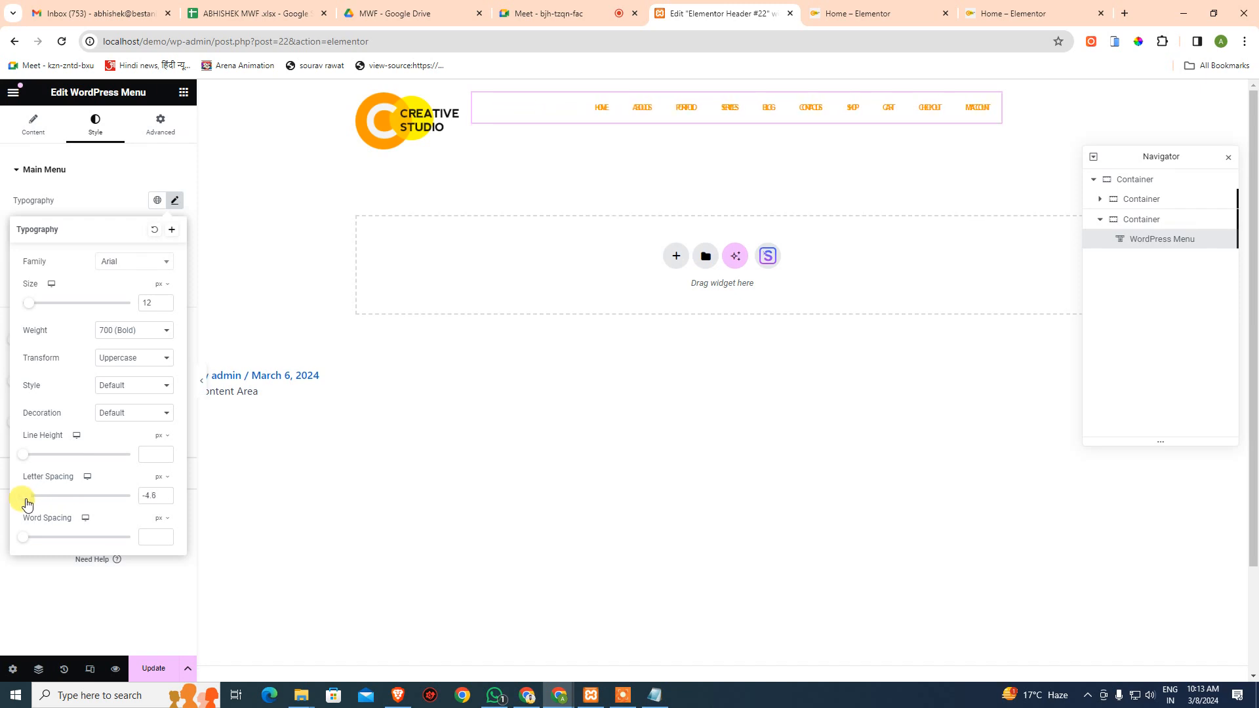
left_click_drag(151, 500, 107, 505)
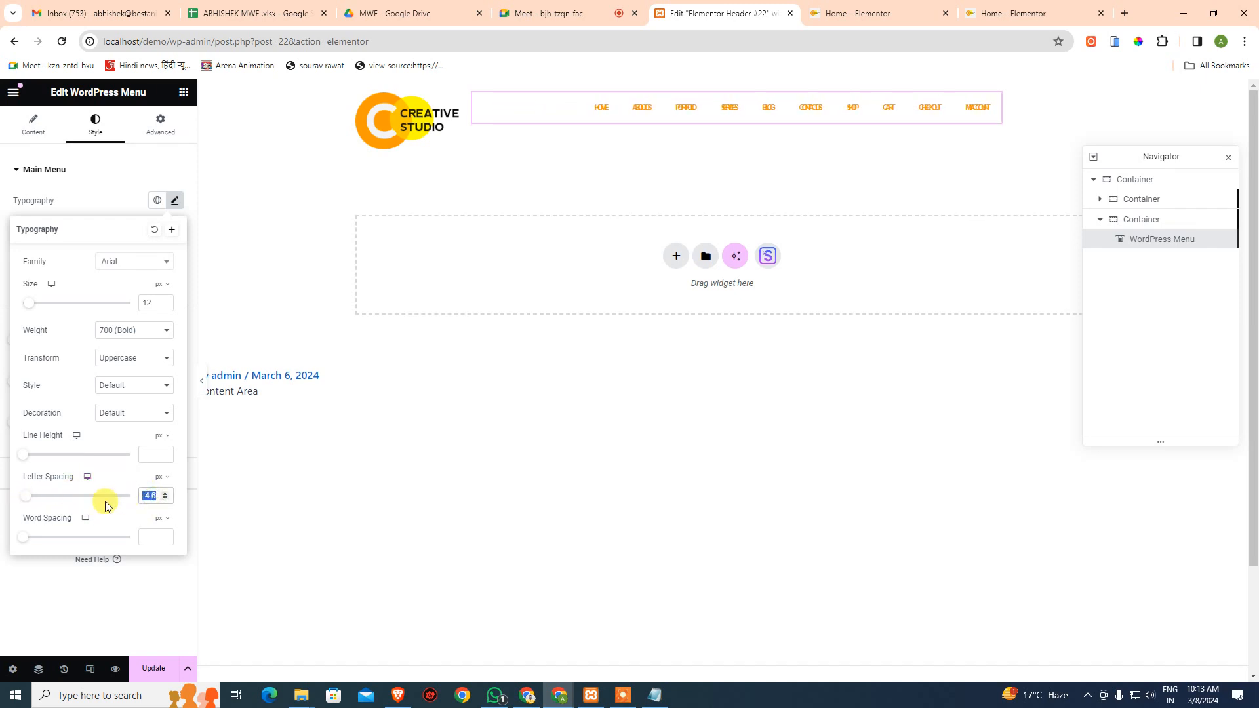
key("BackSpace")
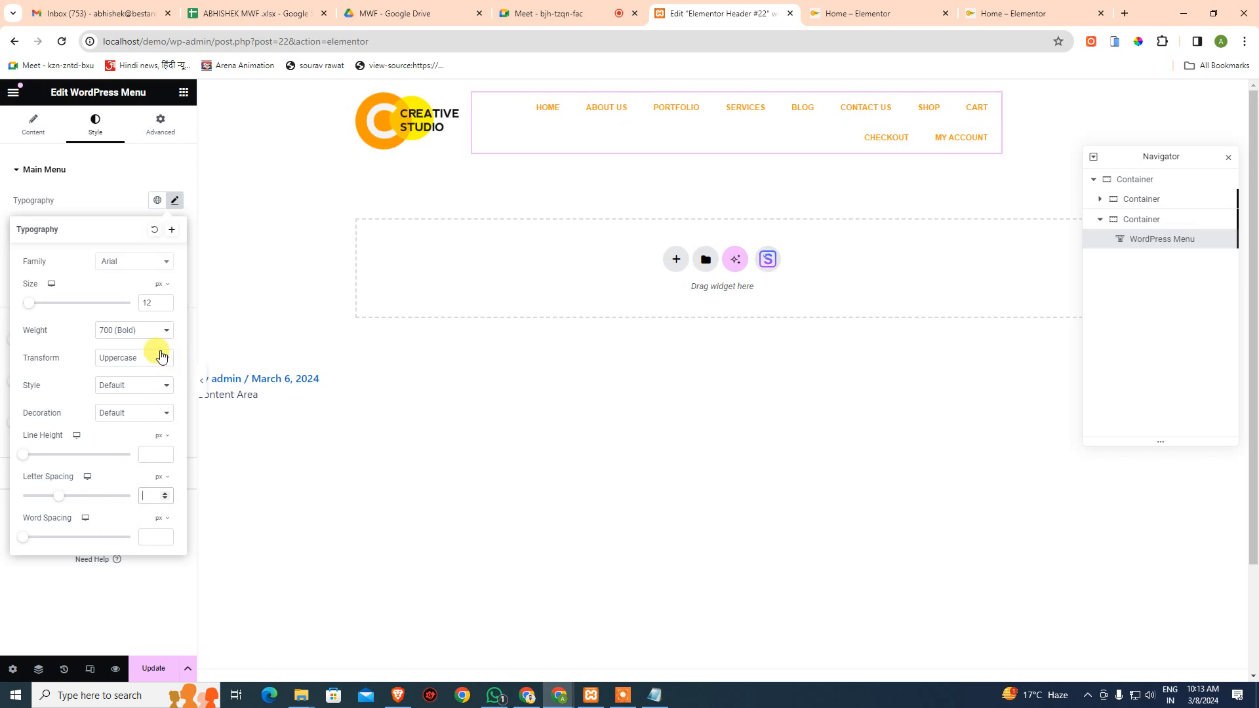
left_click(108, 198)
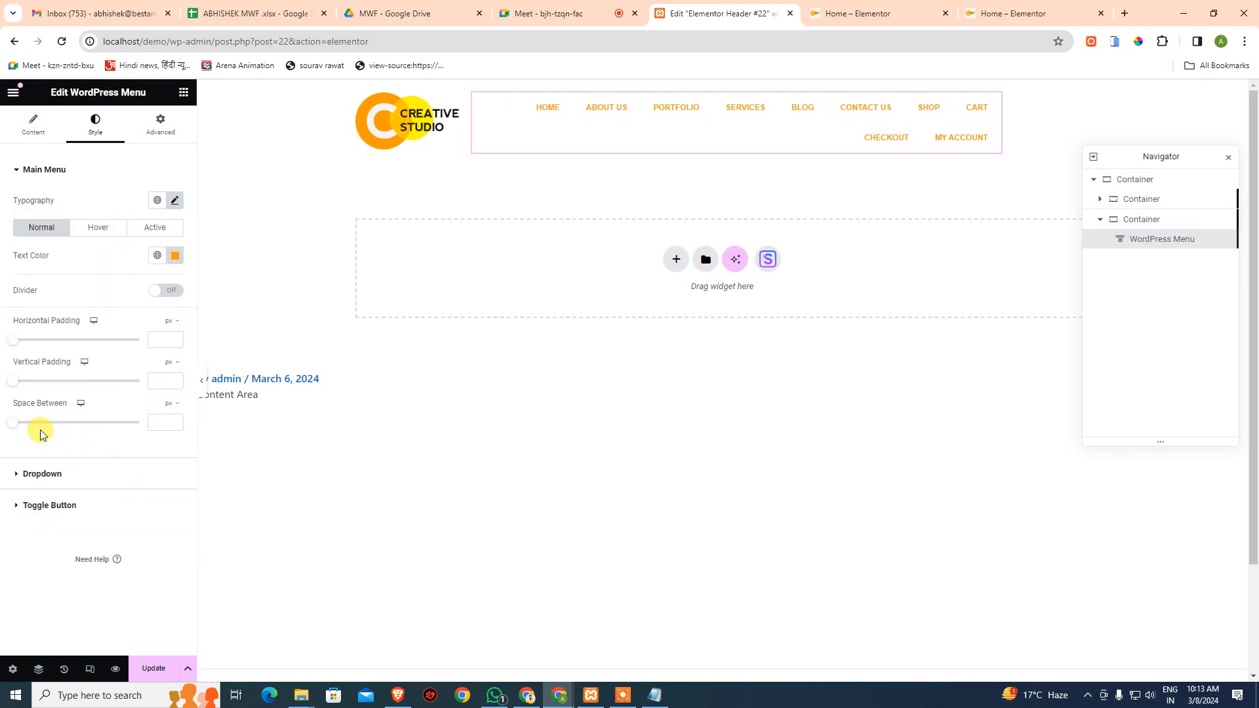
left_click(33, 474)
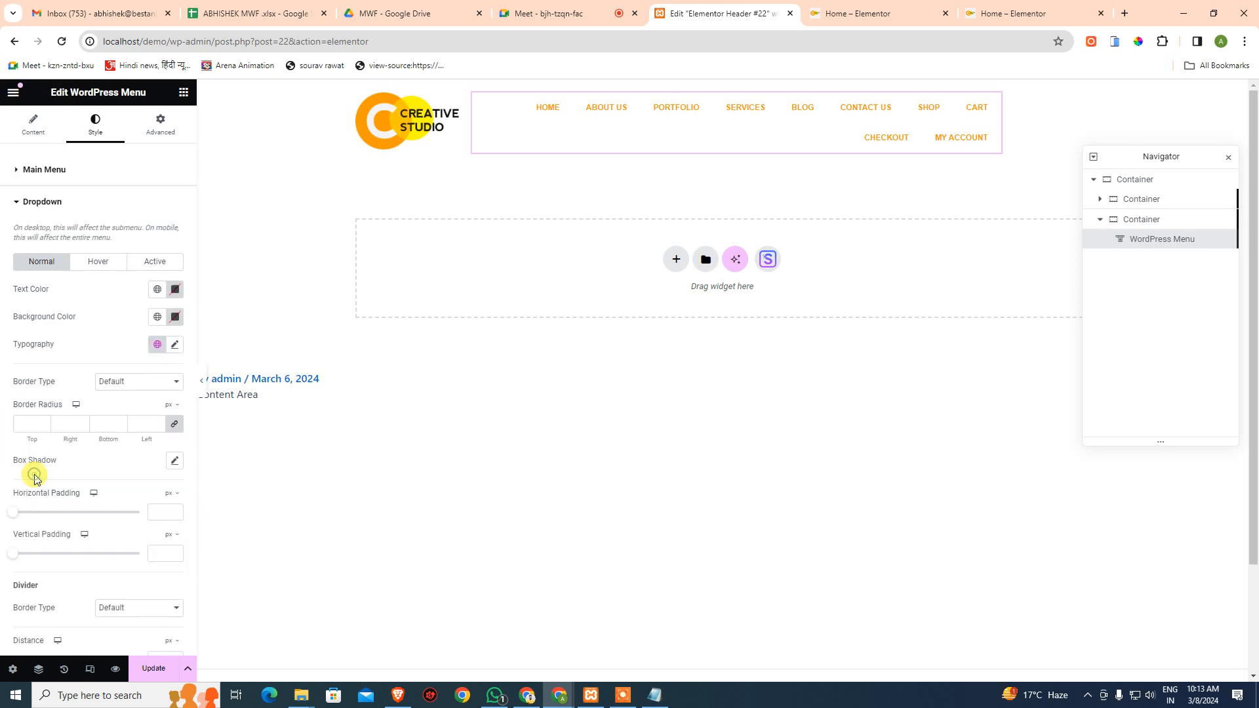
left_click(41, 202)
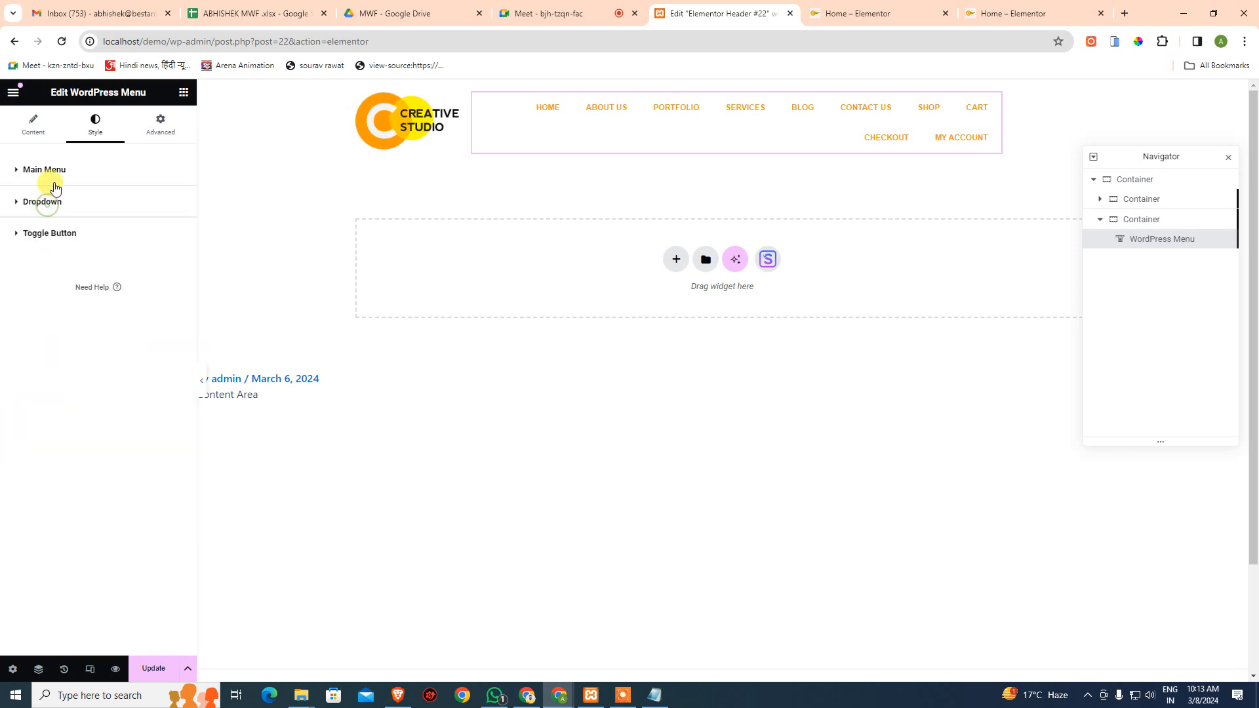
- Set the menu widget's Advanced custom width to 100%, reviewing the grow and position options
left_click(160, 125)
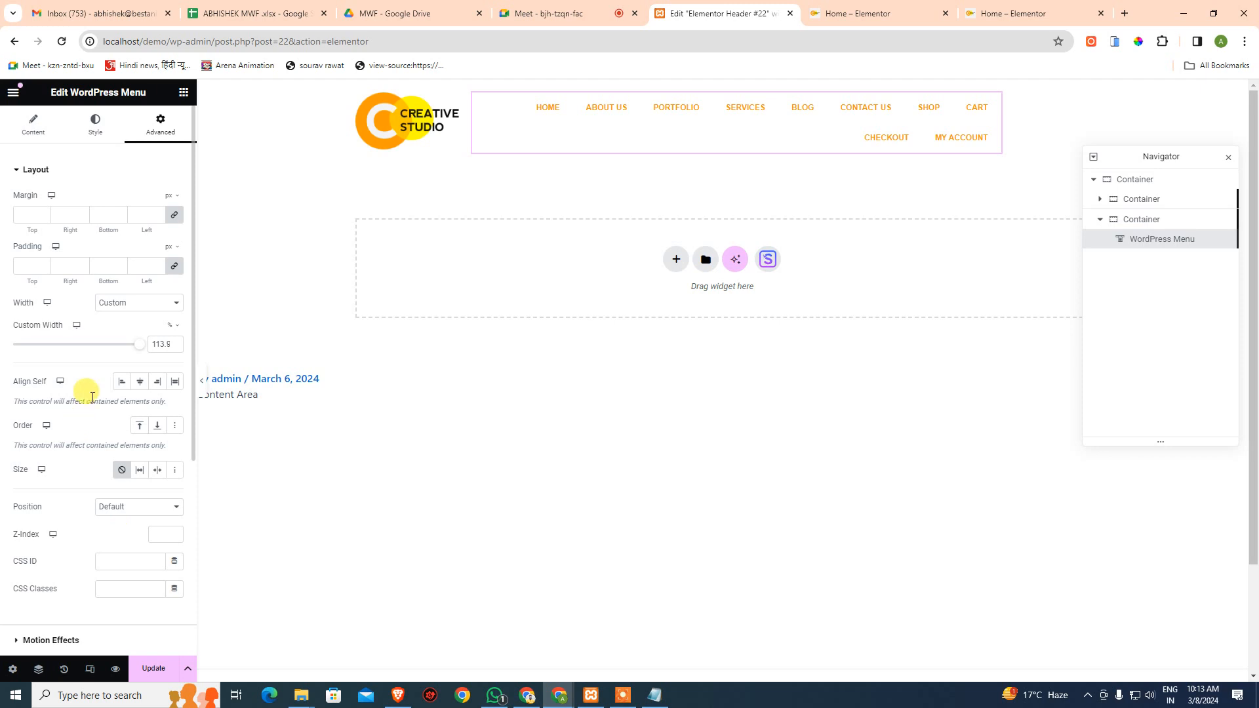
mouse_move(140, 351)
left_mouse_down()
mouse_move(98, 343)
mouse_move(161, 344)
left_mouse_up()
scroll(84, 380, "down", 5)
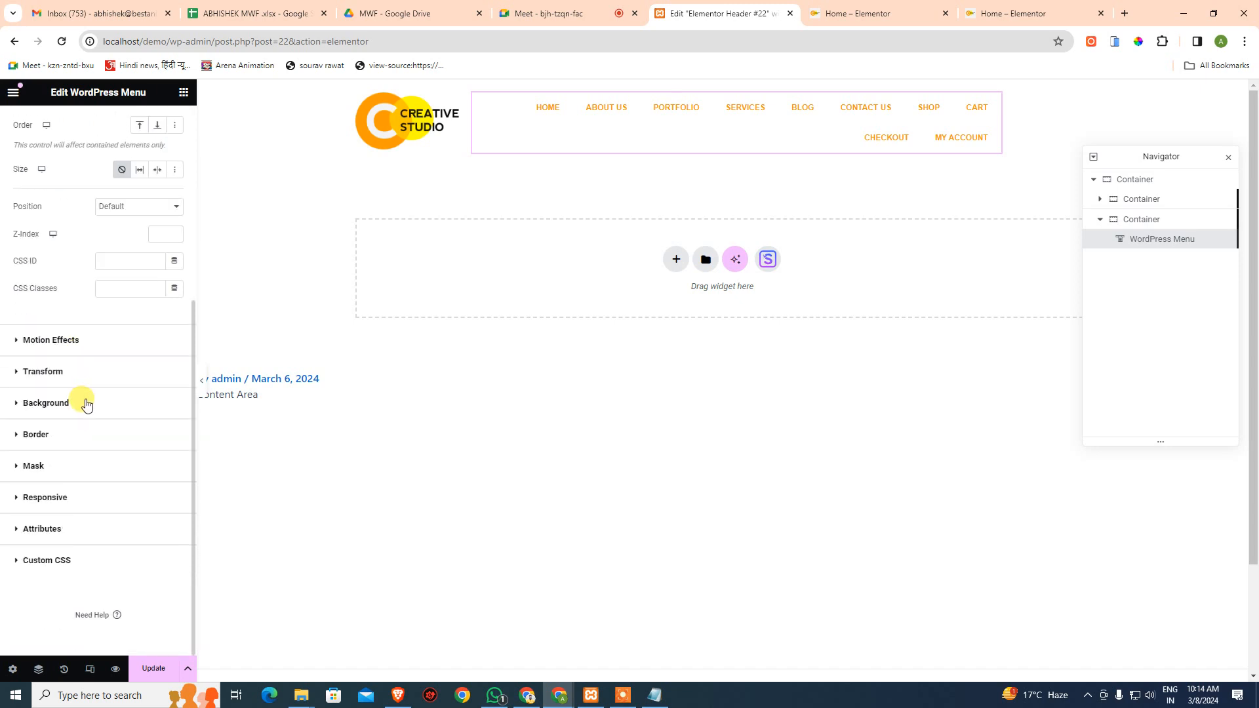
scroll(86, 405, "up", 3)
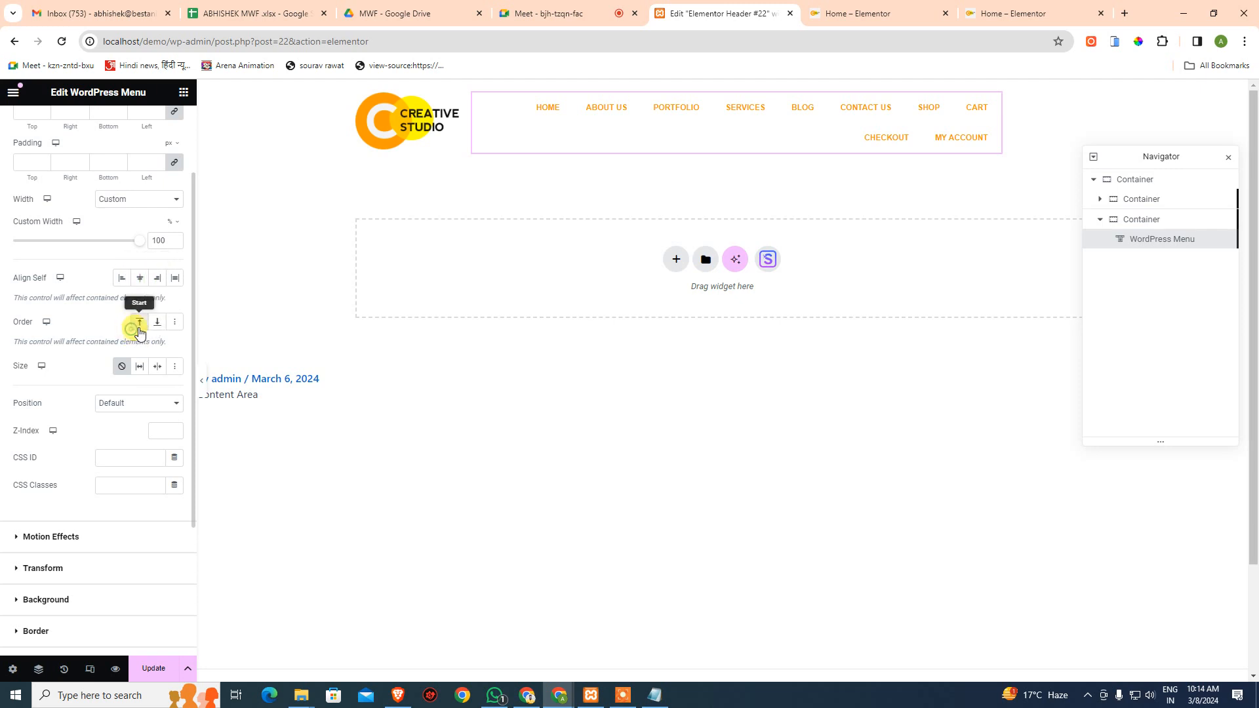
left_click(139, 369)
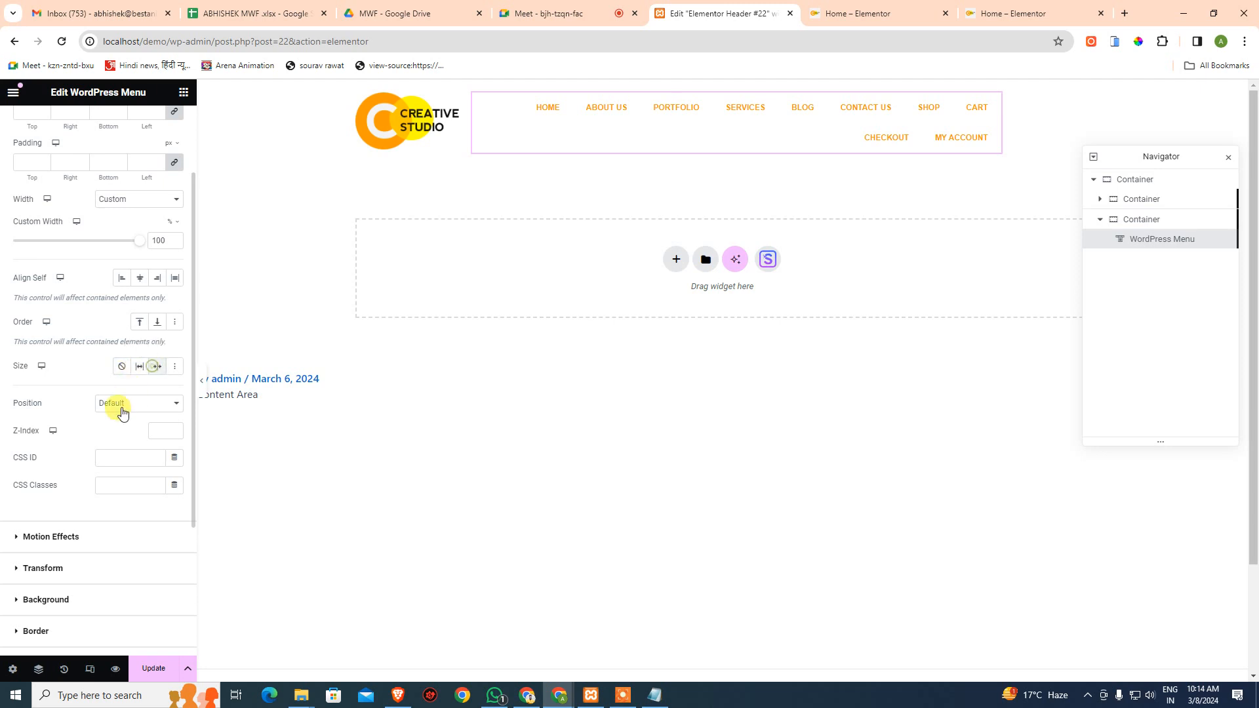
left_click(143, 412)
left_click(138, 416)
scroll(82, 515, "down", 3)
scroll(75, 512, "up", 4)
scroll(73, 498, "up", 1)
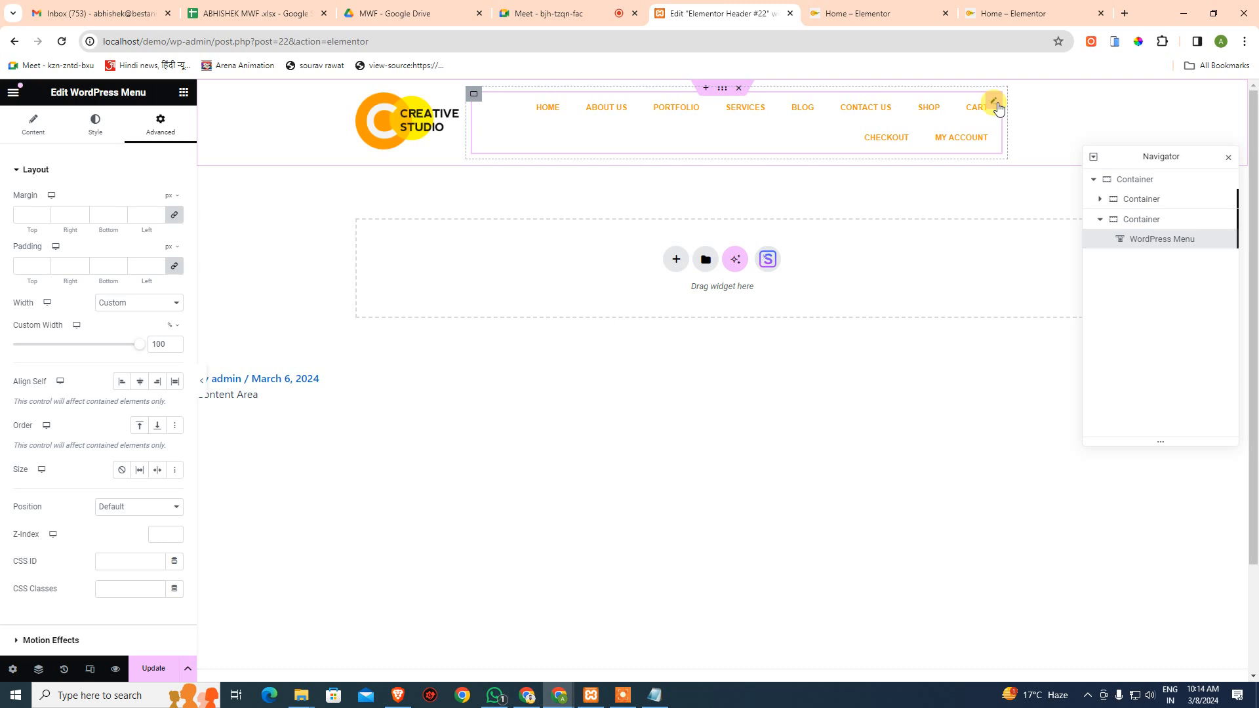
- Widen the menu's container to 100% and move the Navigator lower, out of the way
left_click(1136, 219)
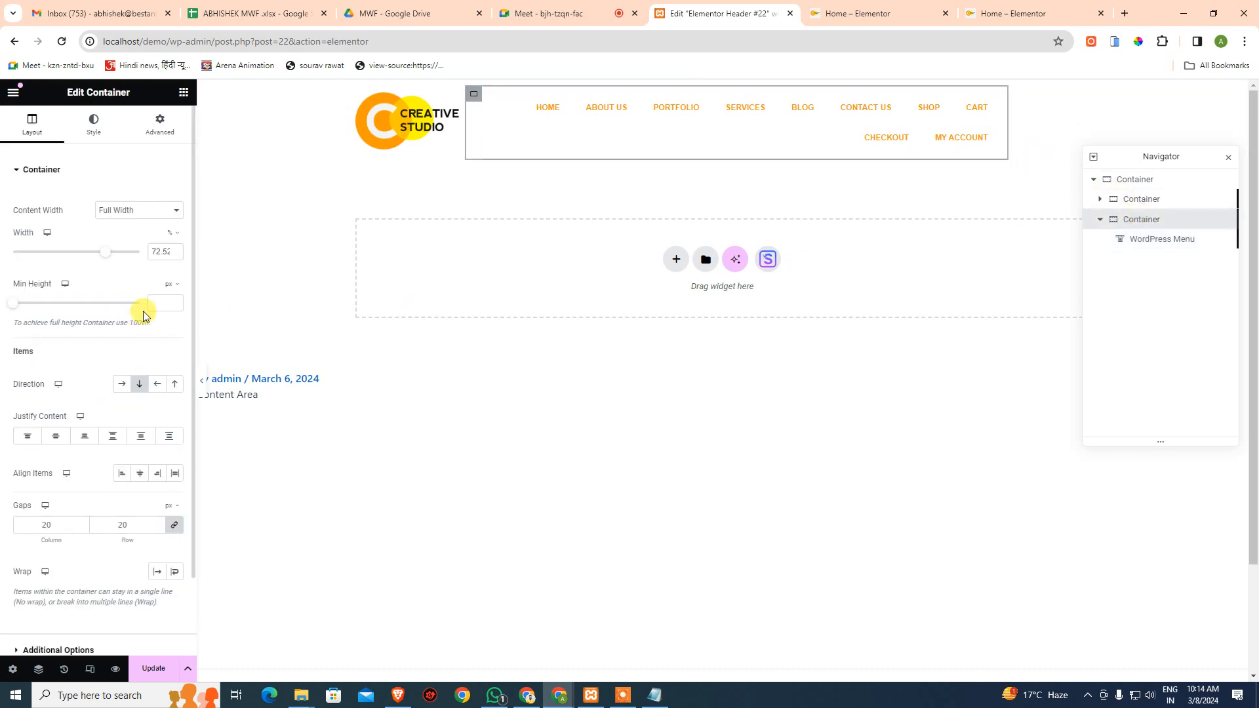
left_click_drag(105, 256, 144, 257)
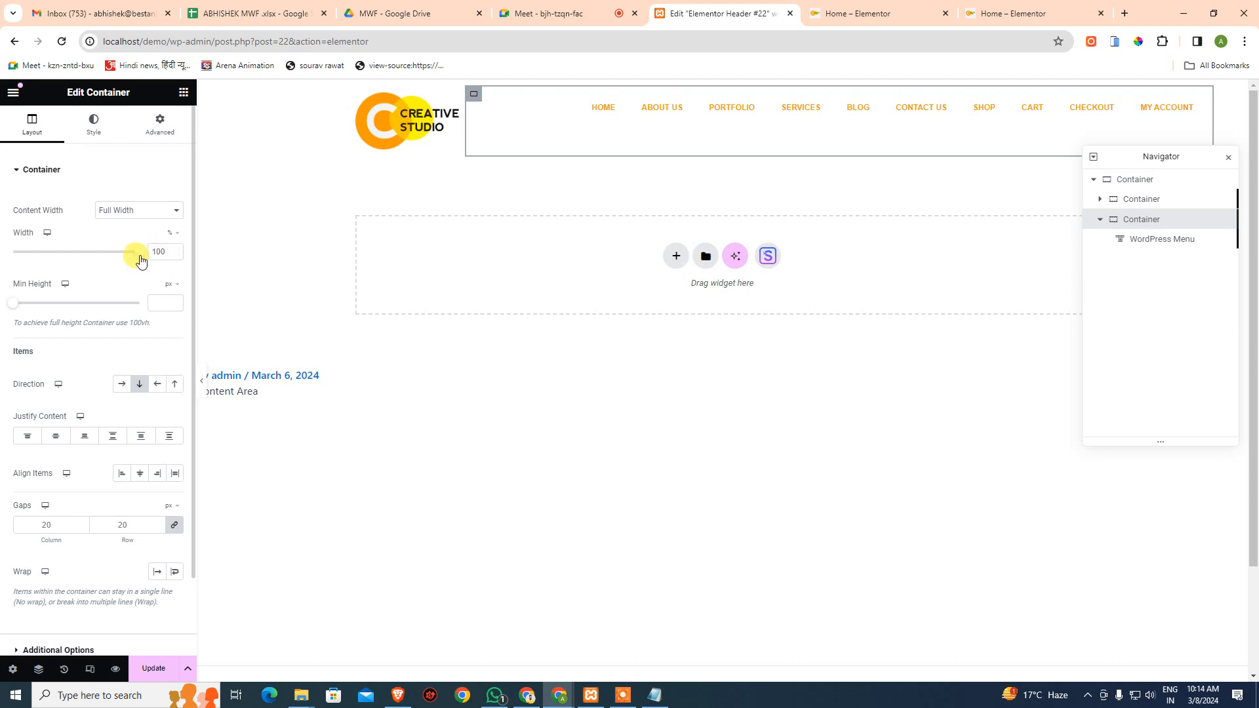
left_click(843, 502)
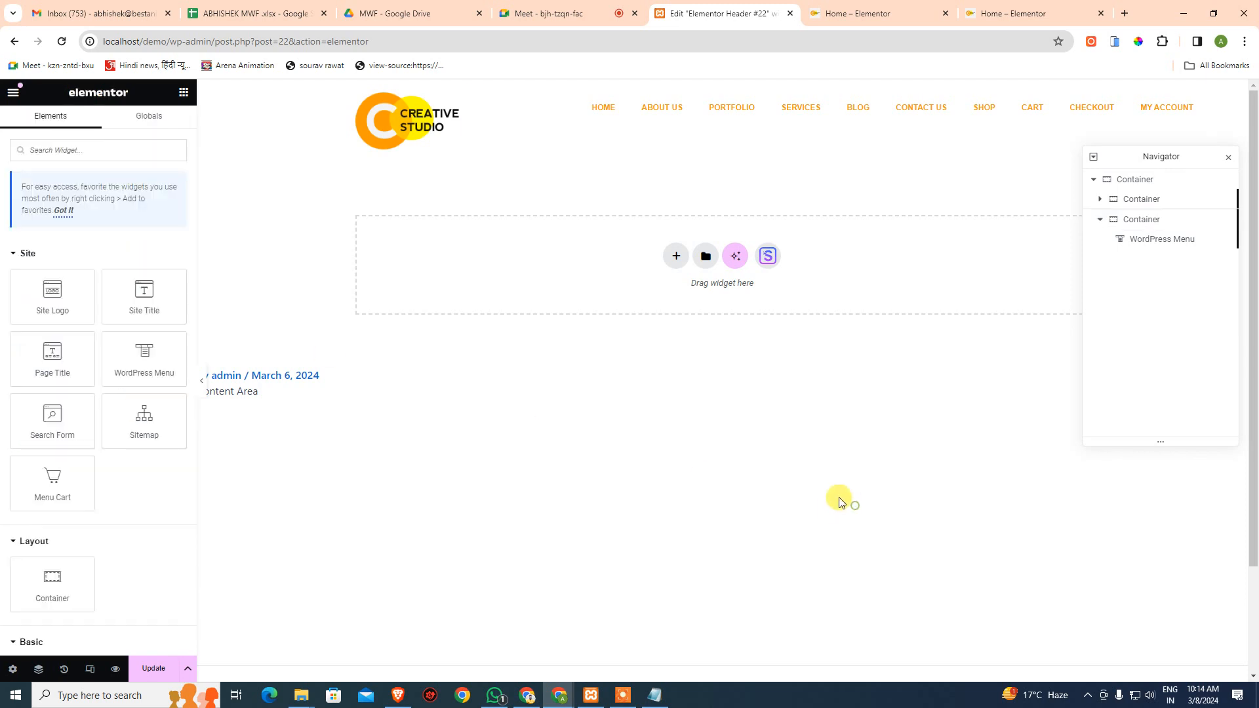
left_click_drag(1133, 163, 1093, 423)
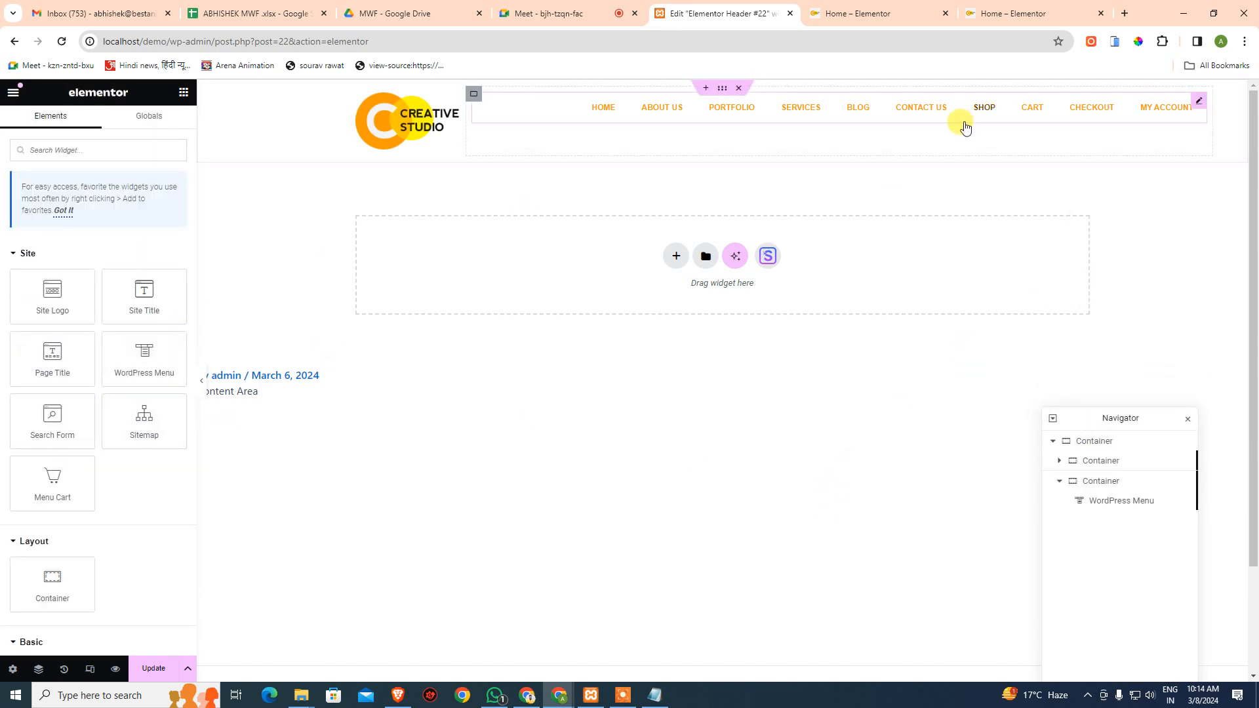
- Drag the menu widget's custom width from near zero up to a wider value
left_click(1198, 102)
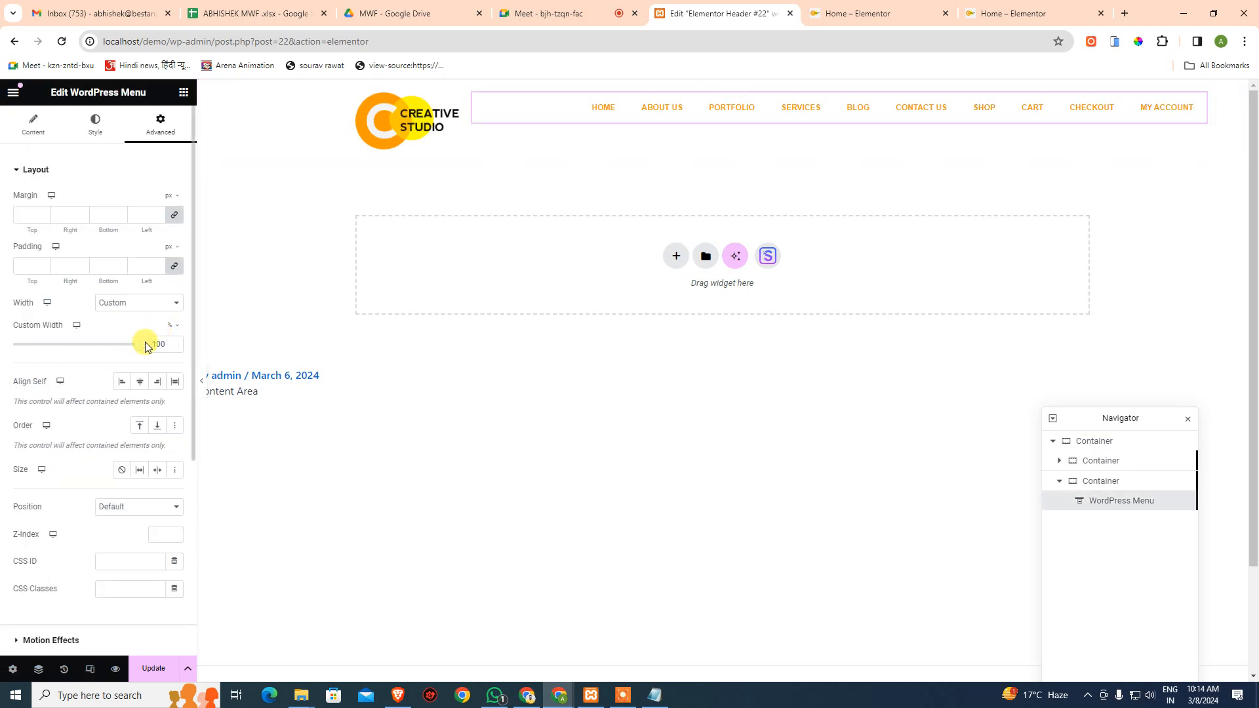
double_click(167, 344)
left_click(303, 372)
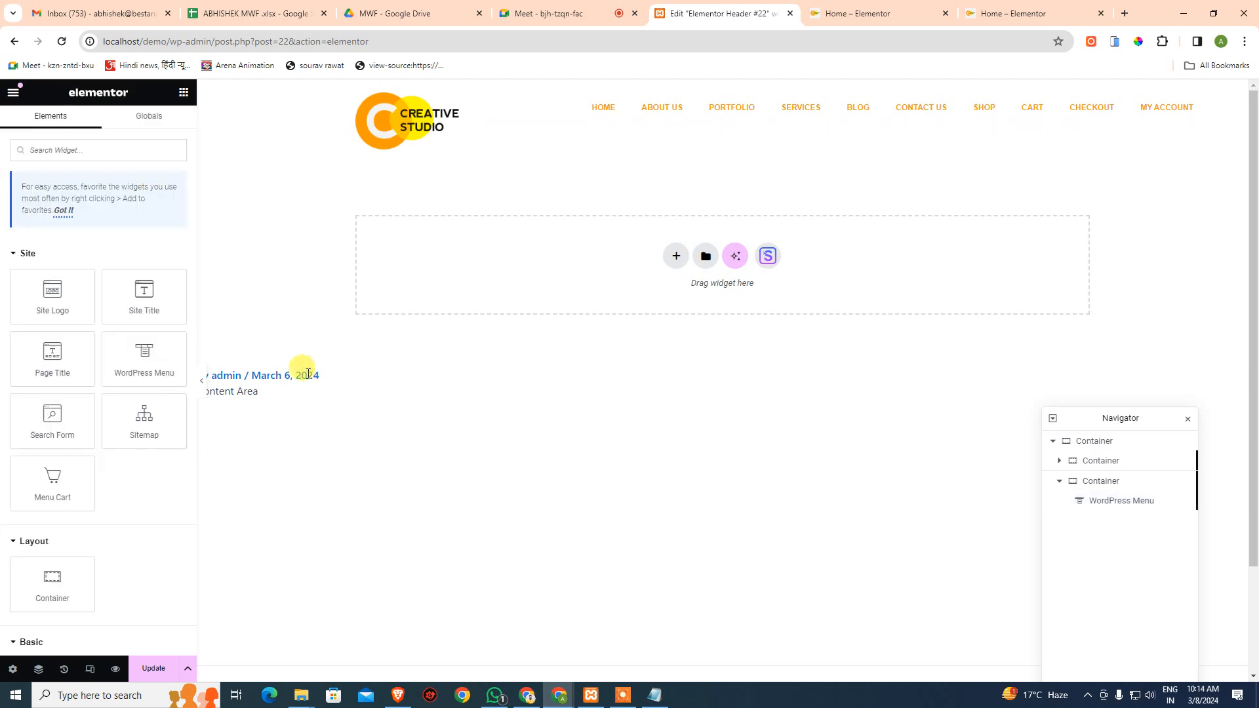
left_click(1199, 101)
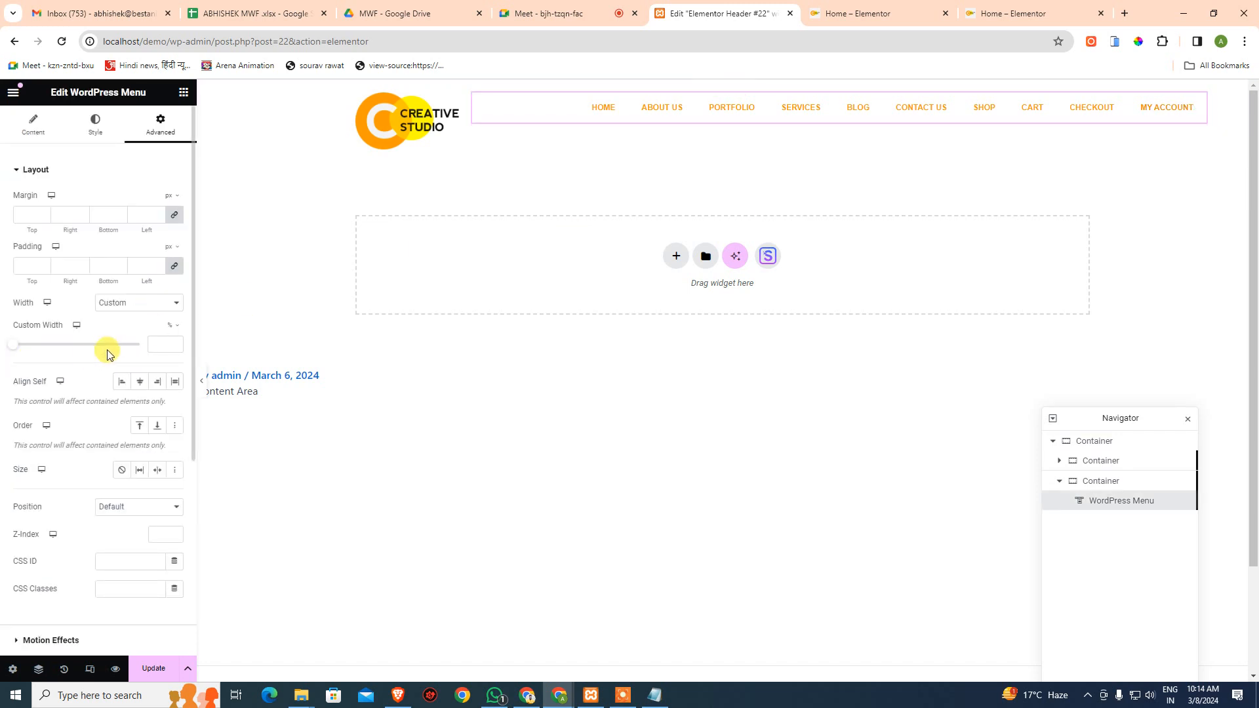
left_click(21, 343)
left_click_drag(34, 348, 123, 350)
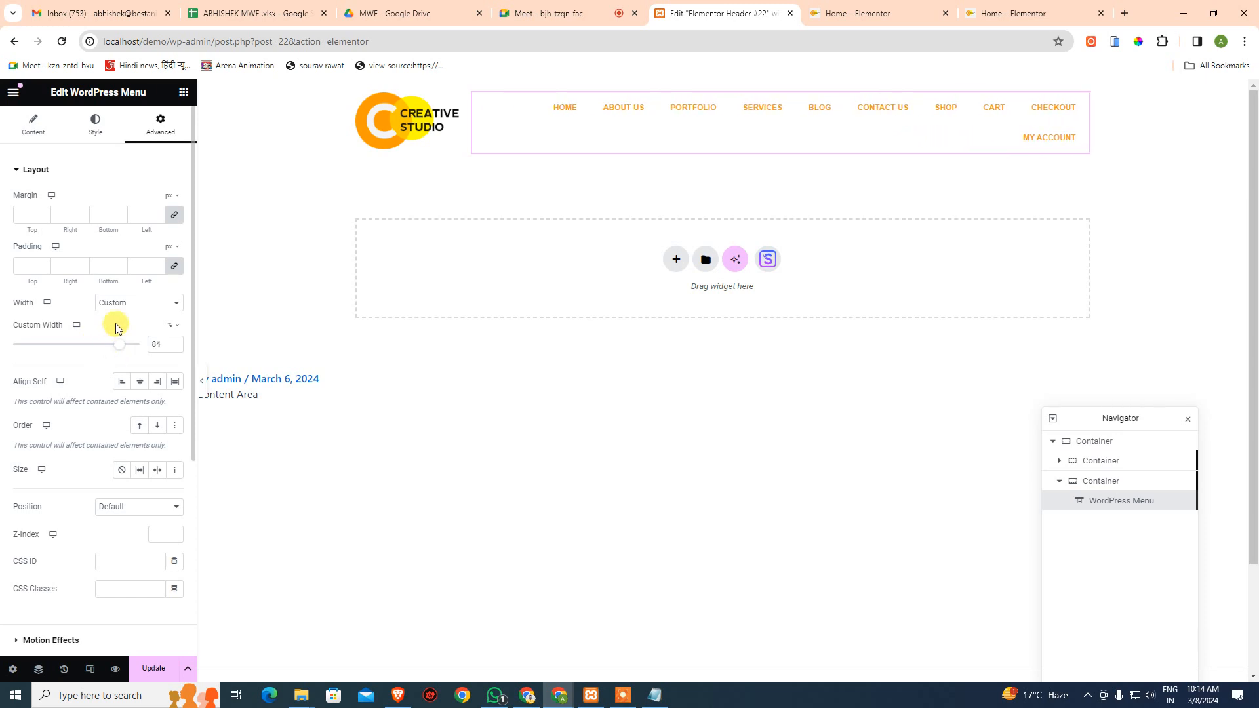
- Try the menu widget's Full Width and Inline (content-based) width options
left_click(123, 305)
left_click(139, 325)
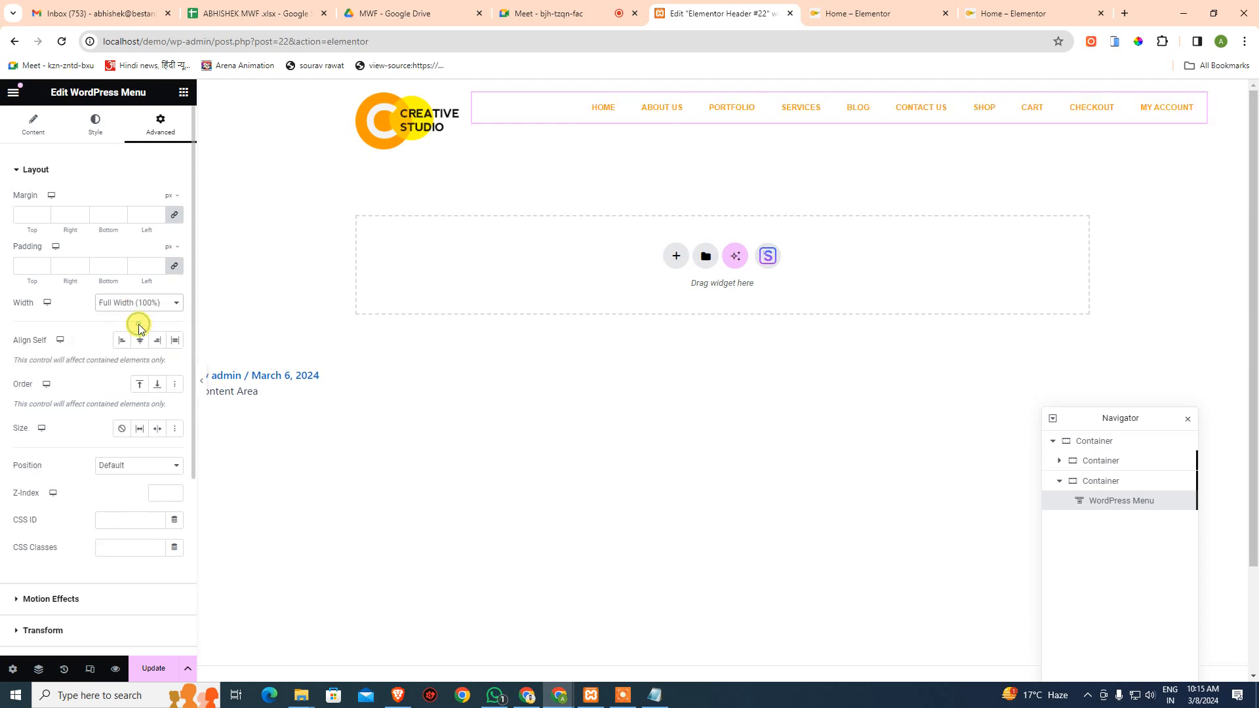
left_click(129, 303)
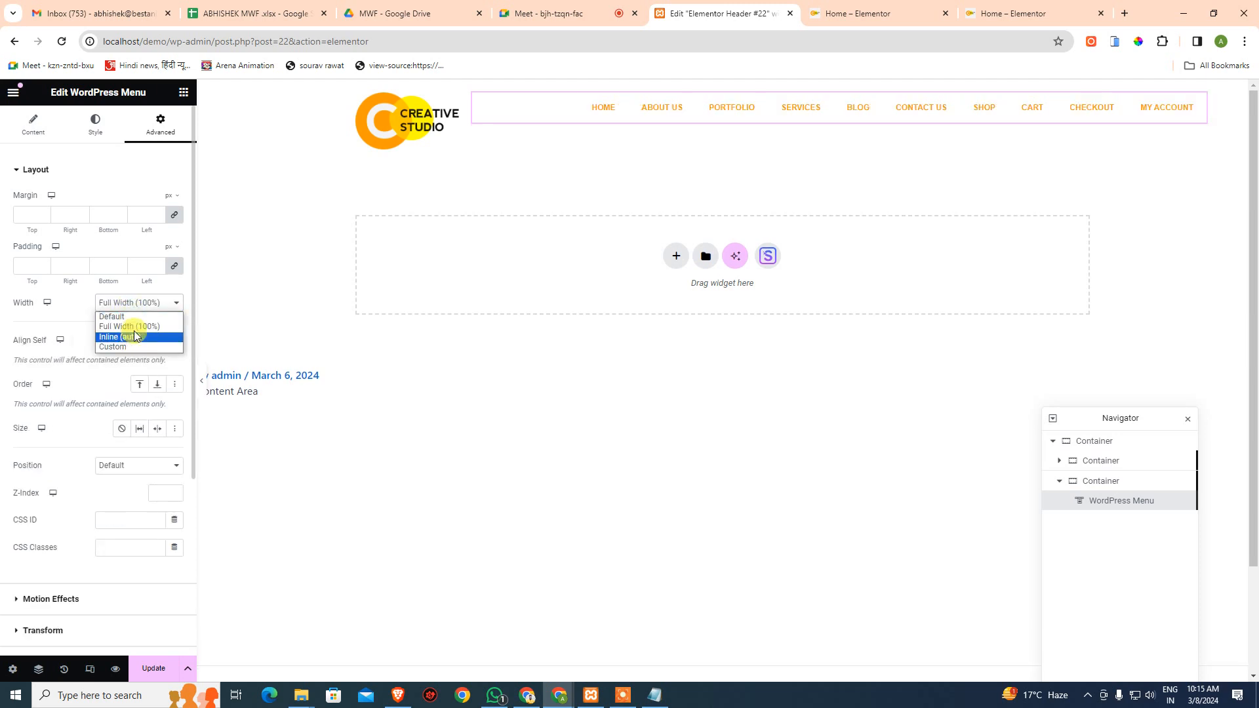
left_click(135, 307)
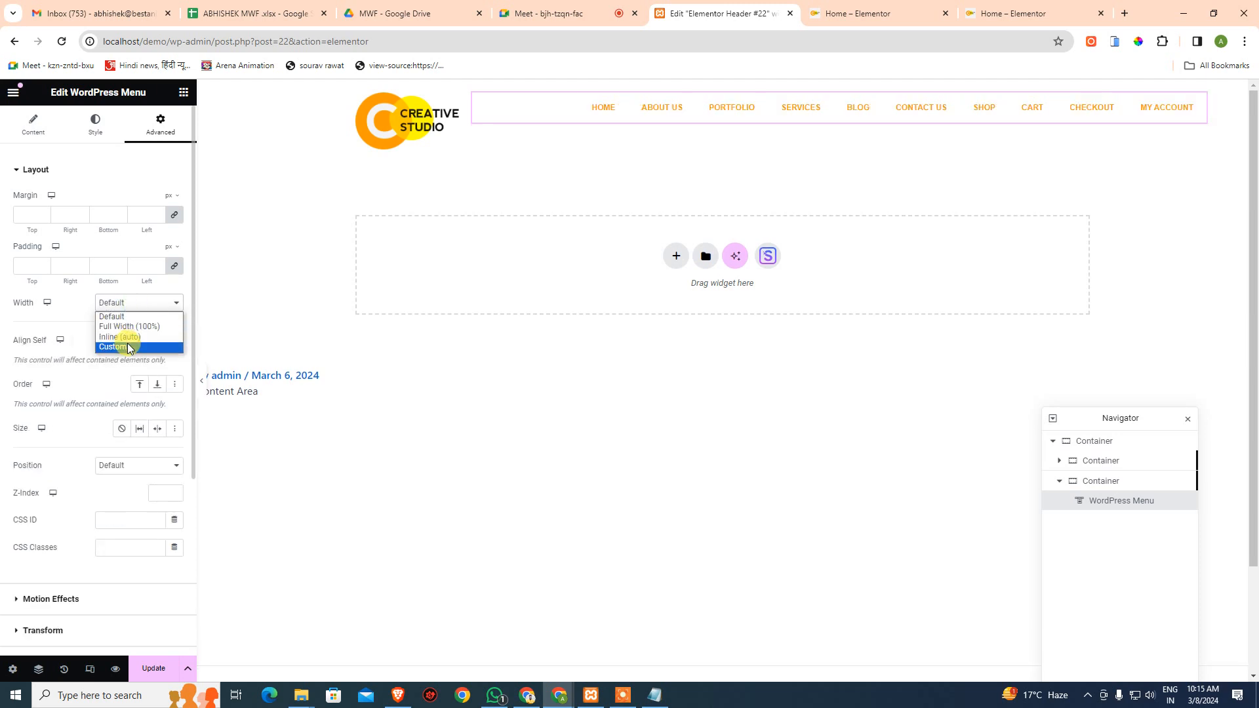
left_click(133, 338)
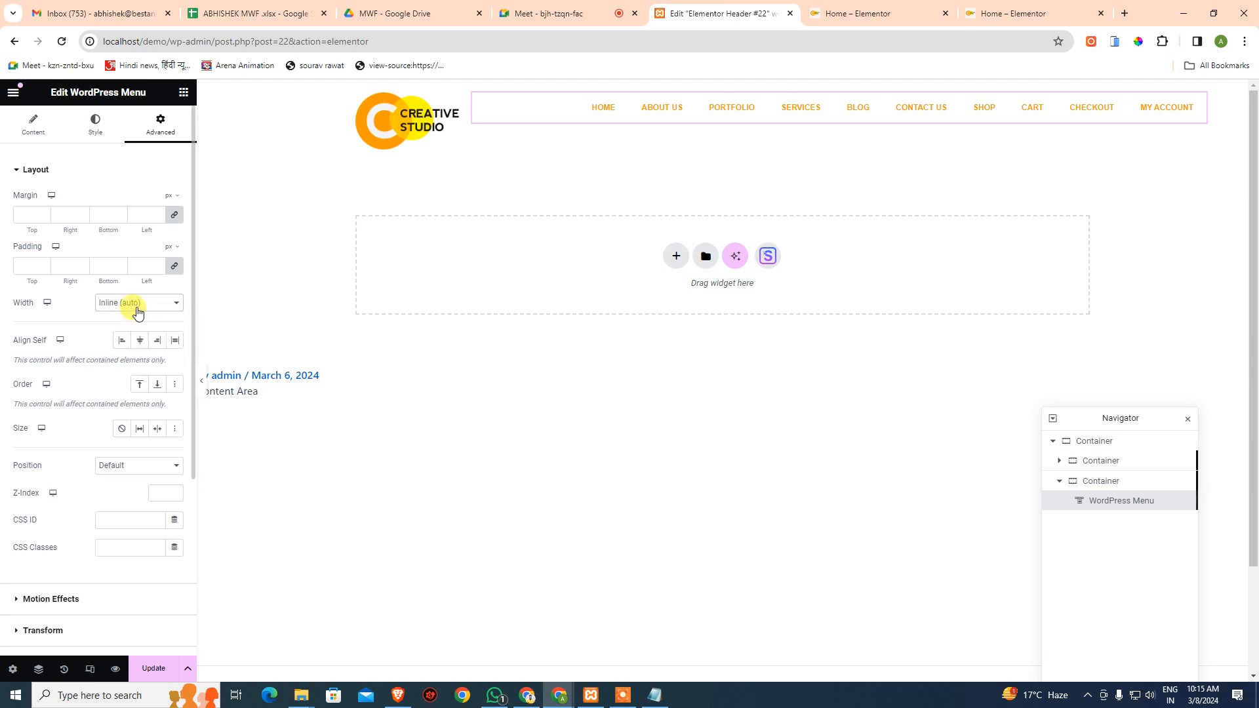
left_click(130, 306)
left_click(125, 337)
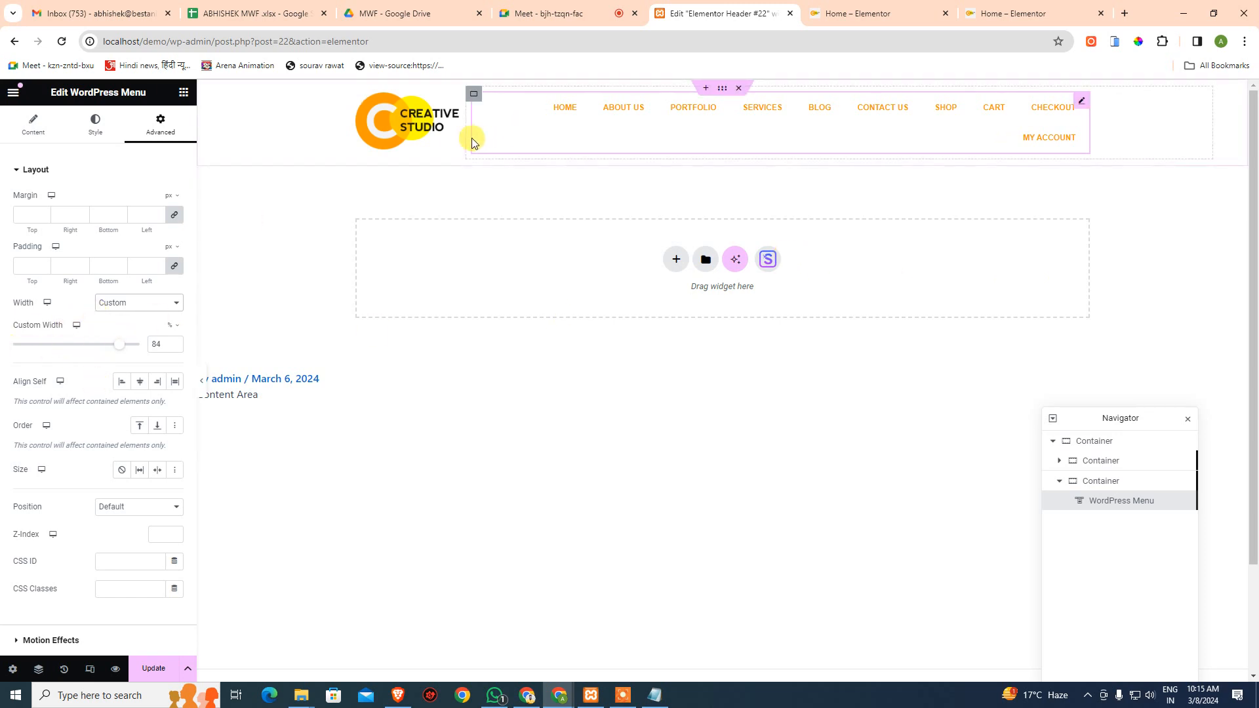
- Check the logo container's content width settings, then switch to the live home page tab
left_click(459, 106)
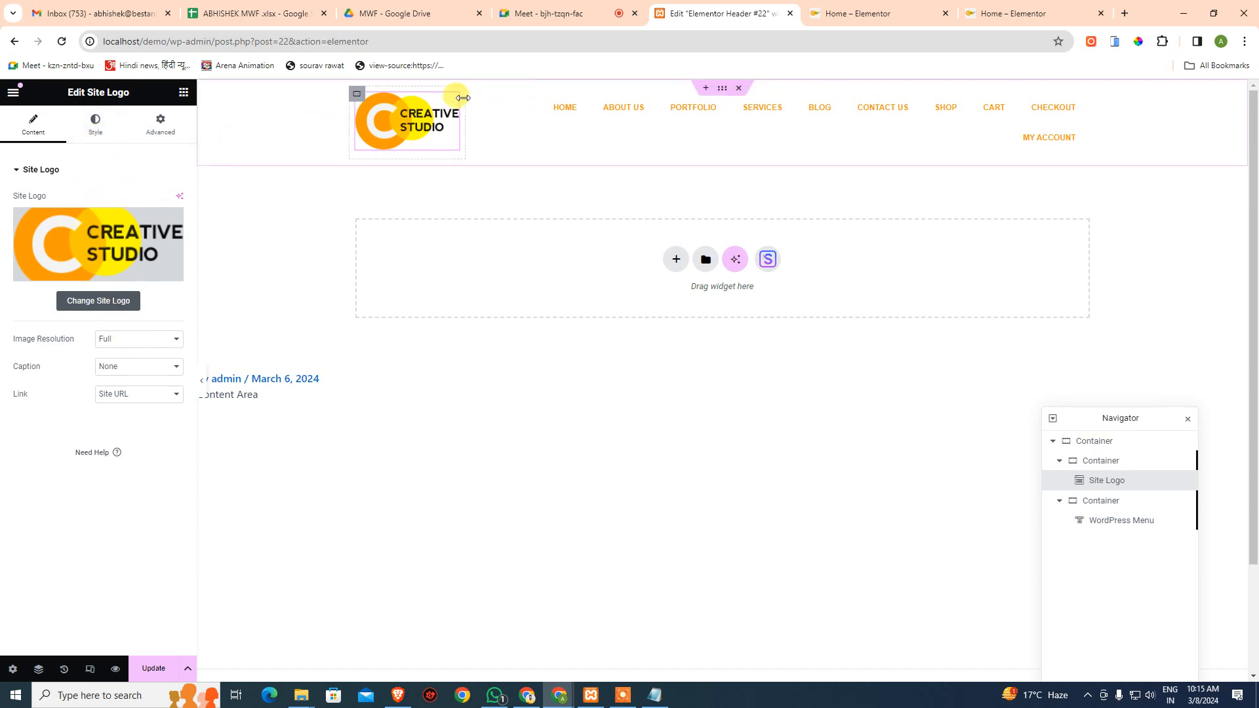
left_click(1115, 461)
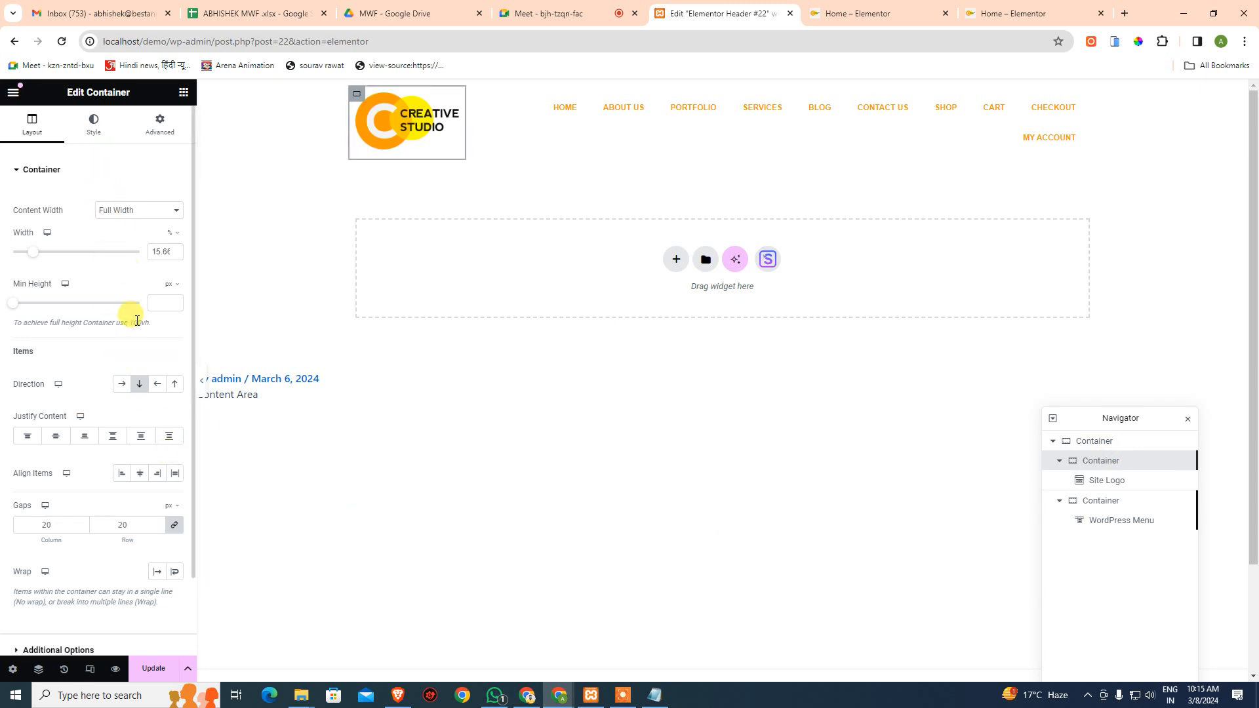
left_click(128, 211)
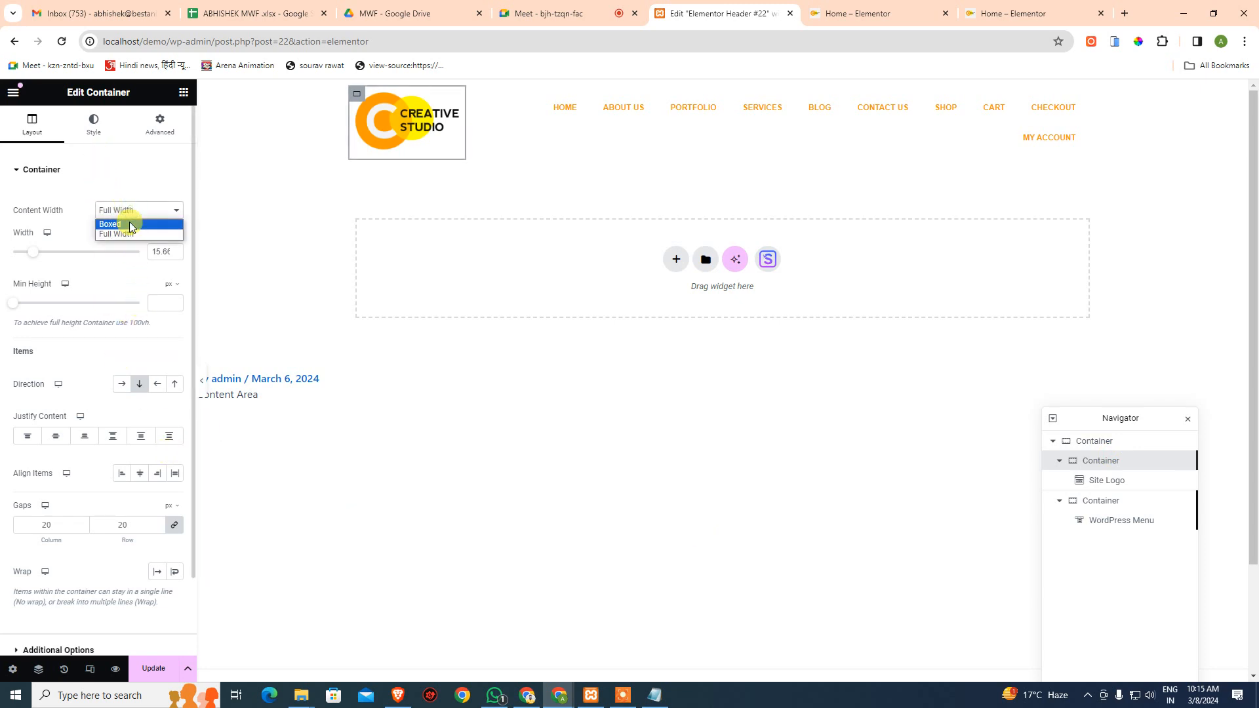
left_click(123, 188)
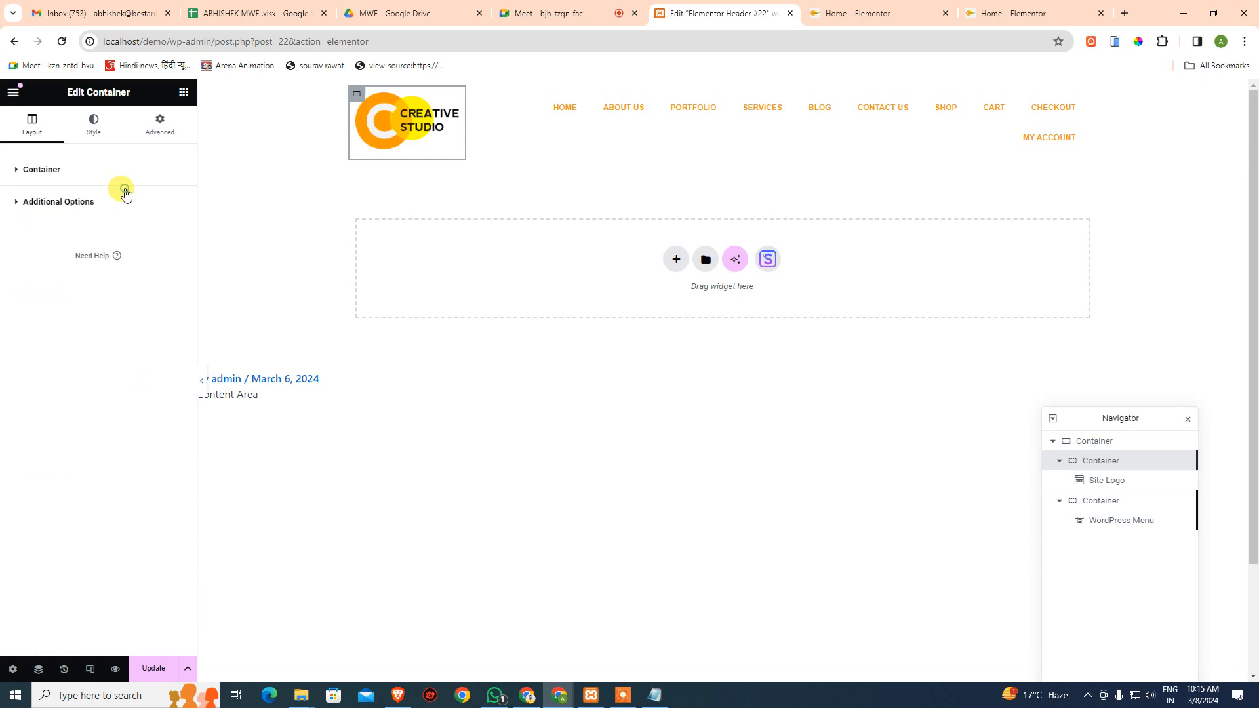
left_click(1100, 502)
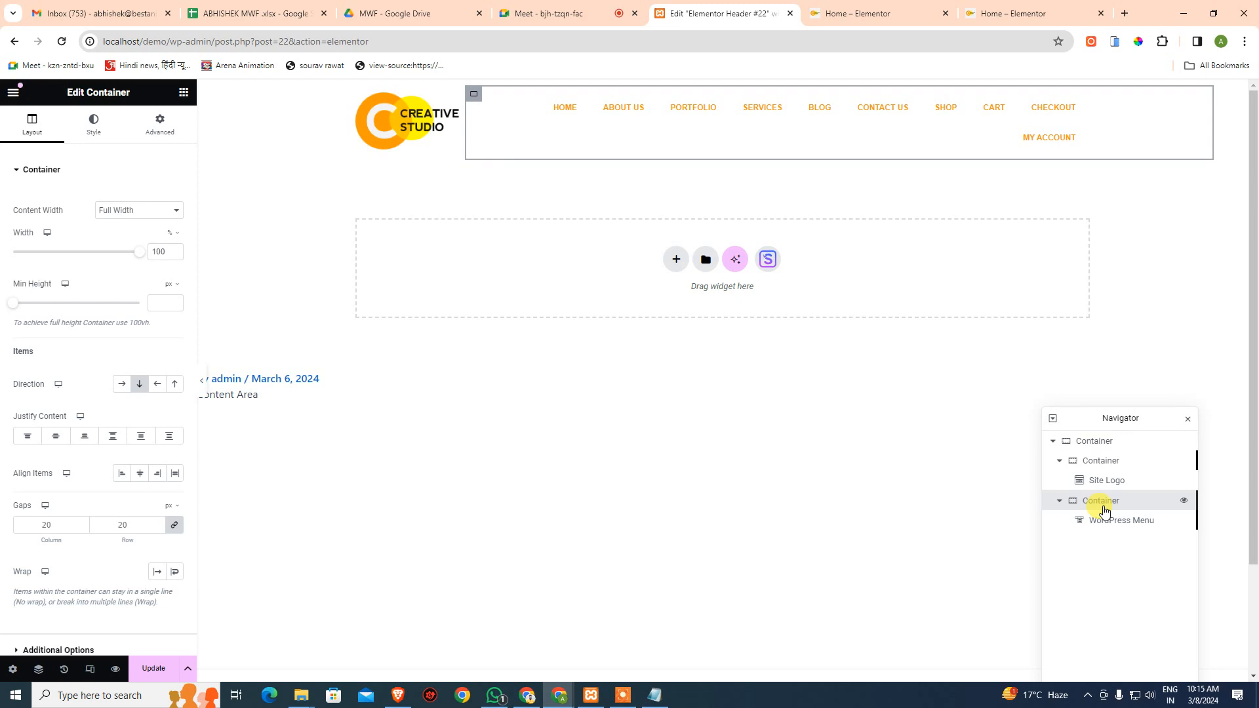
left_click(1101, 461)
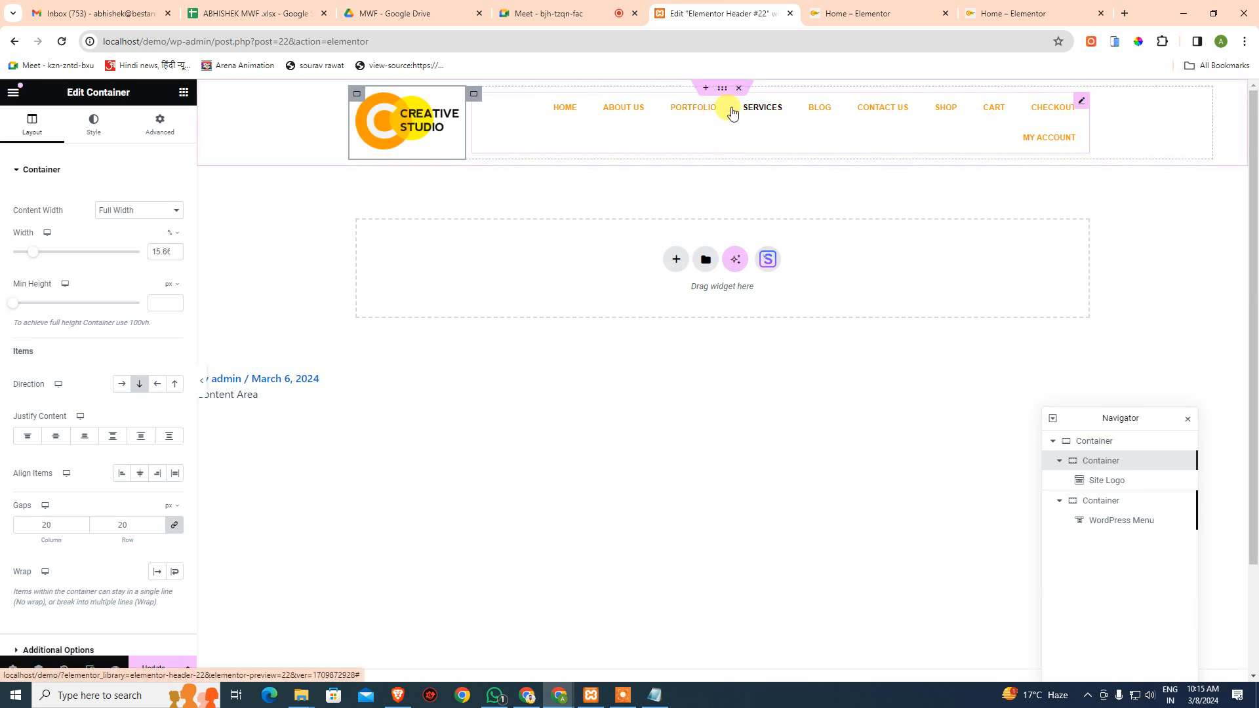
key("ctrl+Tab")
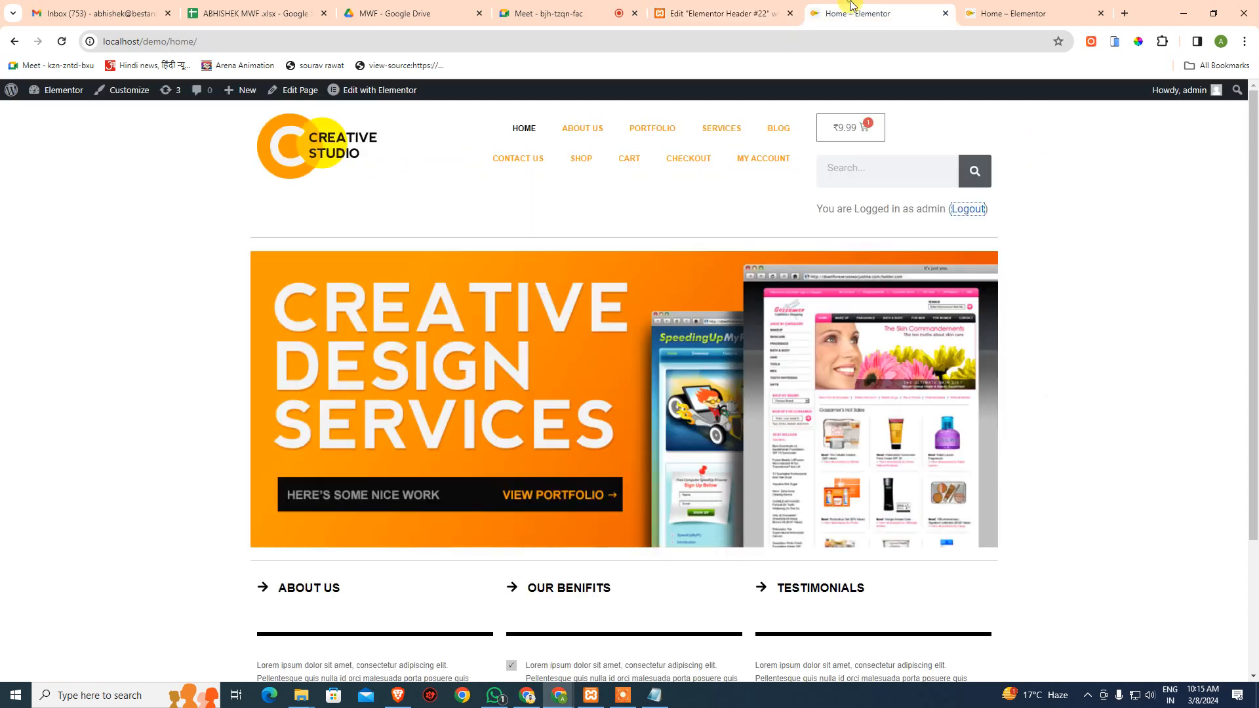
- Inspect the HOME menu item in DevTools and disable its list item's display: flex rule
right_click(630, 136)
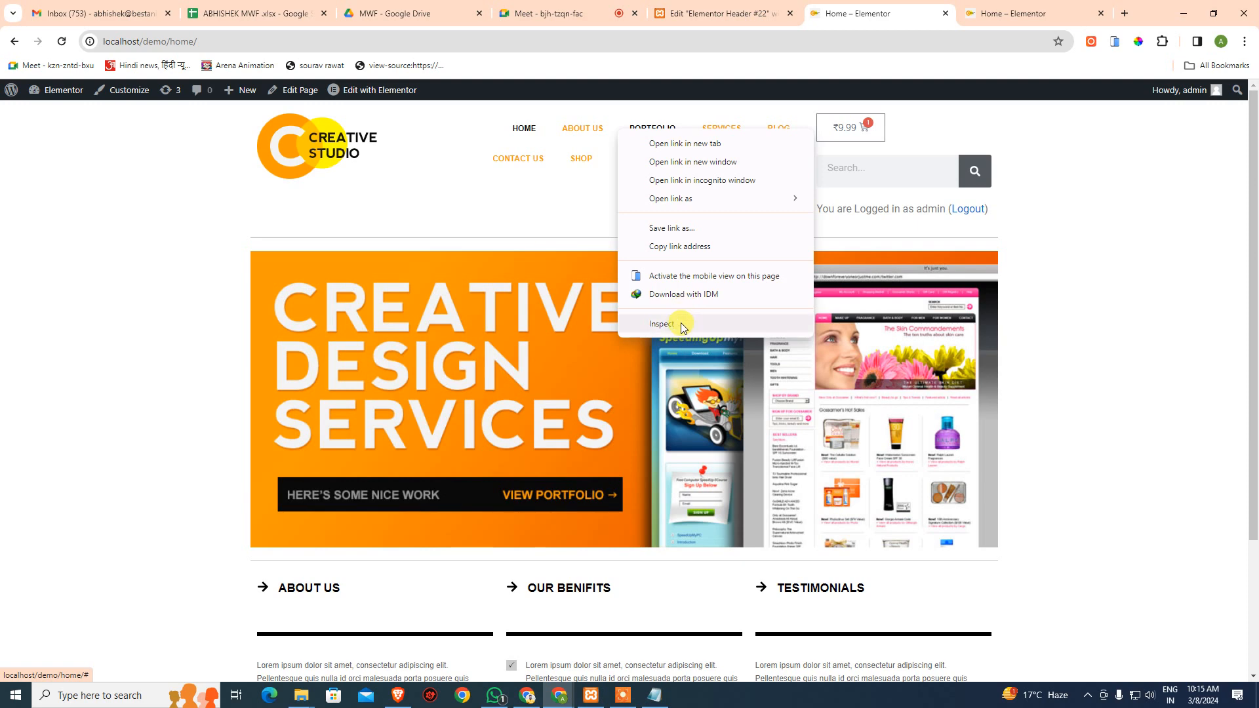
left_click(682, 327)
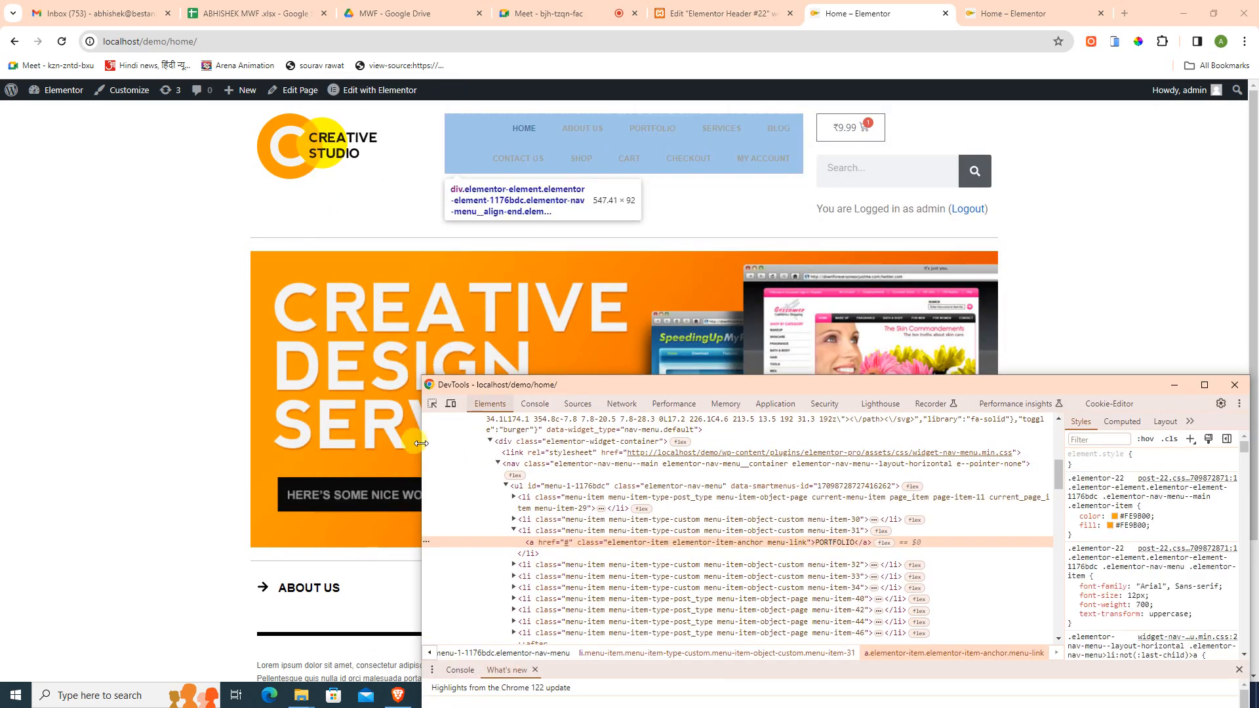
left_click(433, 403)
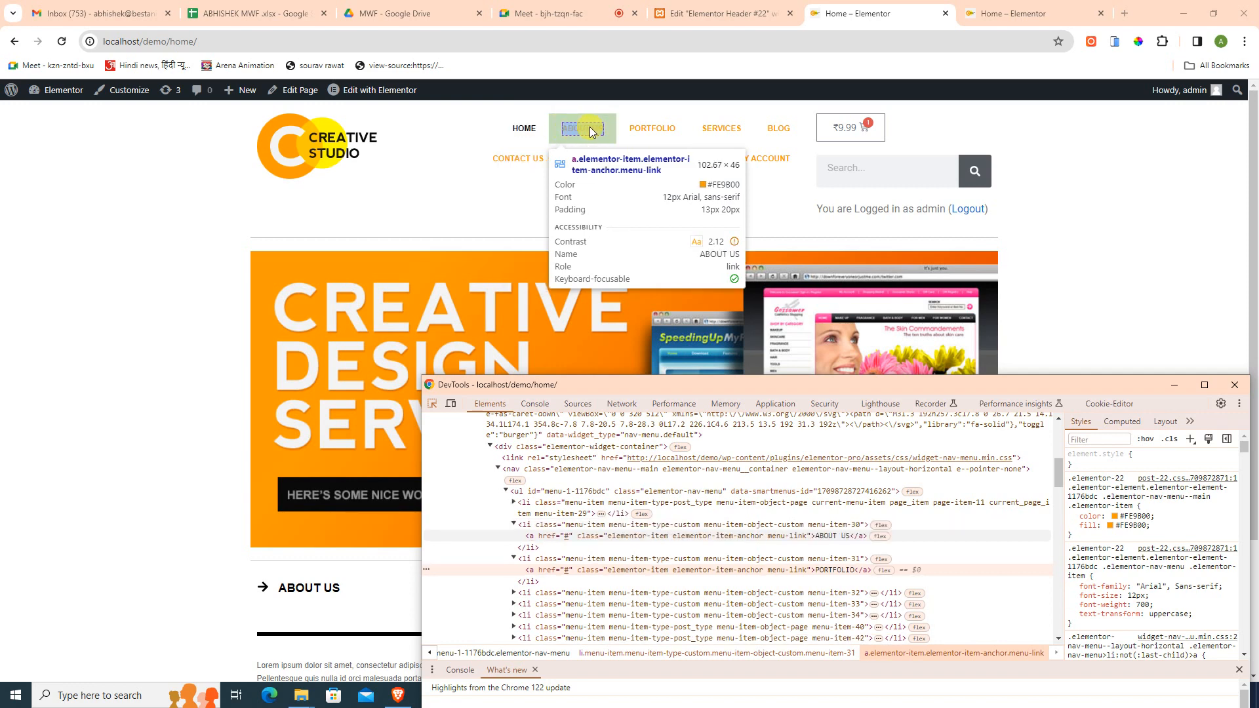
left_click(544, 131)
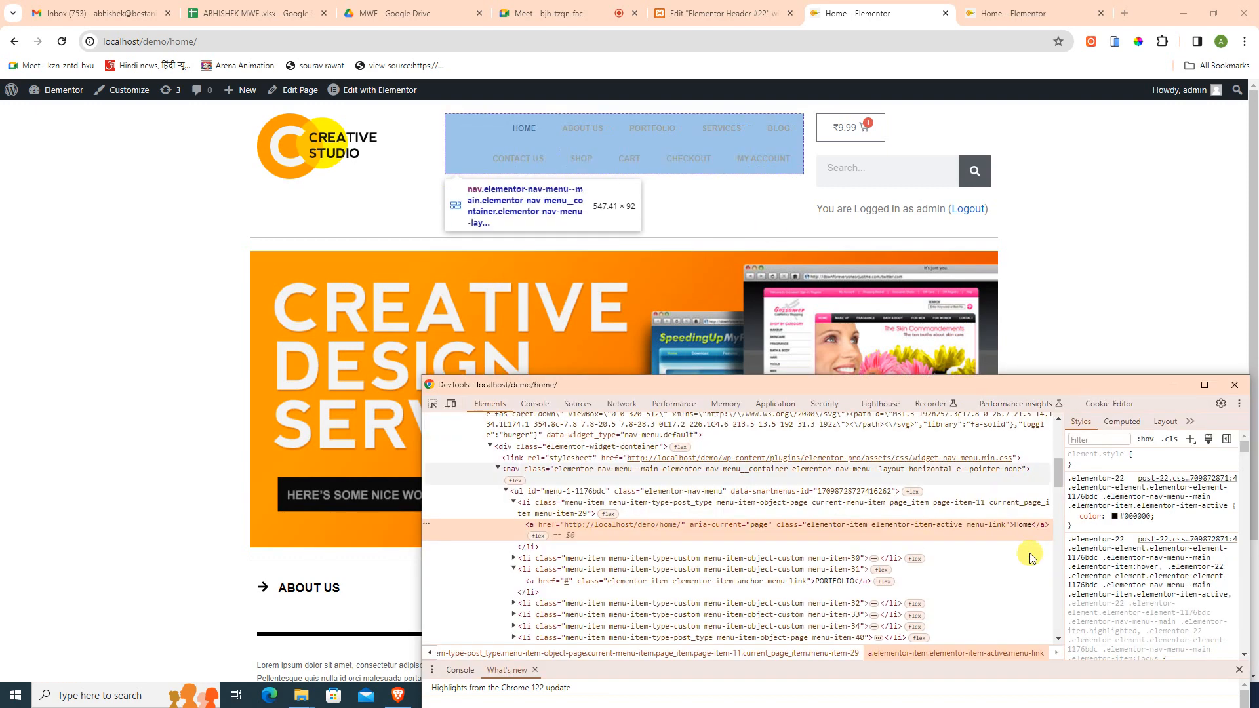
scroll(1152, 547, "down", 1)
scroll(1152, 546, "down", 5)
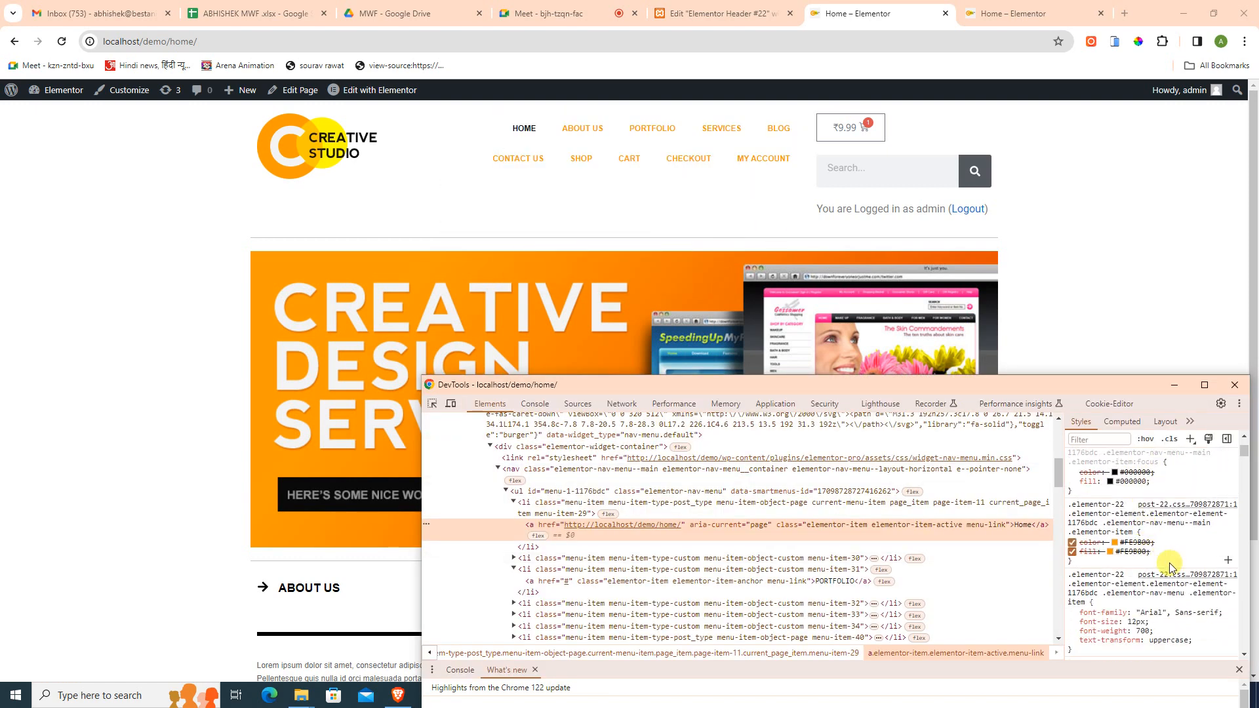
scroll(1173, 568, "down", 1)
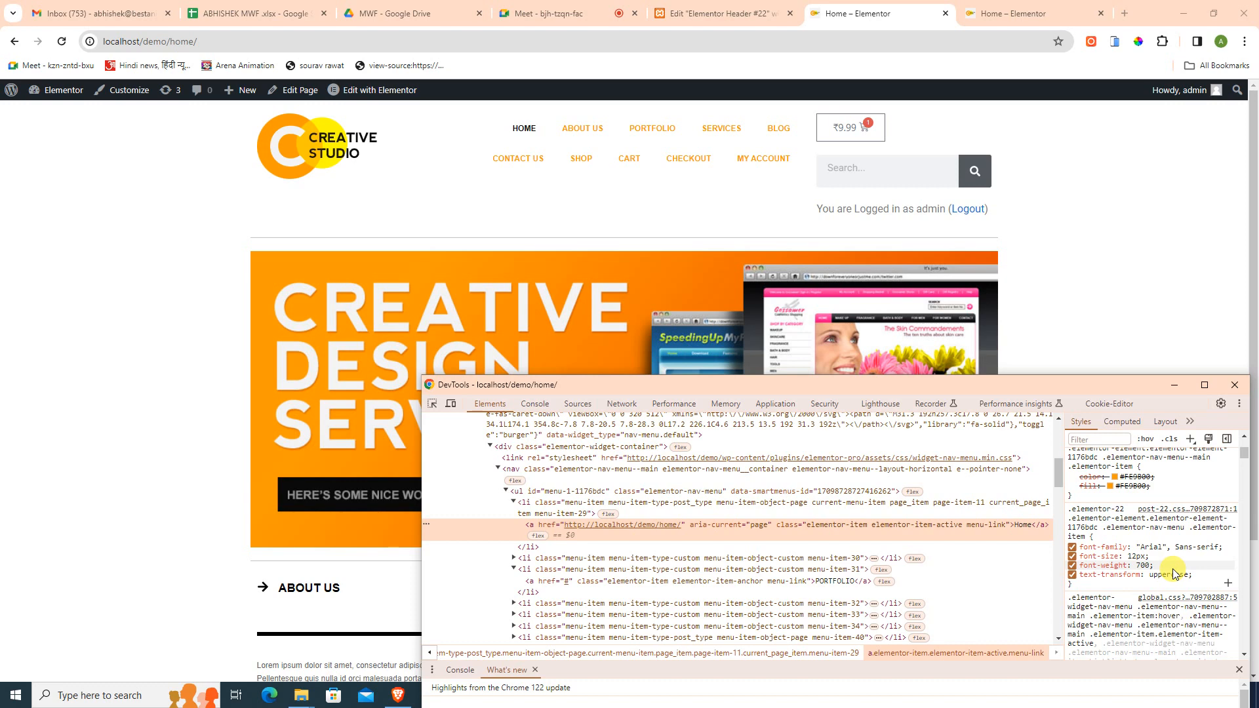
scroll(1173, 573, "up", 4)
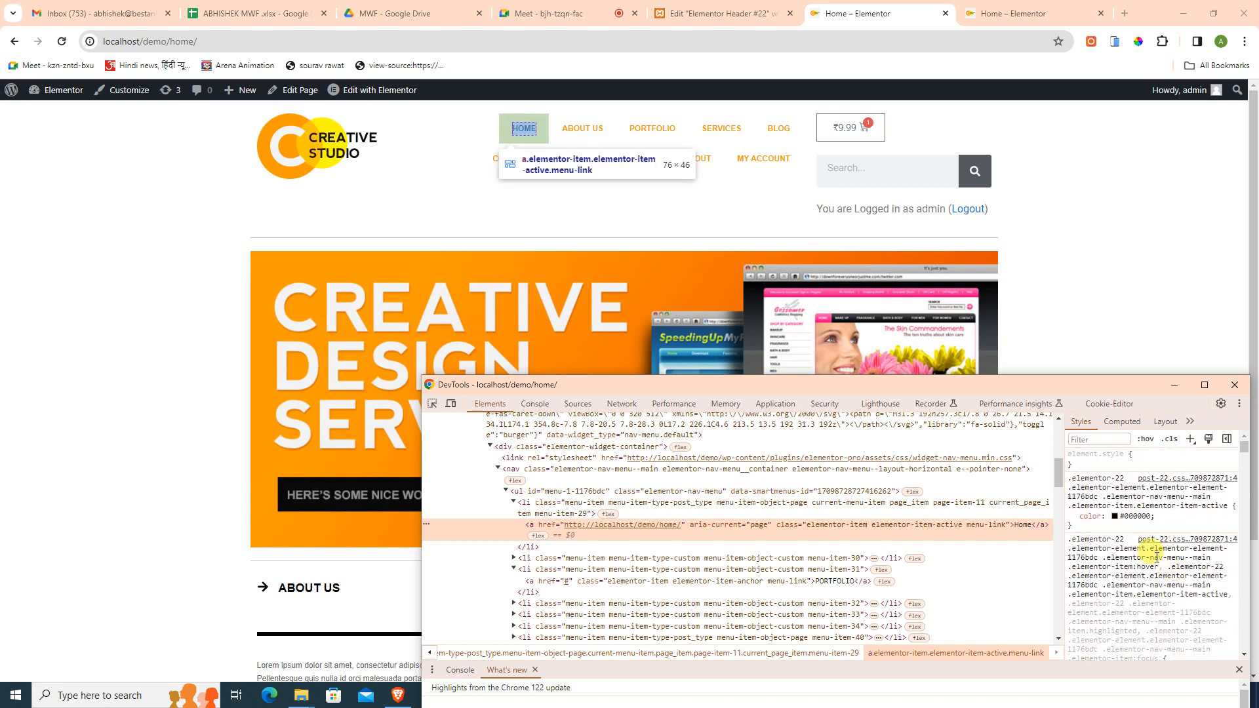
left_click(642, 505)
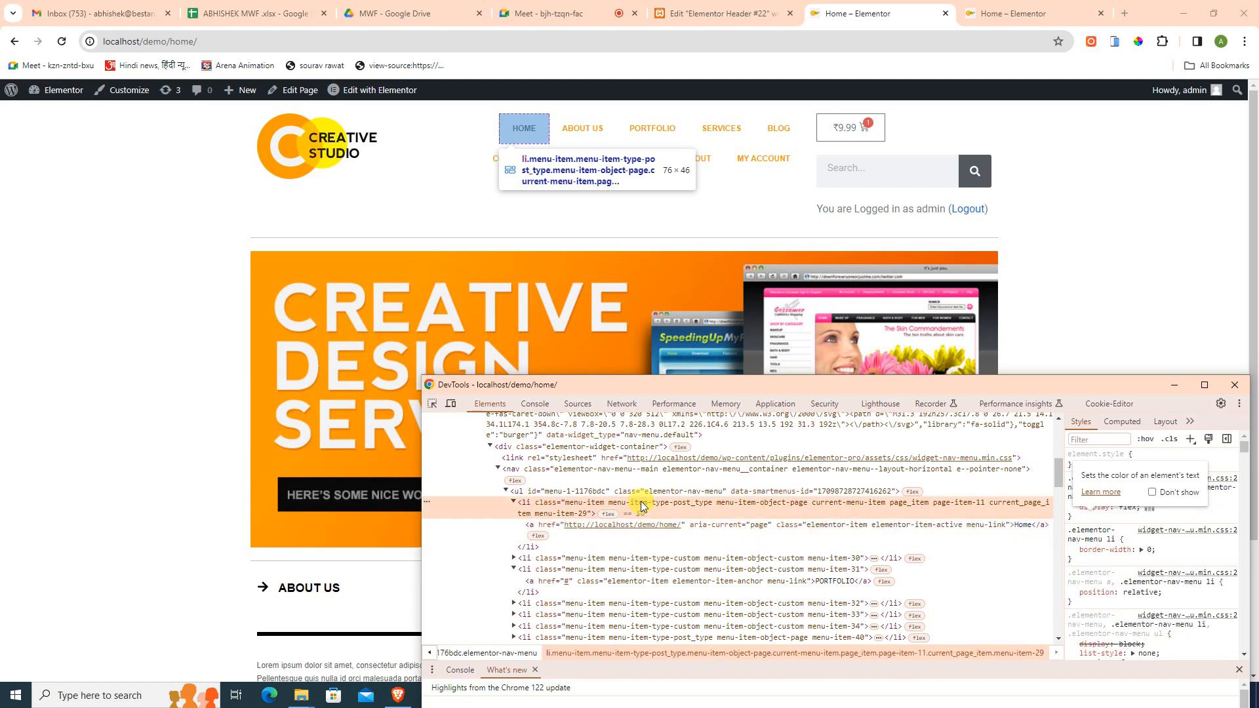
left_click(1072, 507)
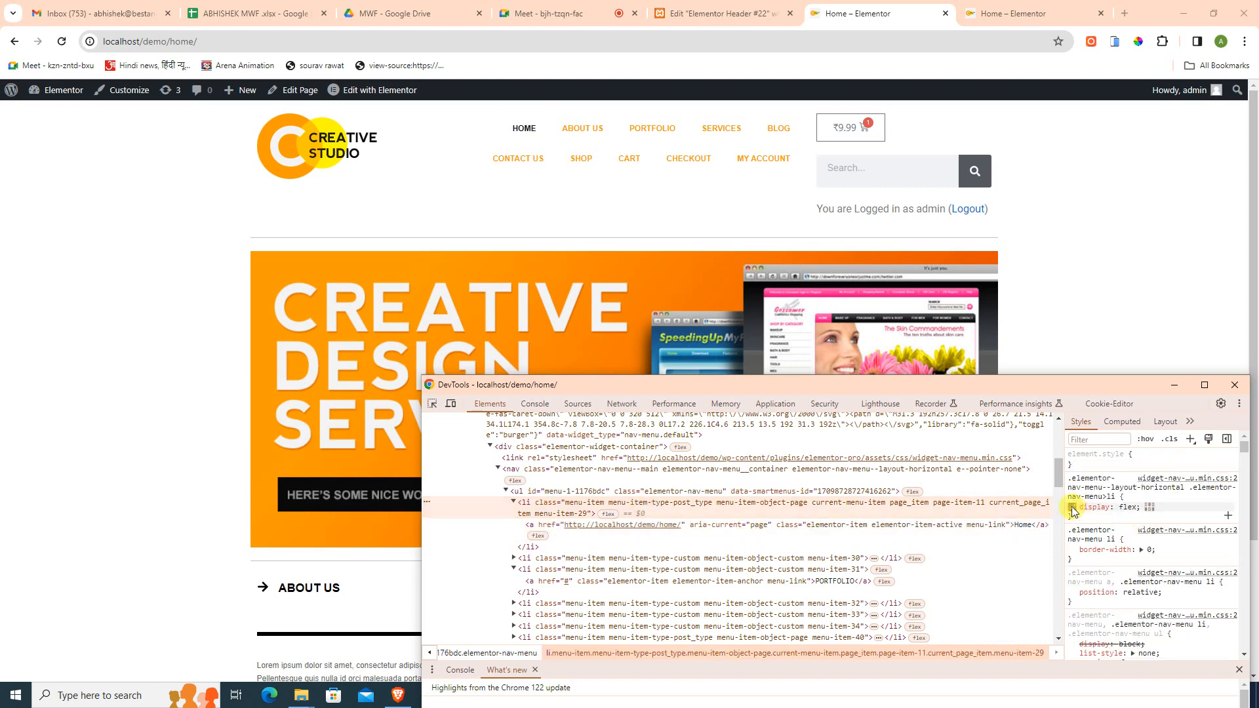
- Toggle the menu links' padding, line-height and transition rules off and on to compare spacing
scroll(1144, 591, "down", 4)
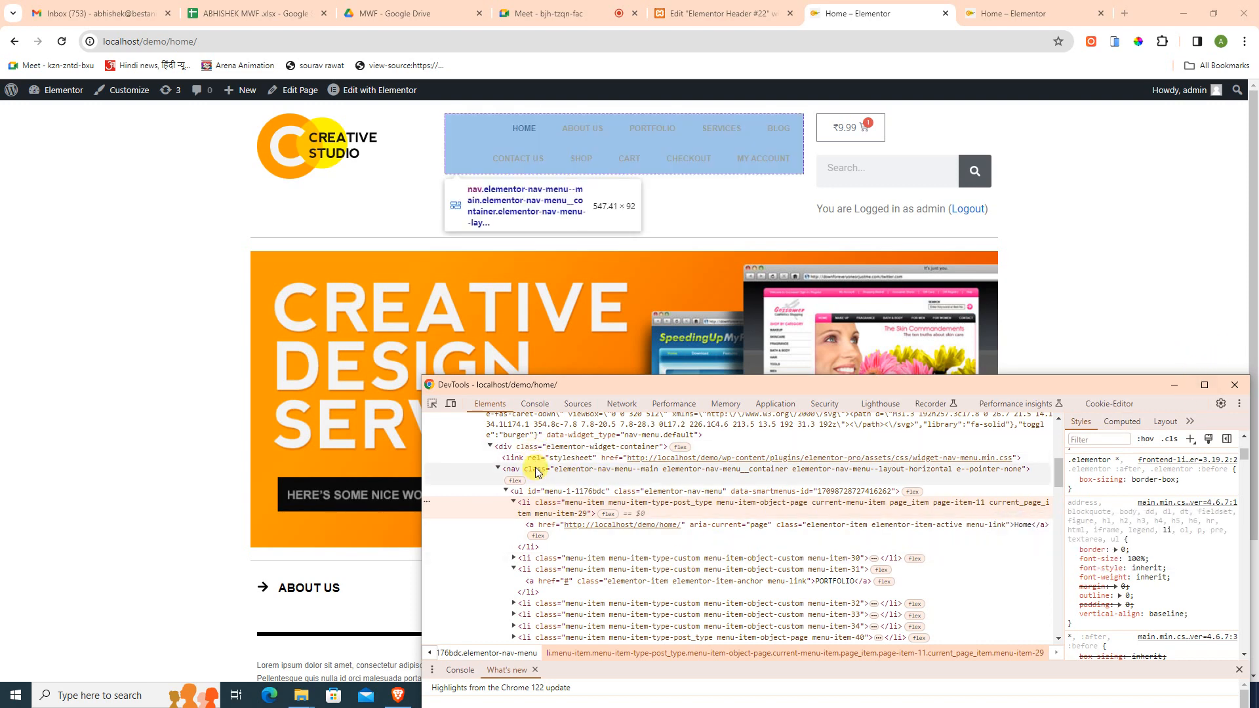
left_click(539, 529)
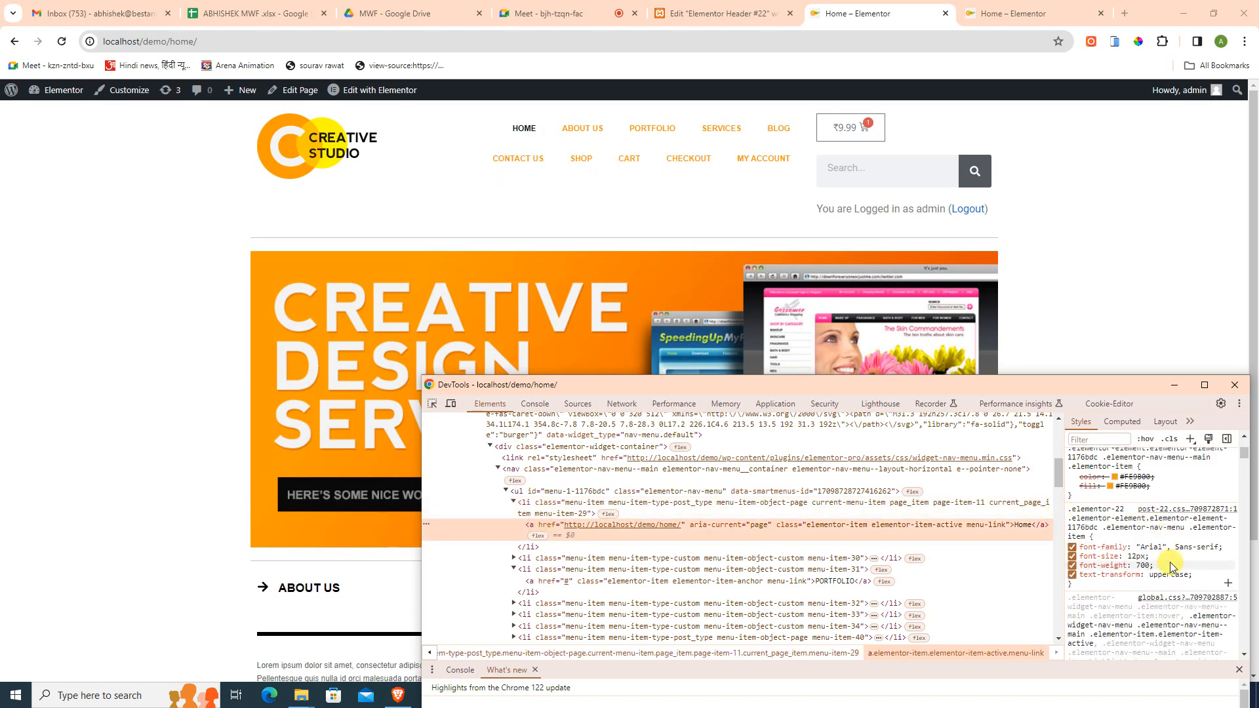
scroll(1155, 568, "down", 2)
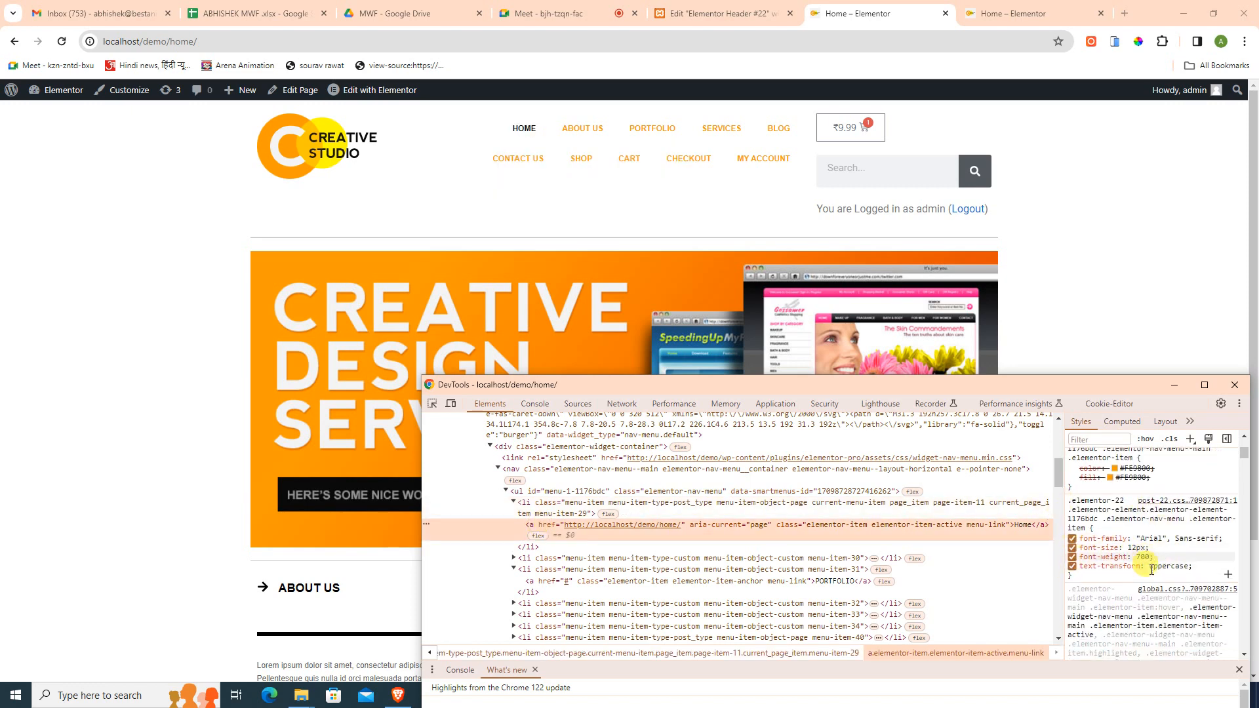
scroll(1151, 570, "down", 6)
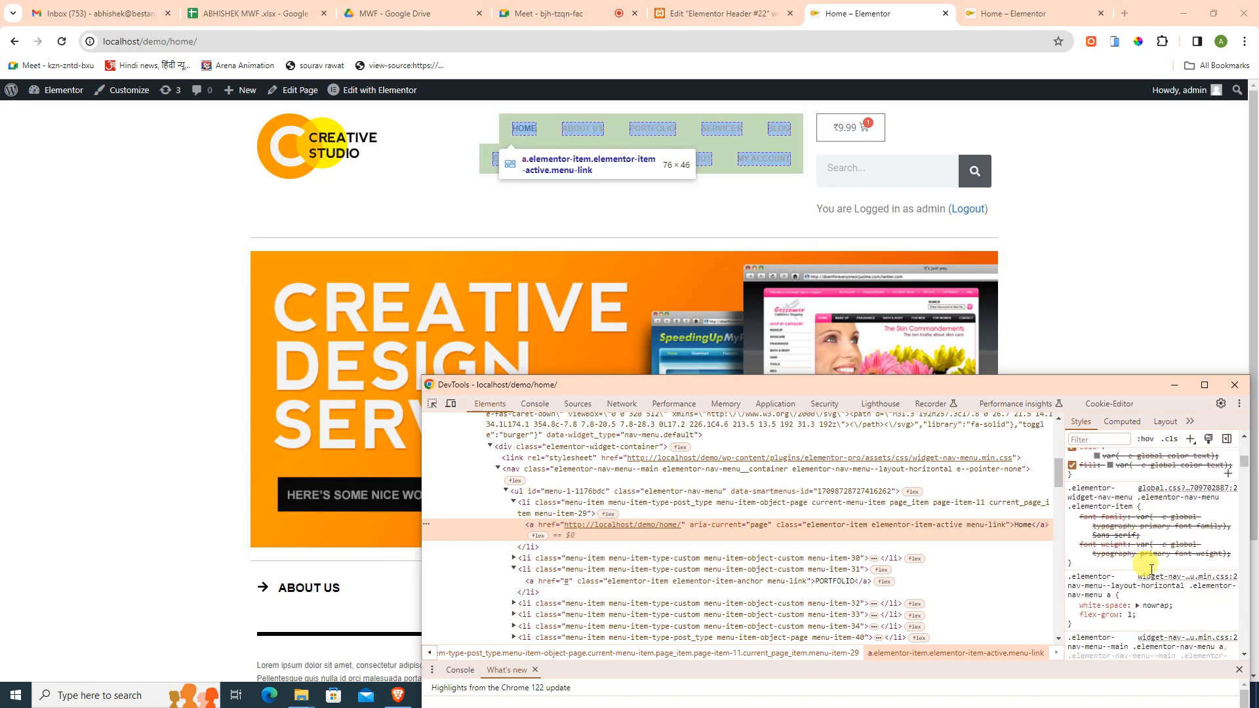
scroll(1152, 570, "down", 8)
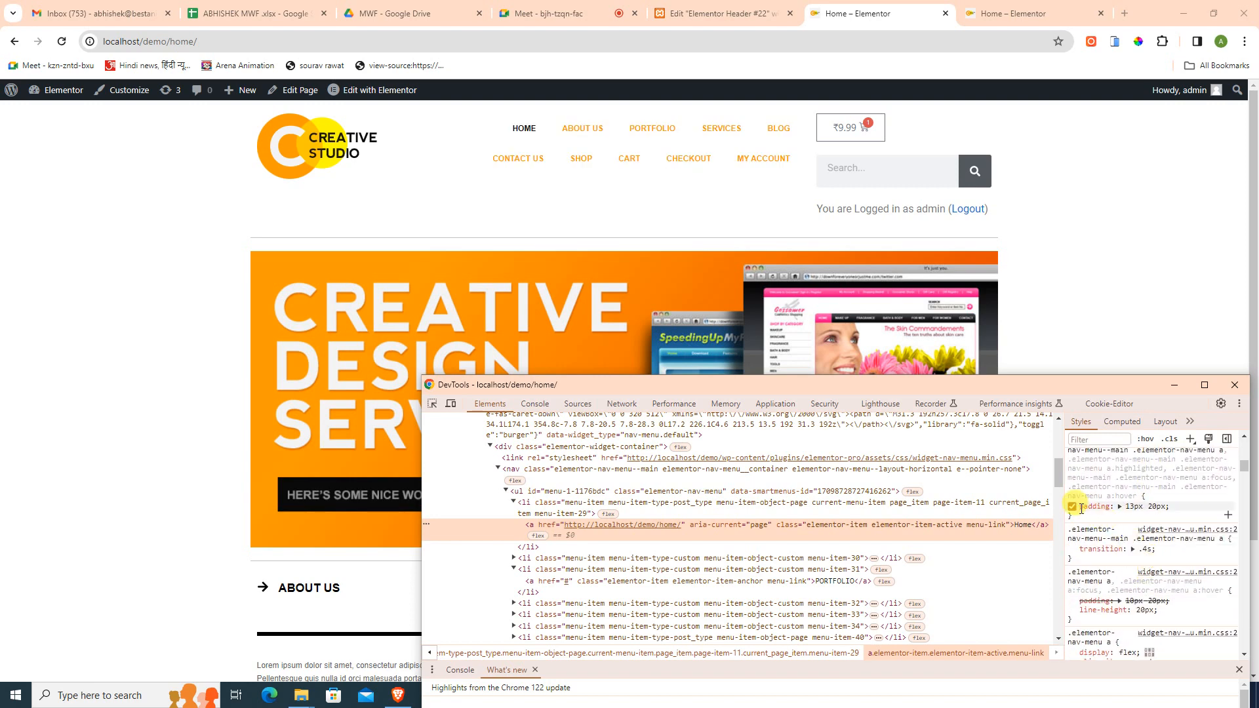
left_click(1074, 507)
left_click(1073, 508)
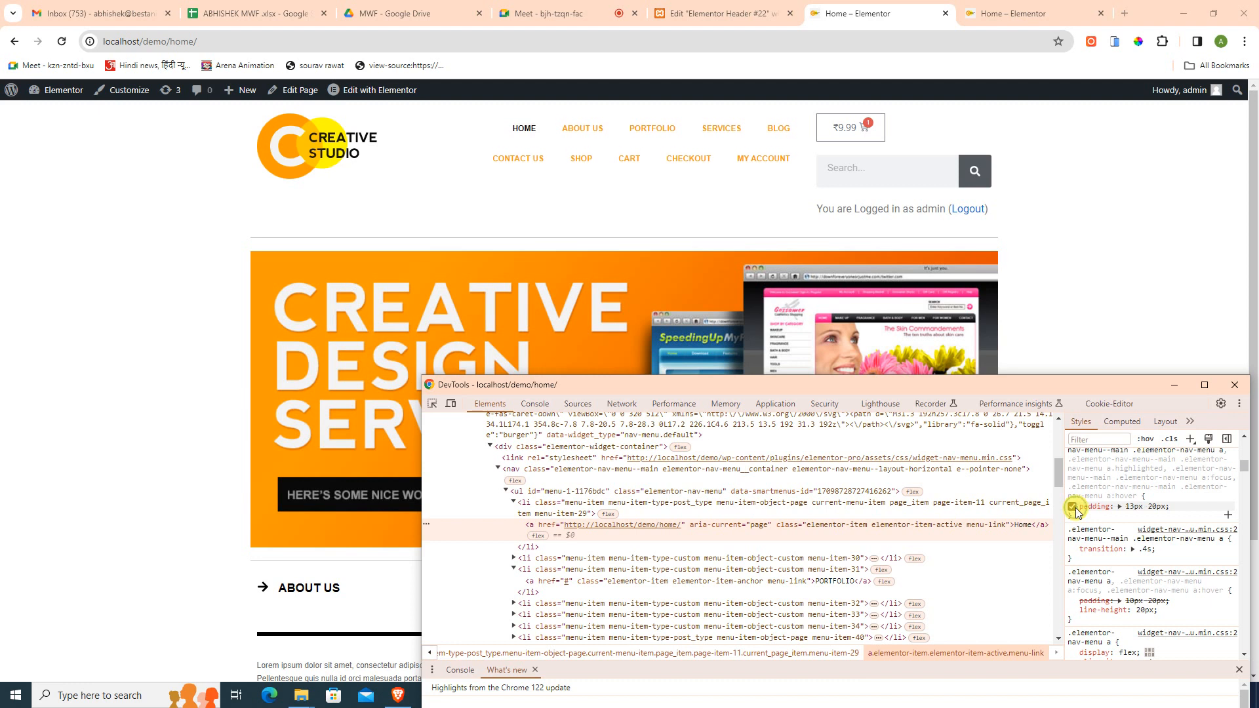
left_click(1074, 508)
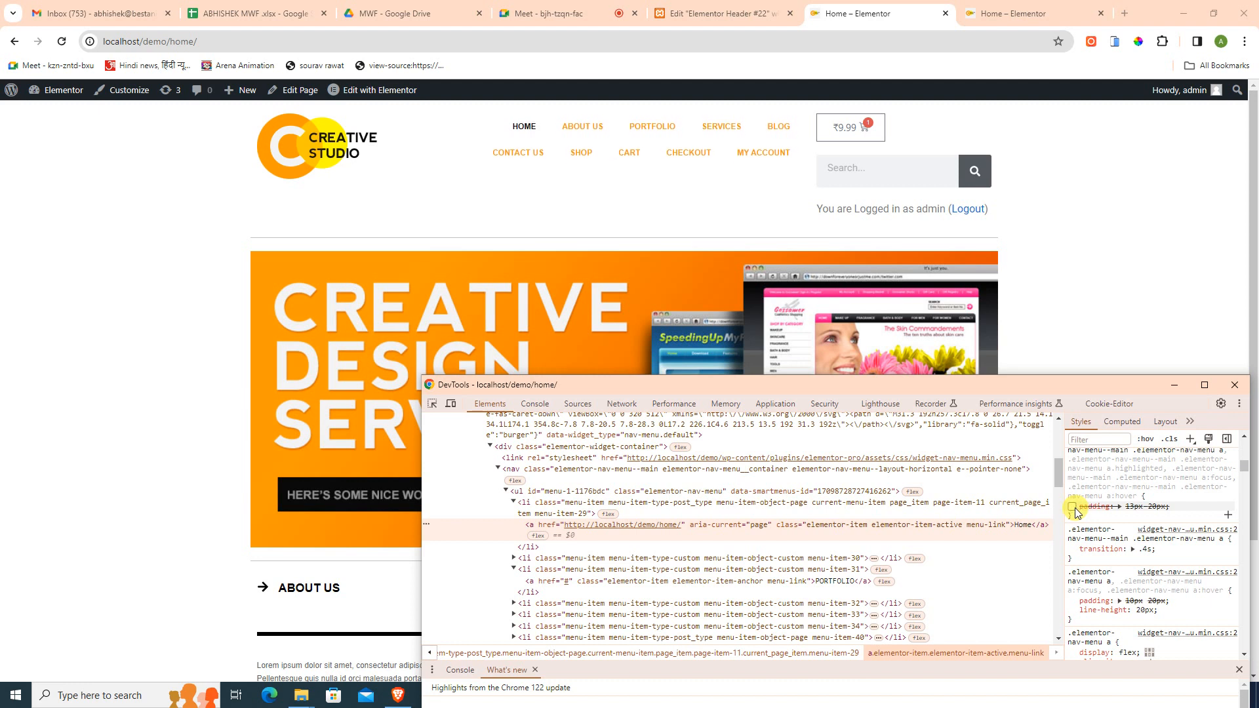
left_click(1074, 507)
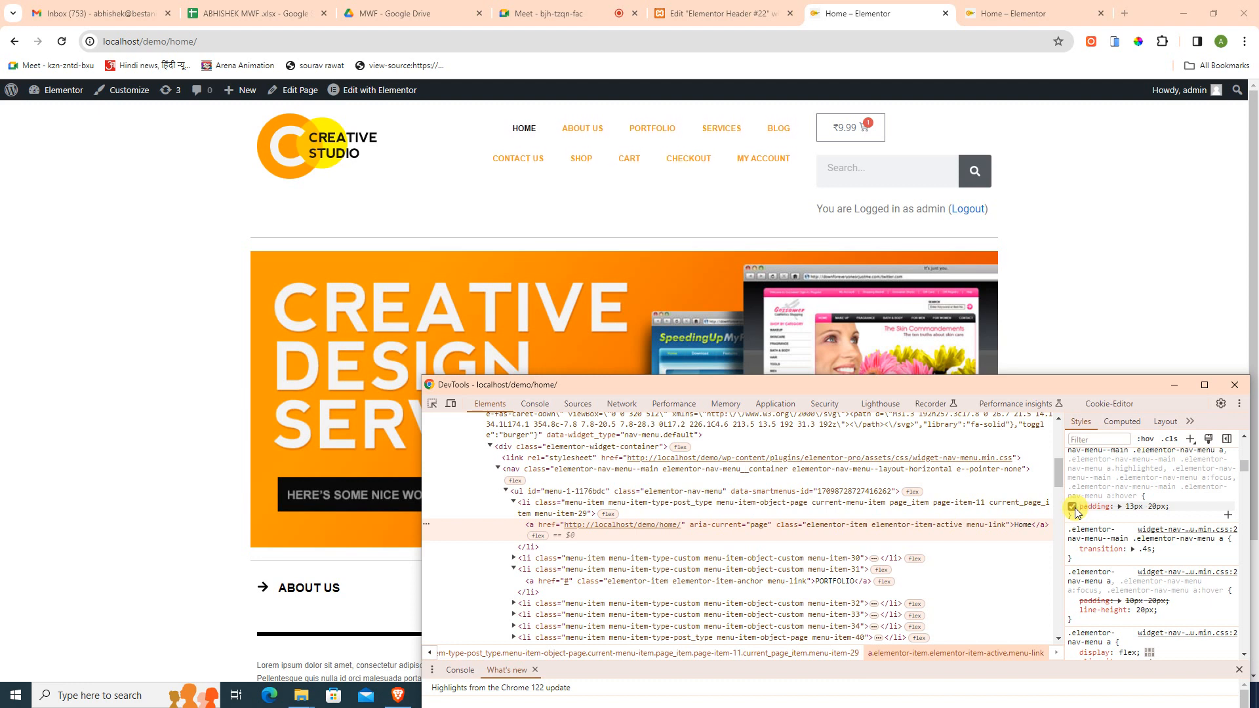
left_click(1072, 611)
left_click(1072, 610)
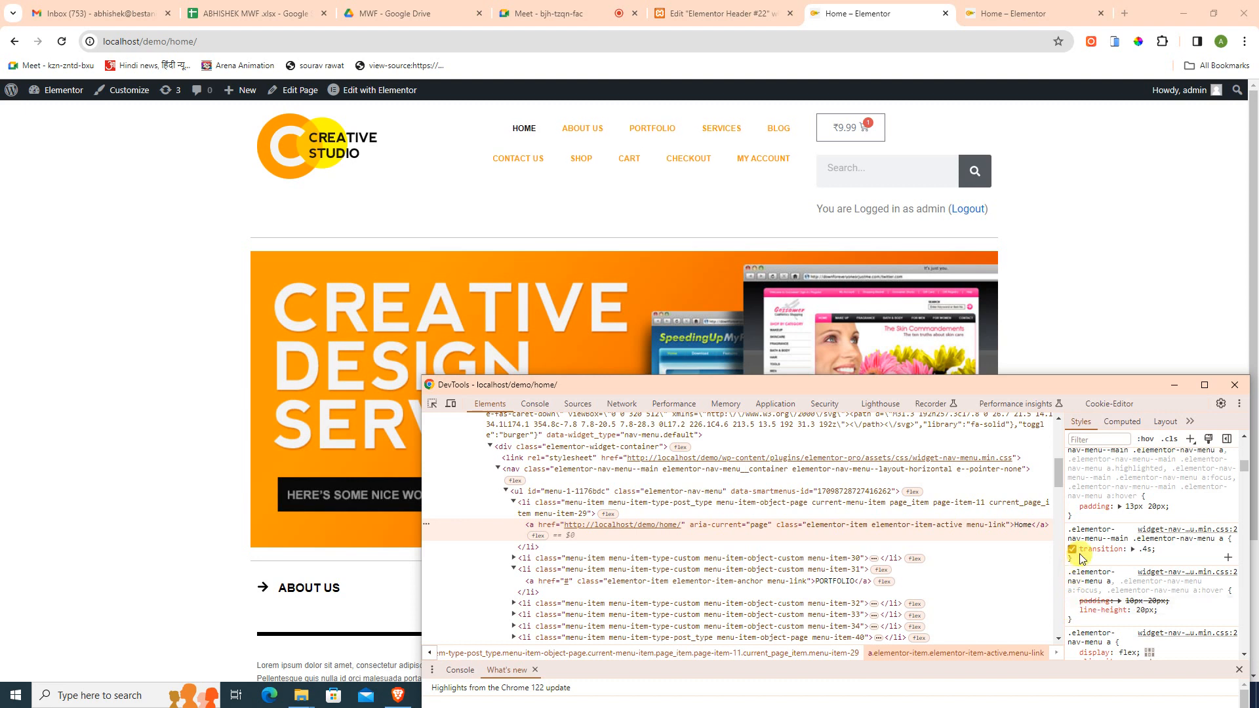
left_click(1071, 550)
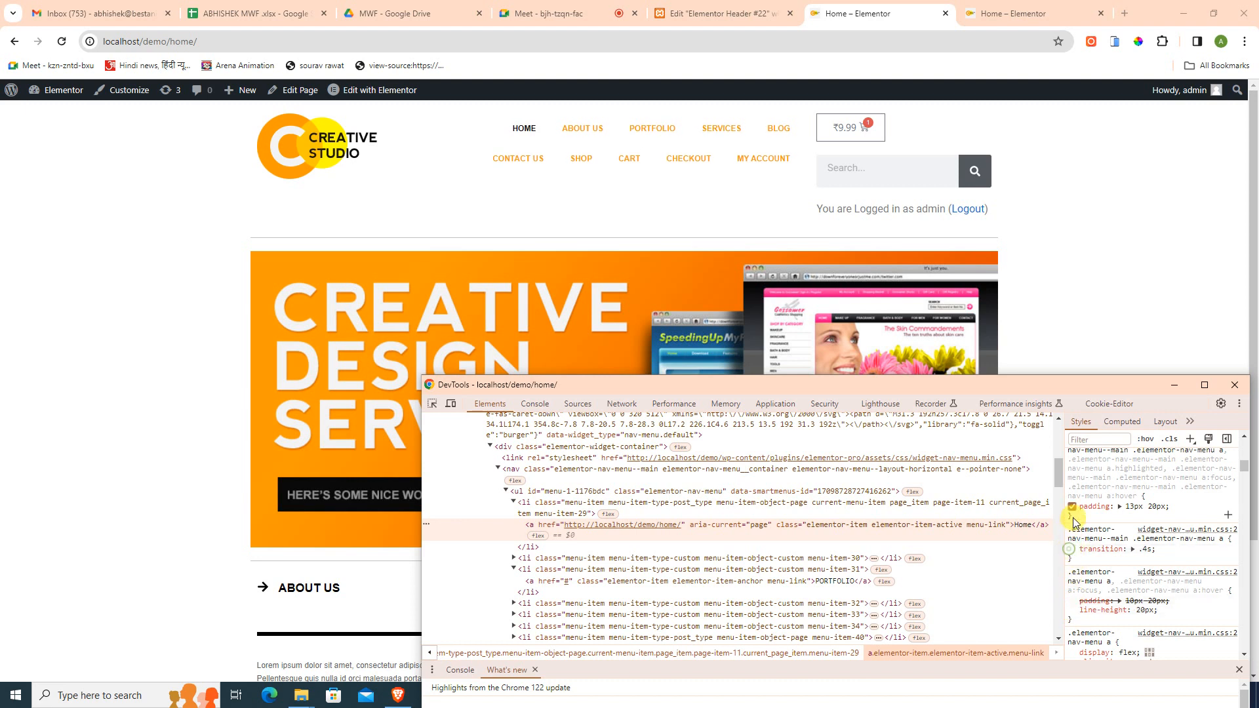
left_click(1073, 508)
left_click(1073, 509)
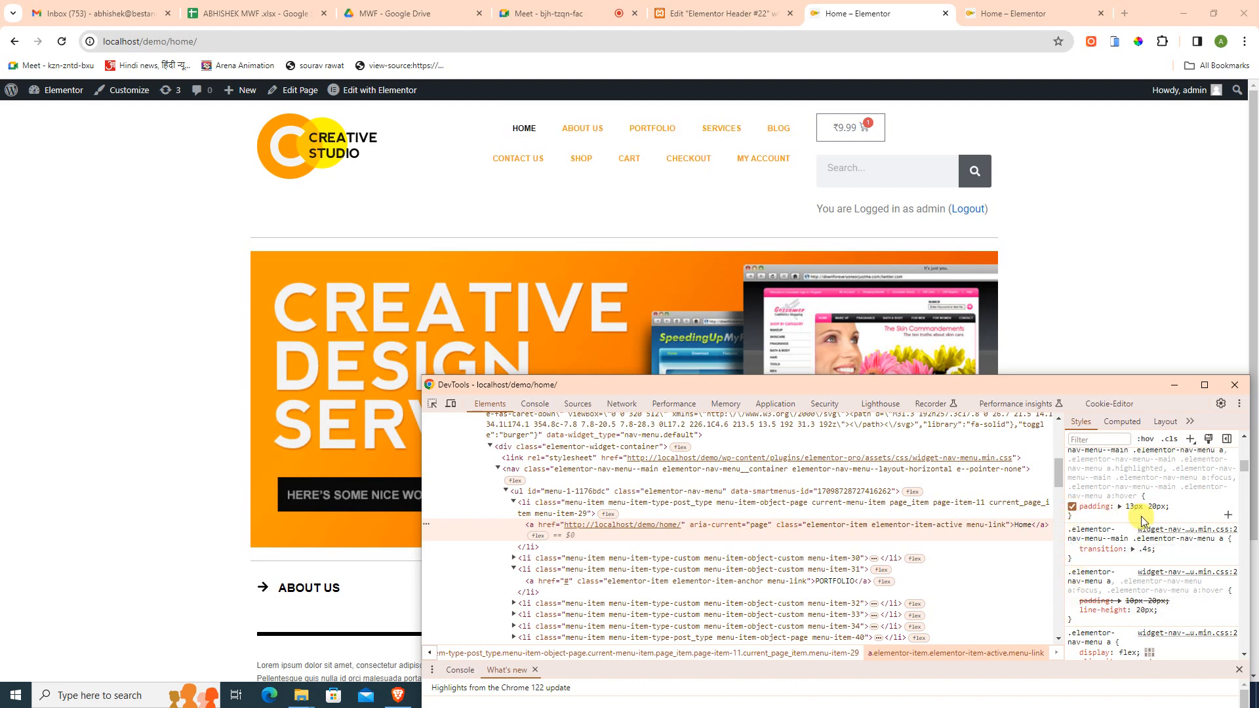
- Close DevTools and return to the header template editor
scroll(1138, 514, "down", 4)
scroll(1143, 521, "down", 2)
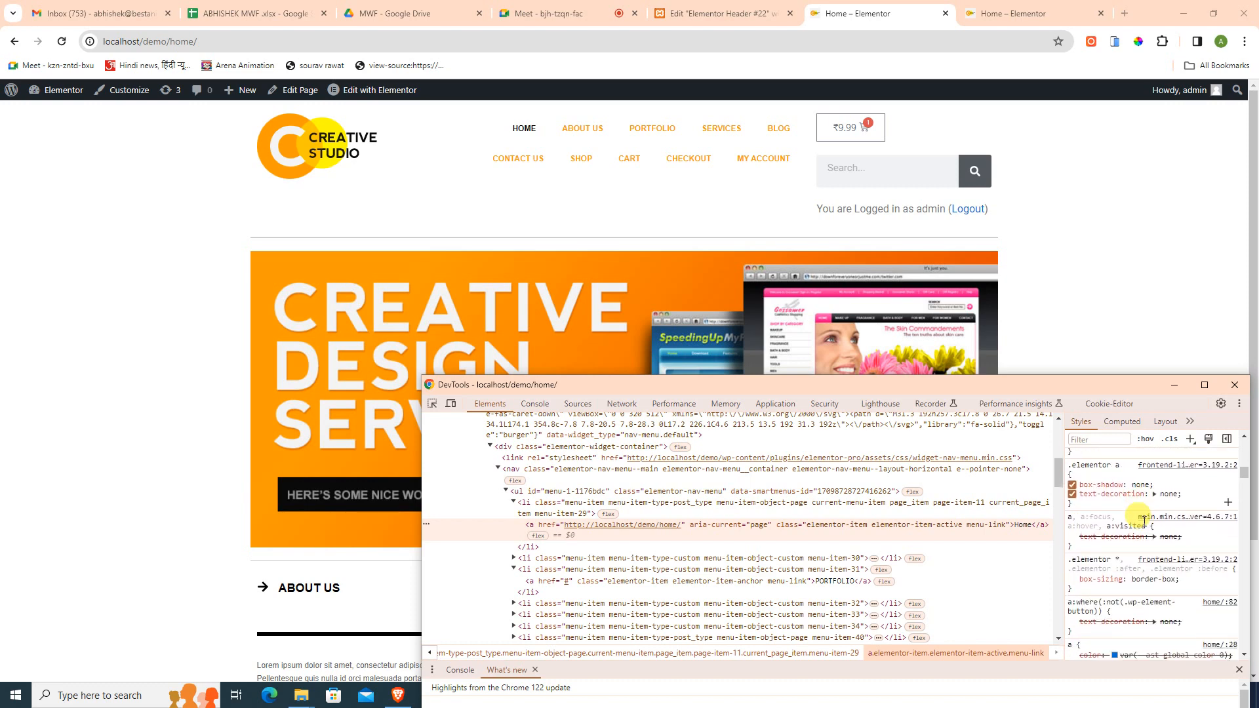
left_click(1235, 385)
left_click(727, 15)
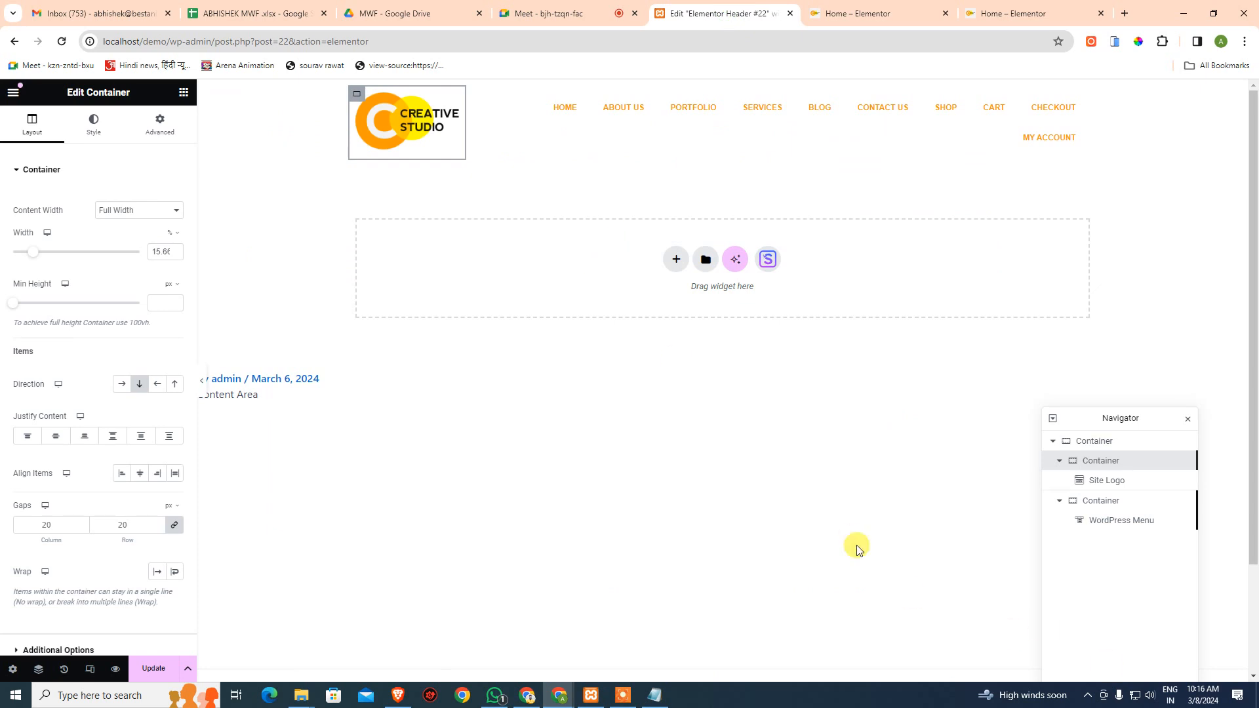
- Set the menu's Main Menu horizontal padding to 15 px so MY ACCOUNT fits on one line
left_click(572, 113)
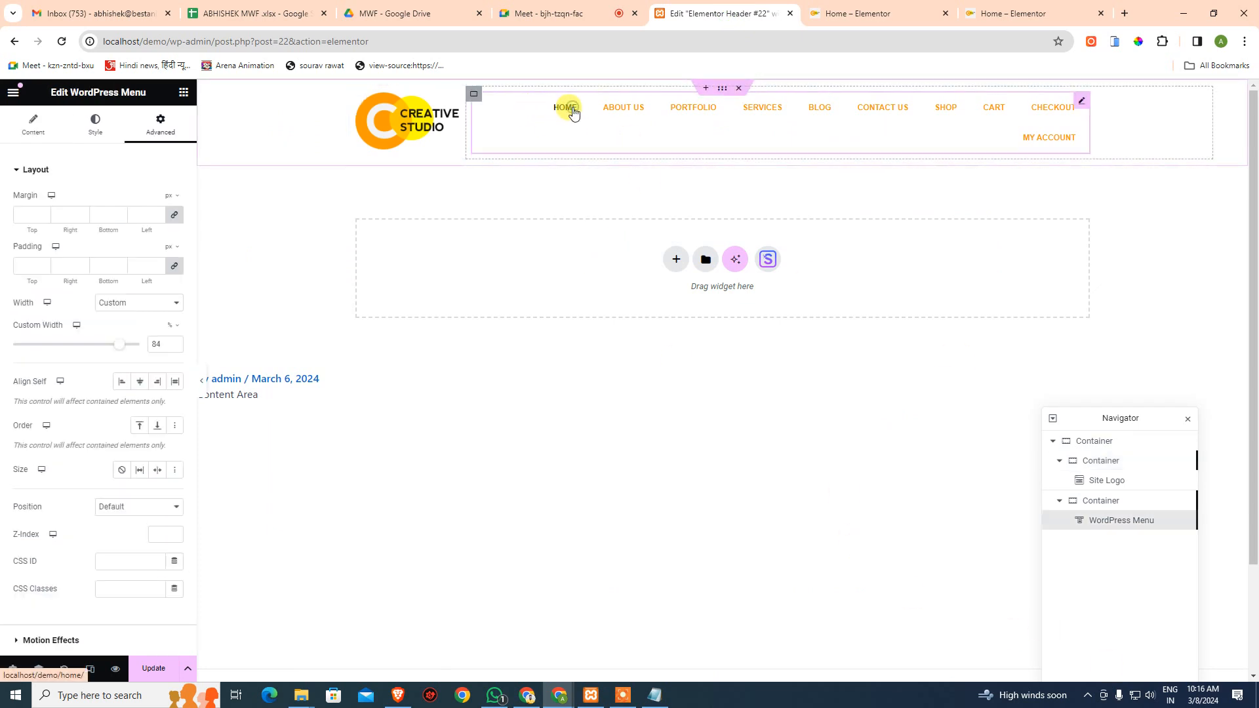
scroll(109, 482, "down", 3)
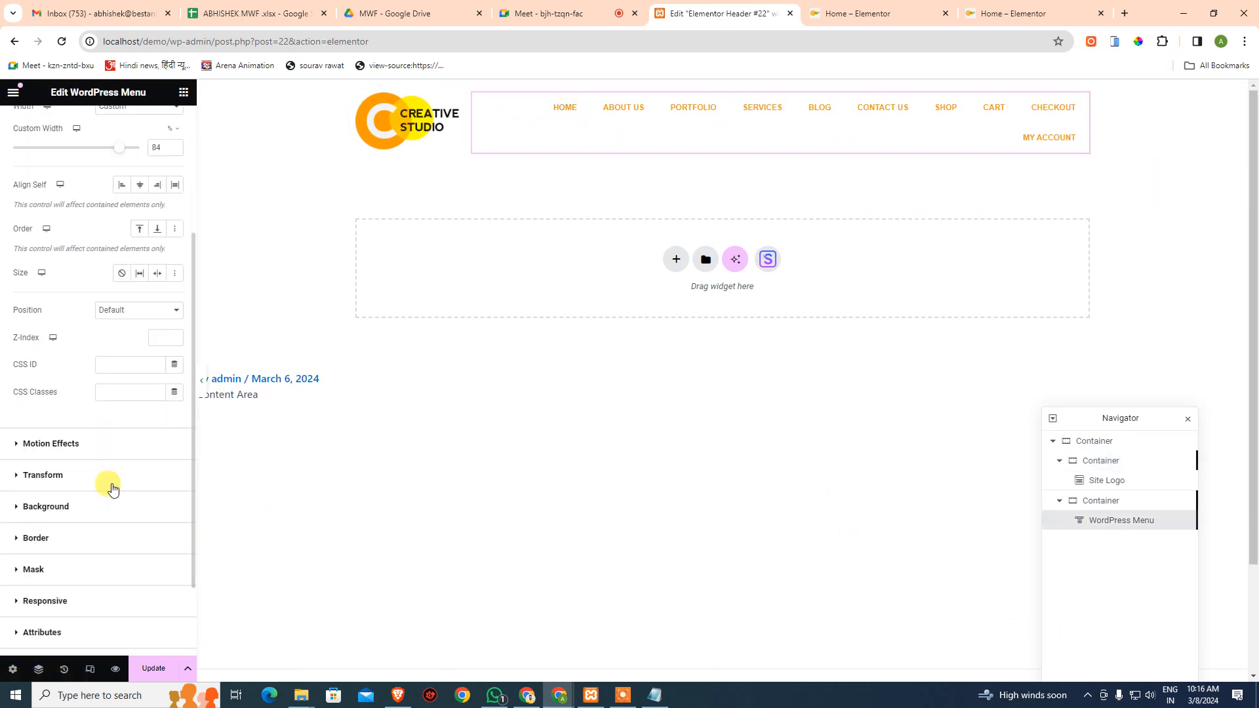
scroll(116, 482, "up", 3)
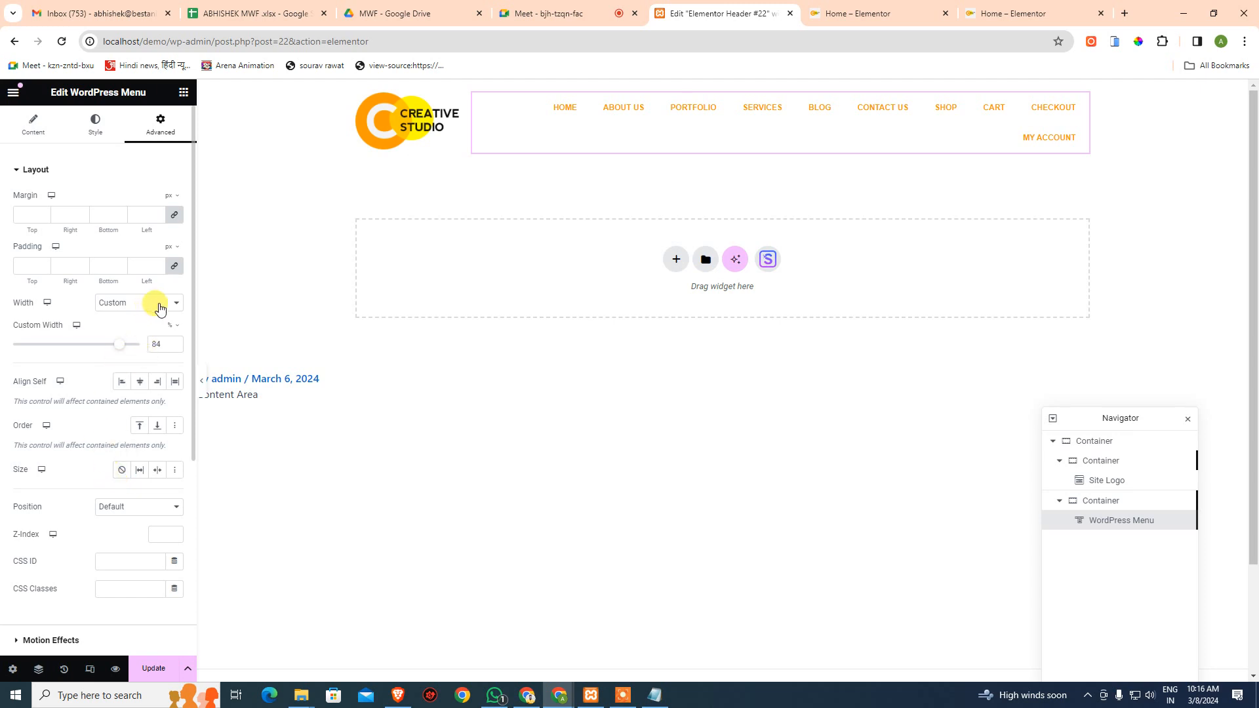
left_click(95, 134)
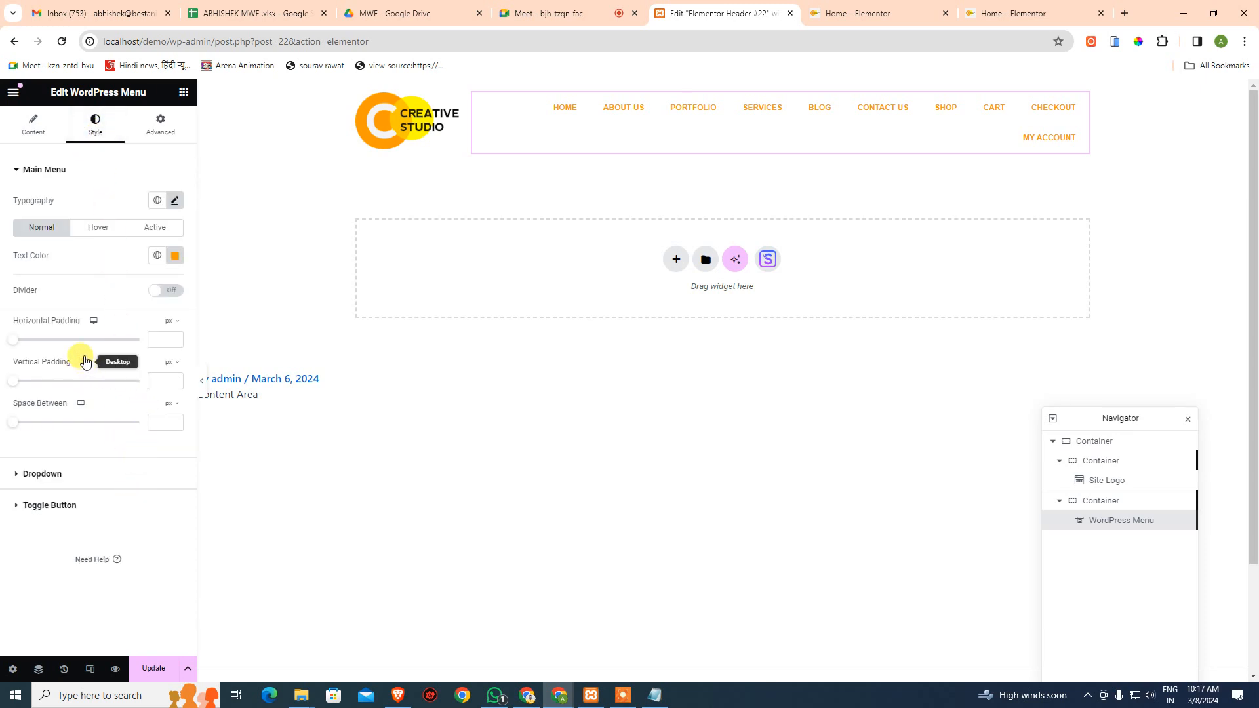
left_click_drag(18, 344, 58, 344)
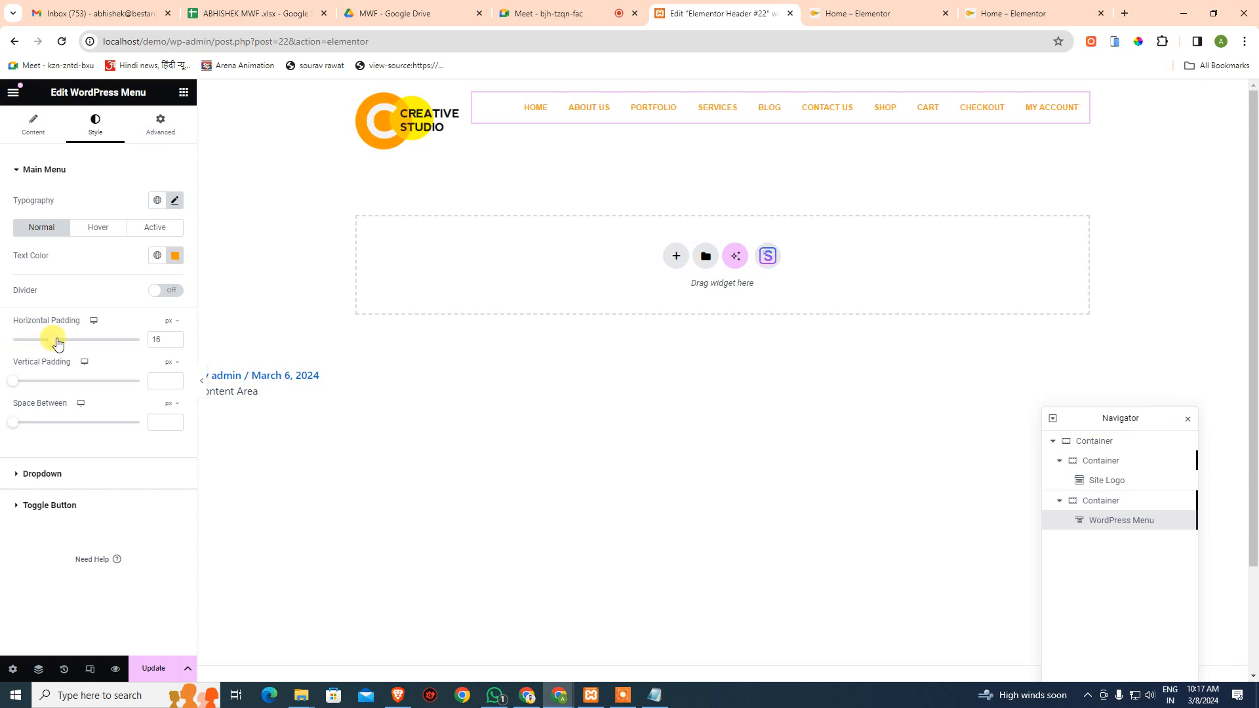
double_click(161, 338)
key("Down")
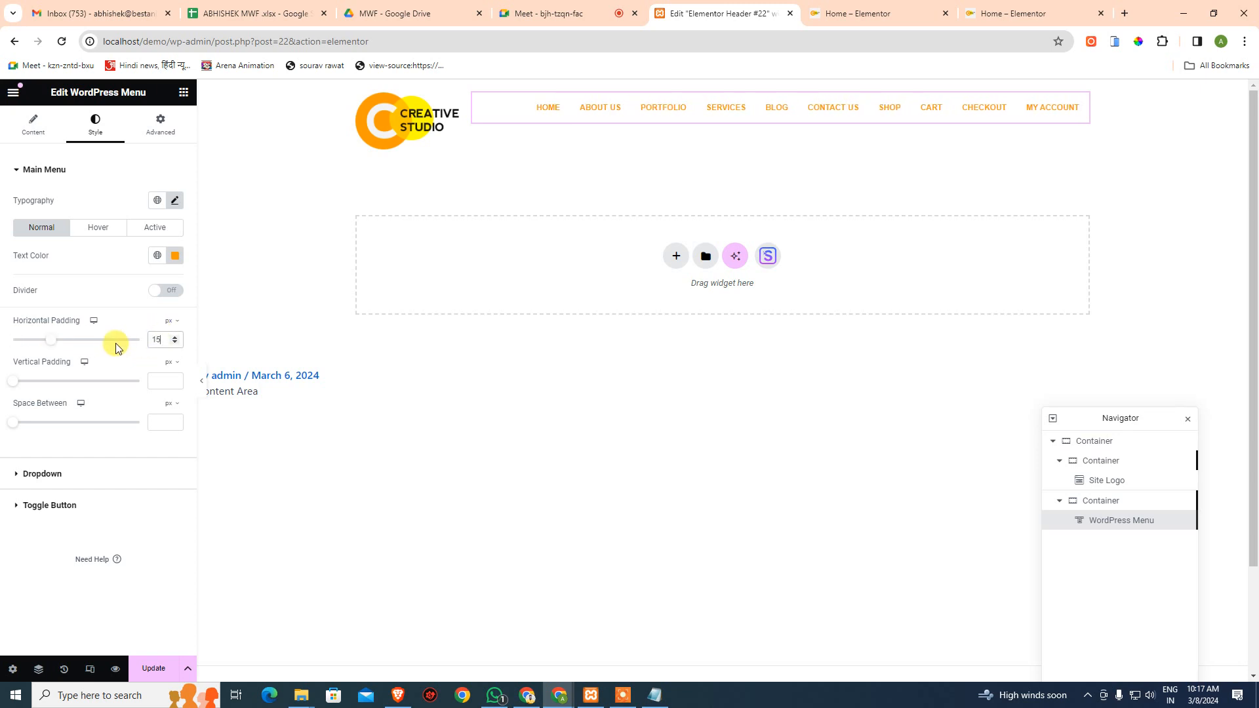
left_click(384, 448)
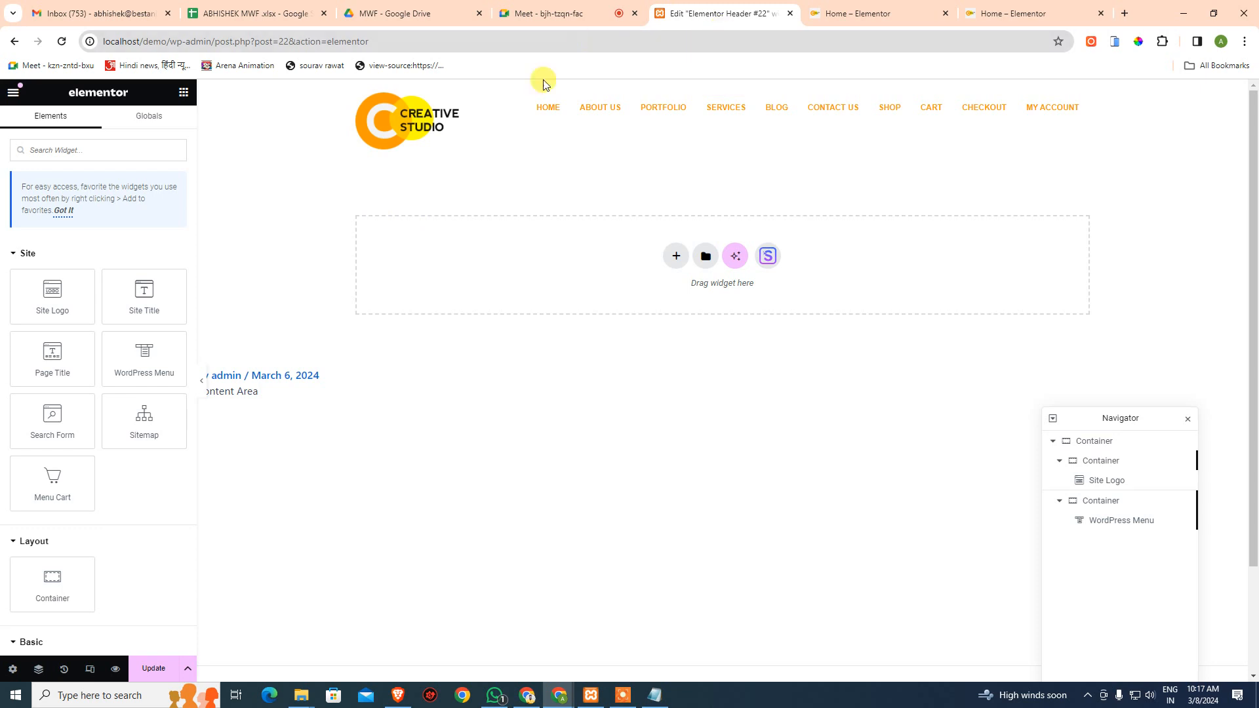
- View the one-line menu on the live Home page, close the duplicate Home tab, and return to the editor
left_click(853, 13)
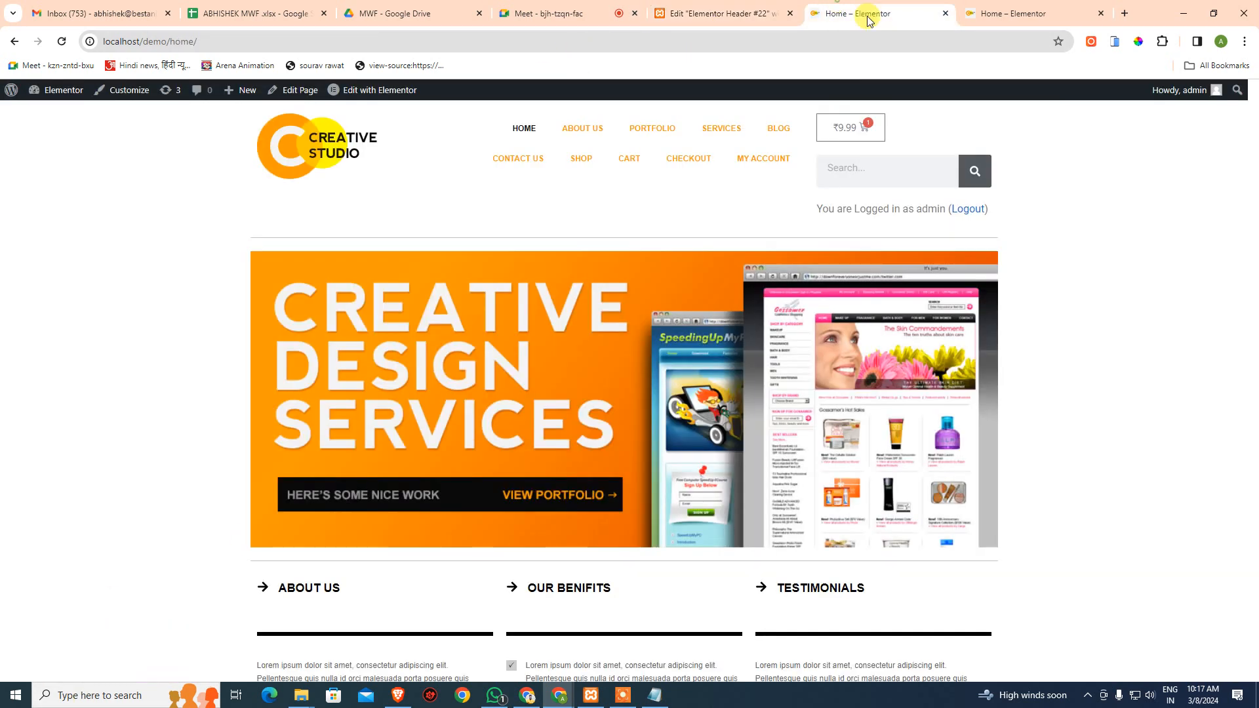
left_click(1038, 13)
key("ctrl+w")
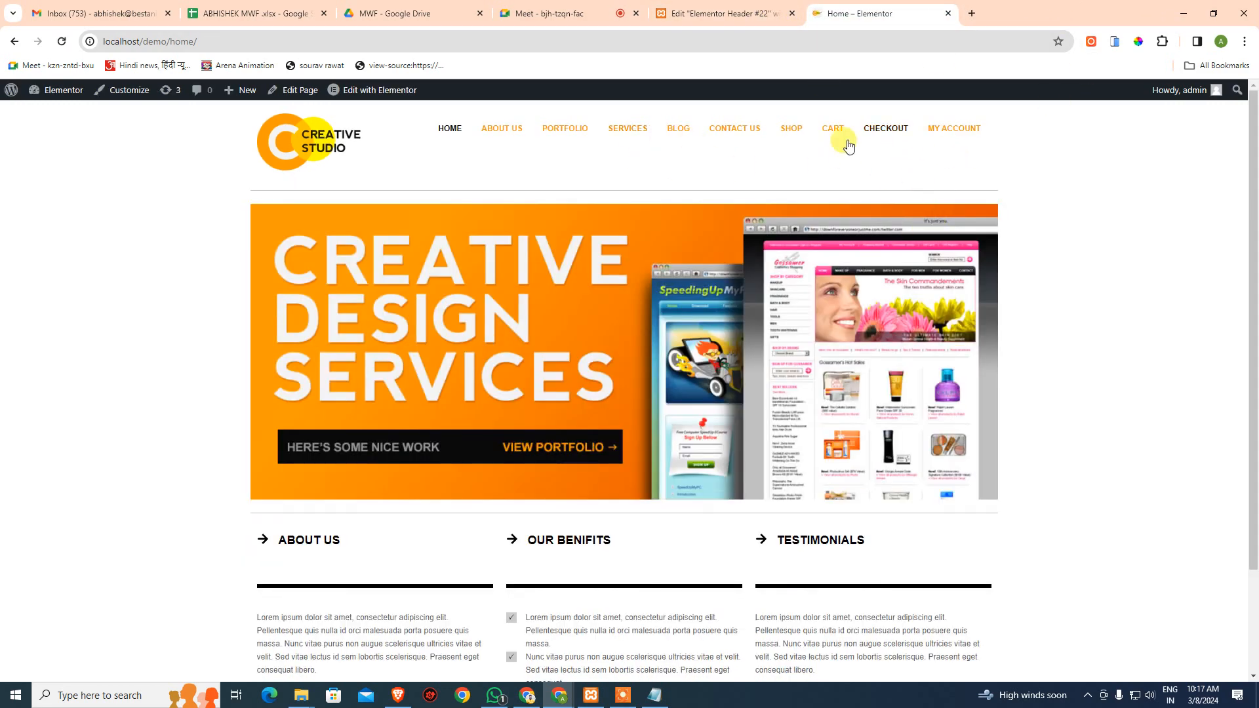
left_click(722, 12)
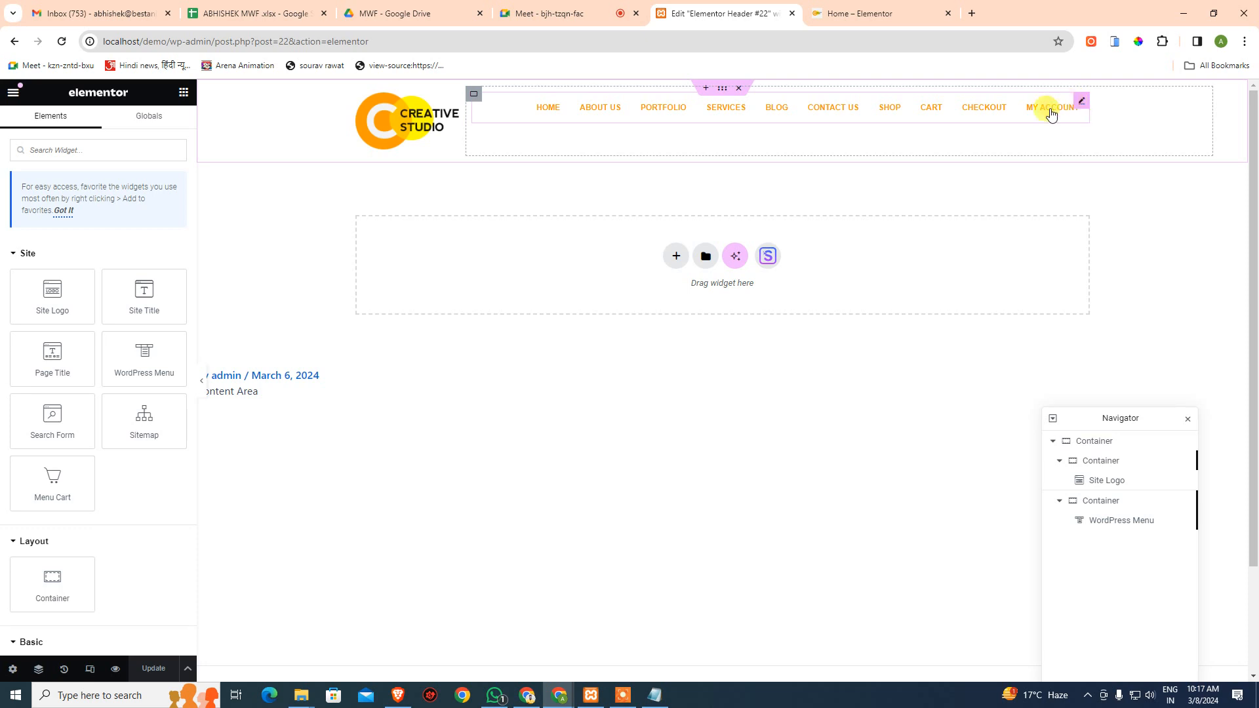
- Try the menu's Vertical and Dropdown layouts, previewing the hamburger, then return to Horizontal
left_click(1108, 500)
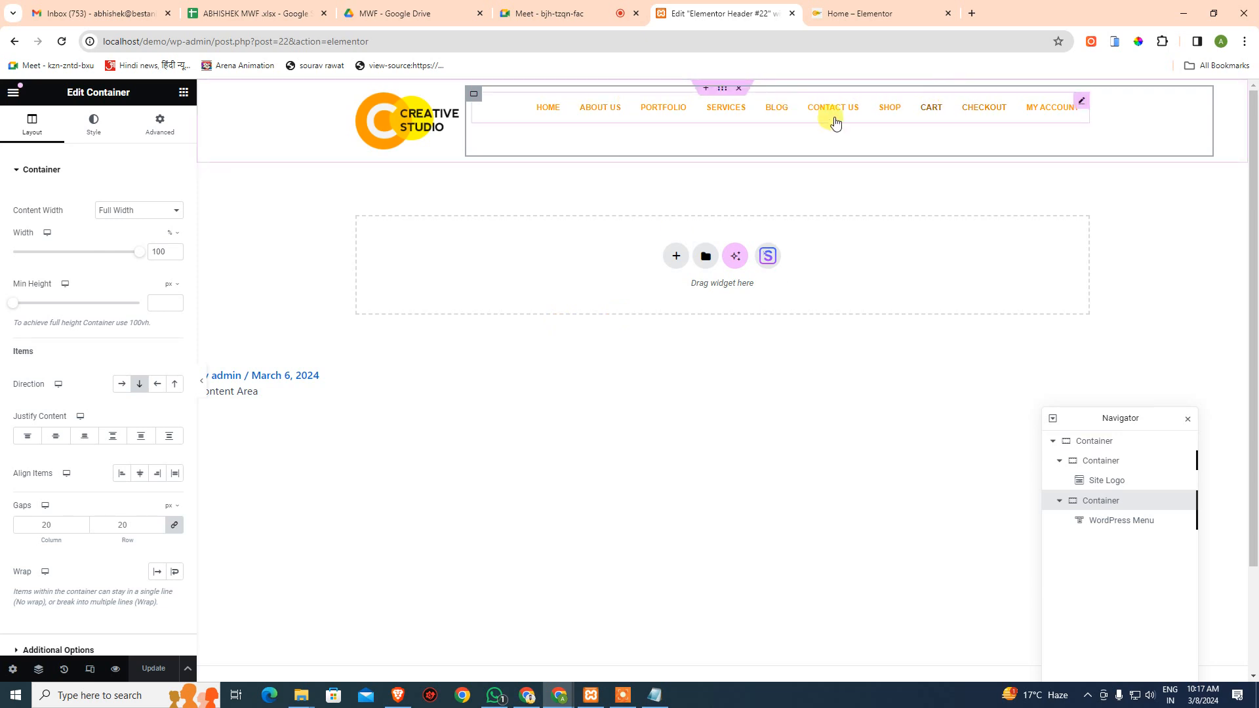
left_click(728, 107)
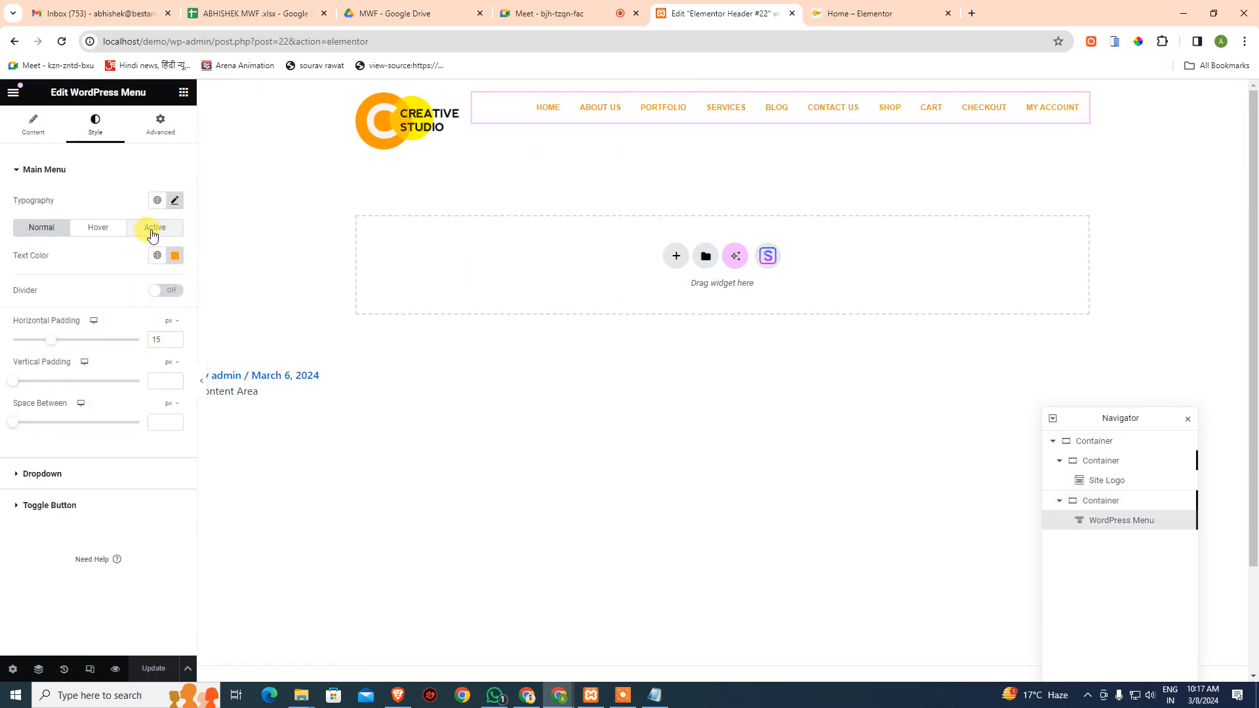
left_click(30, 122)
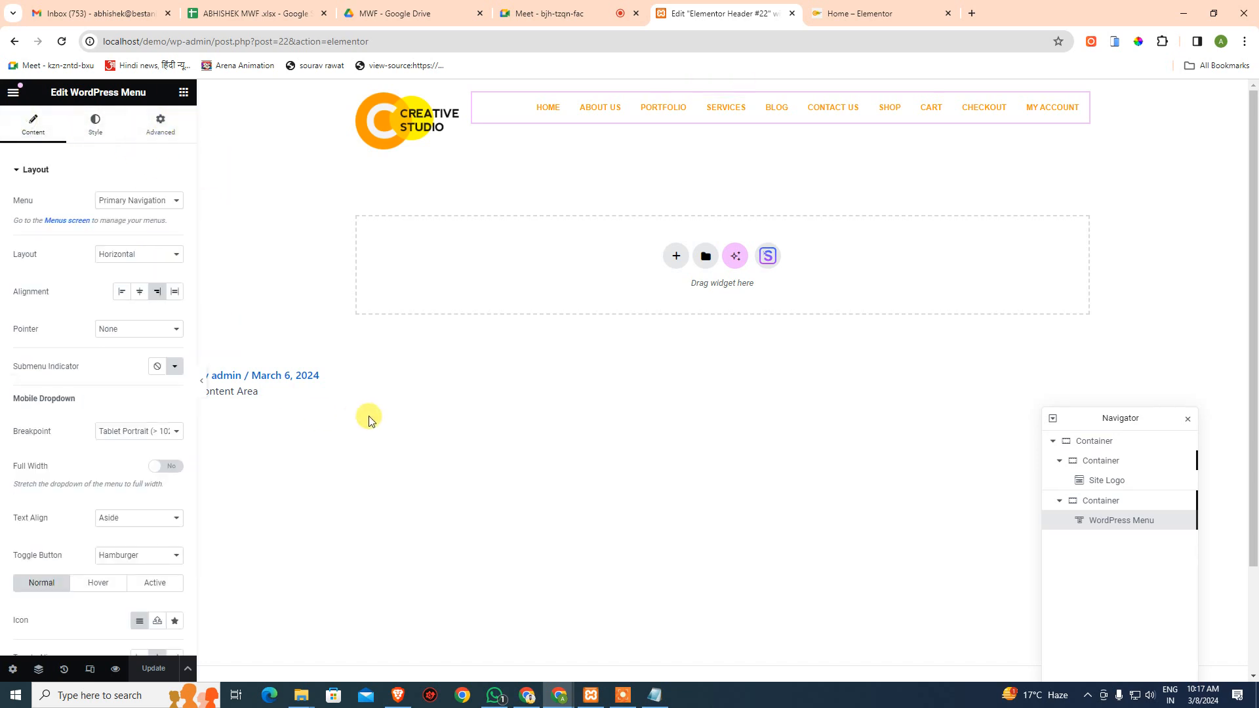
left_click(160, 255)
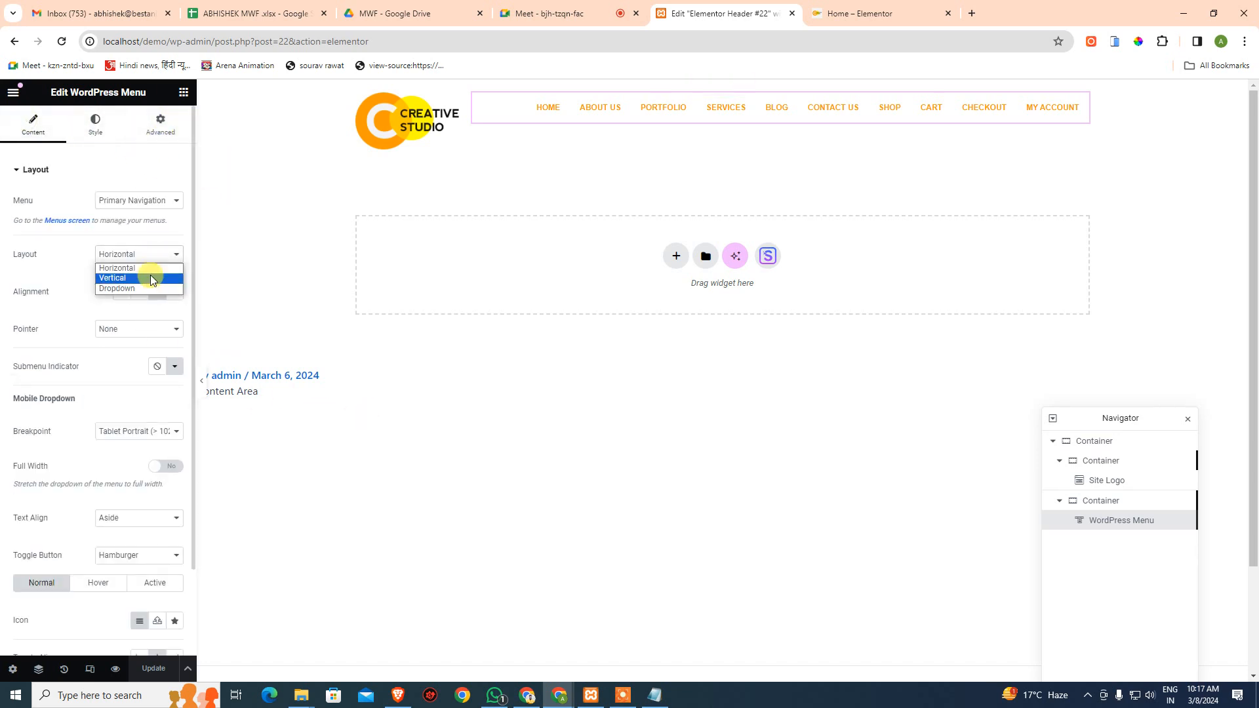
left_click(150, 276)
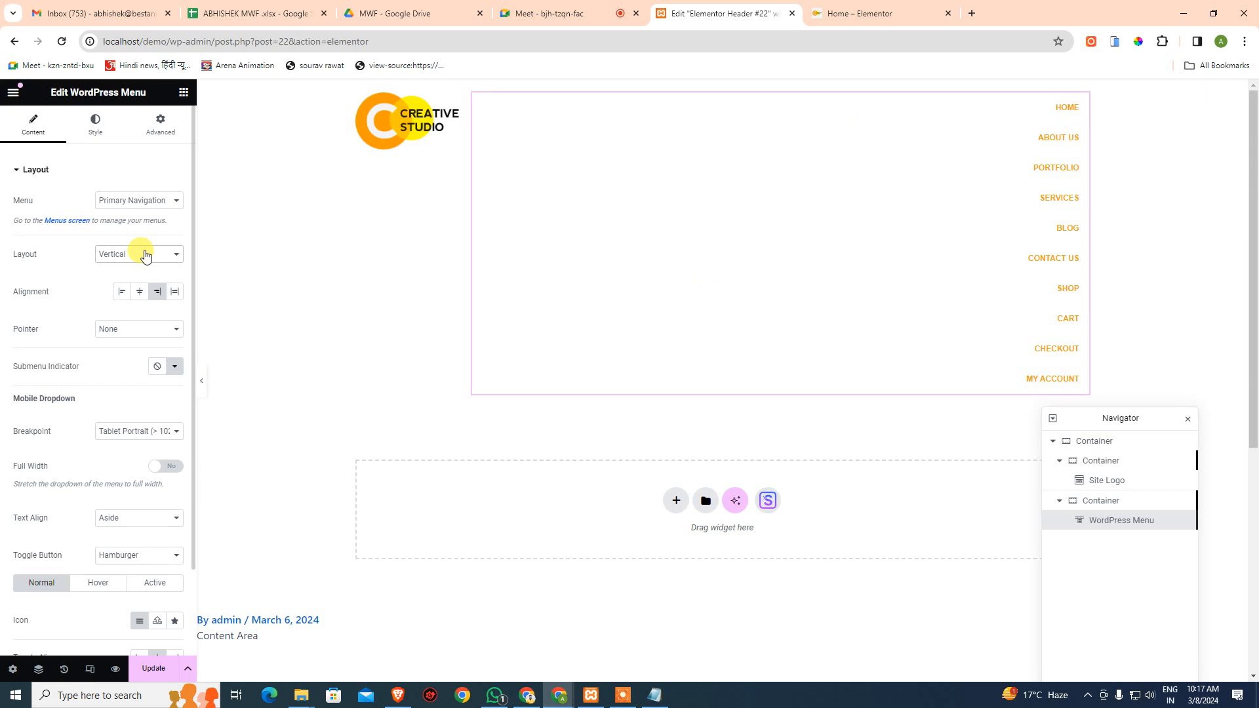
left_click(146, 255)
left_click(145, 287)
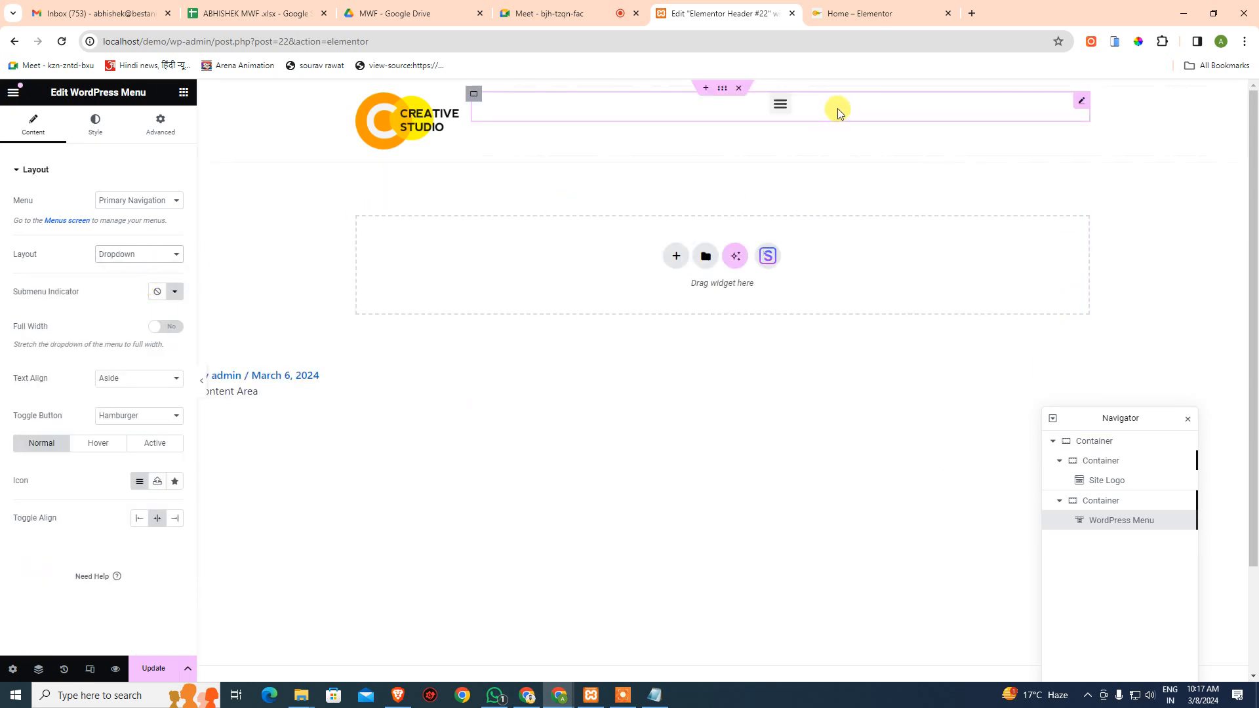
left_click(780, 107)
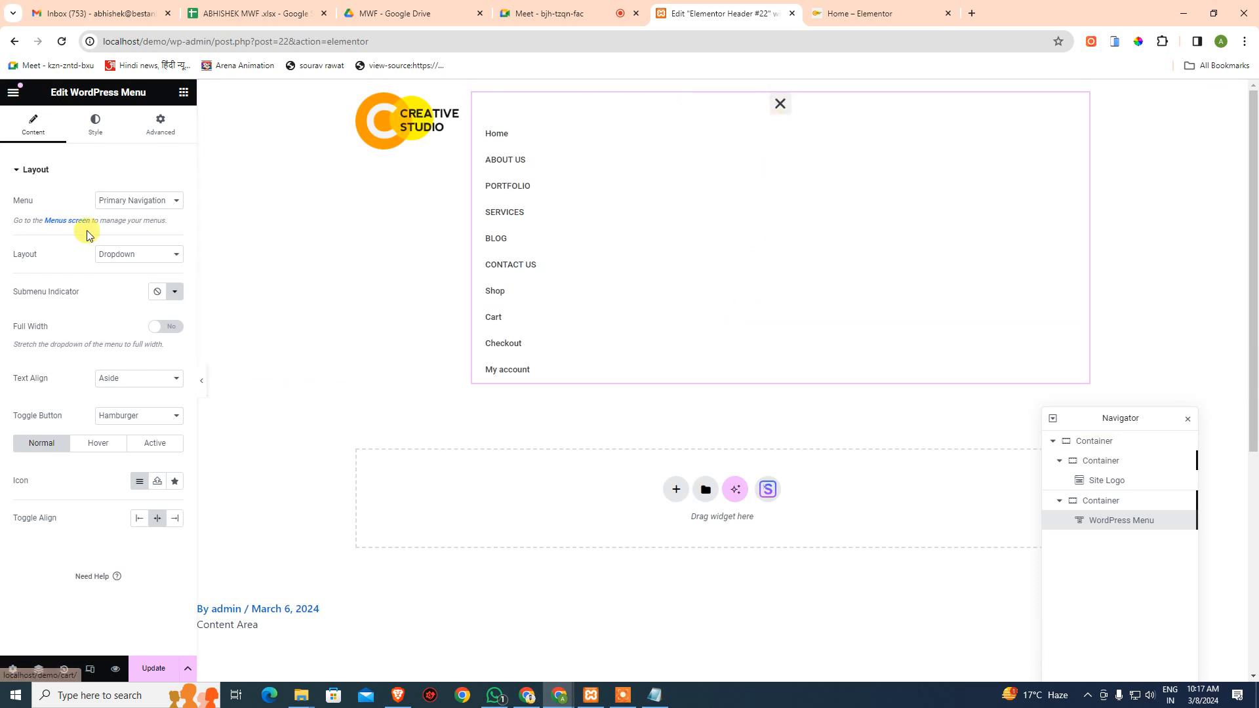
left_click(130, 255)
left_click(118, 268)
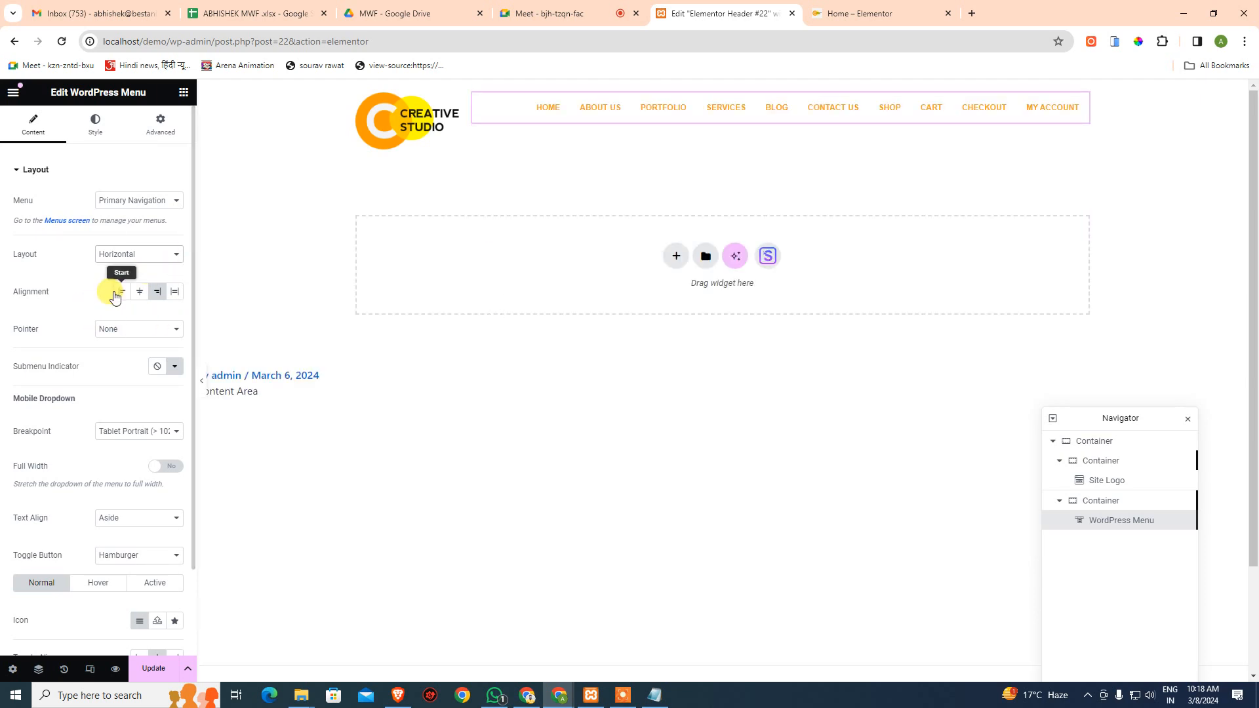
- Compare Start, Center and End alignment, keep End, and leave the pointer style as None
left_click(127, 295)
left_click(139, 293)
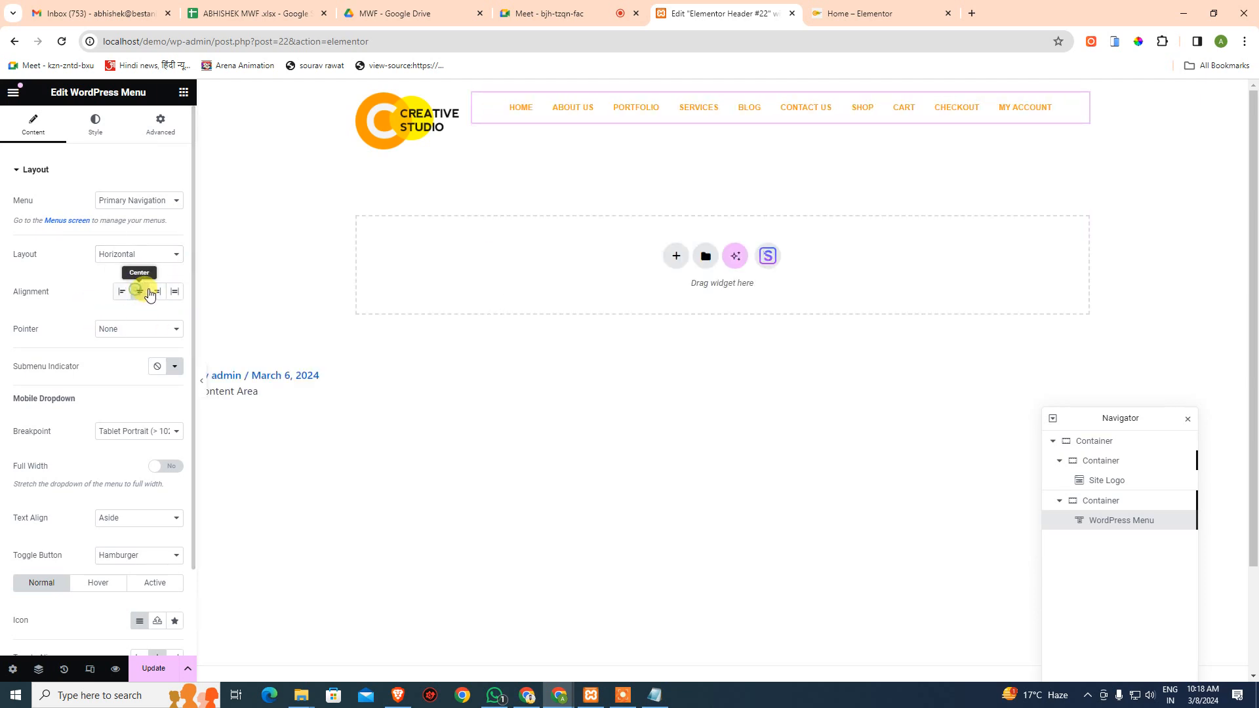
left_click(157, 294)
left_click(121, 331)
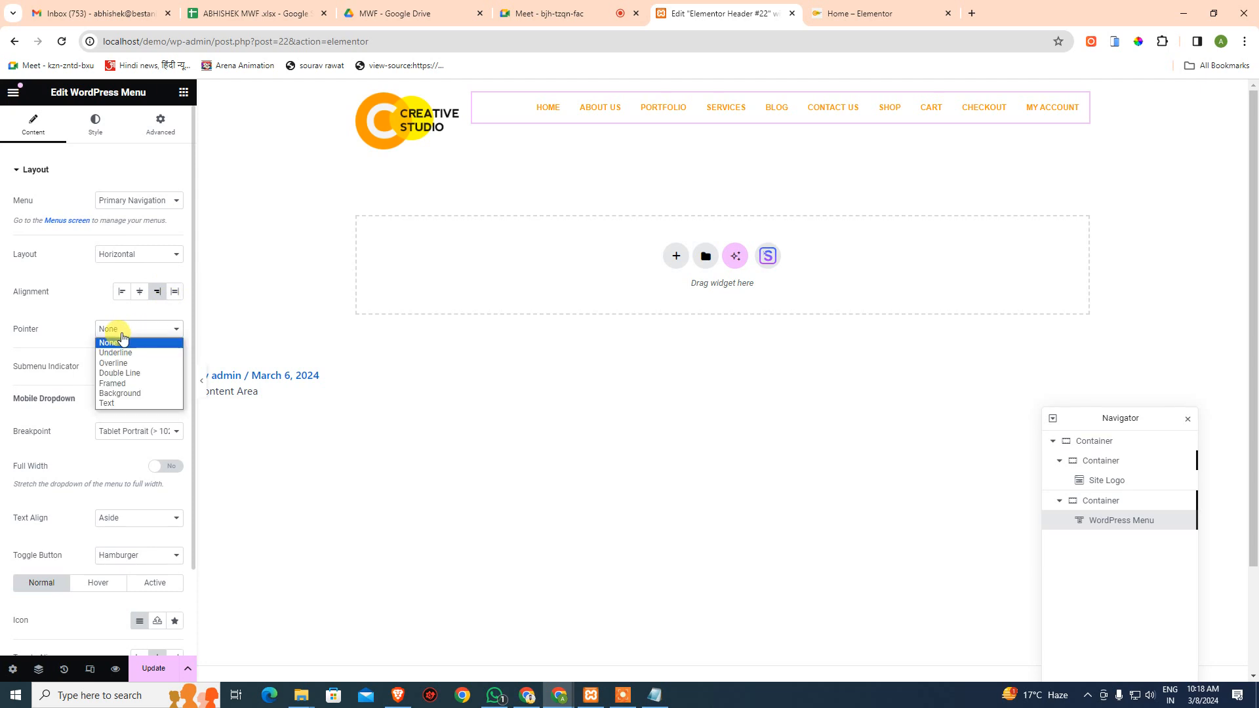
left_click(58, 297)
scroll(89, 446, "down", 2)
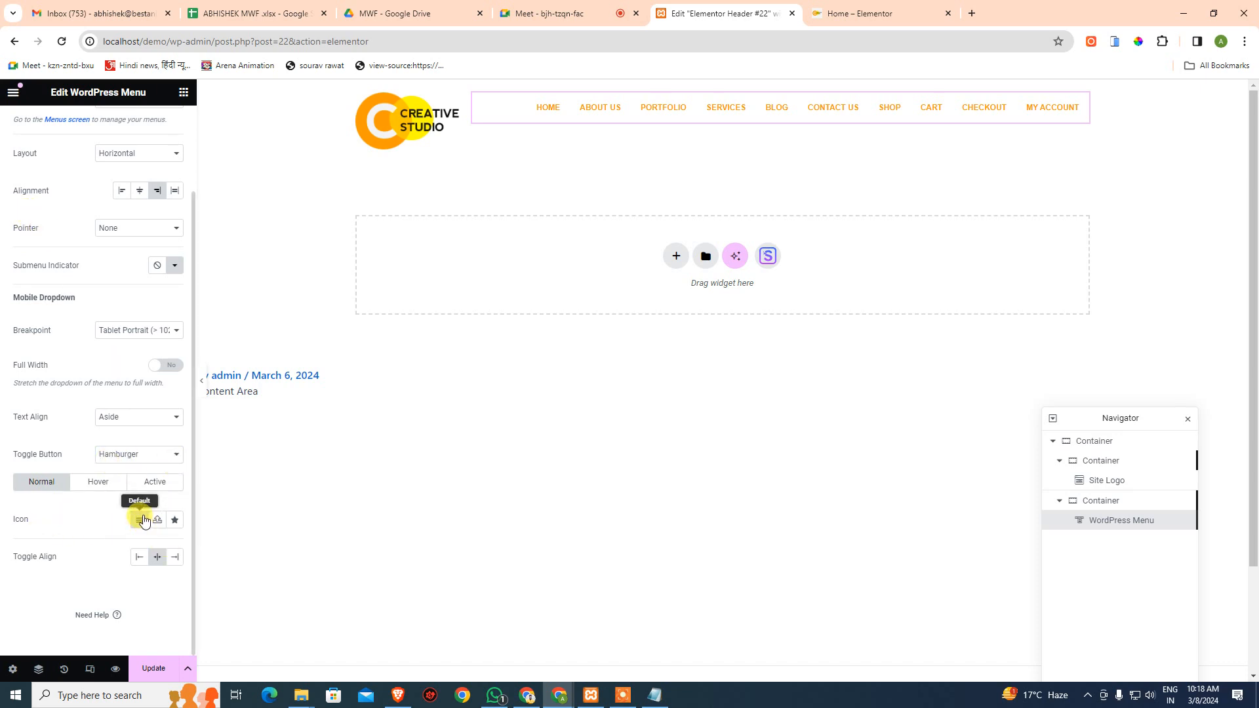
- Preview the header at mobile size and set the hamburger toggle alignment to Right
left_click(90, 669)
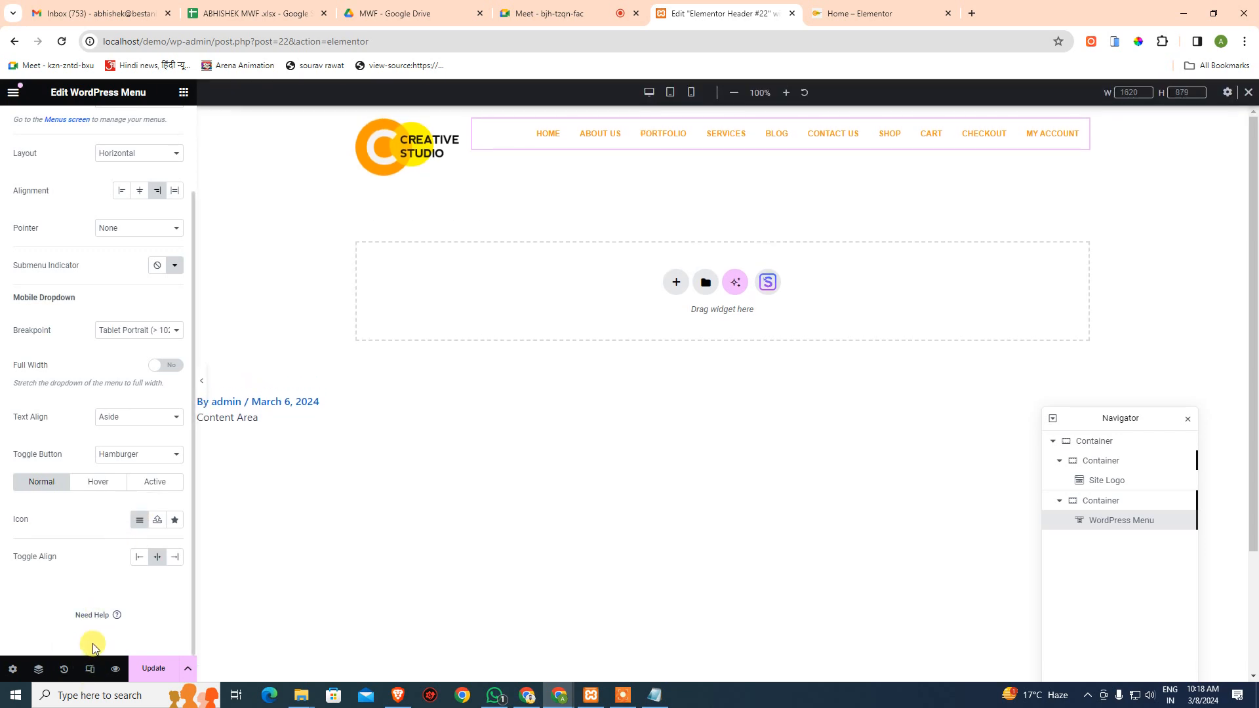
left_click(691, 92)
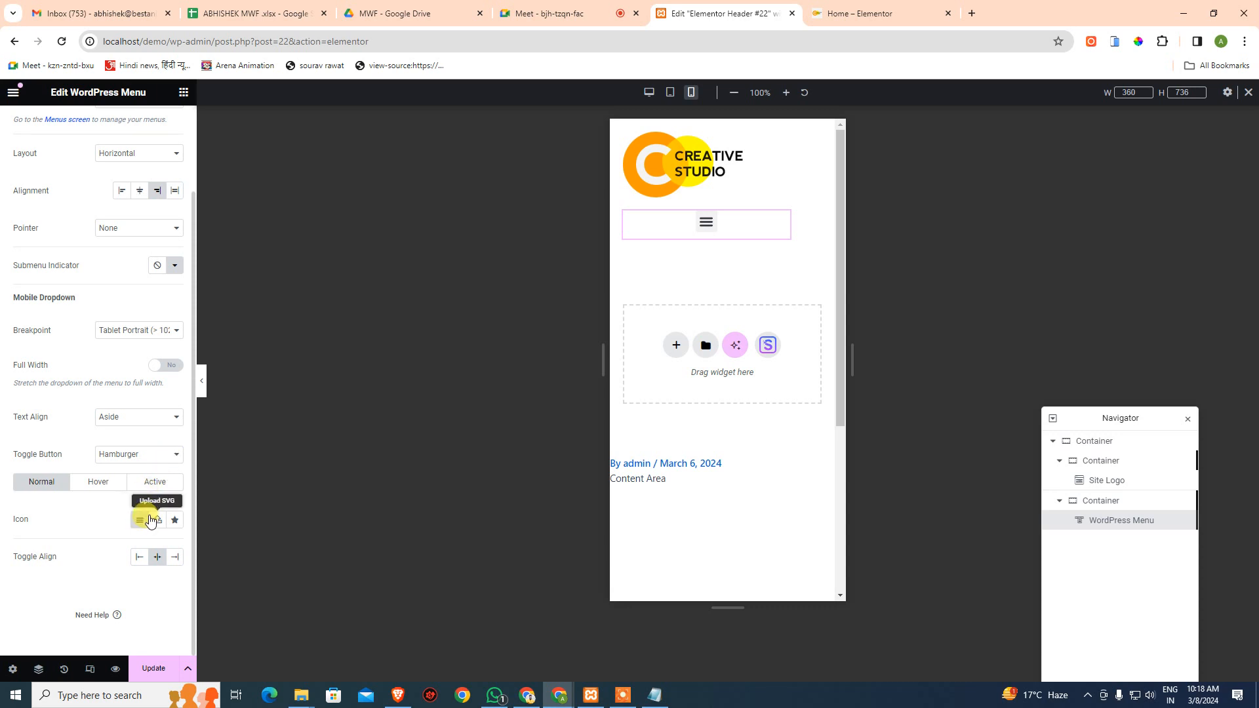
left_click(143, 556)
left_click(159, 557)
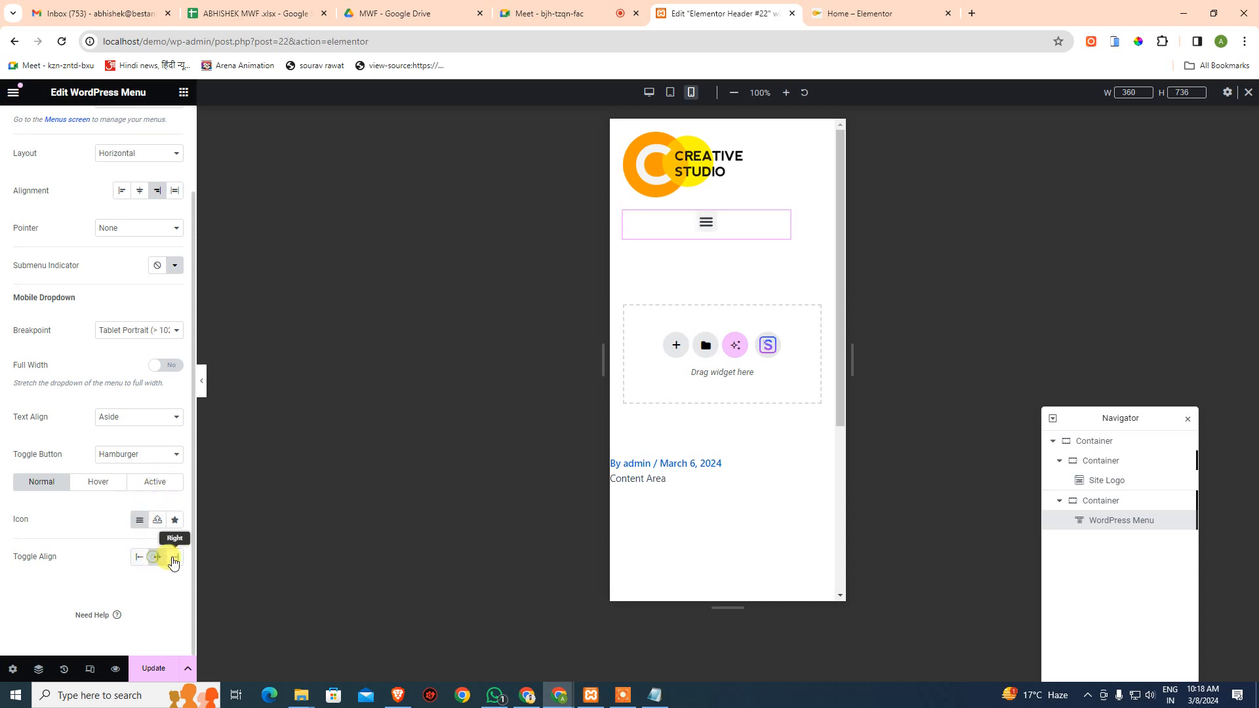
left_click(173, 558)
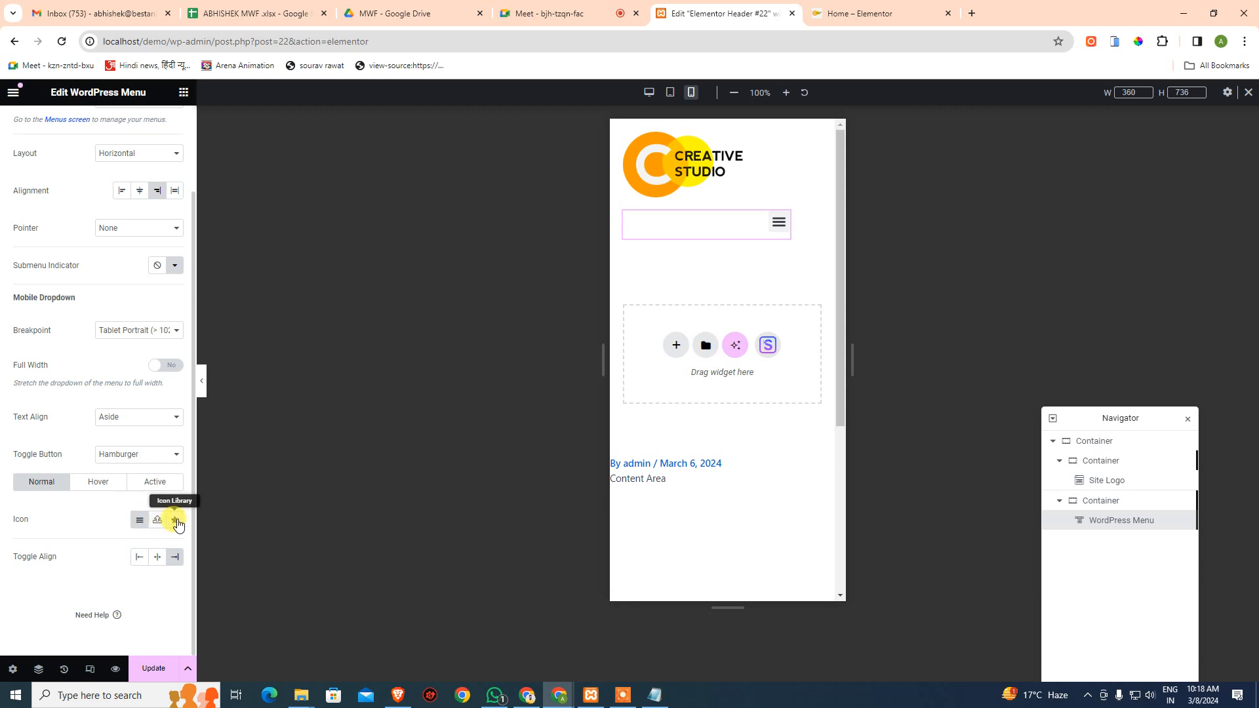
- Browse the Icon Library for the toggle icon, closing it without changing the icon
left_click(175, 521)
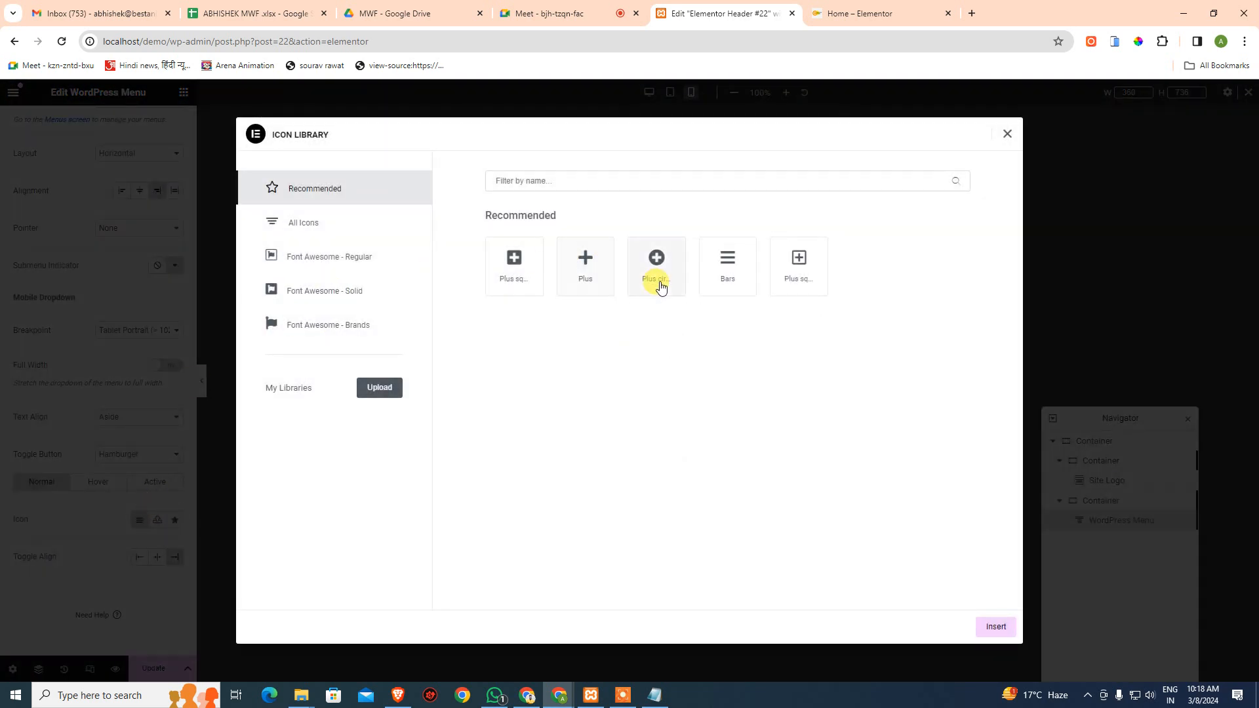
left_click(329, 226)
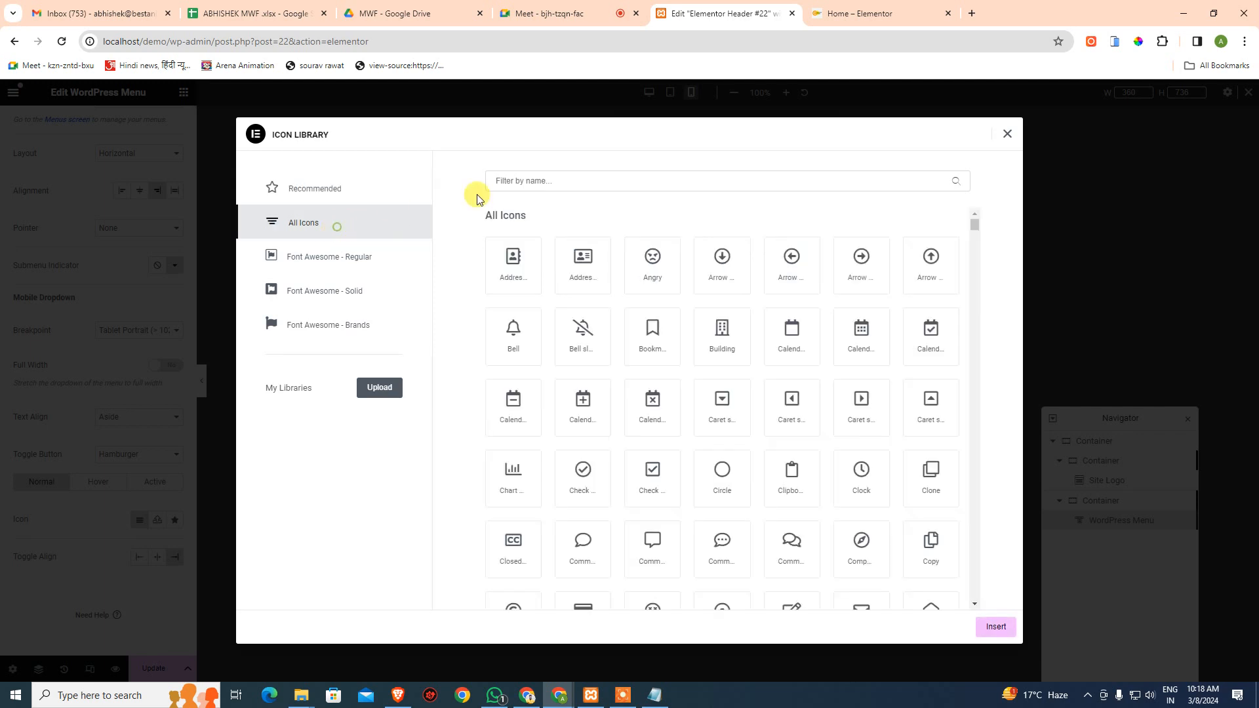
scroll(732, 306, "down", 3)
scroll(717, 357, "up", 3)
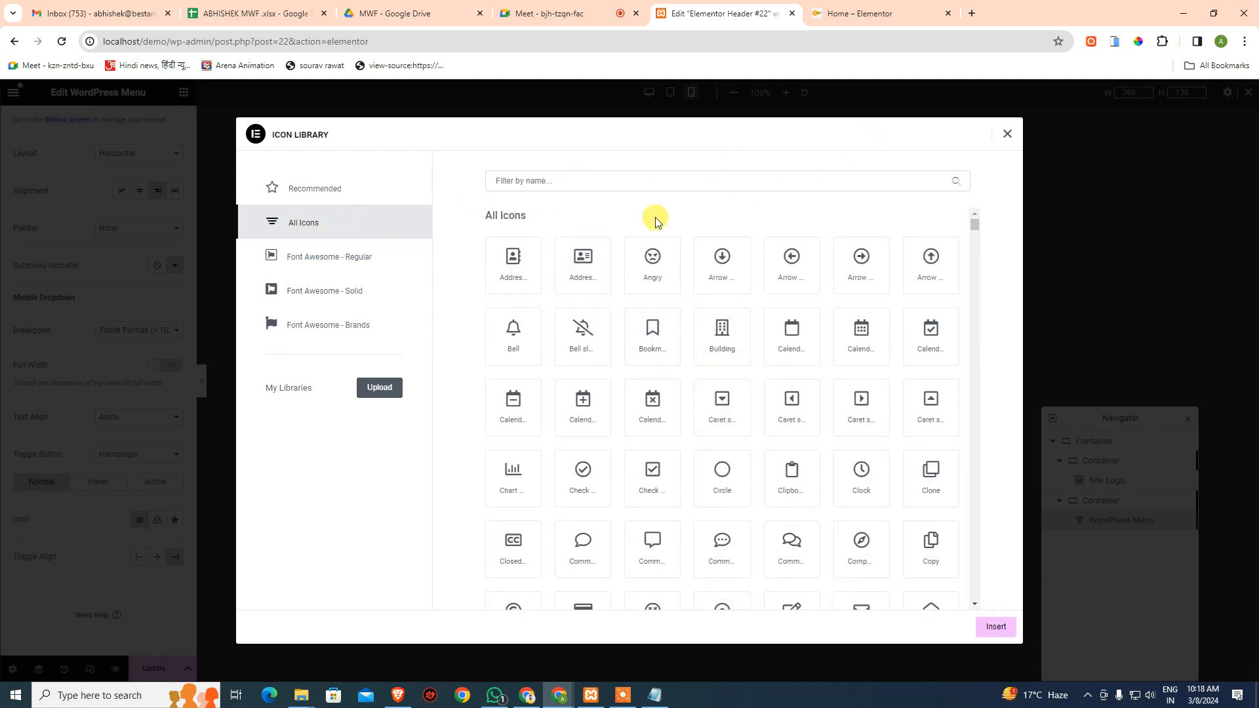
left_click(1008, 135)
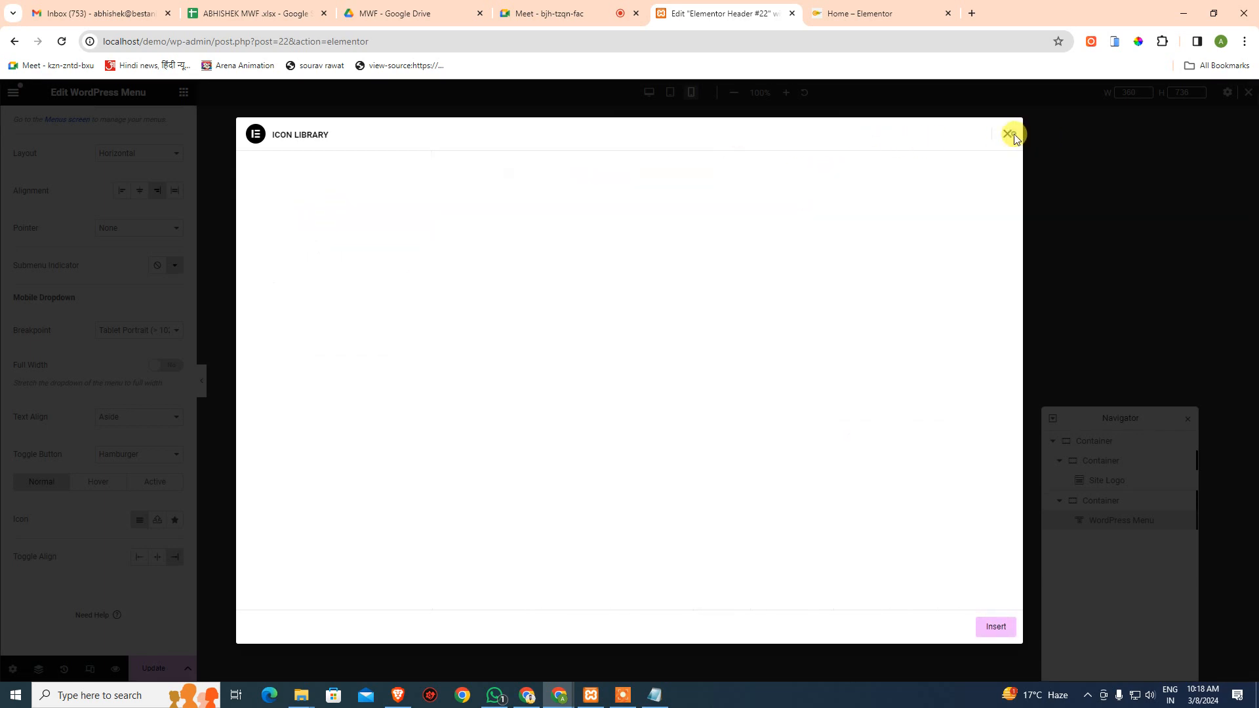
- Try centered dropdown text and no toggle button, then restore Aside text and the Hamburger toggle
left_click(121, 418)
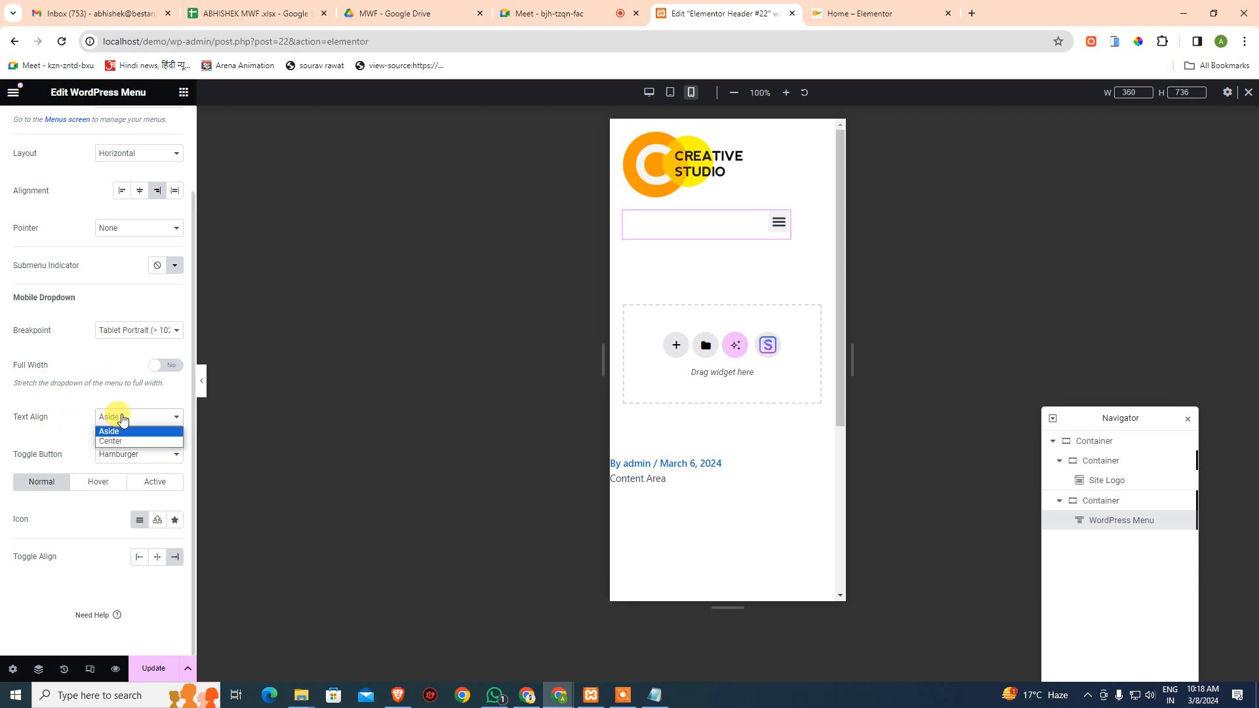
left_click(120, 441)
left_click(124, 418)
left_click(118, 429)
left_click(122, 446)
left_click(122, 472)
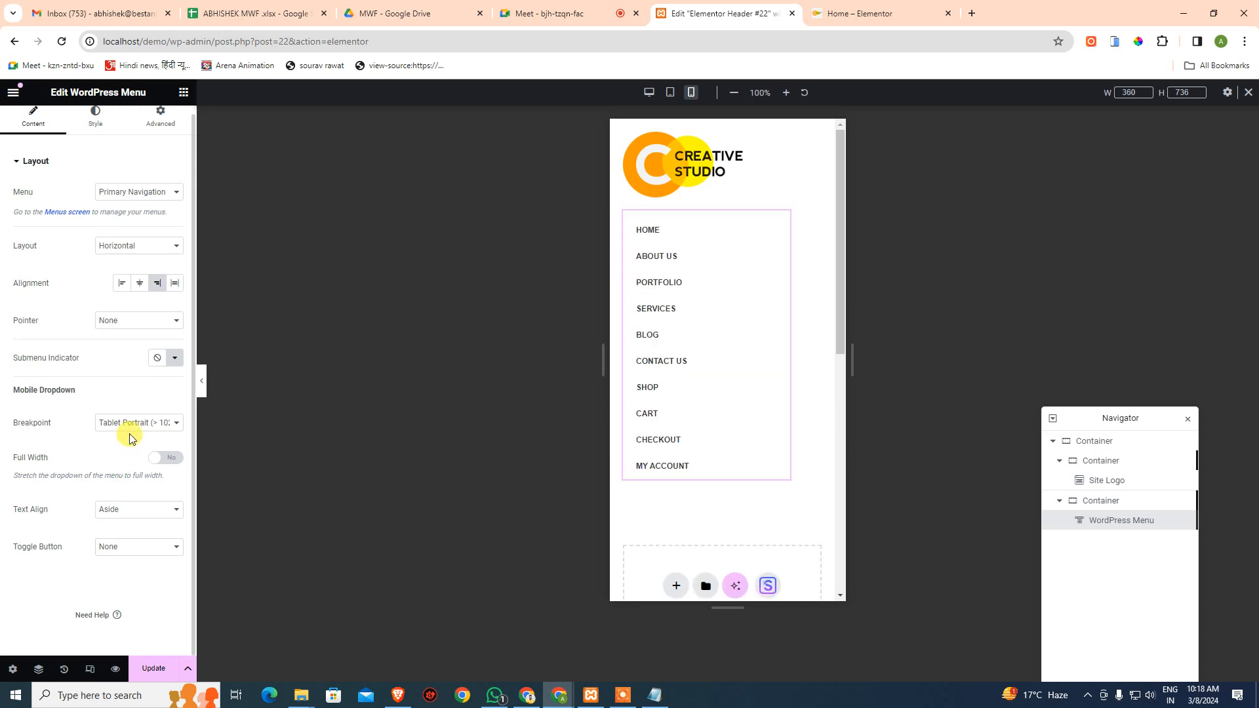
left_click(124, 546)
left_click(126, 570)
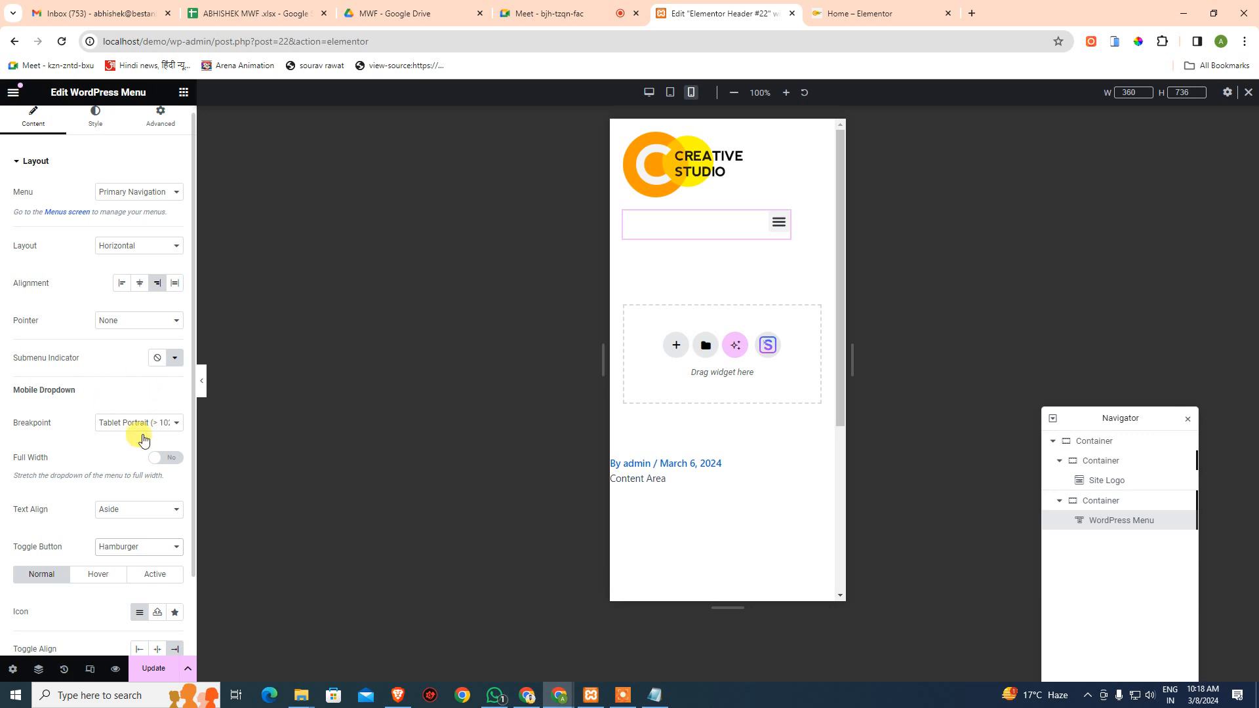
- Open the submenu indicator's Icon Library, cancel an accidental reload, close it and open the main menu
left_click(164, 362)
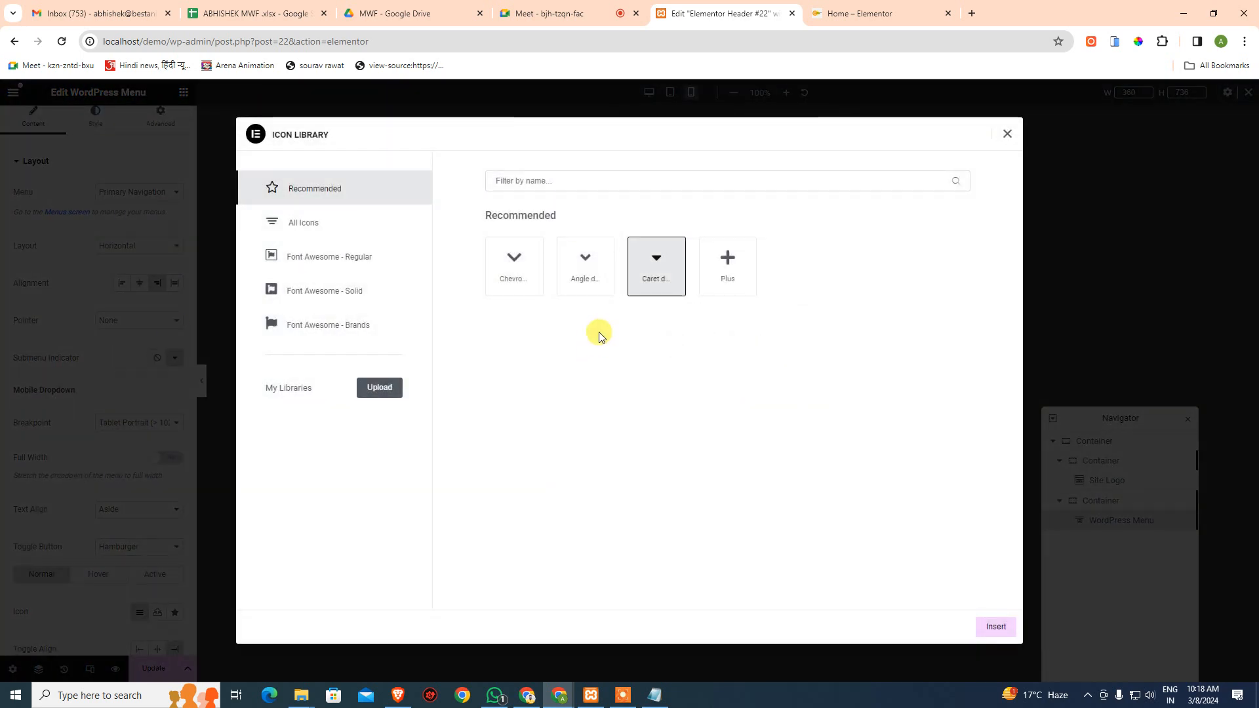
key("F5")
left_click(748, 123)
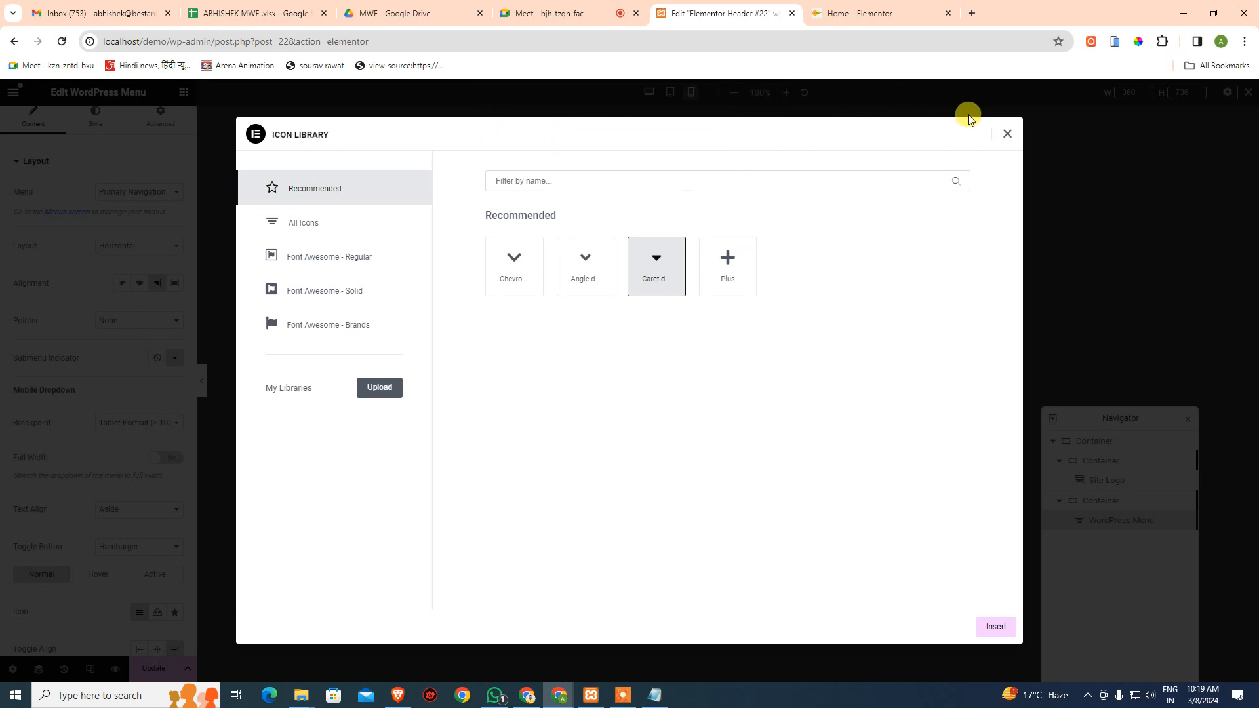
left_click(1006, 135)
key("Escape")
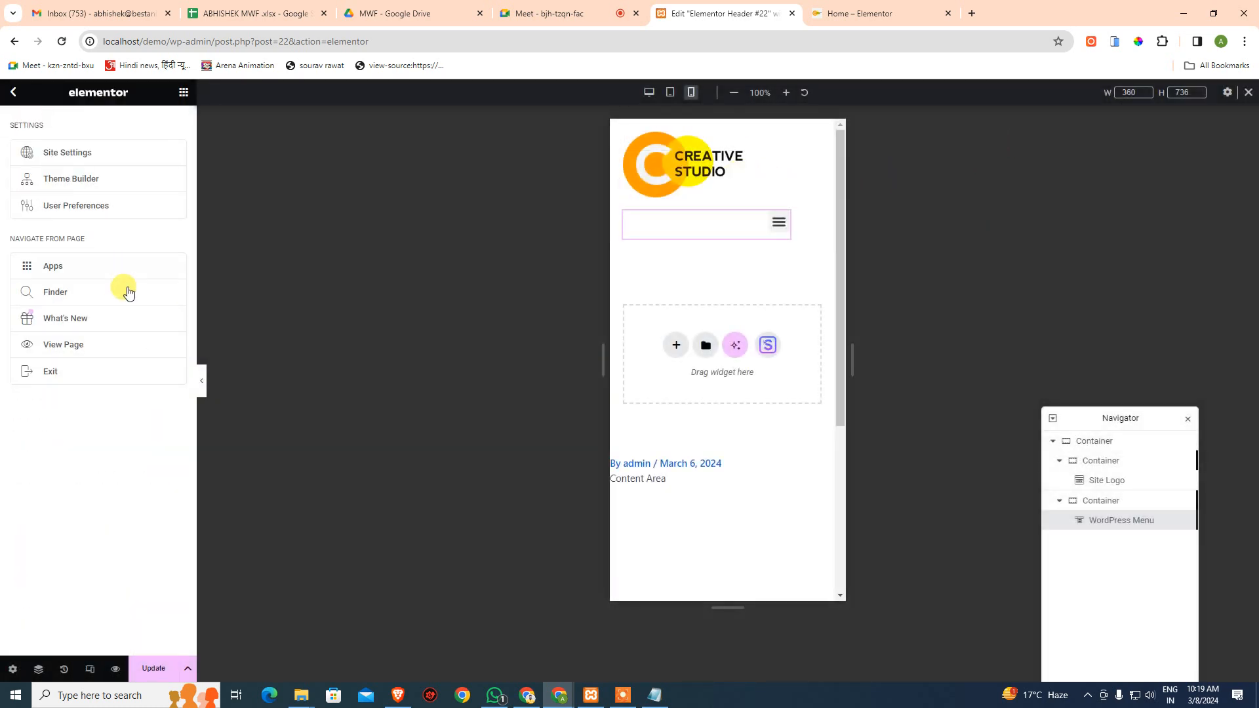
- Switch the preview to mobile width and select the Creative Studio site logo
left_click(13, 92)
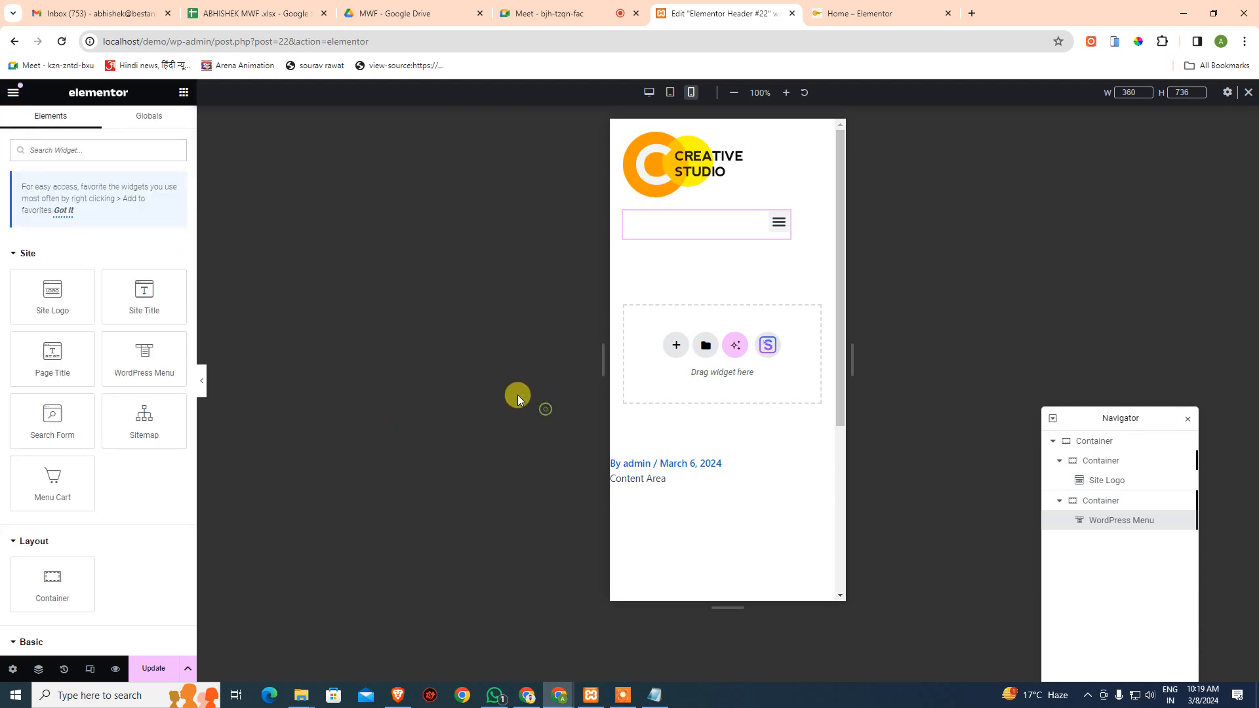
left_click(670, 93)
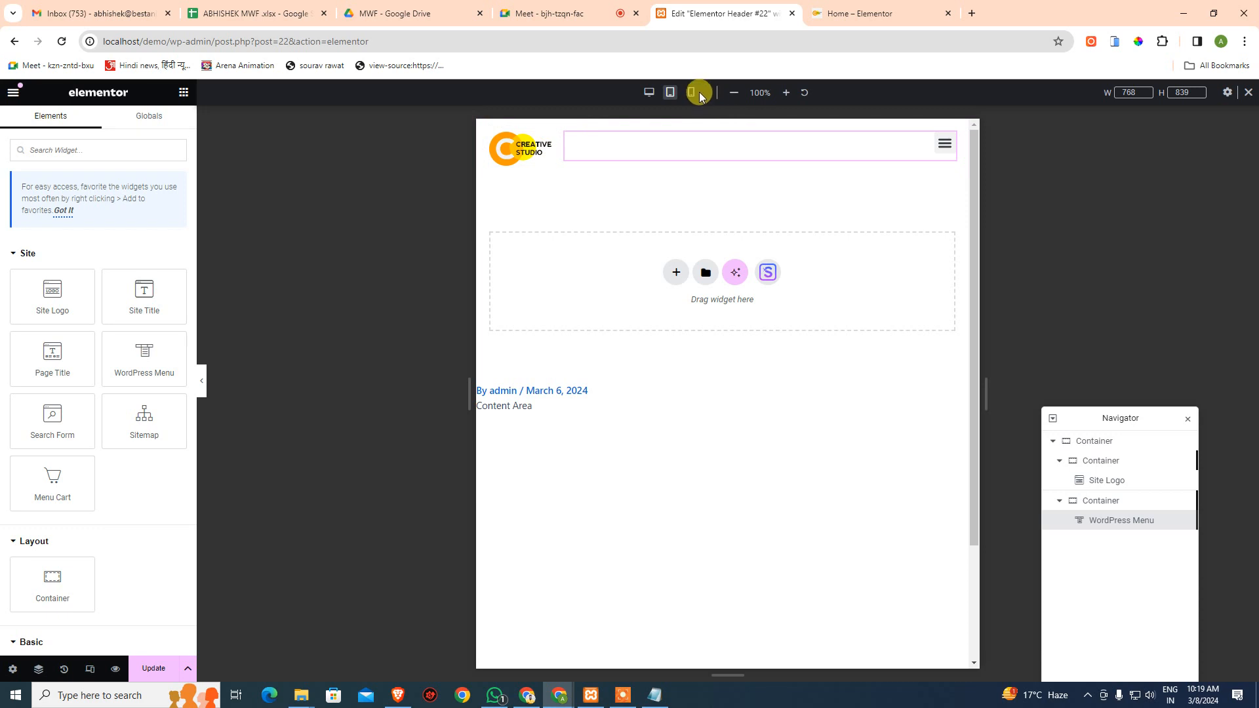
left_click(695, 92)
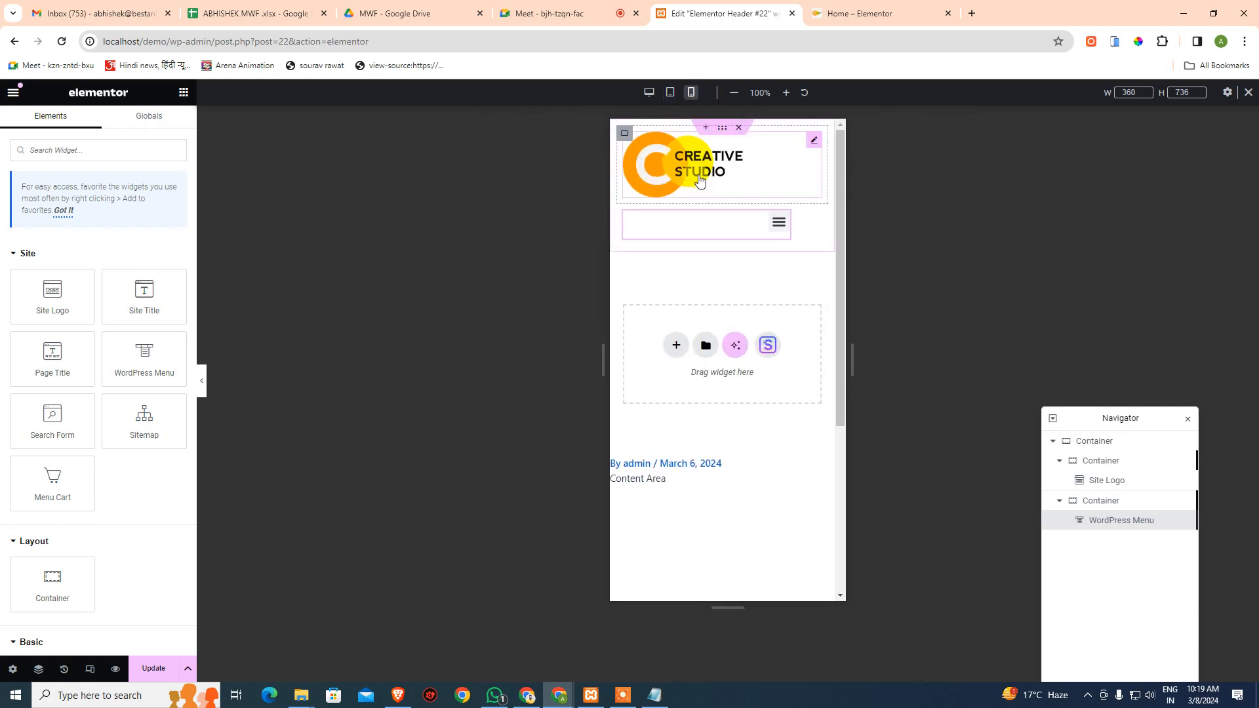
left_click(815, 141)
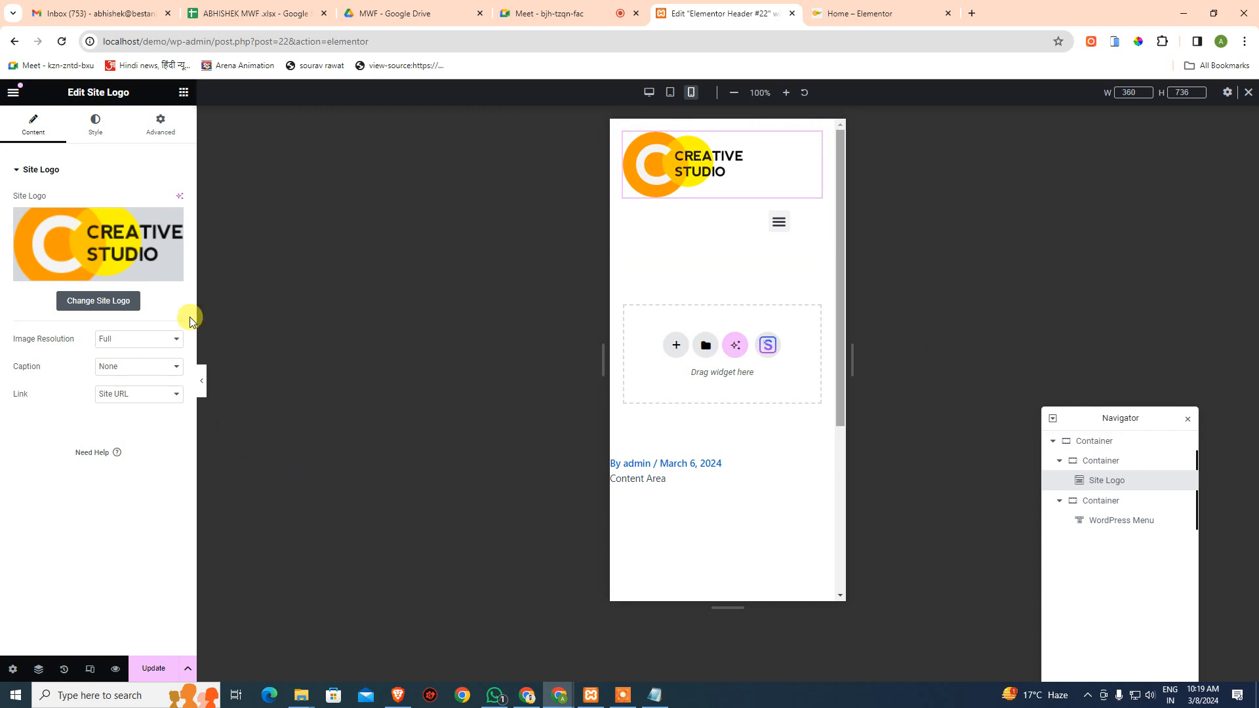
- Try the logo resolution Thumbnail - 150 x 150, then set it back to Full with caption None
left_click(129, 339)
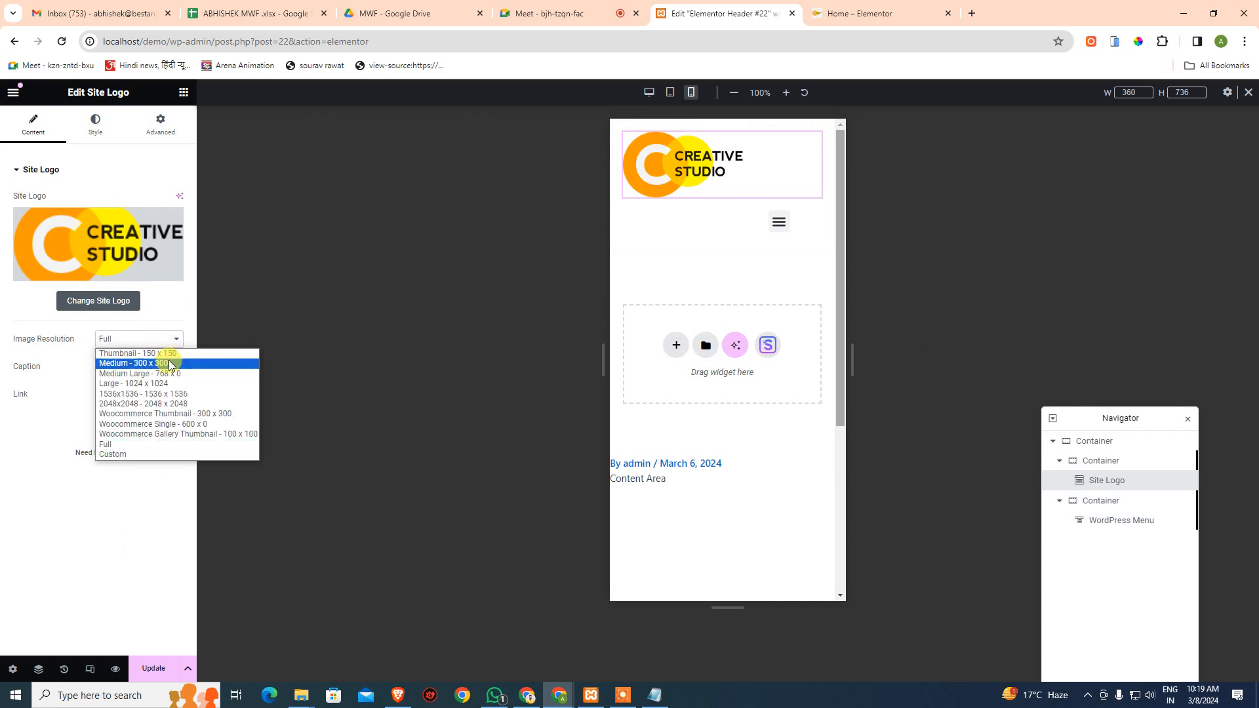
left_click(162, 485)
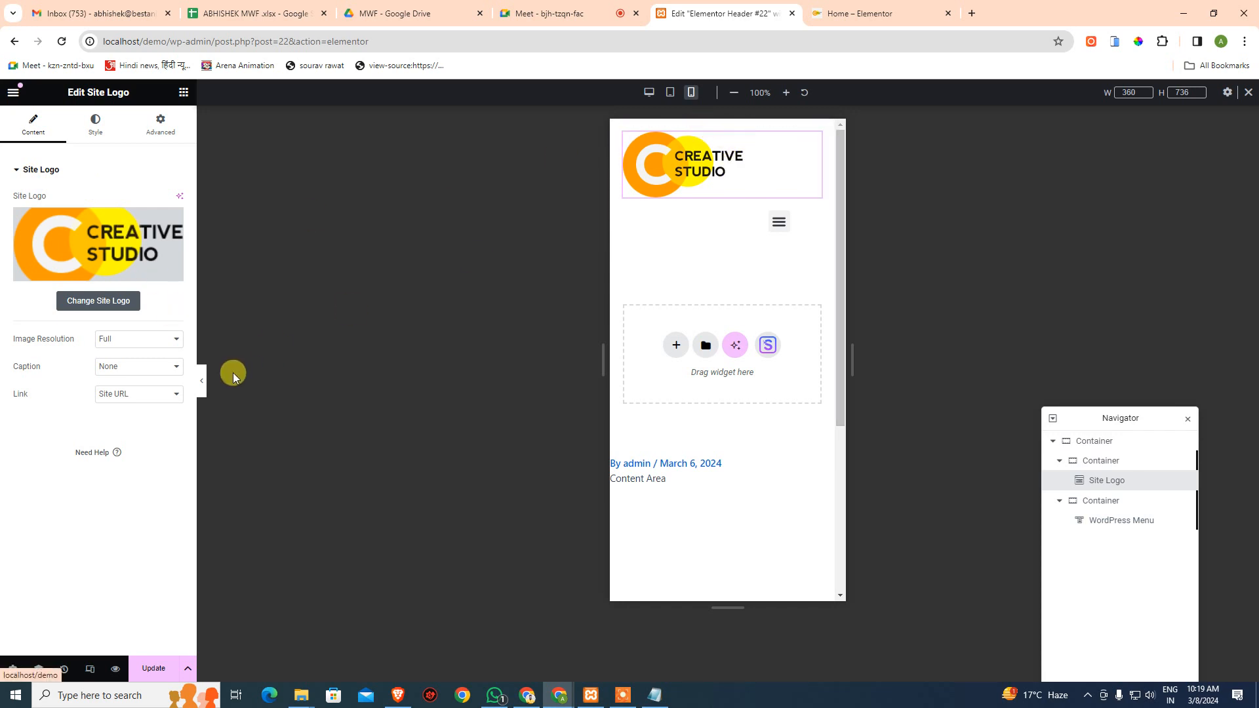
left_click(145, 371)
left_click(145, 371)
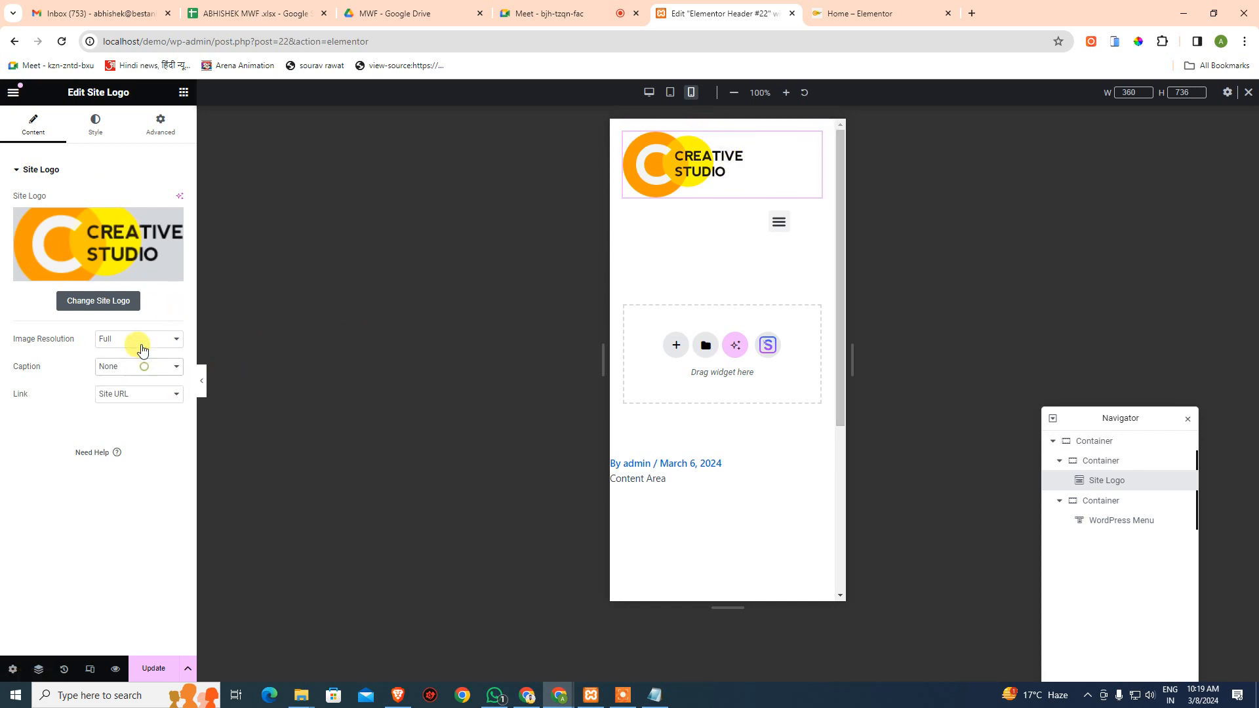
left_click(141, 341)
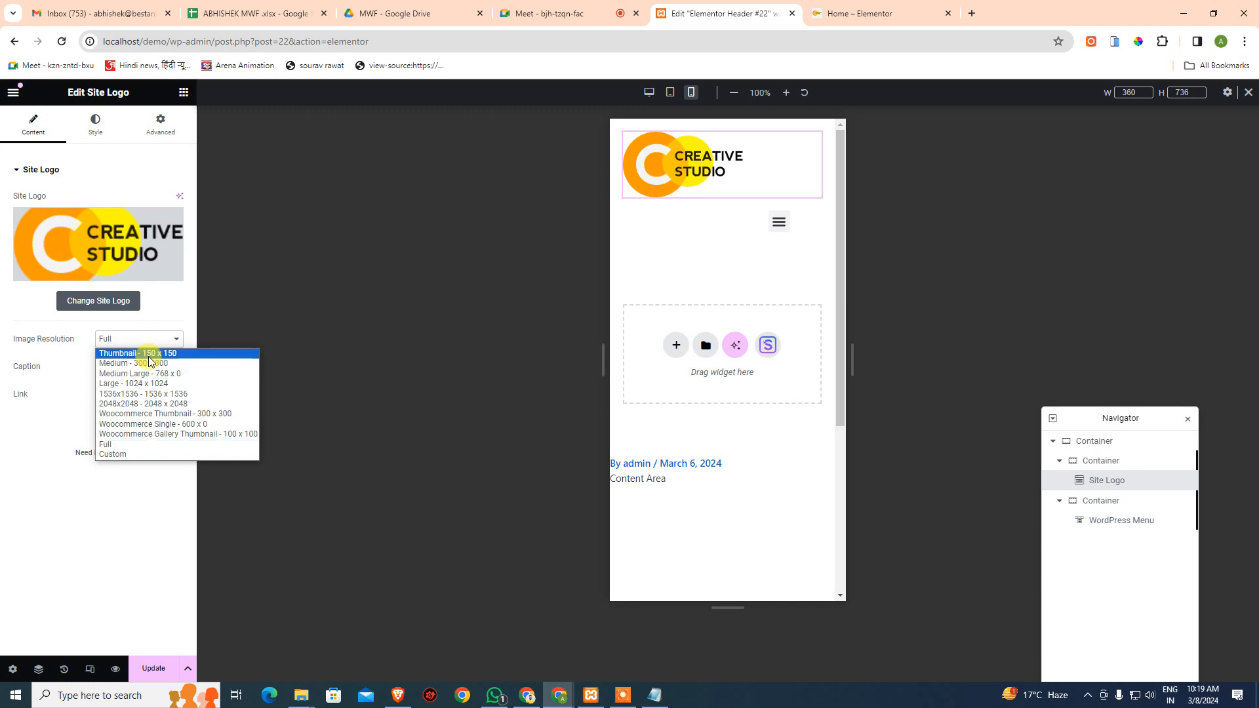
left_click(147, 354)
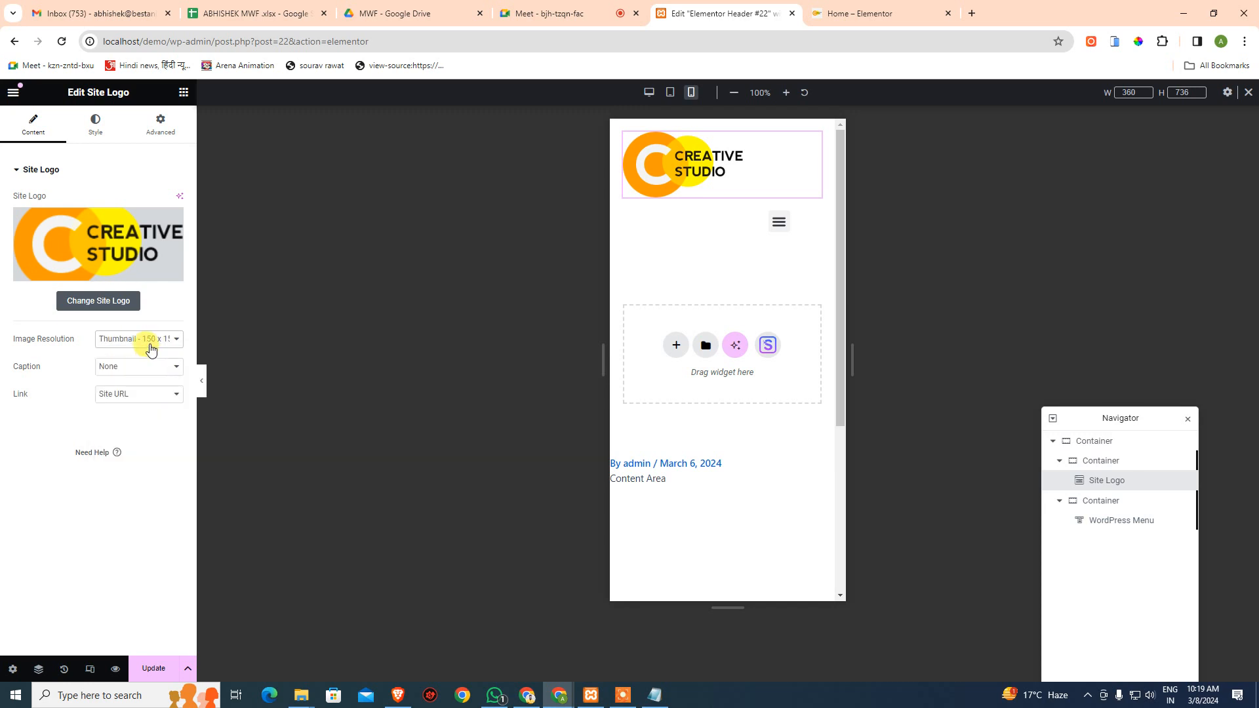
left_click(150, 342)
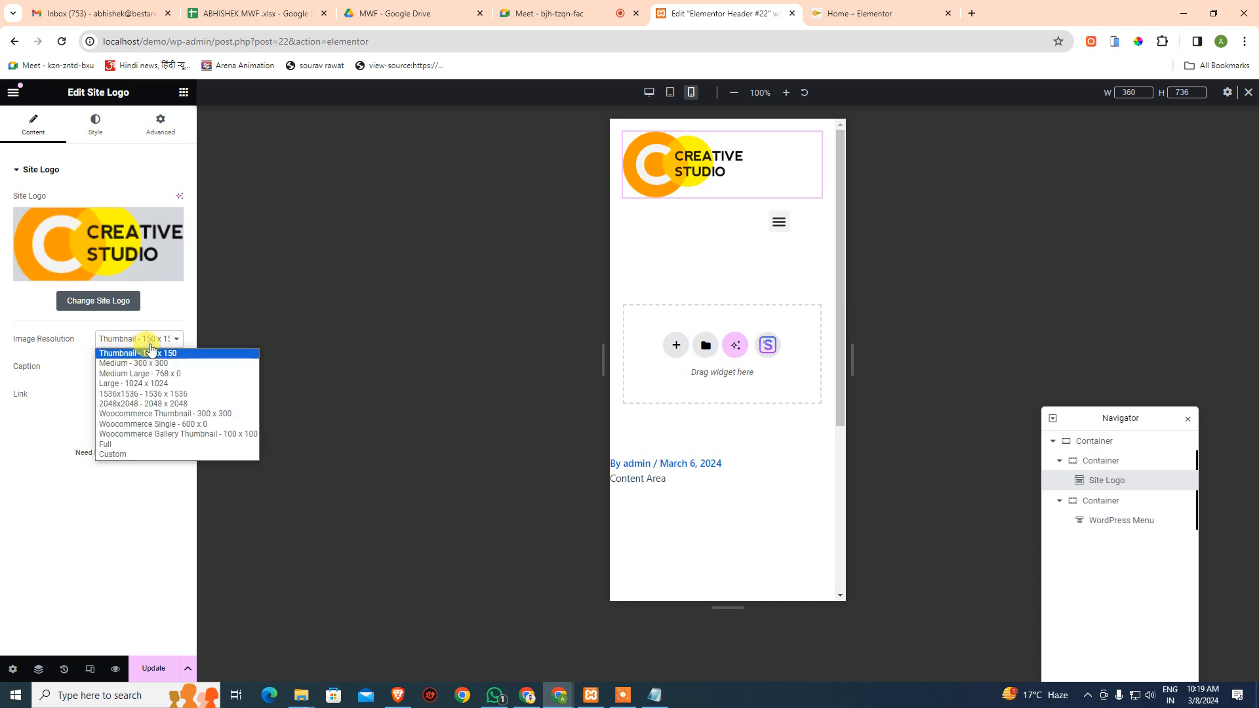
left_click(134, 444)
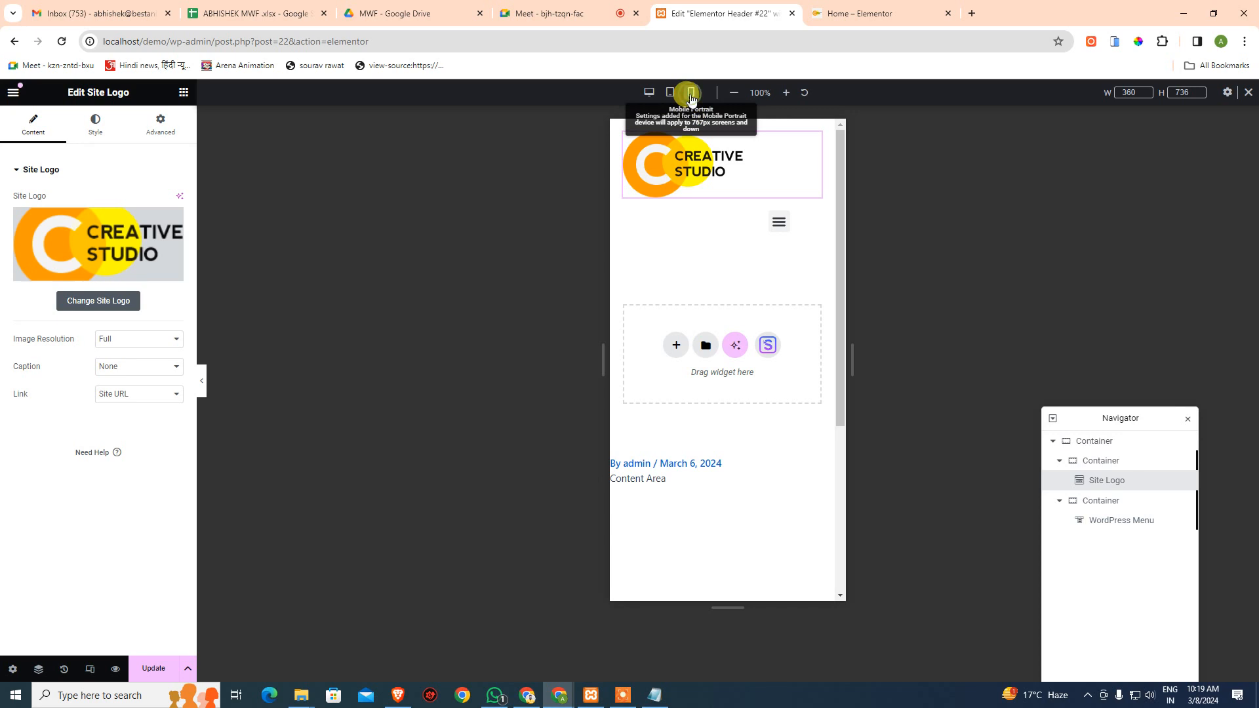
- Re-enter mobile preview and show the site logo's image Style settings
left_click(90, 669)
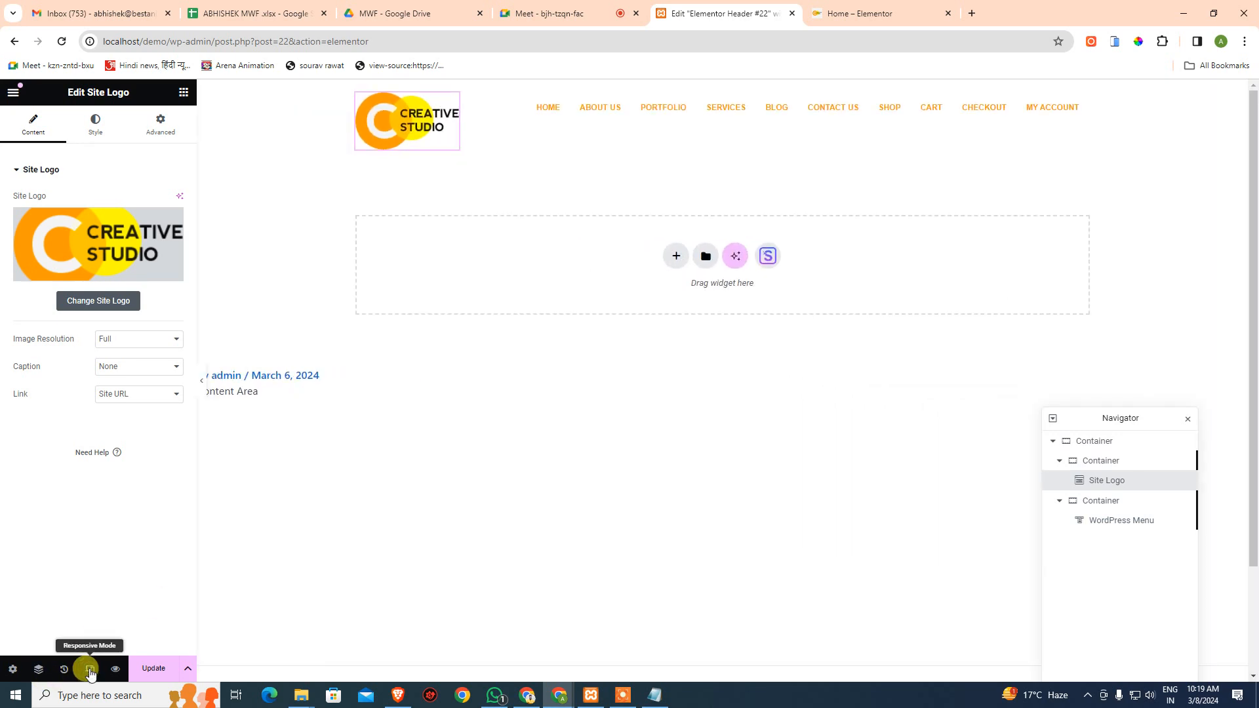
left_click(89, 669)
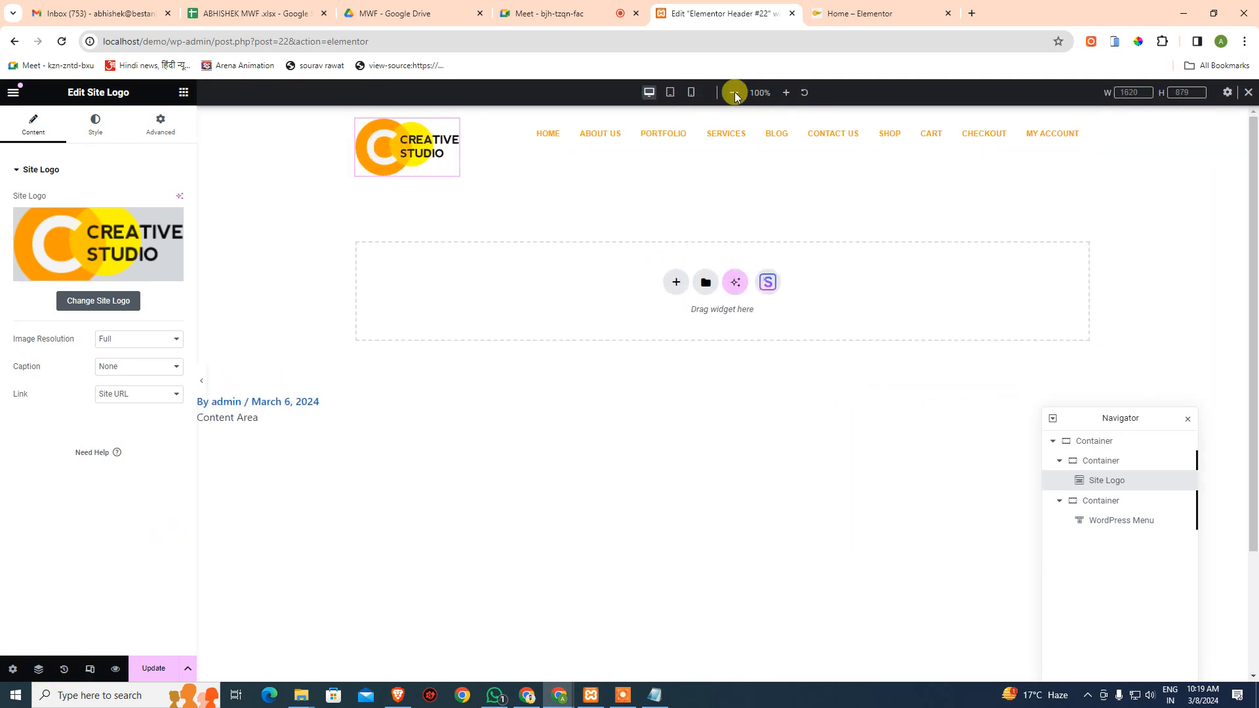
left_click(691, 94)
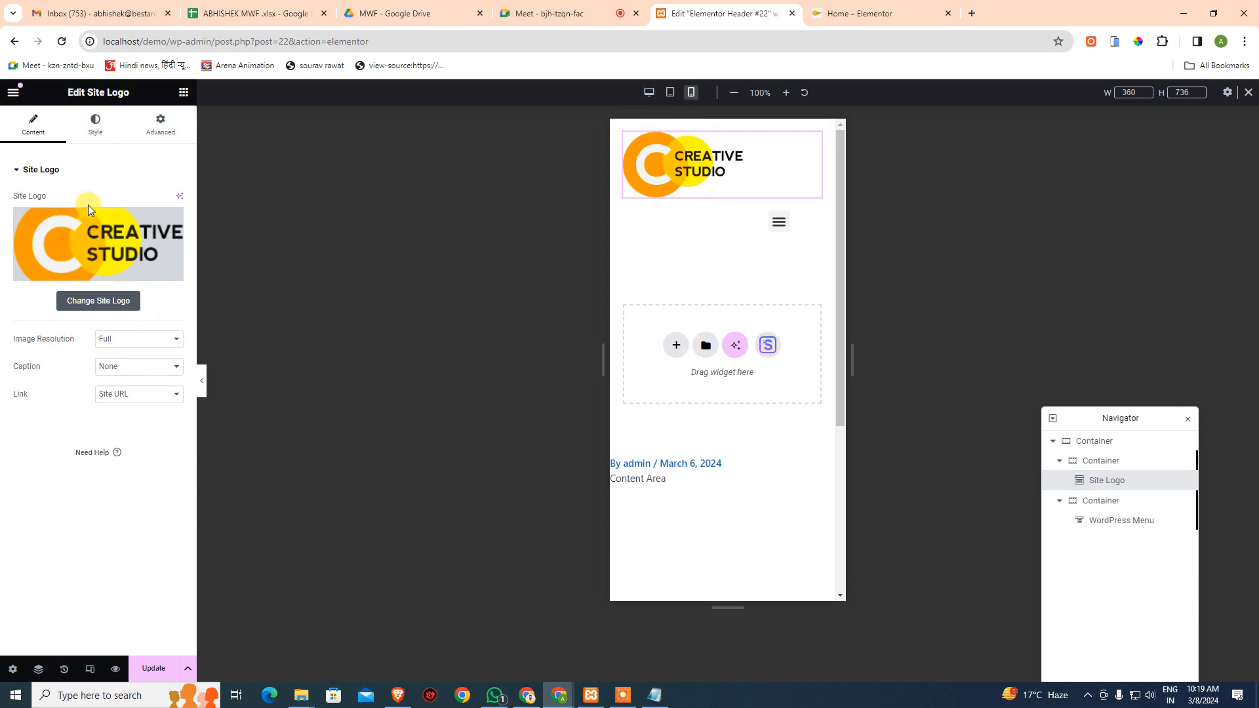
left_click(98, 133)
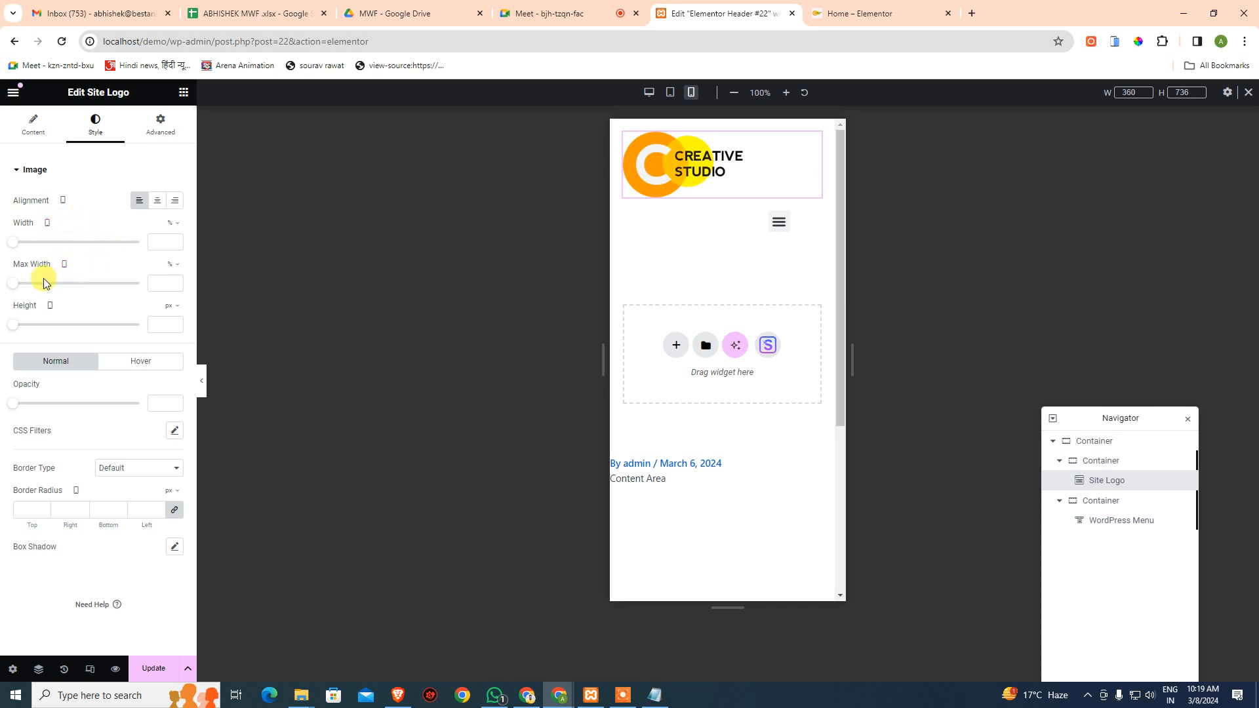
- Clear the site logo's width value so the logo returns to full size
mouse_move(11, 251)
left_mouse_down()
mouse_move(65, 250)
mouse_move(10, 253)
left_mouse_up()
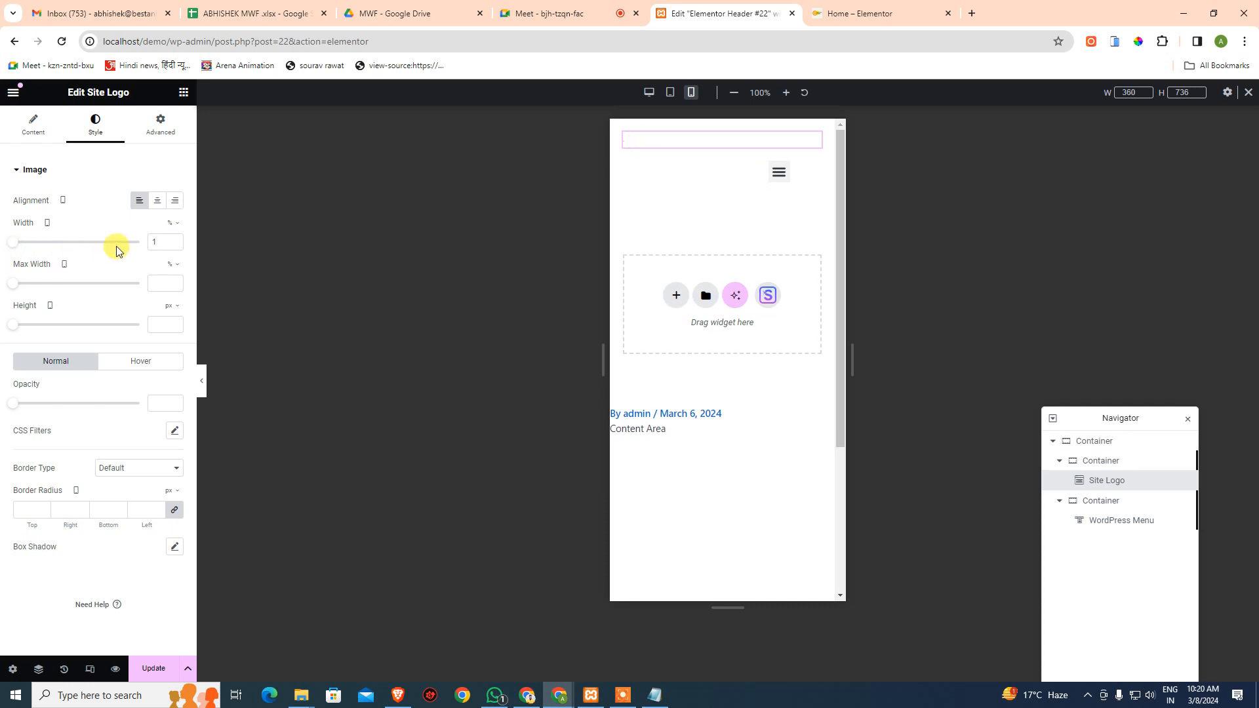
left_click(159, 240)
key("BackSpace")
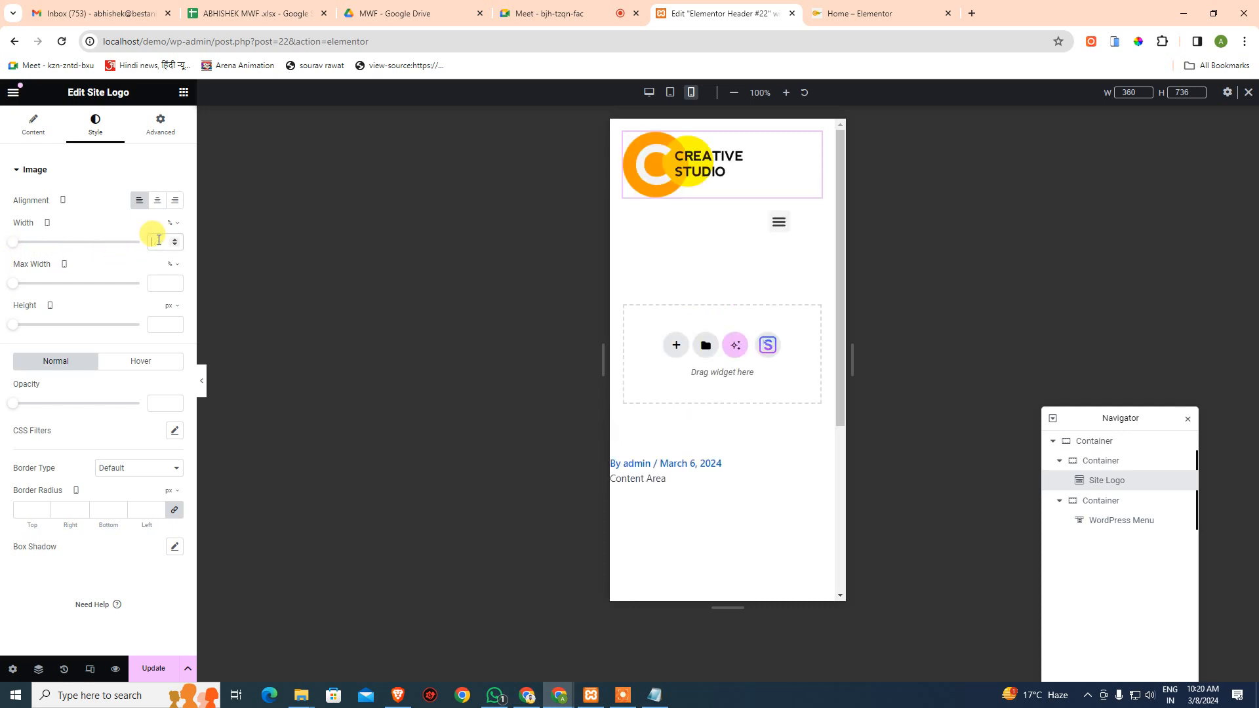
left_click(1113, 461)
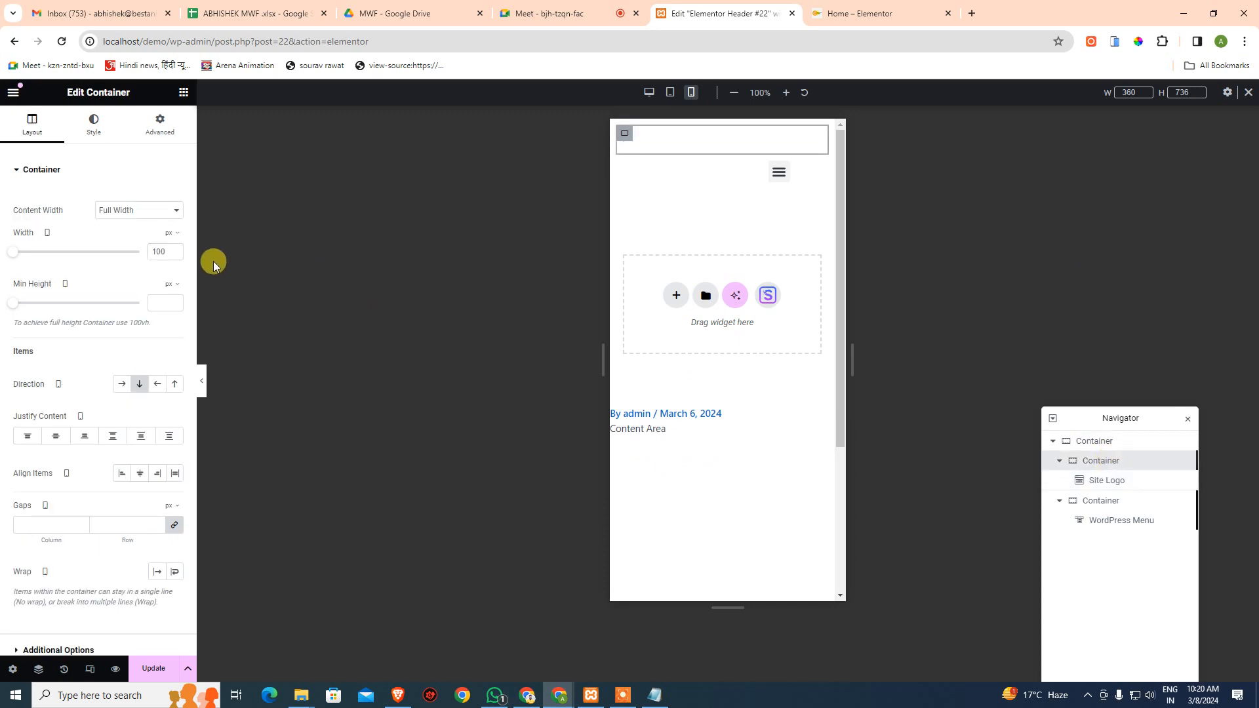
left_click(1106, 479)
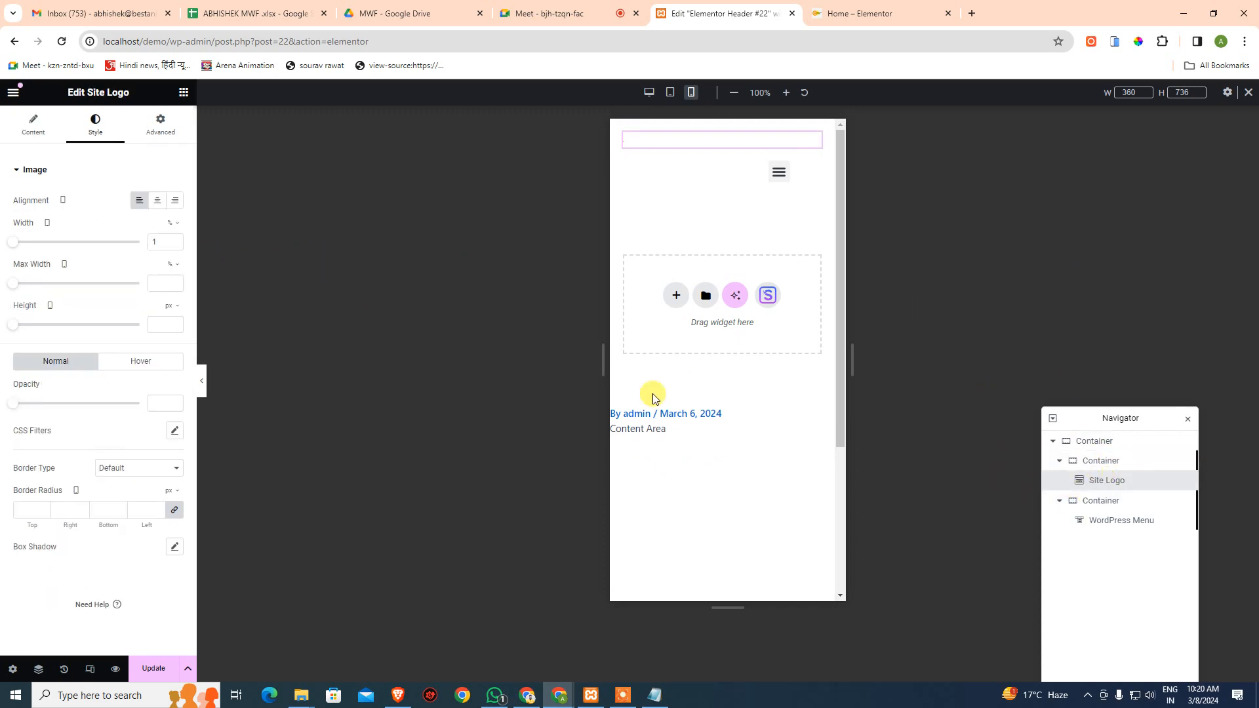
key("BackSpace")
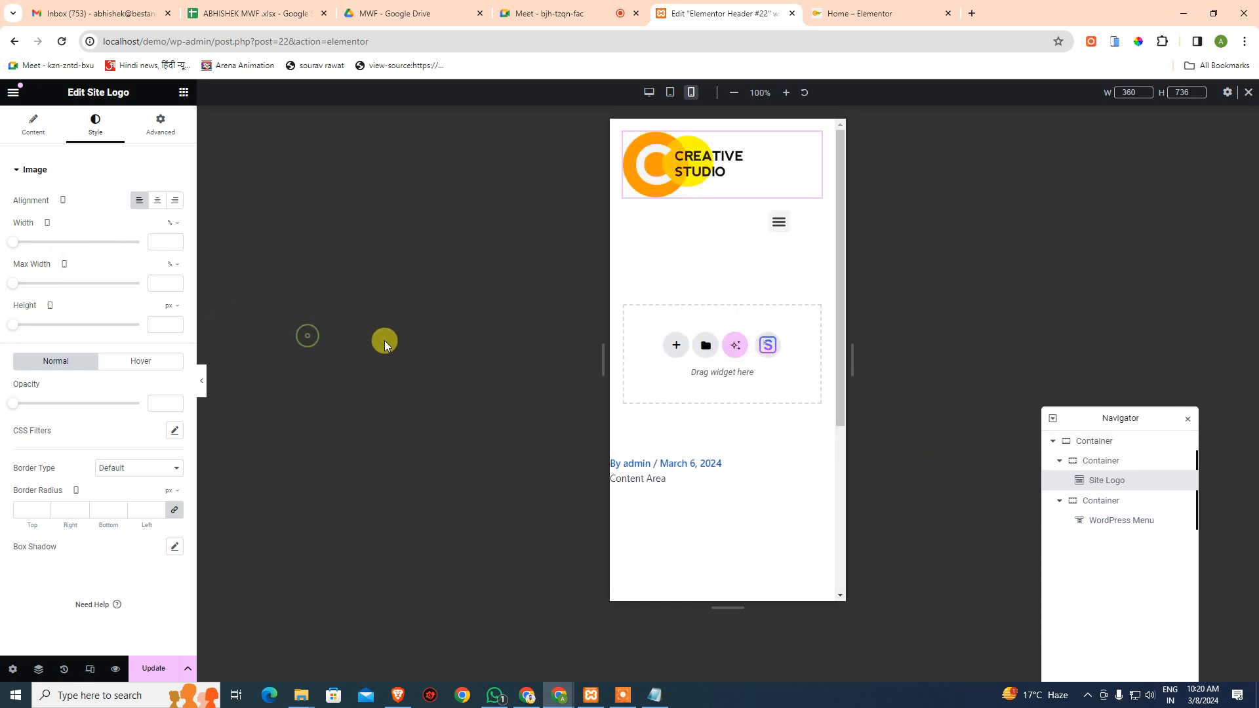
- Set the logo container's width to 50%, keeping its content at Full Width
left_click(1118, 461)
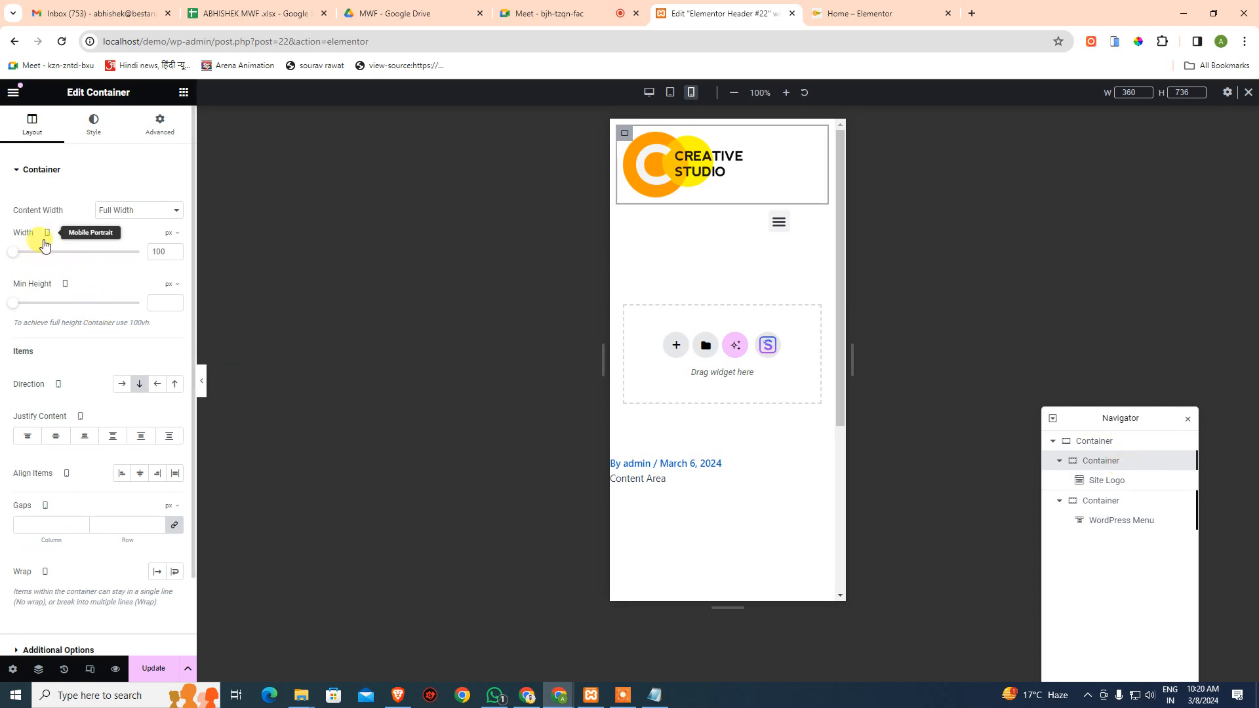
left_click_drag(16, 258, 79, 256)
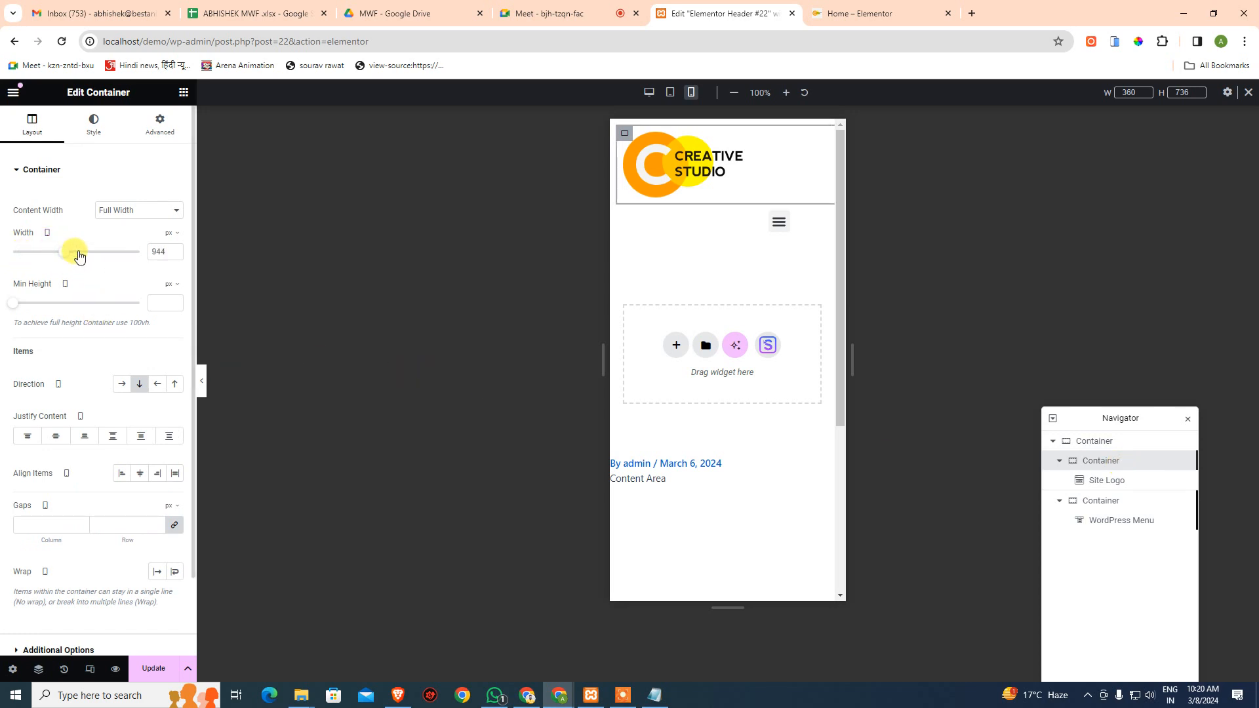
left_click(169, 233)
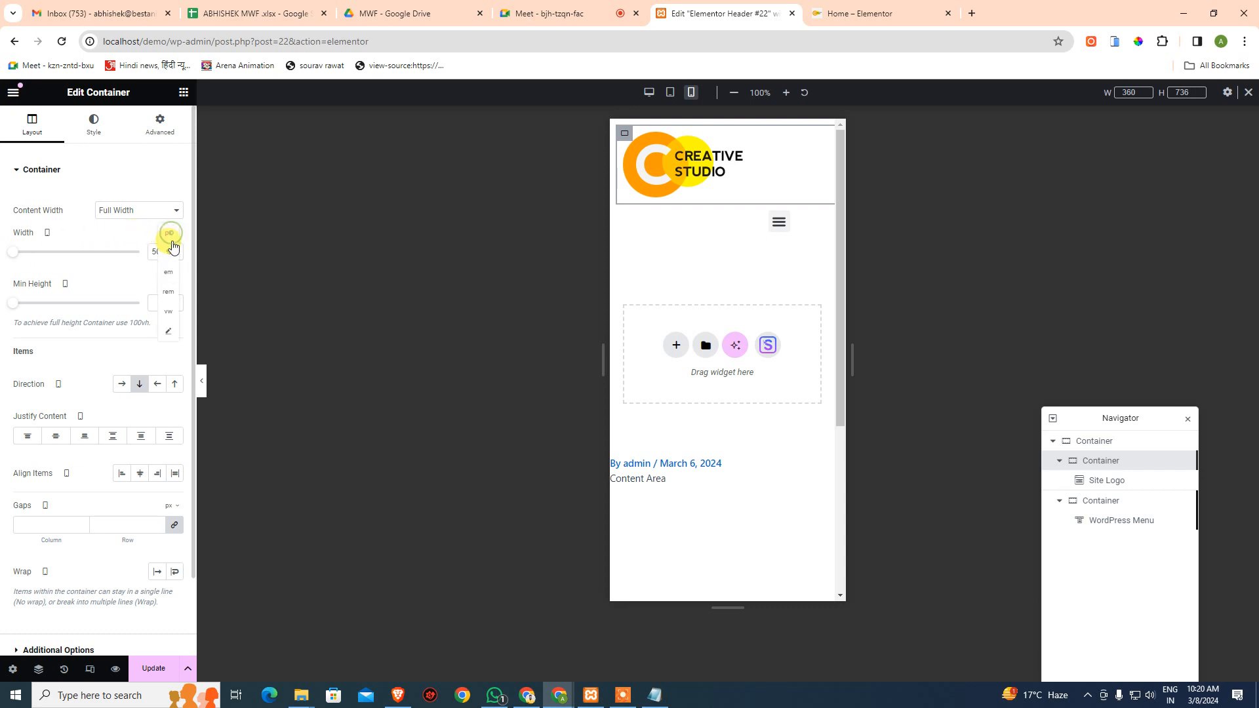
left_click(169, 245)
left_click_drag(143, 259, 66, 264)
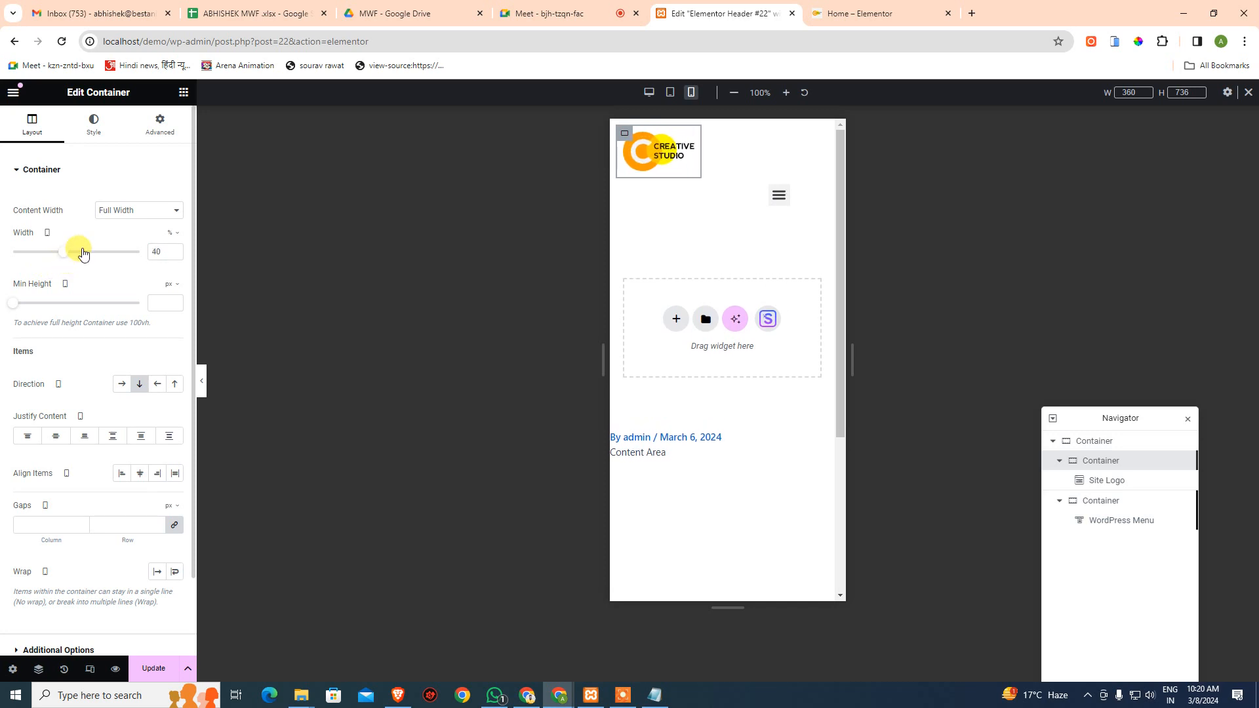
left_click(115, 211)
left_click(125, 225)
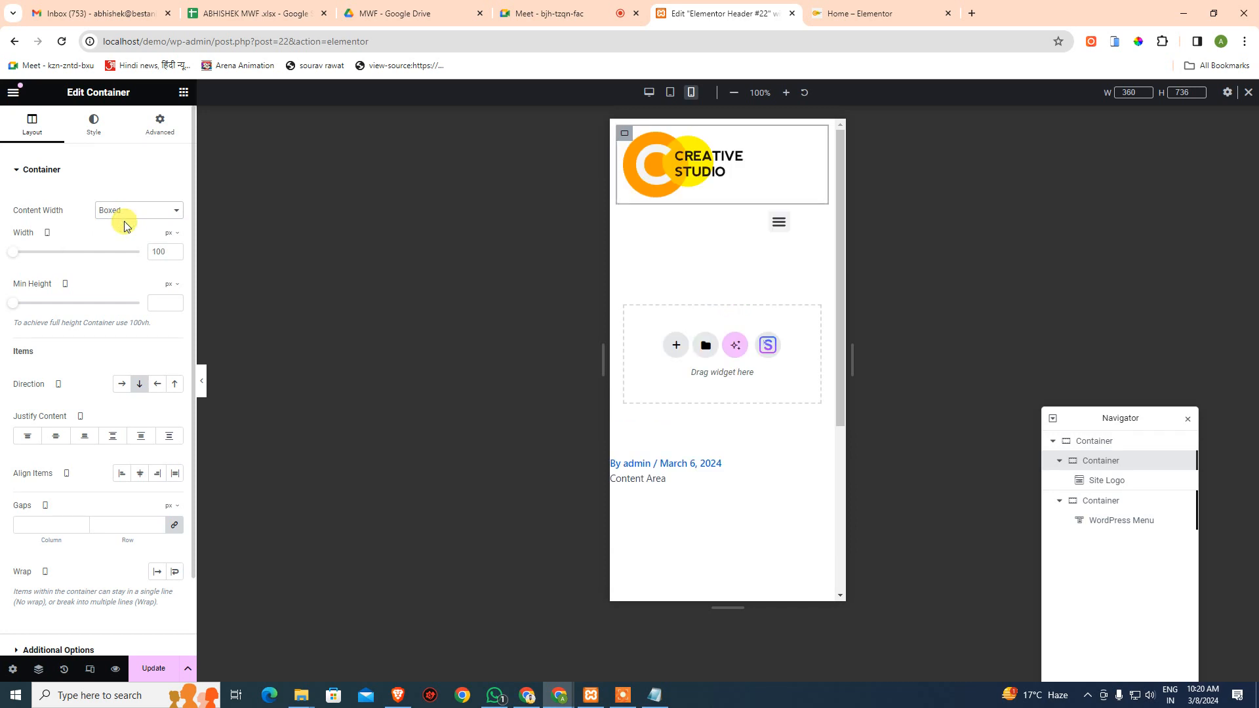
left_click(132, 216)
left_click(128, 234)
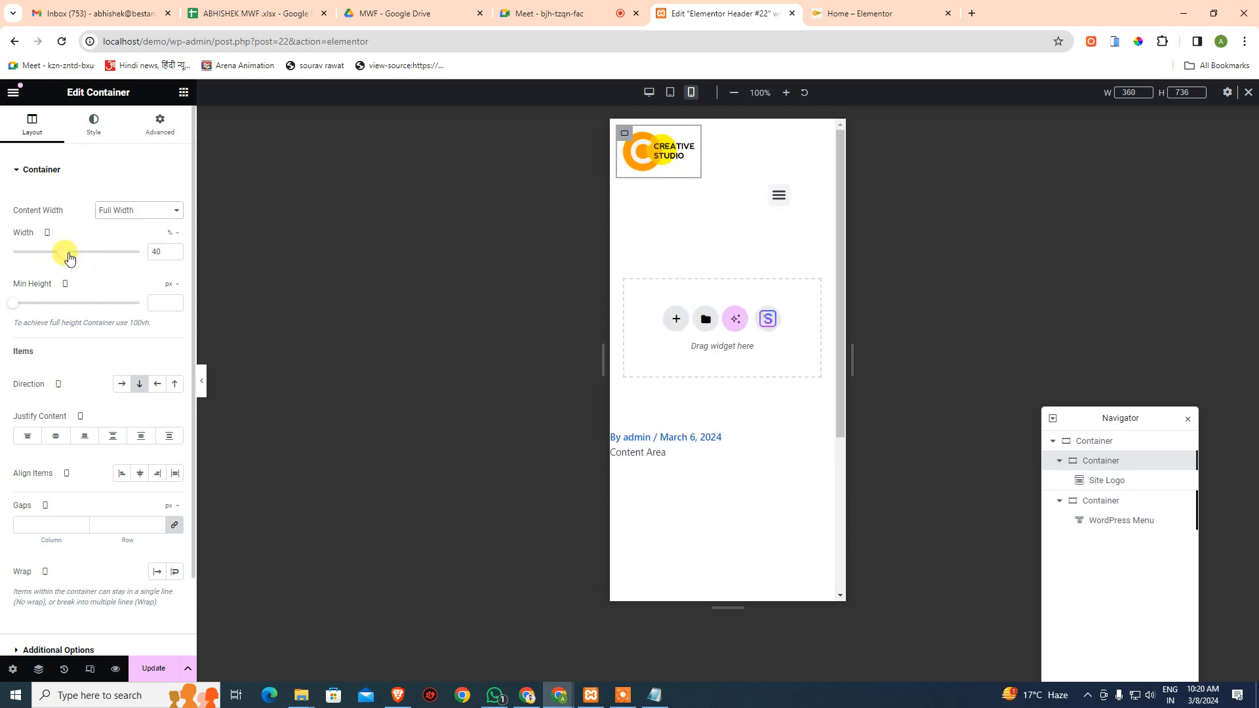
double_click(157, 252)
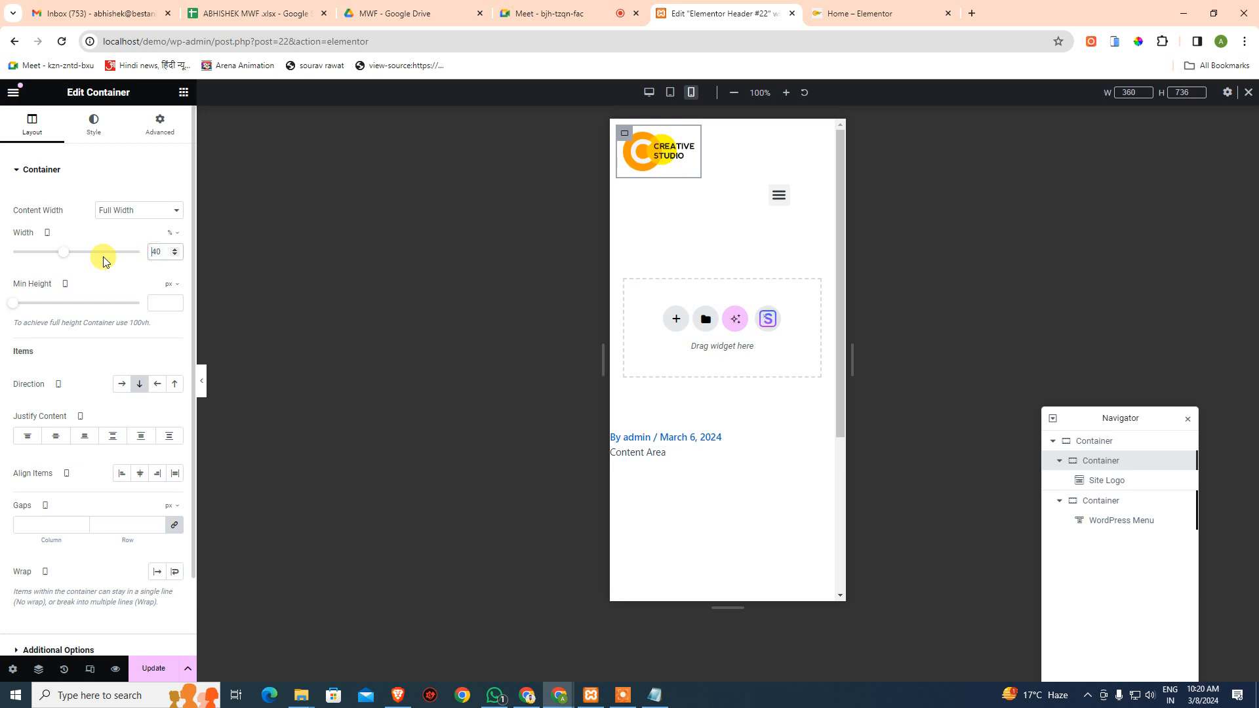
type("50")
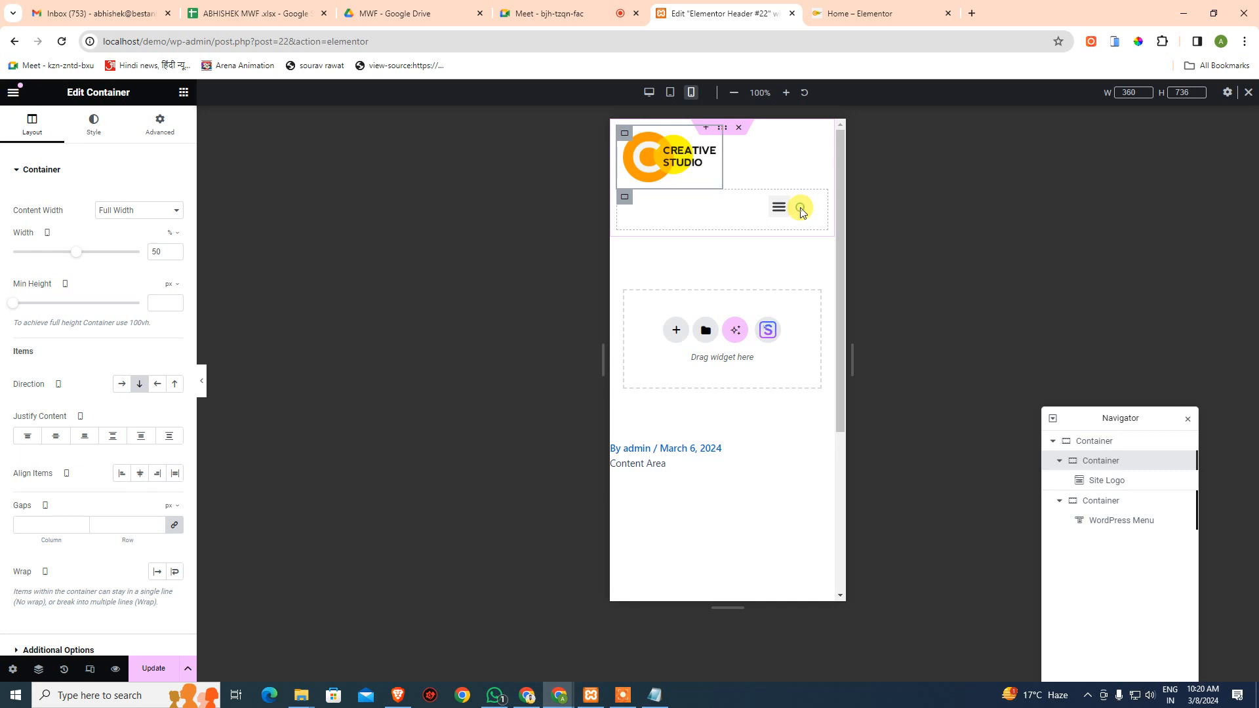
- Set the menu container's width to 50% as well
left_click(624, 197)
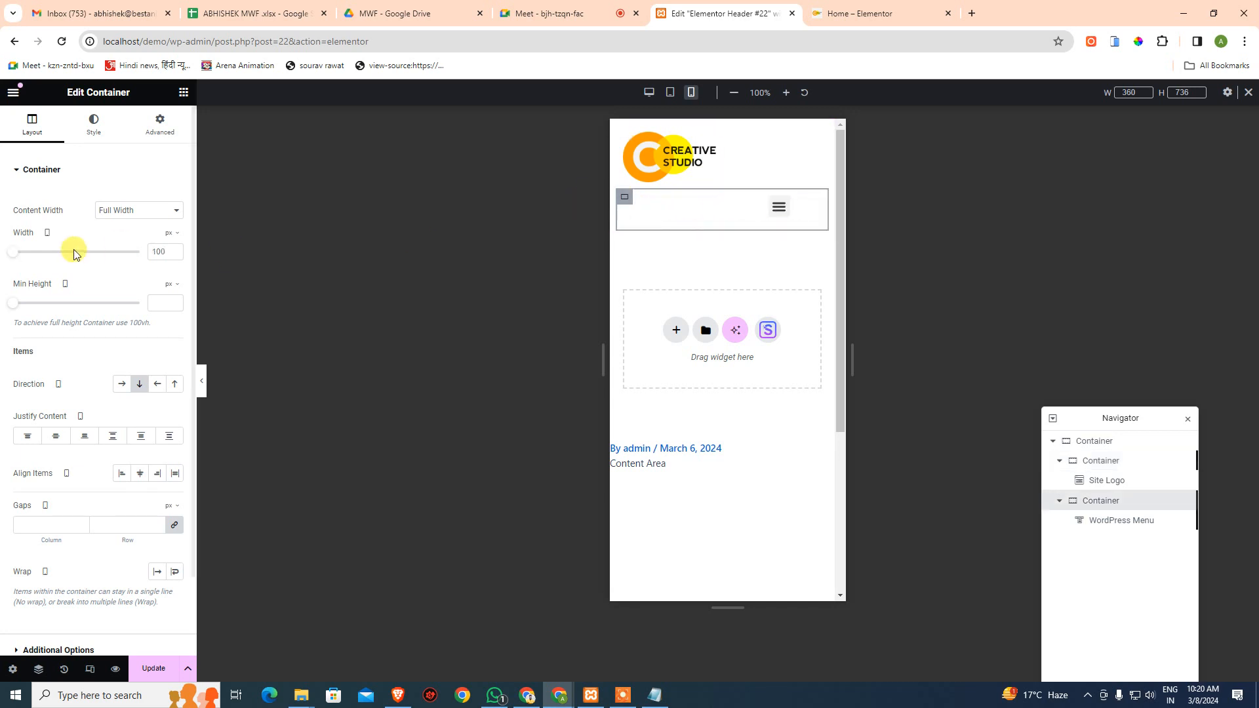
left_click(165, 249)
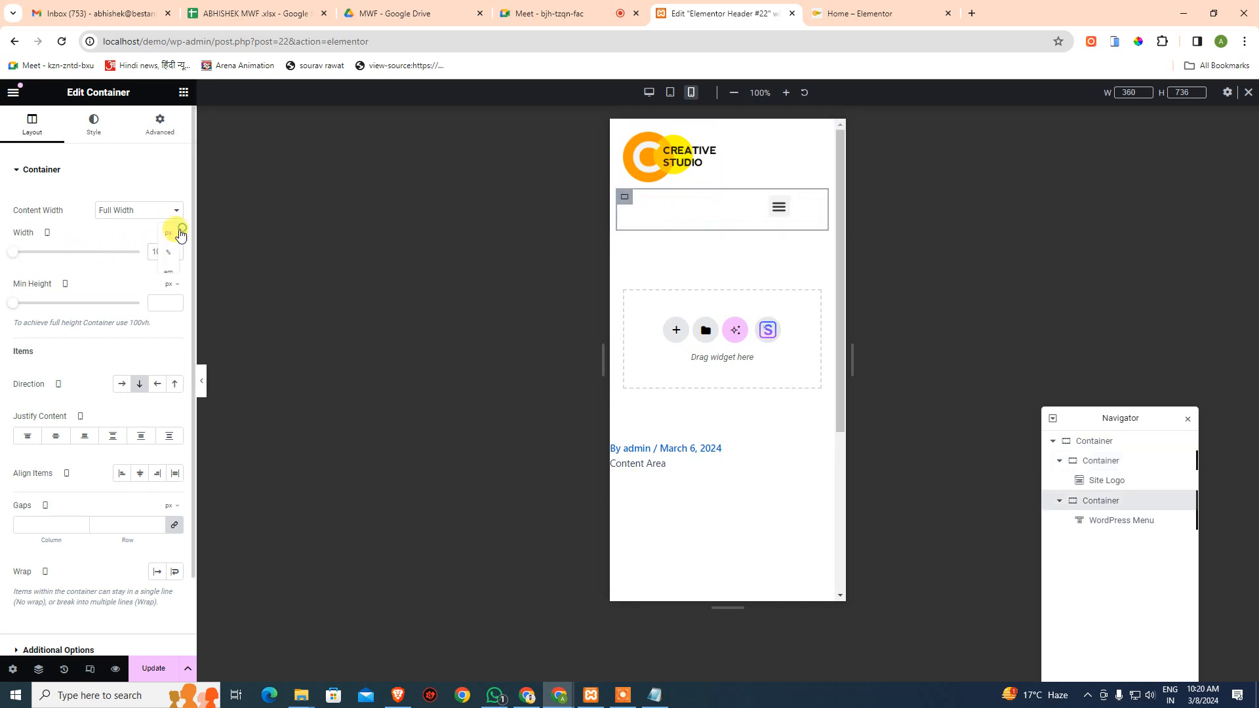
left_click(168, 252)
type("50")
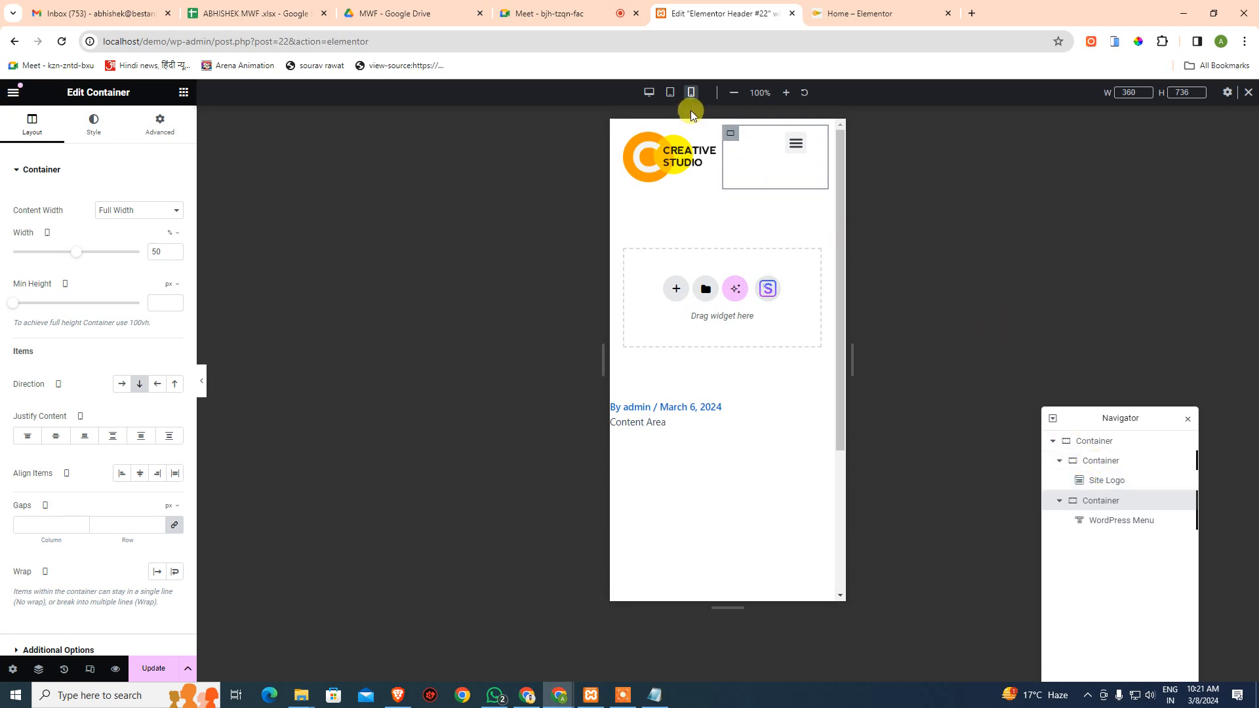
- Preview the header at tablet, desktop, tablet again, then mobile widths
left_click(670, 96)
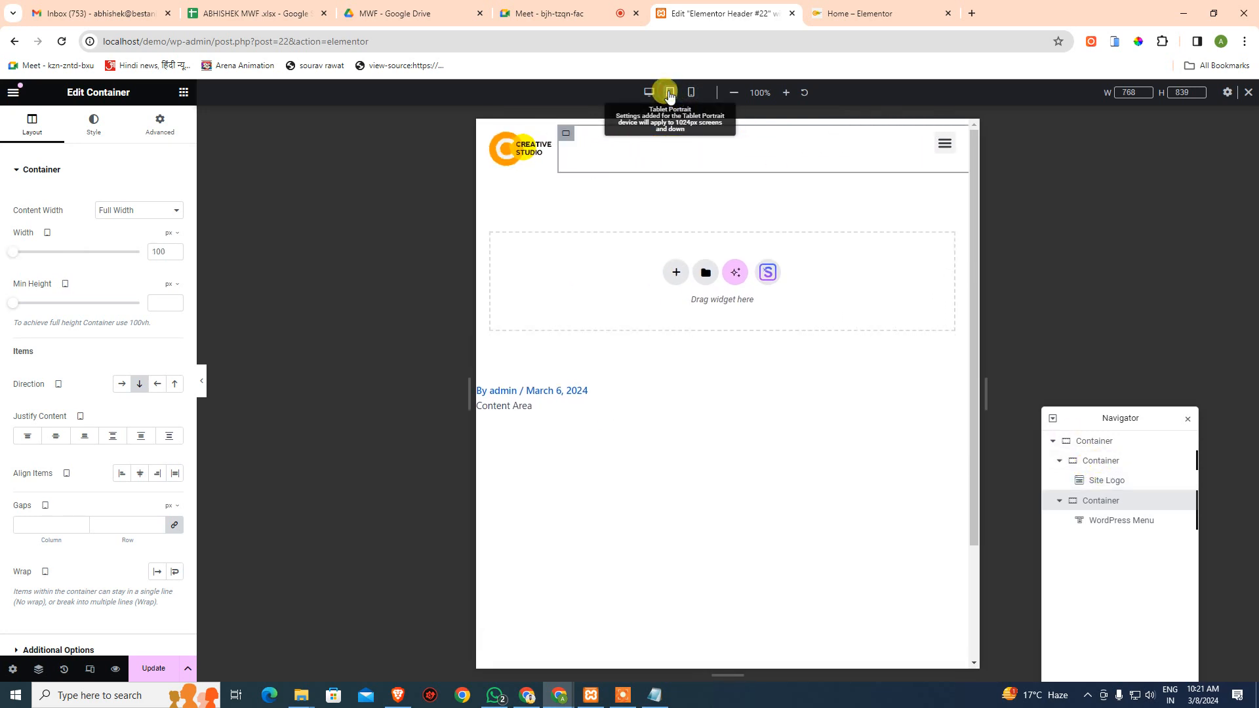
left_click(653, 98)
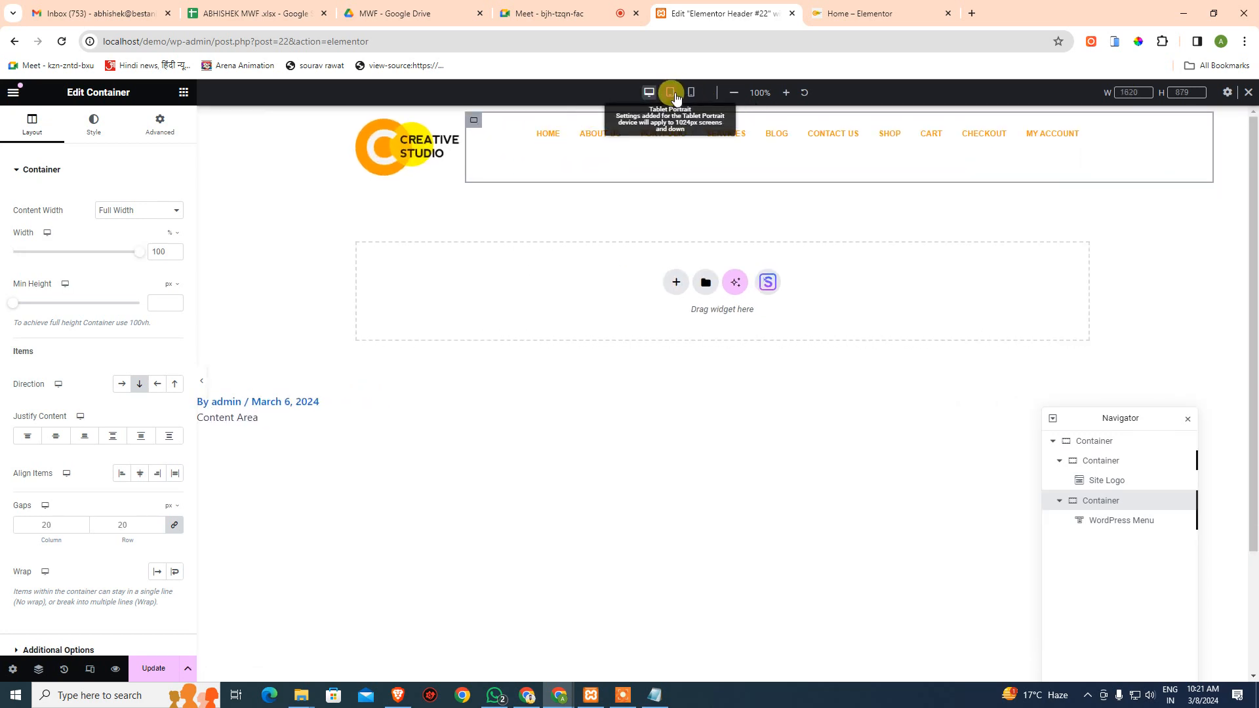
left_click(669, 93)
left_click(689, 95)
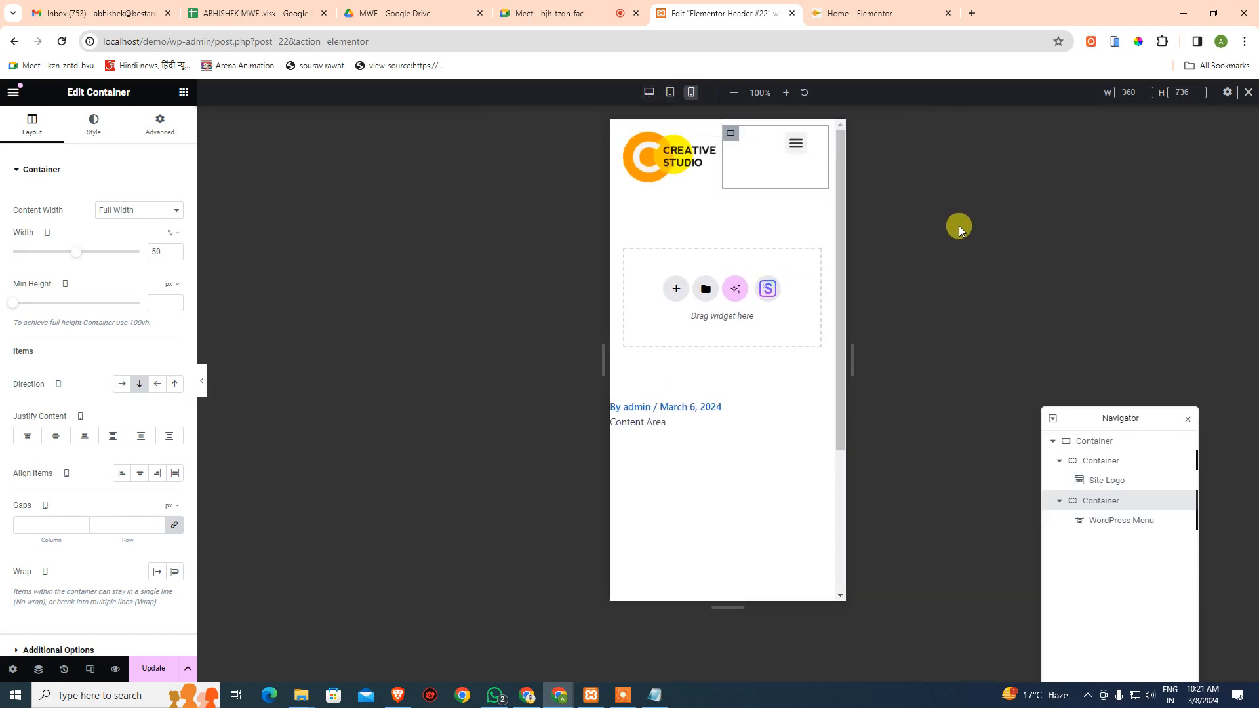
- Toggle the mobile hamburger dropdown open and closed, then return to desktop layout
left_click(801, 150)
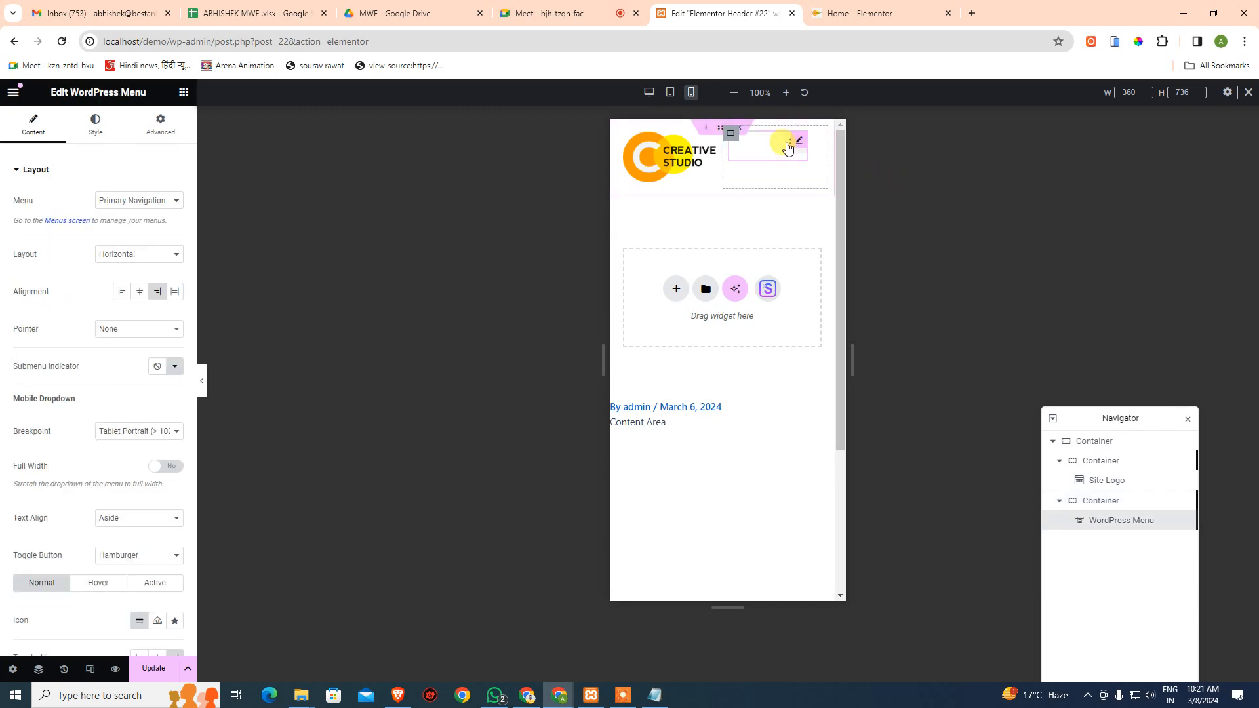
left_click(788, 146)
left_click(788, 145)
left_click(787, 145)
left_click(788, 146)
left_click(791, 152)
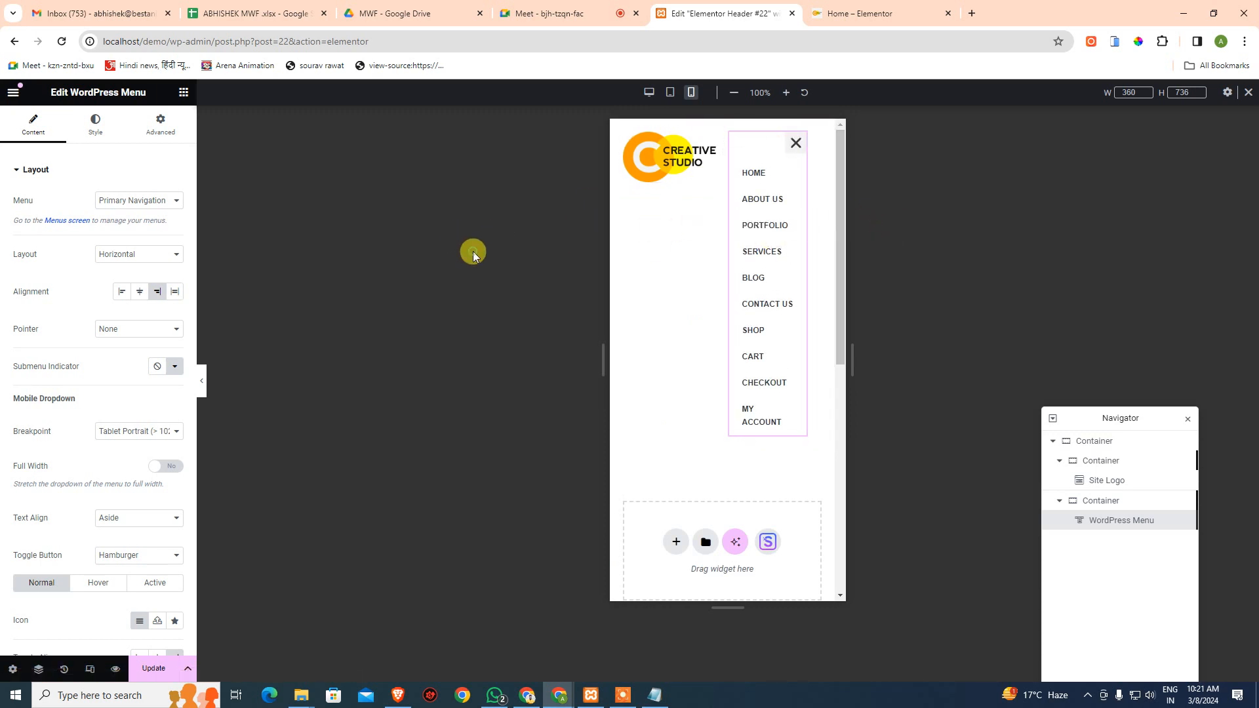
left_click(89, 668)
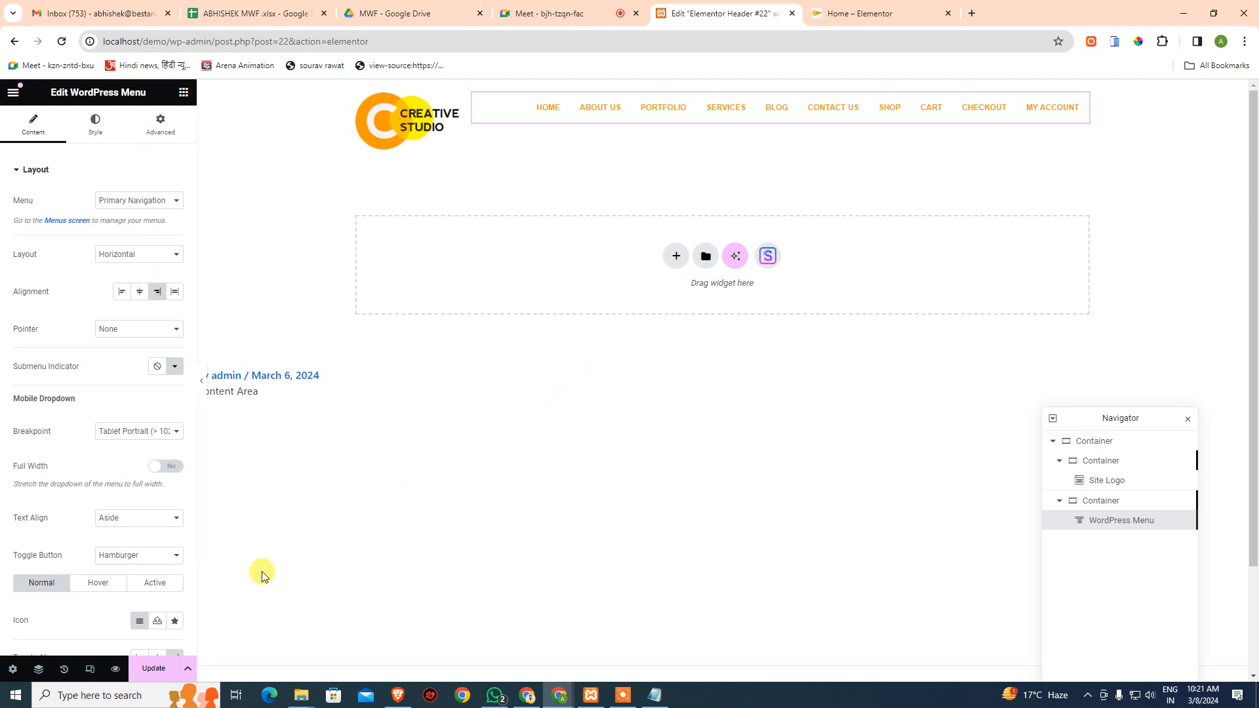
- Revert the header through History to the 'Container Removed' state
left_click(63, 668)
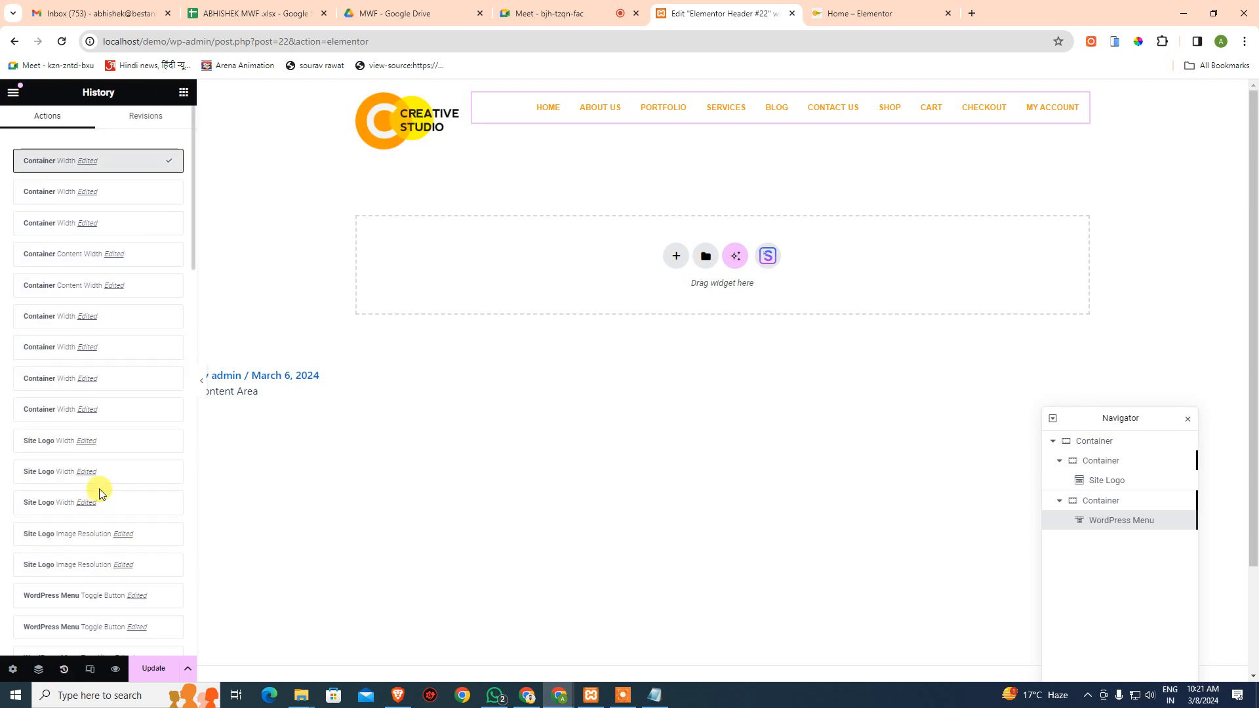
scroll(100, 495, "down", 4)
scroll(99, 502, "down", 9)
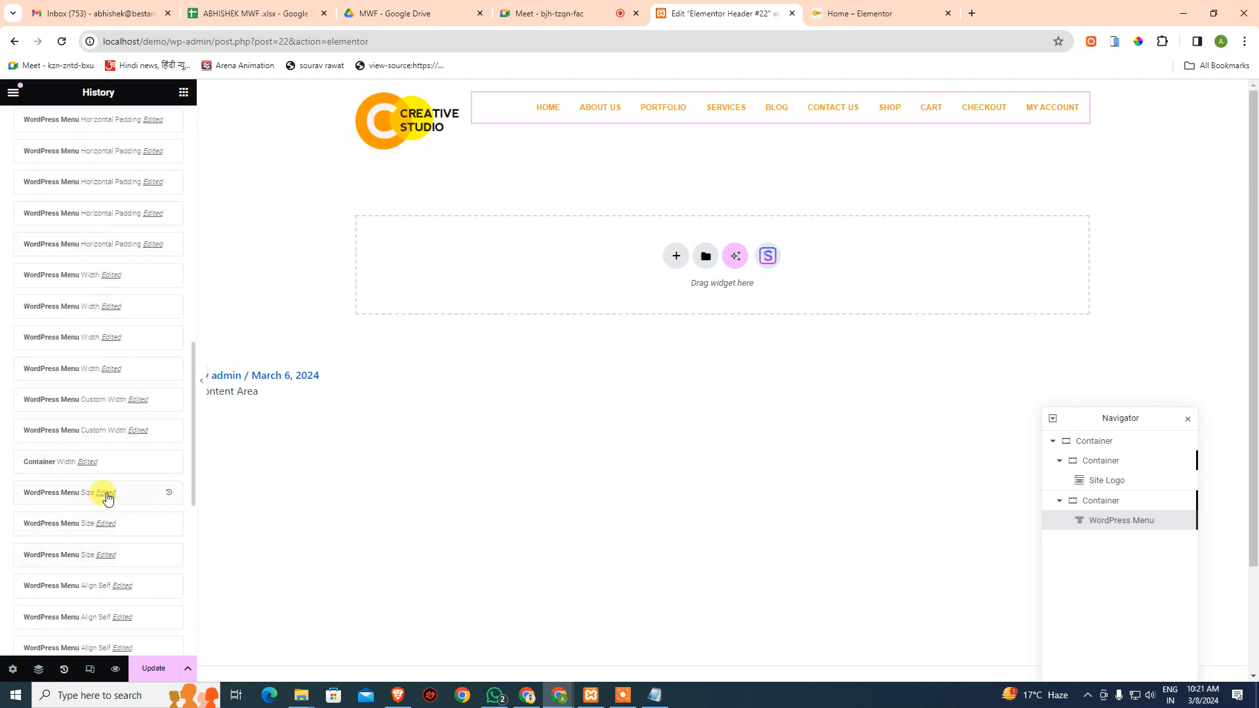
scroll(105, 511, "down", 8)
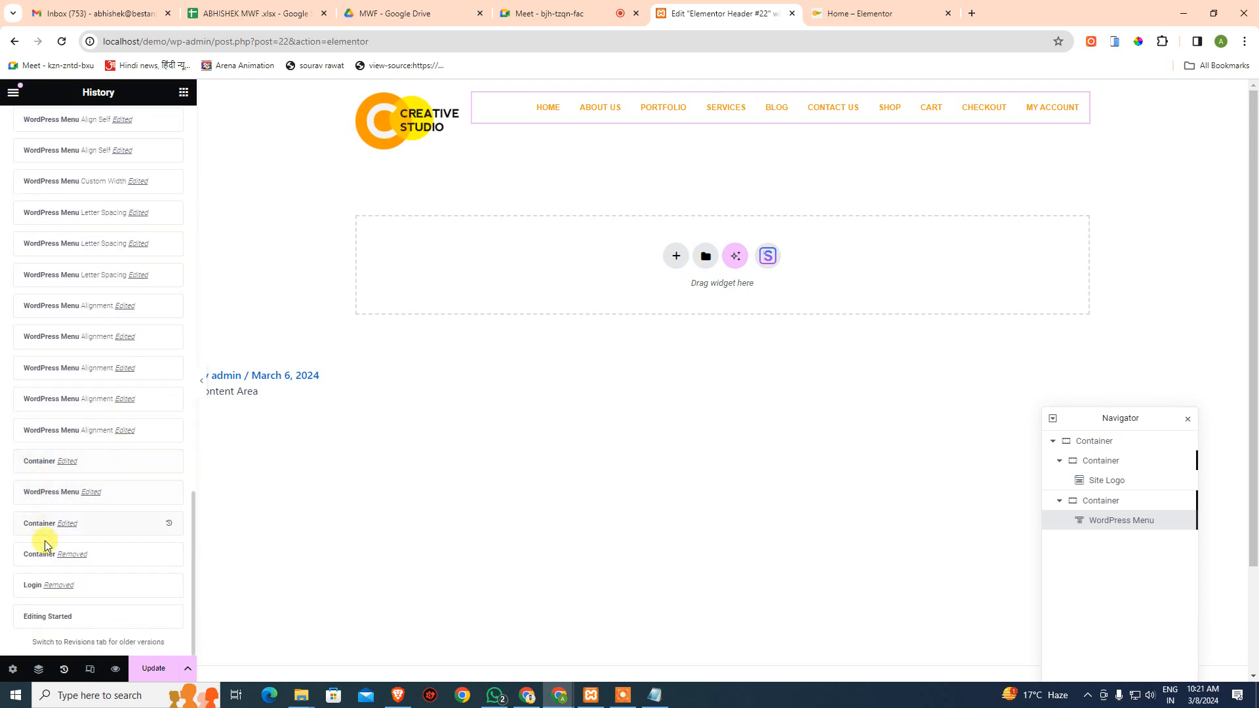
left_click(33, 585)
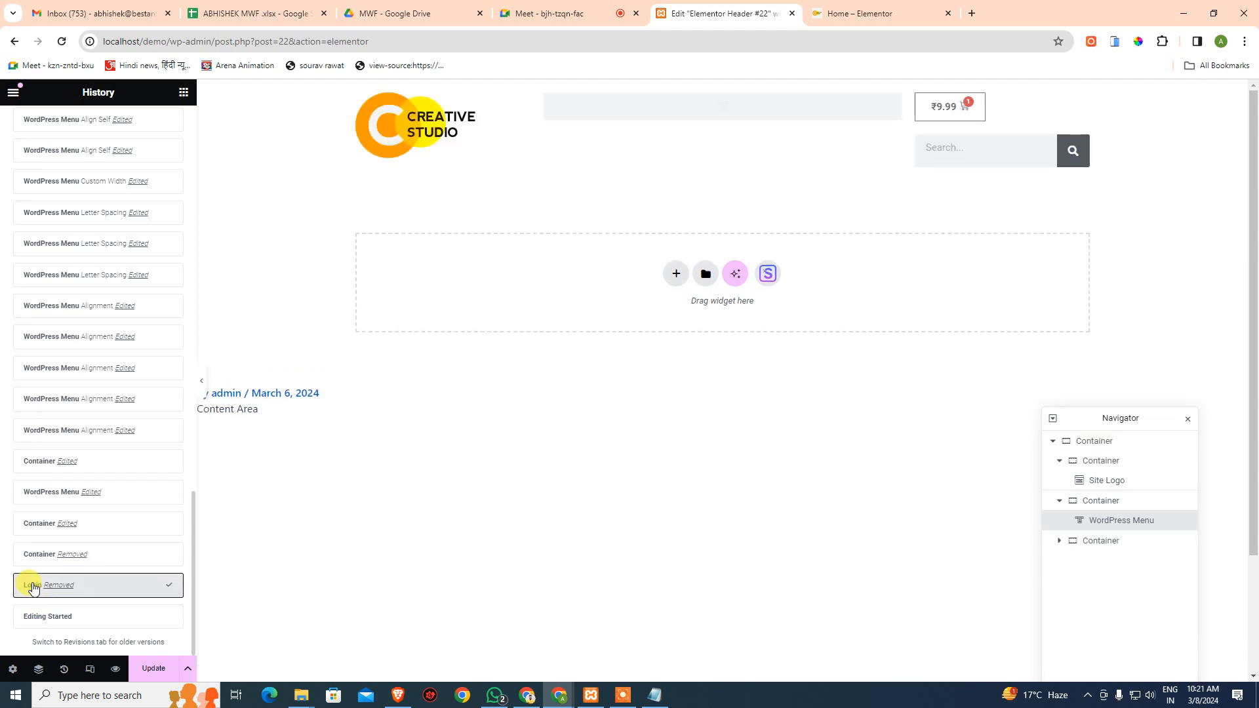
left_click(54, 620)
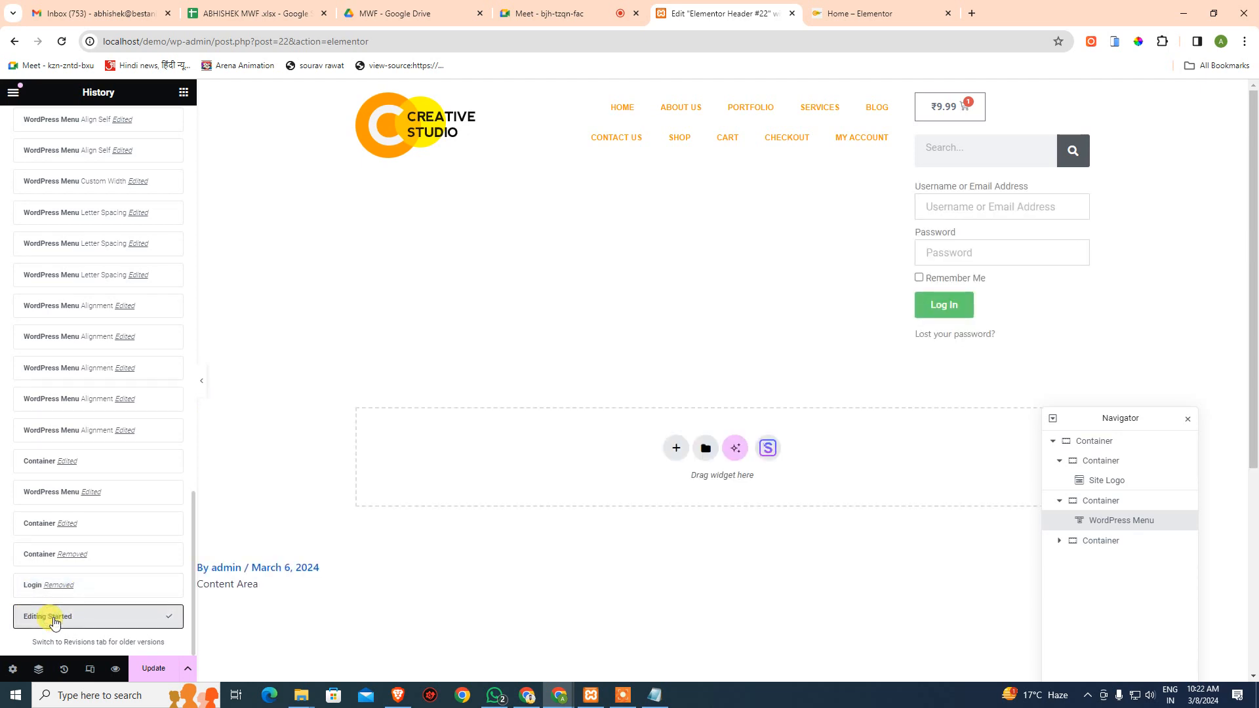
left_click(29, 584)
left_click(33, 554)
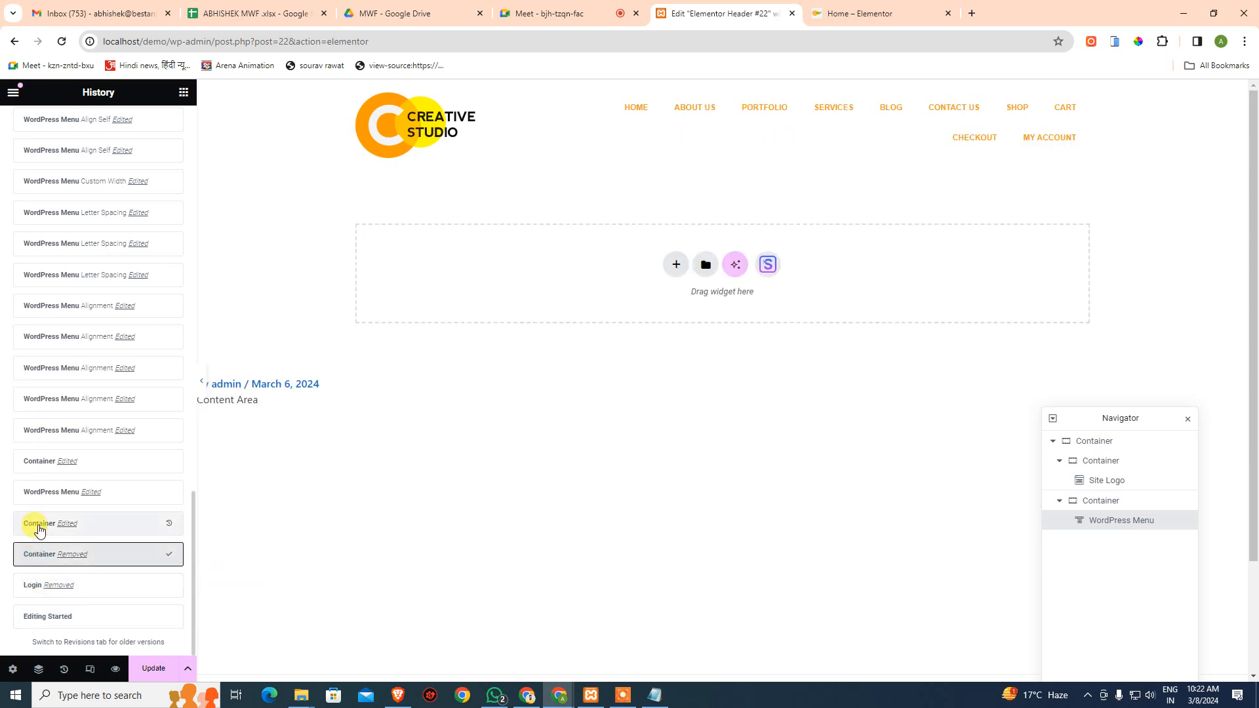
left_click(40, 529)
left_click(38, 555)
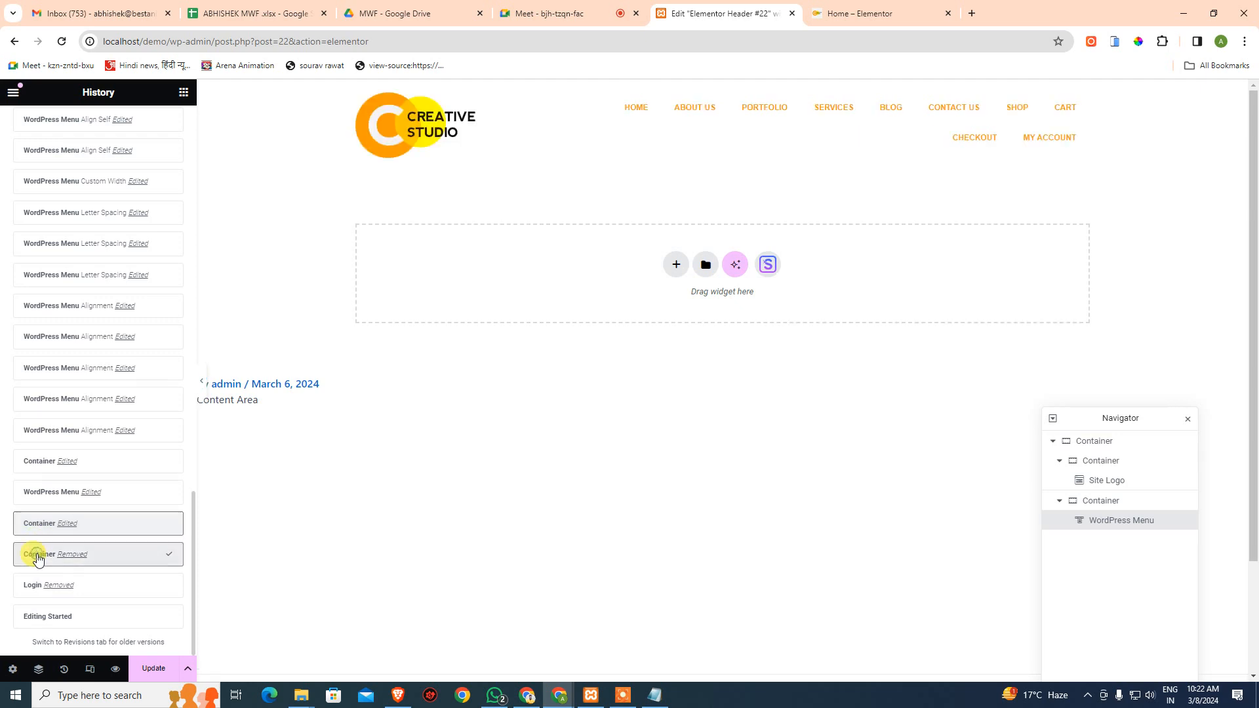
- Save the header template with Update and switch to the Home page tab
left_click(713, 415)
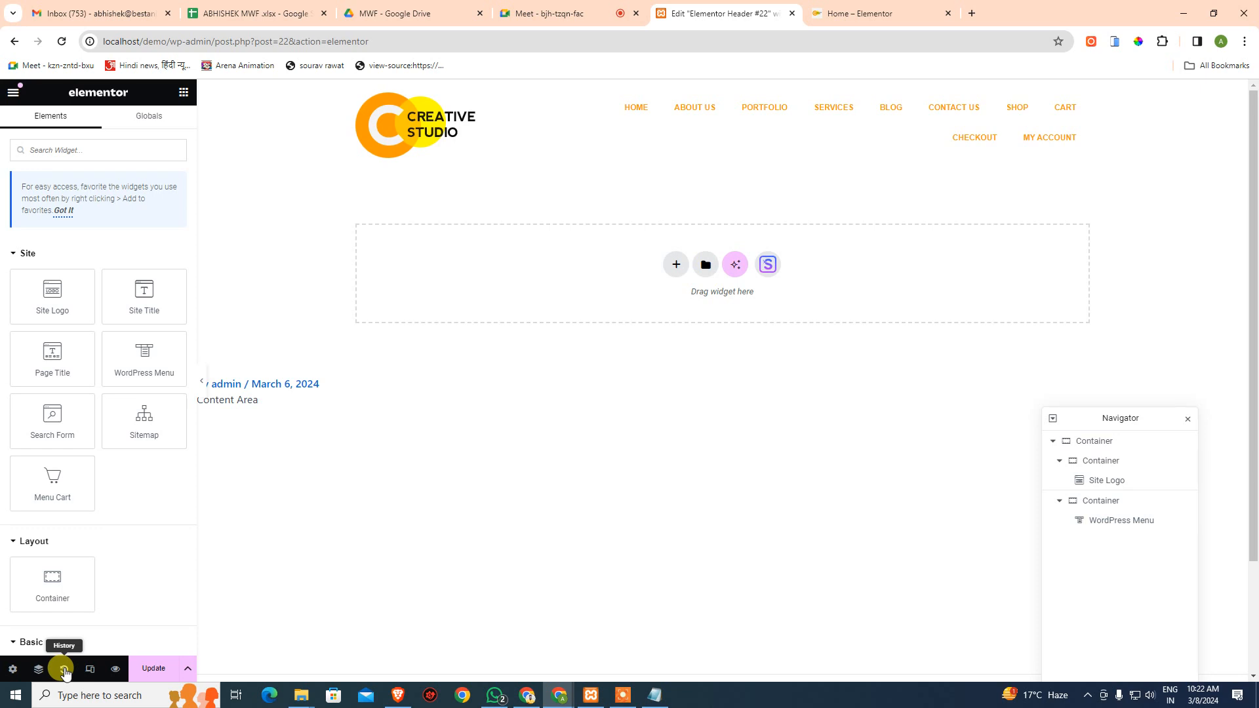
left_click(152, 667)
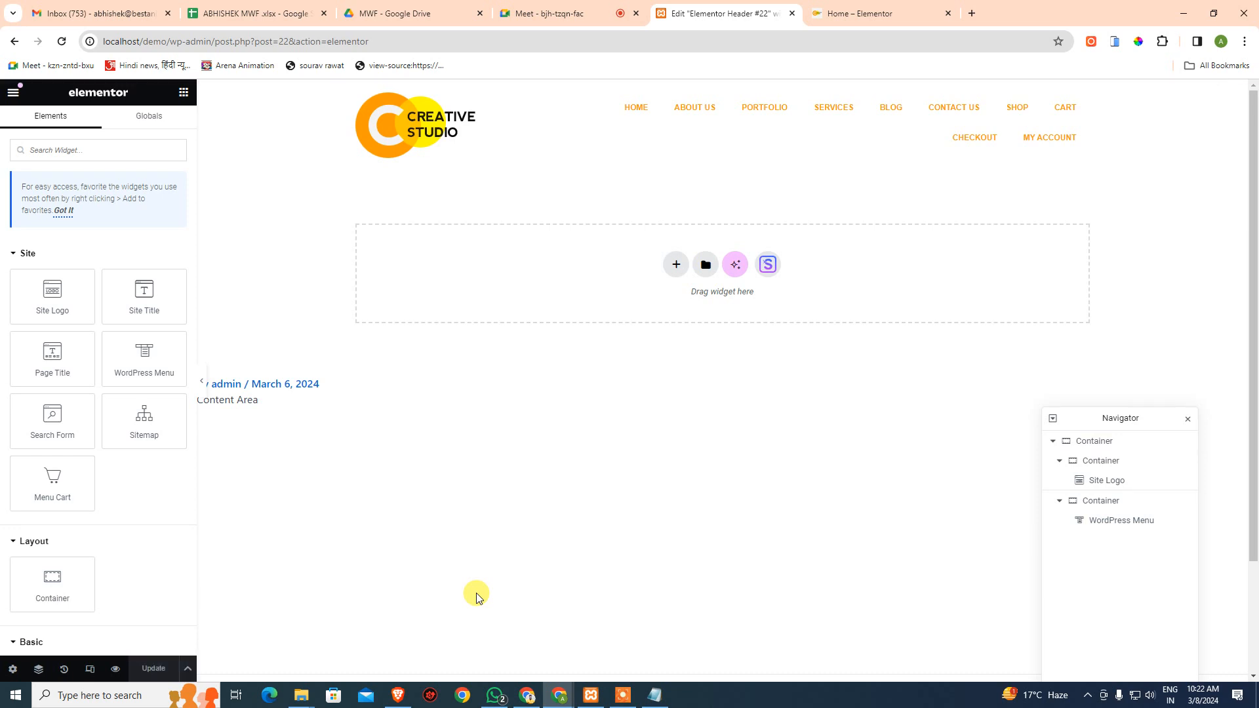
left_click(846, 13)
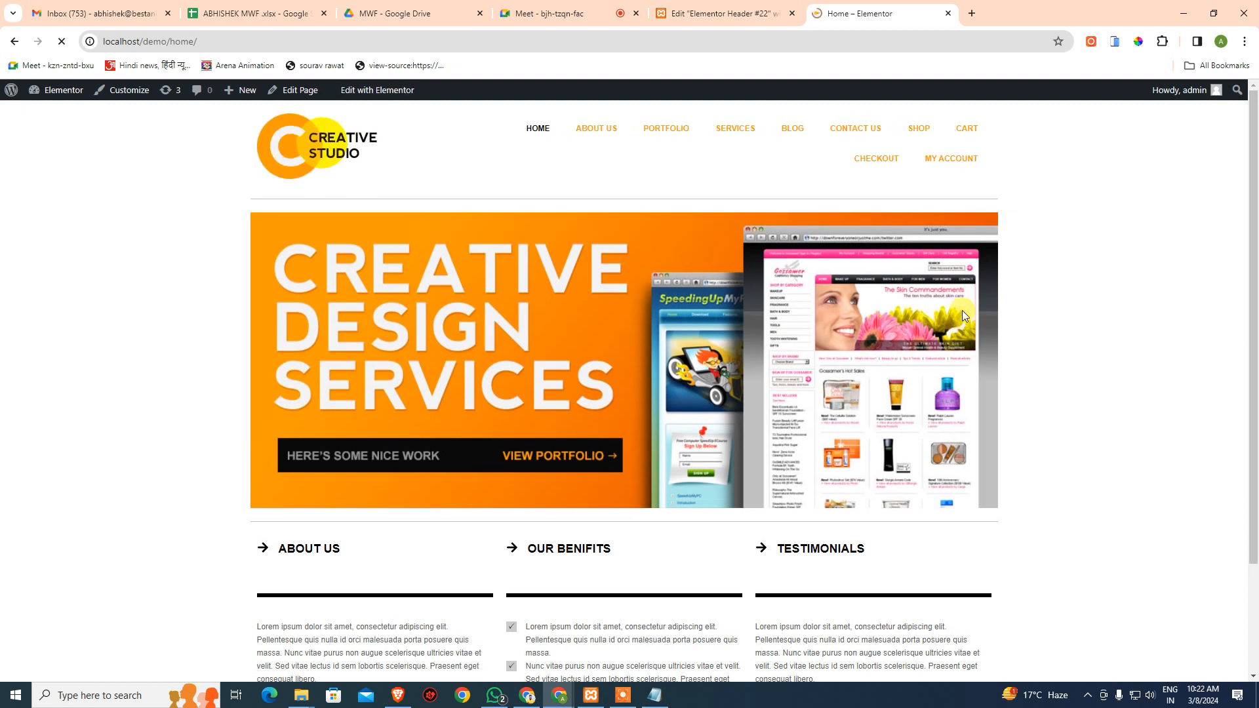
- Toggle the homepage hamburger menu in the phone simulator, then return to the Elementor Header #22 editor
left_click(1116, 41)
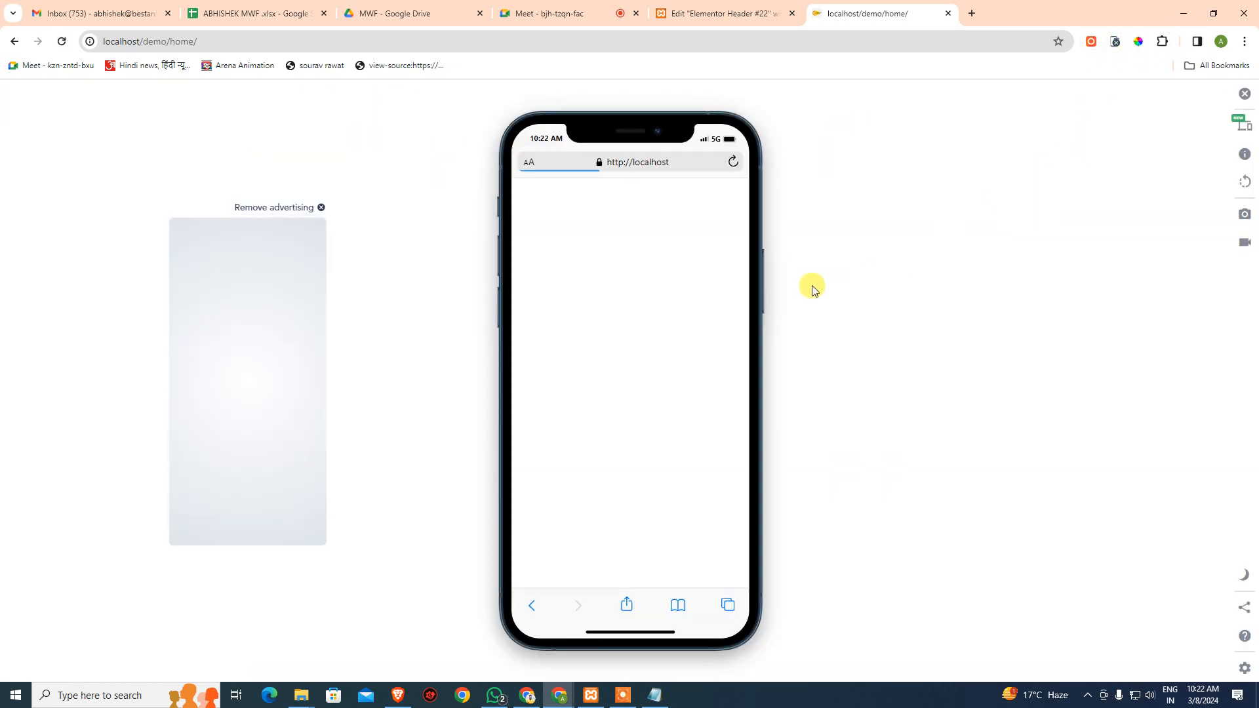
left_click(631, 299)
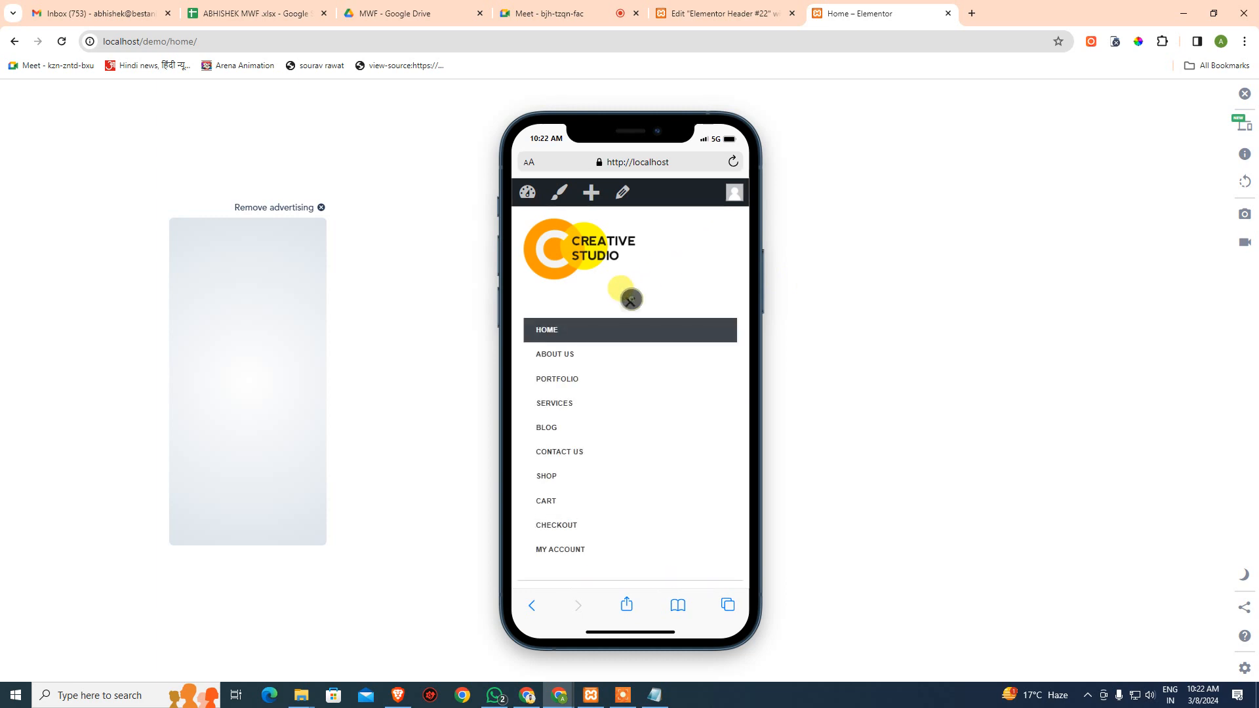
left_click(631, 300)
left_click(631, 299)
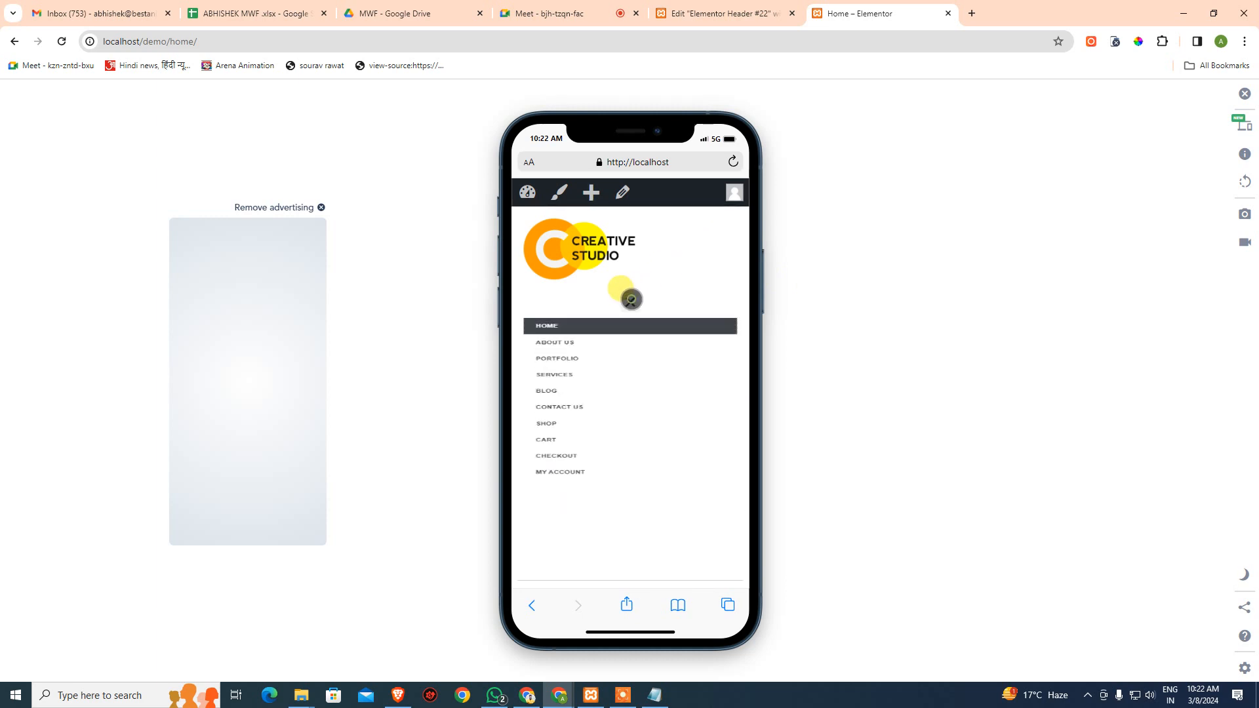
left_click(631, 300)
left_click(631, 300)
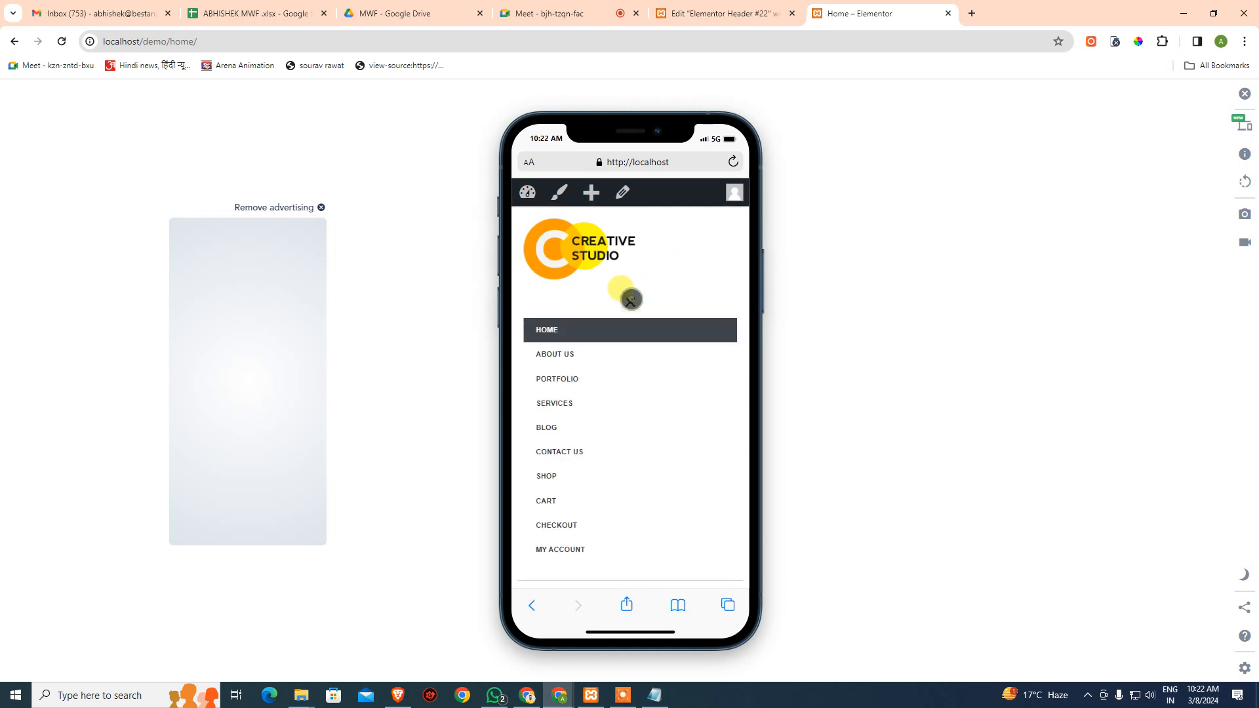
left_click(631, 300)
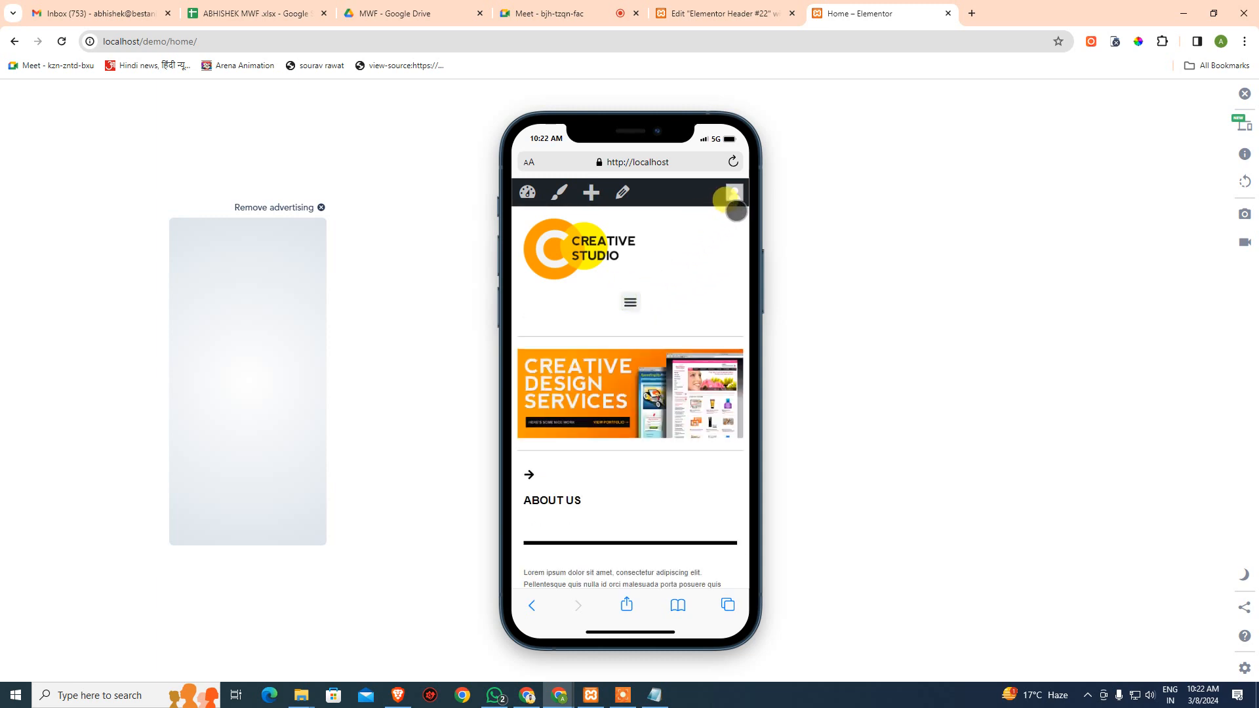
left_click(632, 299)
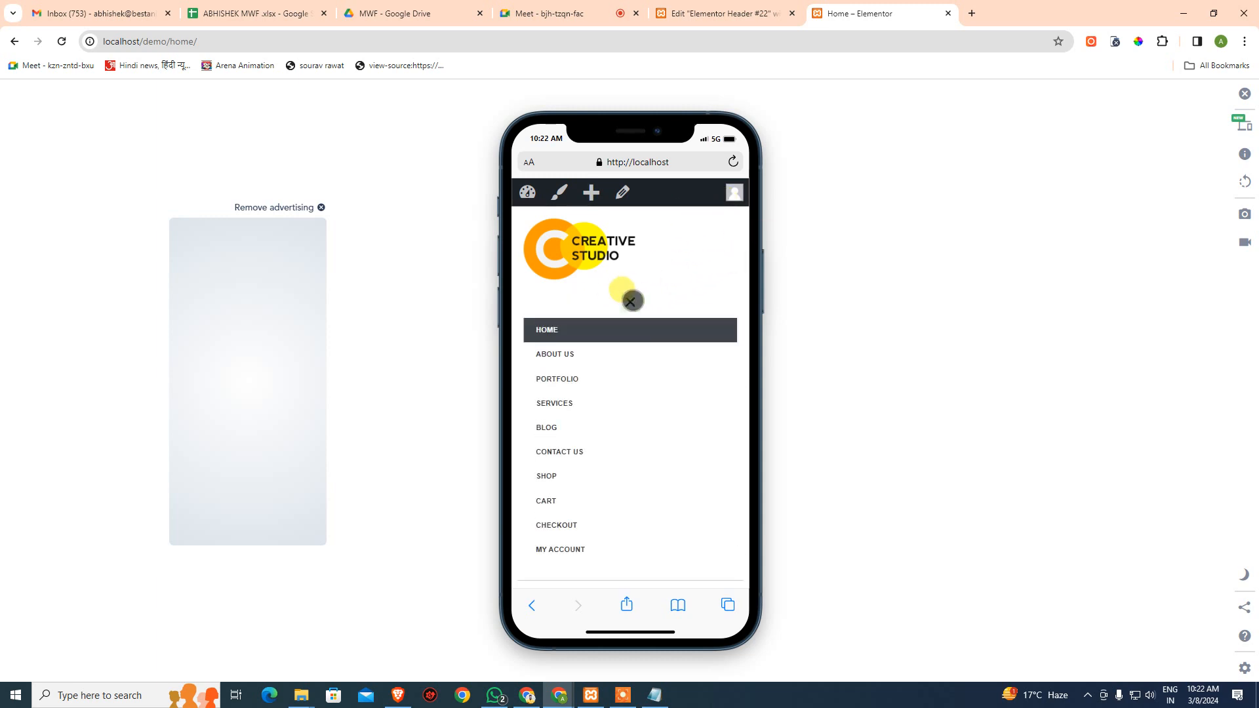
left_click(632, 300)
left_click(724, 9)
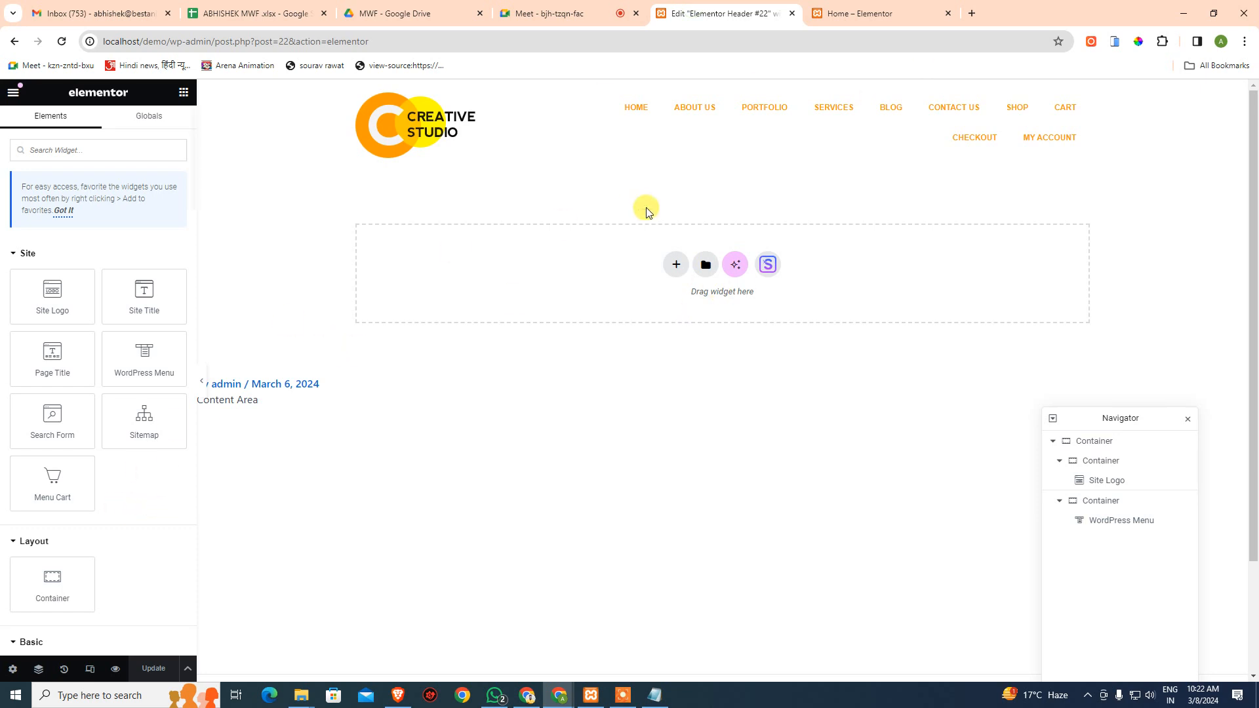
- Preview the header at Tablet Portrait width and select the menu widget
left_click(90, 669)
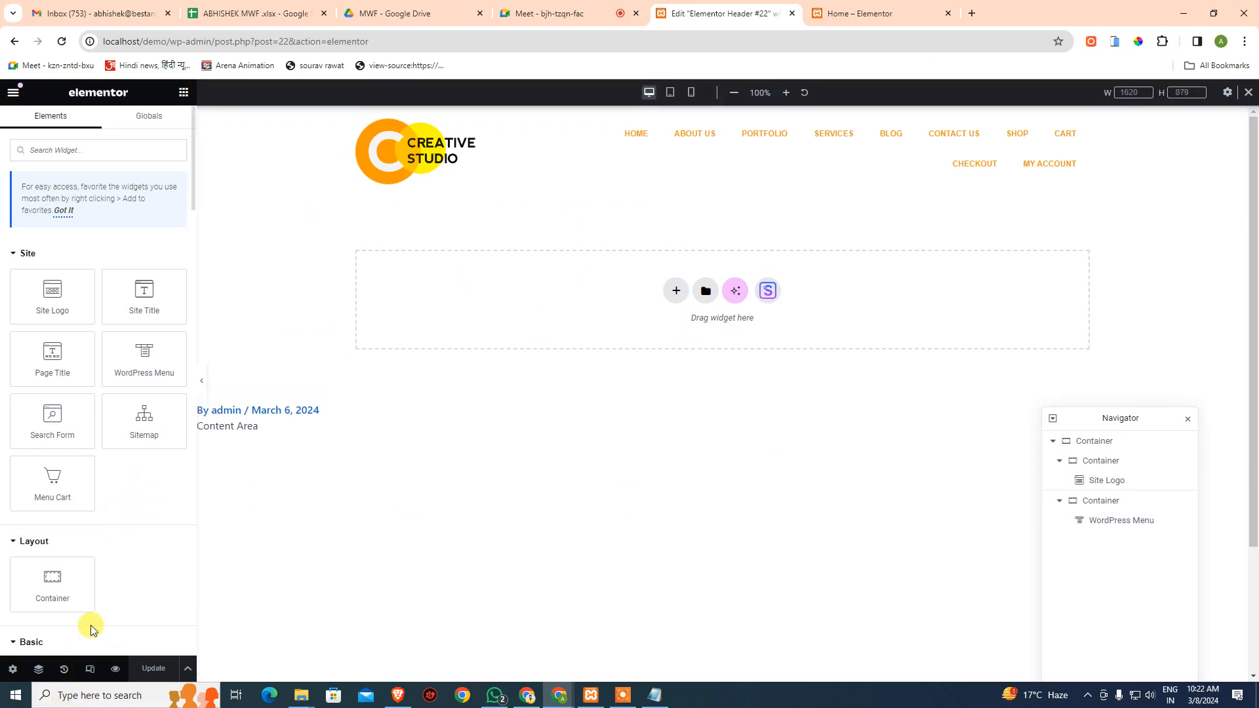
left_click(669, 93)
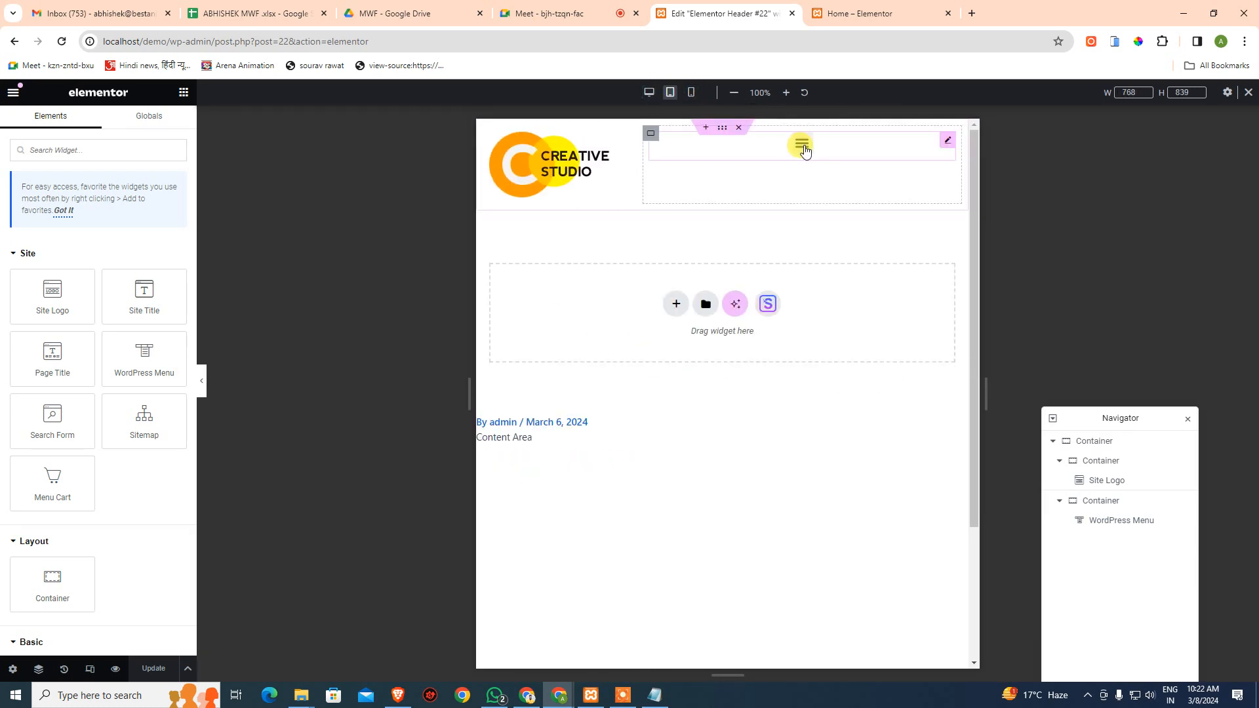
left_click(802, 143)
left_click(803, 145)
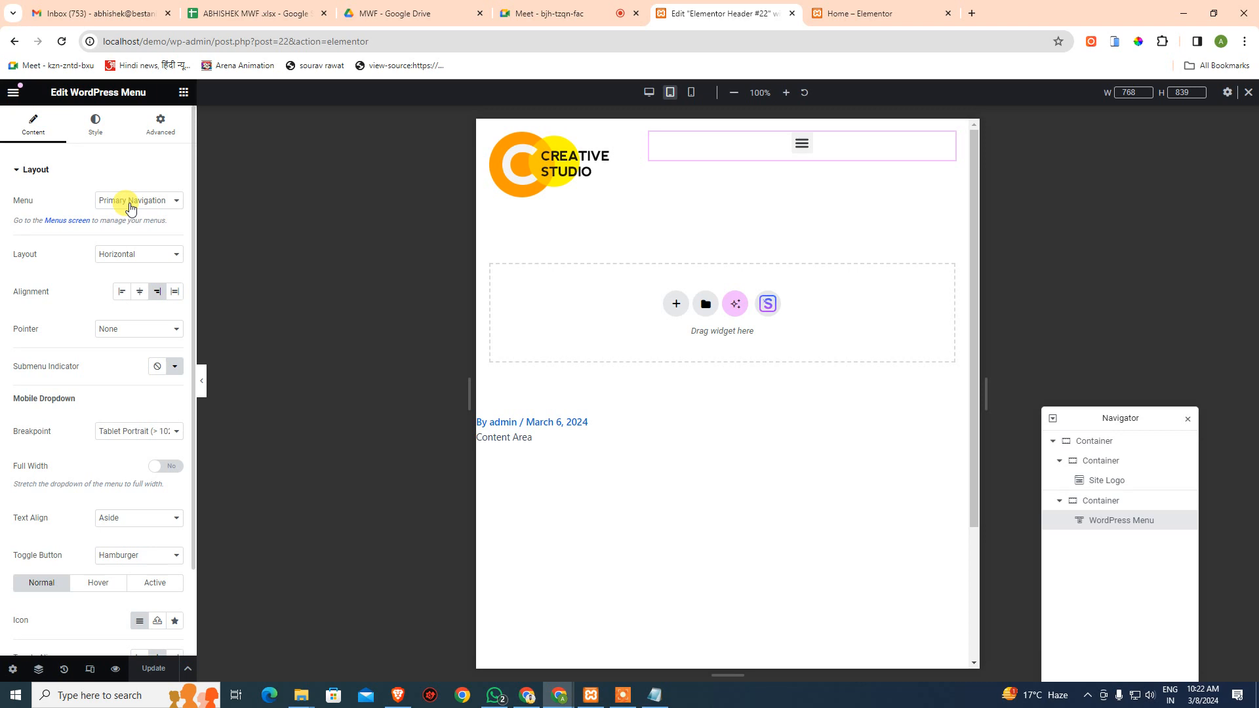
- Try the menu's Dropdown and Vertical layouts, then set it back to Horizontal
left_click(140, 257)
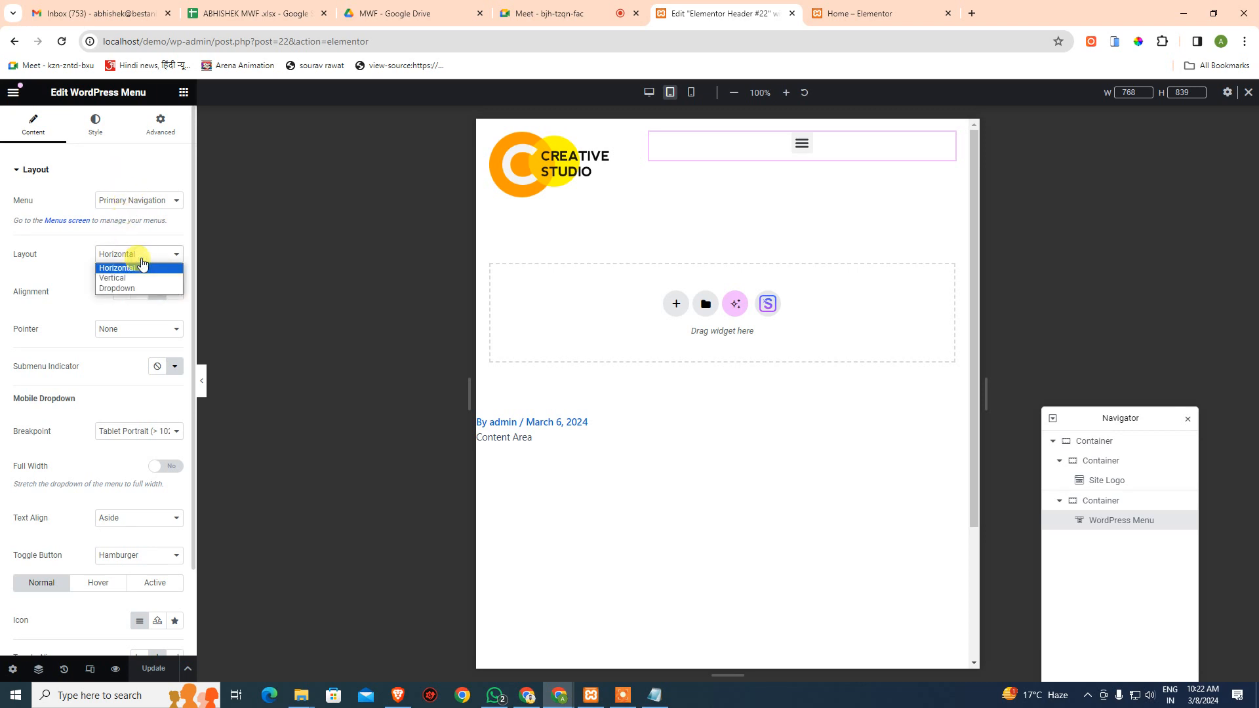
left_click(90, 253)
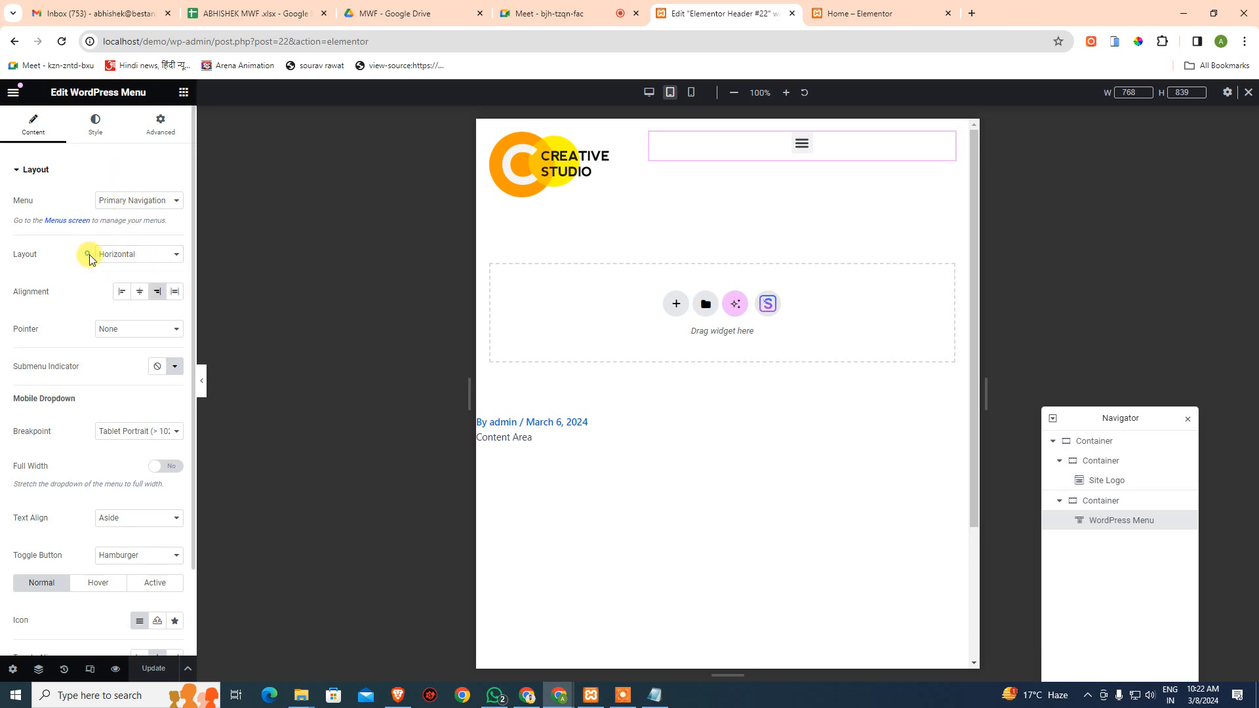
left_click(137, 254)
left_click(133, 289)
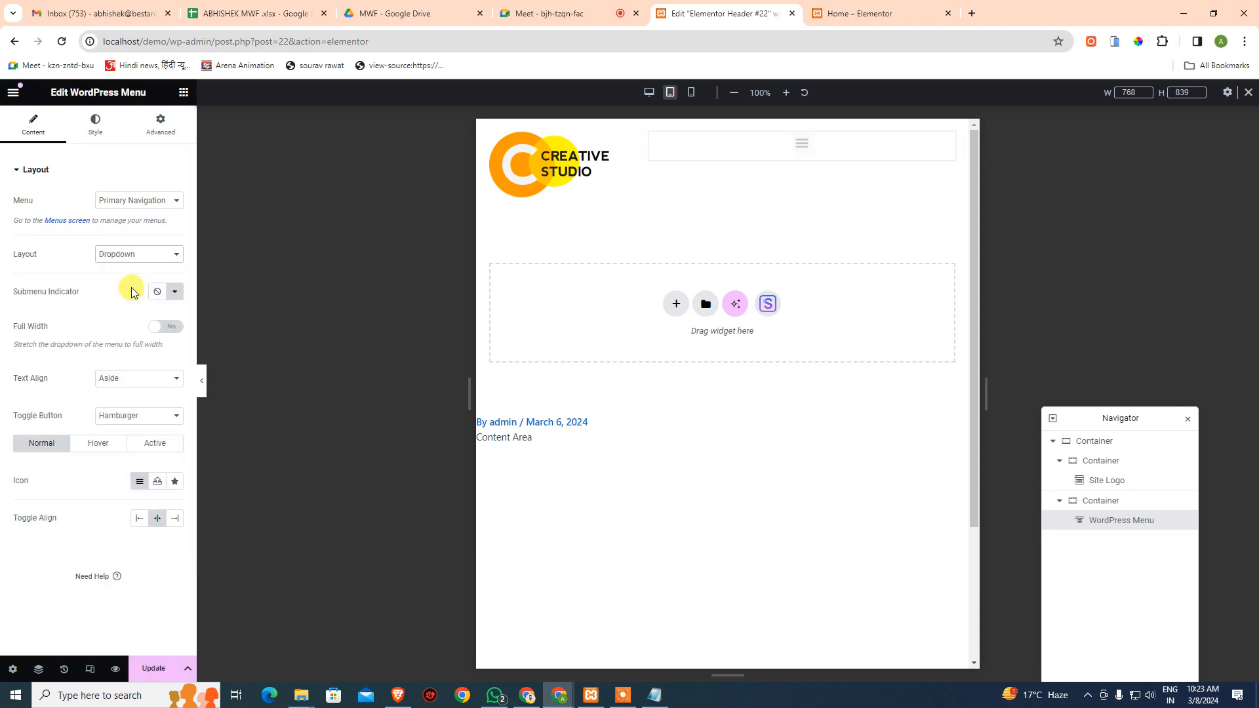
left_click(802, 144)
left_click(801, 146)
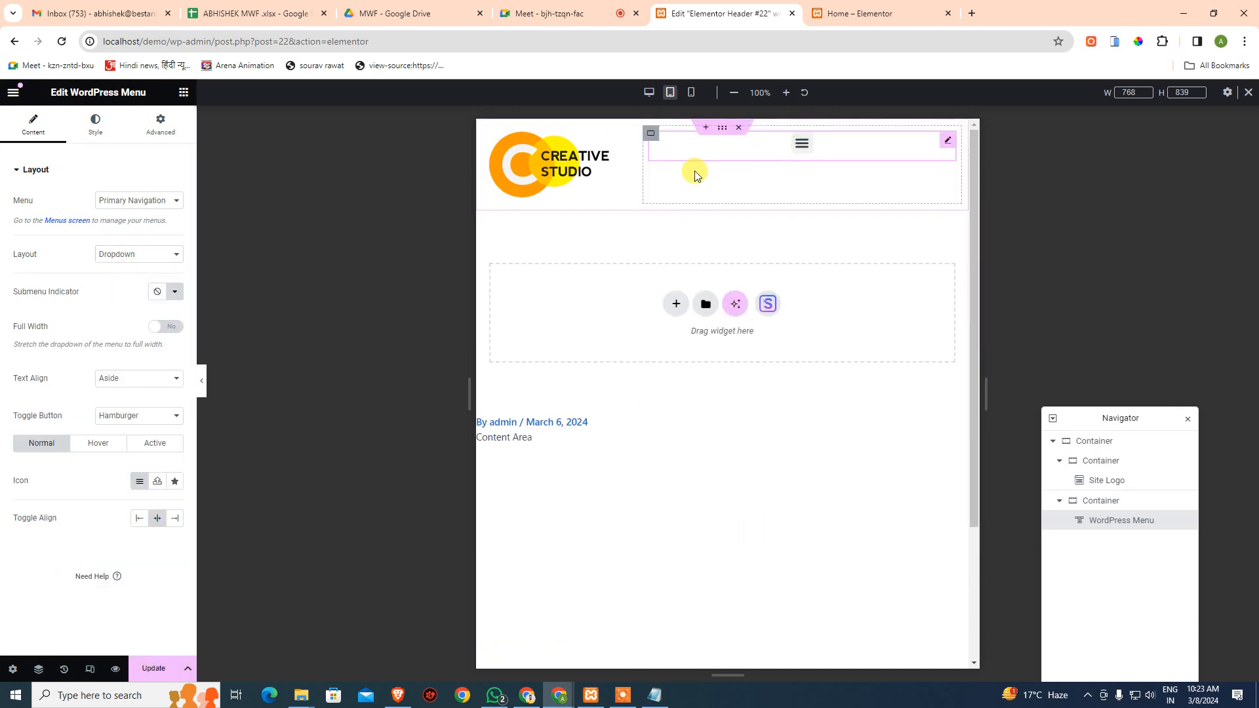
left_click(134, 254)
left_click(132, 278)
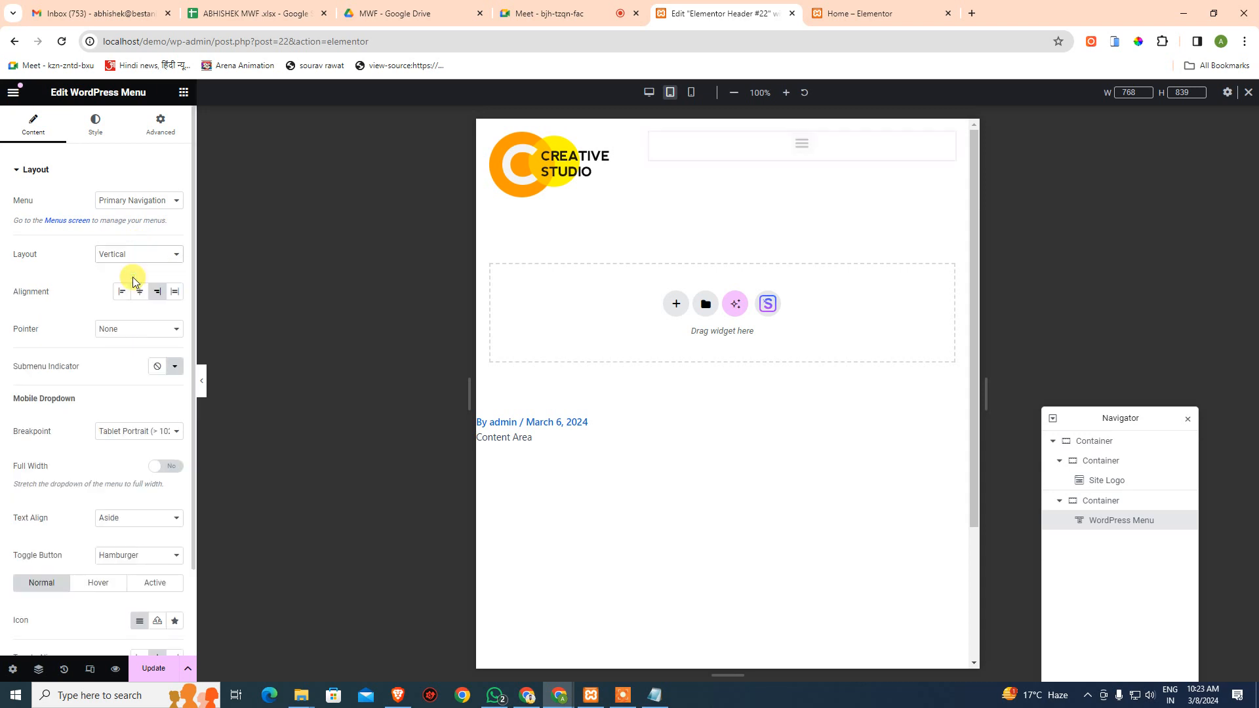
left_click(801, 144)
left_click(801, 144)
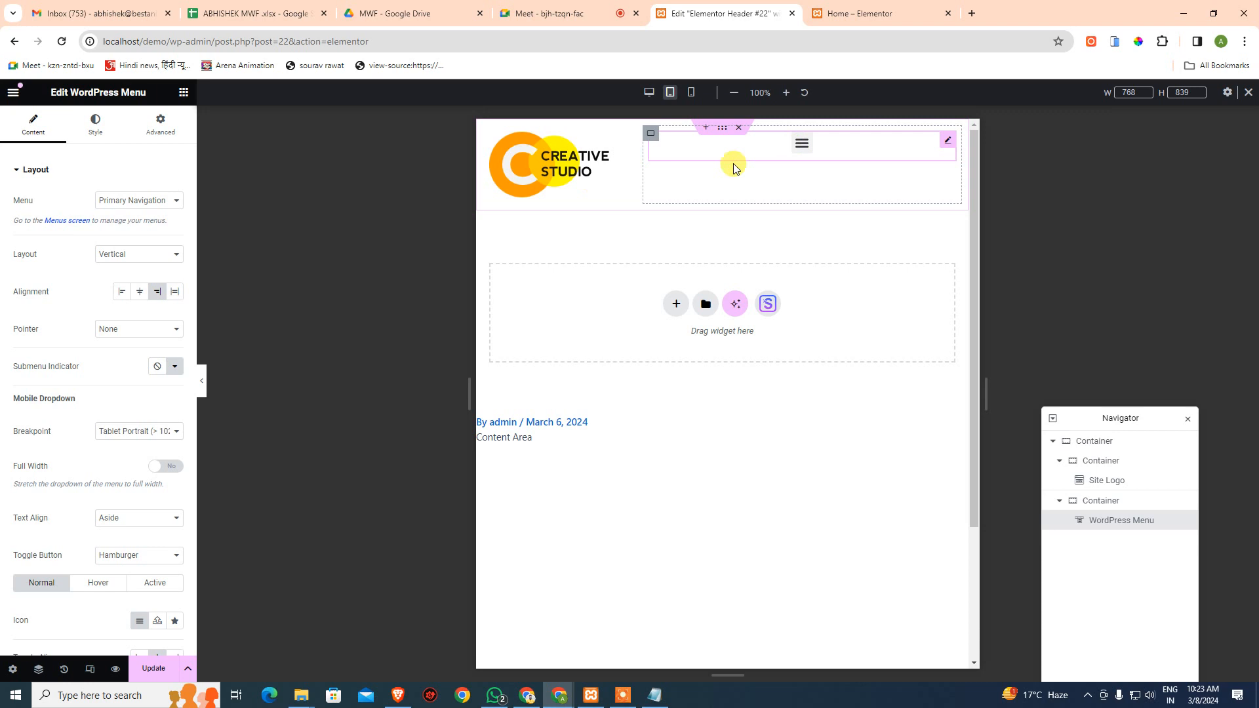
left_click(146, 254)
left_click(147, 267)
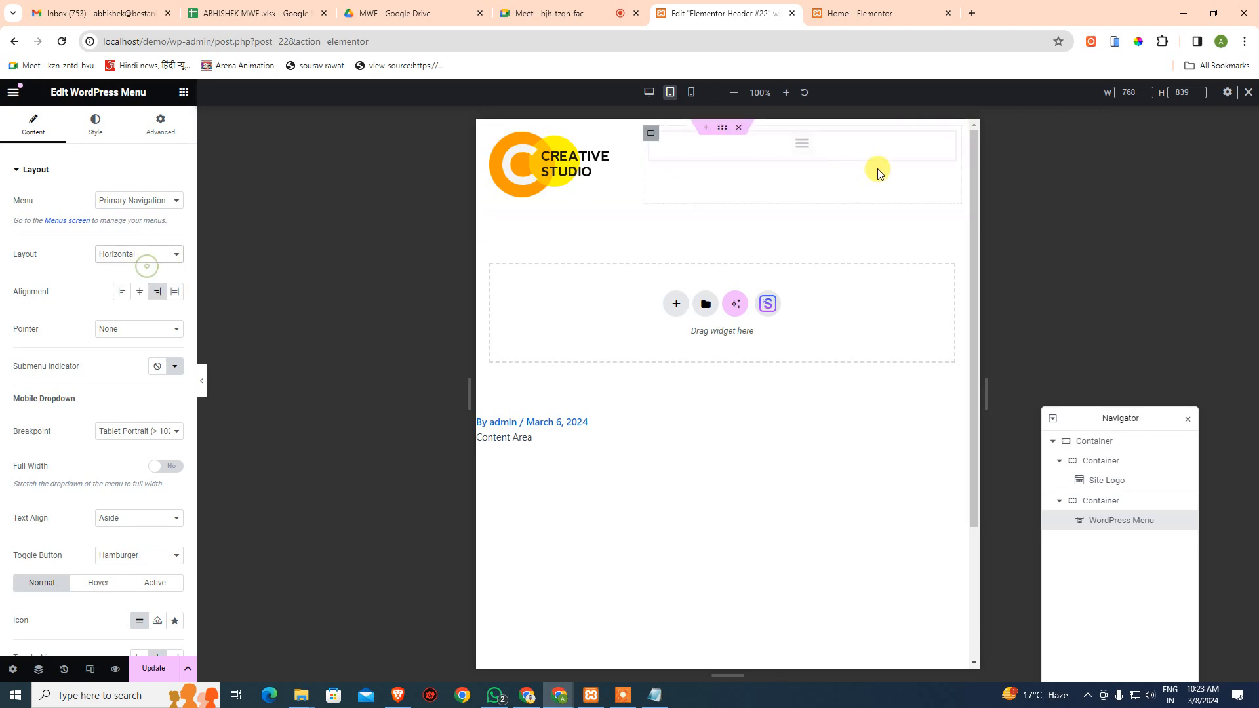
left_click(802, 151)
left_click(804, 146)
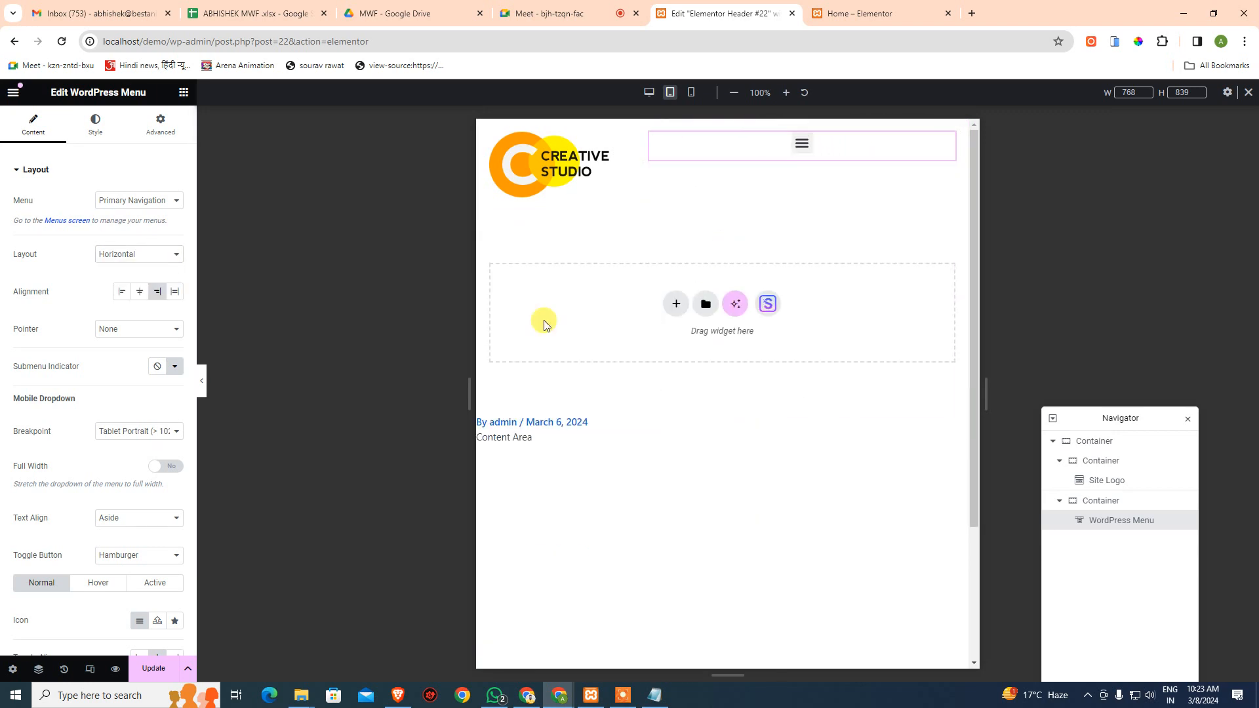
- Turn the mobile dropdown's Full Width on, check it, then turn it off
scroll(99, 499, "down", 2)
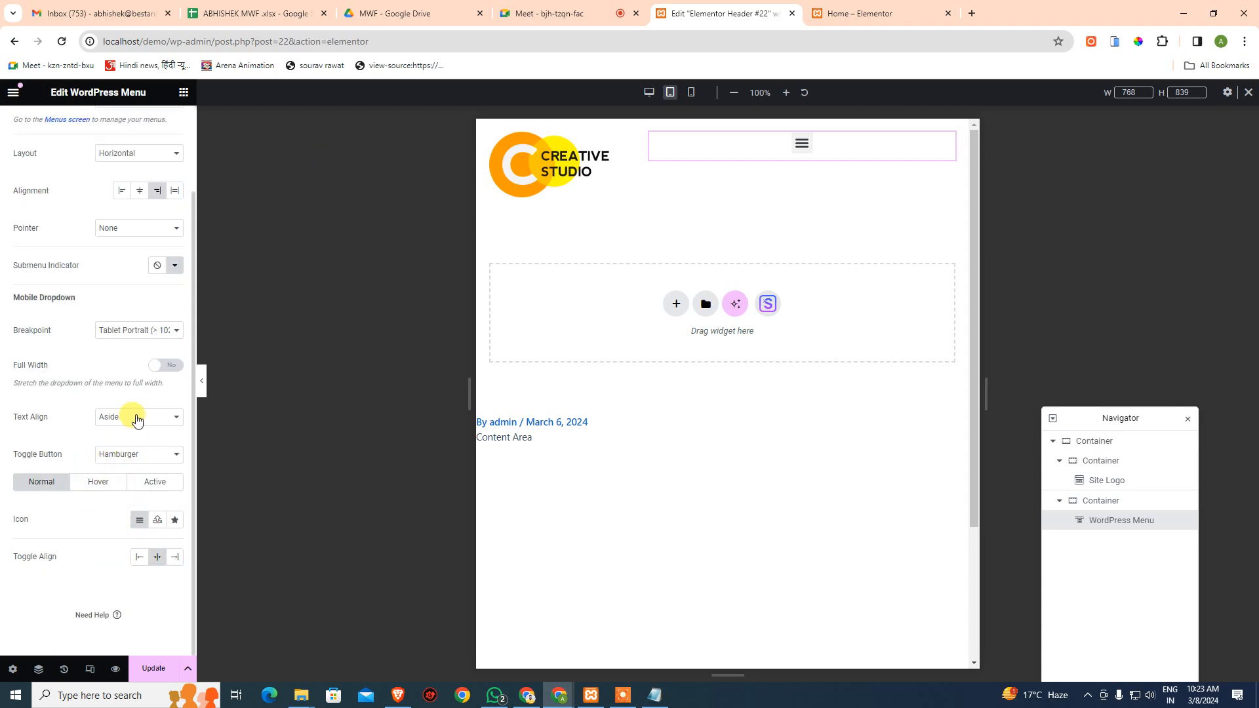
scroll(137, 420, "up", 1)
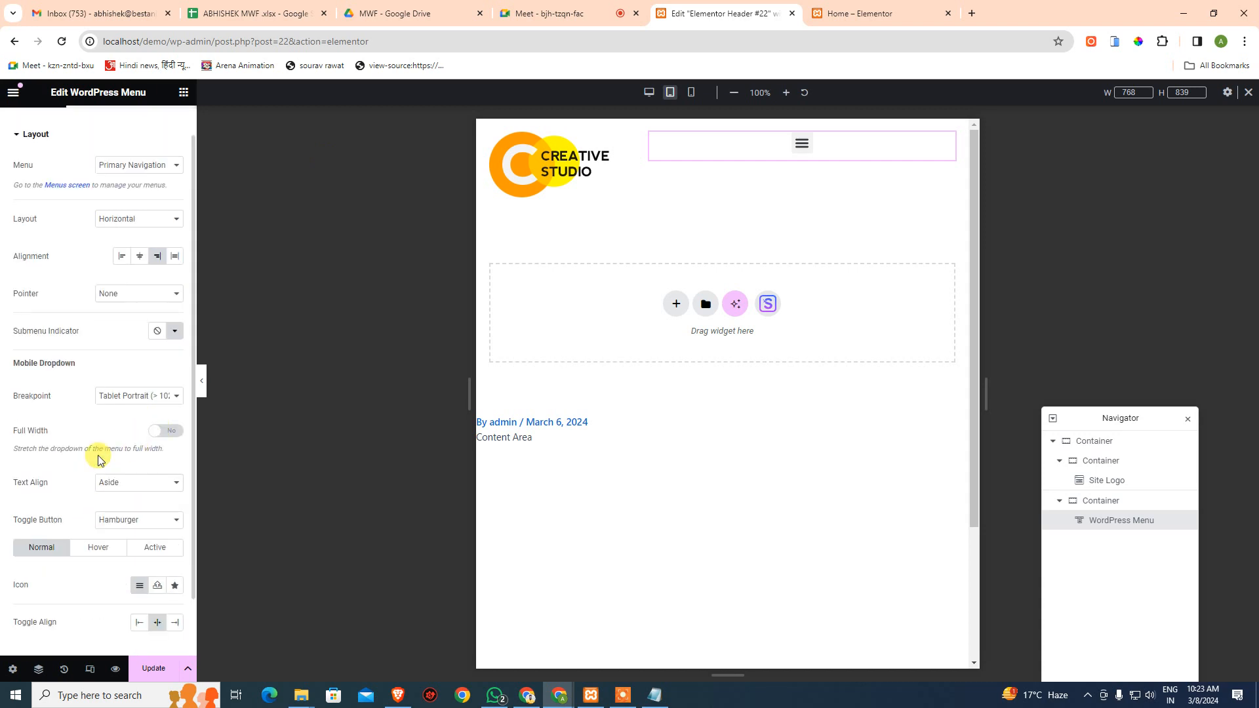
left_click(164, 441)
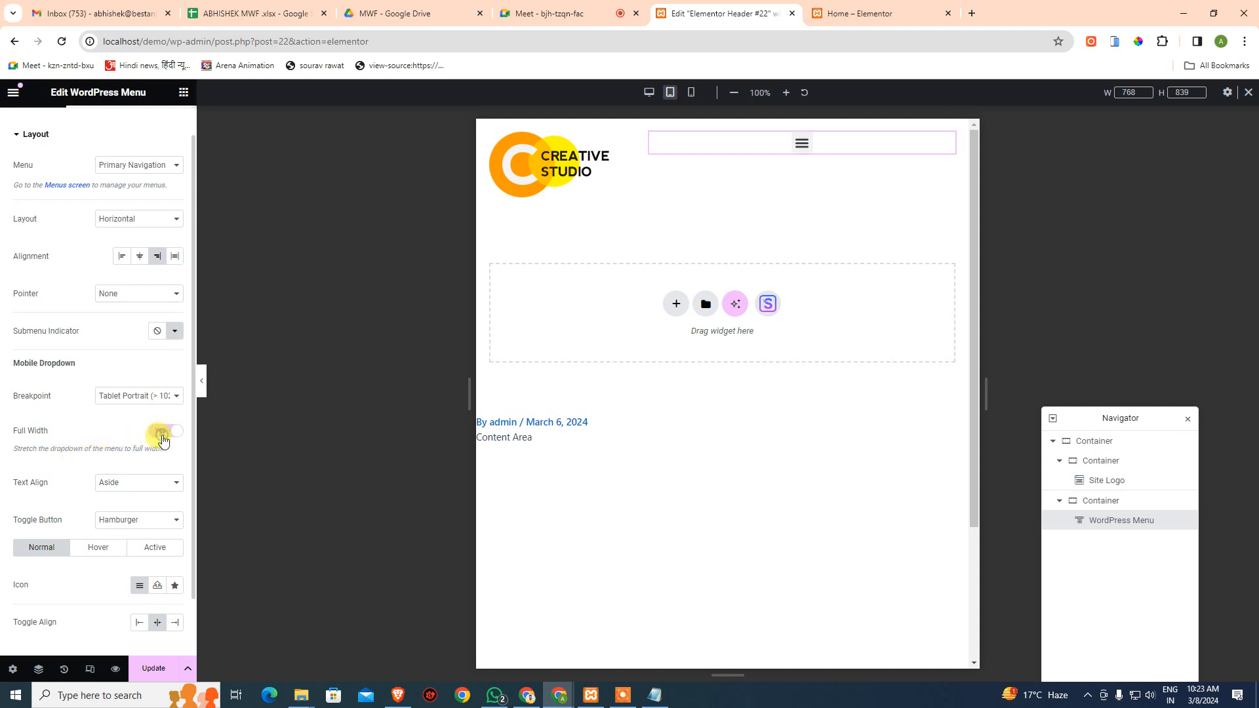
left_click(802, 143)
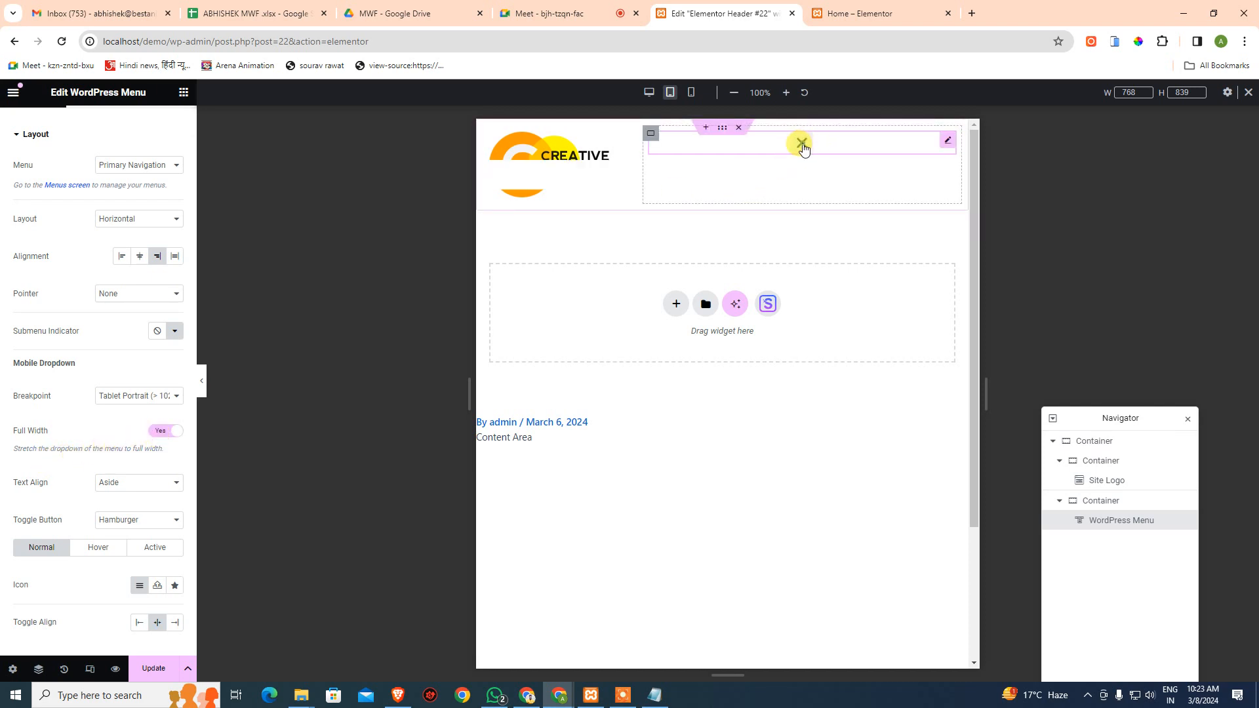
left_click(802, 143)
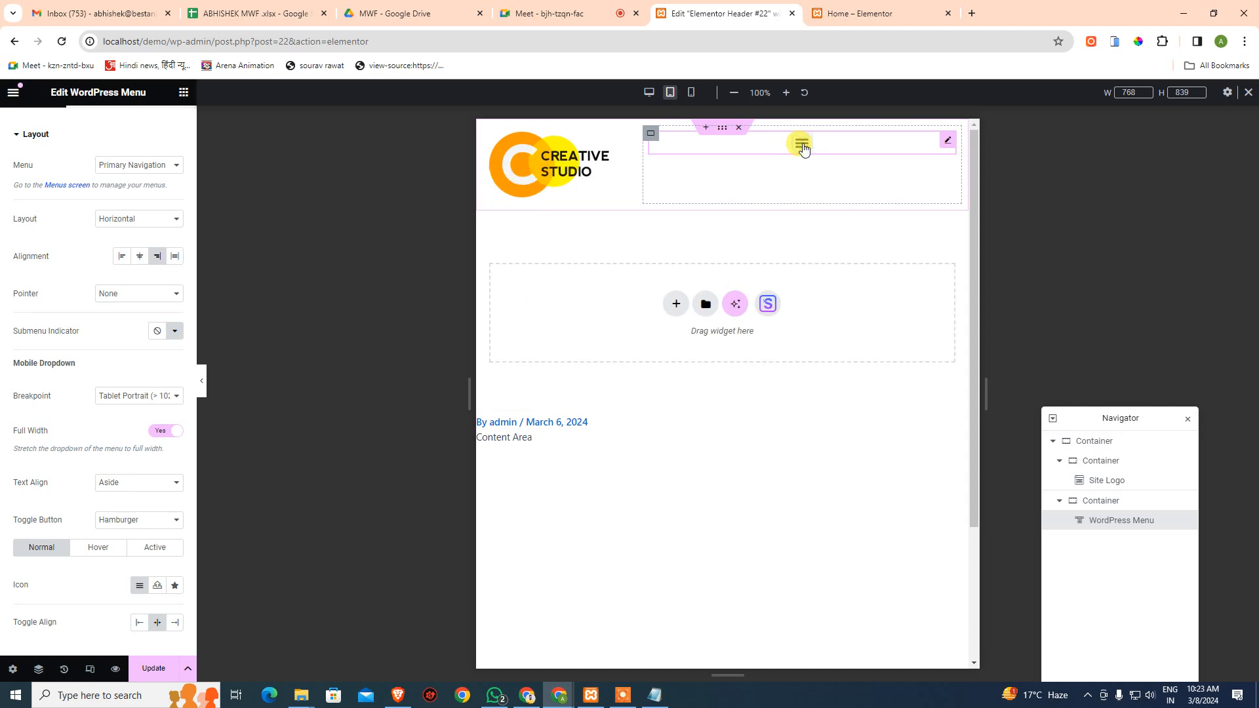
left_click(802, 143)
left_click(802, 143)
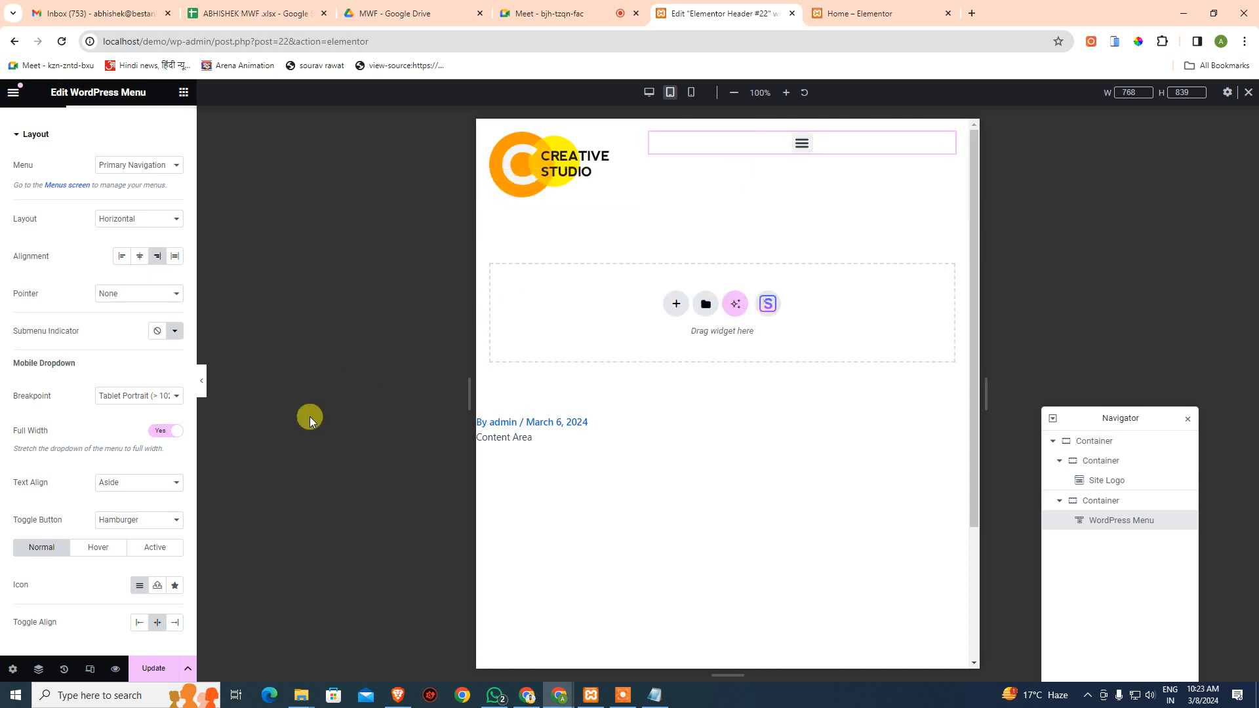
left_click(168, 430)
- Look over the dropdown breakpoint options, then open the menu's Style settings
left_click(128, 398)
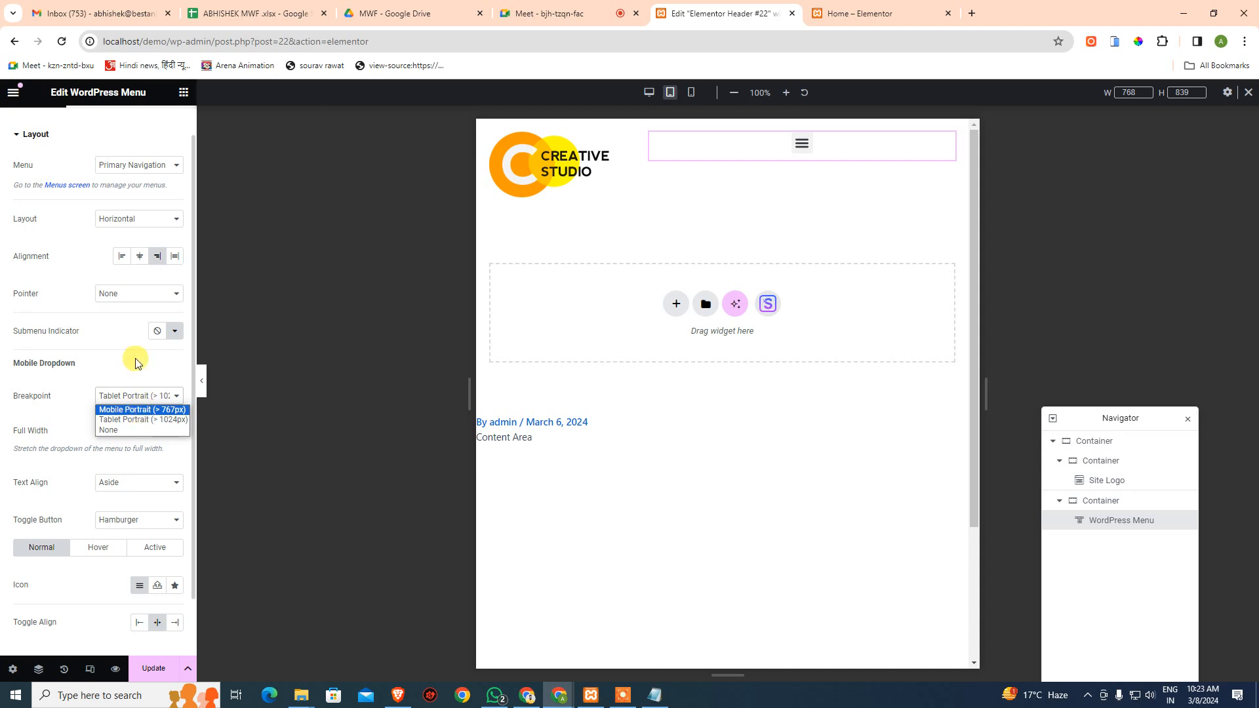
scroll(132, 483, "down", 2)
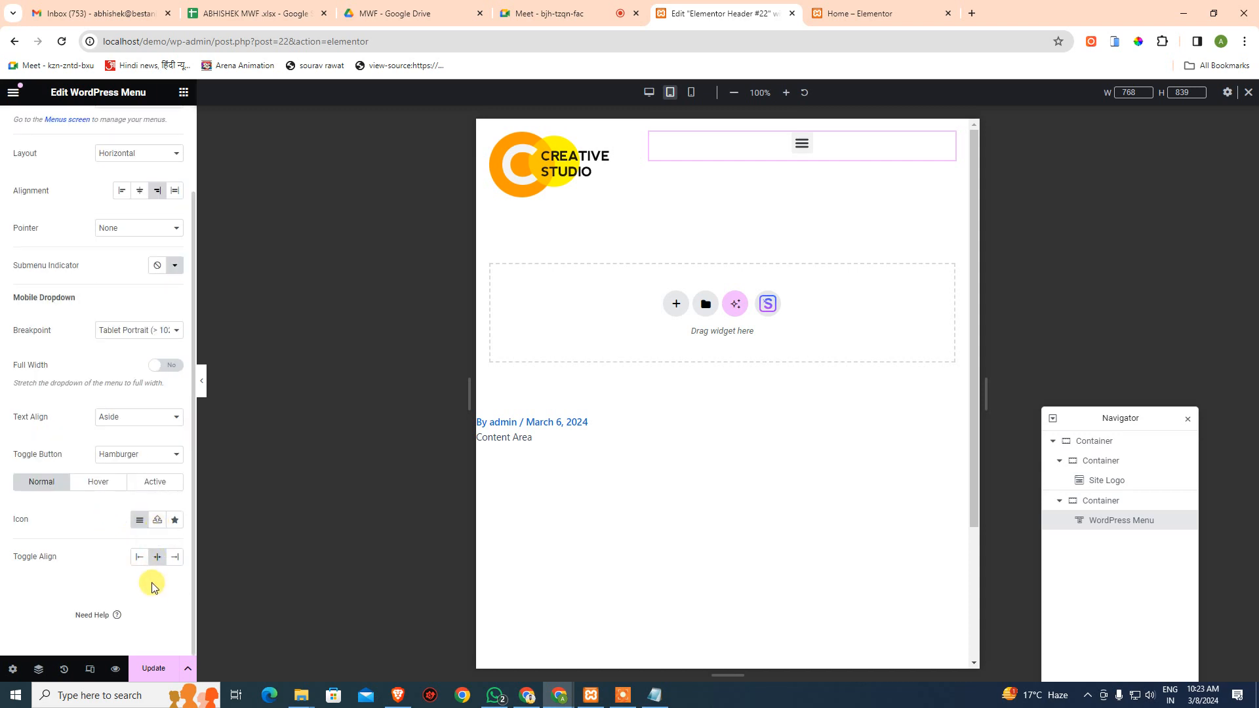
scroll(112, 301, "up", 2)
left_click(98, 133)
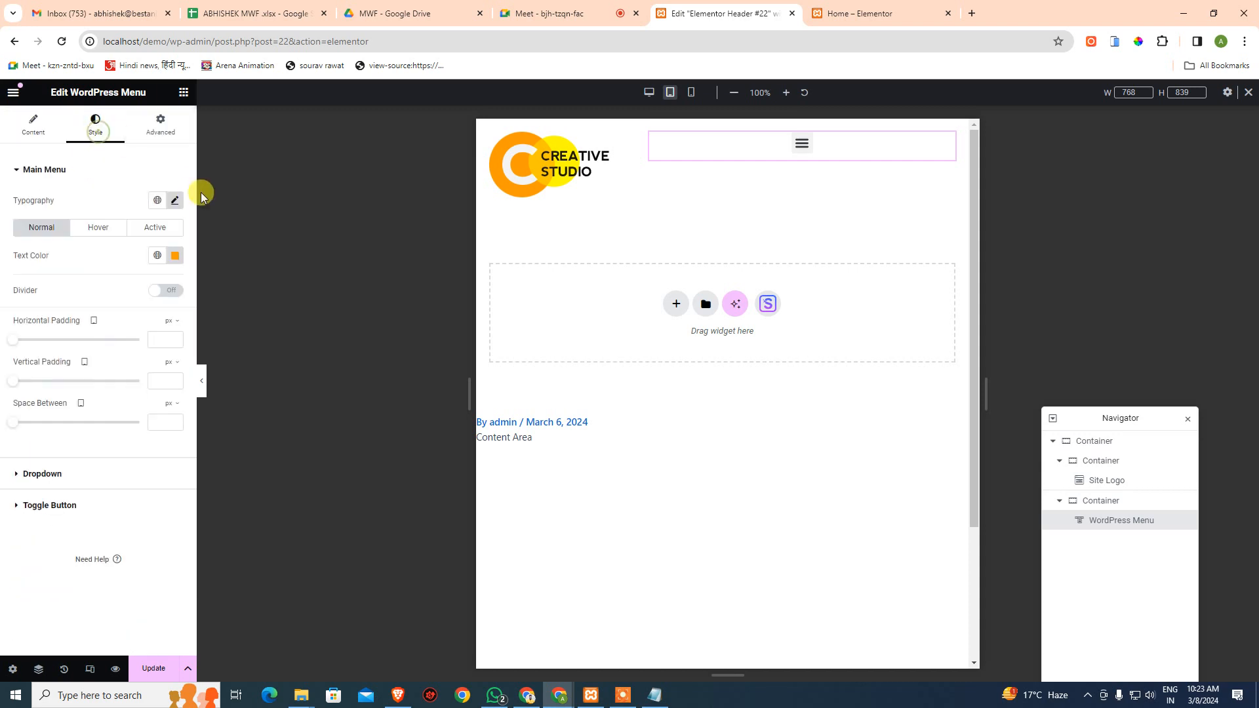
left_click(102, 475)
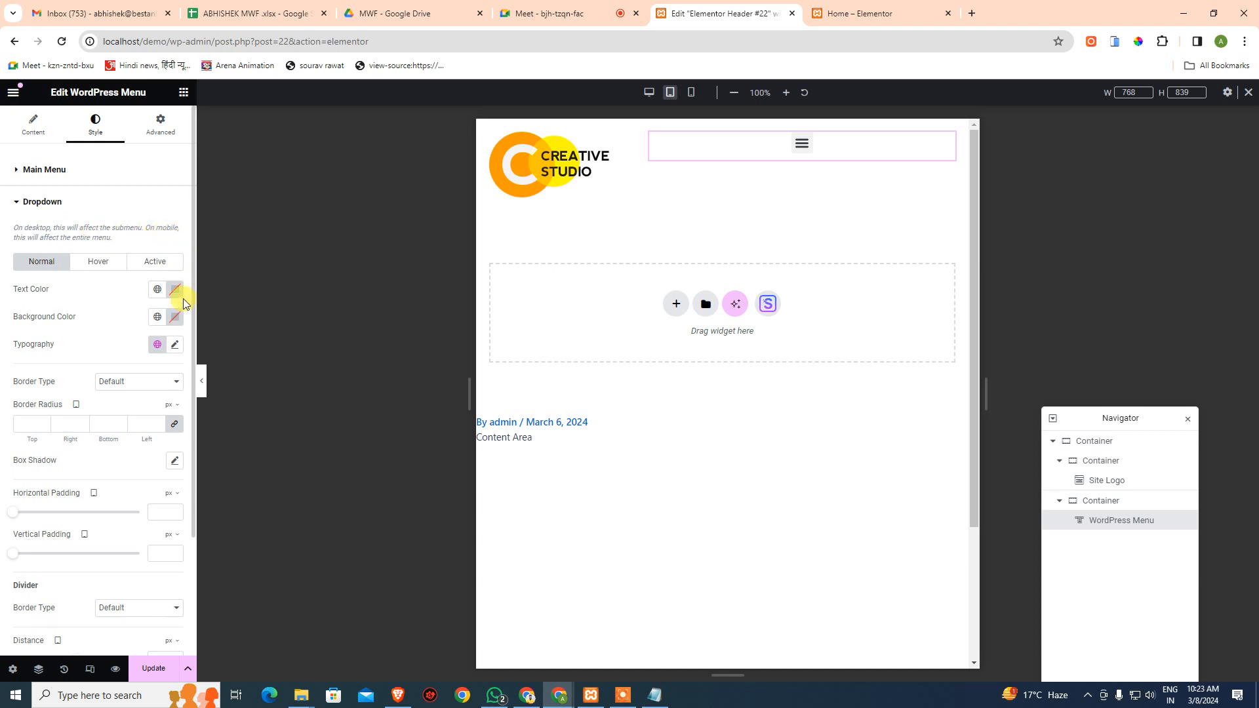
scroll(141, 459, "down", 2)
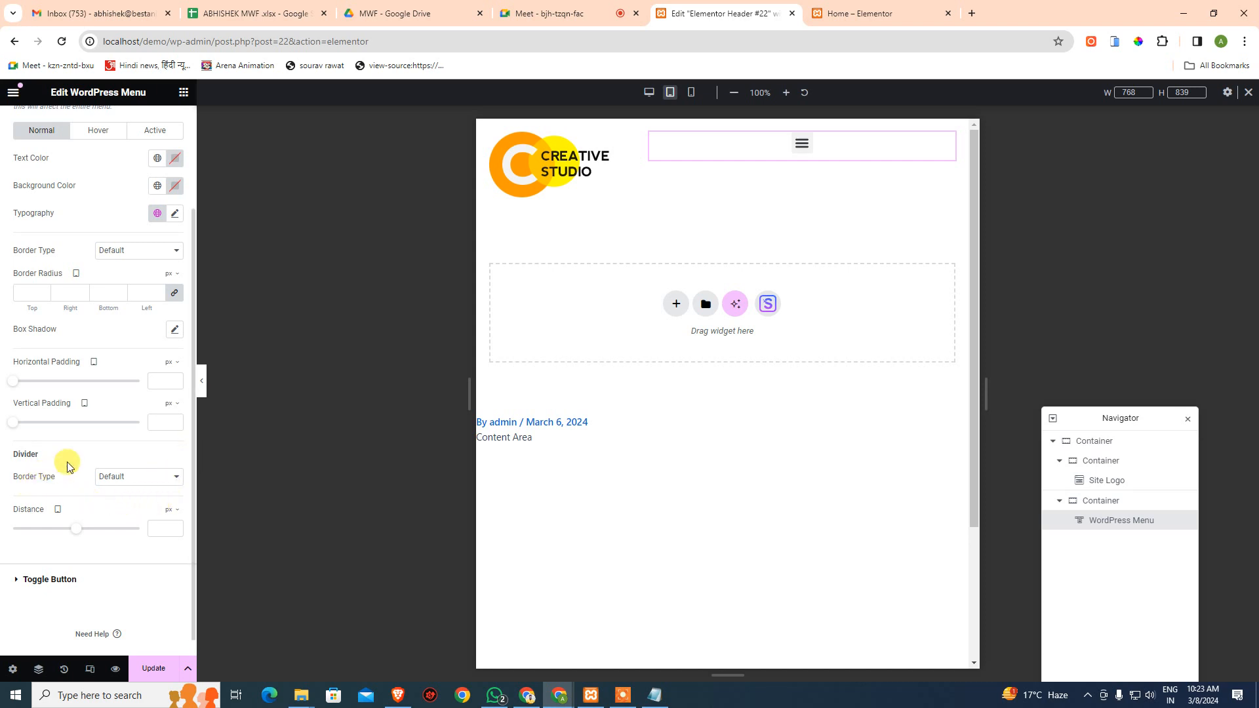
left_click(59, 581)
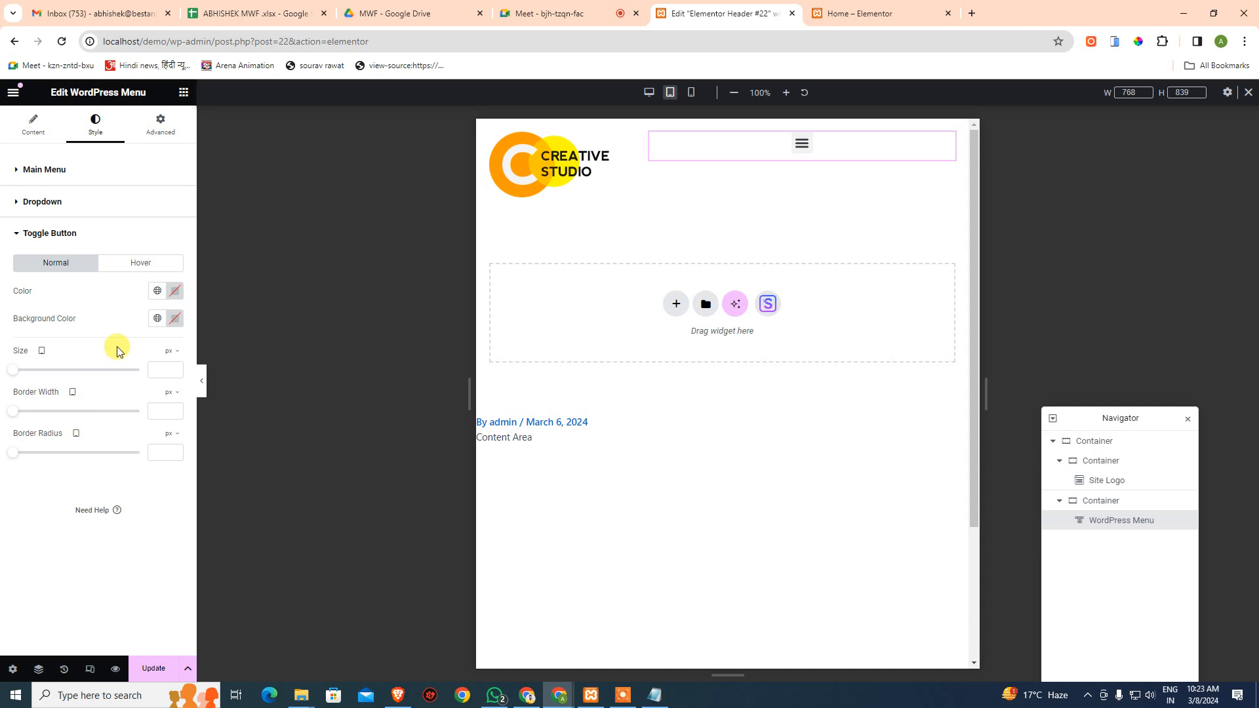
left_click(80, 173)
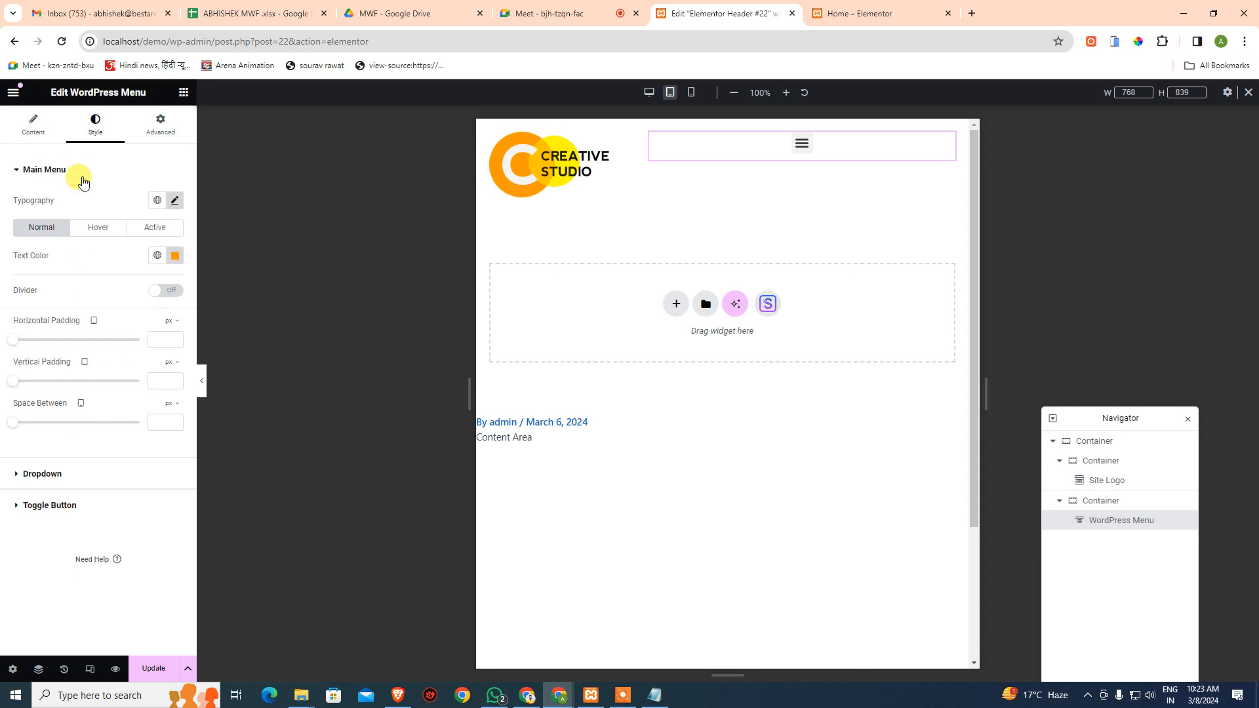
left_click(158, 135)
scroll(119, 465, "down", 4)
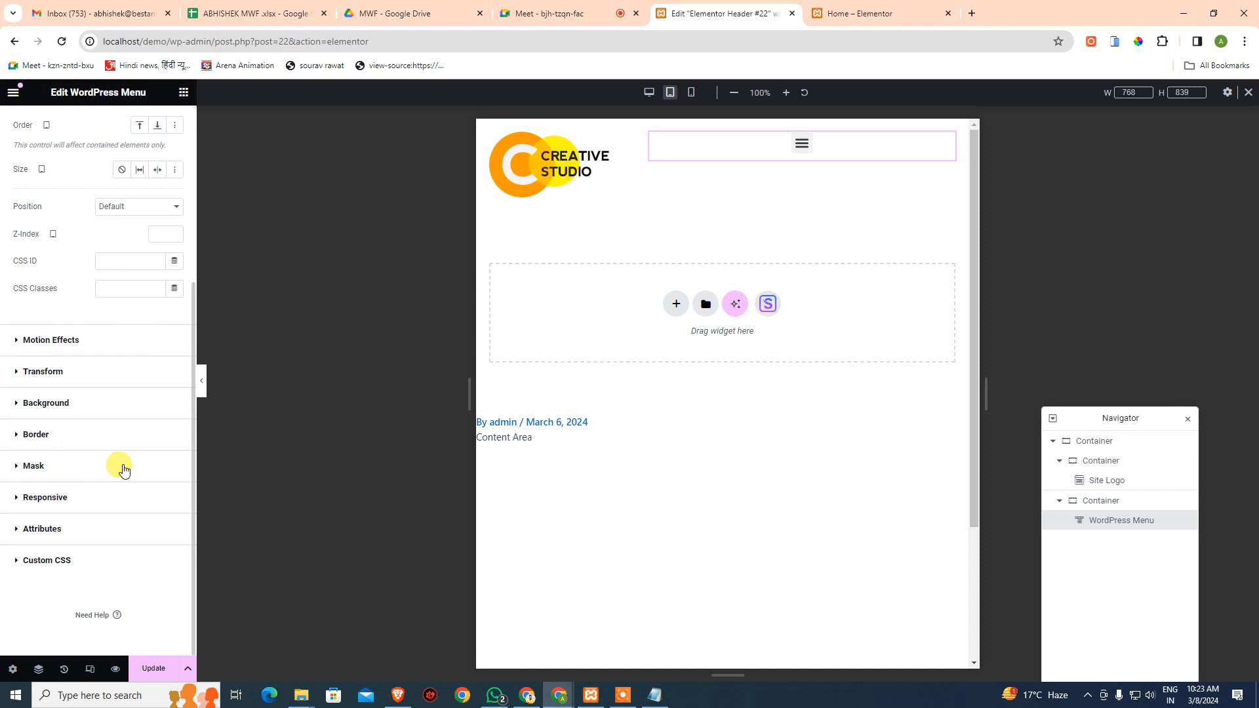
scroll(125, 470, "up", 4)
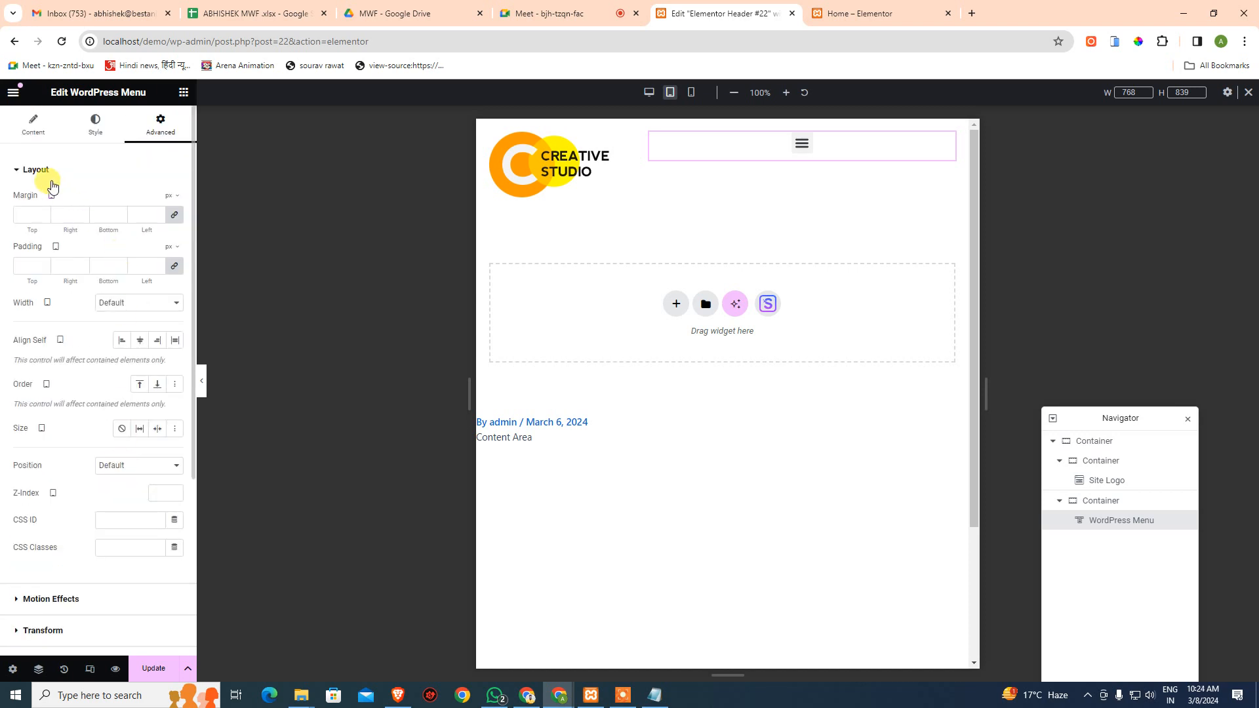
left_click(36, 171)
left_click(98, 128)
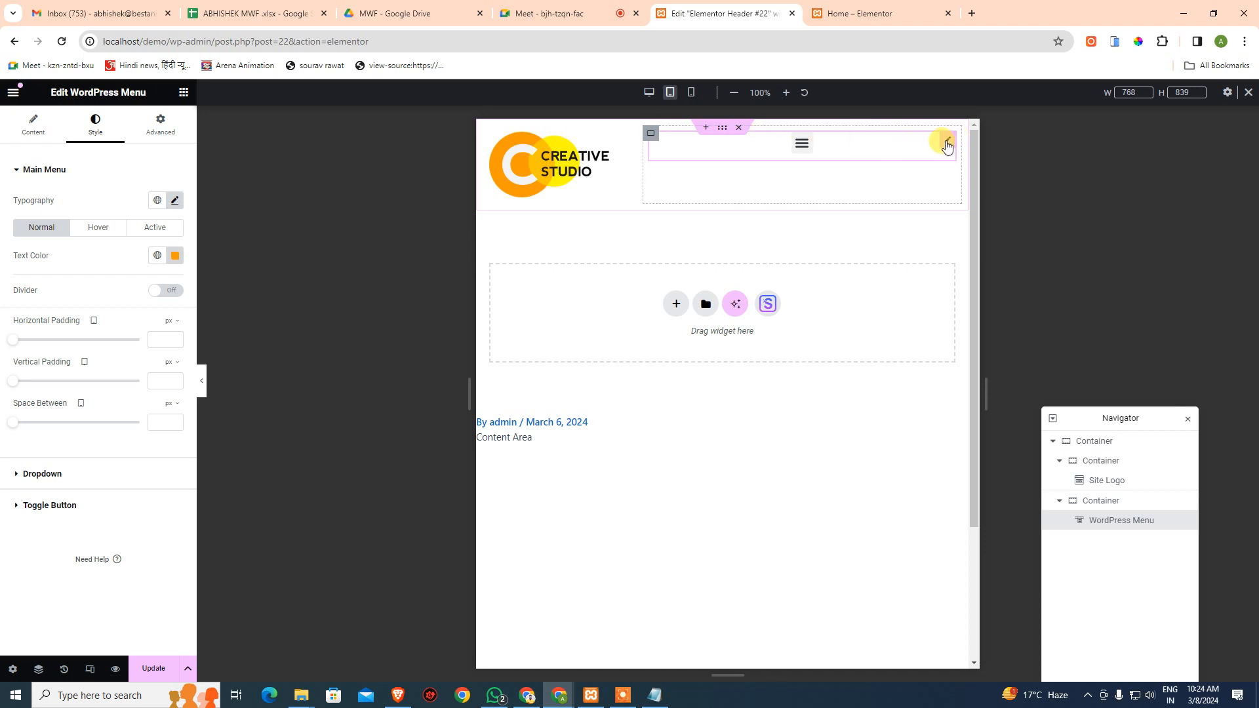
- Check the hamburger dropdown's menu items at mobile width, then collapse it
left_click(803, 144)
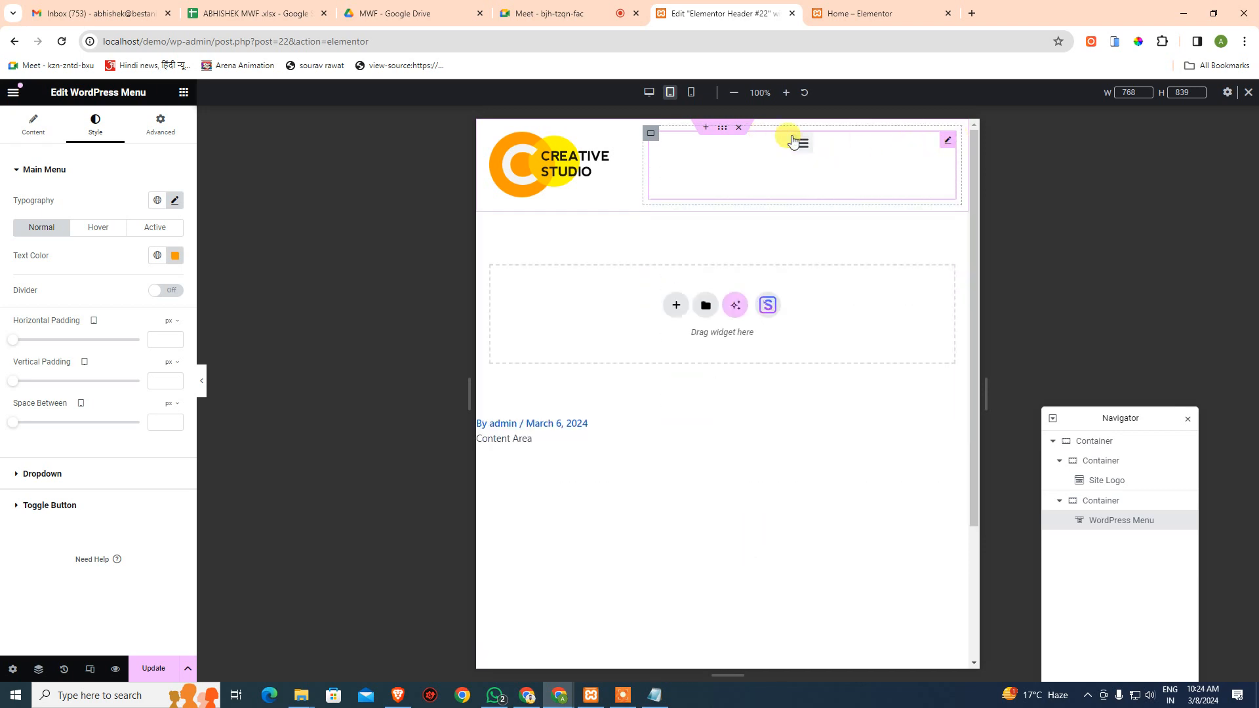
left_click(692, 92)
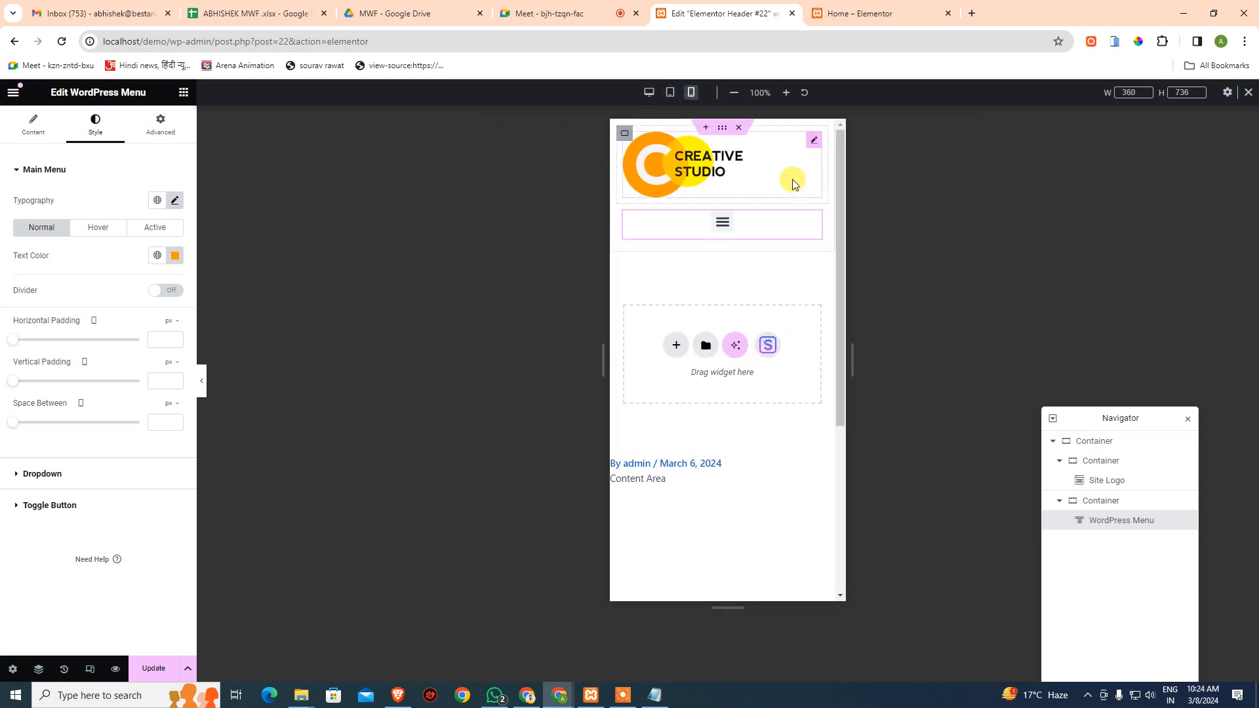
left_click(721, 223)
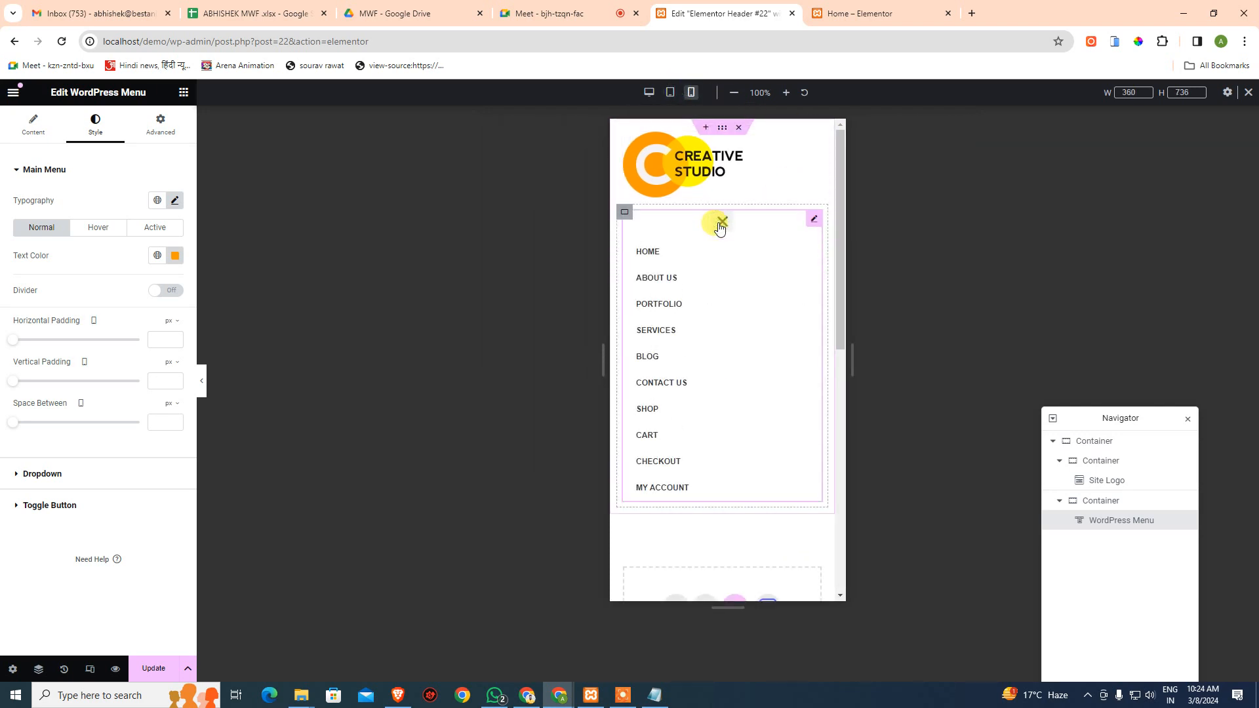
left_click(720, 226)
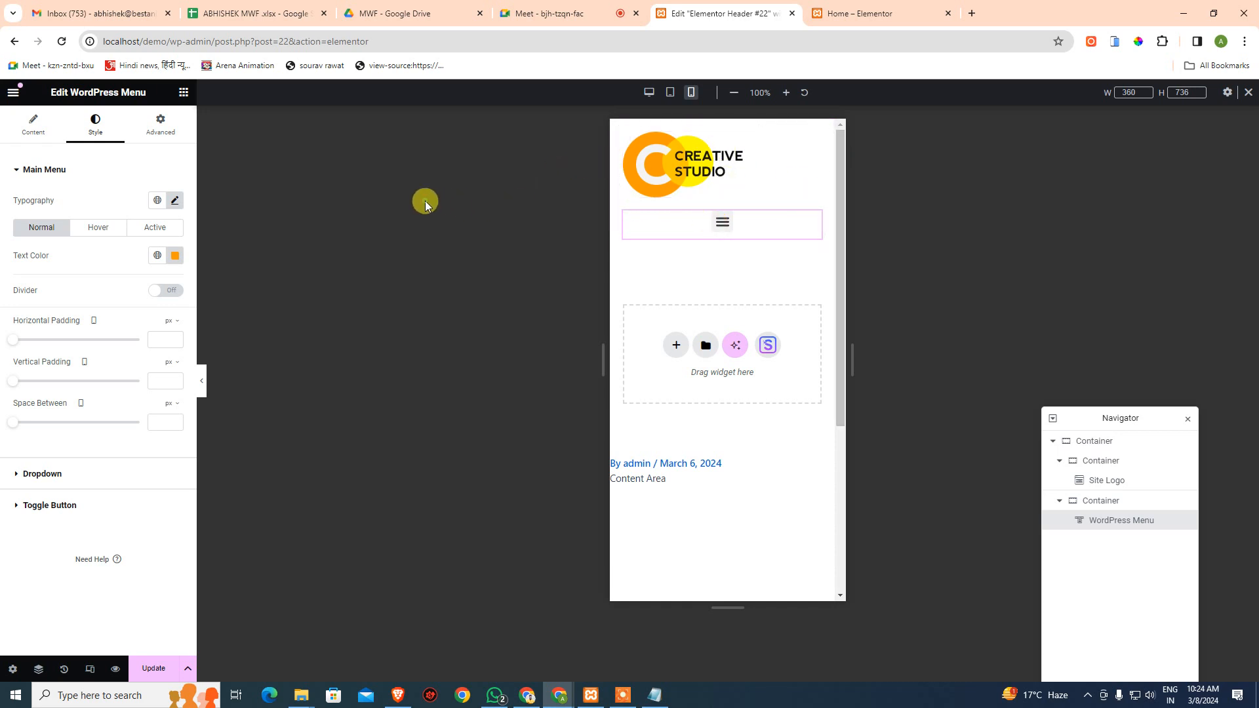
- Save the header with Update and return to the desktop preview
left_click(159, 668)
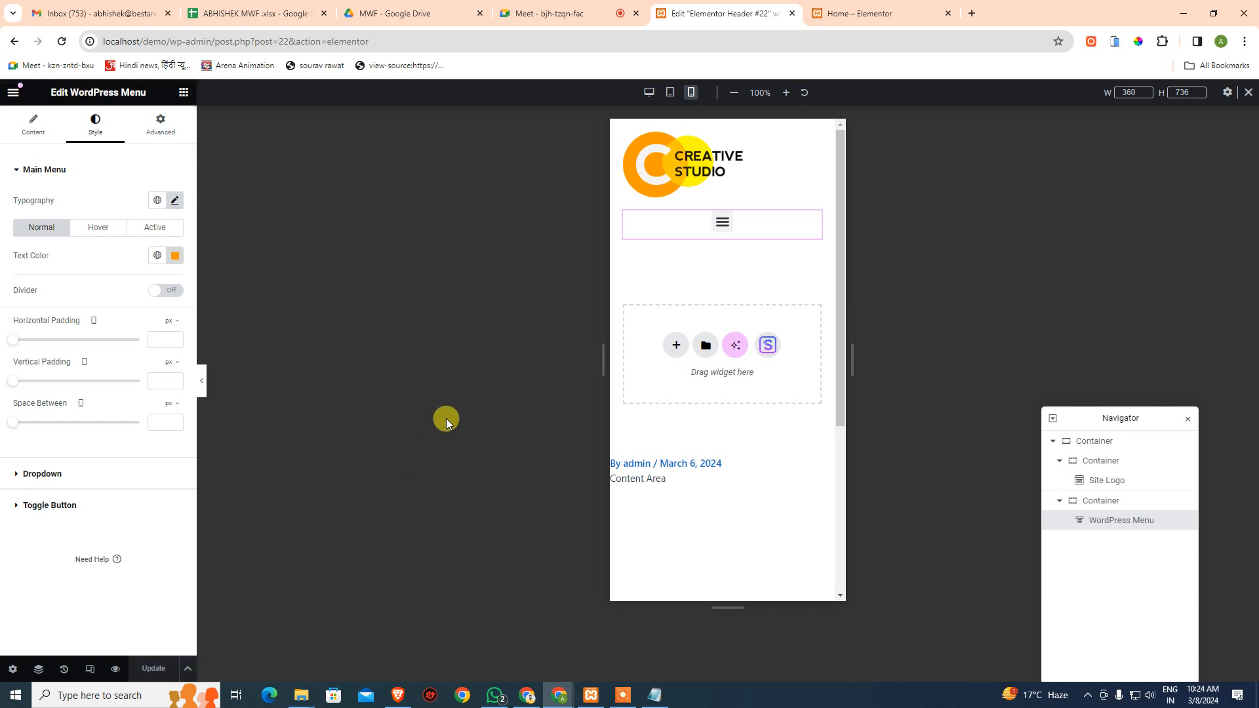
left_click(1248, 95)
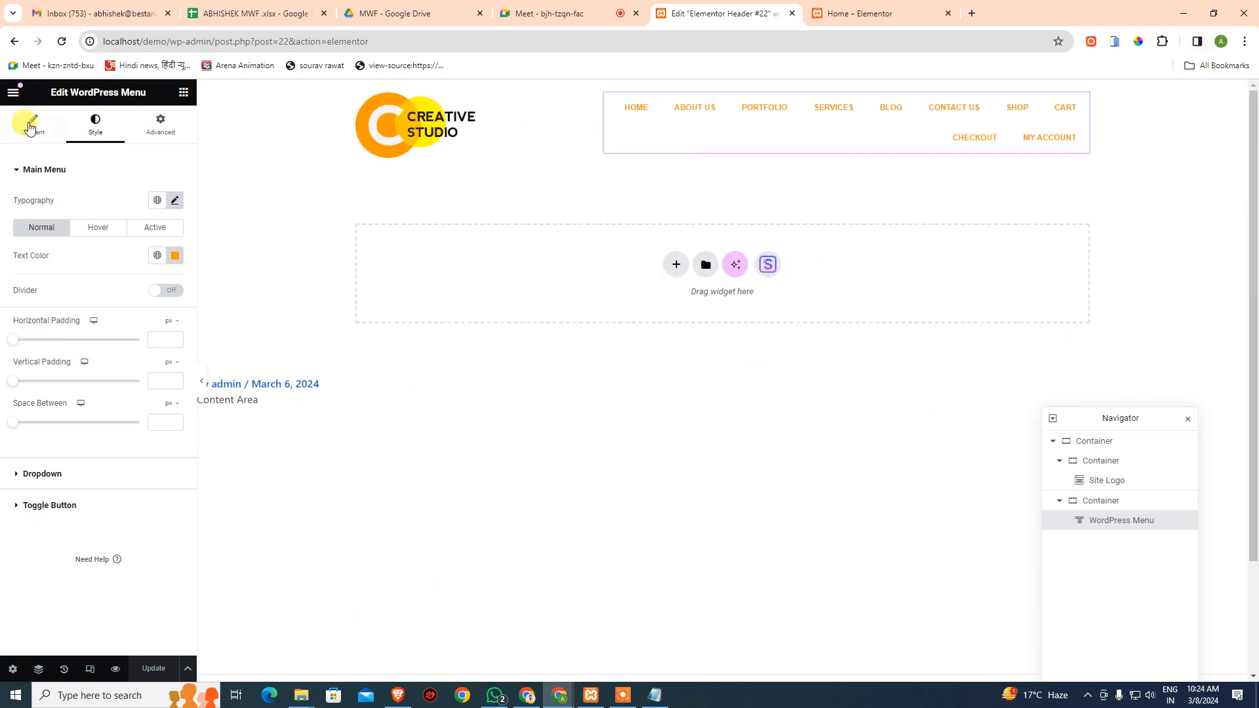
left_click(189, 669)
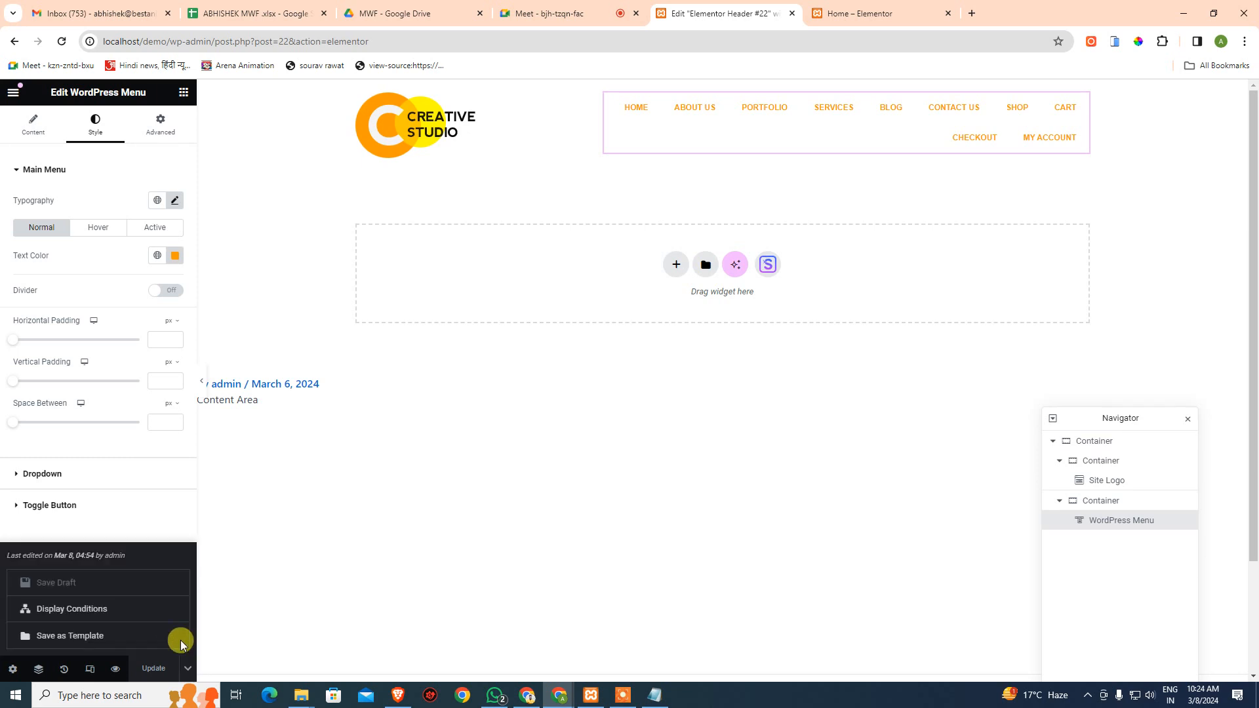
left_click(311, 594)
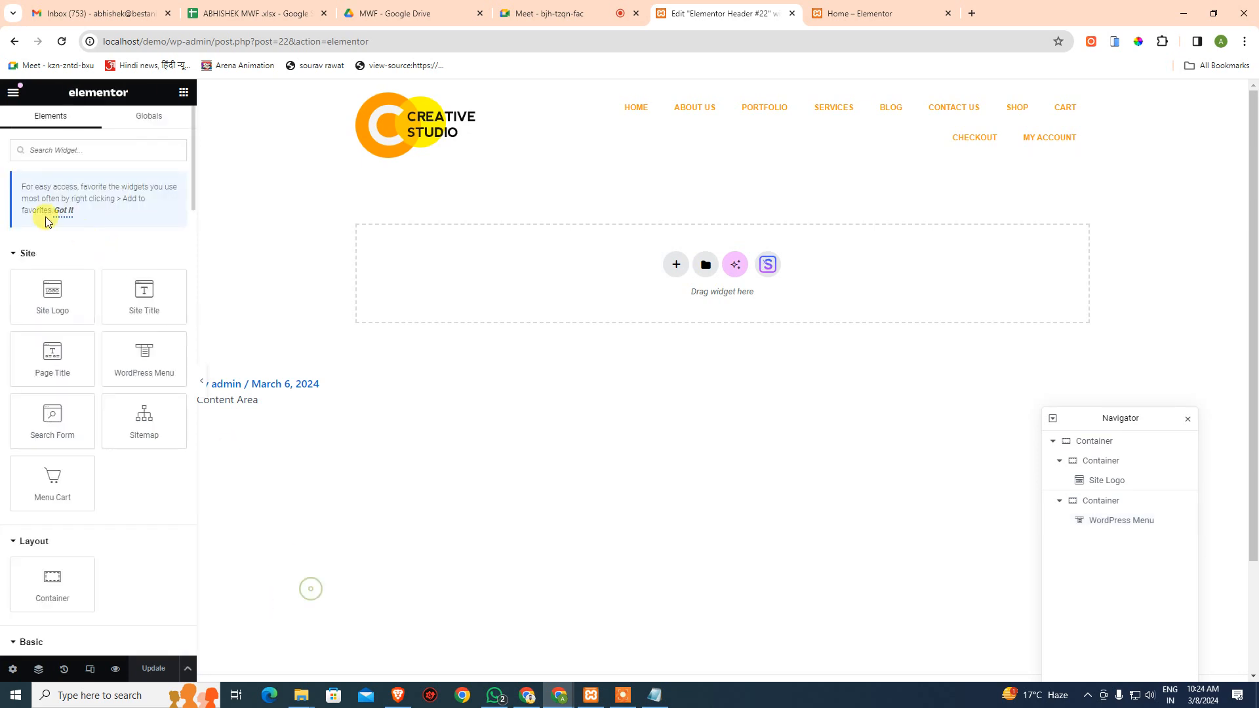
- Review the Header templates in the Theme Builder and add a new header template
left_click(13, 92)
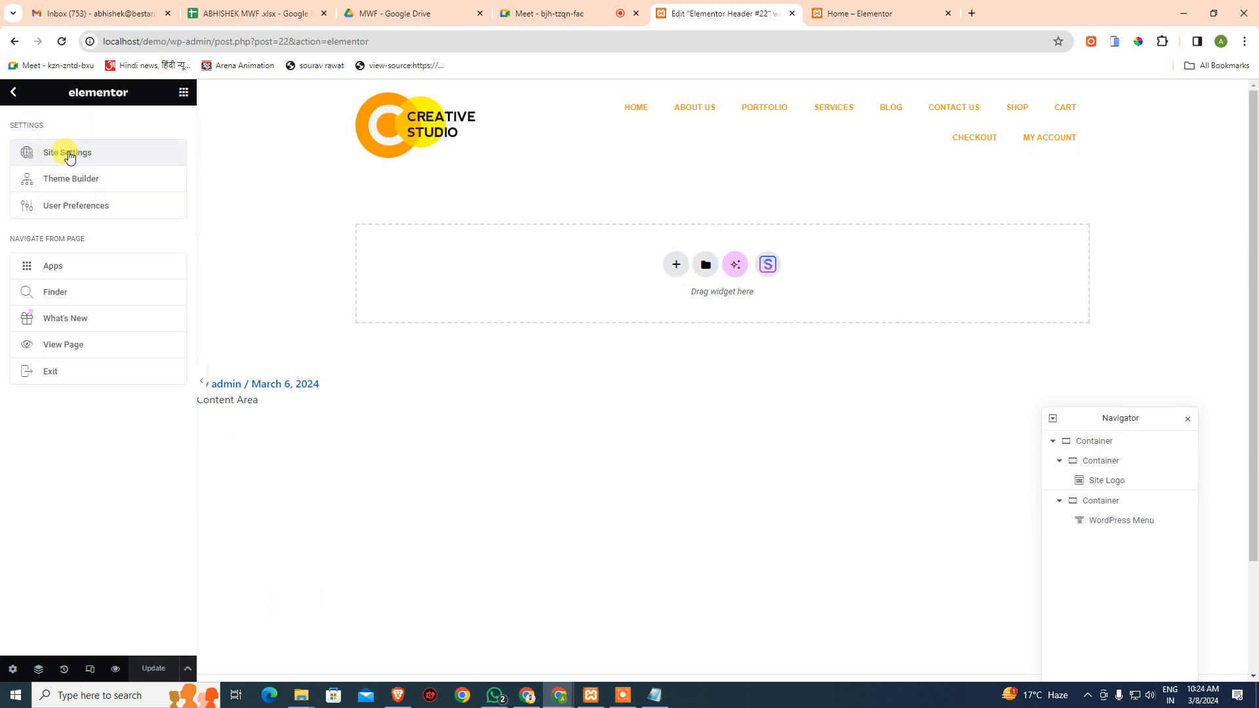
left_click(65, 180)
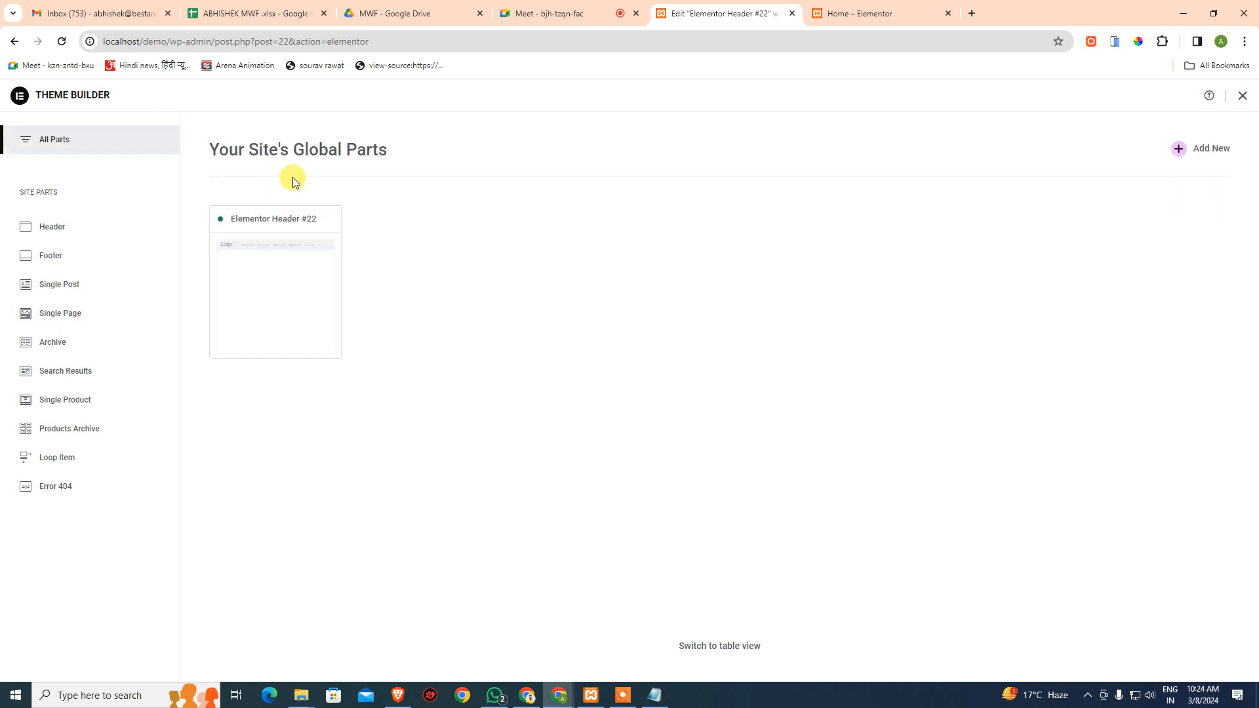
left_click(59, 228)
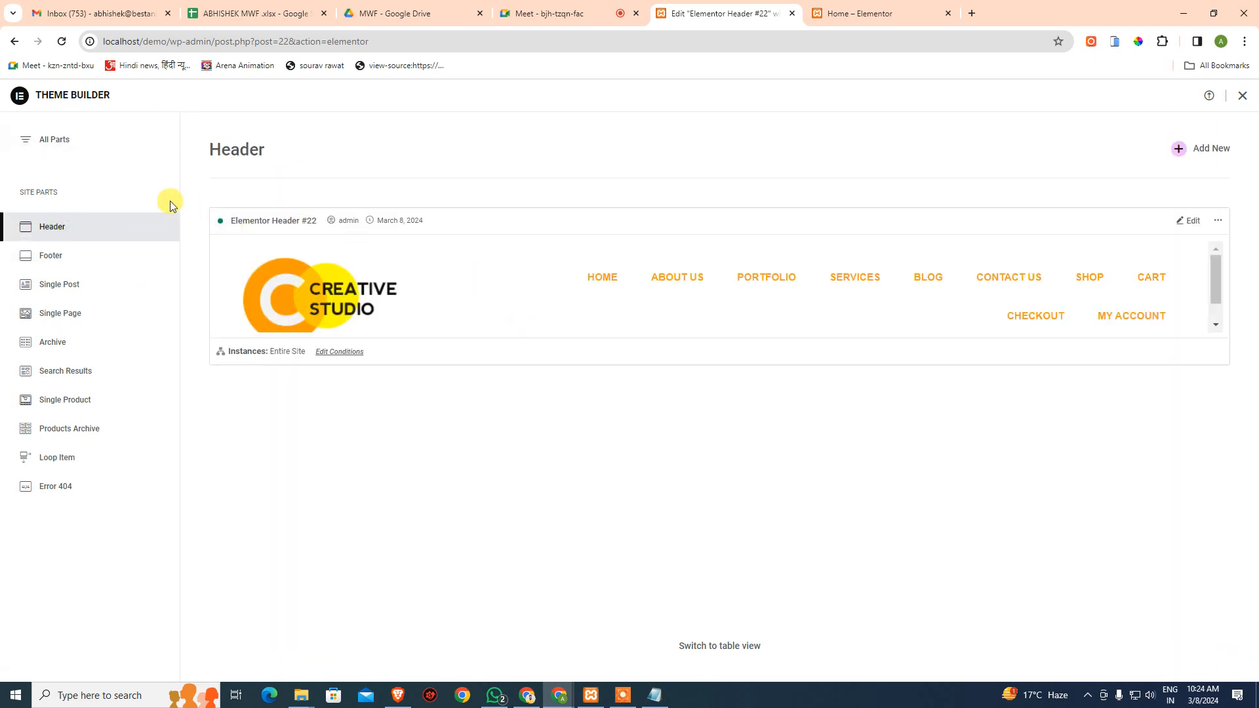
left_click(1215, 150)
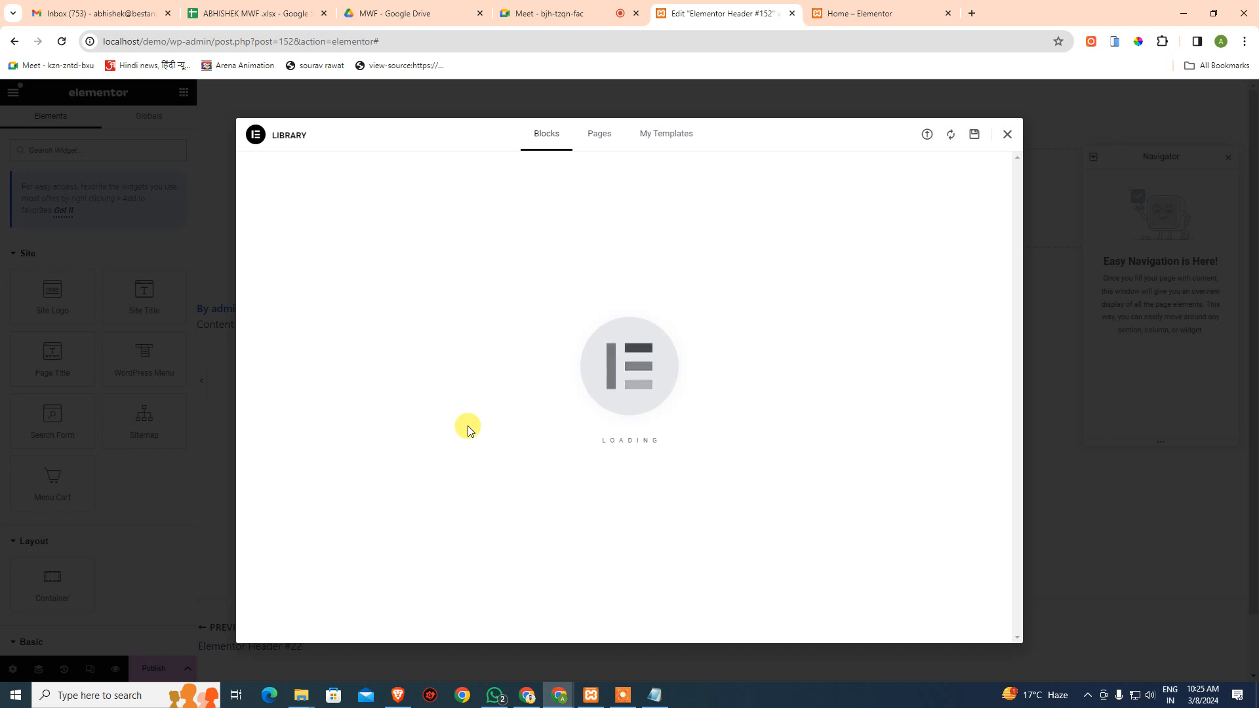
- Try inserting a ready-made header block, abandon the library connection tab, and close the library
mouse_move(590, 354)
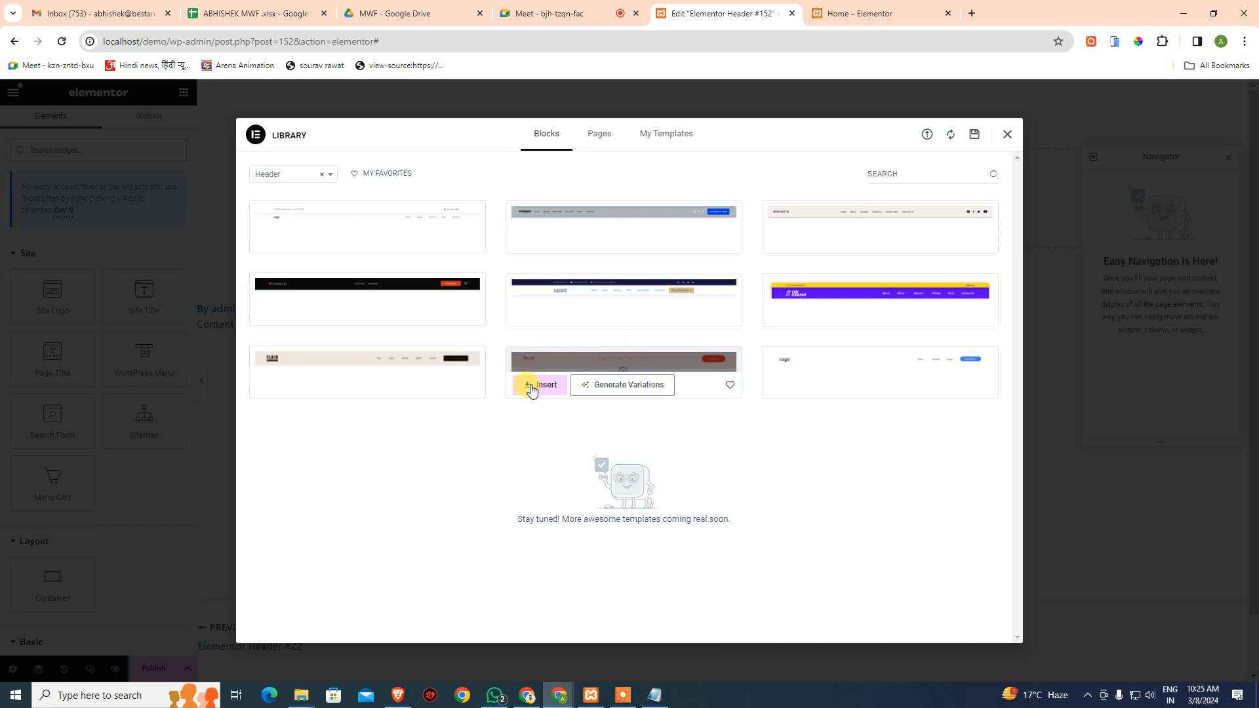
left_click(534, 387)
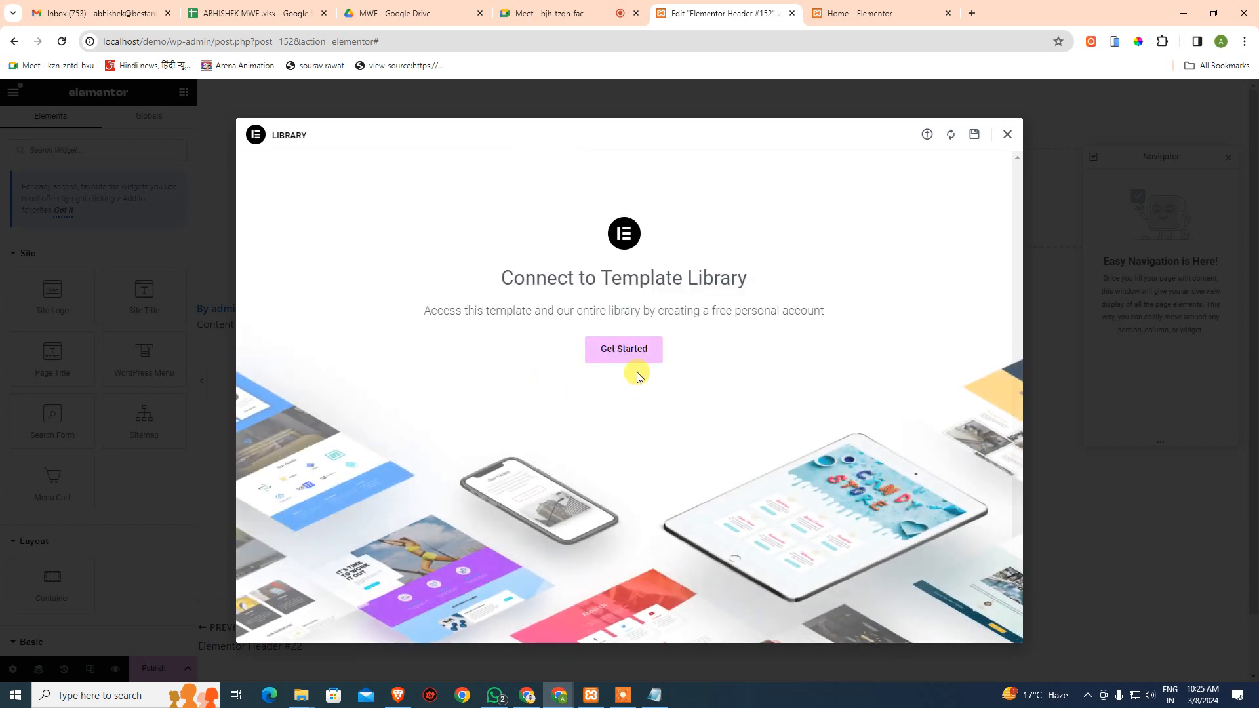
left_click(632, 354)
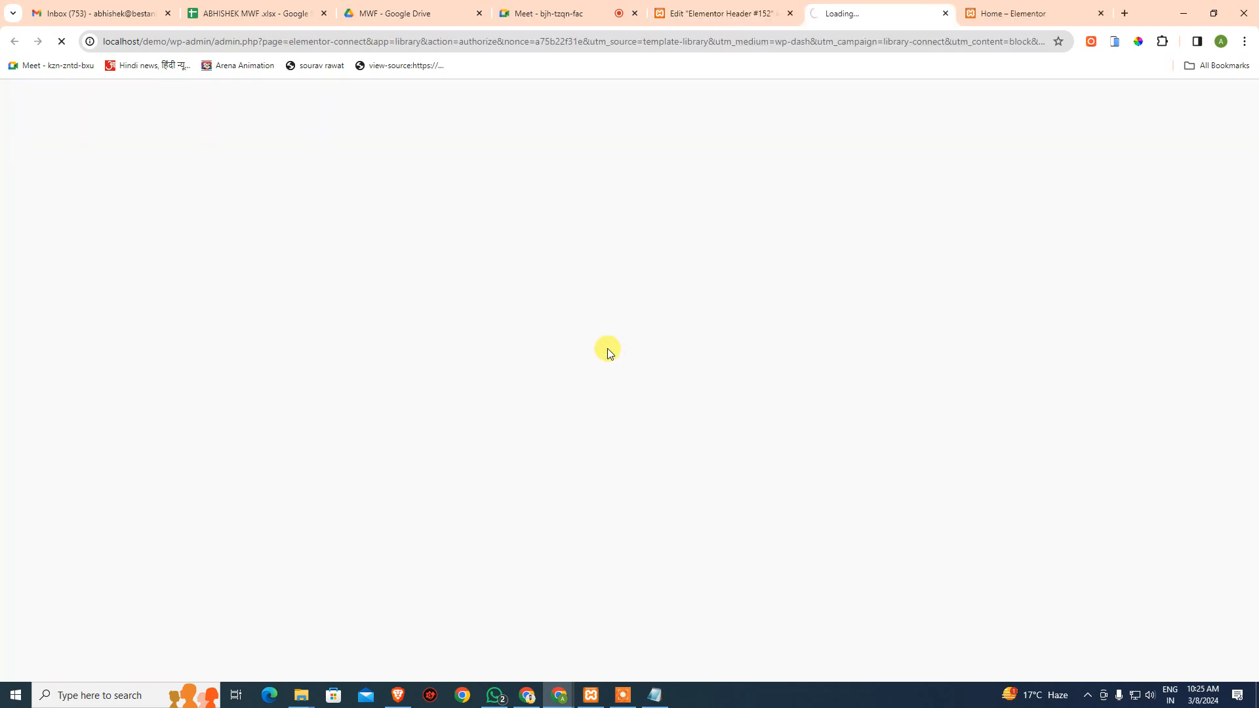
middle_click(883, 12)
left_click(1005, 135)
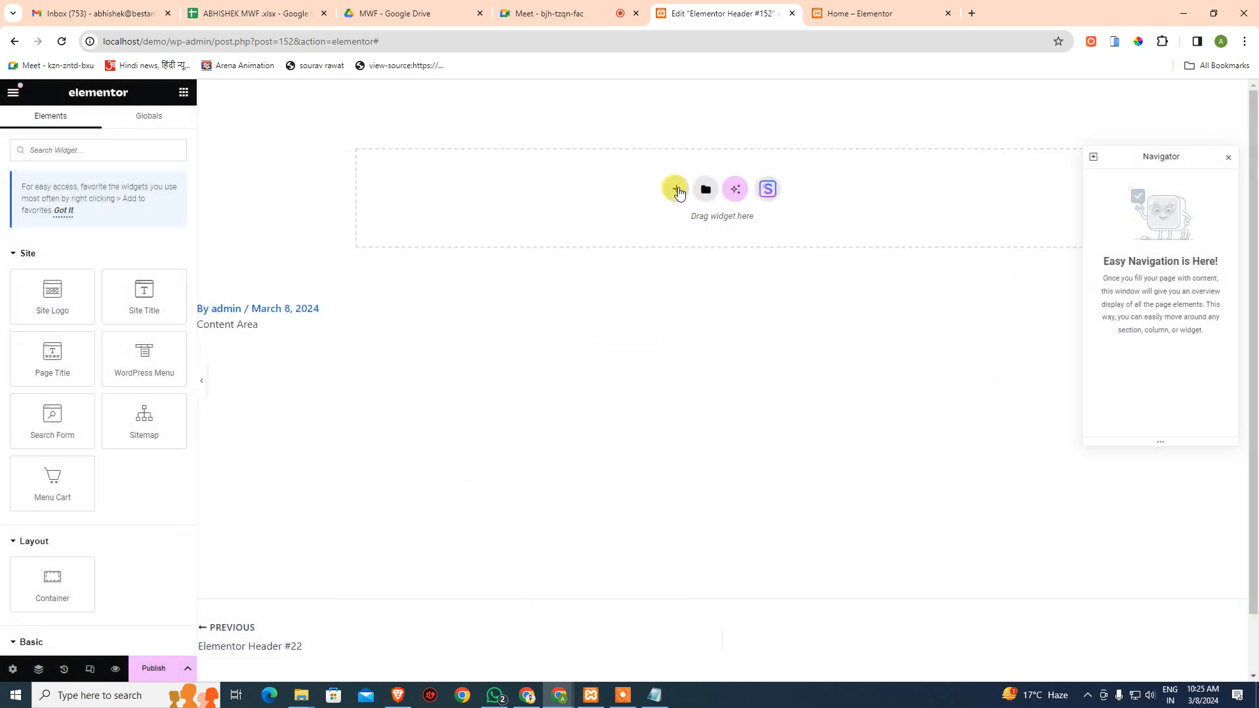
left_click(767, 189)
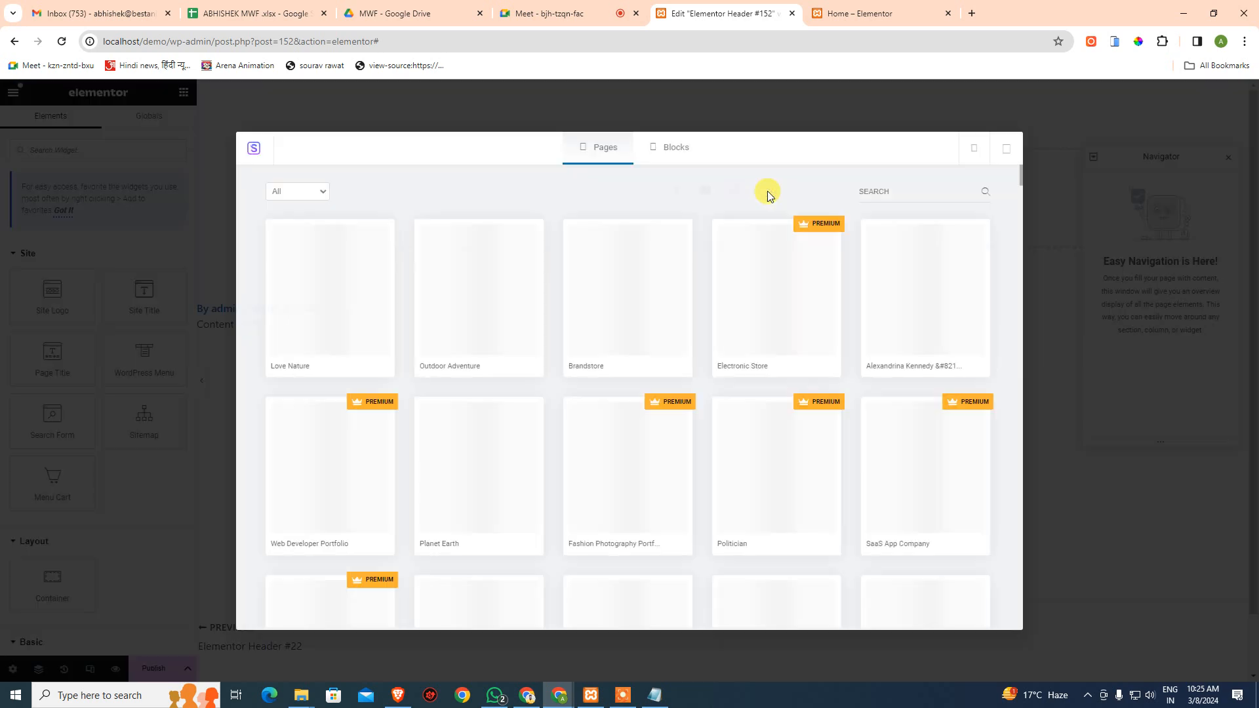
left_click(664, 152)
left_click(316, 192)
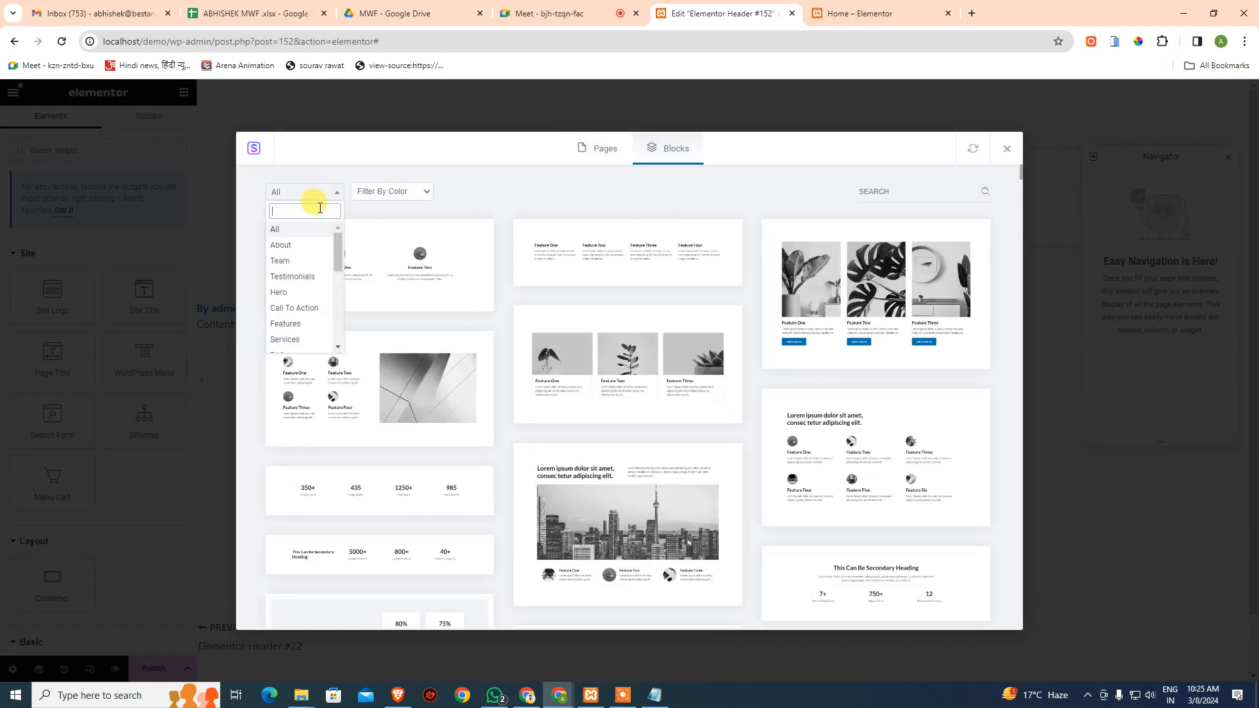
type("header")
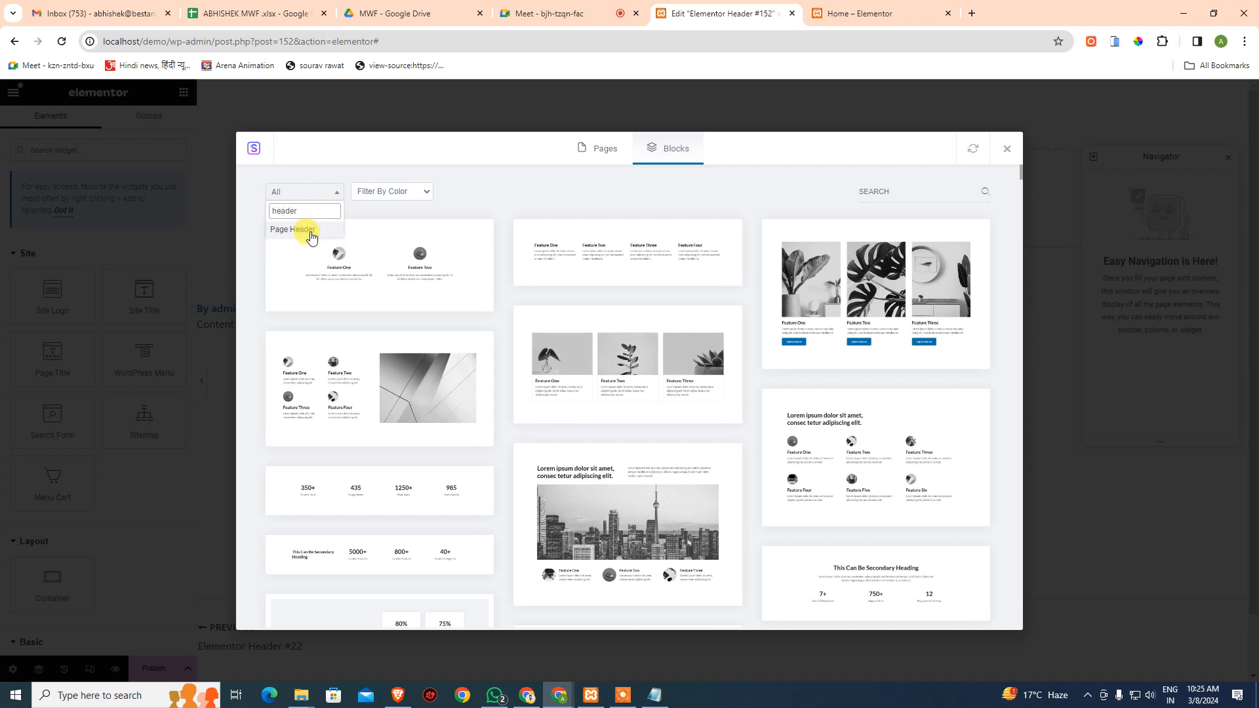
left_click(311, 231)
left_click(308, 193)
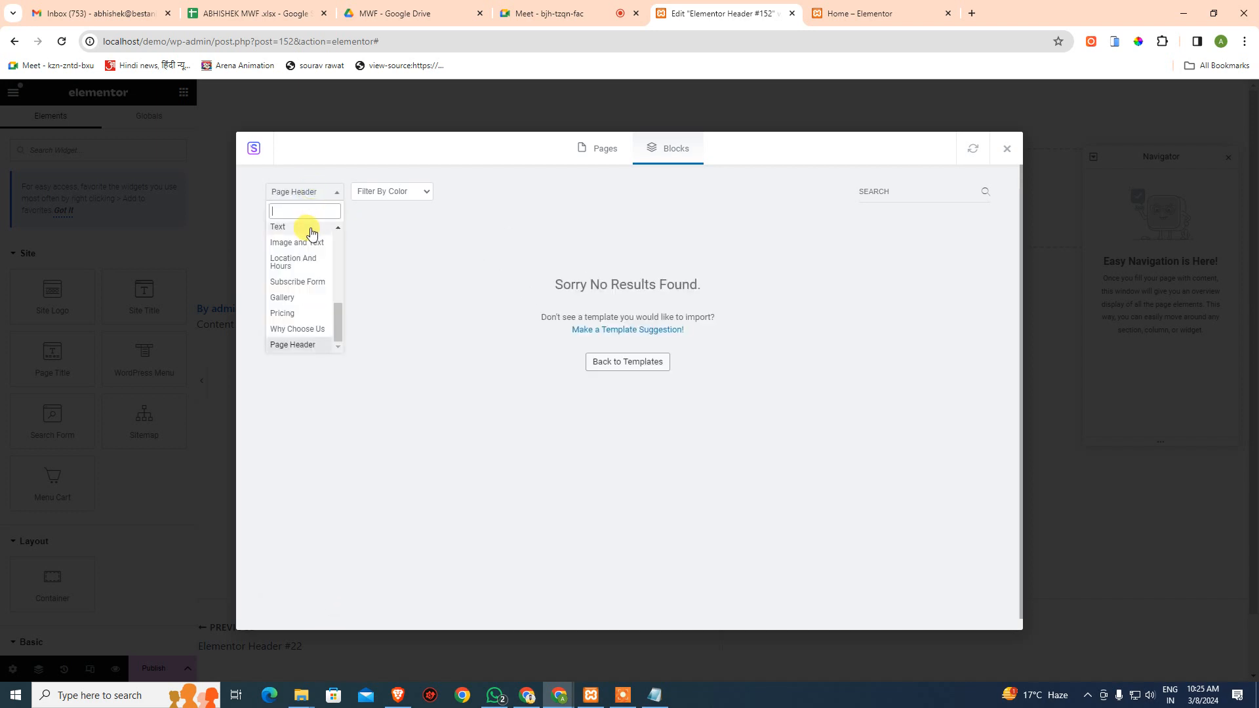
left_click(346, 212)
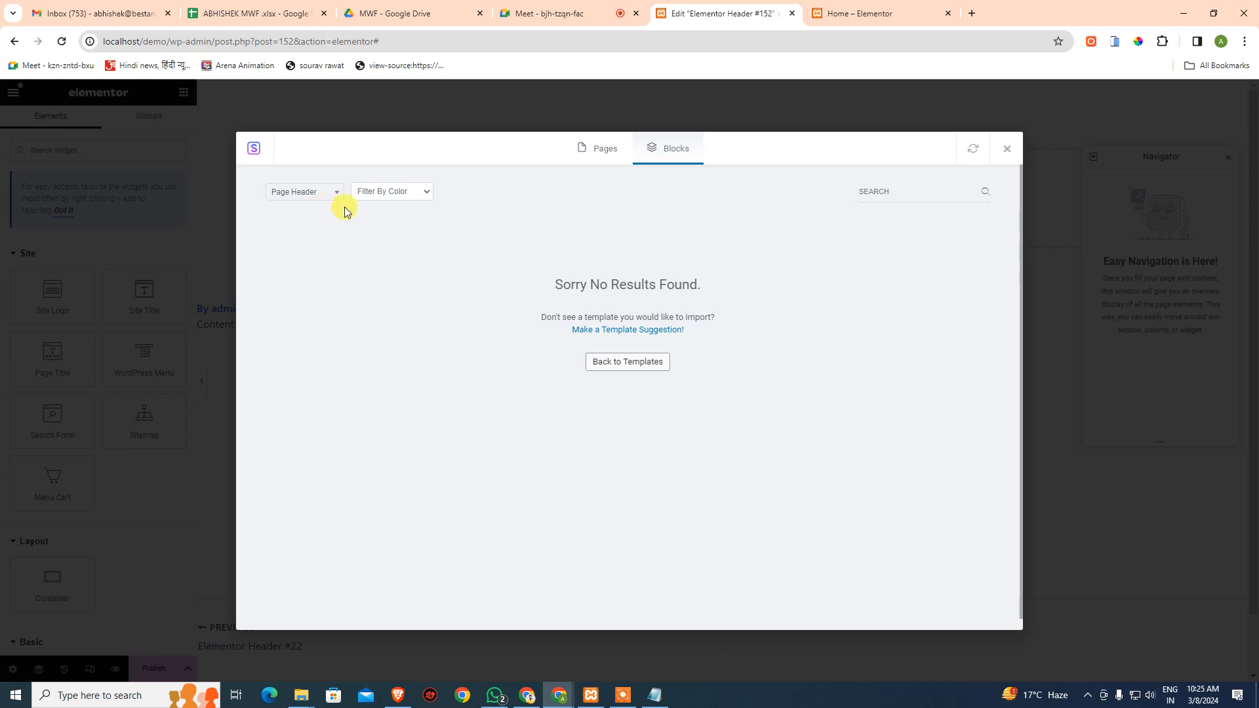
left_click(1007, 150)
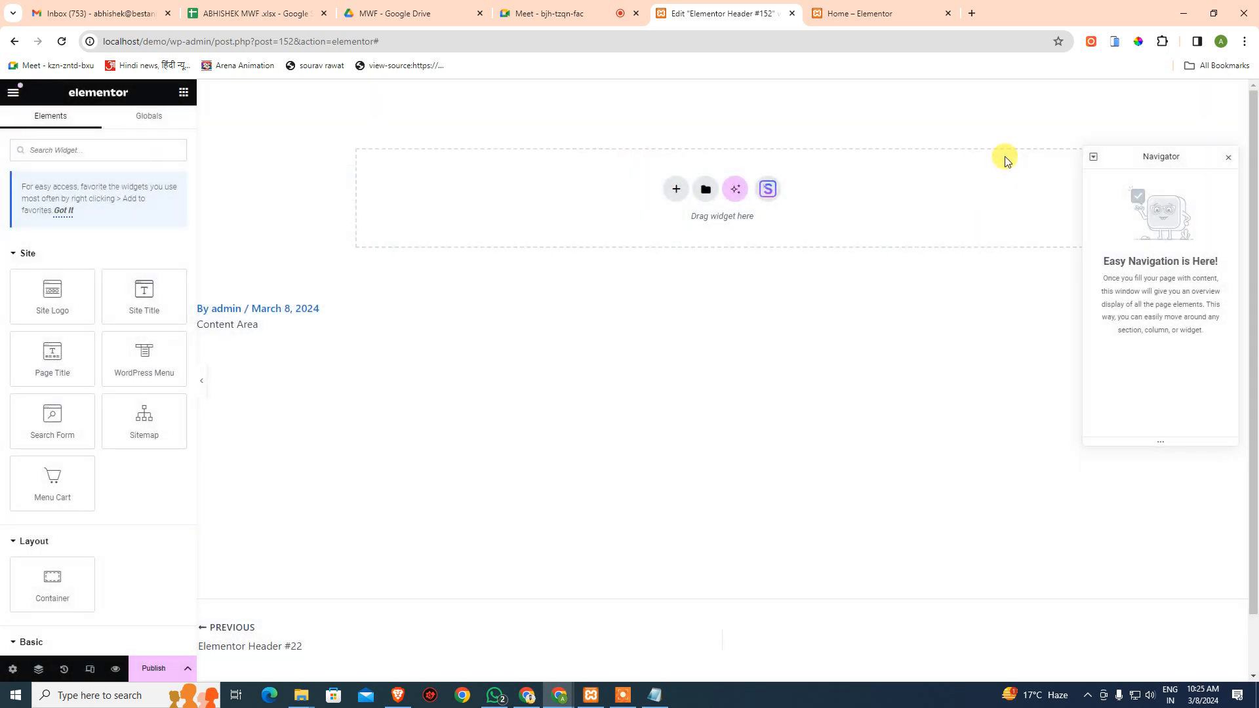
left_click(742, 194)
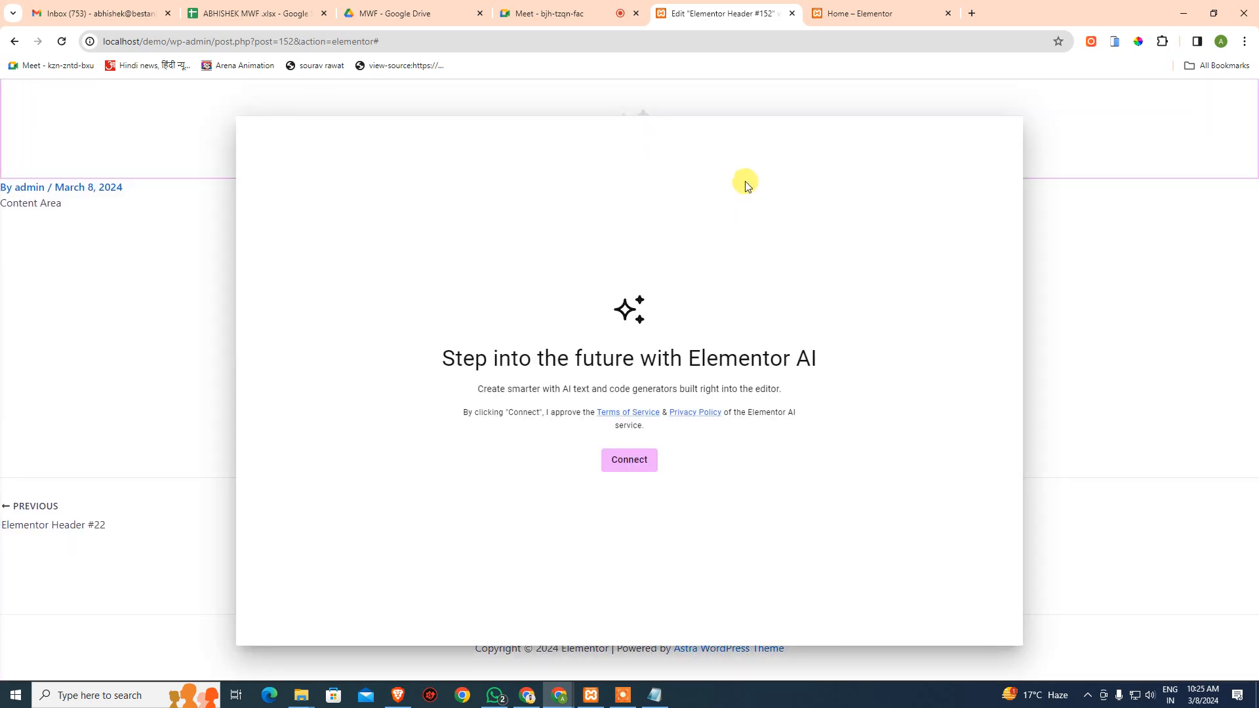
left_click(1053, 256)
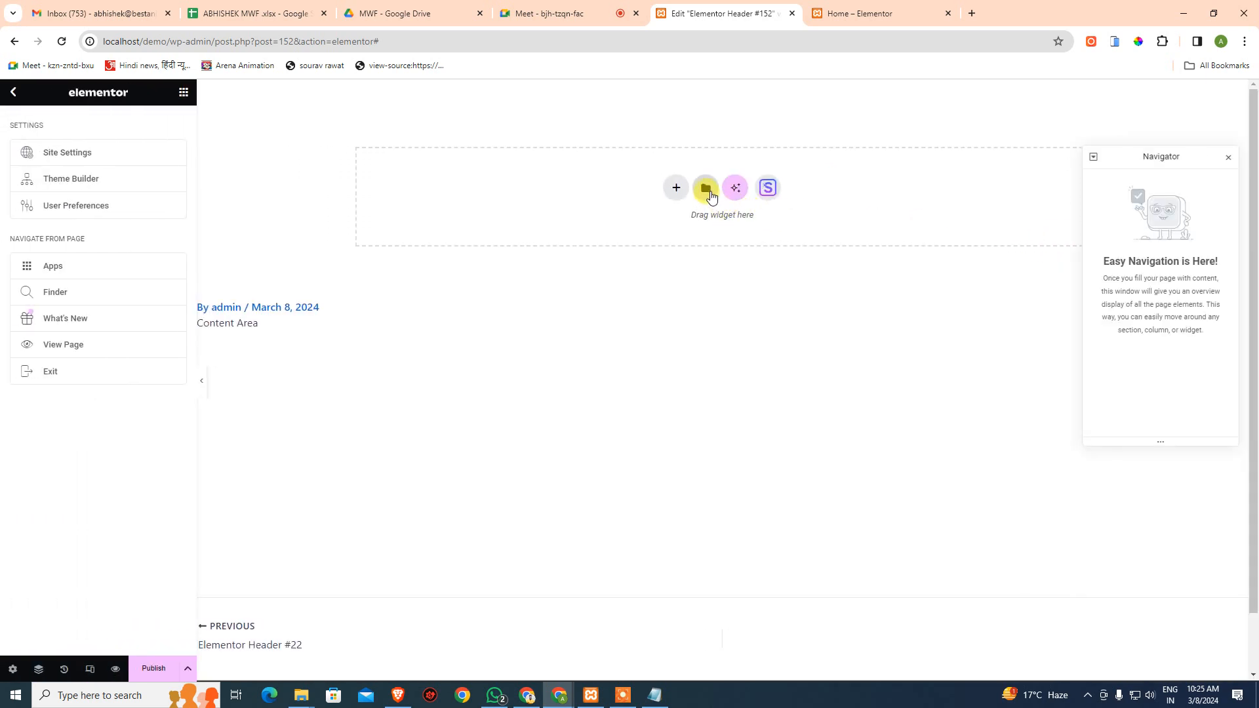
- Reopen the template library and choose a ready-made Header block to insert
left_click(707, 189)
mouse_move(562, 315)
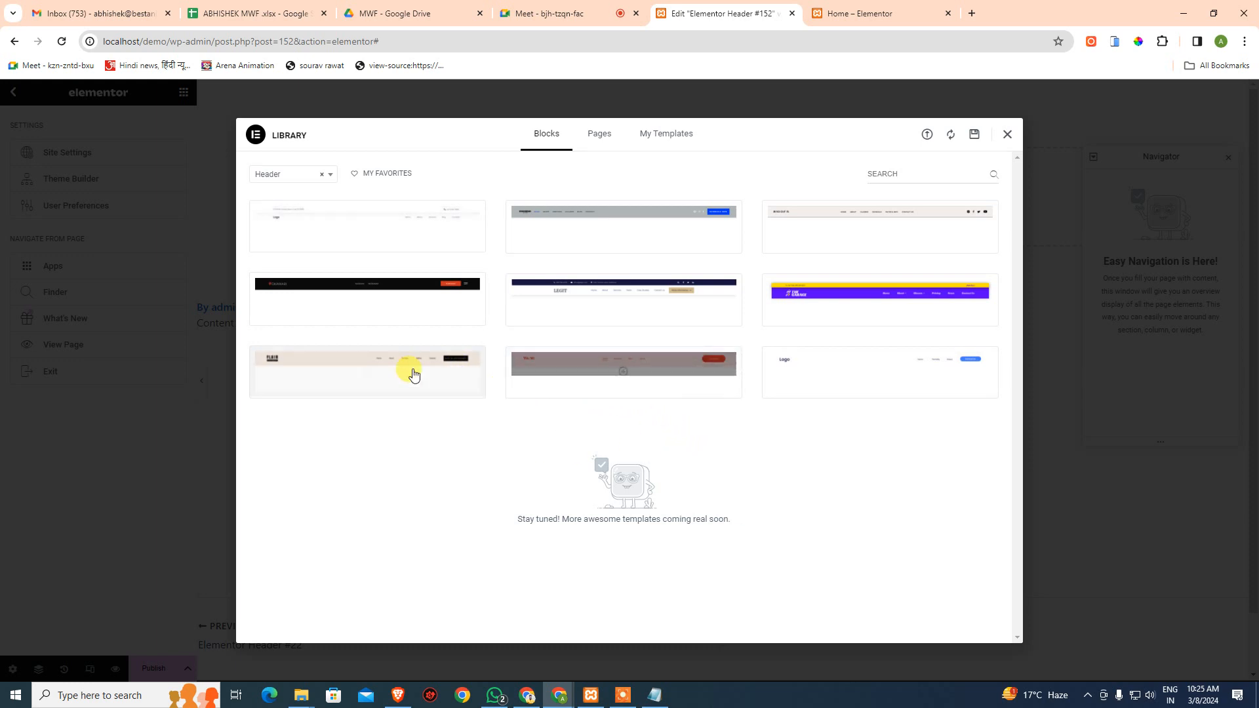
mouse_move(371, 376)
left_click(292, 385)
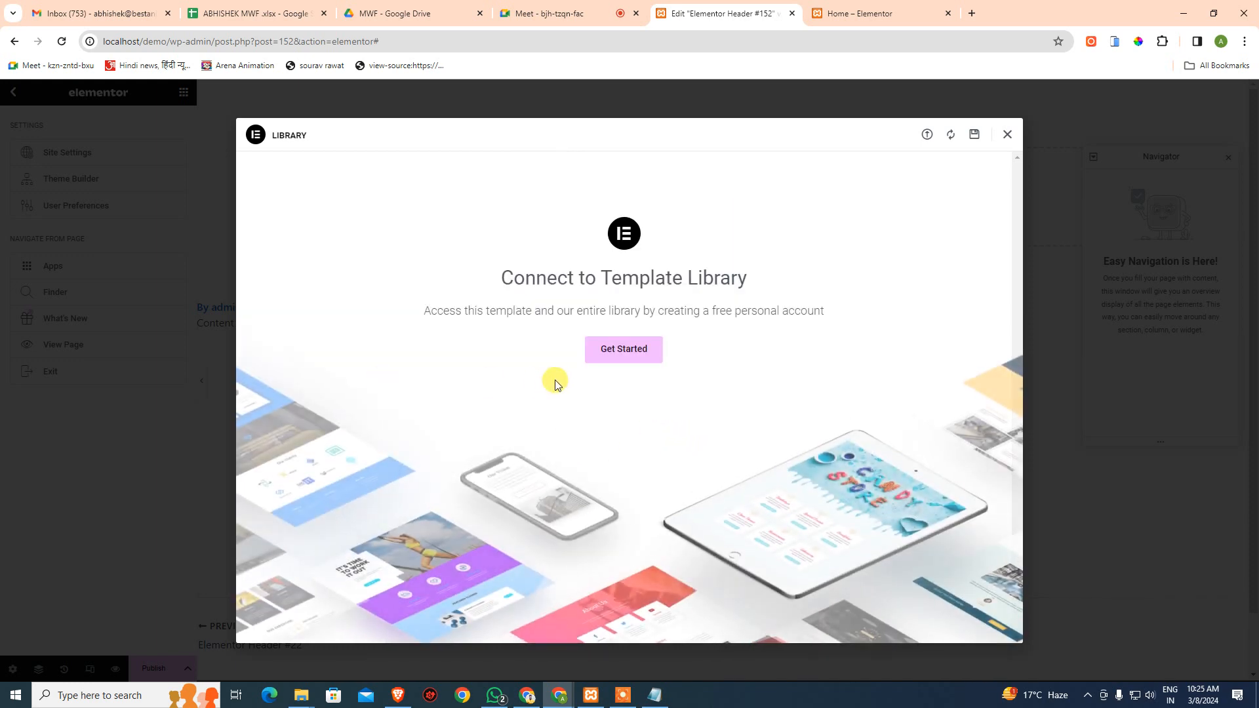
- Sign in to my.elementor.com with Google and approve connecting the localhost site to the Template Library
left_click(619, 361)
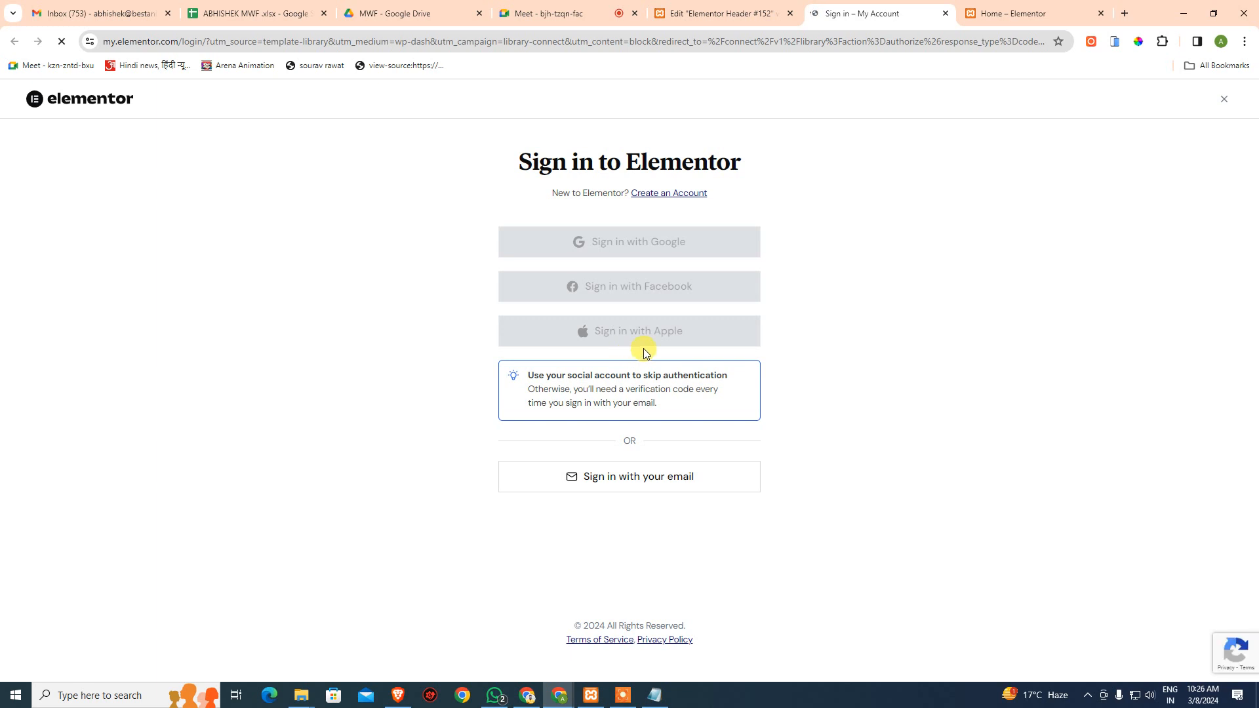
left_click(677, 256)
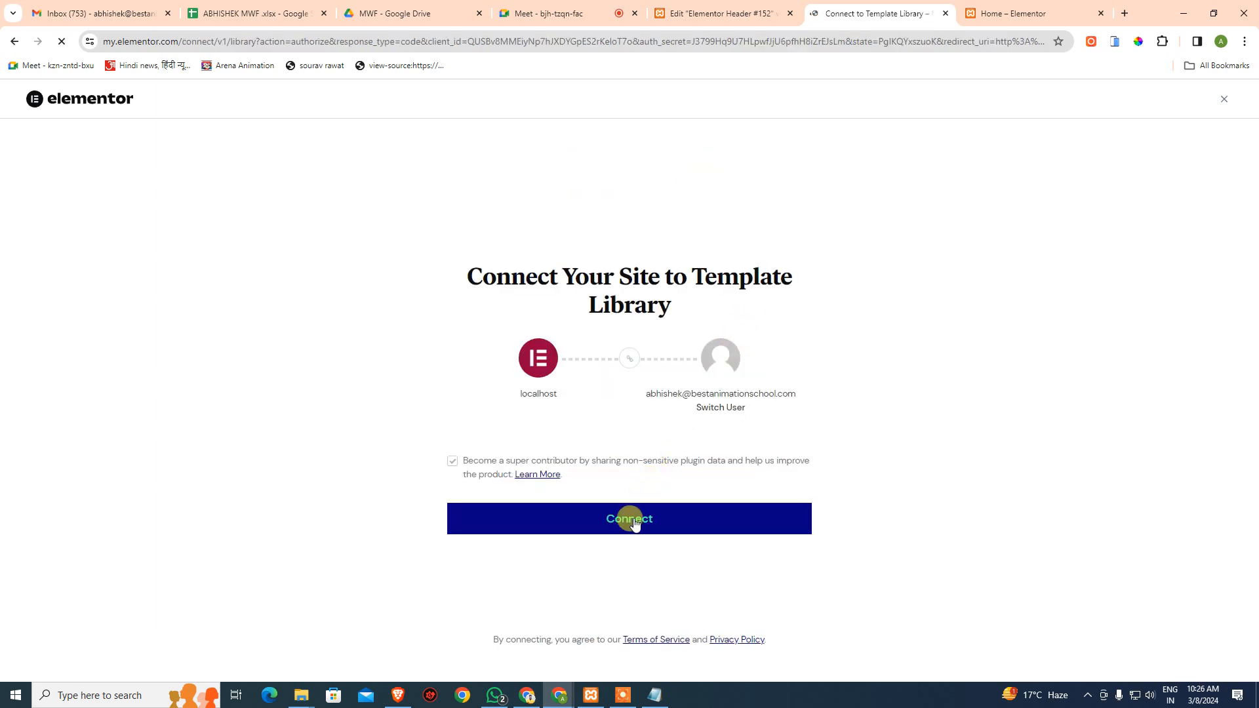
left_click(638, 525)
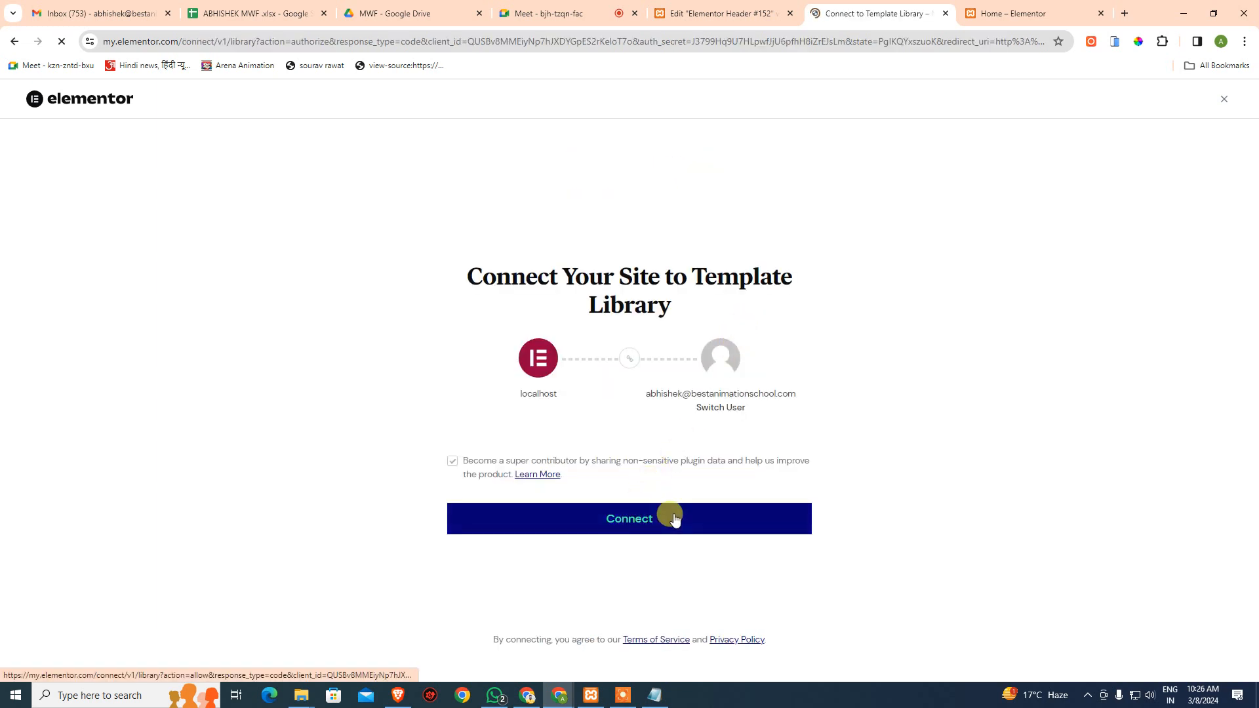
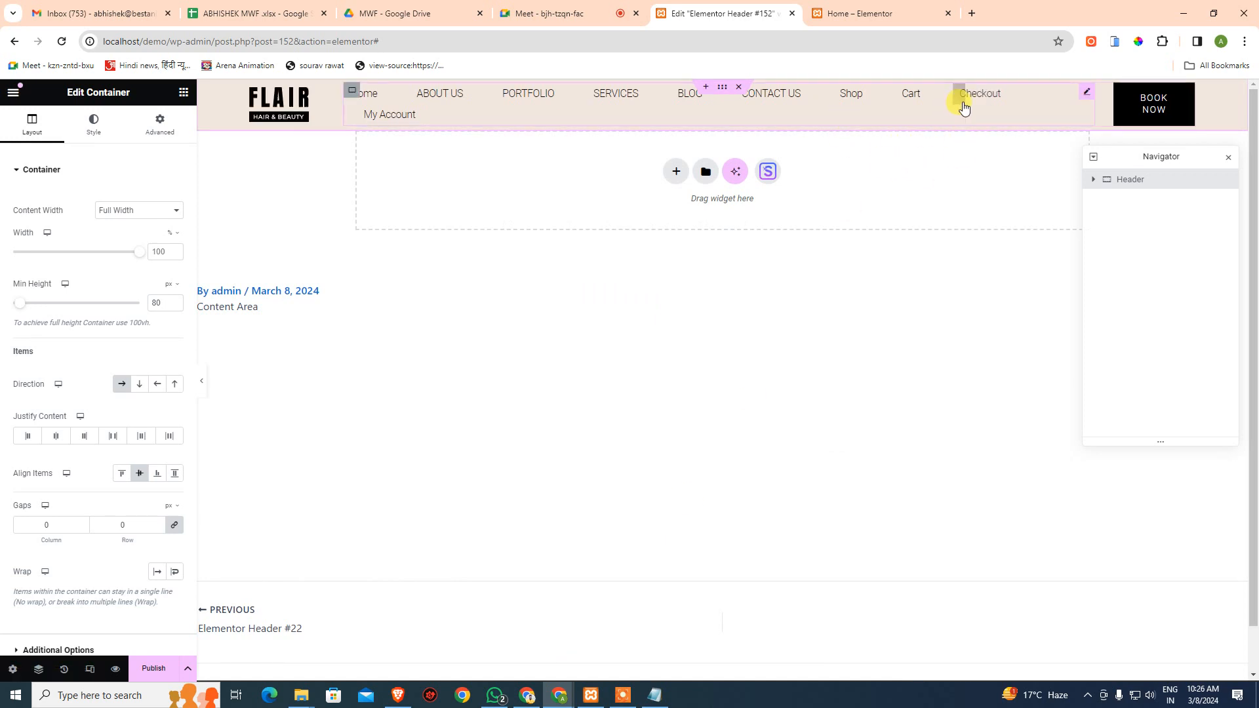
- Show the Navigator and expand the Header and its second Container to reveal the menu and button
left_click(951, 413)
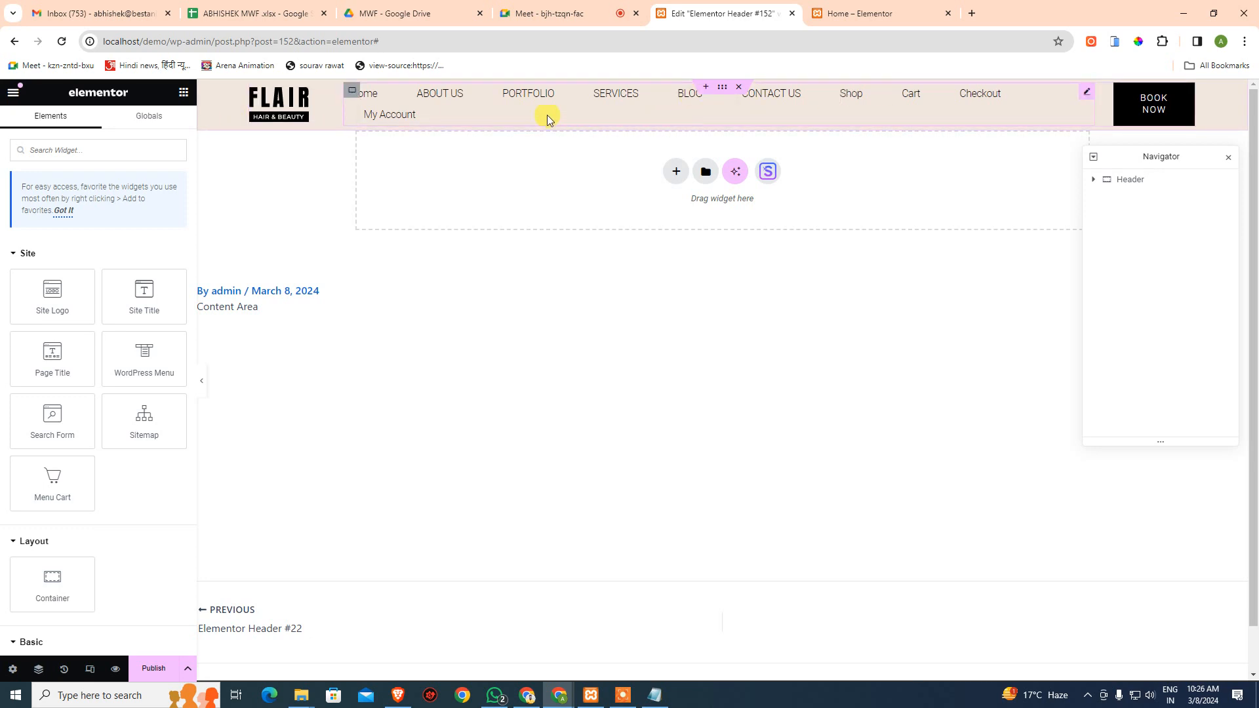
left_click(1092, 179)
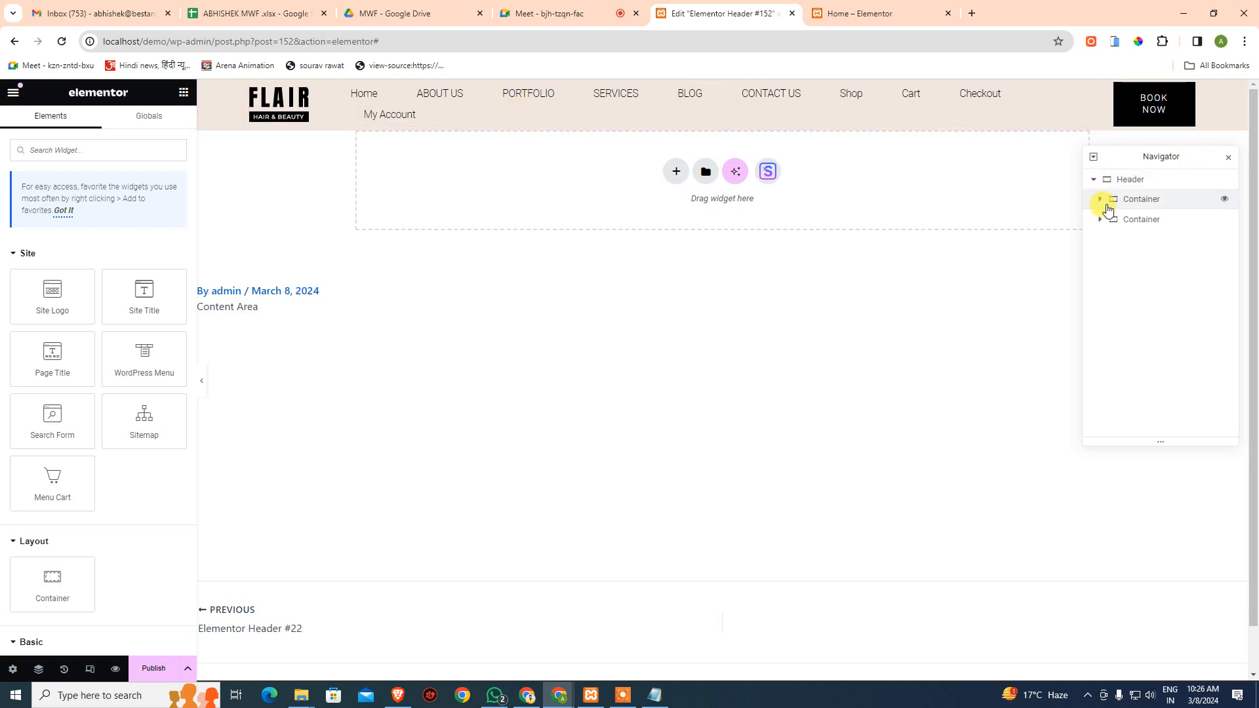
left_click(1146, 199)
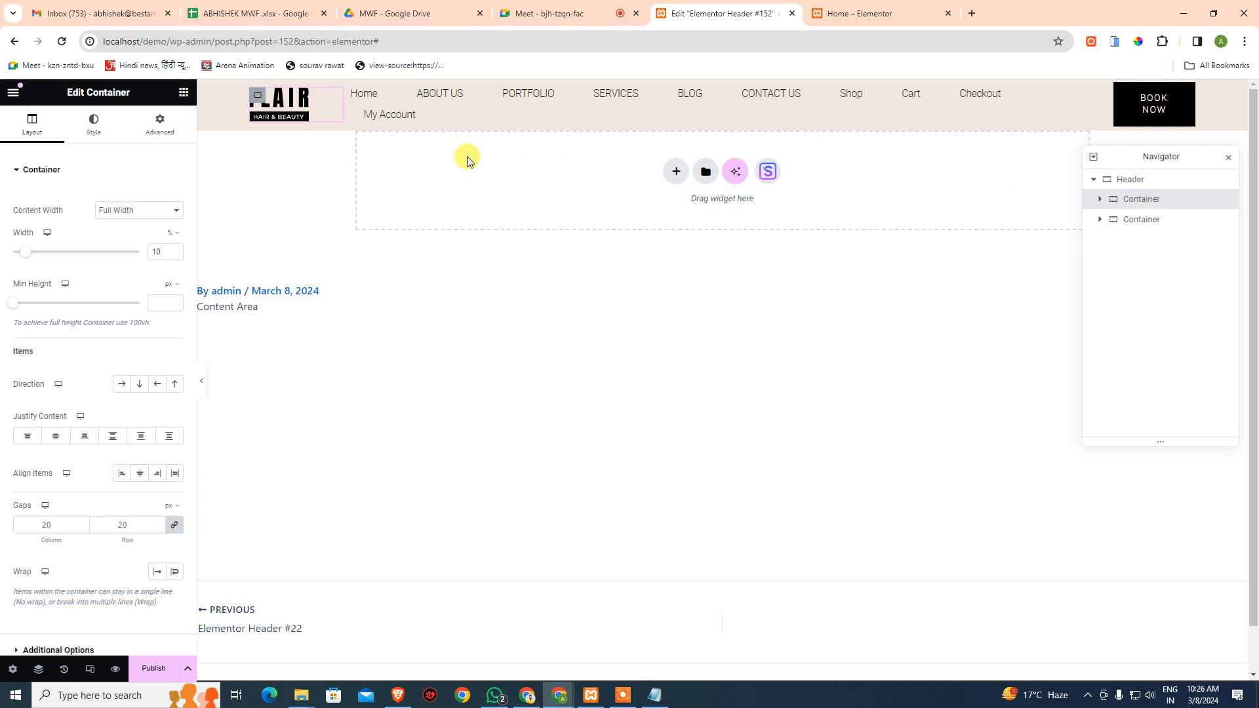
left_click(1156, 219)
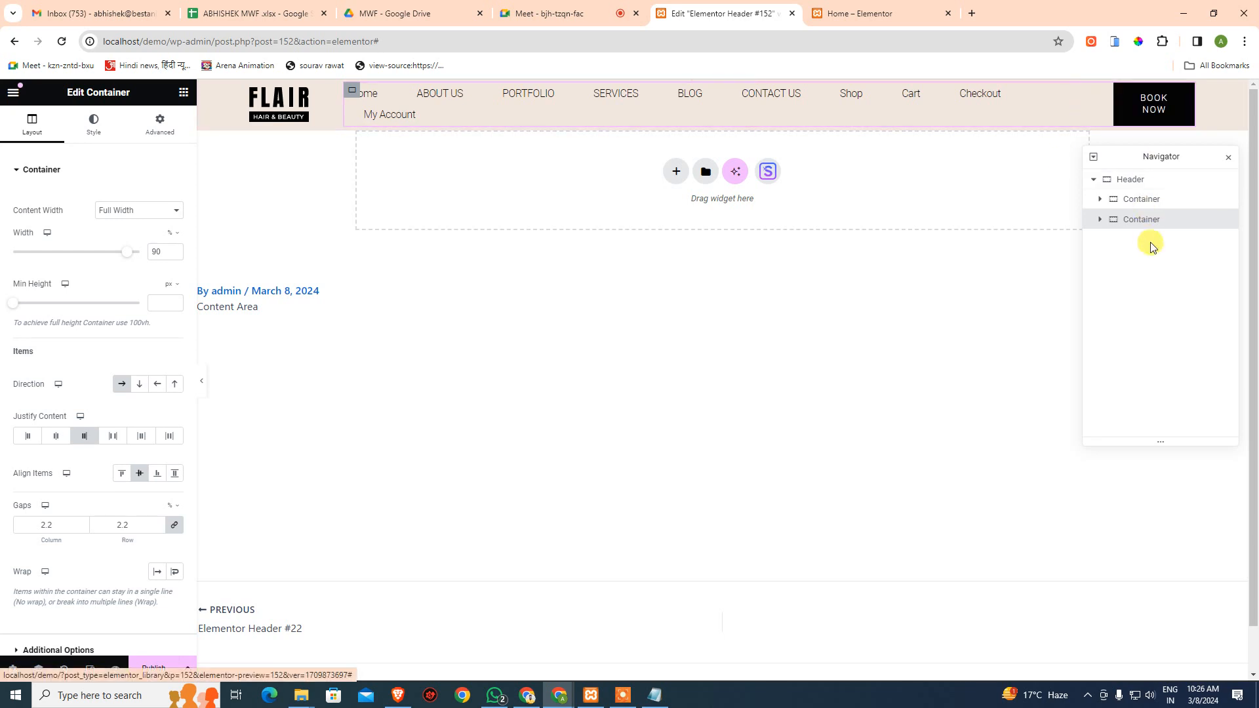
left_click(1098, 219)
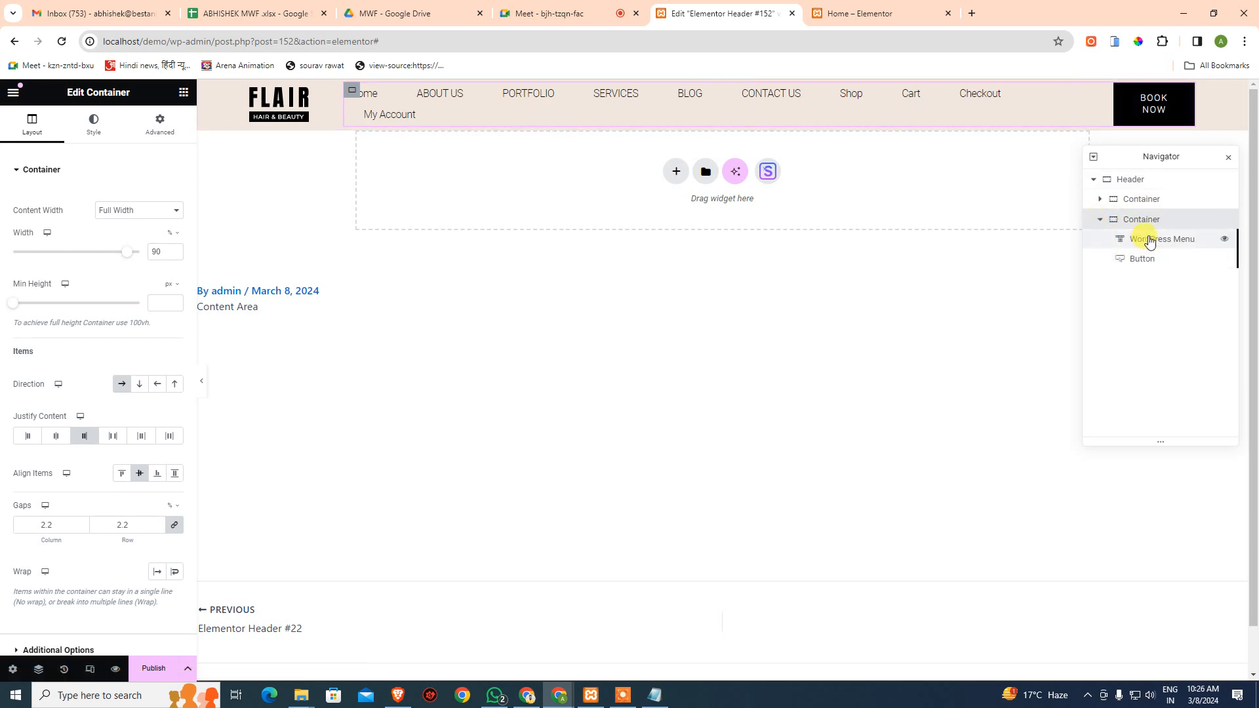
- Inspect the WordPress Menu, Button and first Container, then select the Header and open Publish options
left_click(1144, 239)
left_click(1144, 259)
left_click(1144, 240)
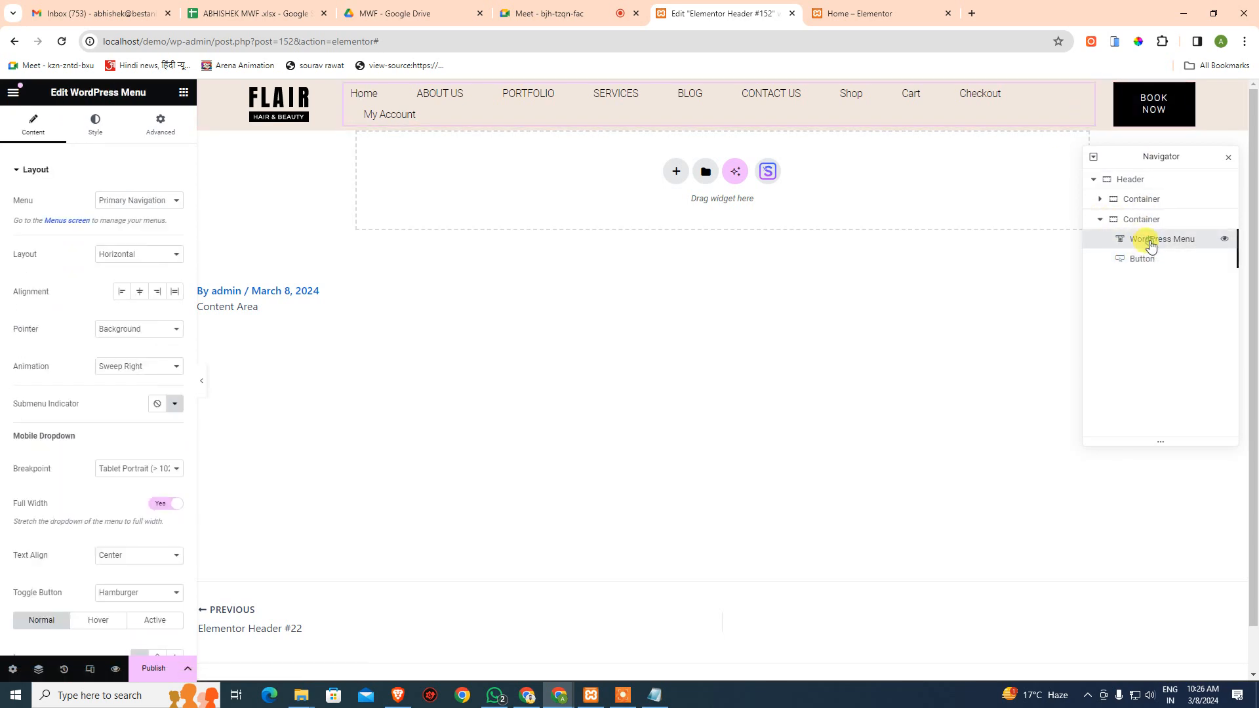
left_click(1109, 200)
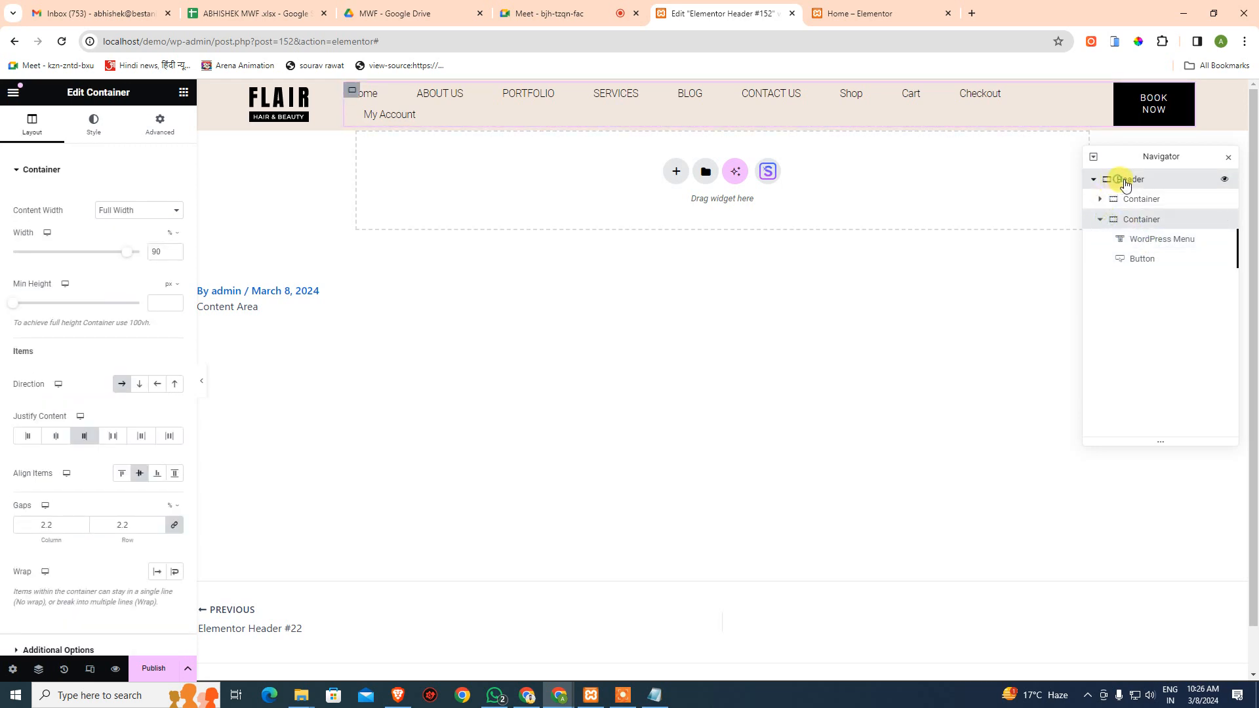
left_click(1118, 178)
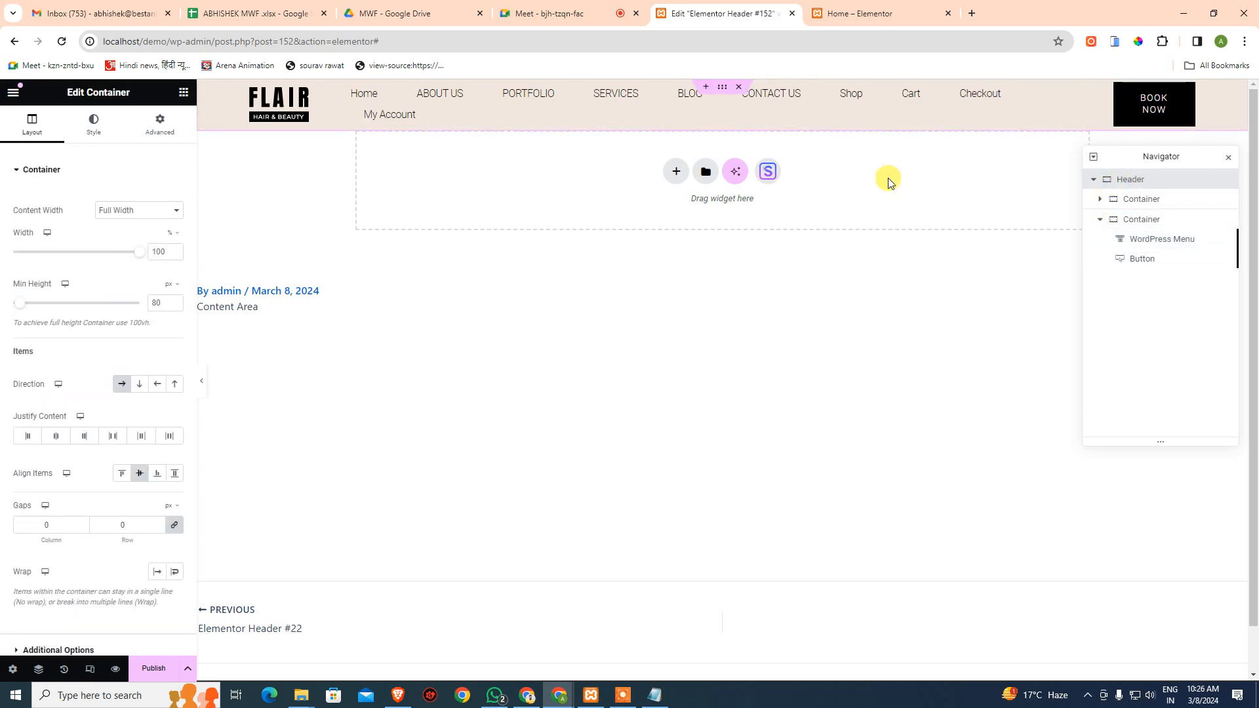
left_click(186, 668)
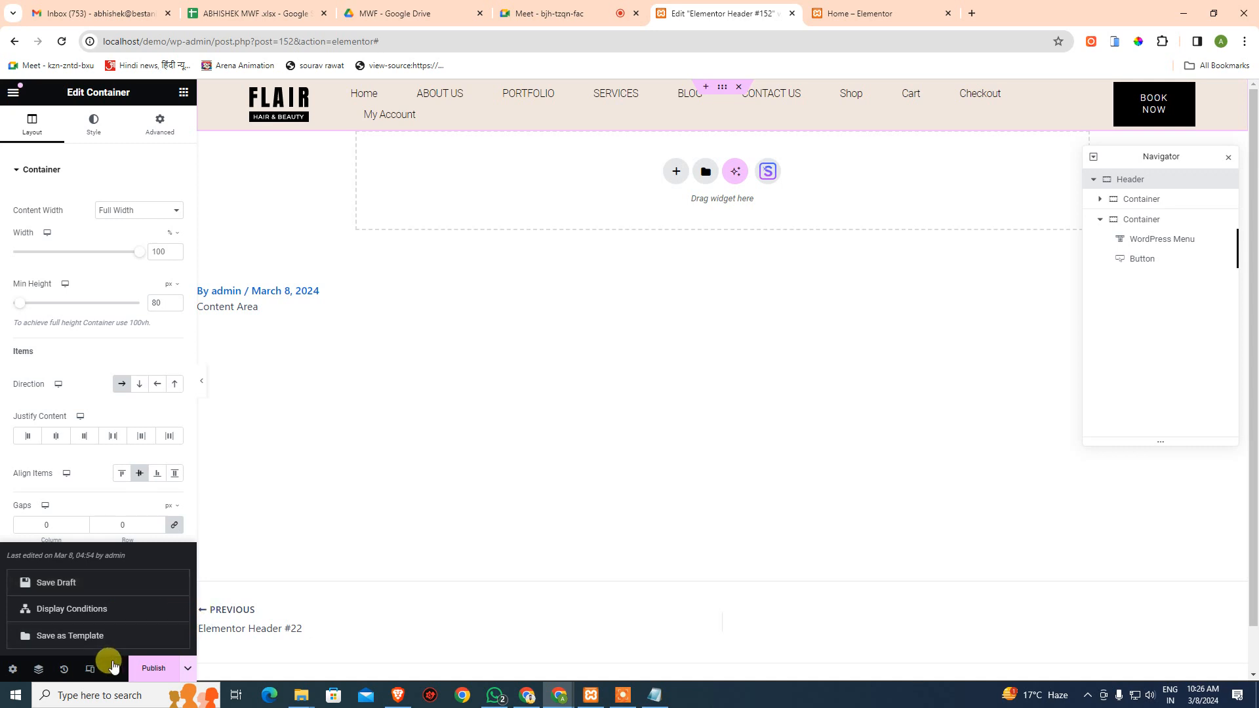
- Preview the FLAIR header in a new tab on a phone-sized simulator
mouse_move(116, 672)
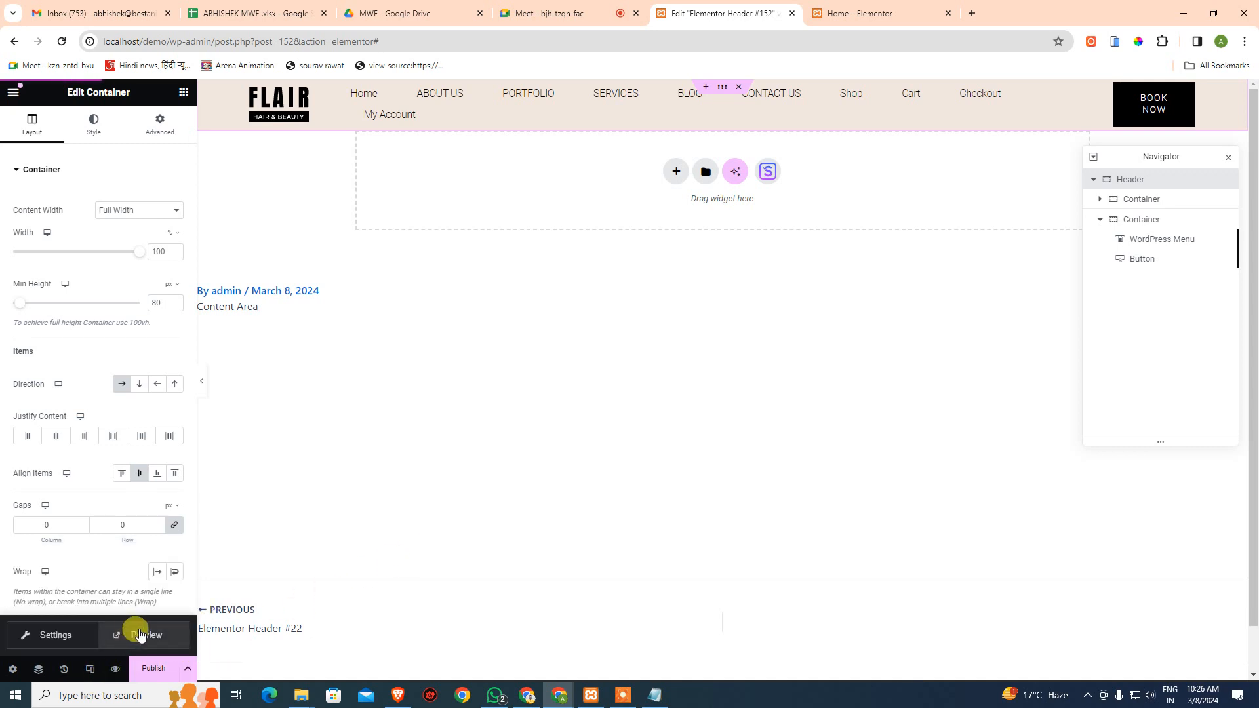
left_click(144, 635)
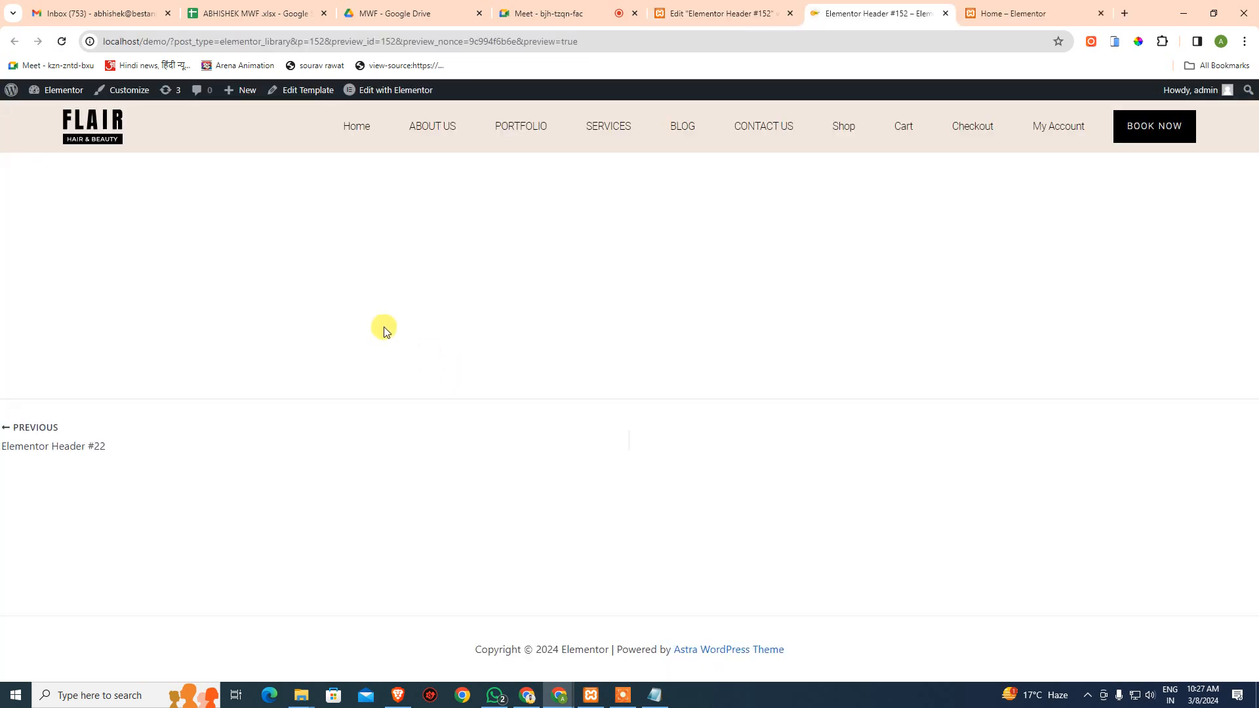
left_click(1115, 42)
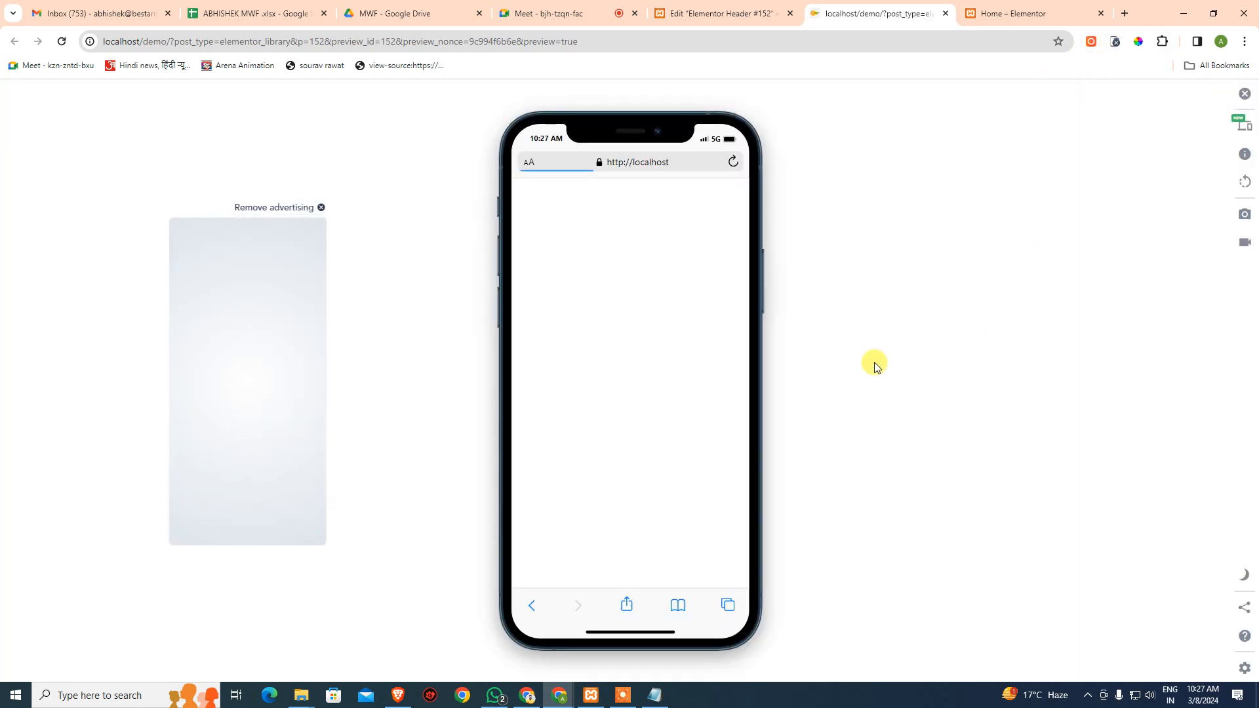
- Toggle the hamburger menu open and closed several times, then exit the simulator and return to the editor
left_click(644, 226)
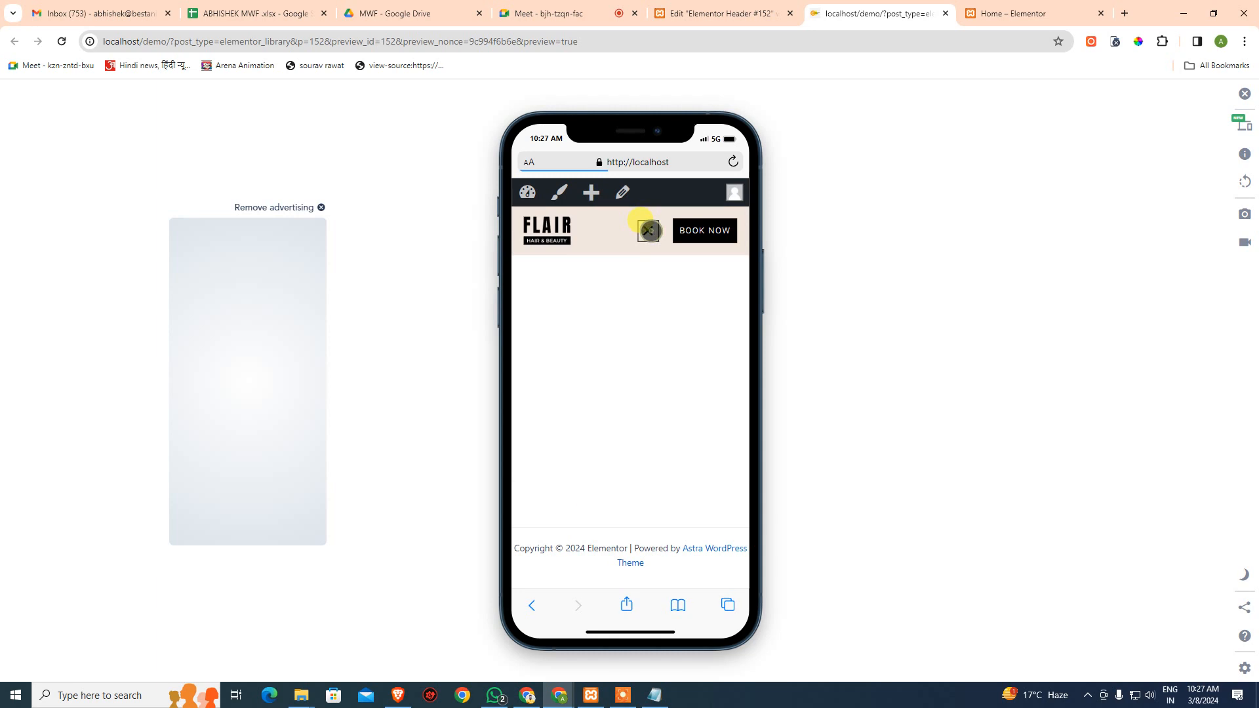
left_click(643, 226)
left_click(643, 226)
left_click(643, 226)
left_click(643, 226)
left_click(642, 226)
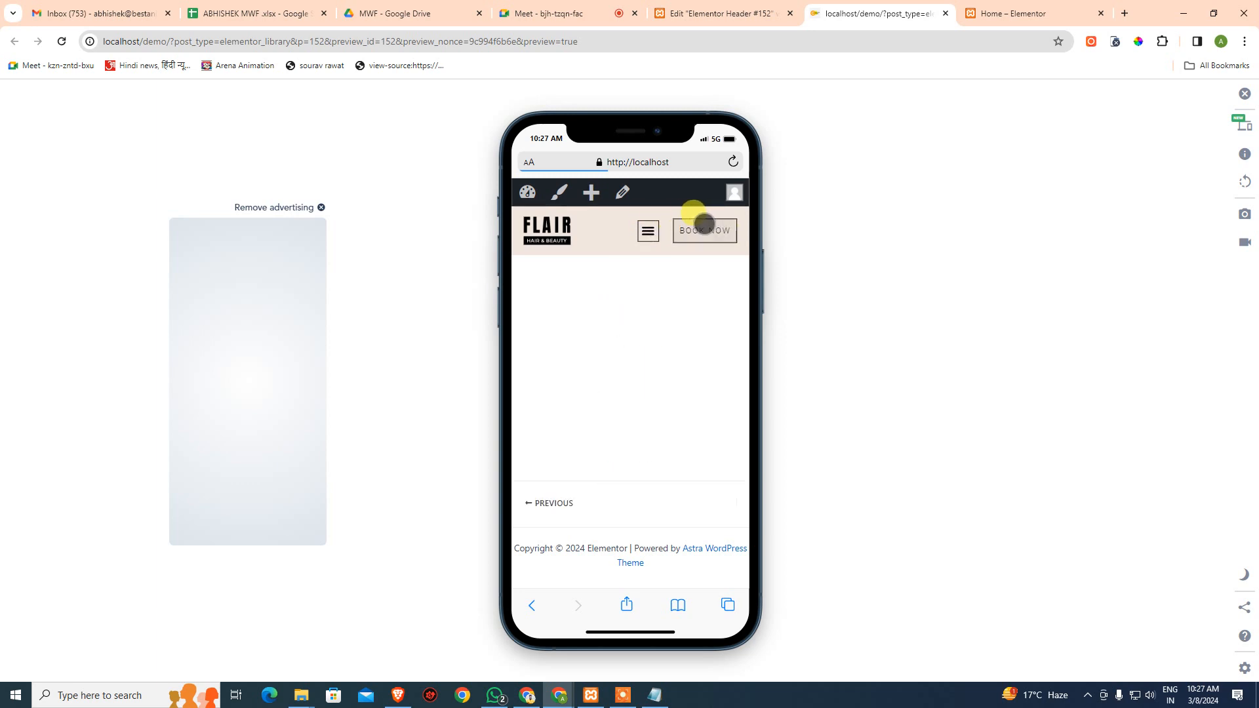
left_click(1244, 94)
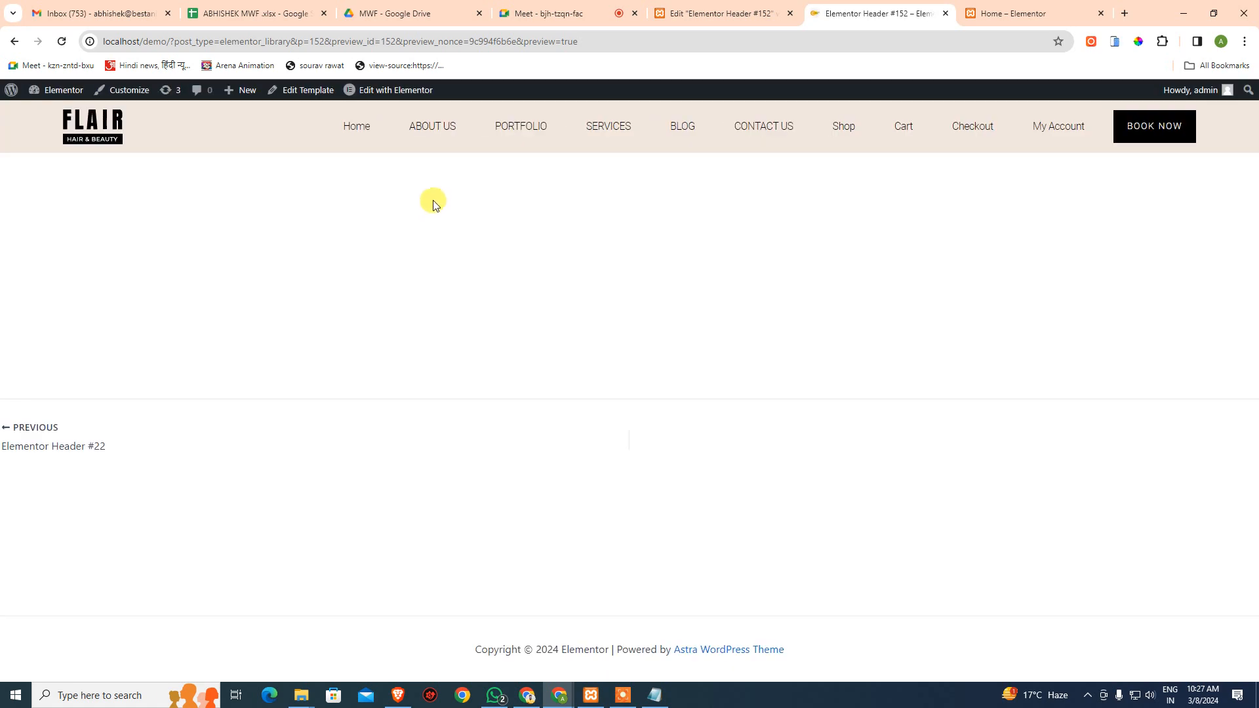
left_click(708, 13)
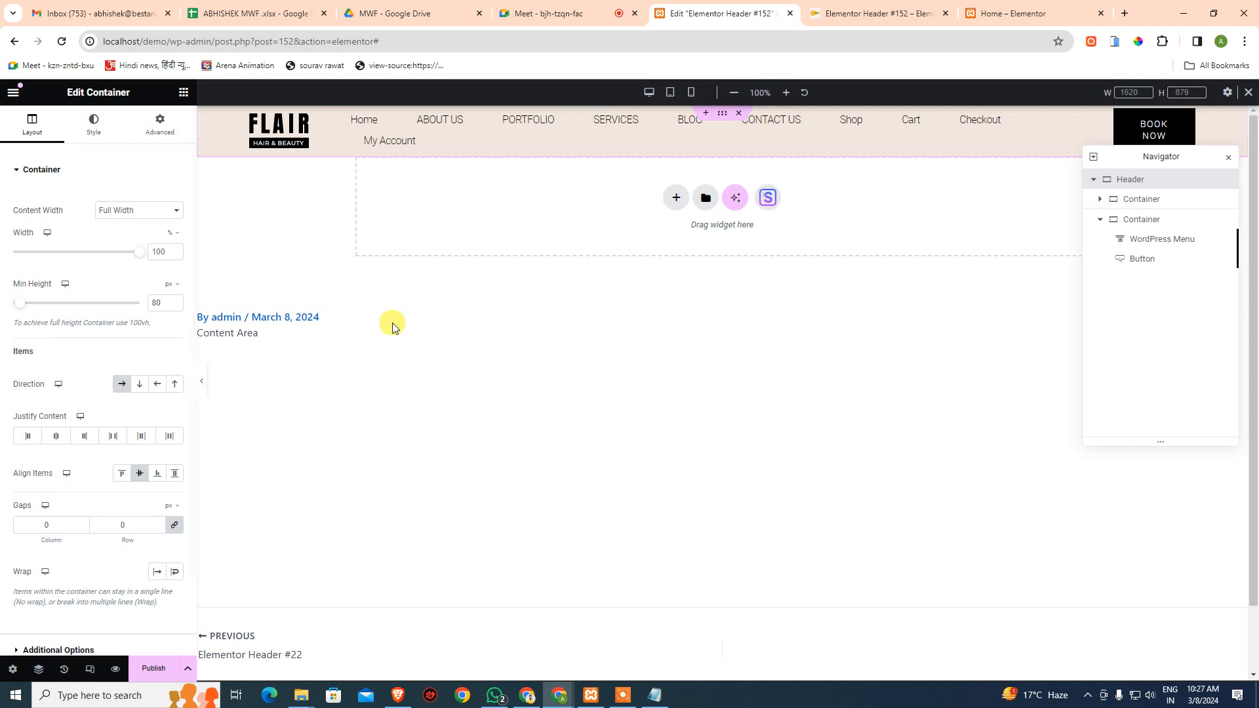
- In mobile responsive view, select the WordPress Menu and toggle its dropdown in the preview
left_click(688, 95)
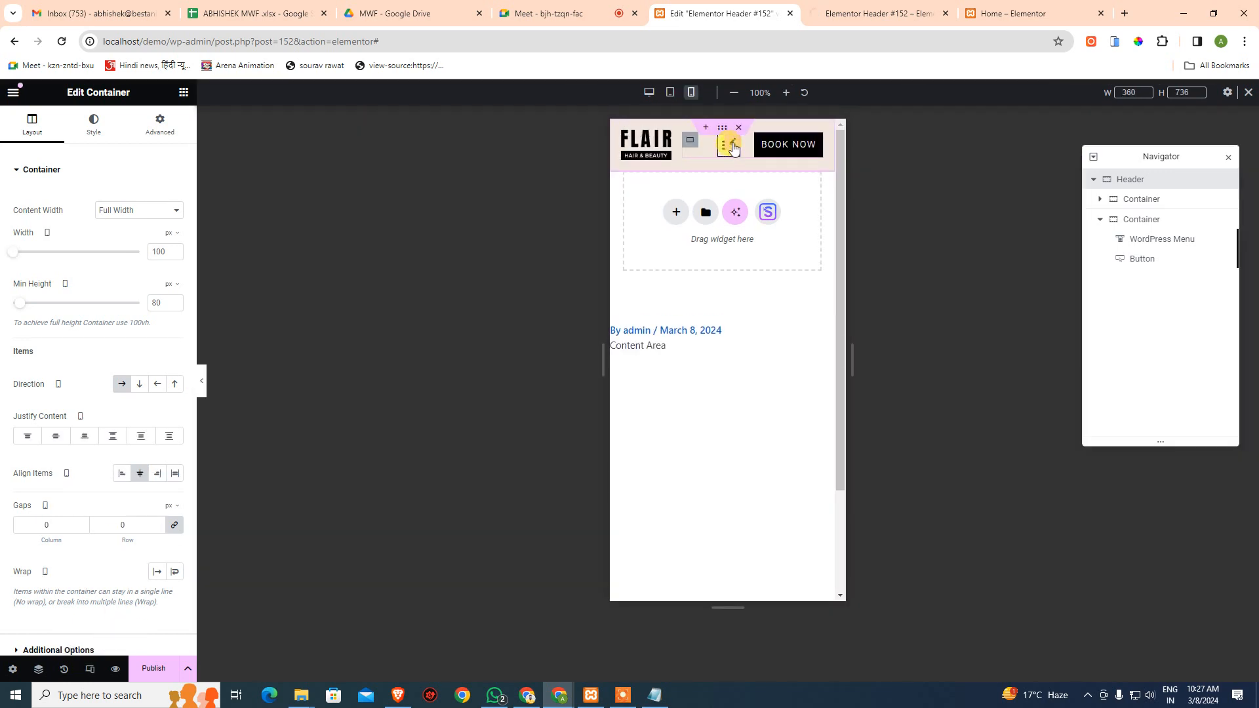
left_click(731, 147)
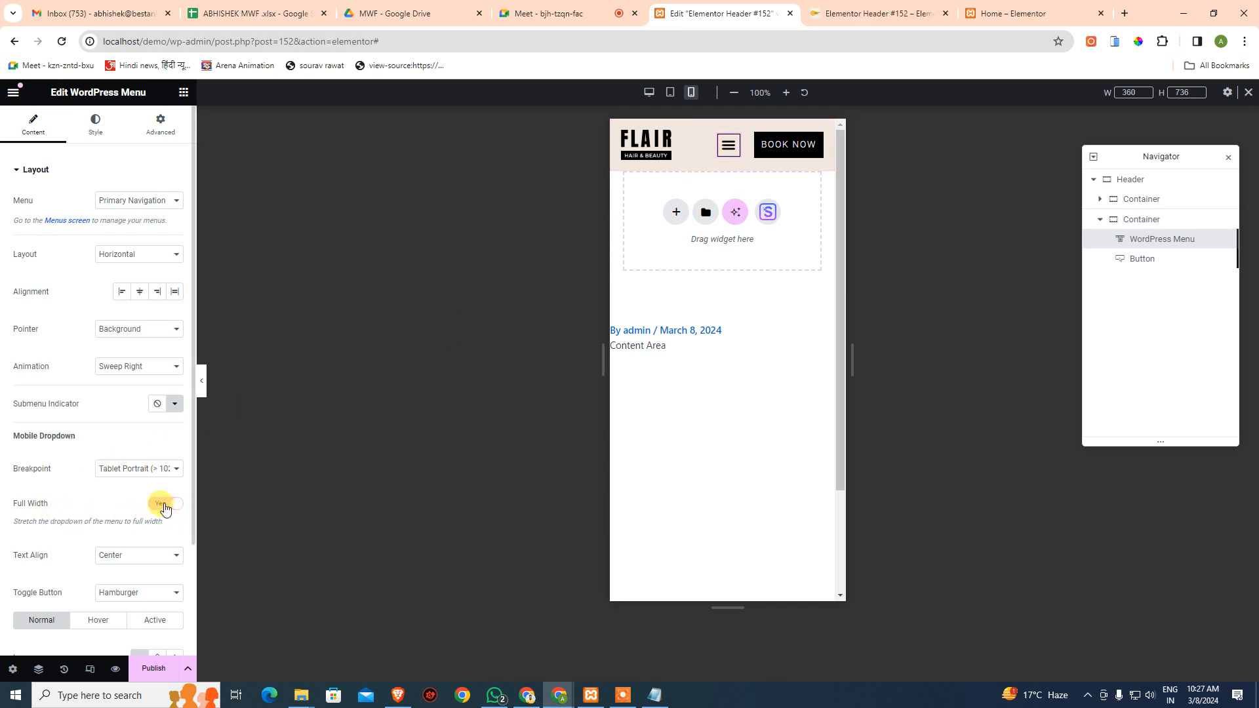
left_click(724, 156)
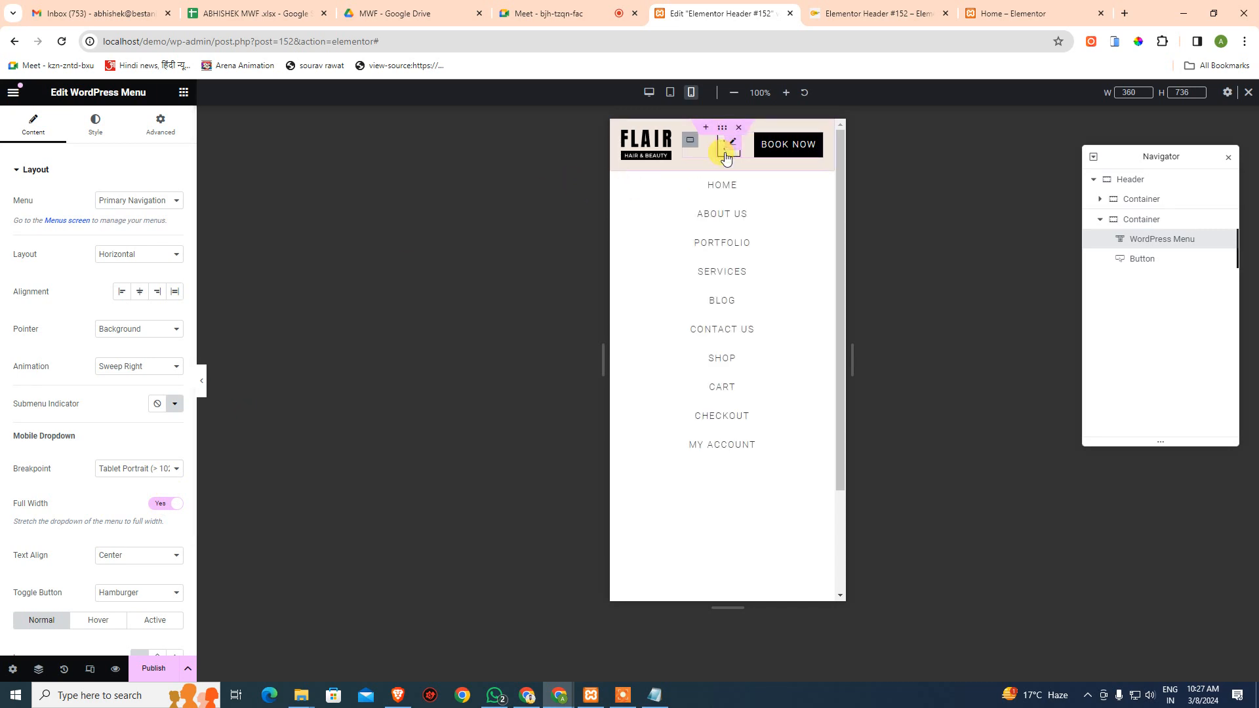
left_click(725, 155)
left_click(724, 155)
left_click(725, 155)
left_click(726, 157)
scroll(737, 394, "down", 2)
scroll(731, 355, "up", 2)
- Try Aside text alignment for the dropdown items, then set it back to Center
left_click(155, 557)
left_click(136, 569)
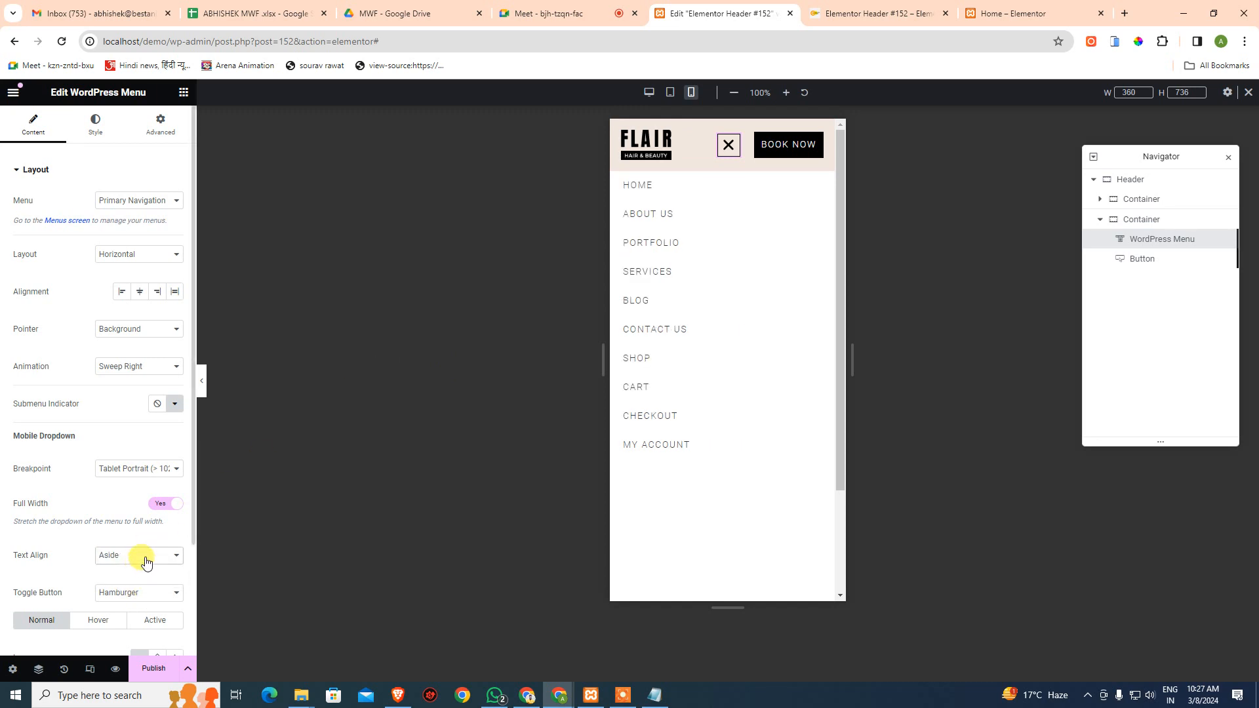
left_click(144, 556)
left_click(140, 578)
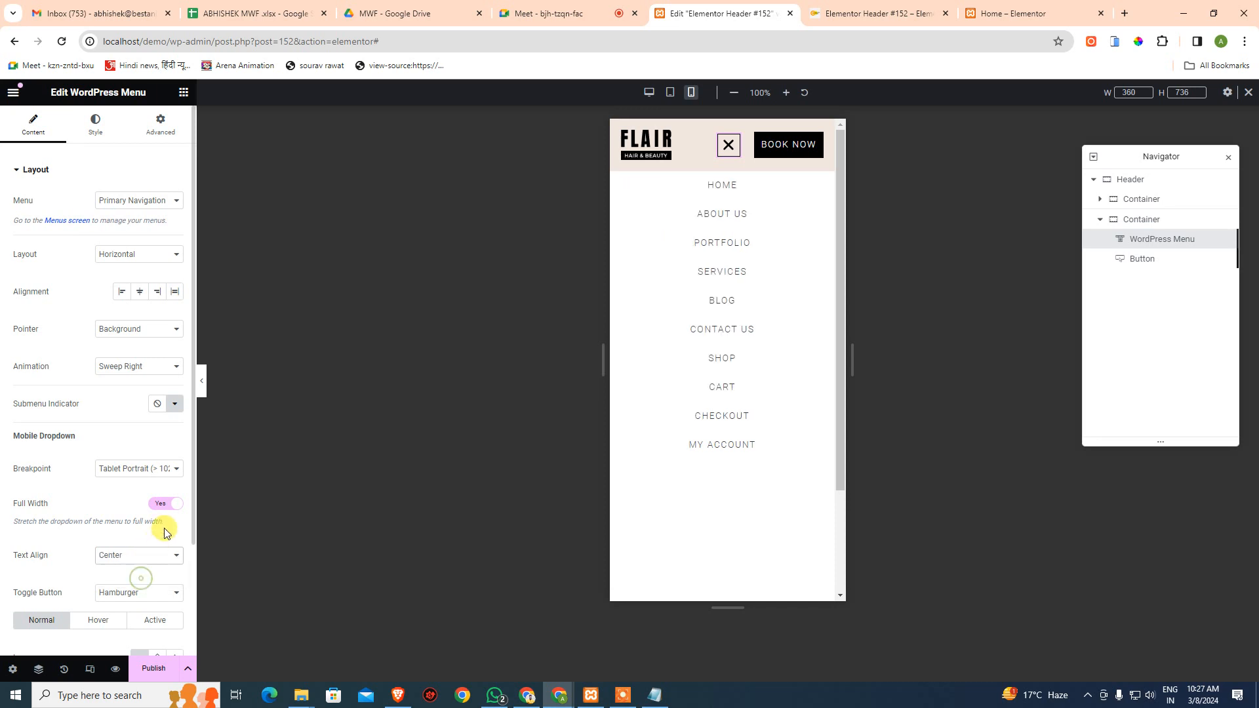
- Set the menu Breakpoint to Mobile Portrait (> 767px) and go back to the header preview tab
left_click(146, 471)
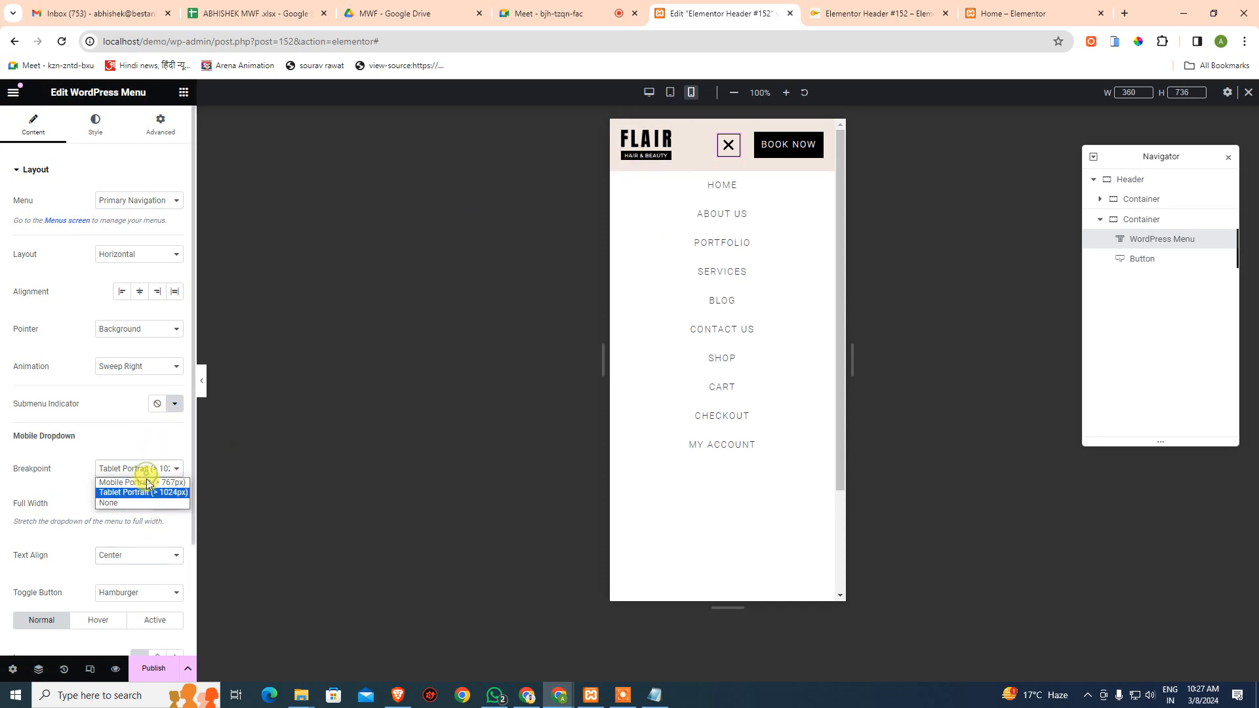
left_click(147, 483)
left_click(146, 470)
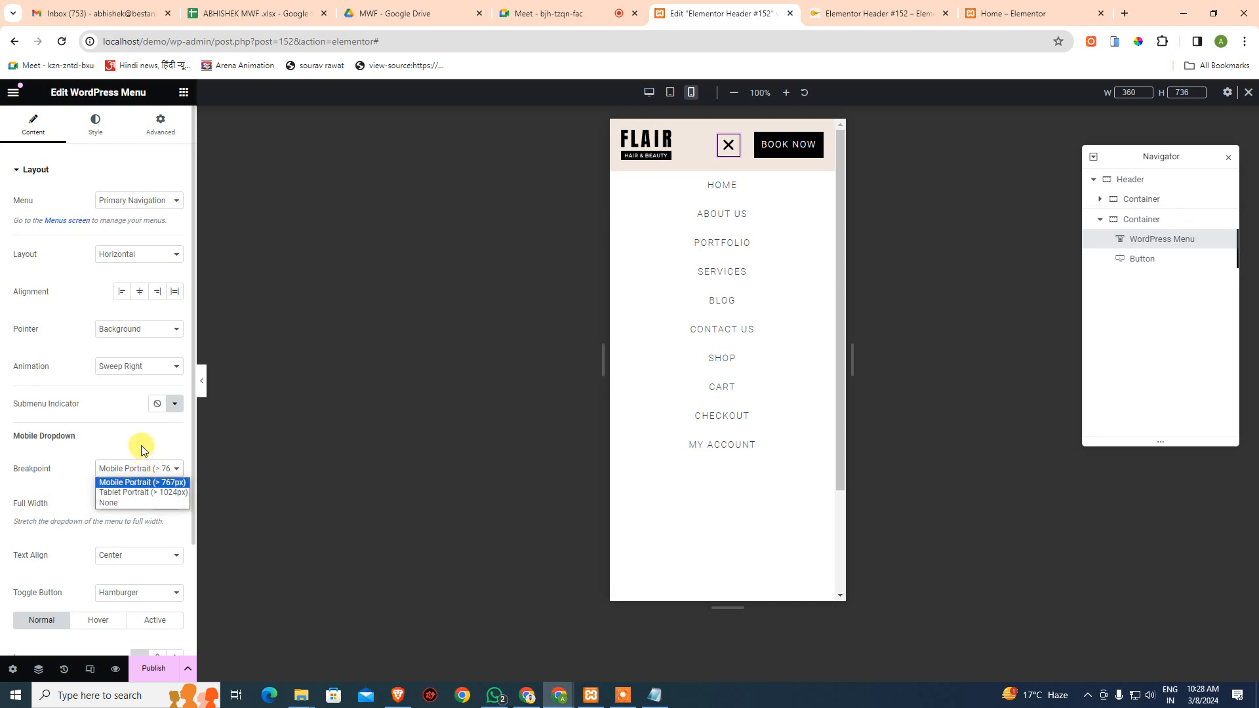
left_click(142, 448)
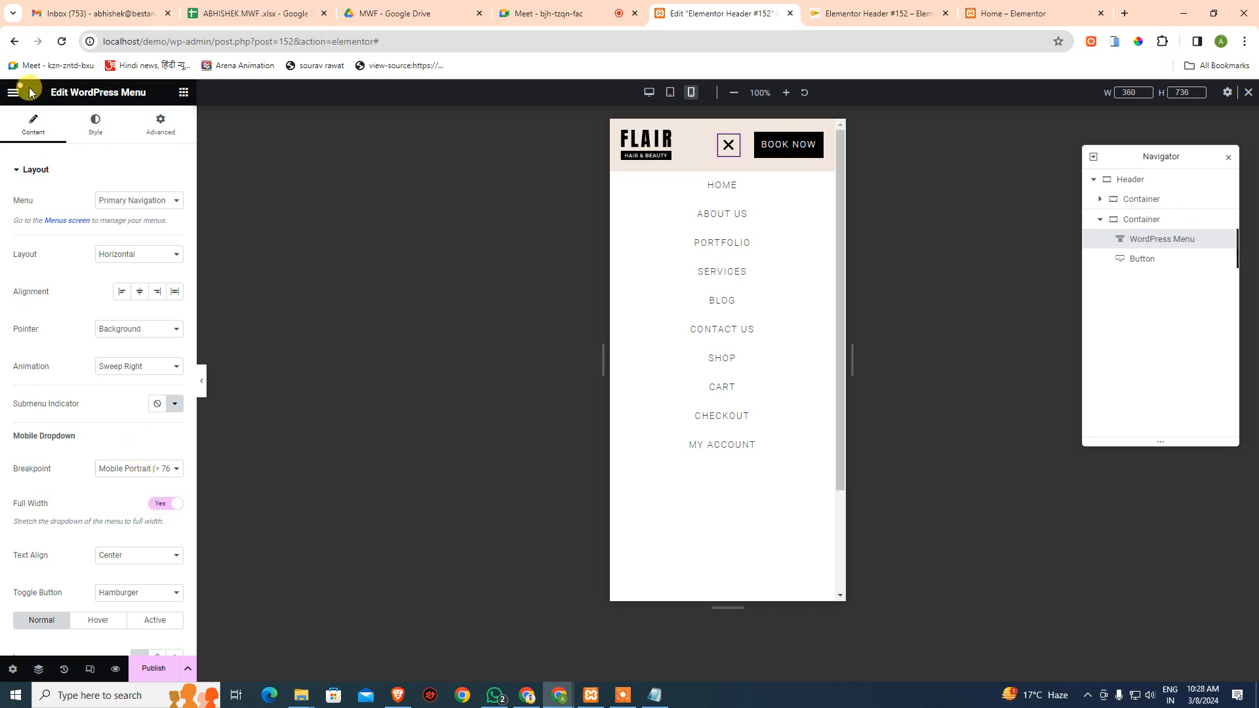
left_click(850, 10)
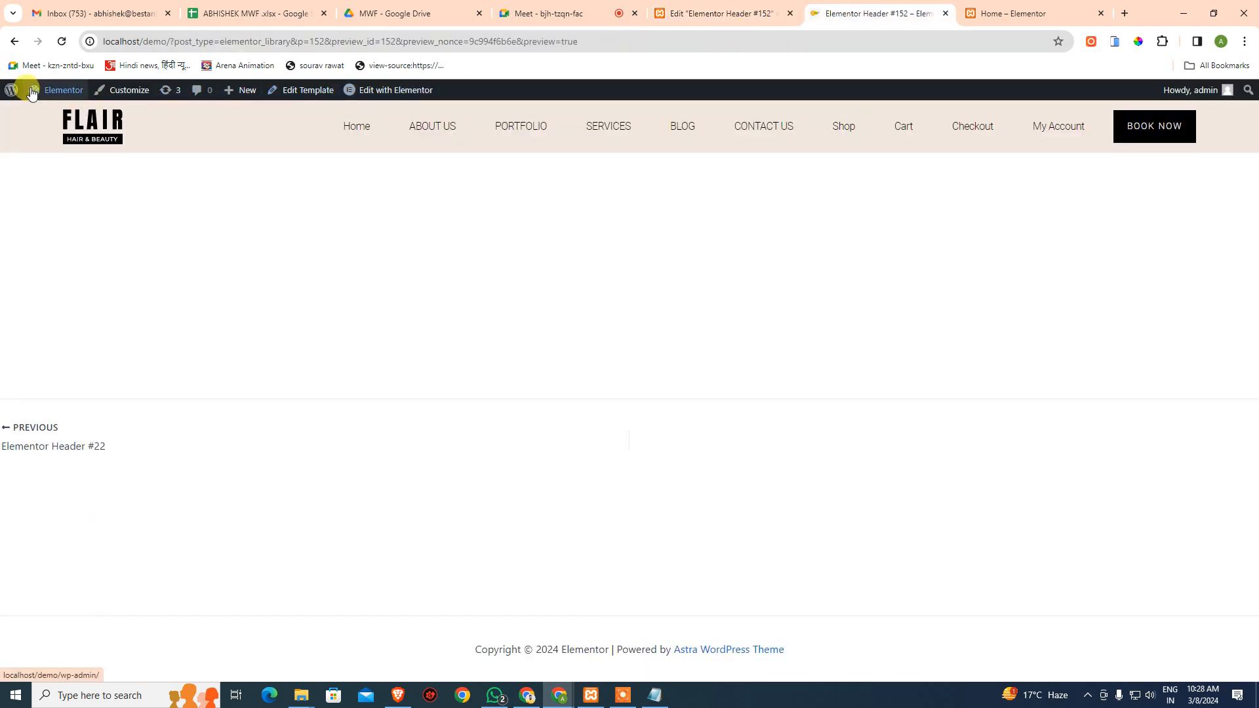
- Go to Dashboard > Templates > Theme Builder > Header and edit Elementor Header #22
mouse_move(29, 90)
left_click(39, 114)
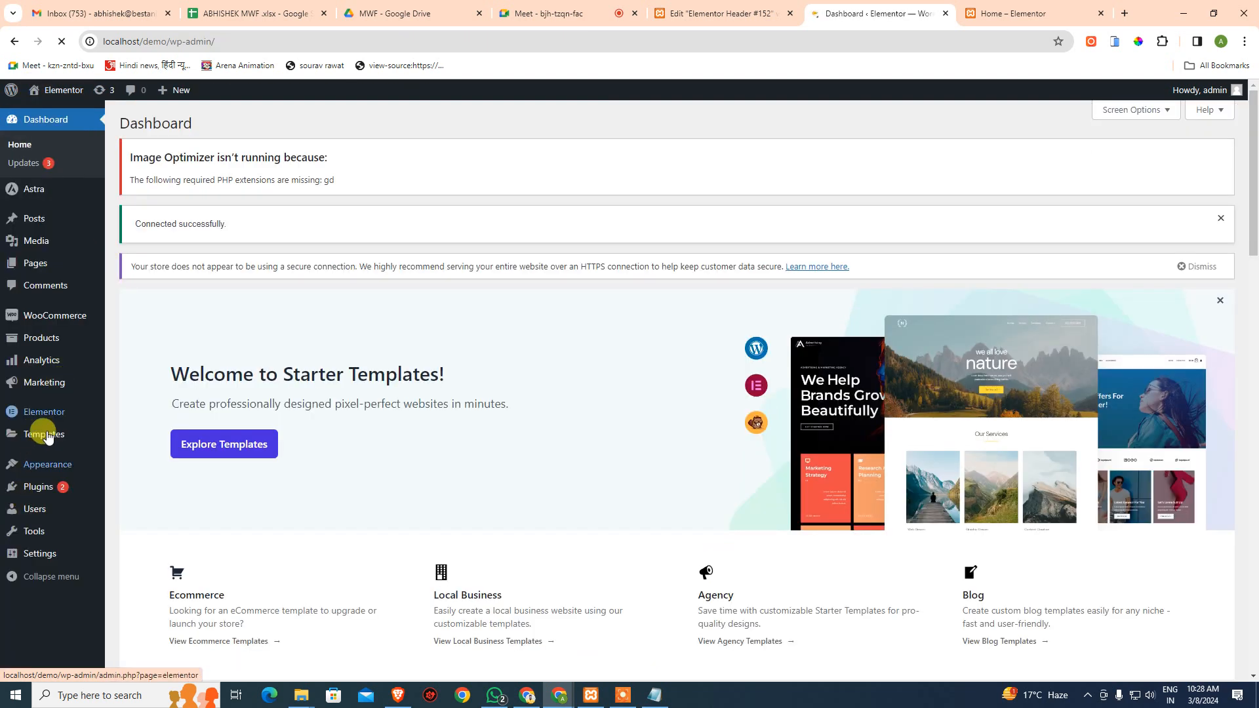
mouse_move(39, 433)
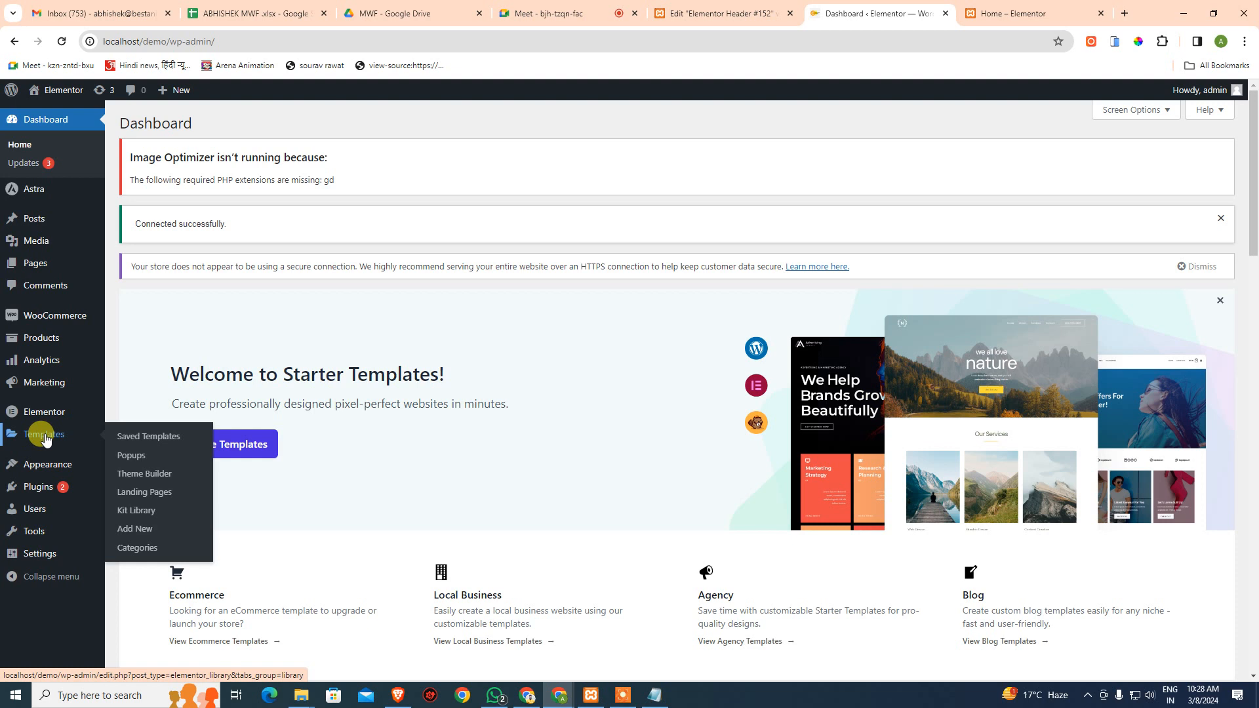
left_click(160, 474)
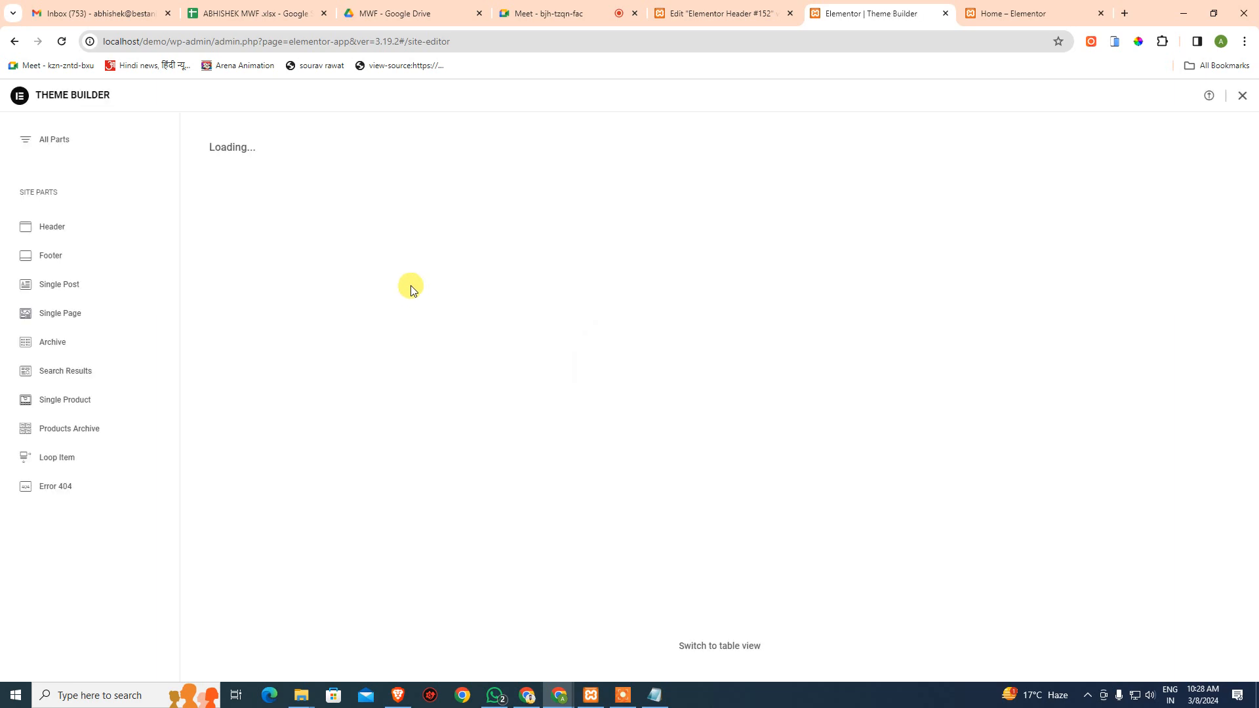
left_click(54, 233)
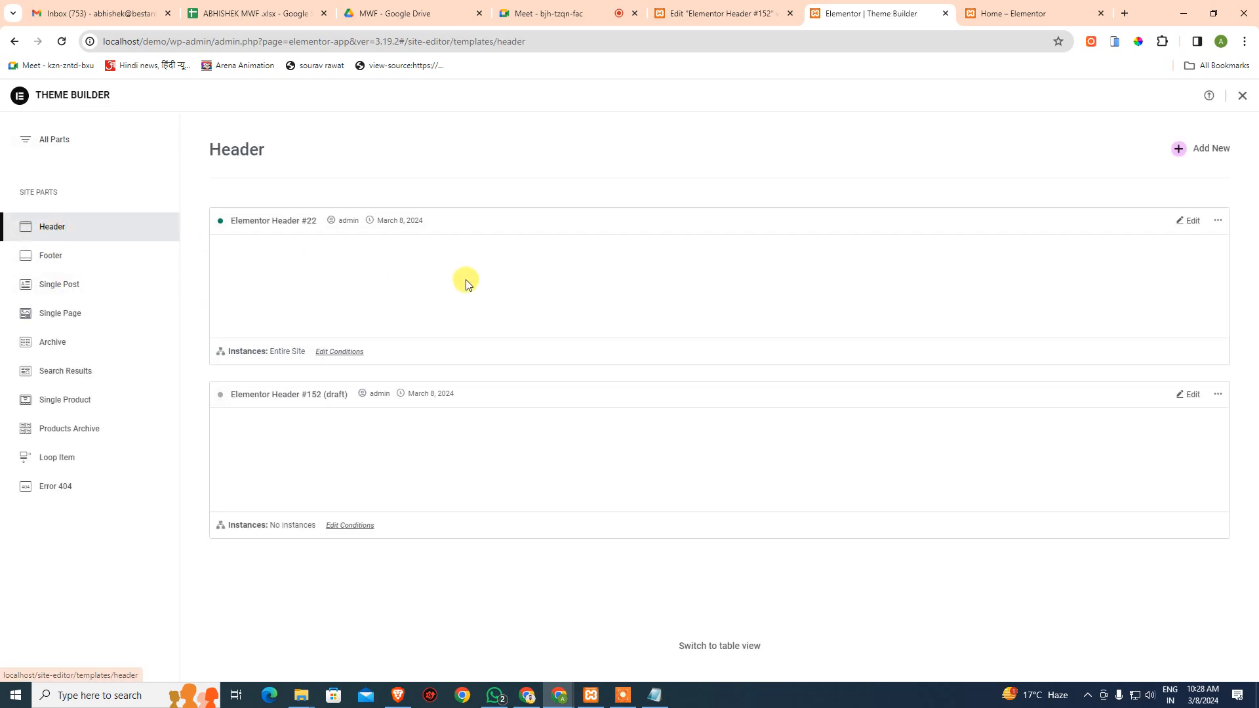
left_click(1188, 224)
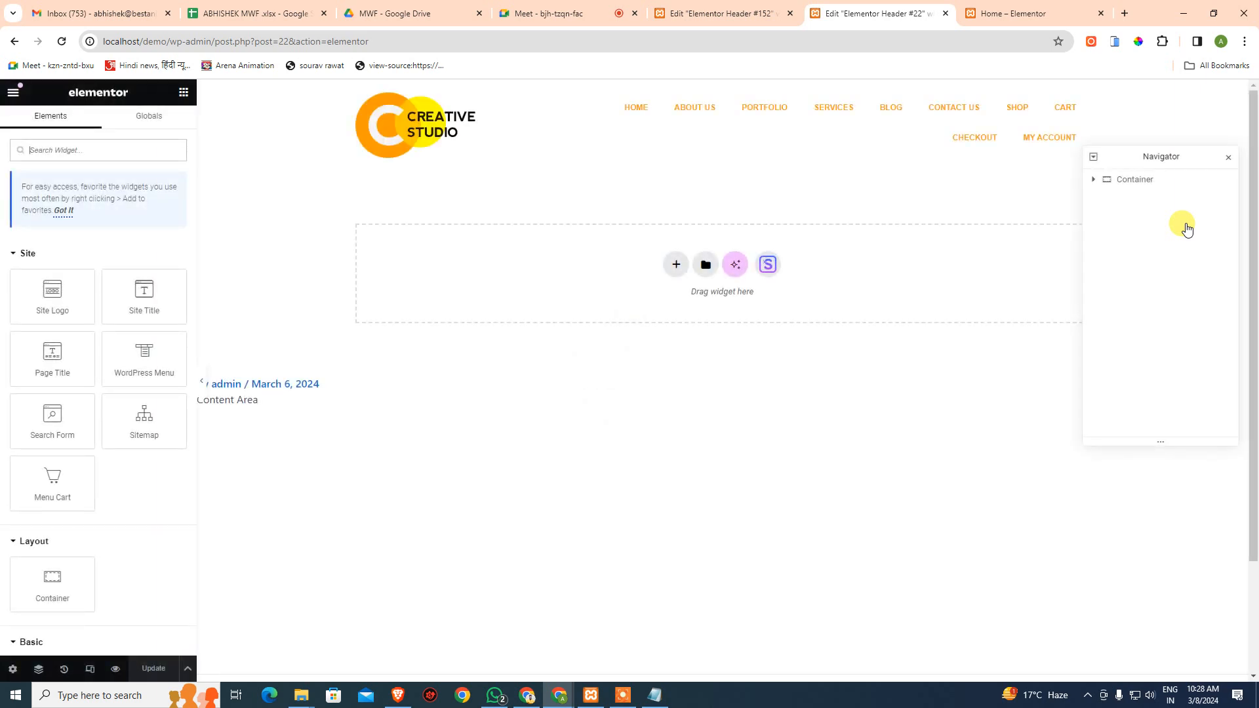
- In mobile view, make the menu dropdown Full Width with centred items and check it in the preview
left_click(91, 669)
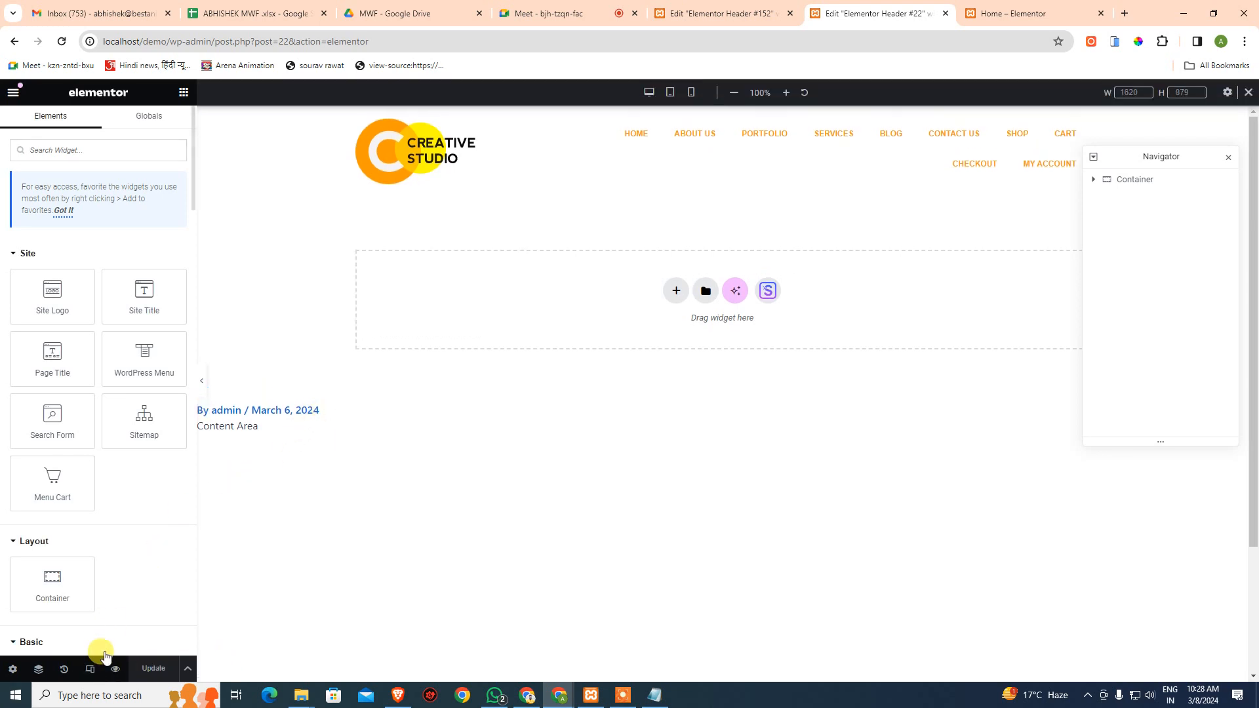
left_click(691, 94)
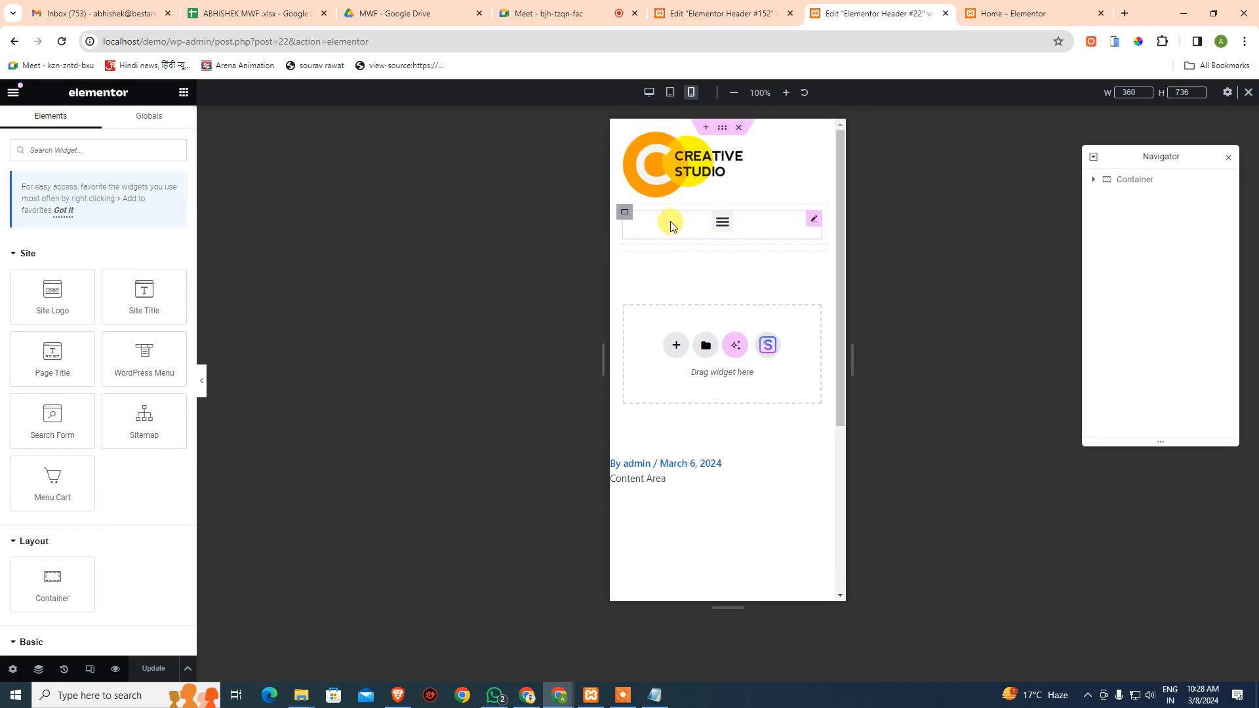
left_click(818, 226)
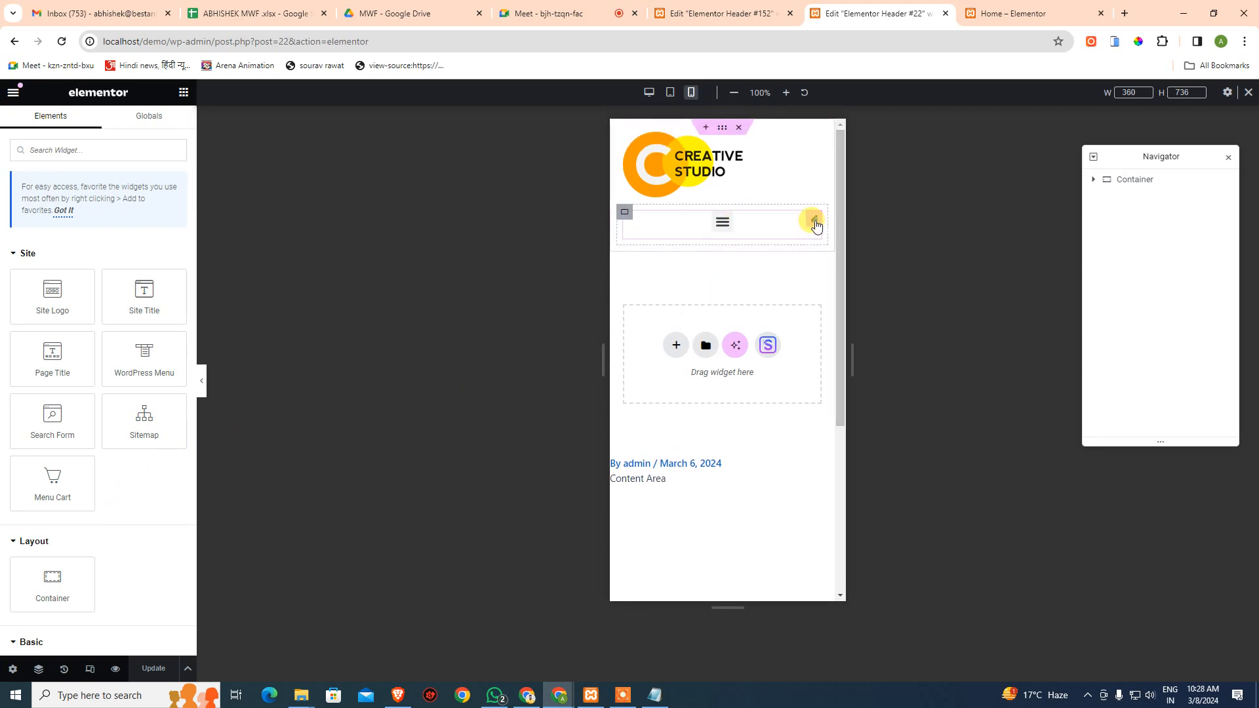
left_click(169, 468)
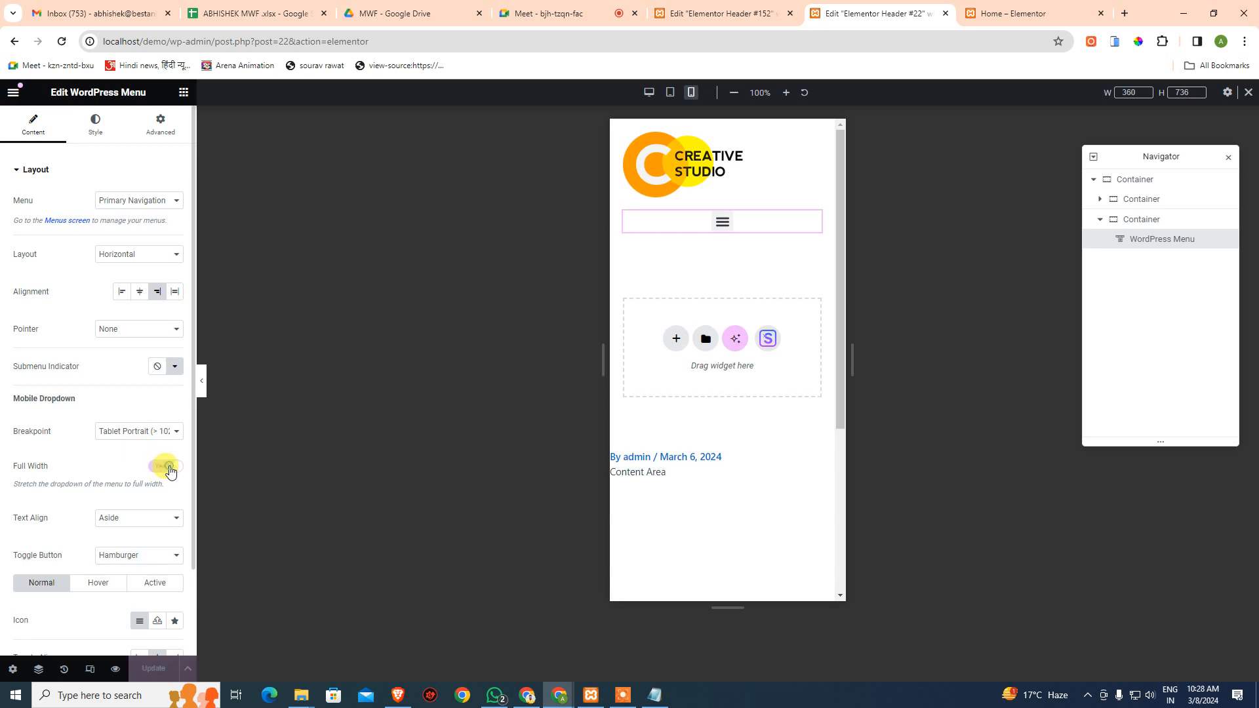
left_click(145, 519)
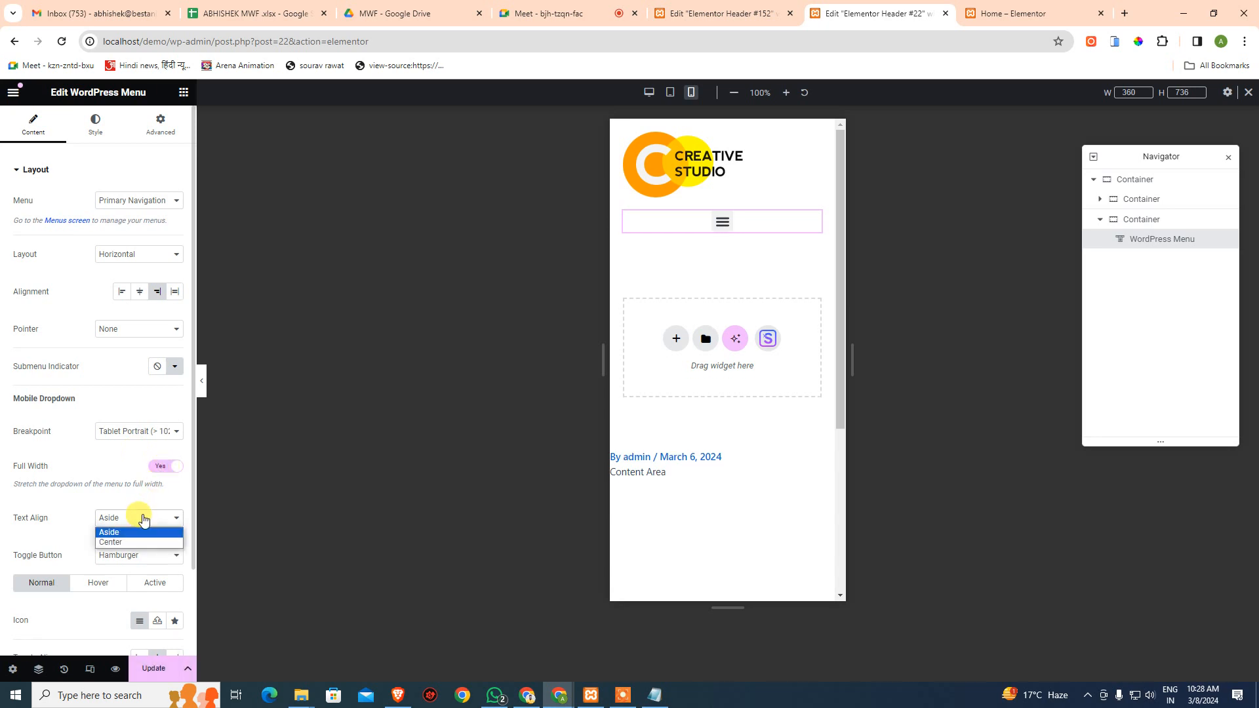
left_click(137, 542)
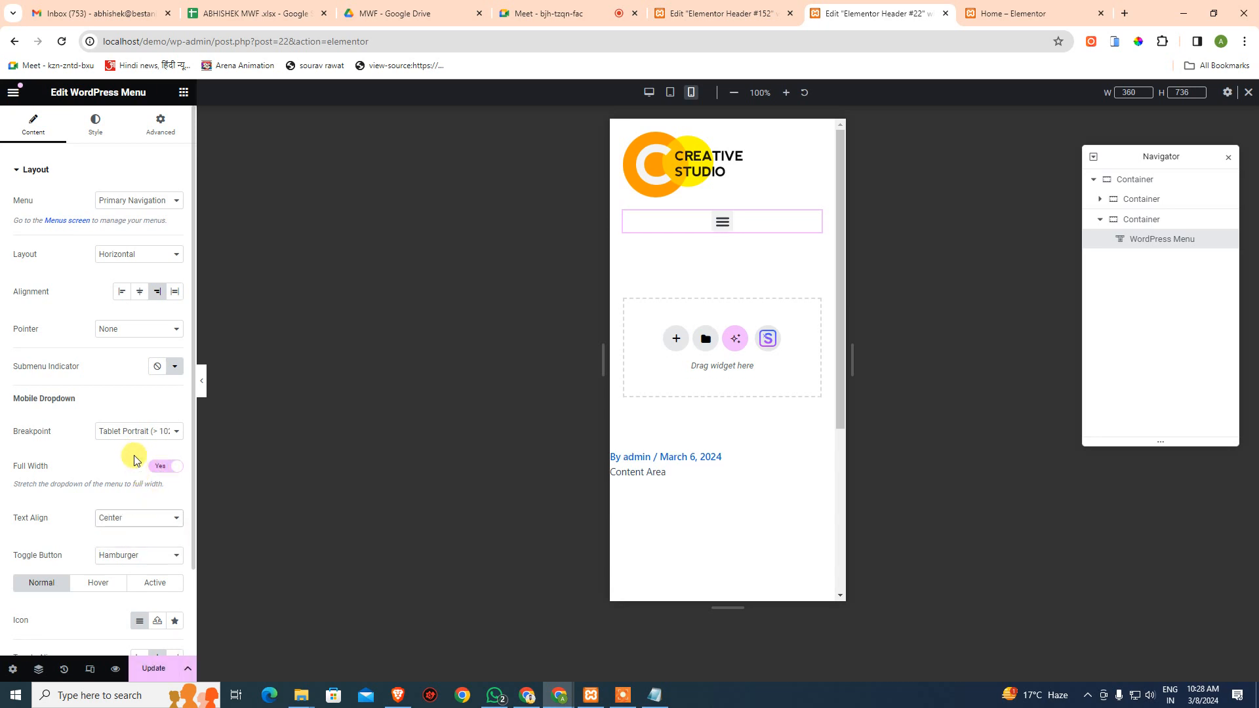
left_click(729, 224)
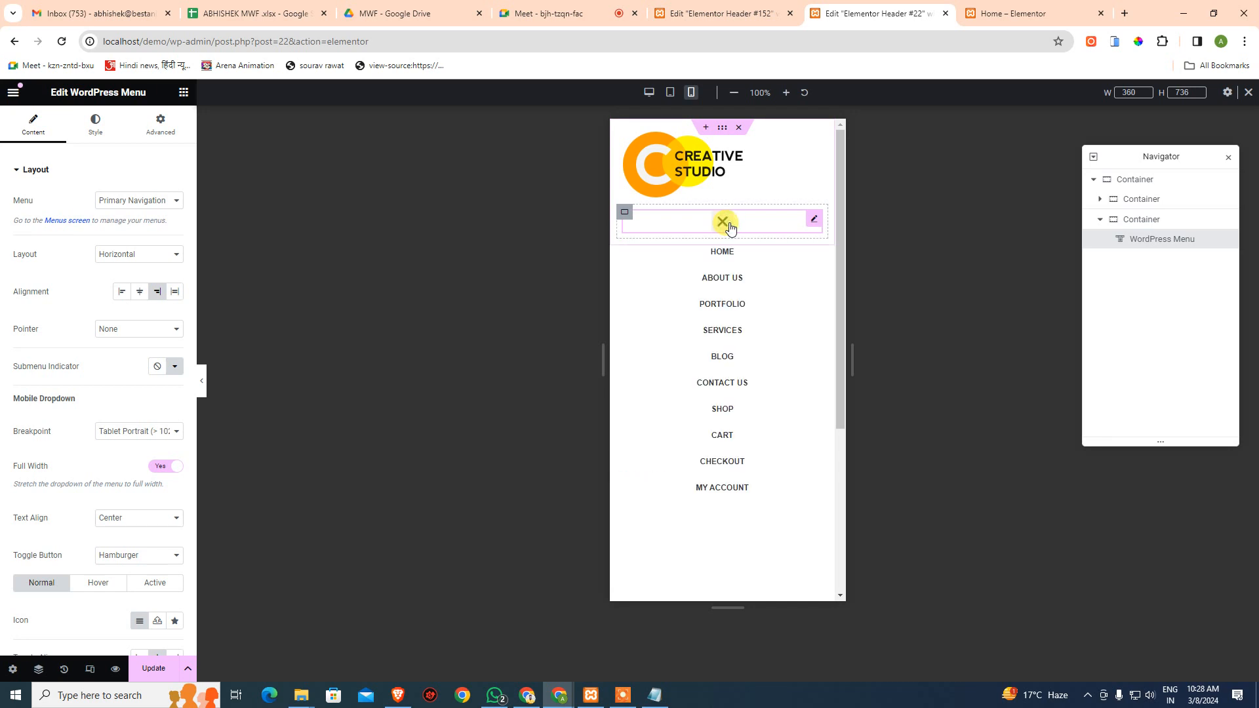
left_click(731, 228)
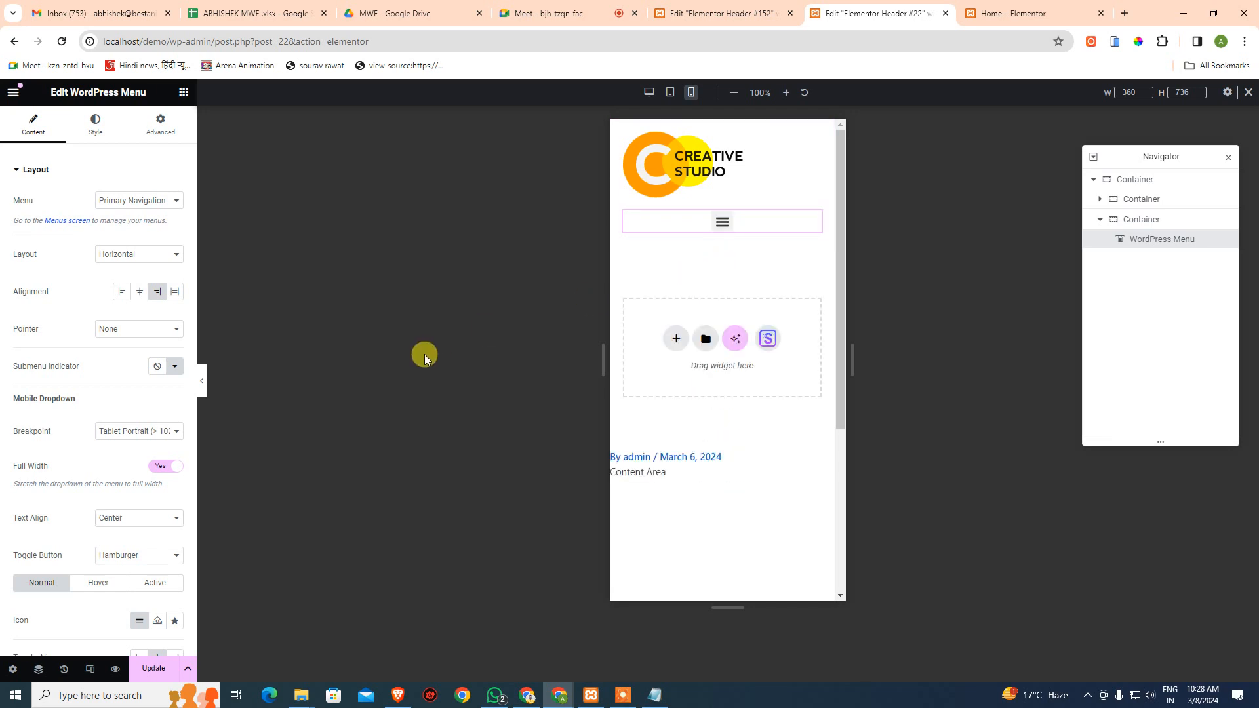
- Set the menu Breakpoint to Mobile Portrait, then preview at tablet size and stay in the editor
left_click(163, 432)
left_click(158, 446)
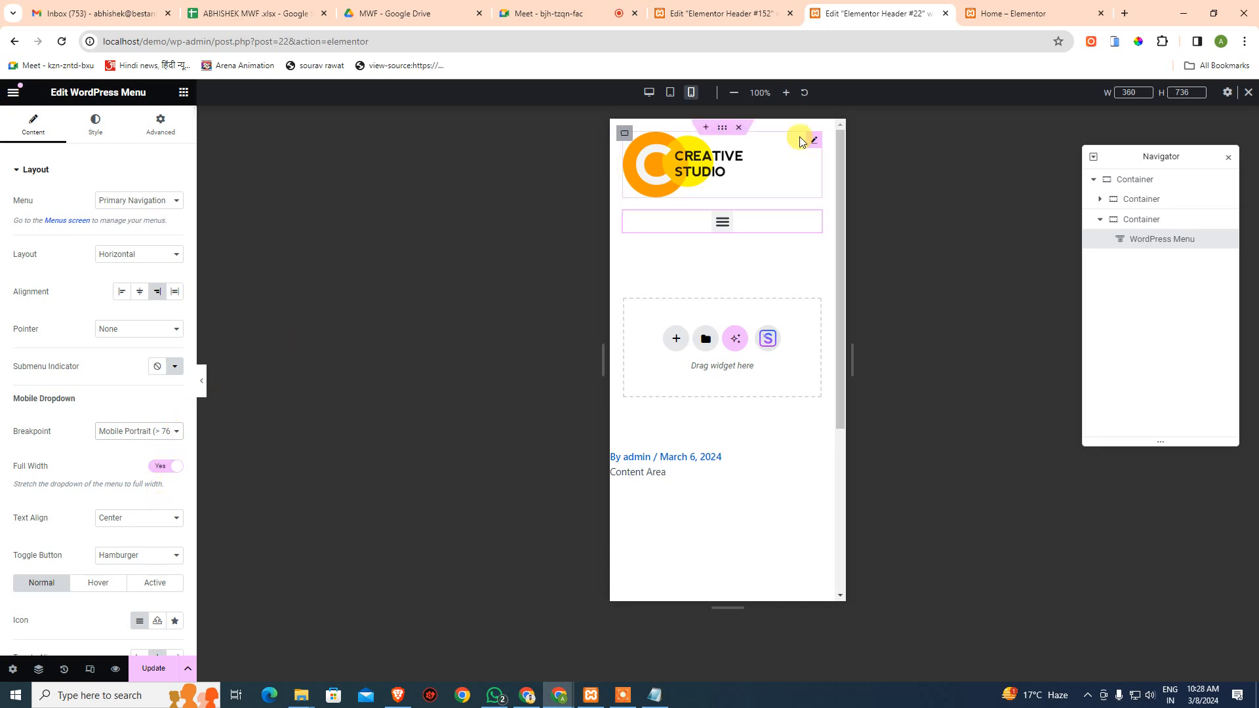
left_click(669, 93)
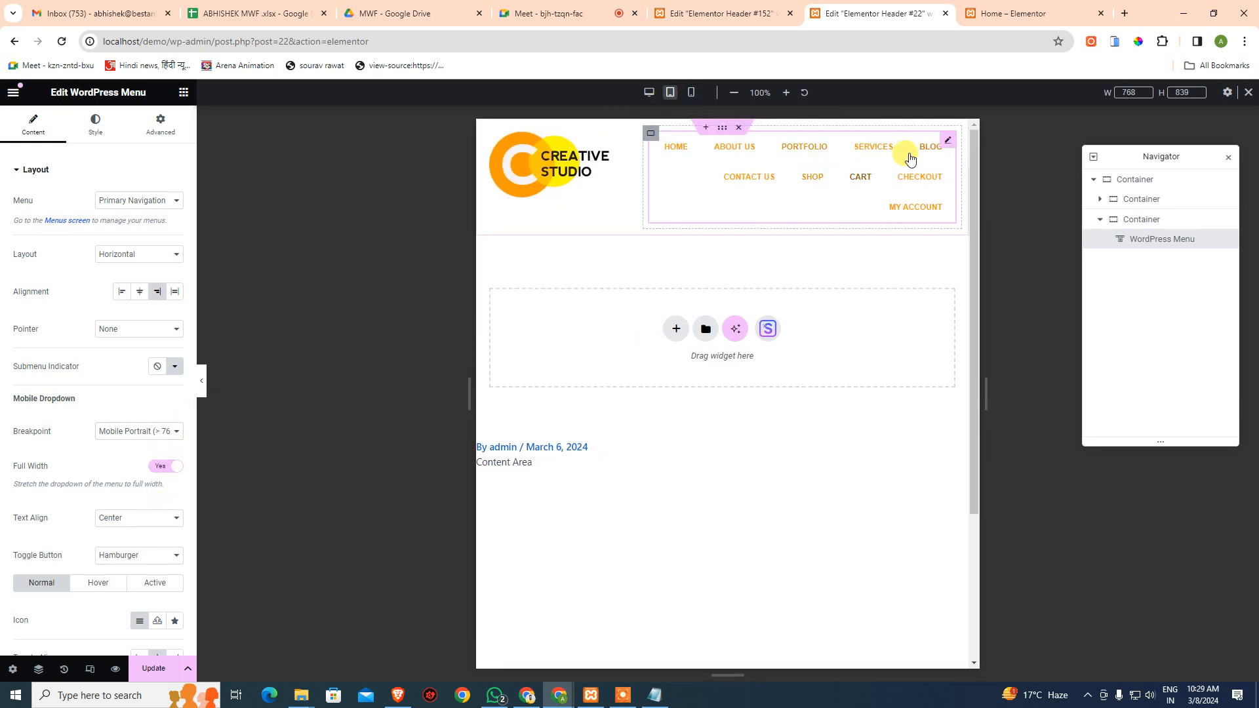
left_click(873, 148)
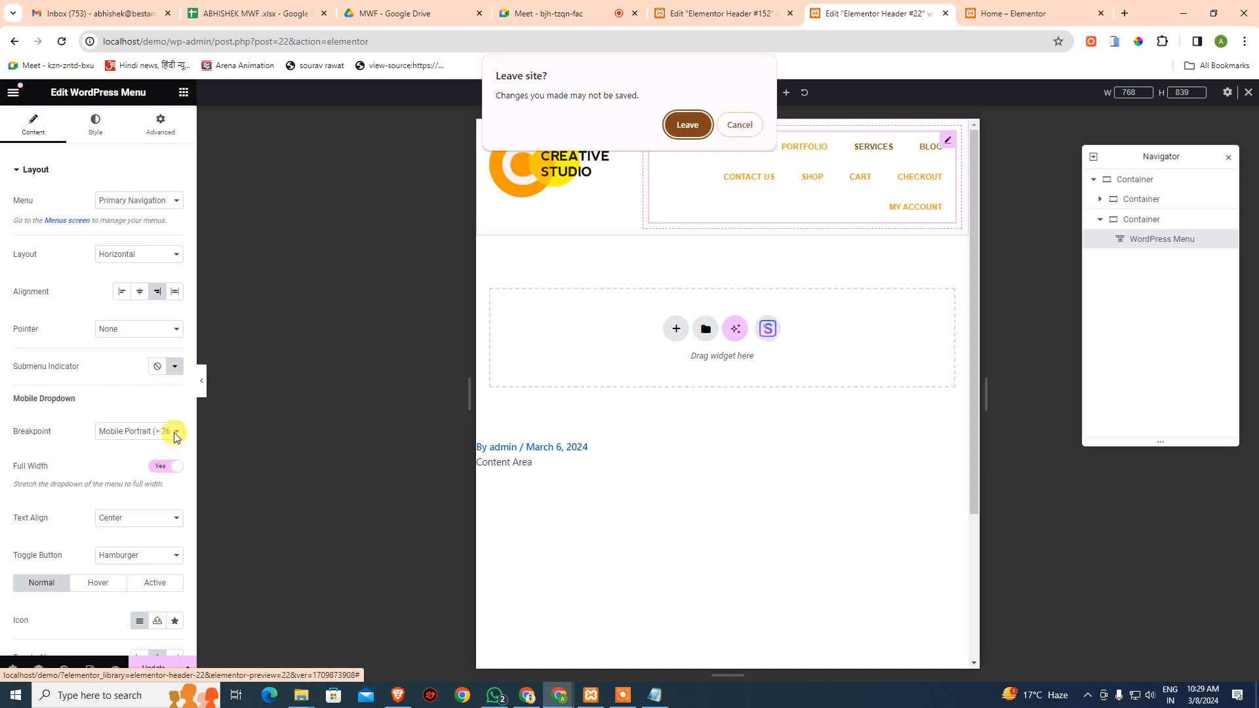
left_click(745, 128)
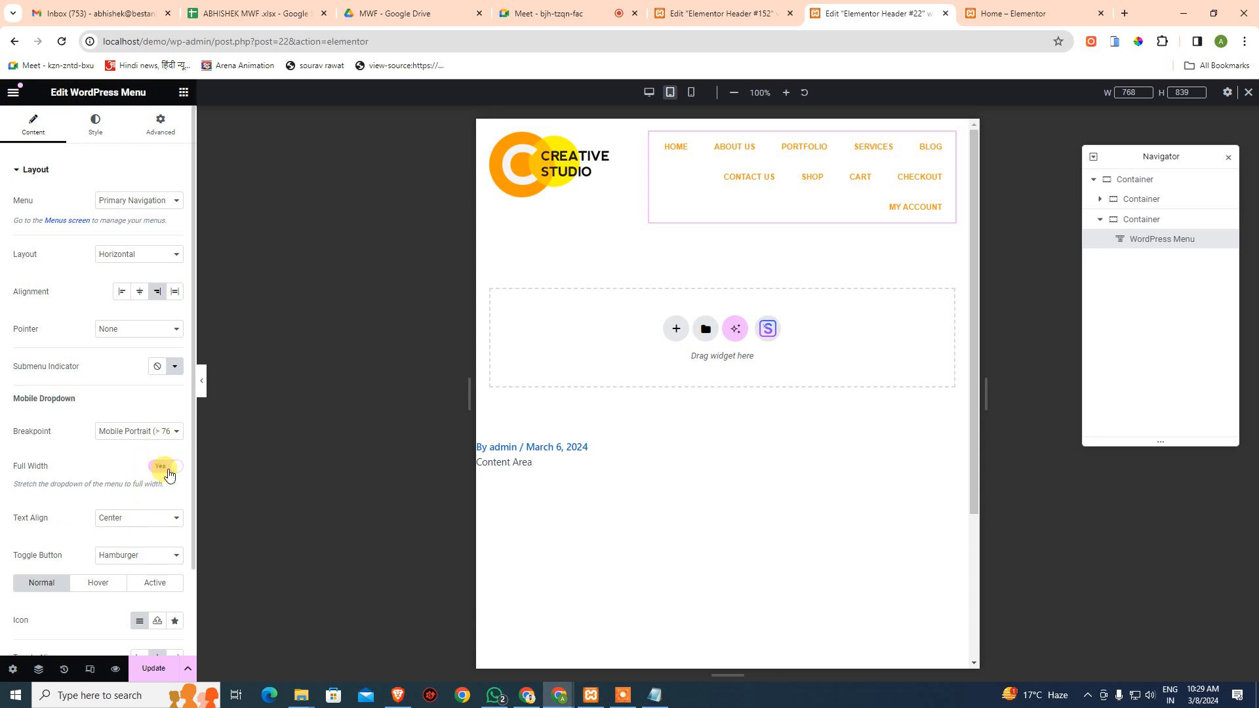
- Try the Tablet Portrait breakpoint, align the hamburger toggle right, and restore Mobile Portrait in mobile view
left_click(145, 440)
left_click(135, 450)
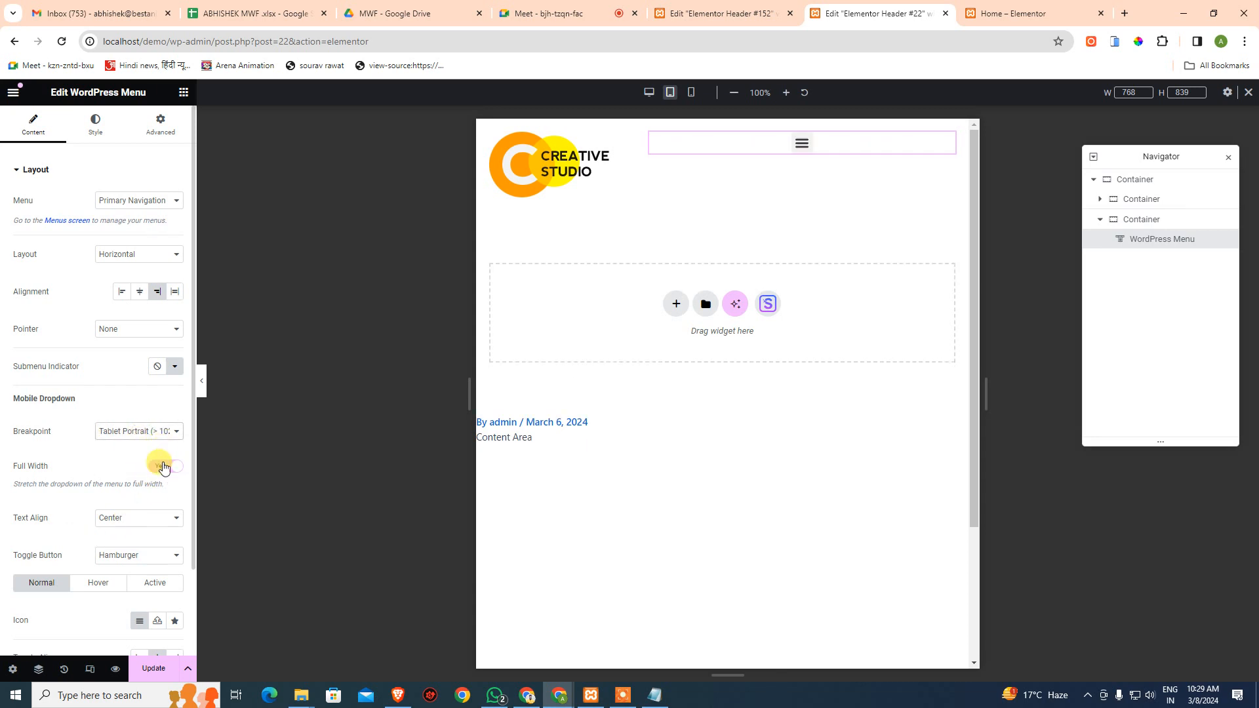
left_click(804, 144)
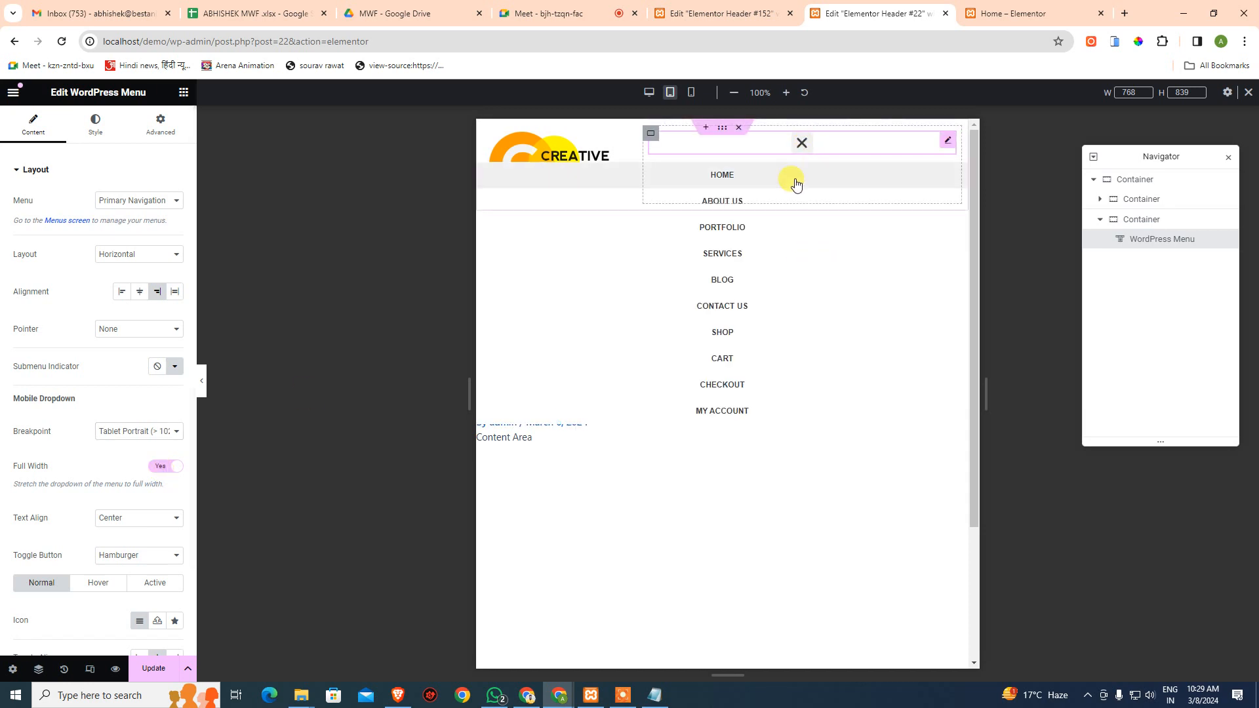
left_click(805, 147)
scroll(157, 473, "down", 2)
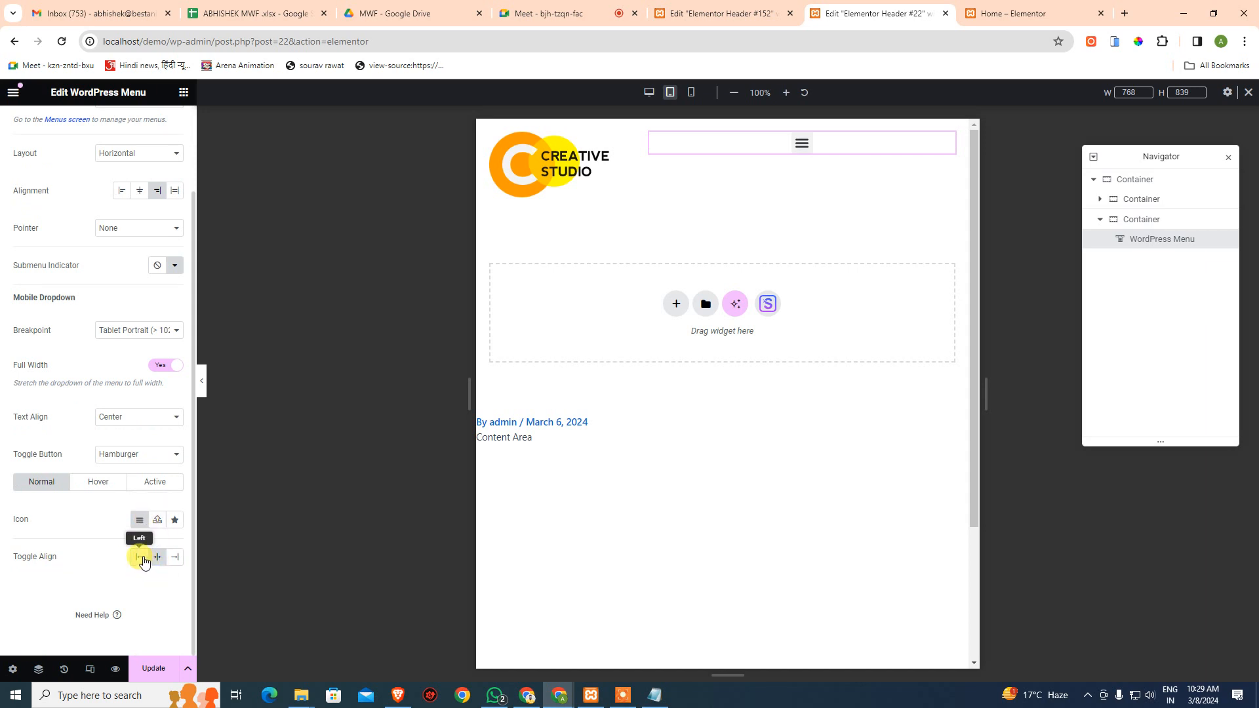
left_click(174, 558)
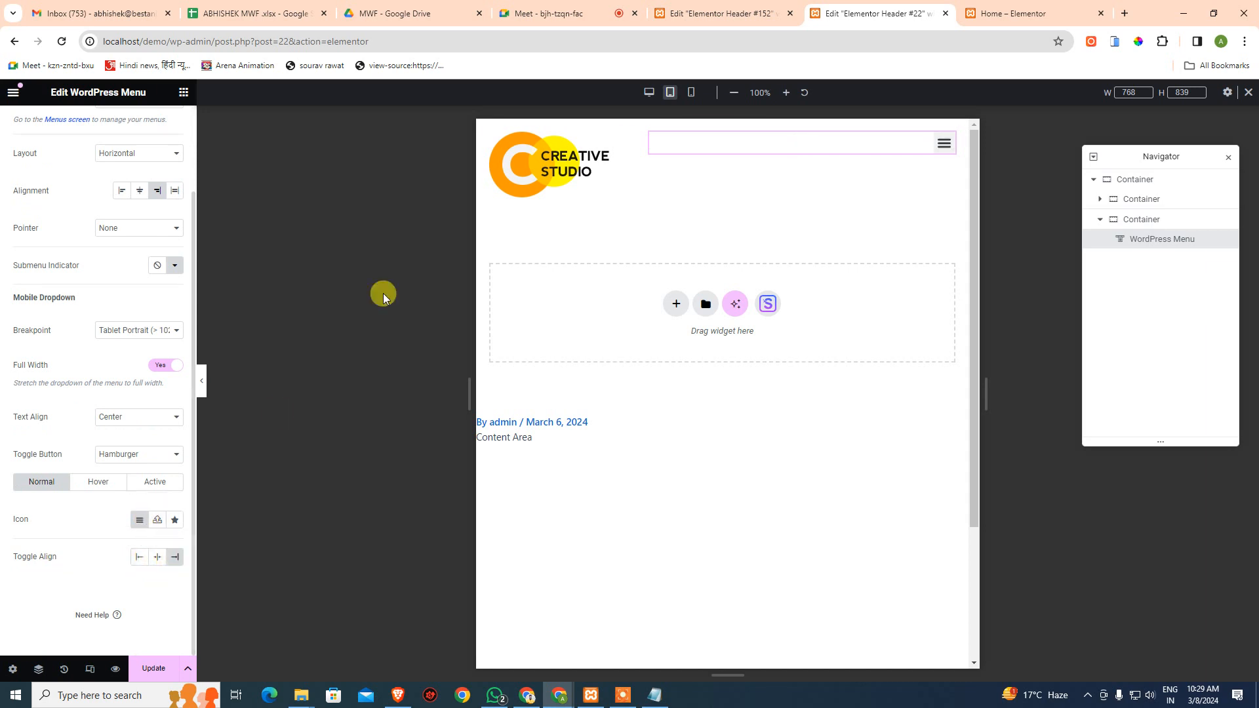
left_click(690, 94)
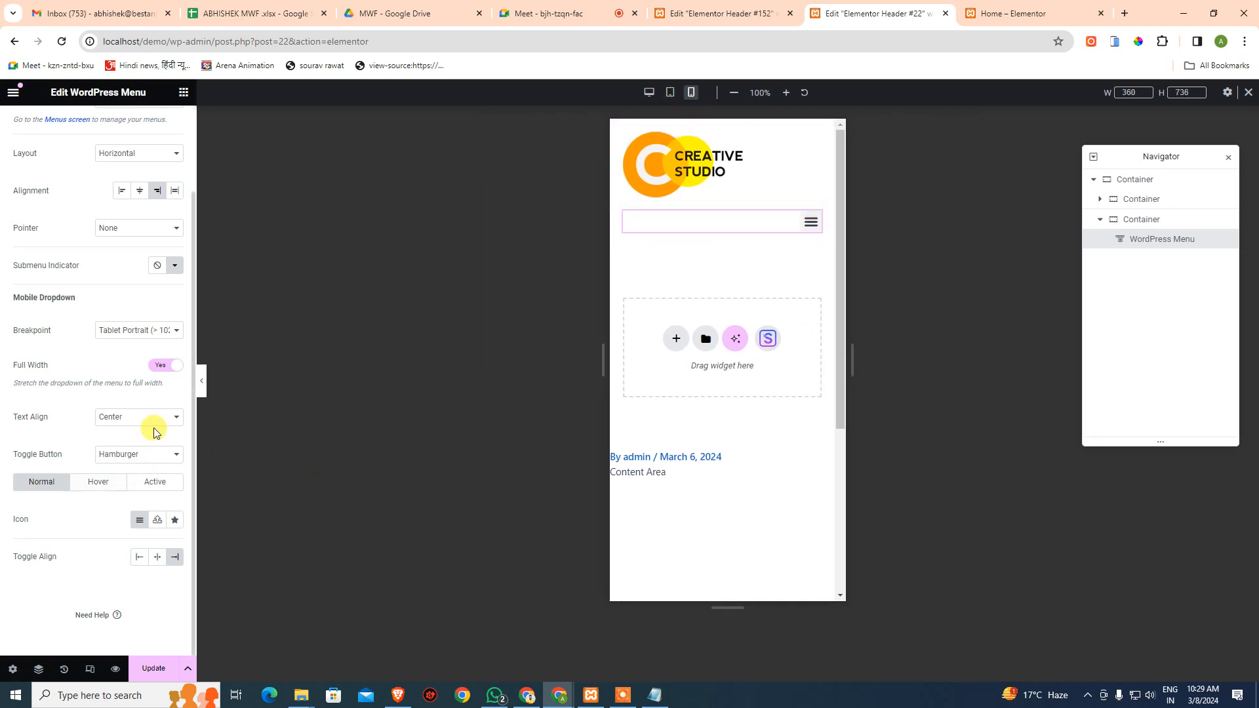
left_click(133, 330)
left_click(133, 345)
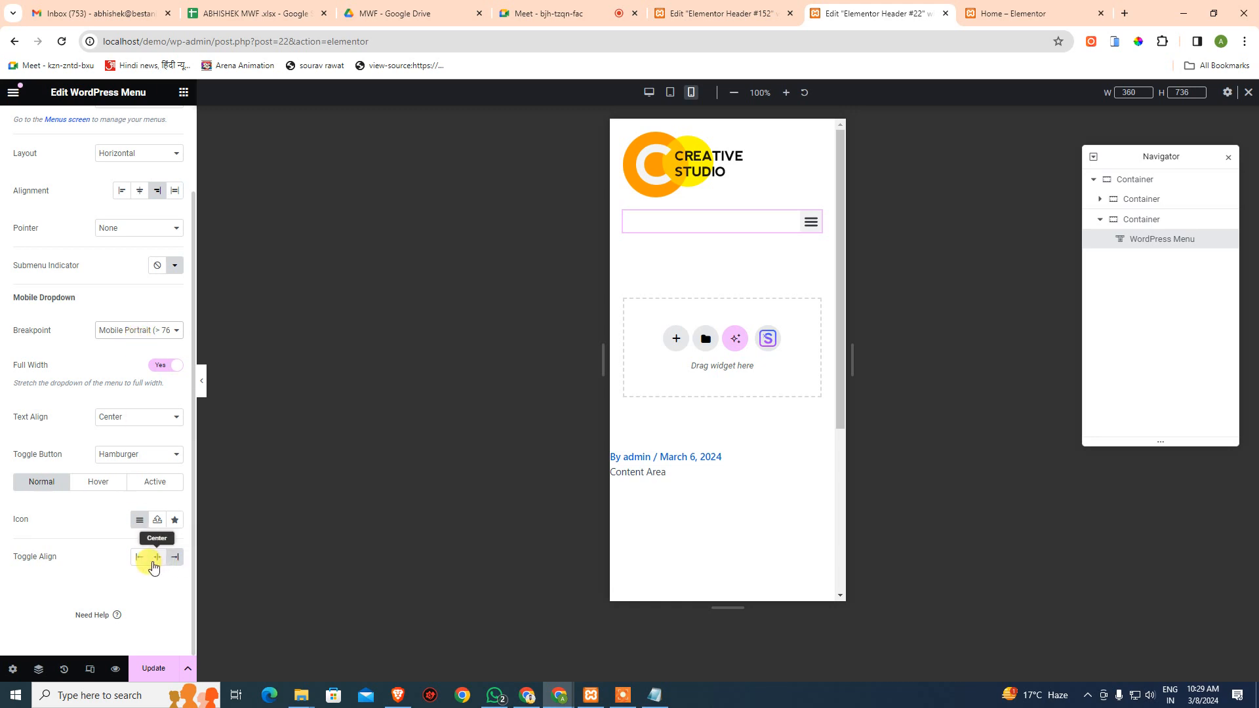
left_click(719, 5)
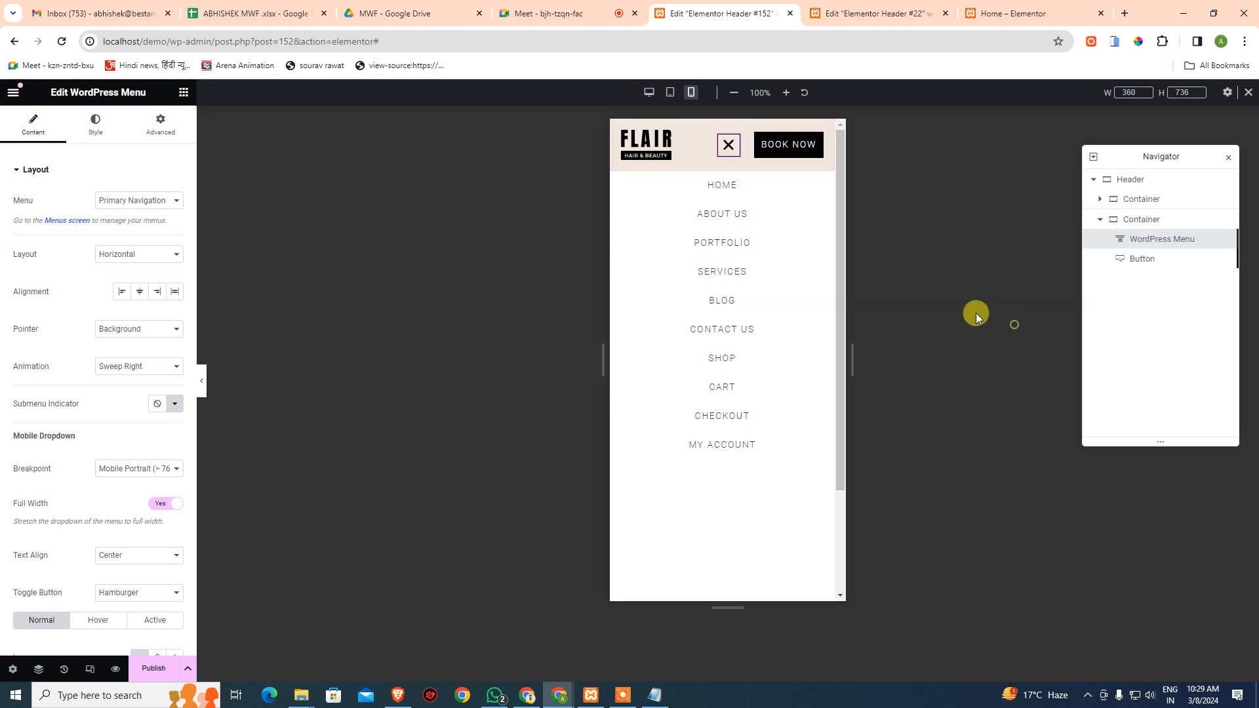
left_click(725, 160)
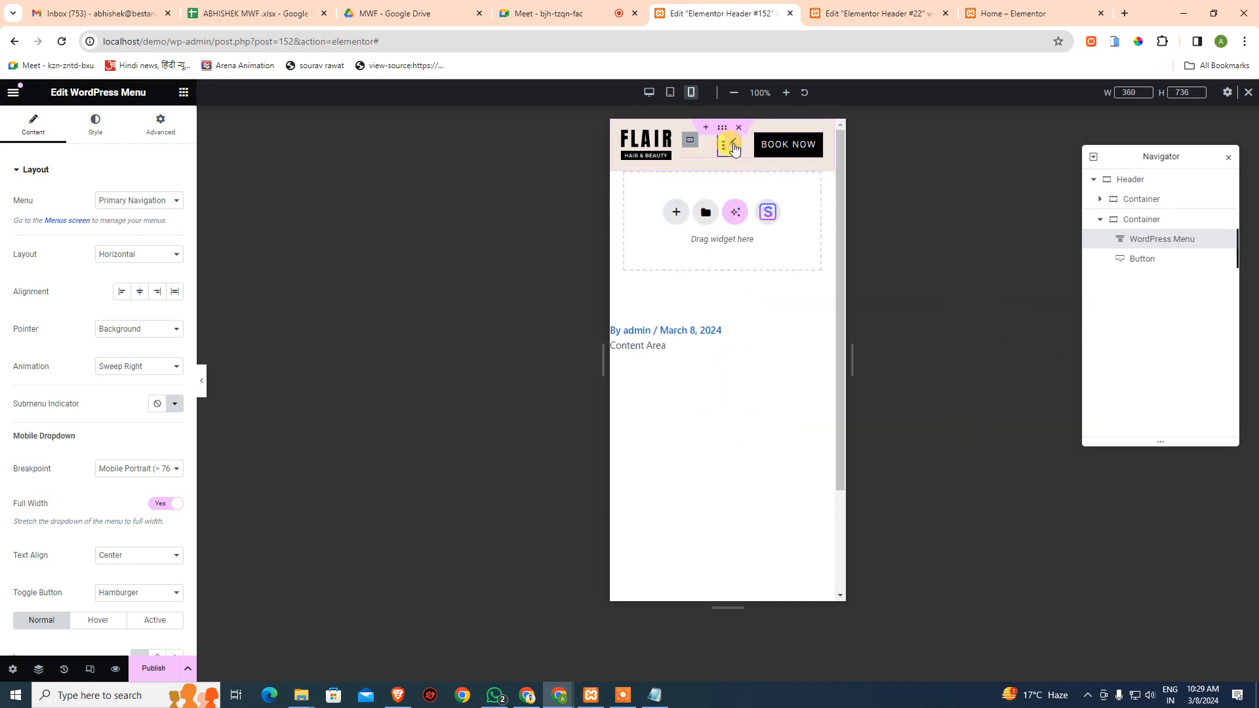
scroll(54, 523, "down", 3)
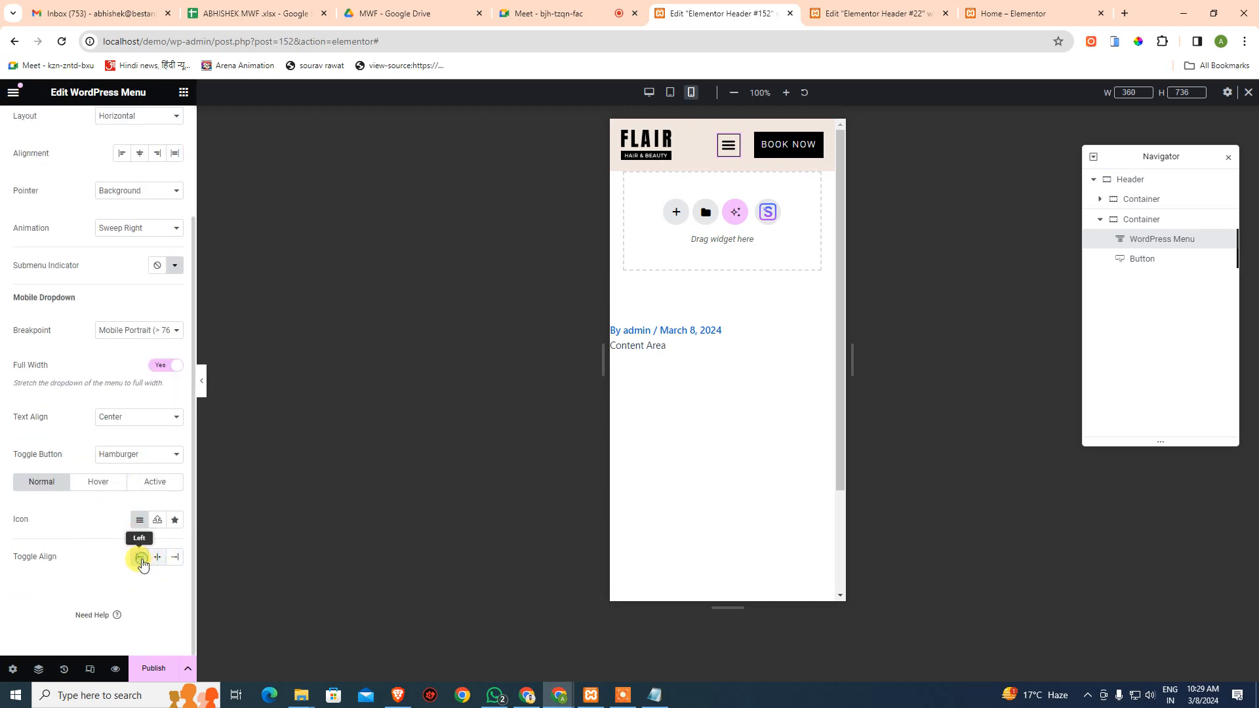
scroll(101, 537, "up", 3)
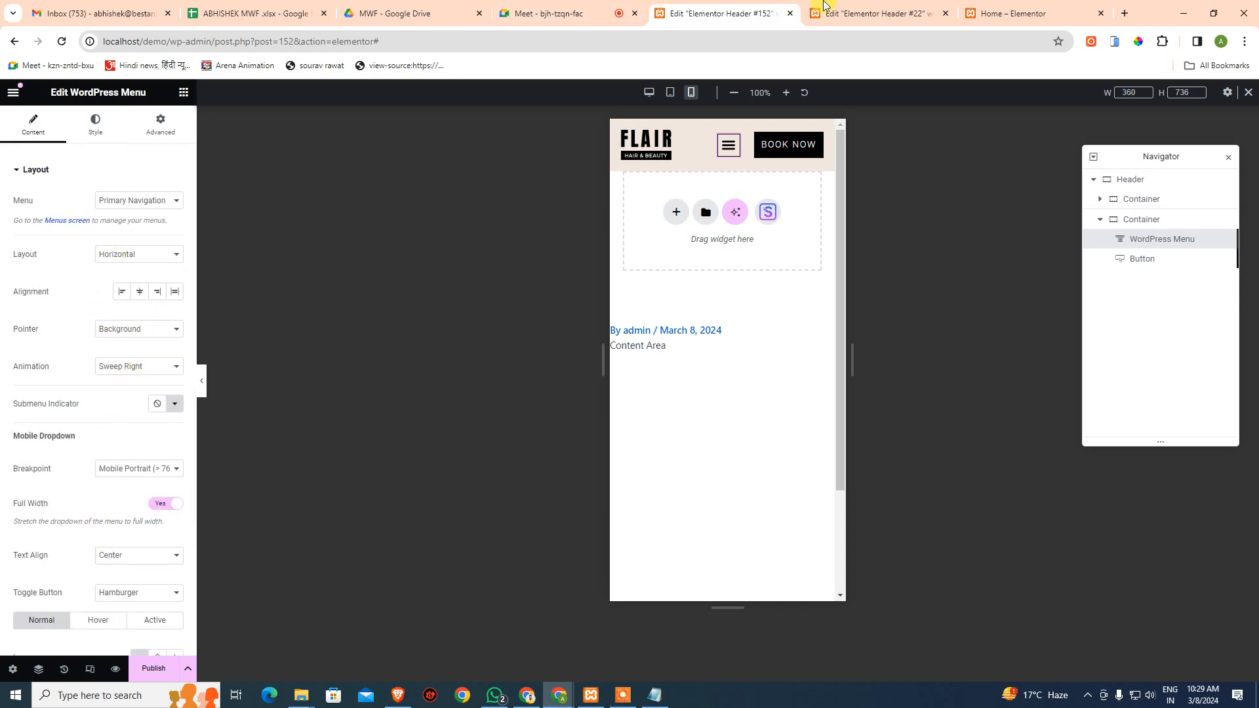
left_click(853, 12)
scroll(69, 328, "up", 2)
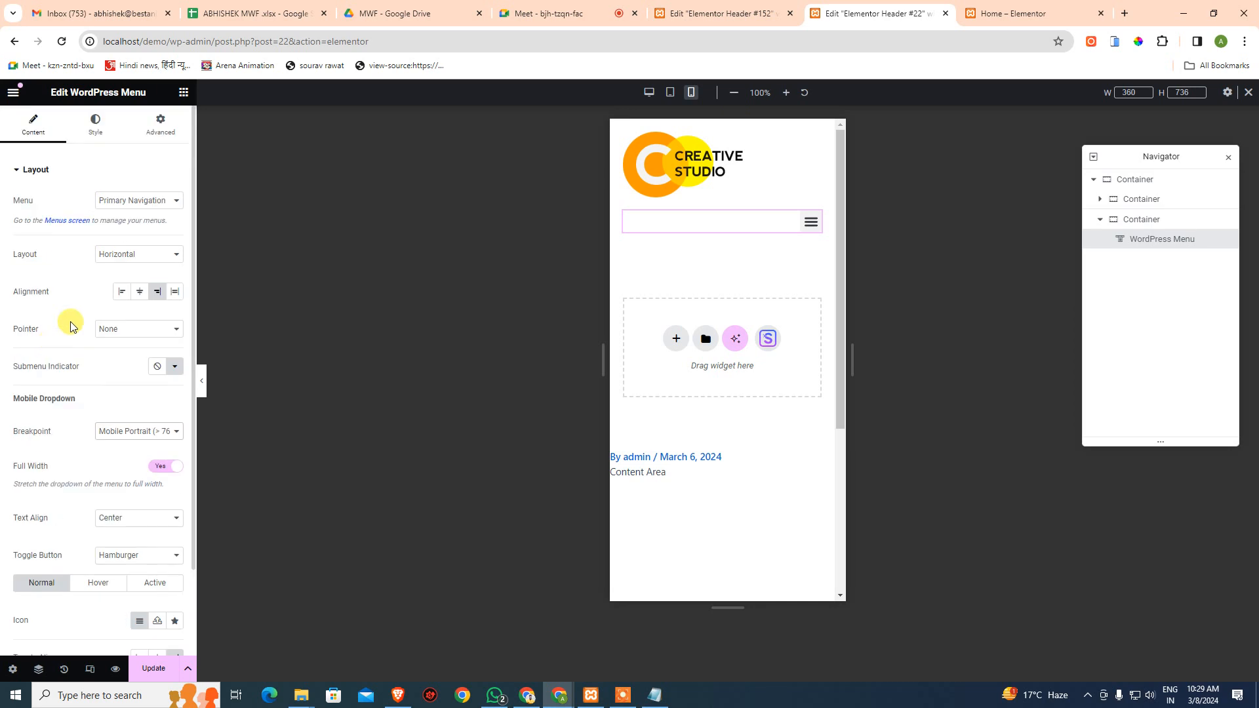
left_click(677, 13)
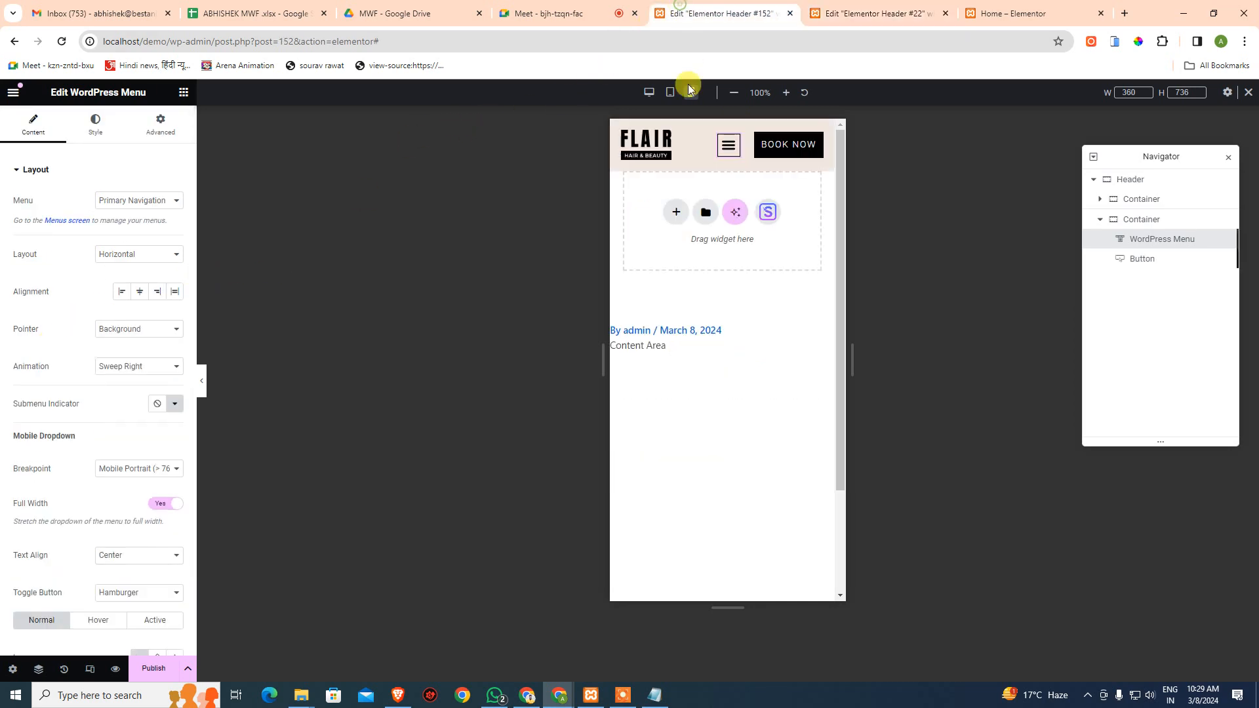
left_click(1153, 222)
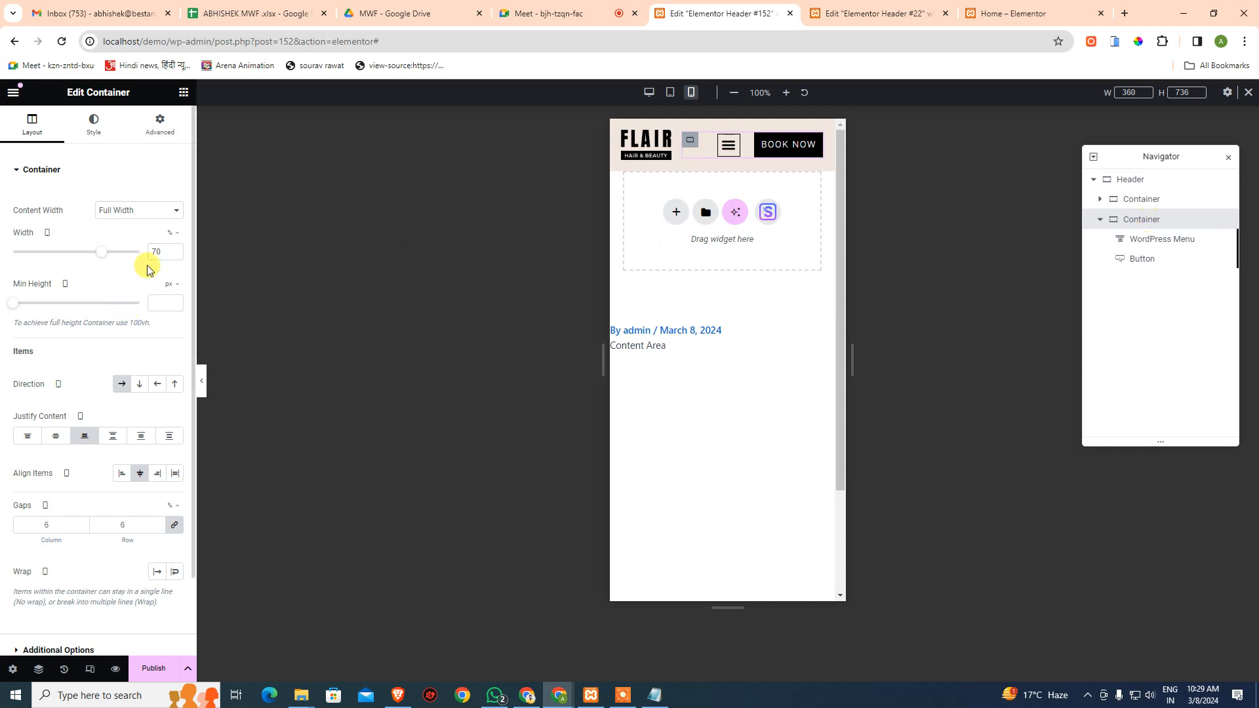
left_click(1147, 199)
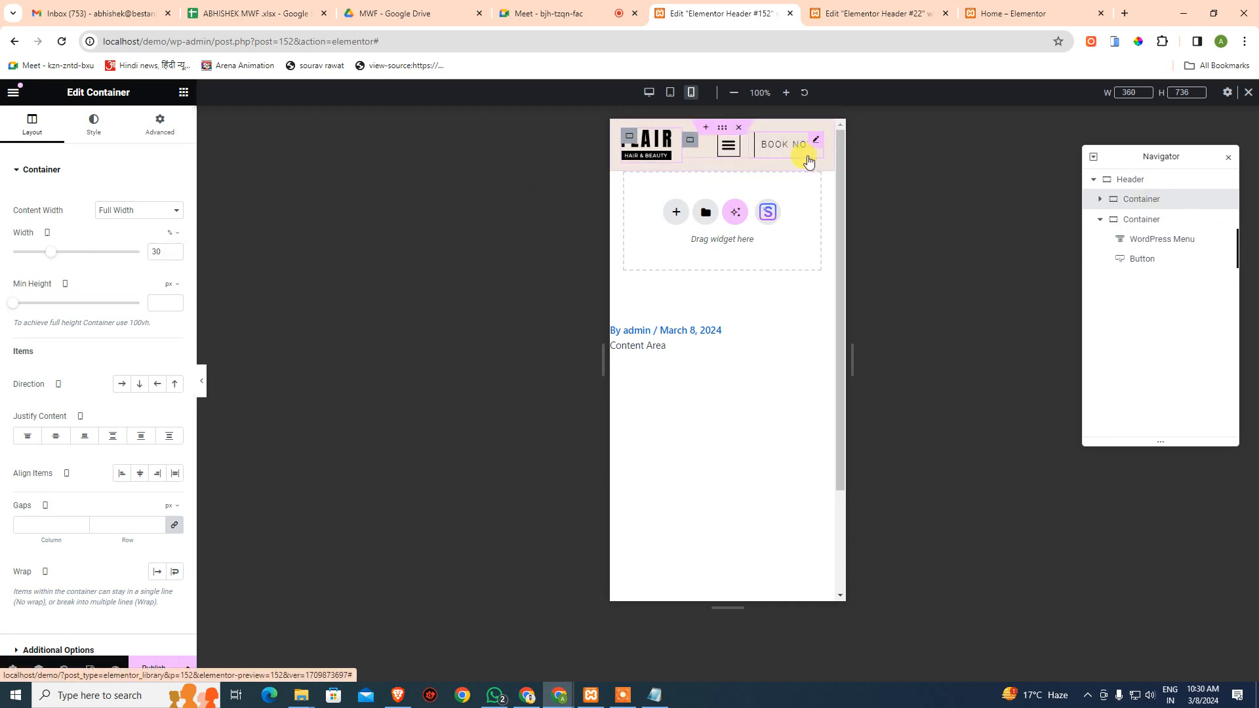
left_click(891, 12)
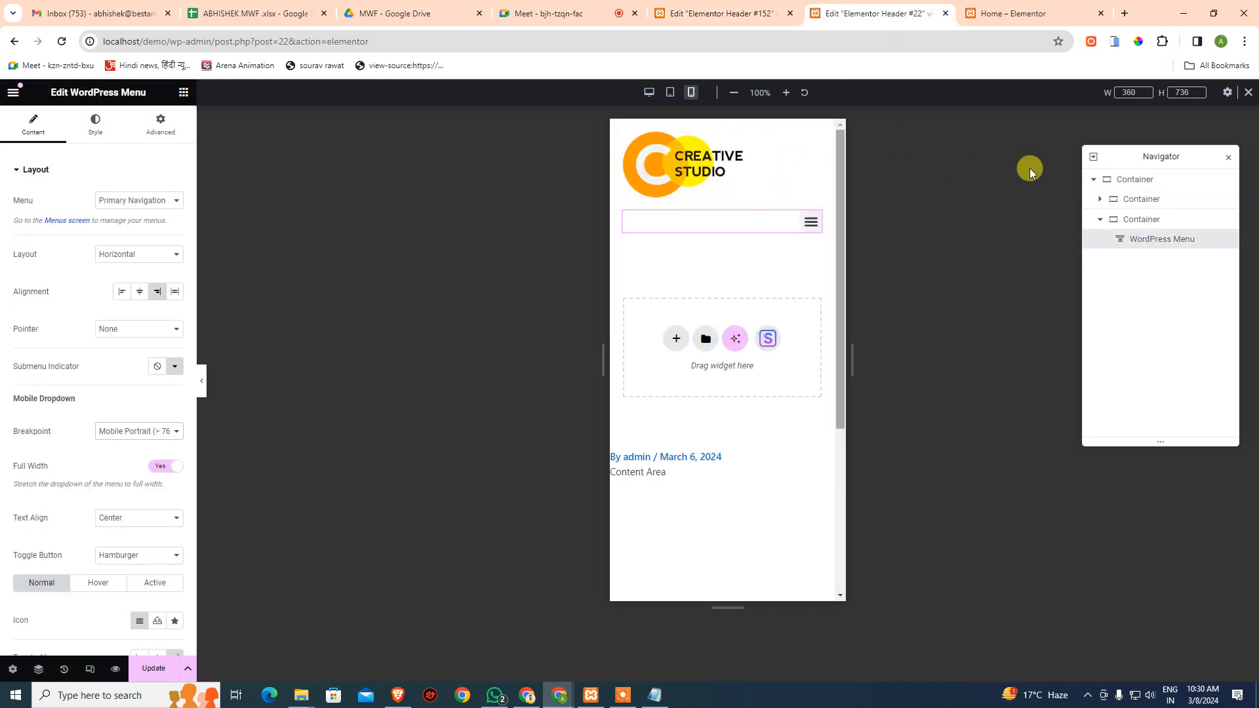
- Set the logo container to 80% and the menu container to 20% width, justifying its content to Center
left_click(1144, 200)
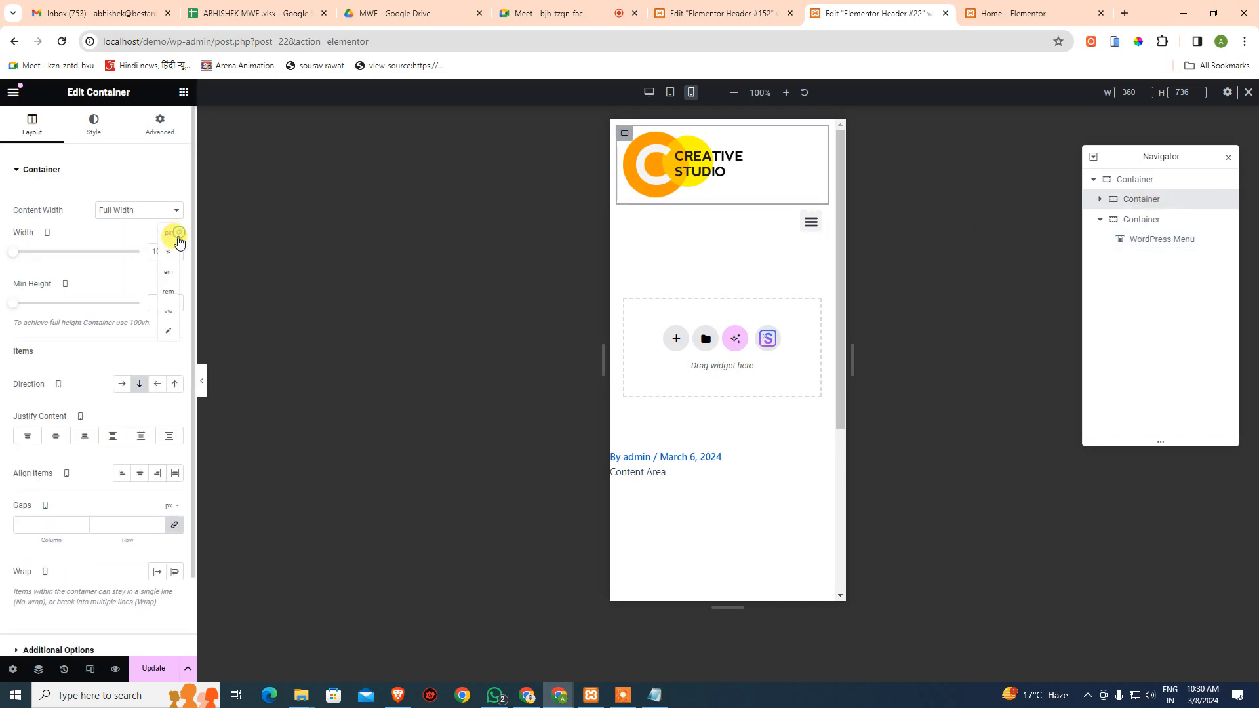
left_click(172, 252)
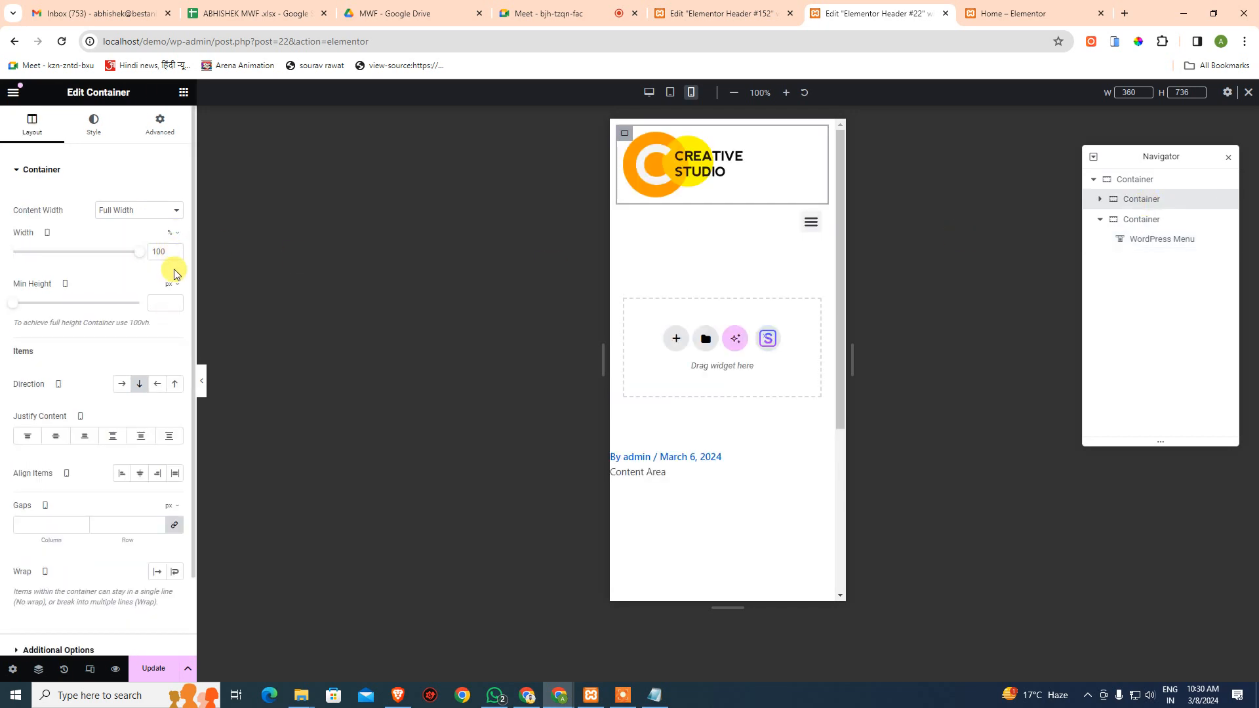
left_click(118, 260)
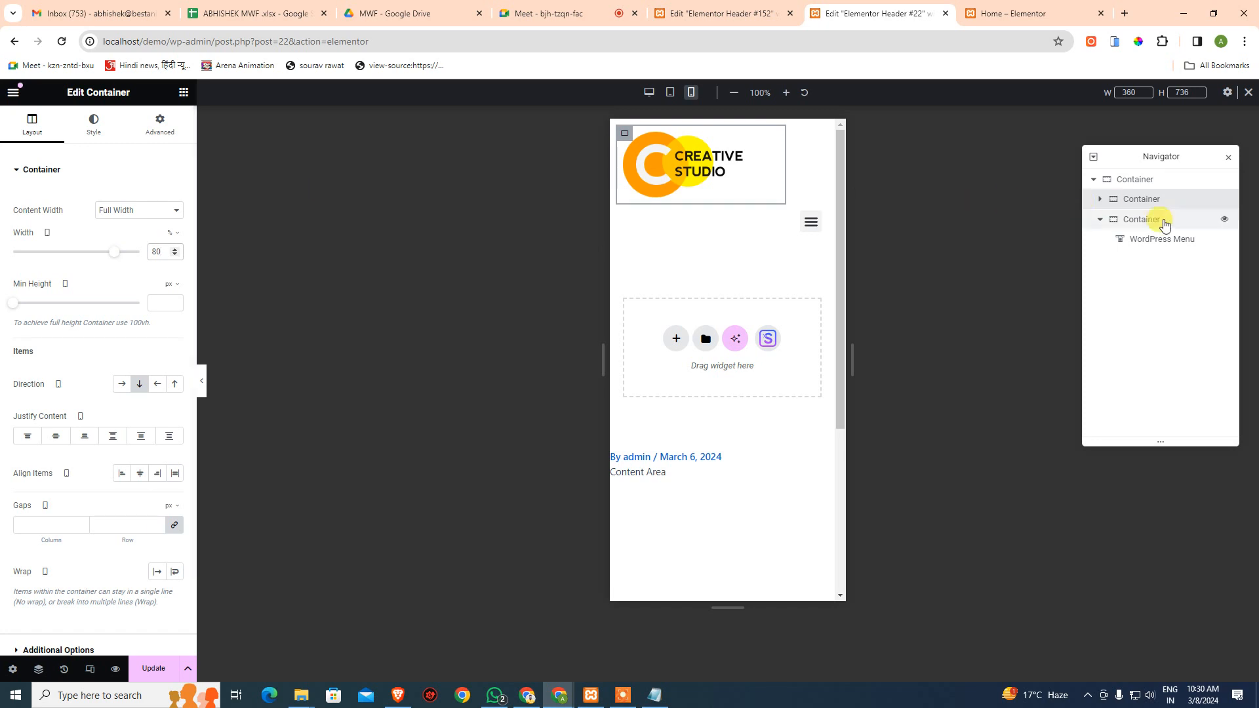
left_click(1143, 219)
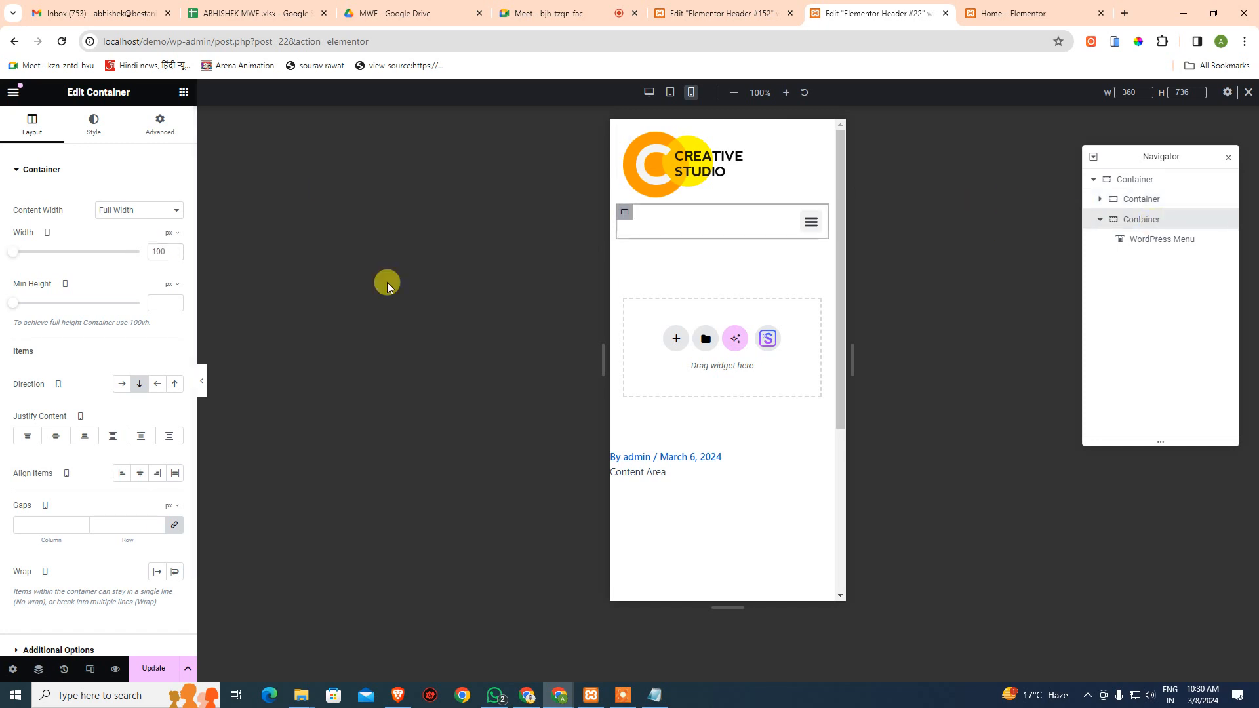
left_click(170, 235)
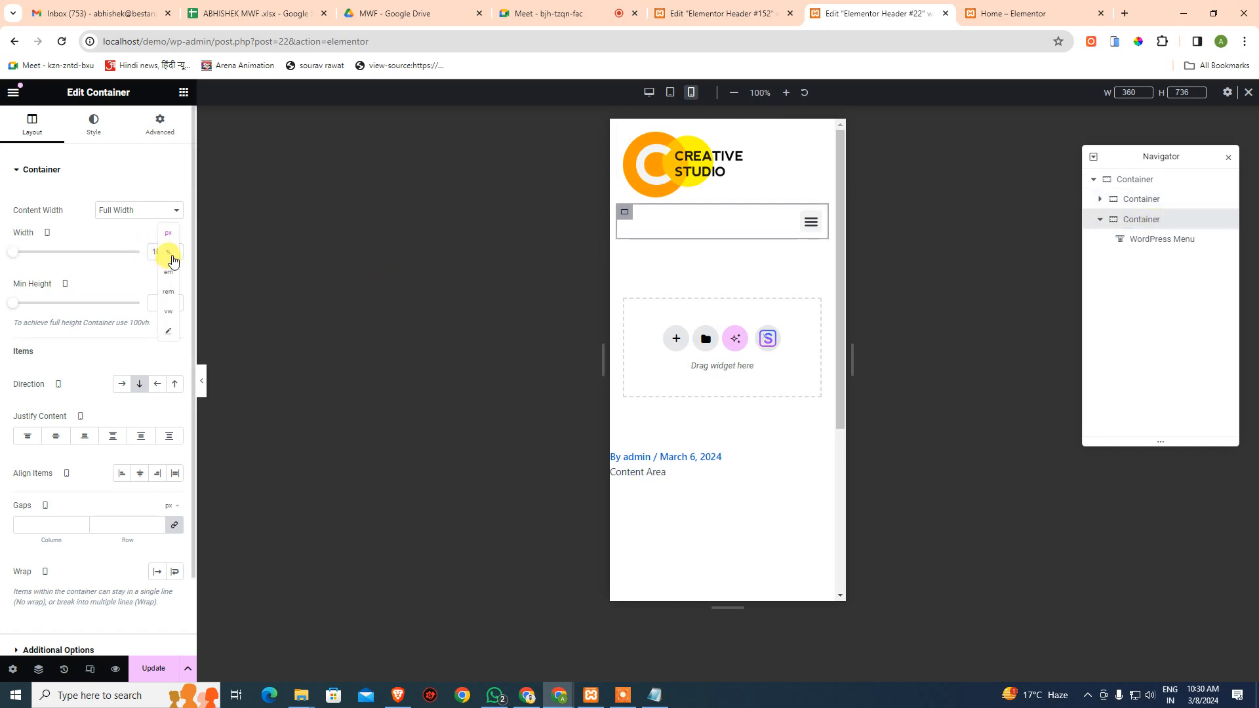
left_click(170, 255)
left_click(165, 255)
type("20")
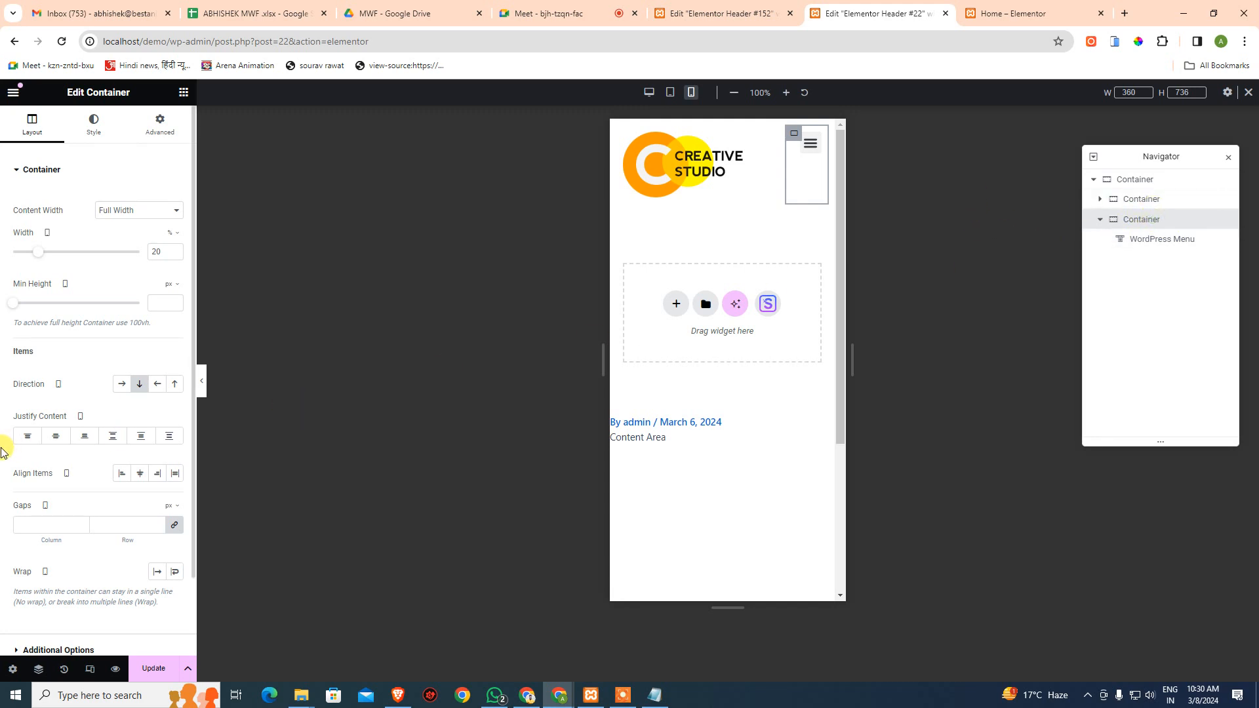
left_click(56, 436)
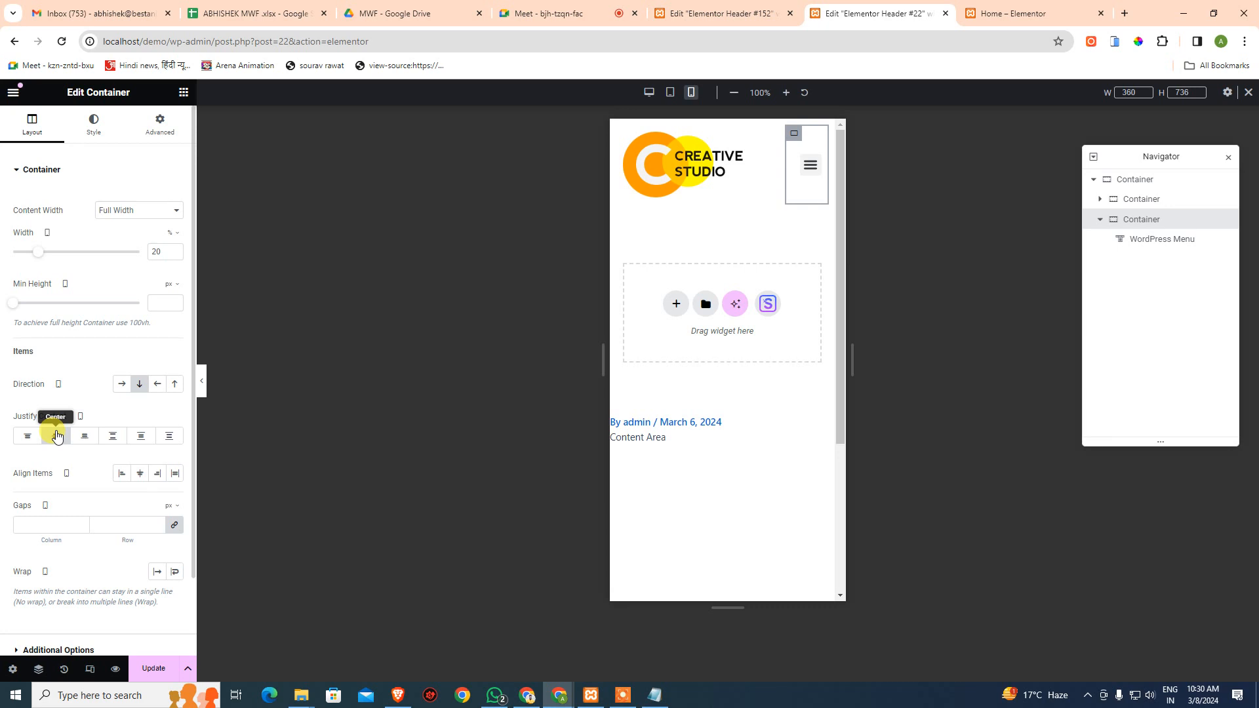
- Select the WordPress Menu and test the hamburger toggle, dismissing the leave-site warning
left_click(810, 168)
left_click(804, 169)
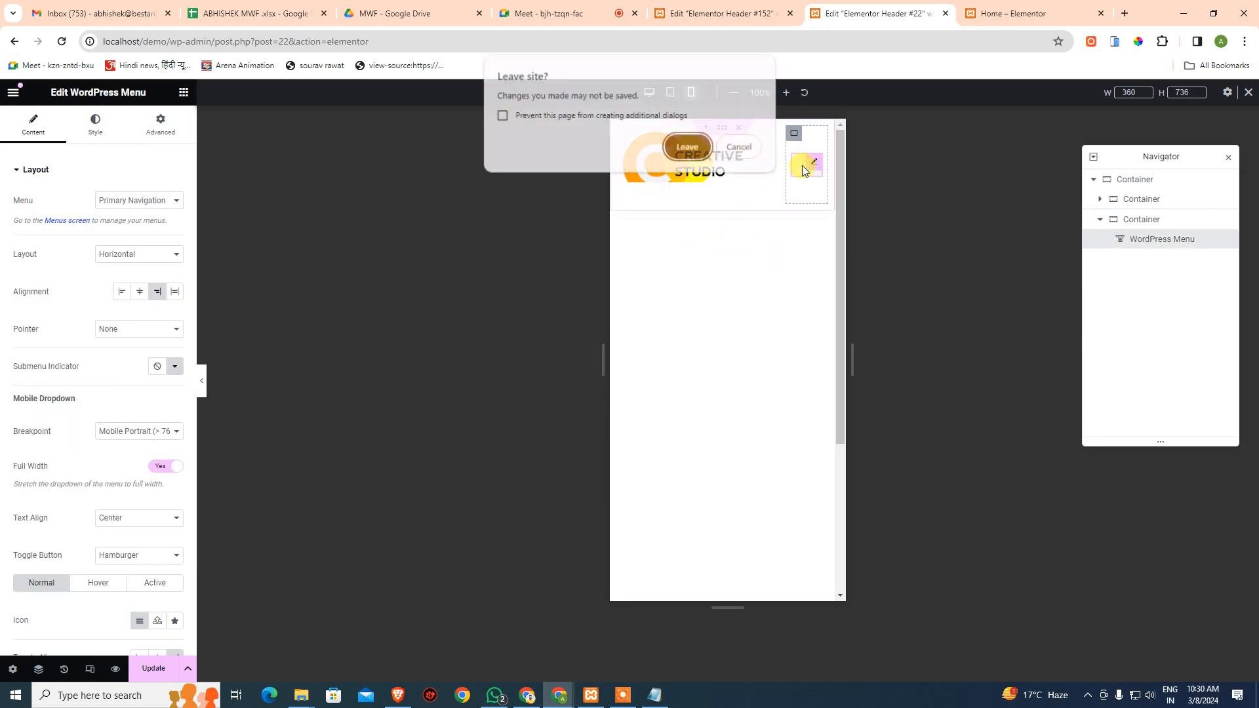
left_click(745, 148)
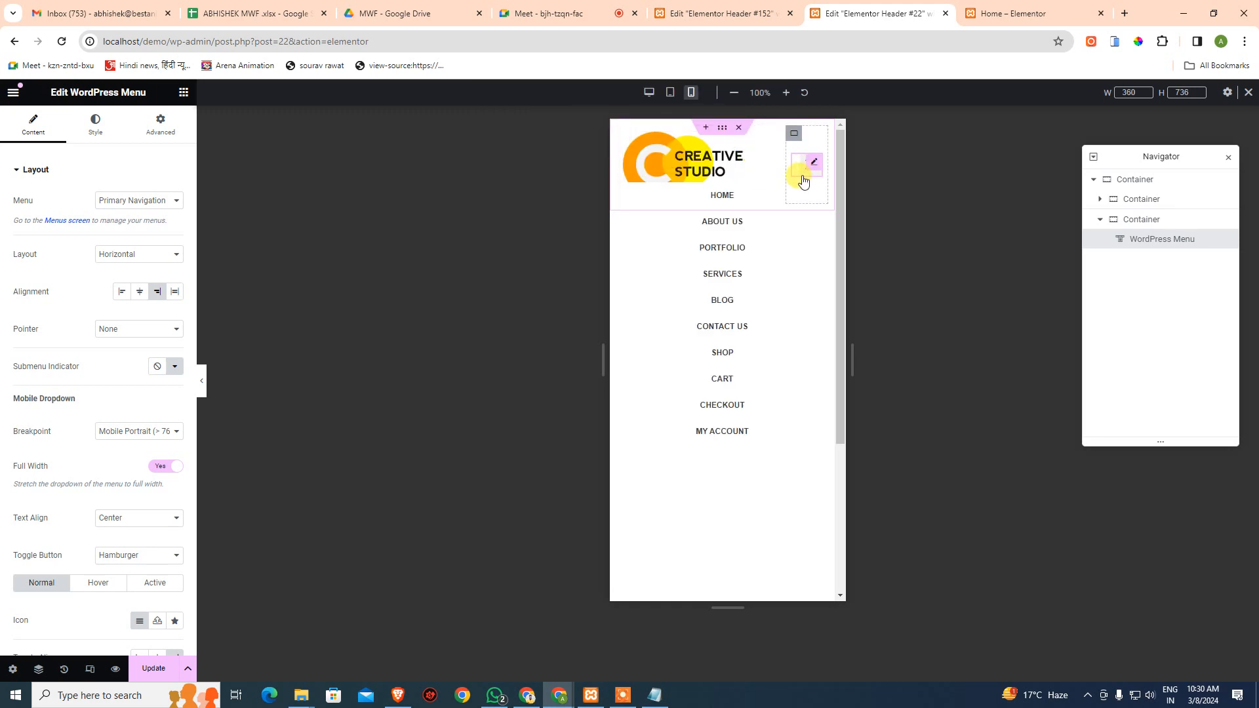
left_click(801, 175)
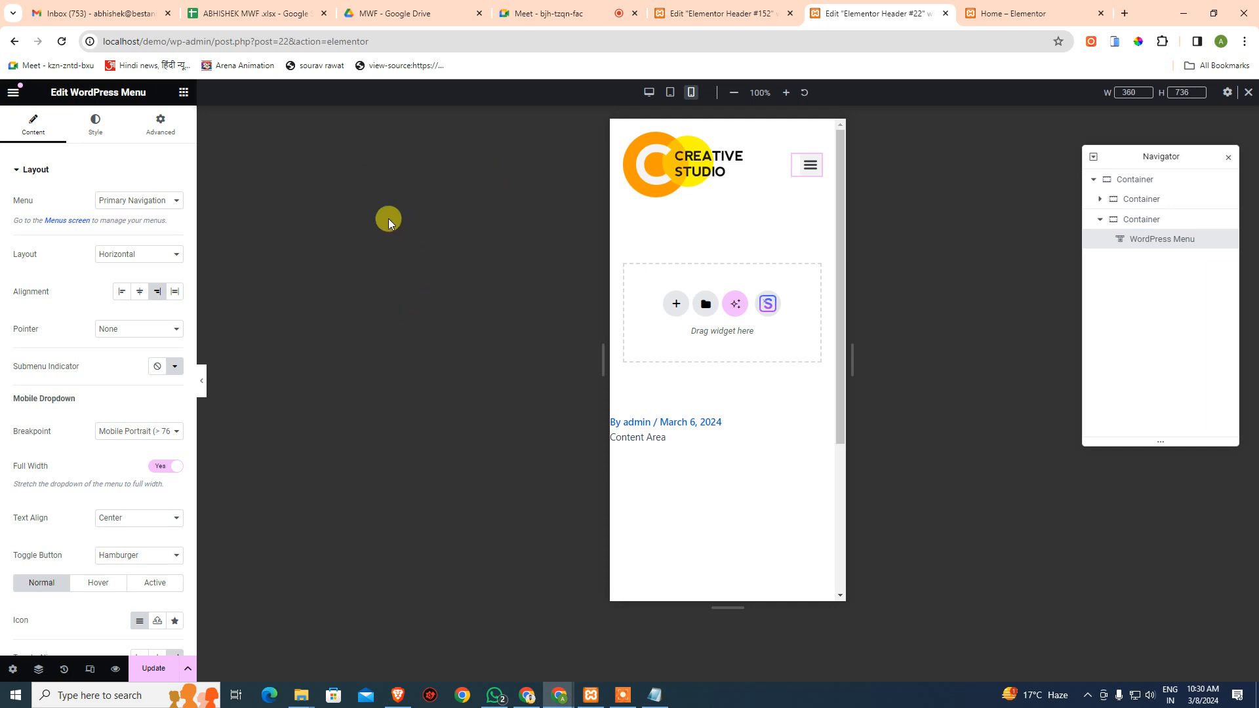
scroll(135, 562, "down", 3)
scroll(137, 500, "up", 3)
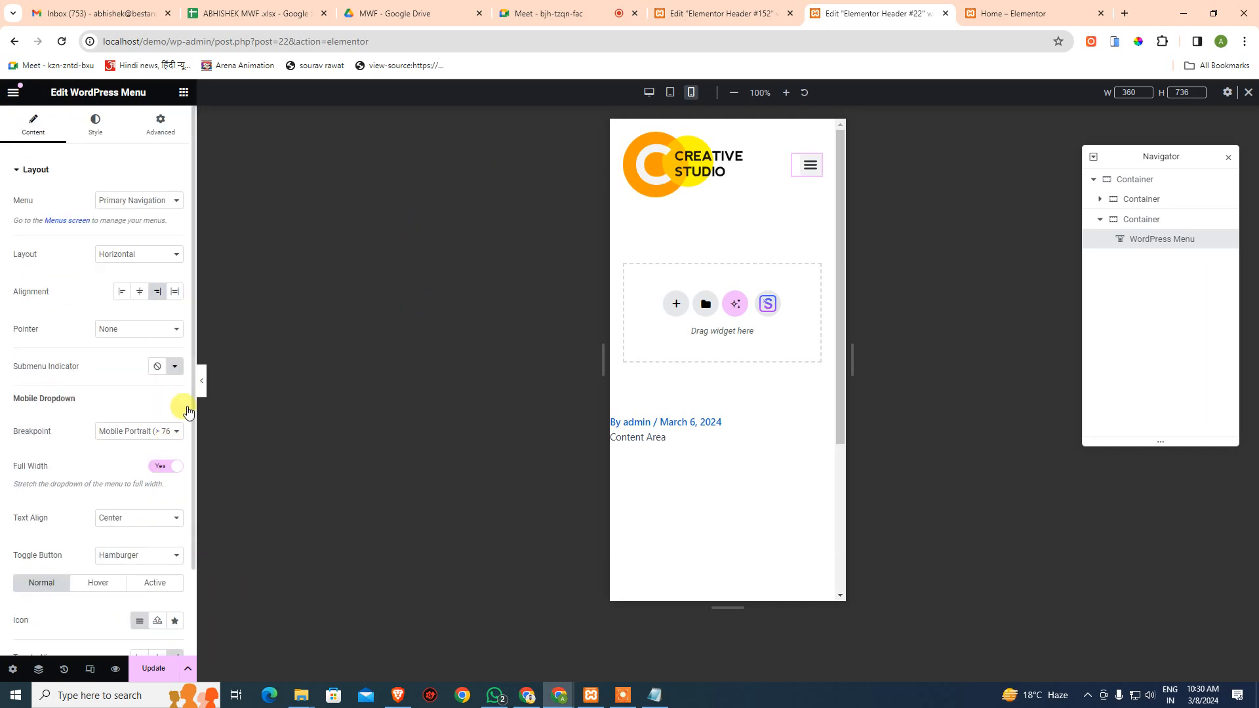
- Switch to FLAIR Header #152, select its menu widget, open Style and toggle the mobile menu preview
left_click(683, 5)
left_click(723, 156)
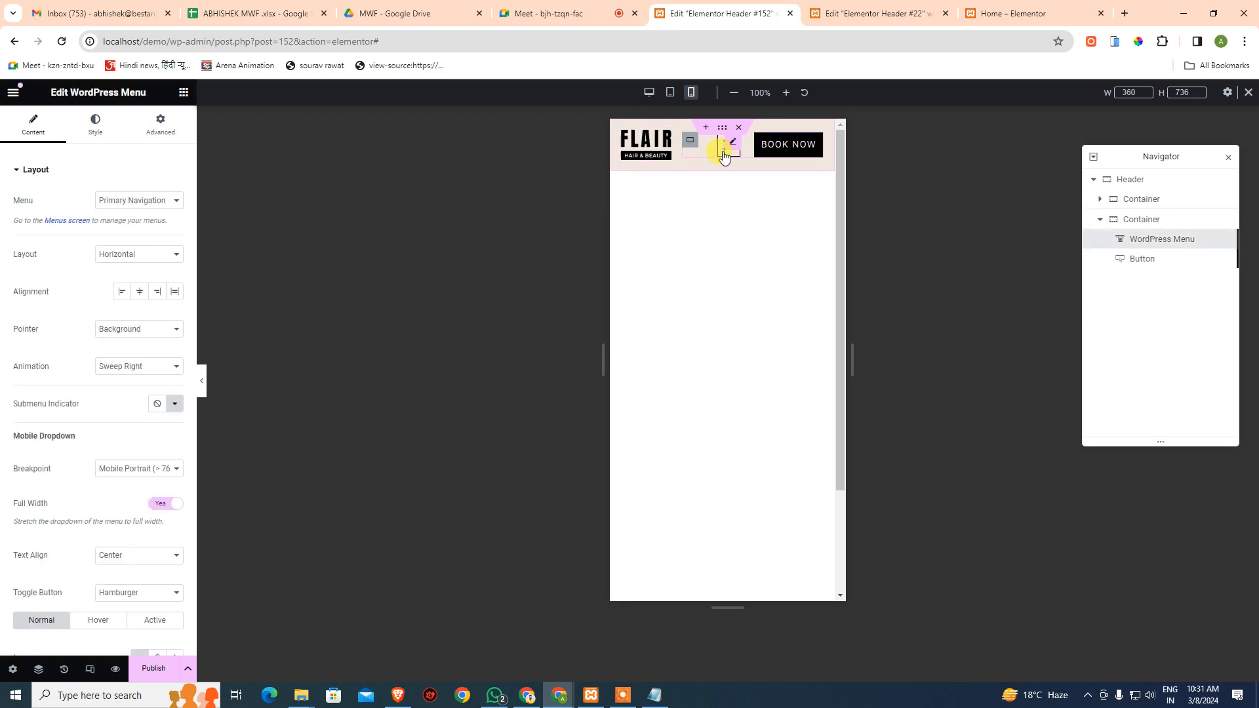
left_click(723, 156)
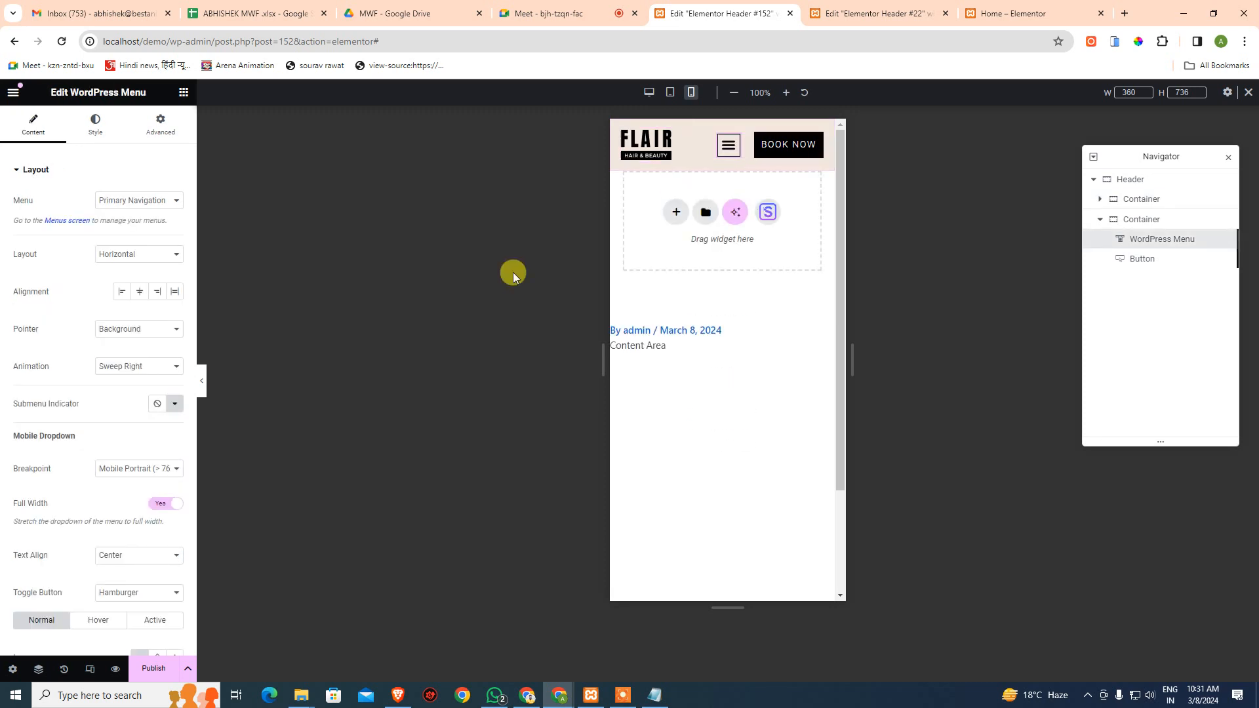
scroll(39, 512, "down", 2)
scroll(99, 459, "up", 2)
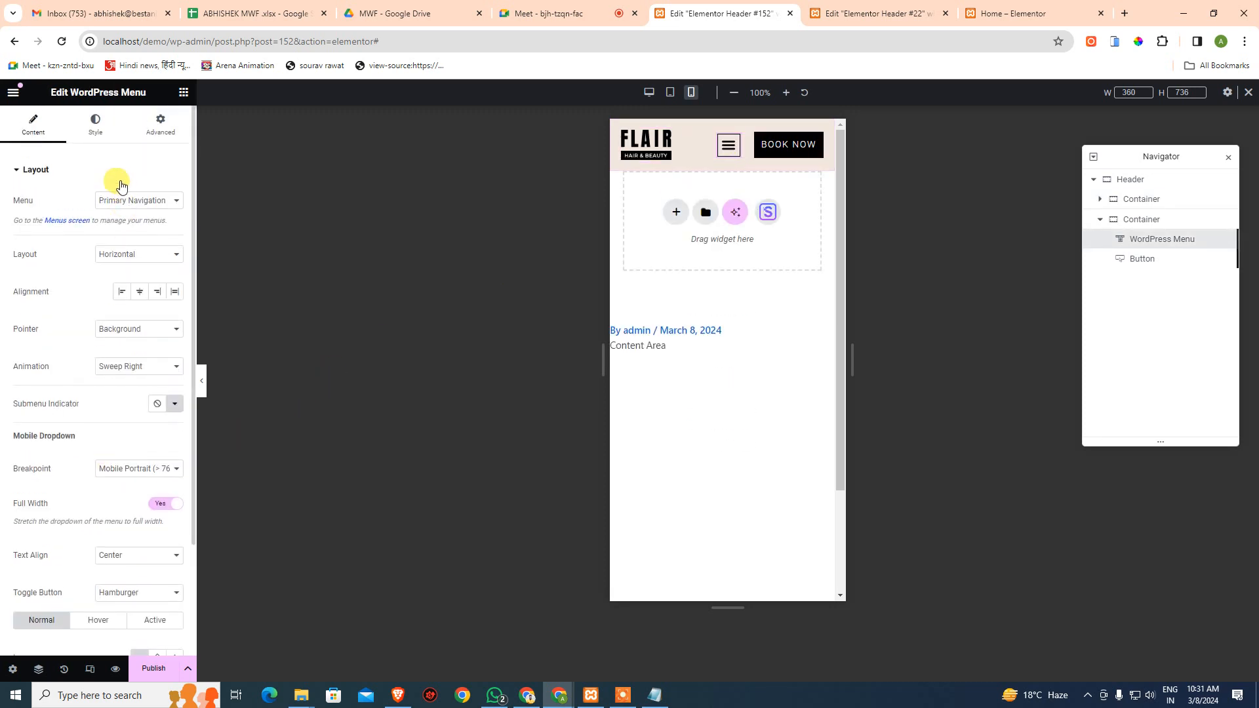
left_click(98, 118)
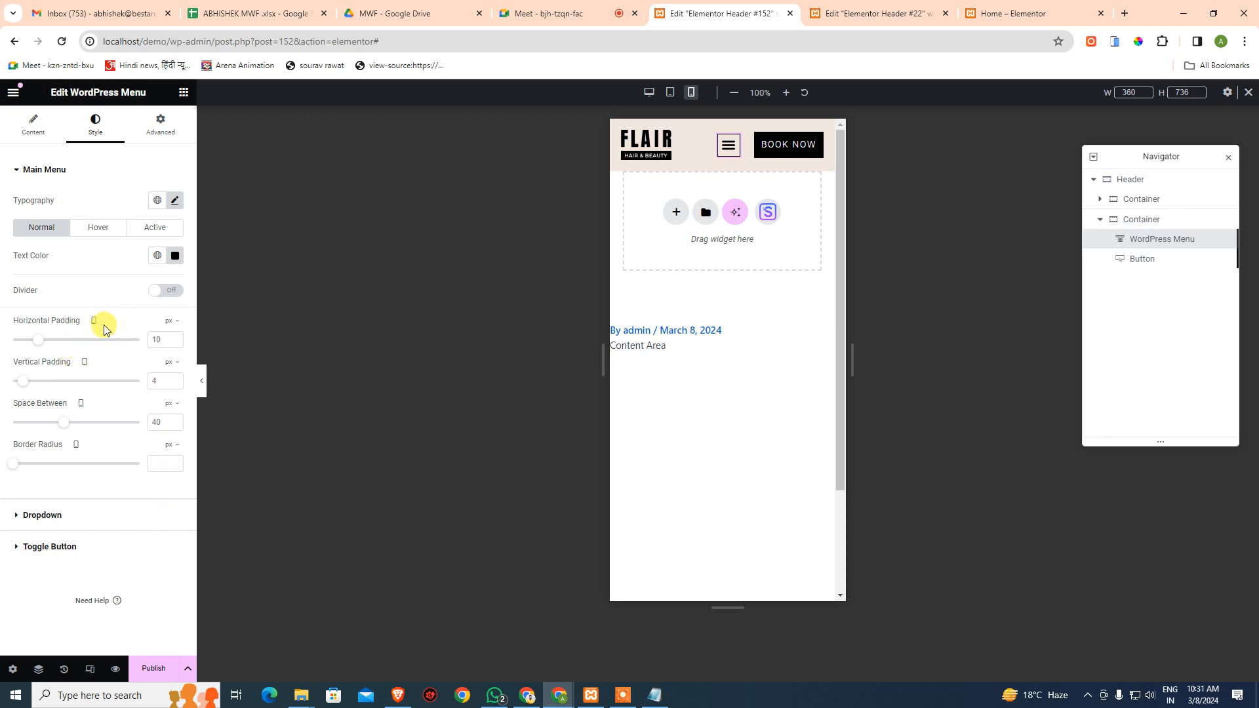
left_click(720, 159)
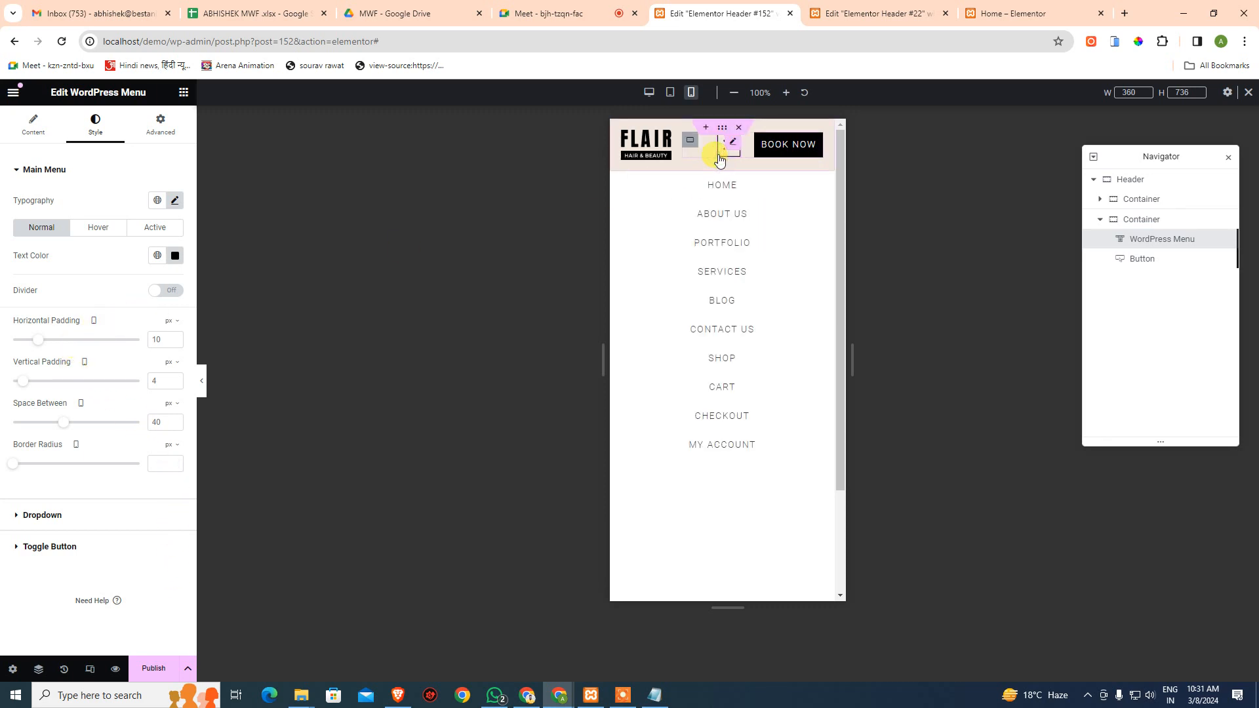
left_click(719, 157)
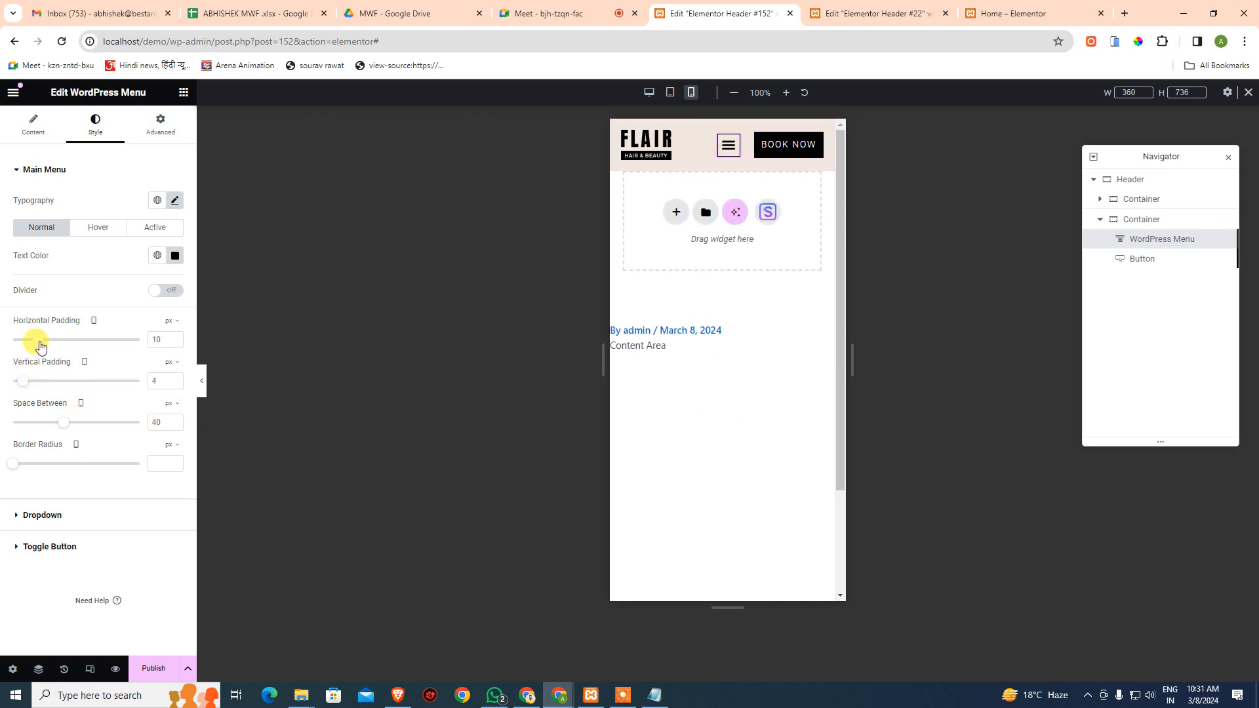
- Experiment with menu padding, spacing and dividers, undoing back to 10/4 px padding and 40 px spacing
left_click_drag(25, 385, 30, 385)
mouse_move(38, 339)
left_mouse_down()
mouse_move(17, 343)
mouse_move(53, 346)
mouse_move(42, 351)
left_mouse_up()
left_click(163, 294)
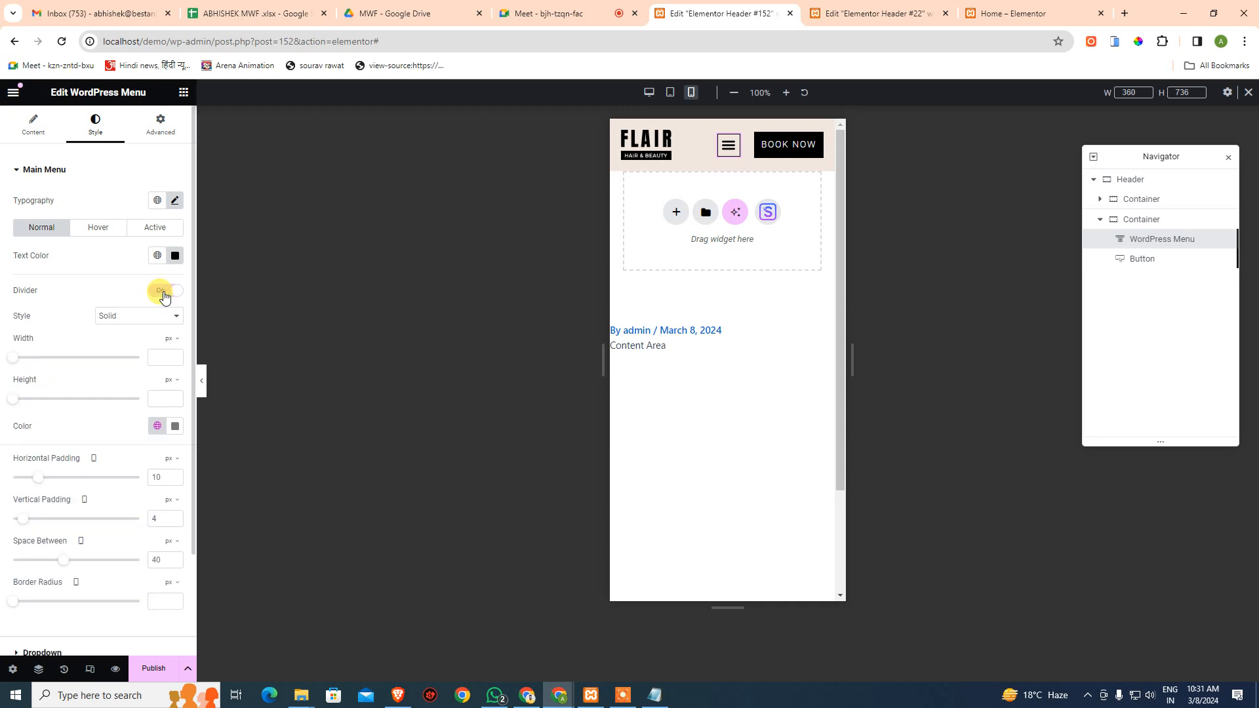
left_click(164, 294)
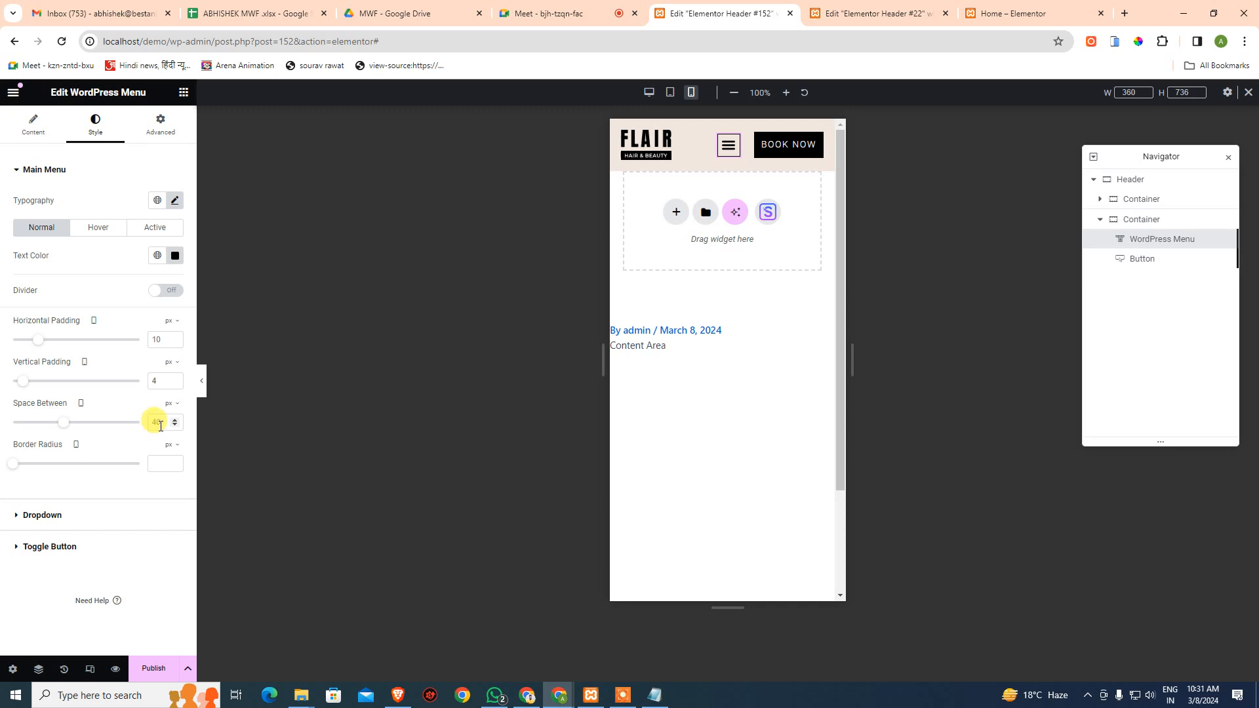
left_click(723, 152)
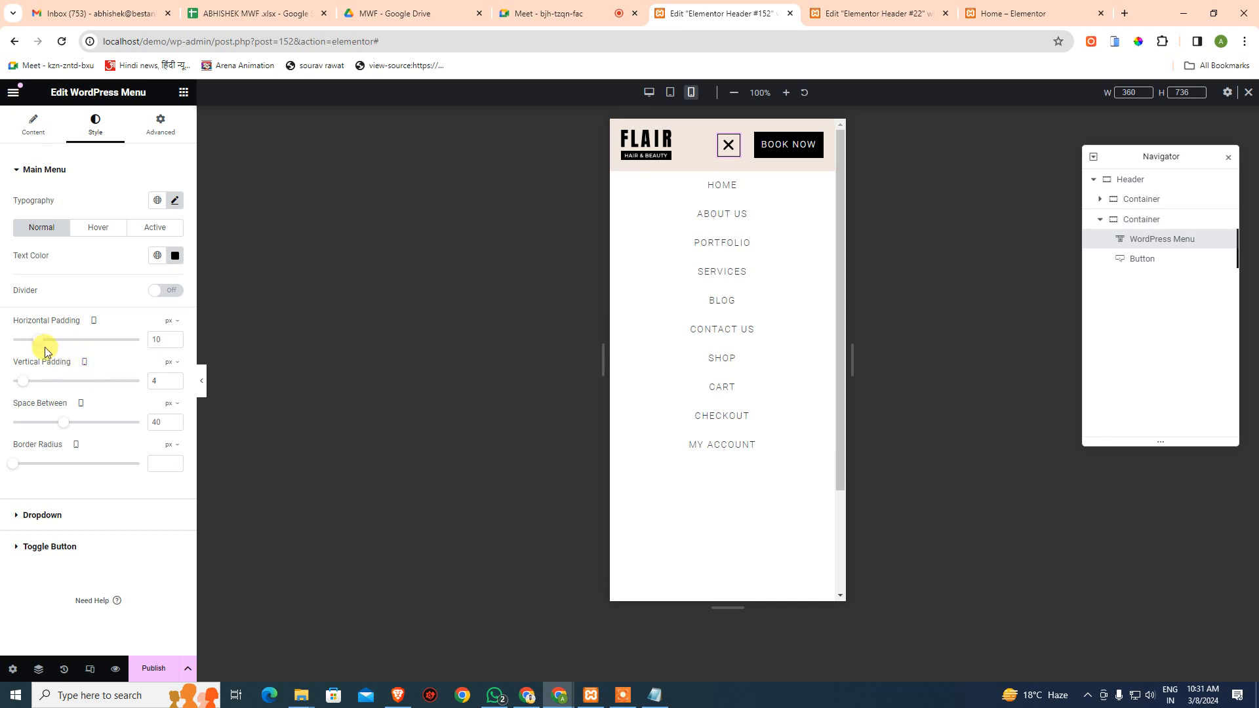
left_click_drag(38, 341, 48, 342)
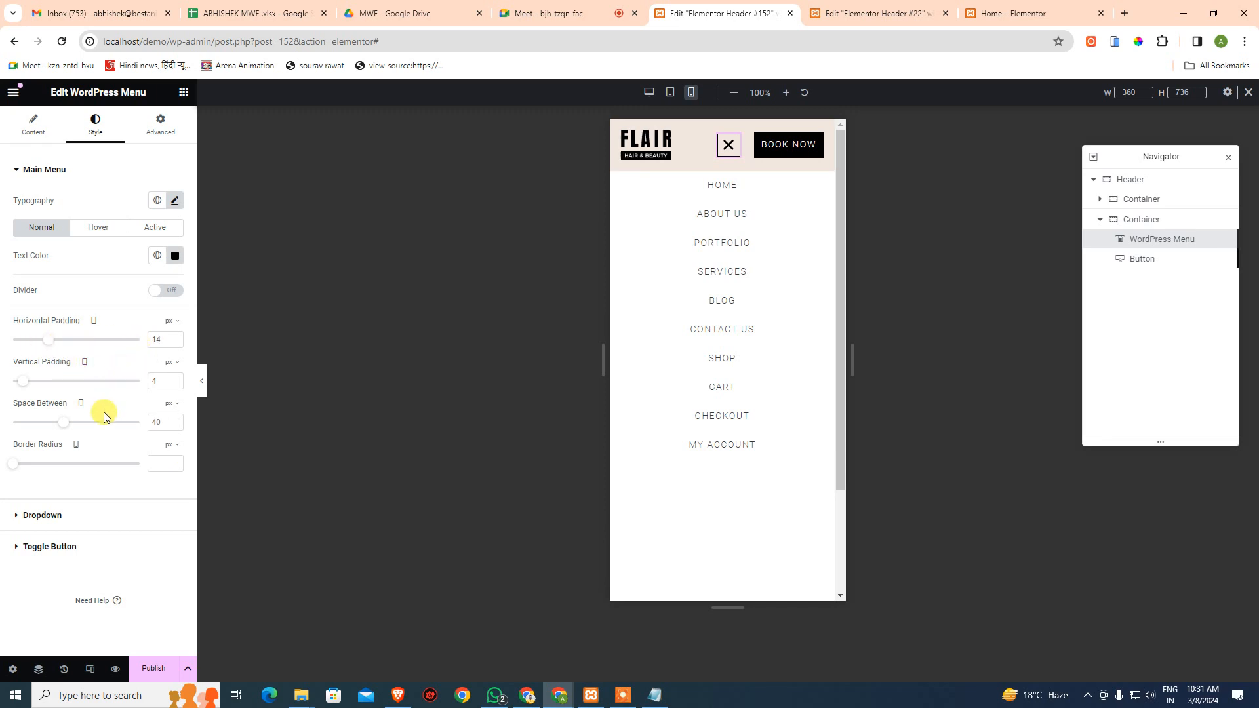
key("ctrl+z")
left_click_drag(66, 430, 58, 431)
key("ctrl+z")
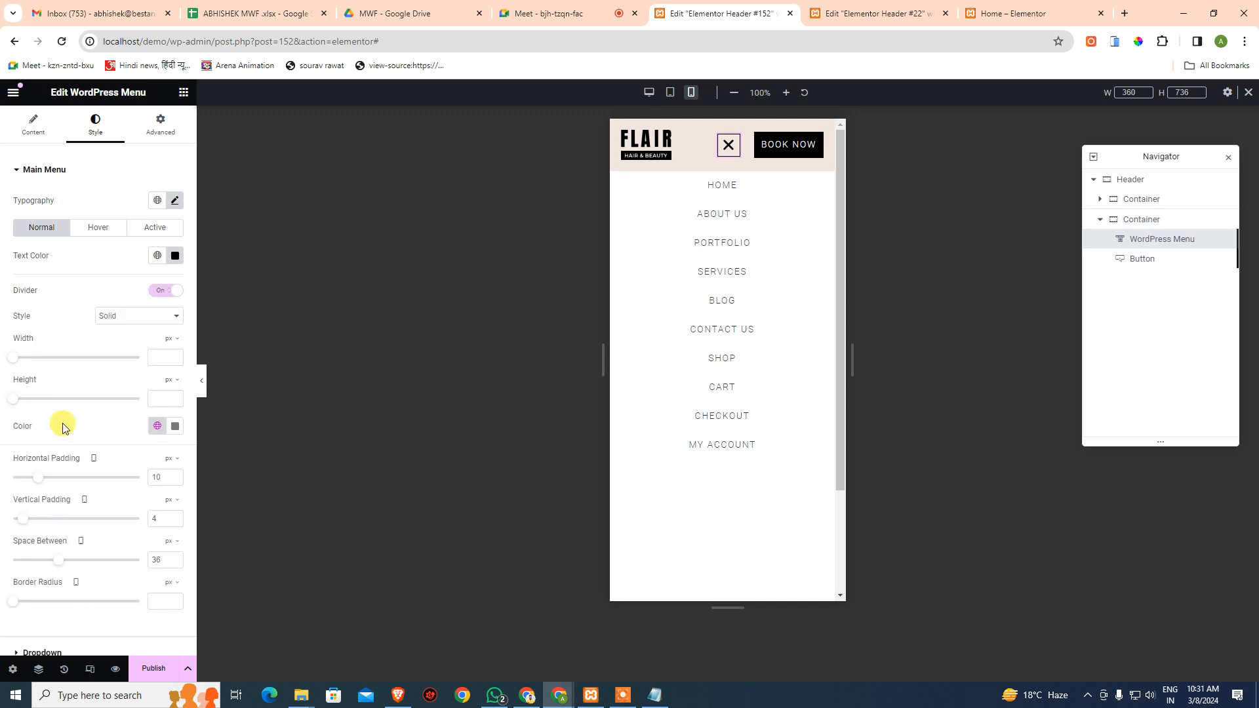
left_click(156, 292)
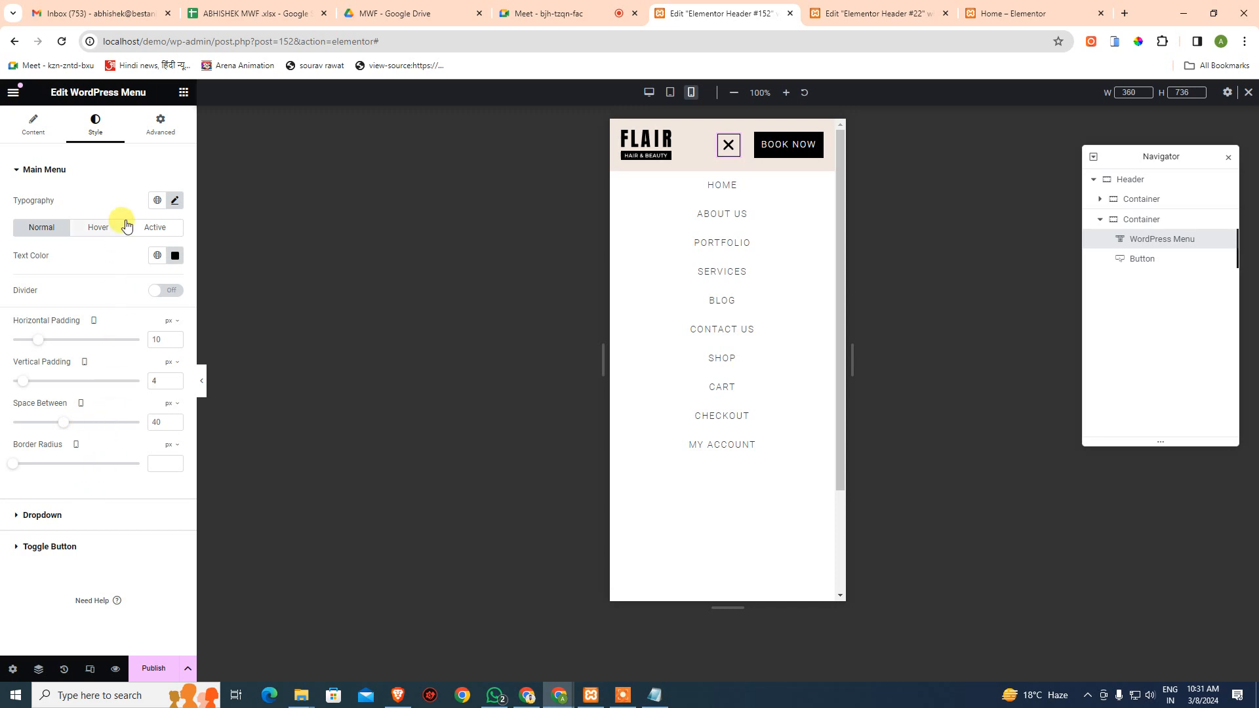
left_click(159, 122)
scroll(168, 590, "down", 5)
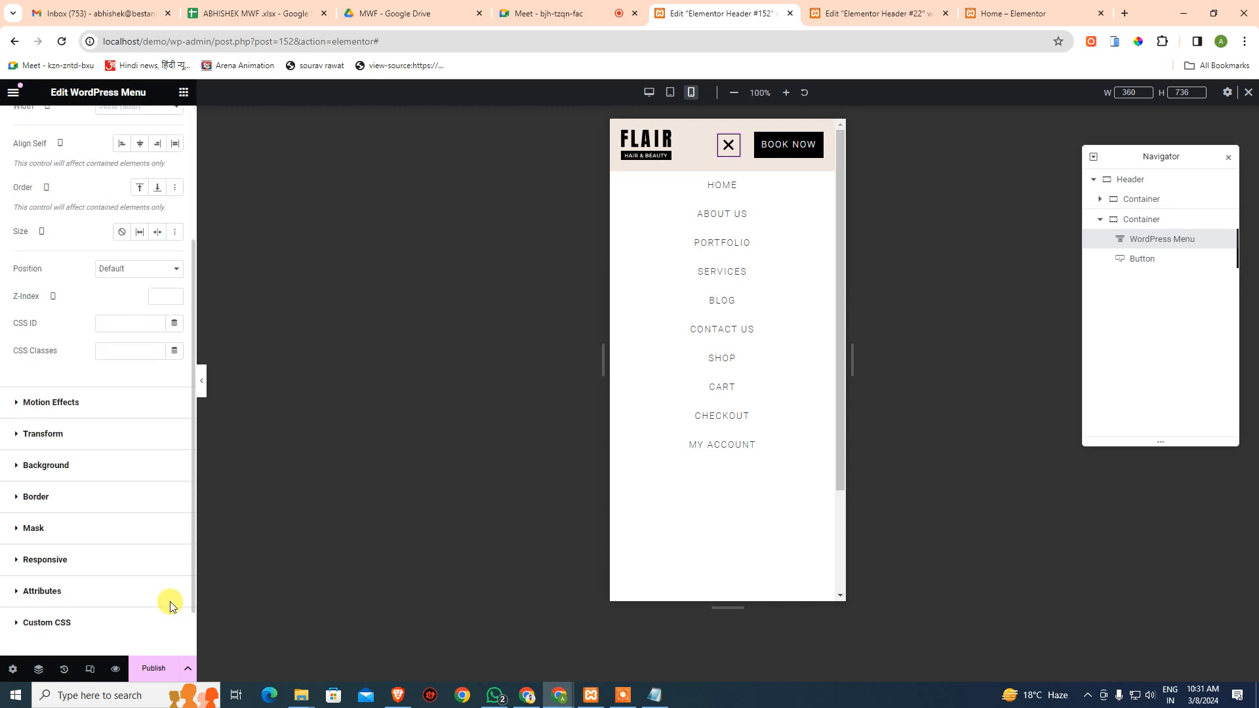
scroll(161, 571, "up", 5)
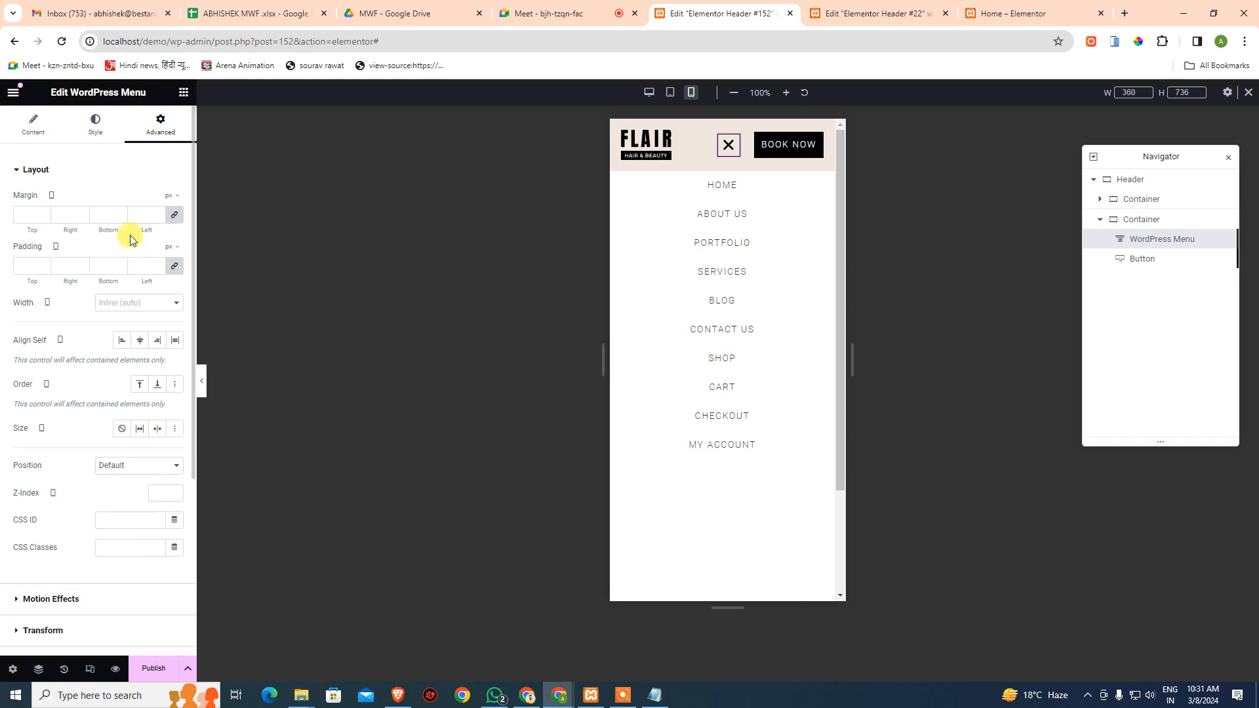
left_click(63, 169)
left_click(69, 244)
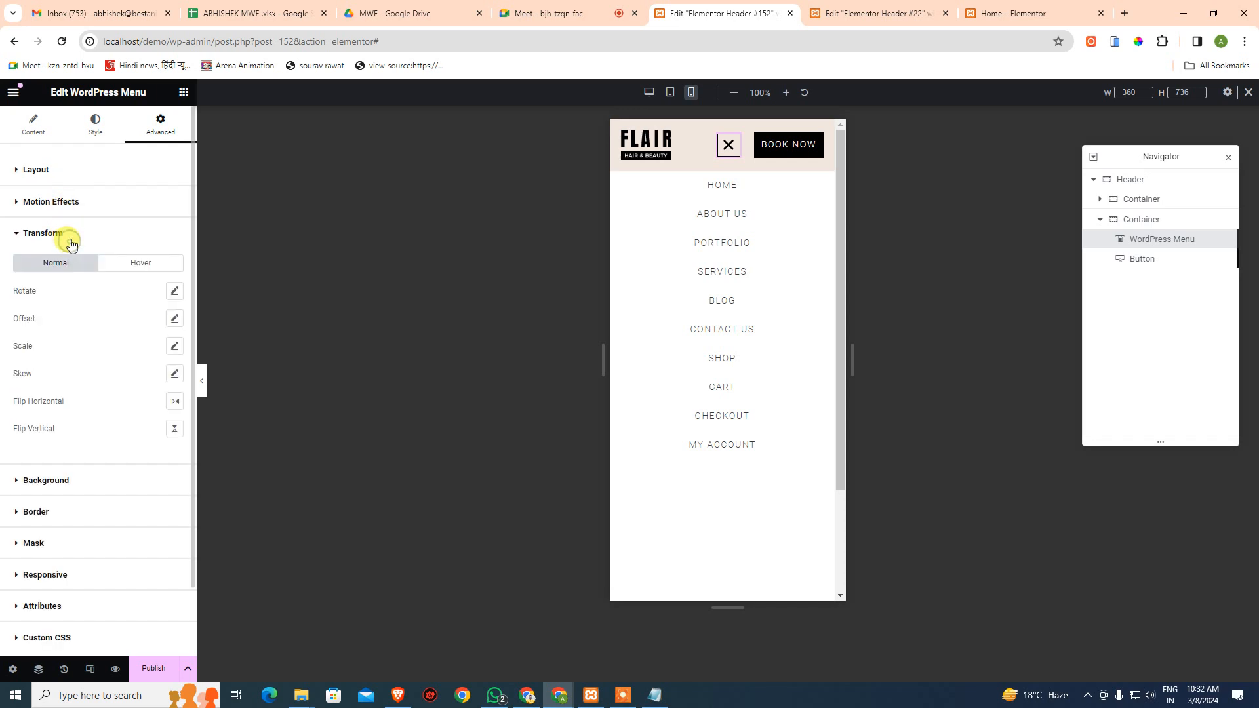
left_click(80, 236)
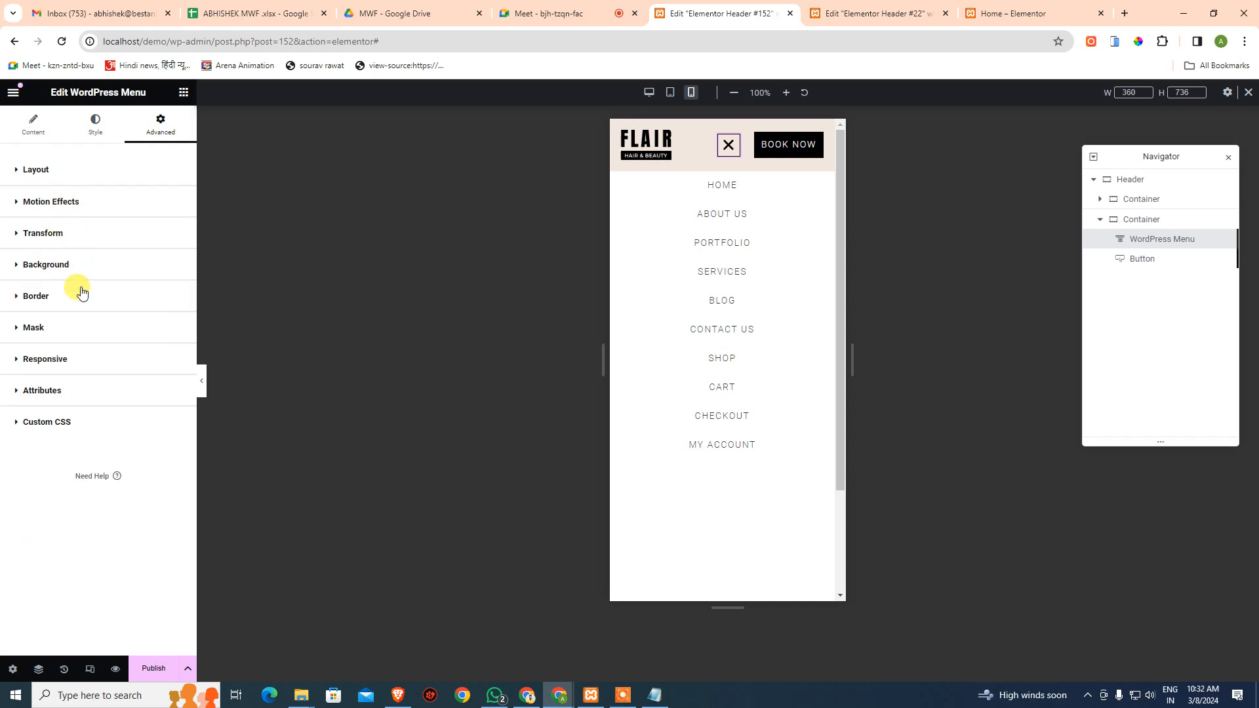
left_click(73, 362)
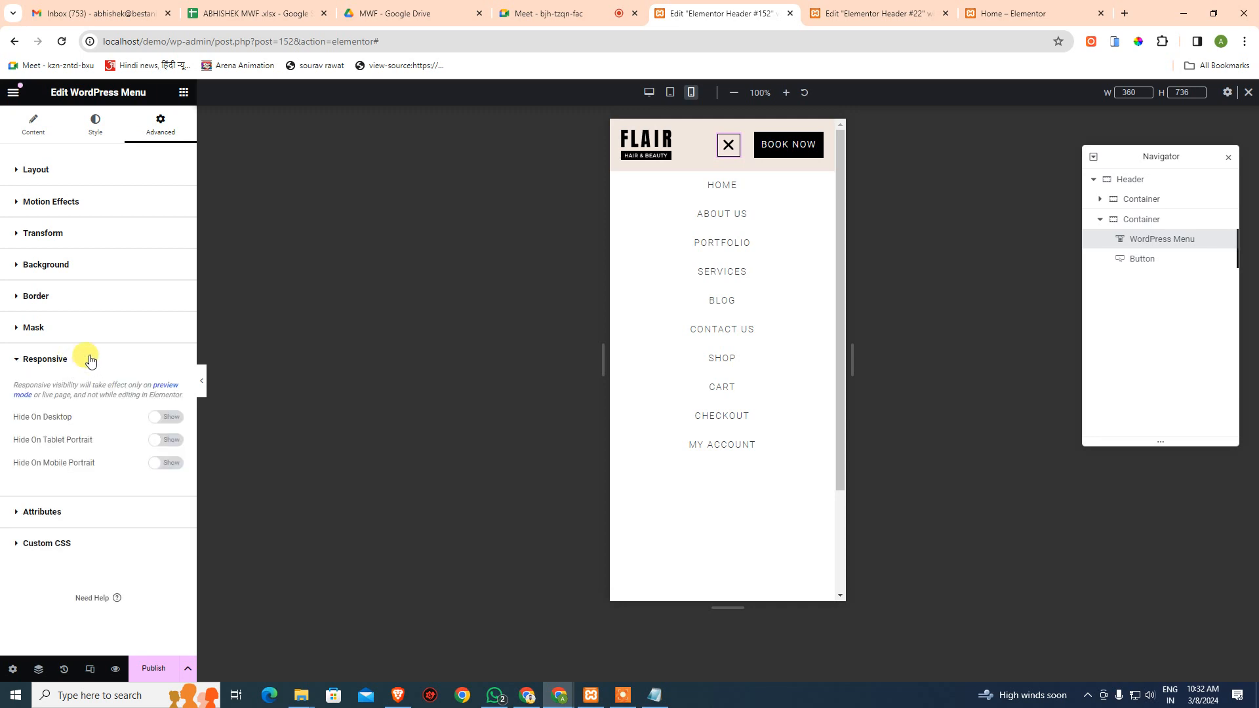
left_click(90, 360)
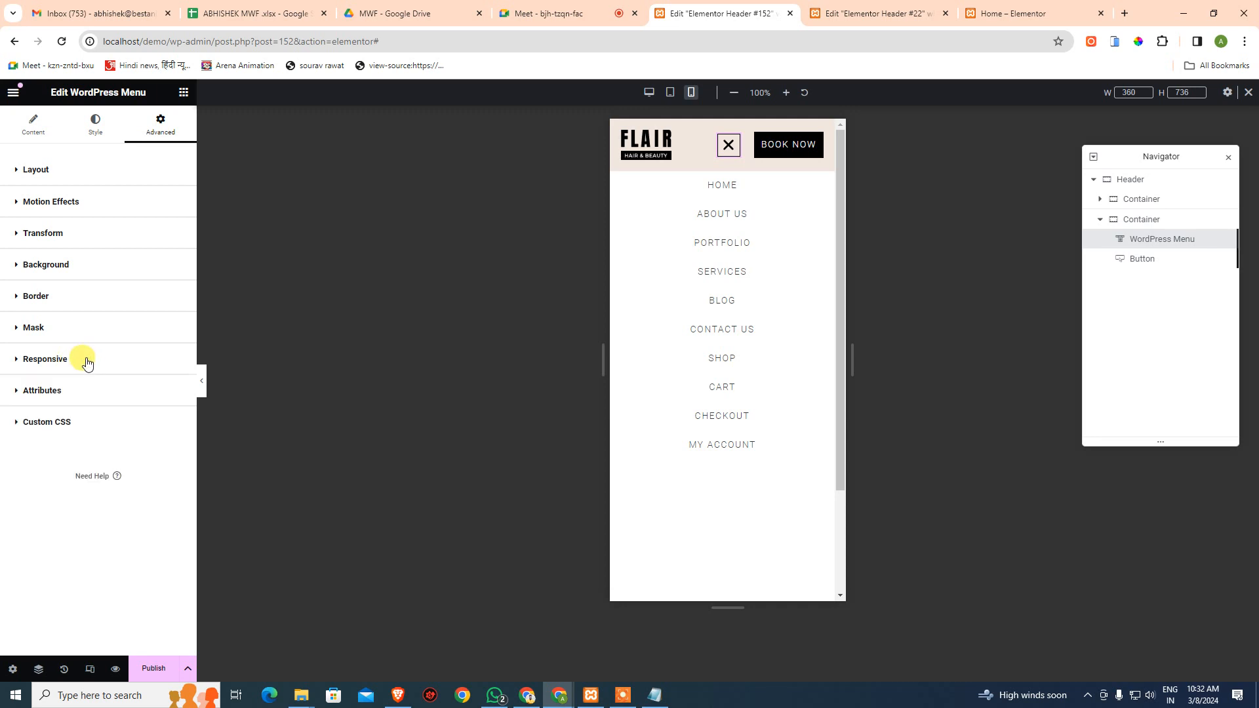
left_click(66, 328)
left_click(67, 330)
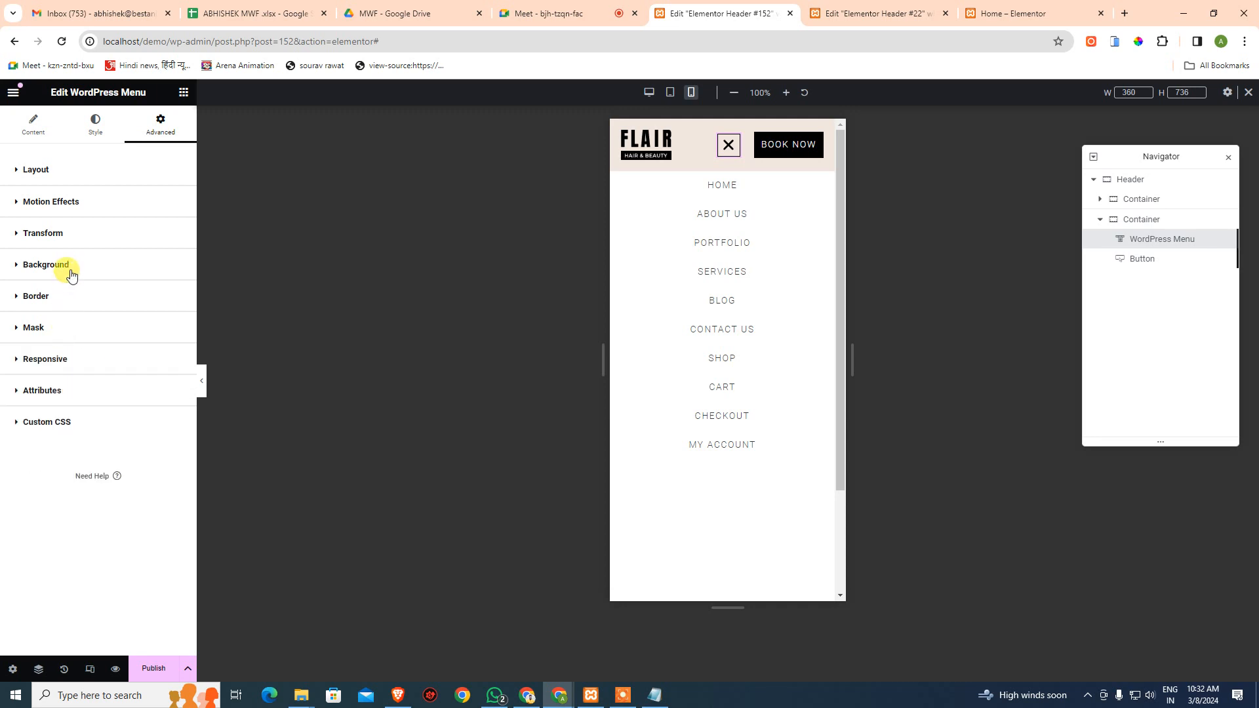
left_click(61, 178)
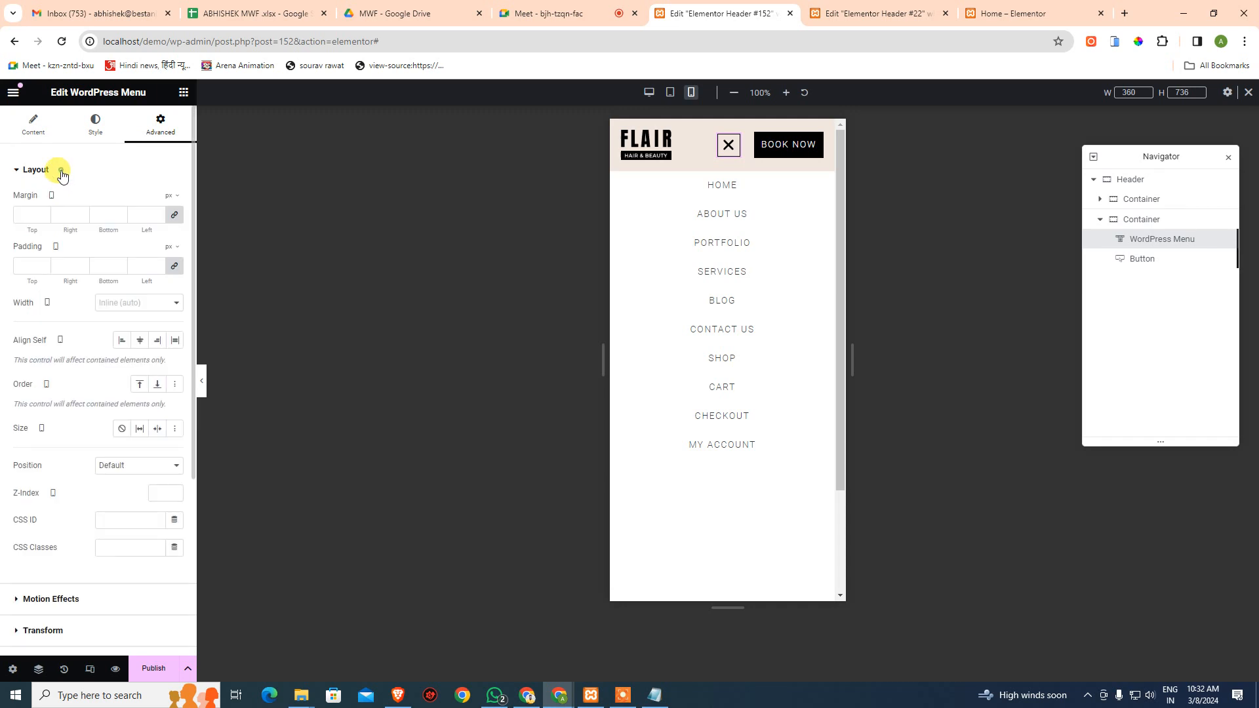
left_click(61, 175)
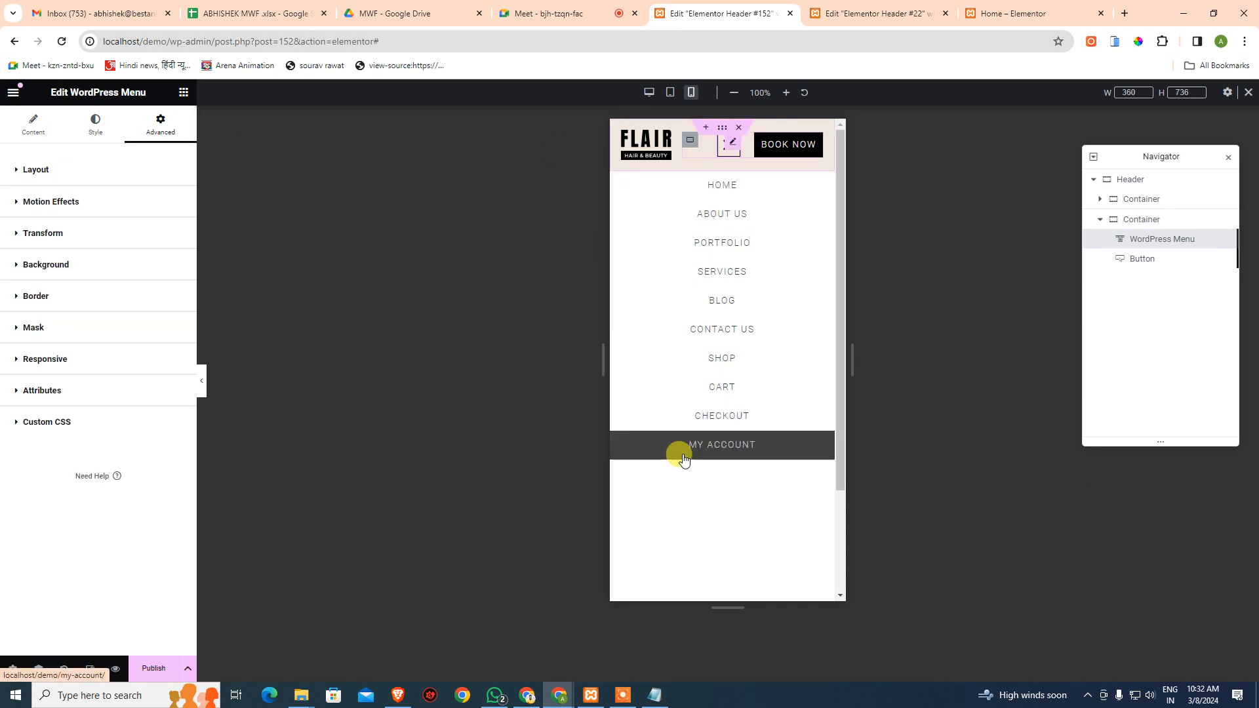
left_click(33, 131)
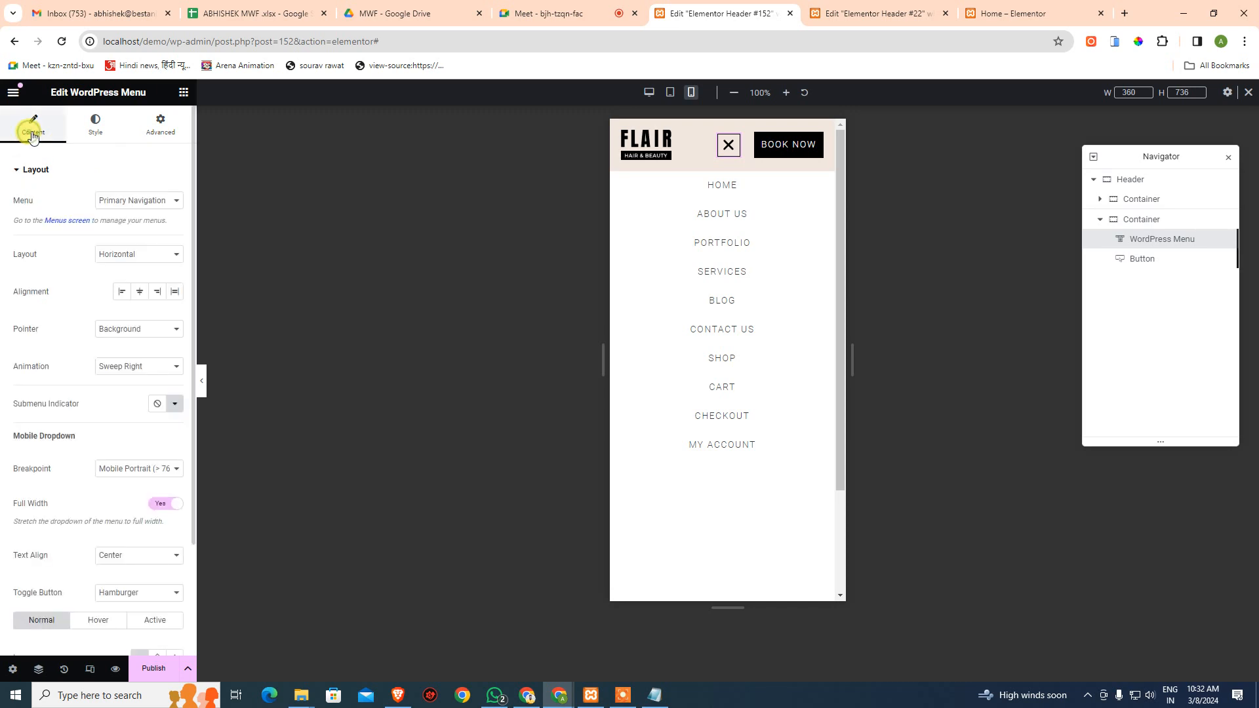
scroll(129, 382, "down", 2)
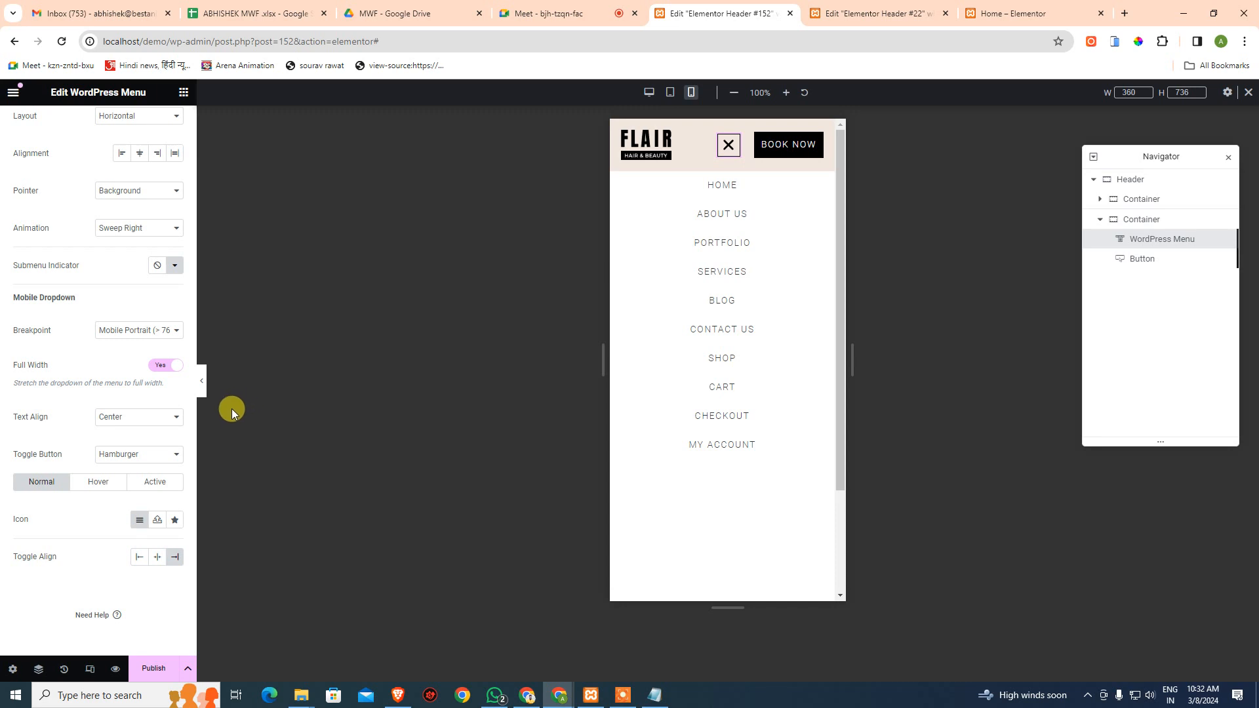
left_click(874, 13)
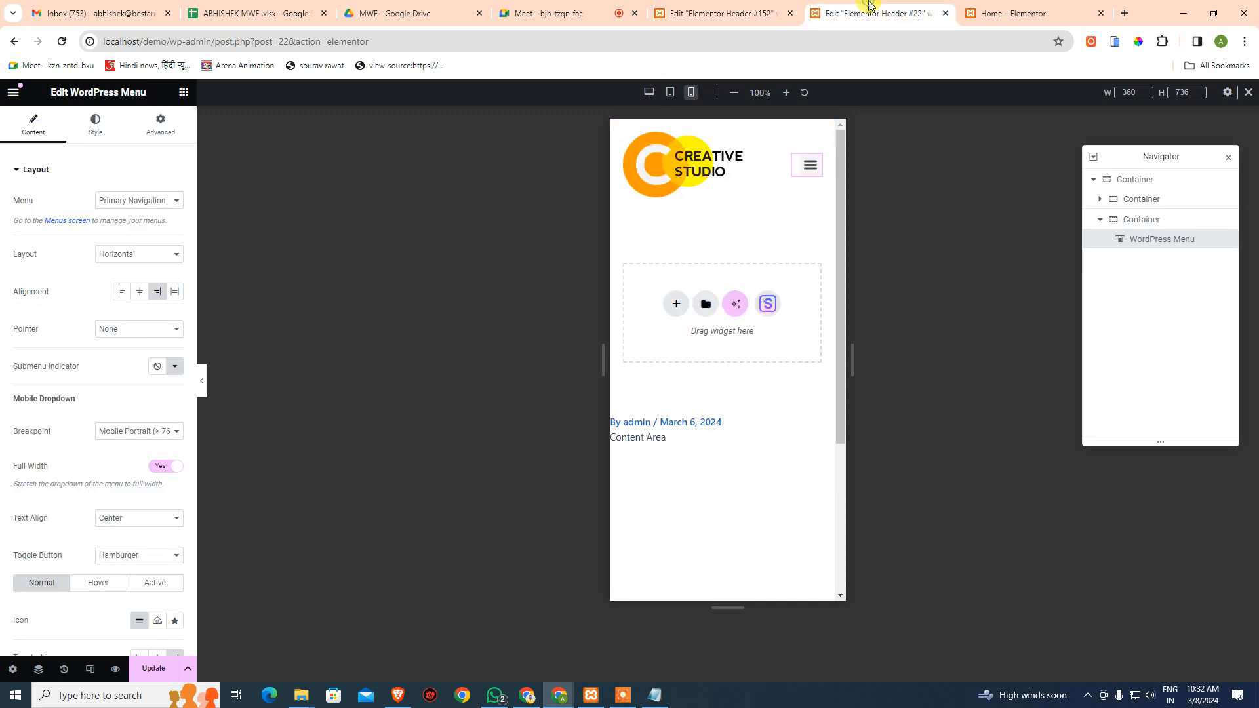
left_click(807, 178)
left_click(807, 177)
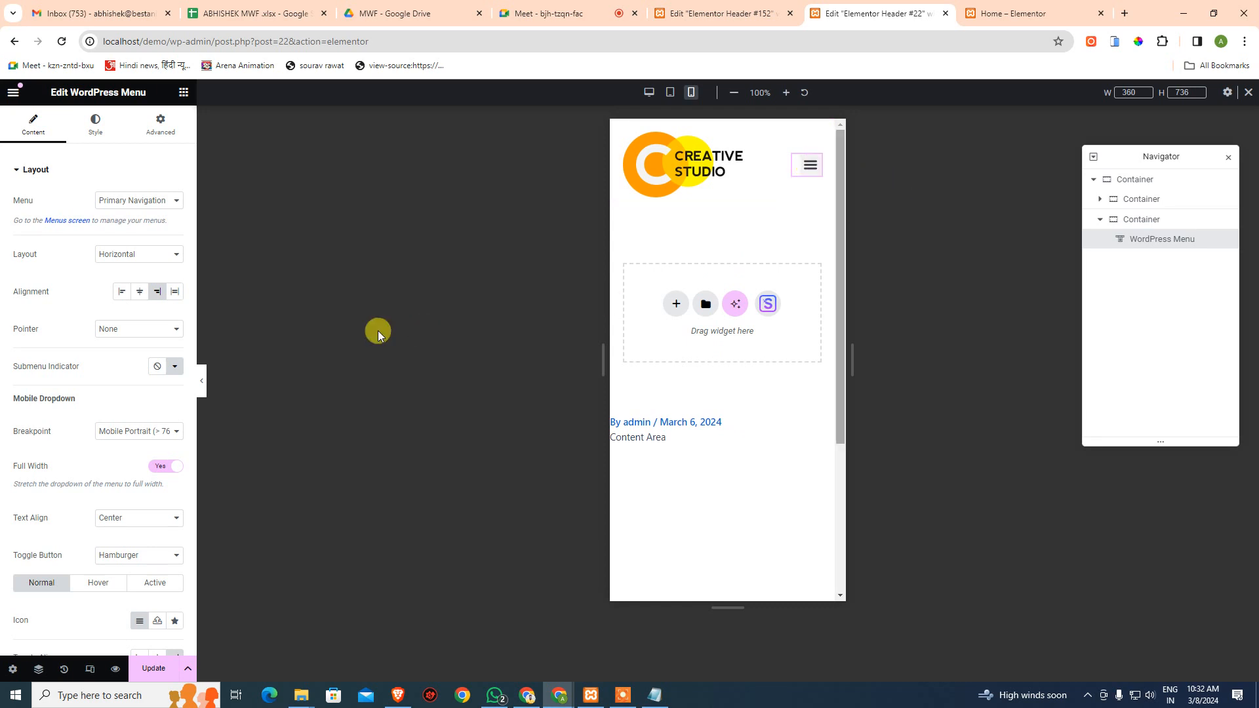
scroll(133, 448, "down", 2)
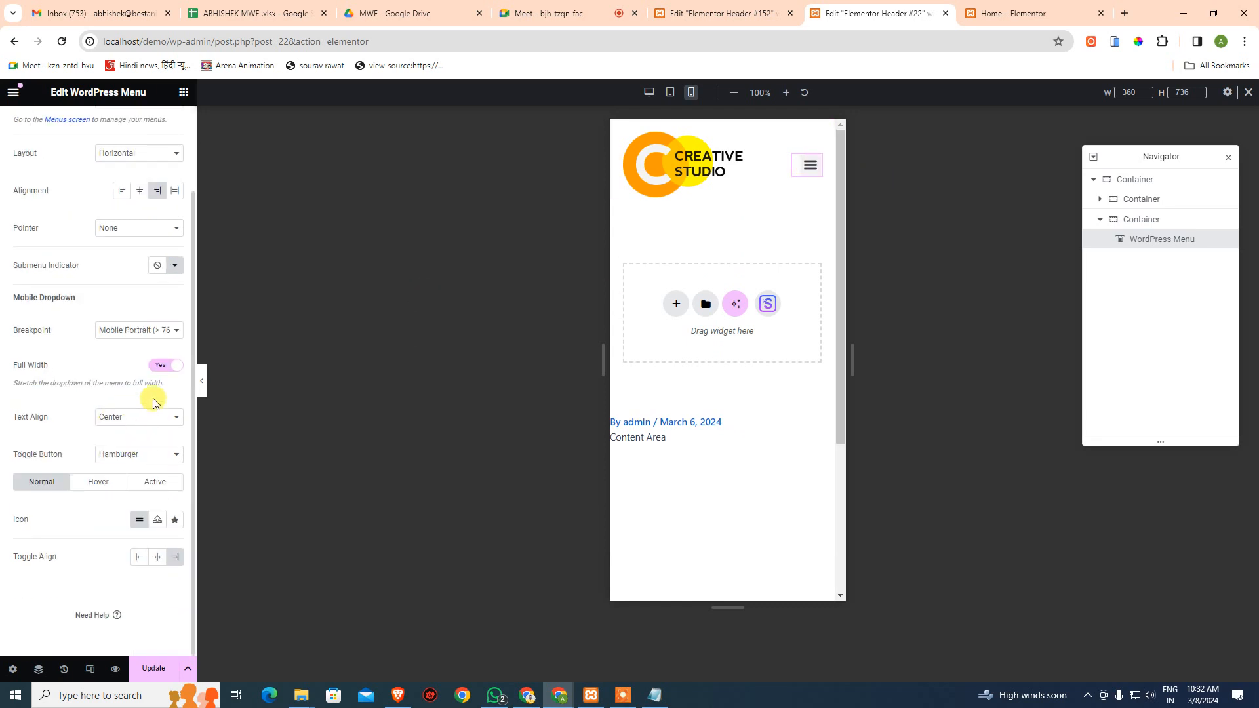
scroll(152, 402, "up", 1)
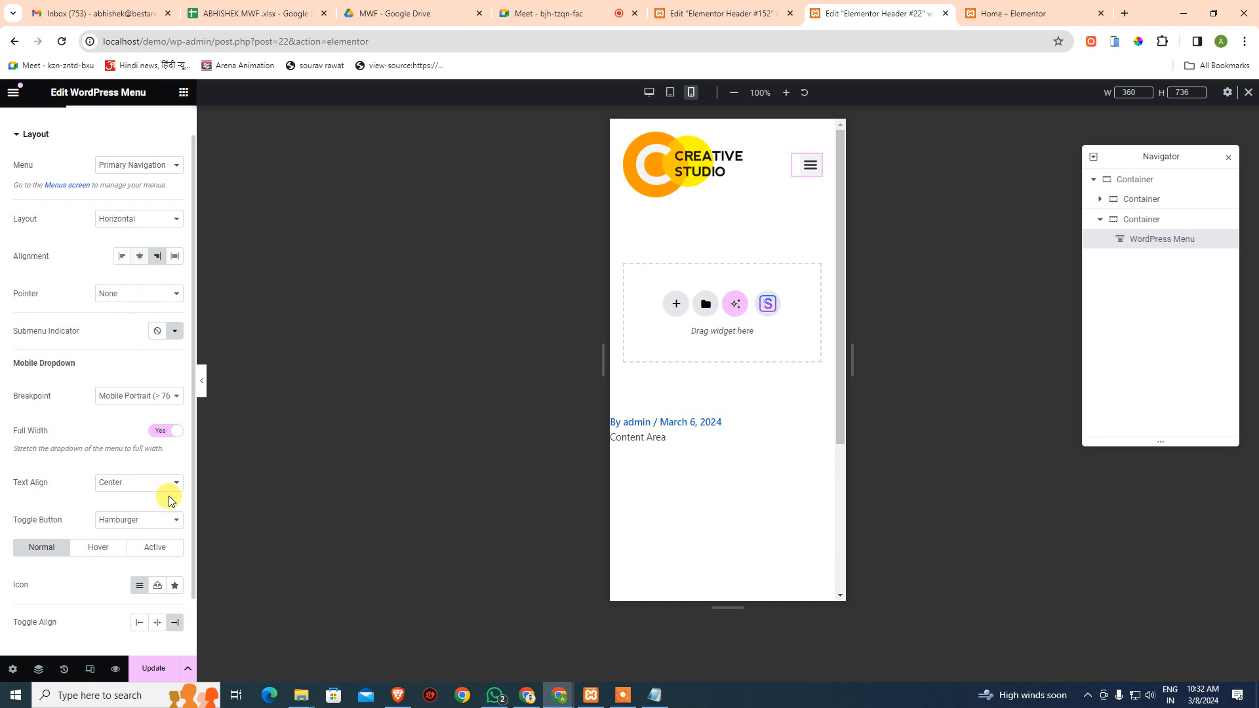
scroll(172, 528, "down", 1)
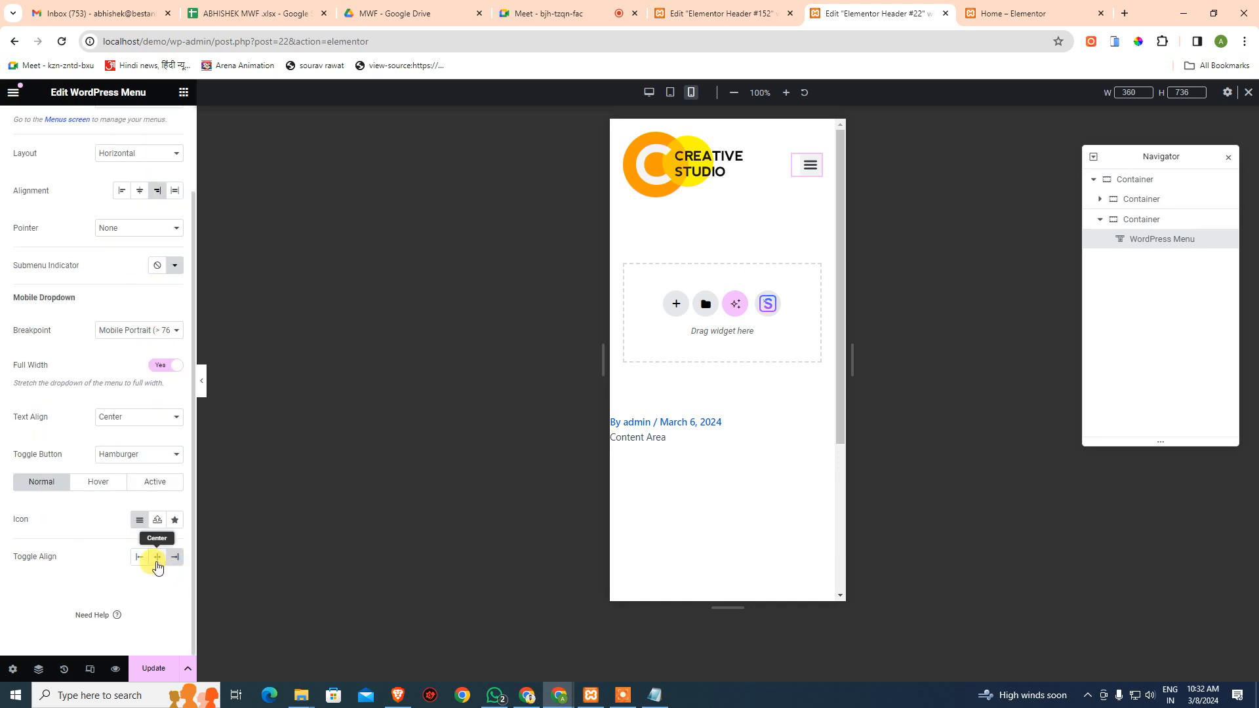
left_click(157, 565)
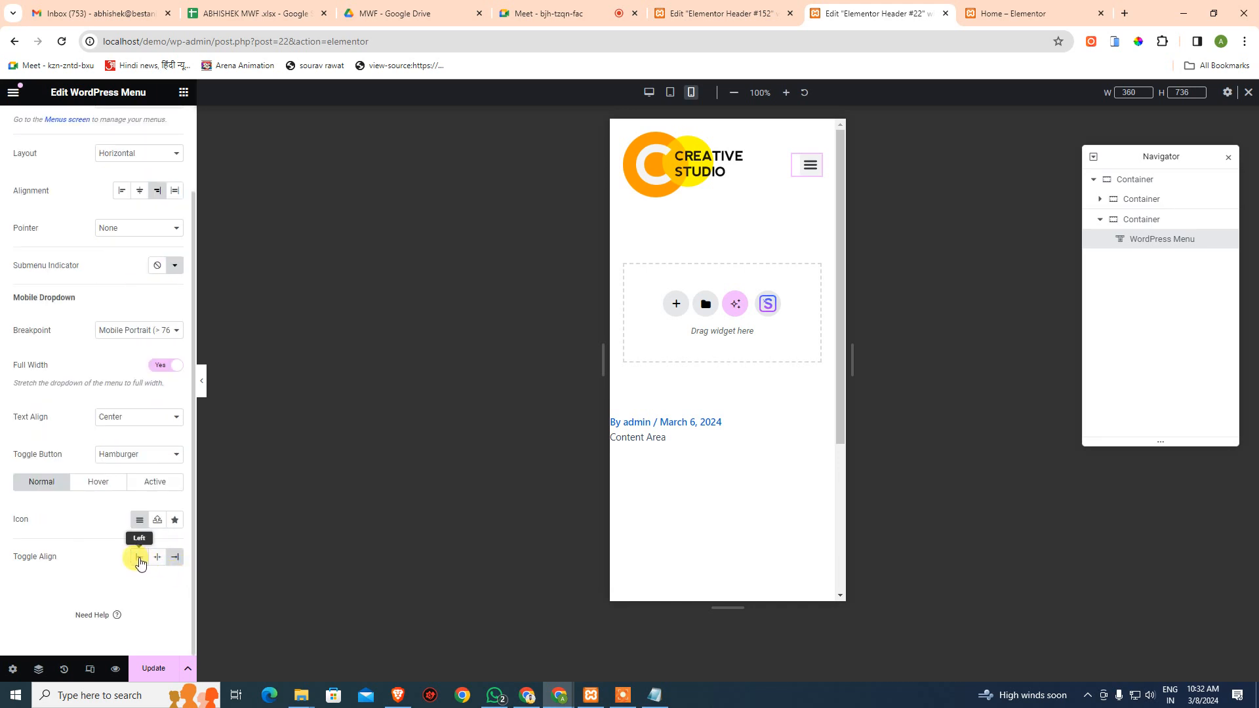
left_click(174, 556)
scroll(158, 420, "up", 2)
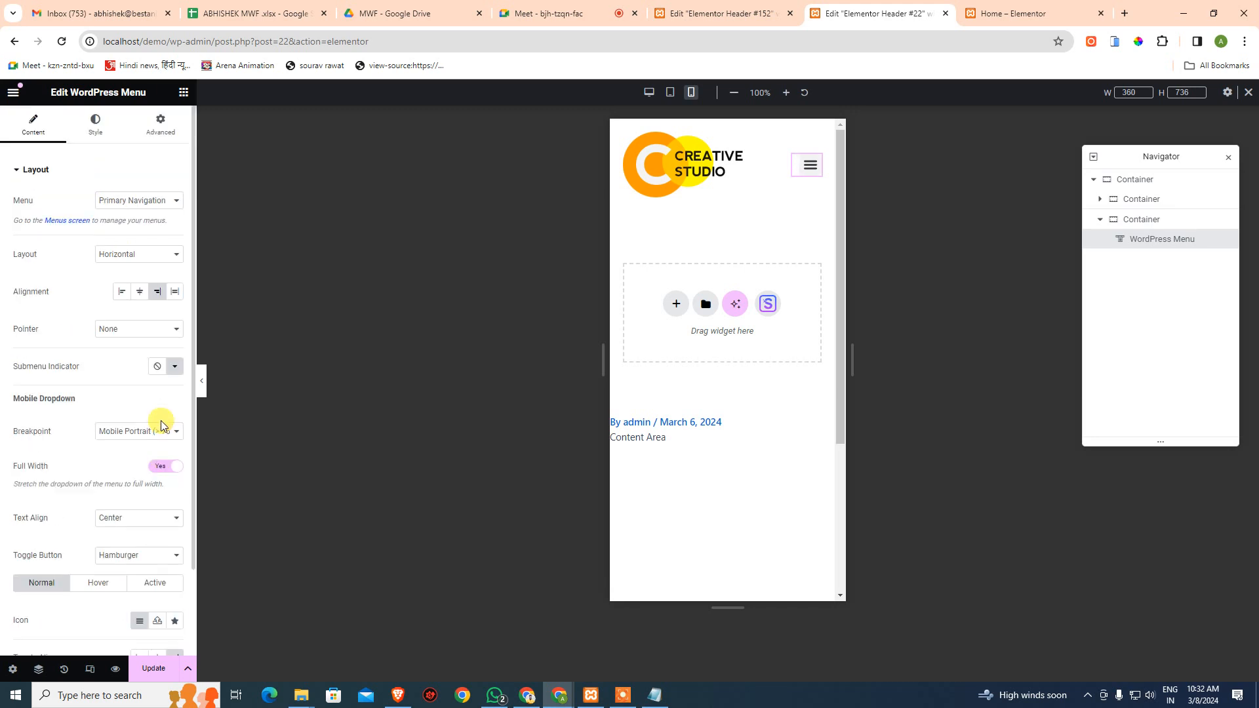
left_click(134, 200)
left_click(147, 164)
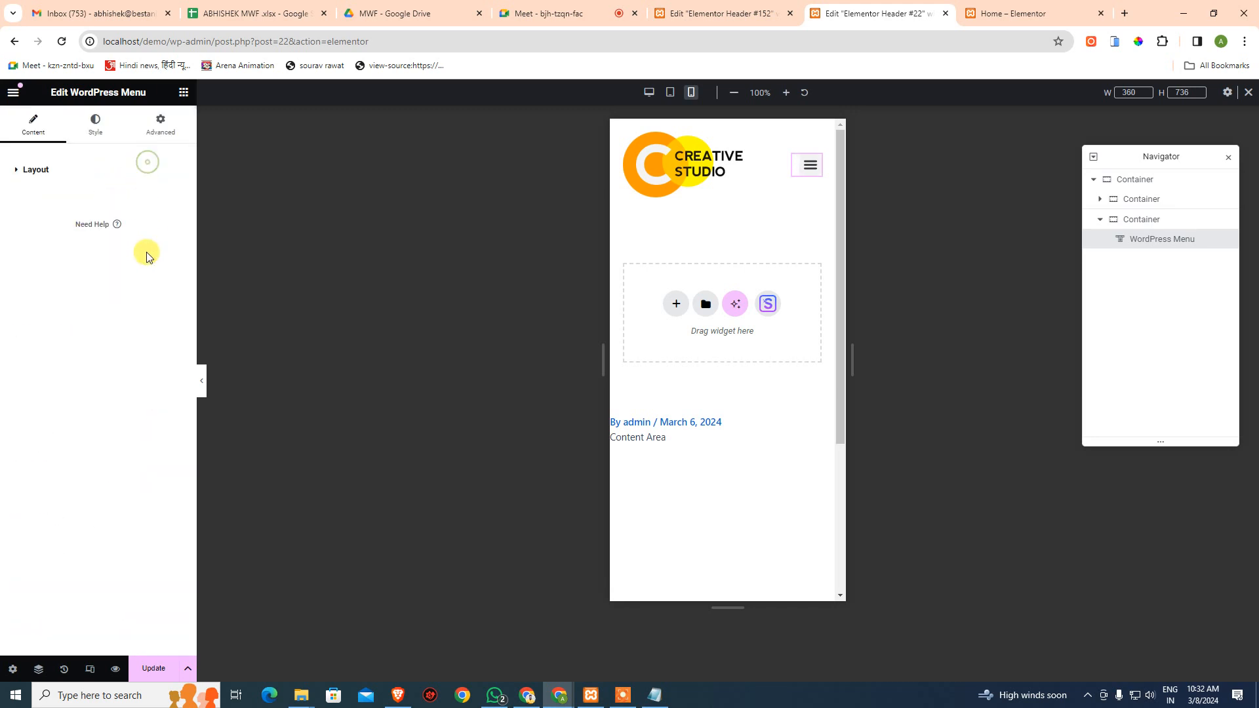
left_click(95, 170)
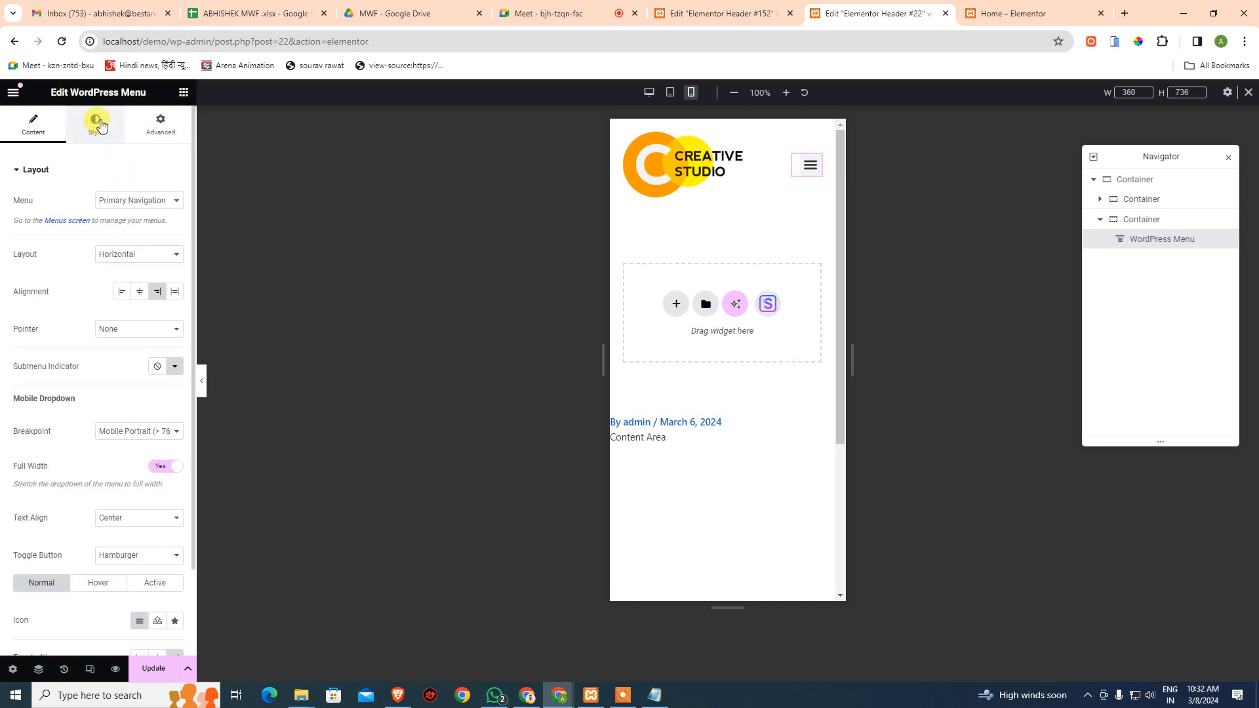
- In Style, try 16, 22 and 0 horizontal padding, clear the field, then expand the Dropdown section
left_click(97, 124)
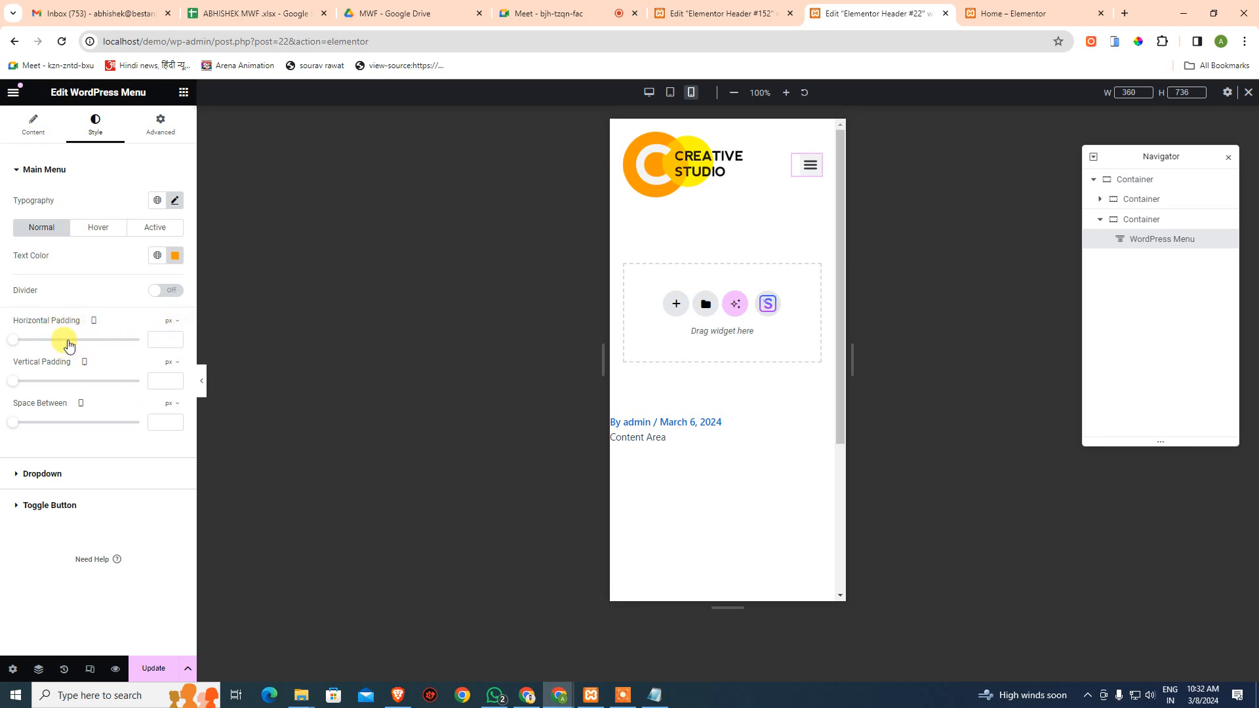
left_click_drag(14, 340, 67, 339)
left_click(805, 172)
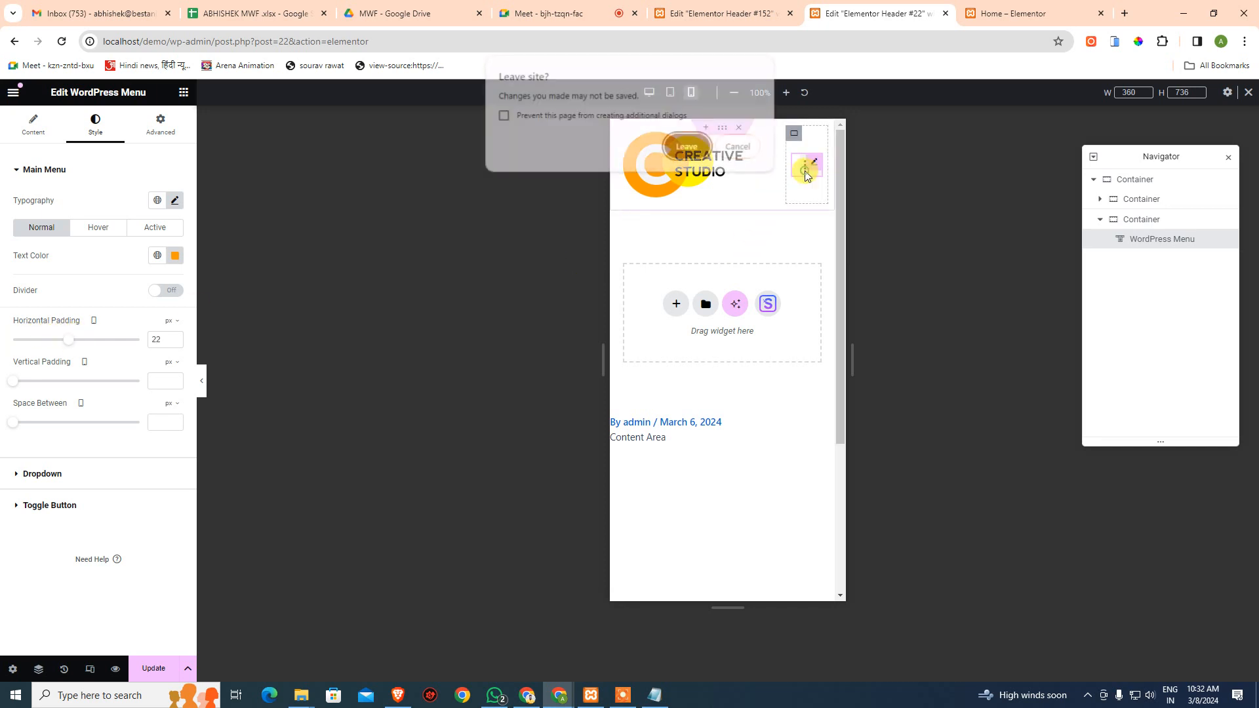
left_click(738, 148)
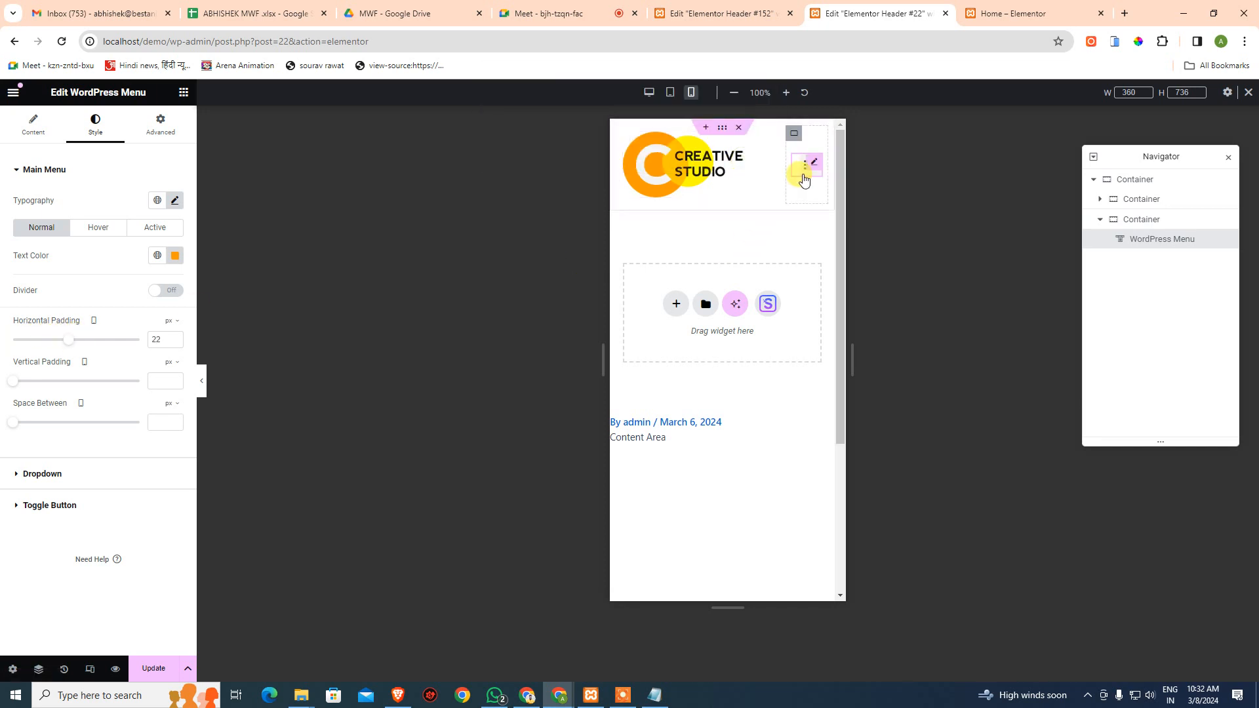
left_click(805, 179)
left_click(324, 333)
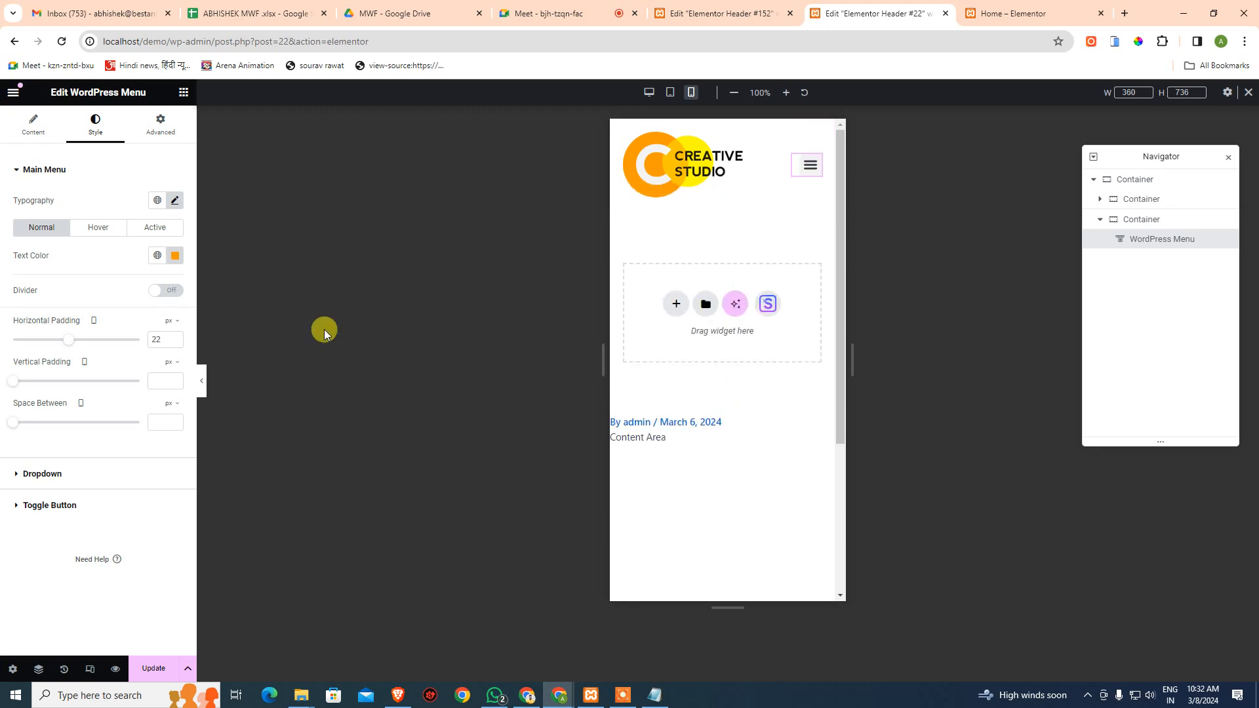
left_click_drag(67, 340, 12, 340)
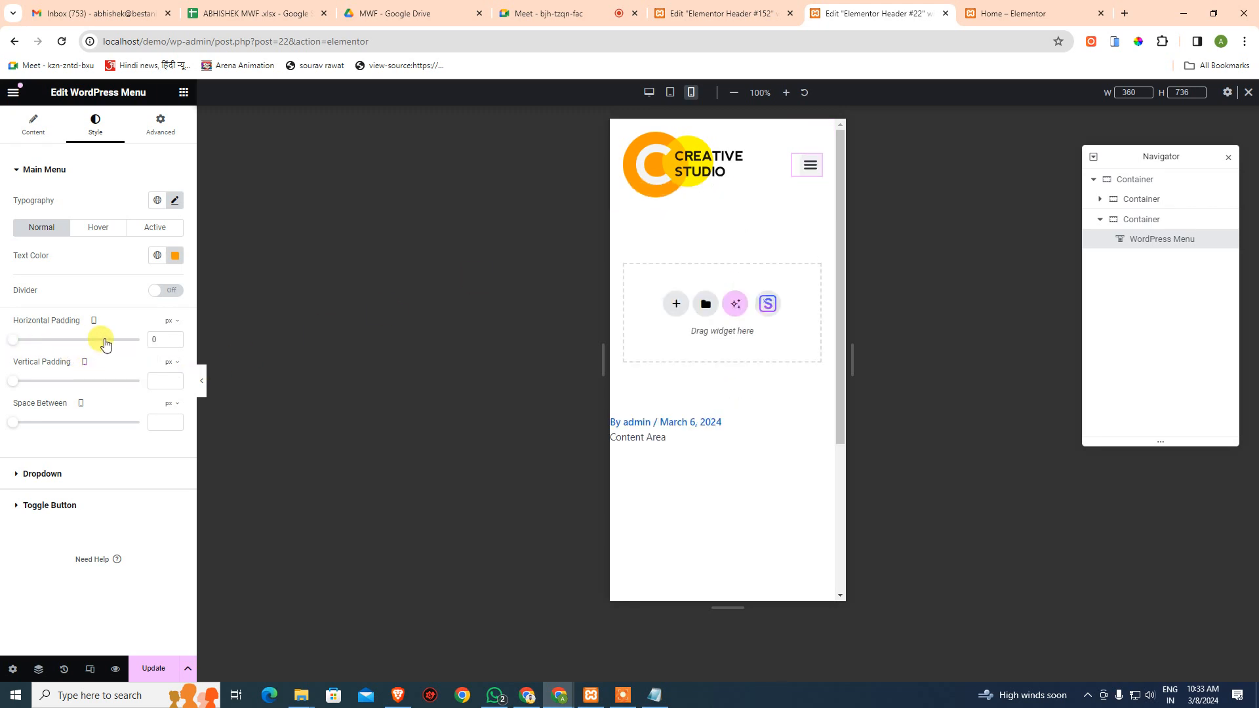
double_click(156, 339)
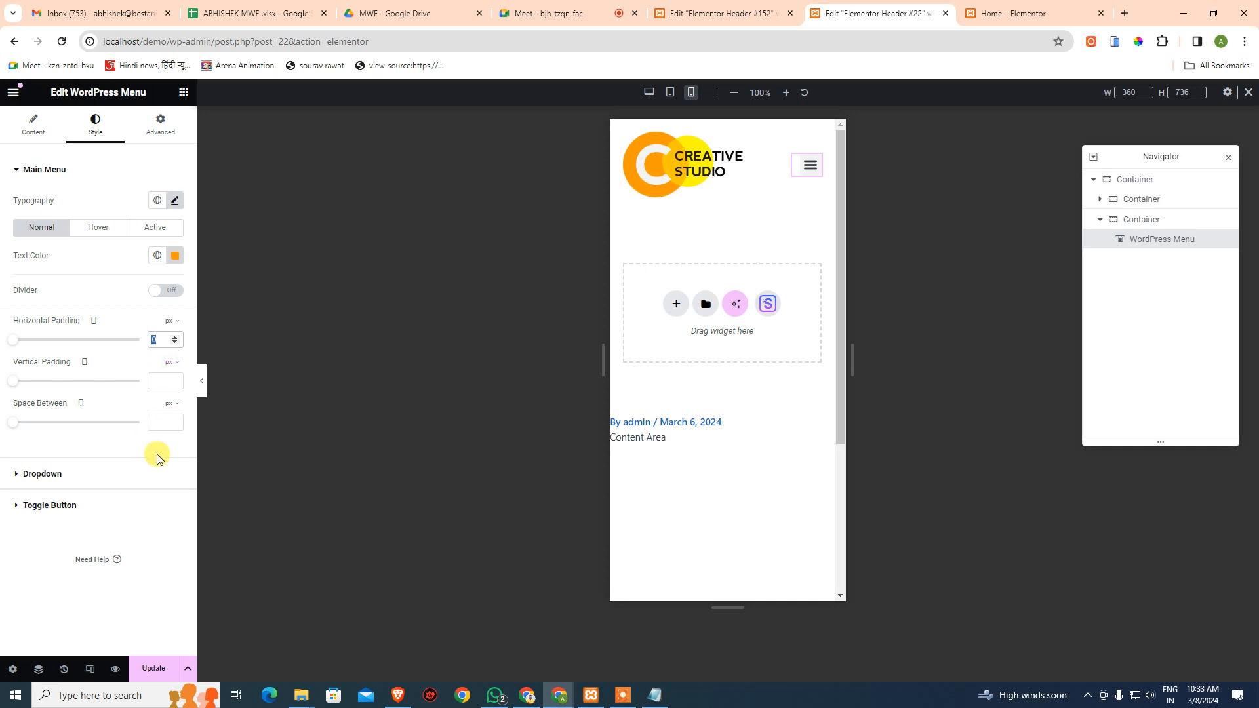
key("BackSpace")
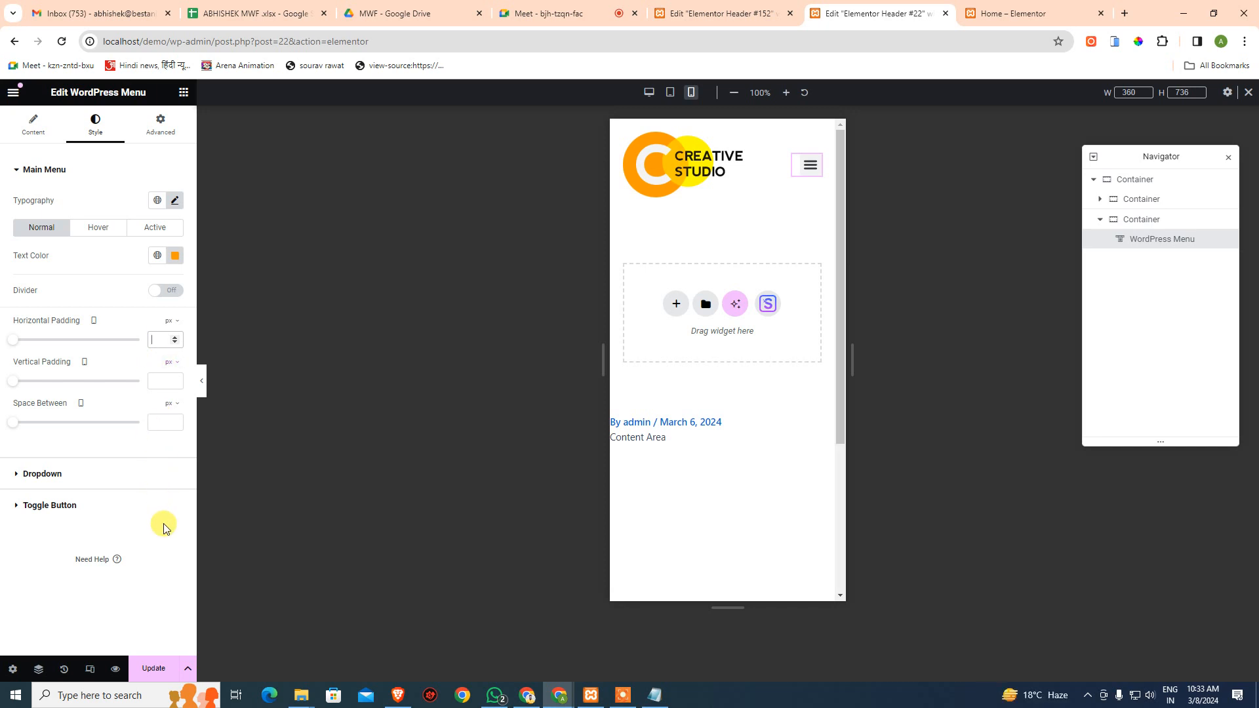
left_click(89, 480)
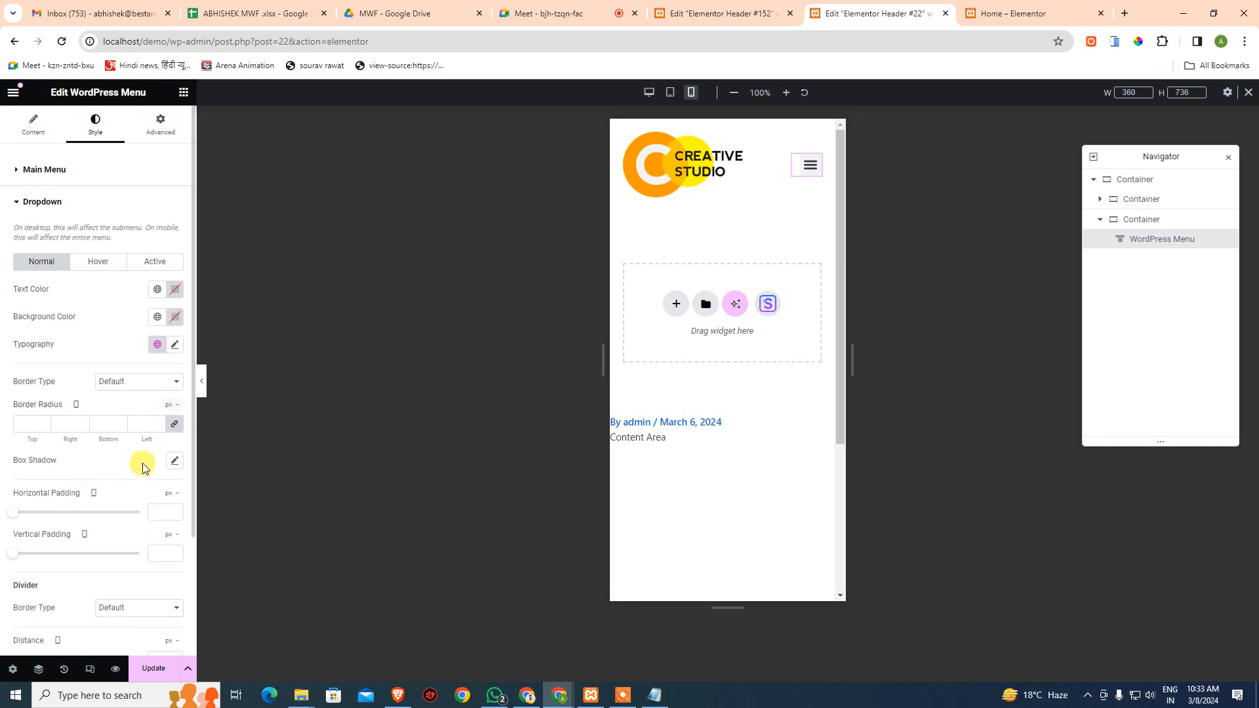
- Compare against the FLAIR header's Dropdown style settings, then return to the Creative Studio header
scroll(143, 468, "down", 2)
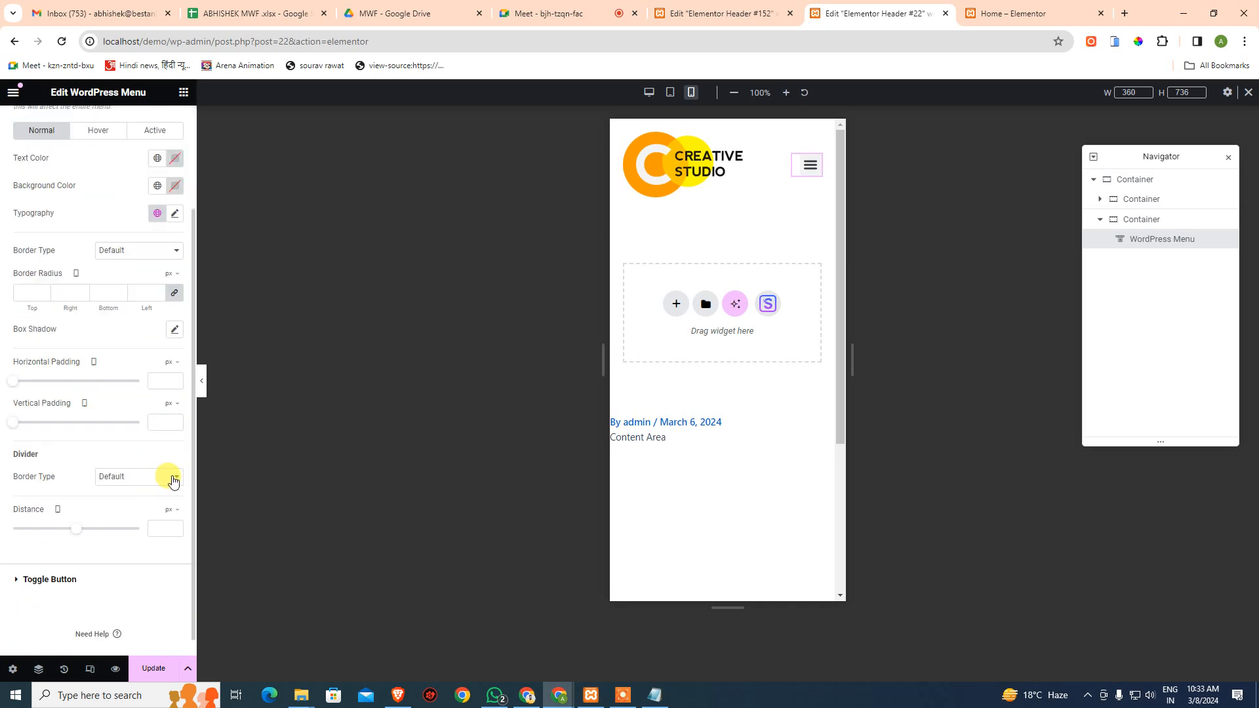
left_click(722, 13)
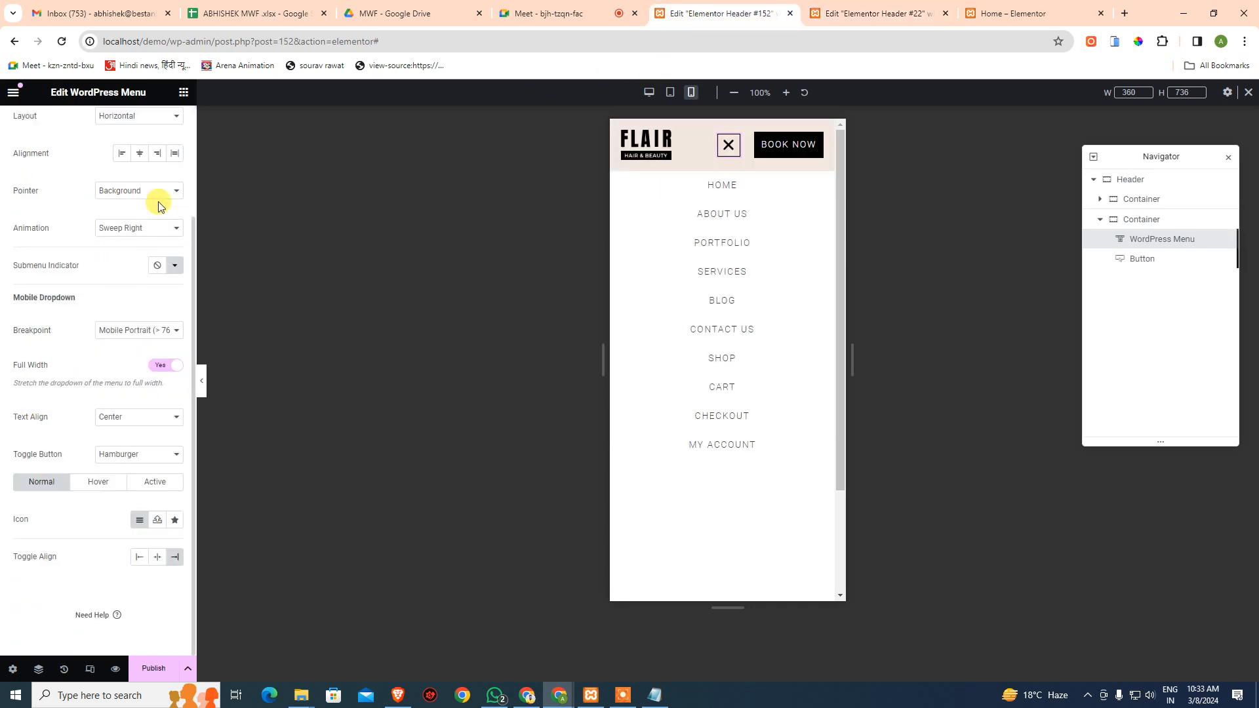
scroll(93, 309, "up", 3)
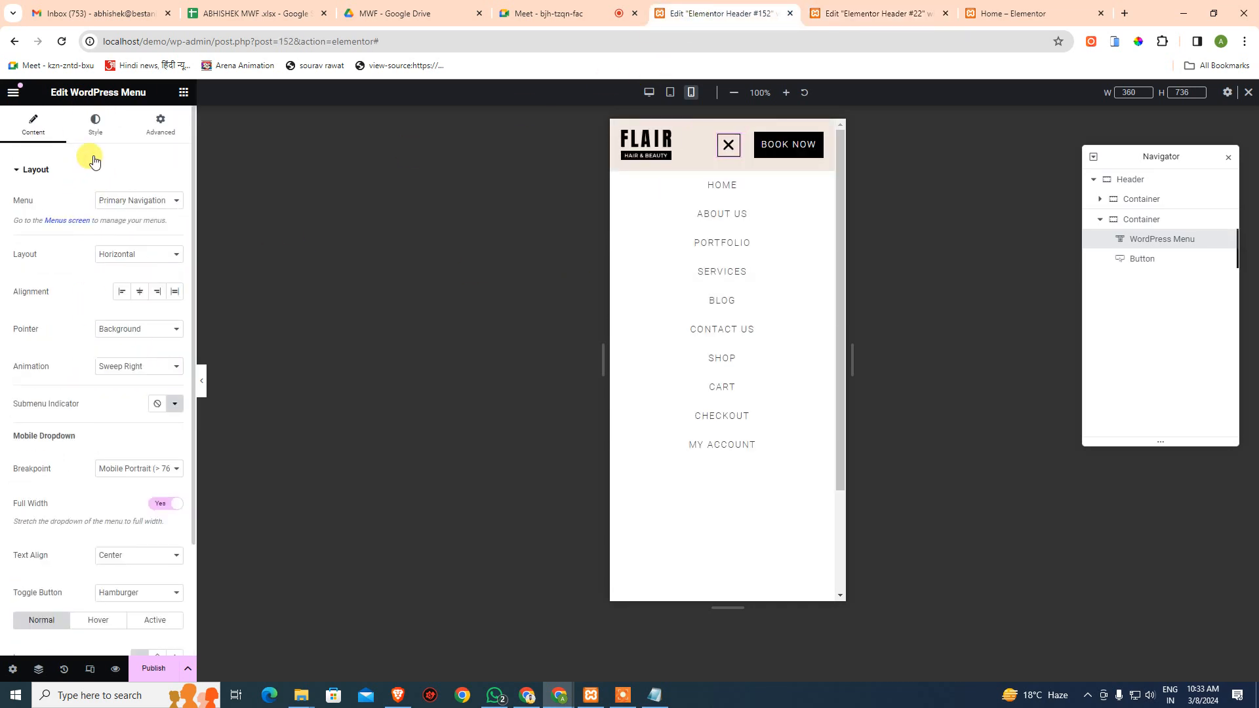
left_click(104, 514)
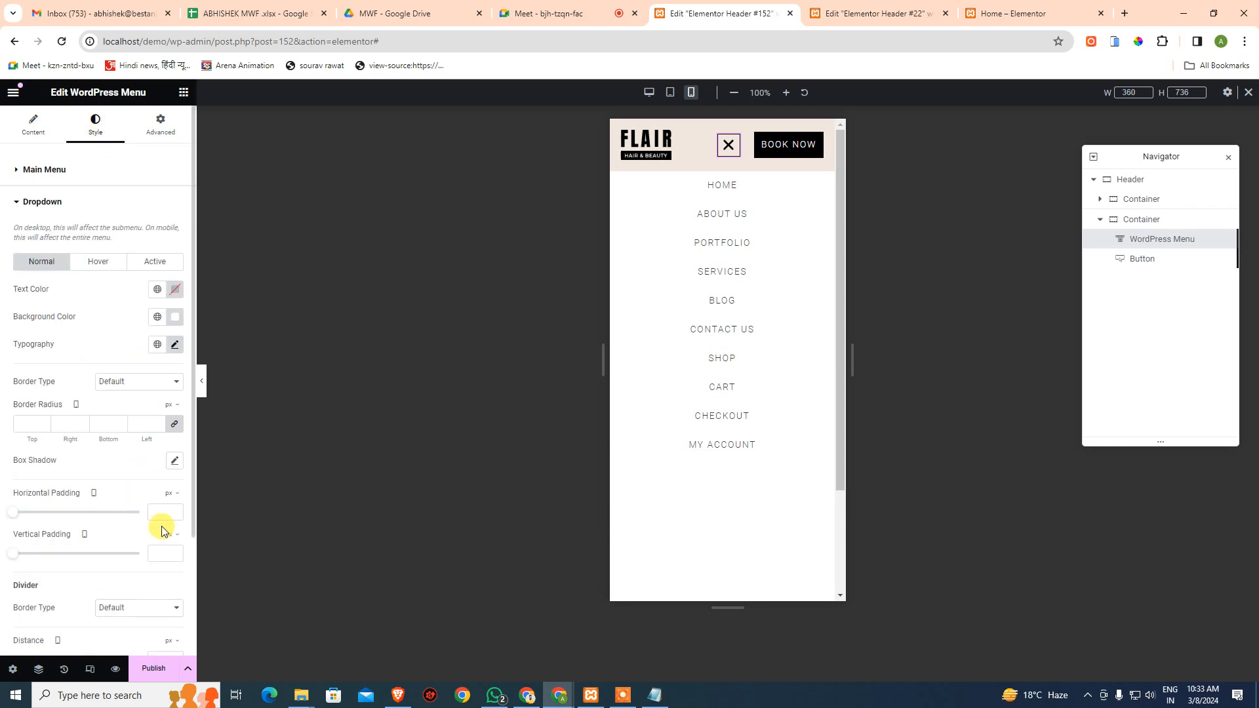
scroll(176, 541, "down", 2)
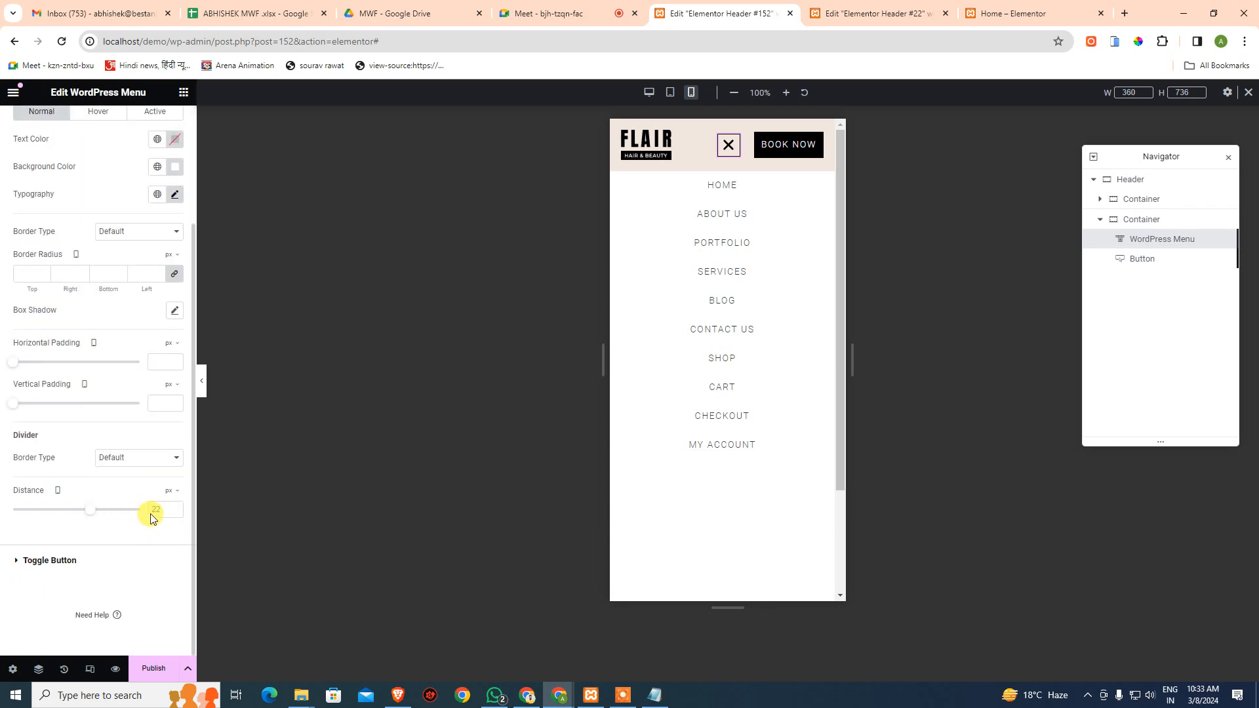
left_click(838, 19)
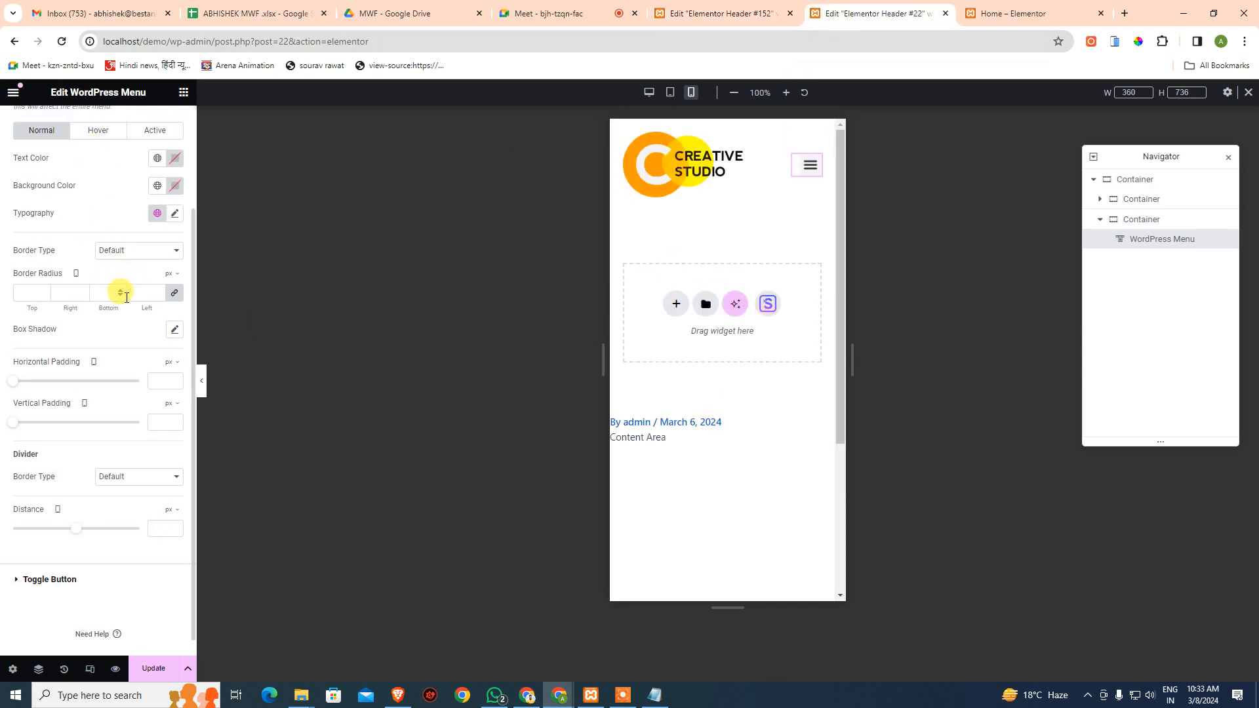
scroll(118, 289, "up", 1)
scroll(107, 314, "down", 2)
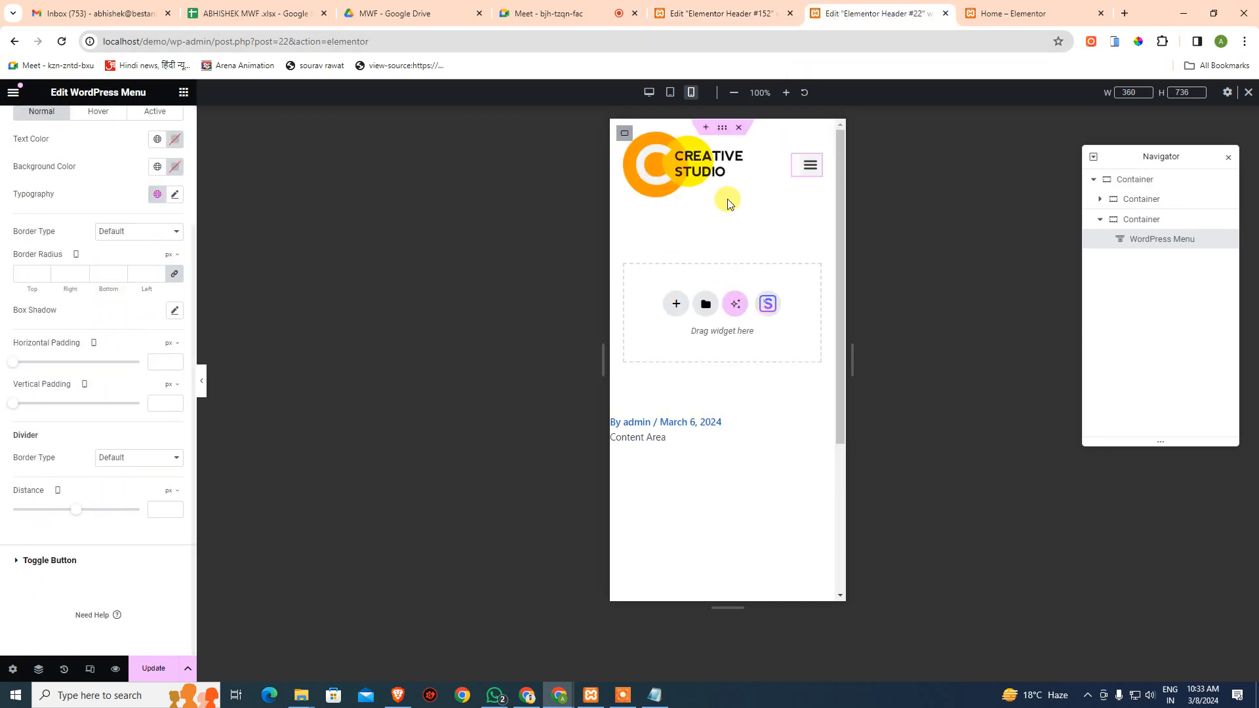
- Set dropdown Distance 38, divider border Solid, colour #000000 and width 1
left_click(803, 172)
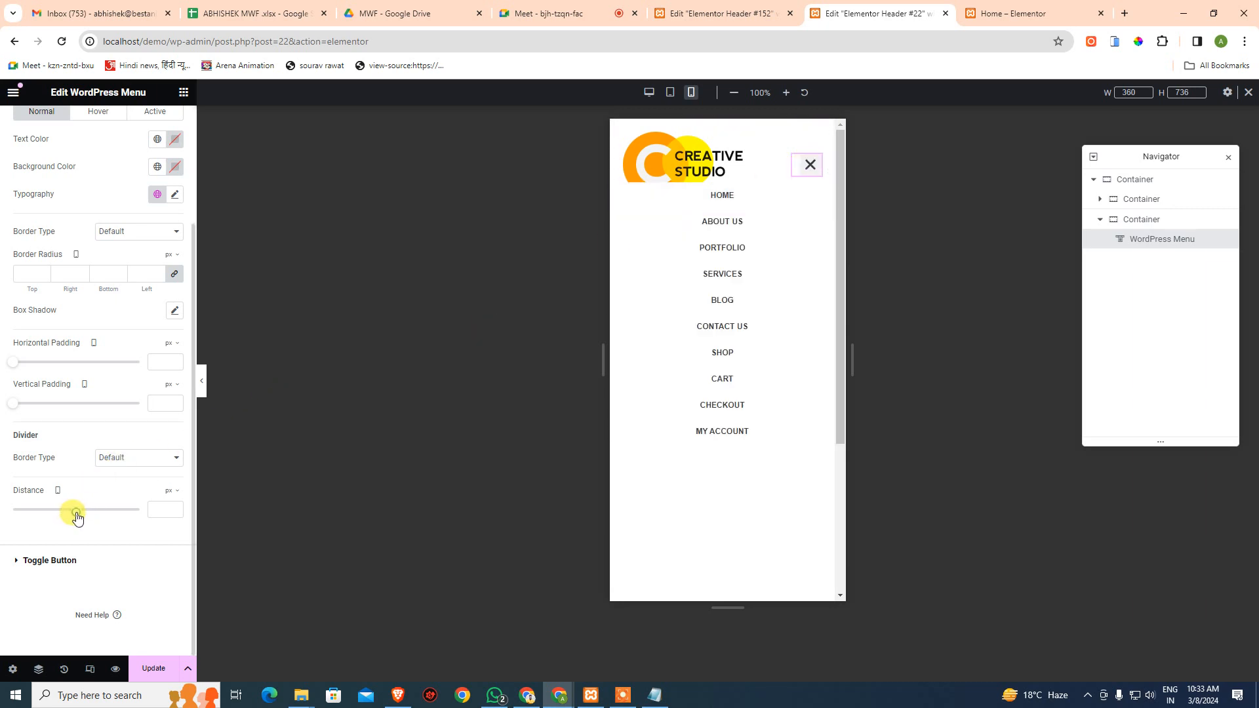
left_click_drag(76, 516, 102, 519)
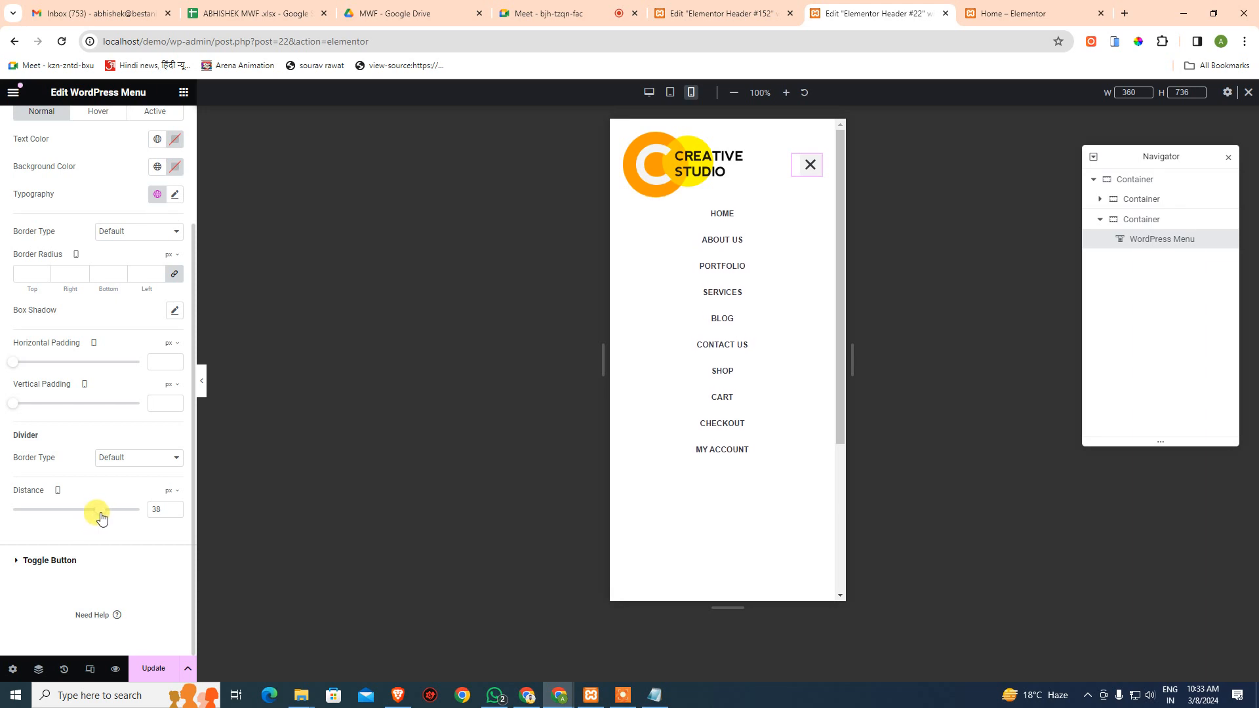
left_click(160, 458)
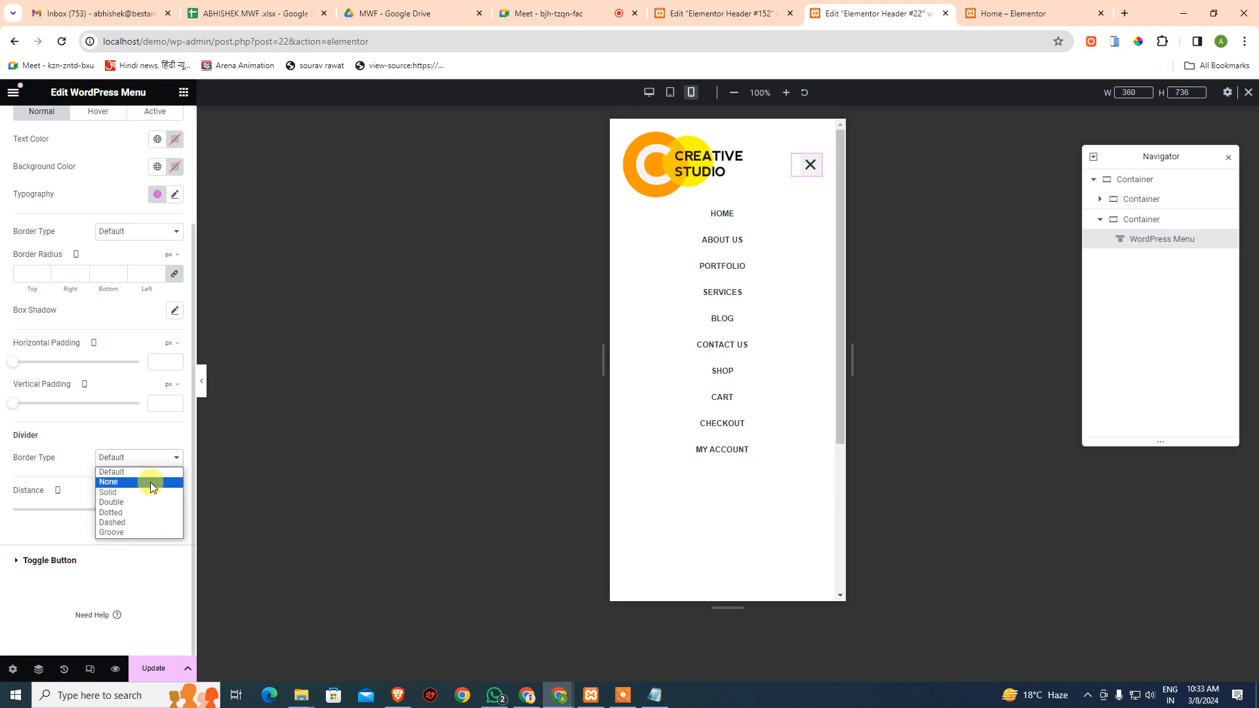
left_click(148, 491)
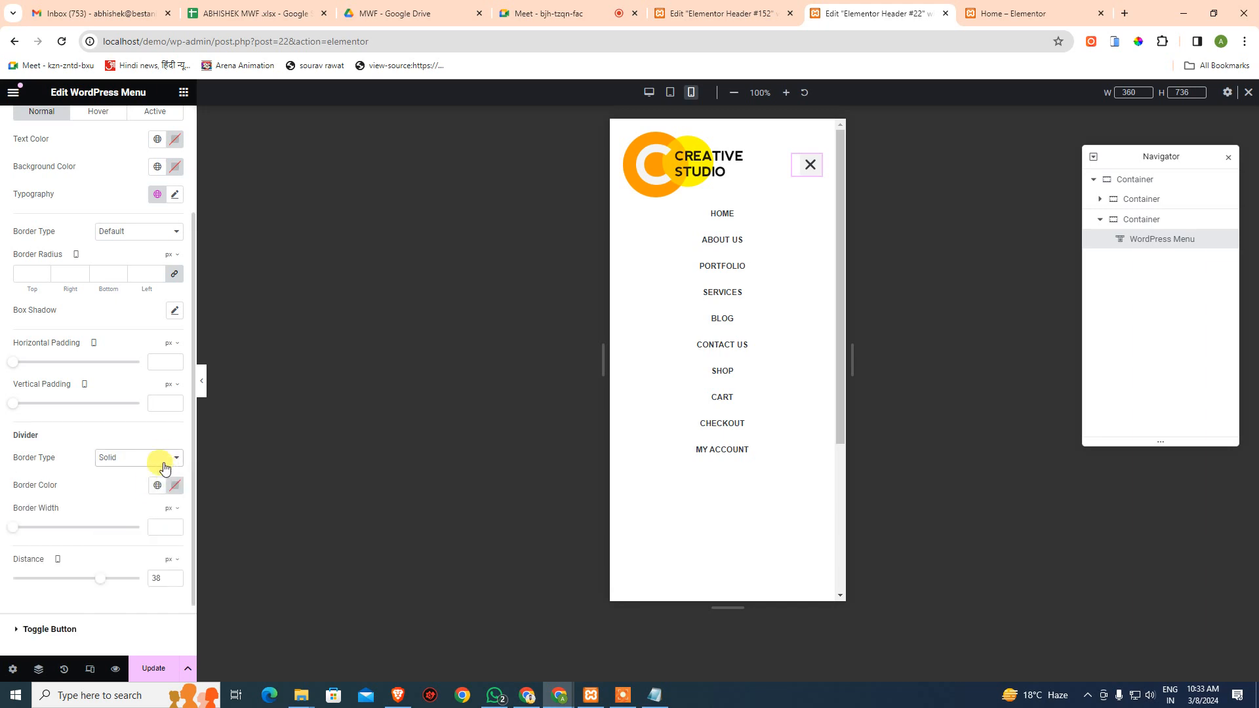
left_click(175, 486)
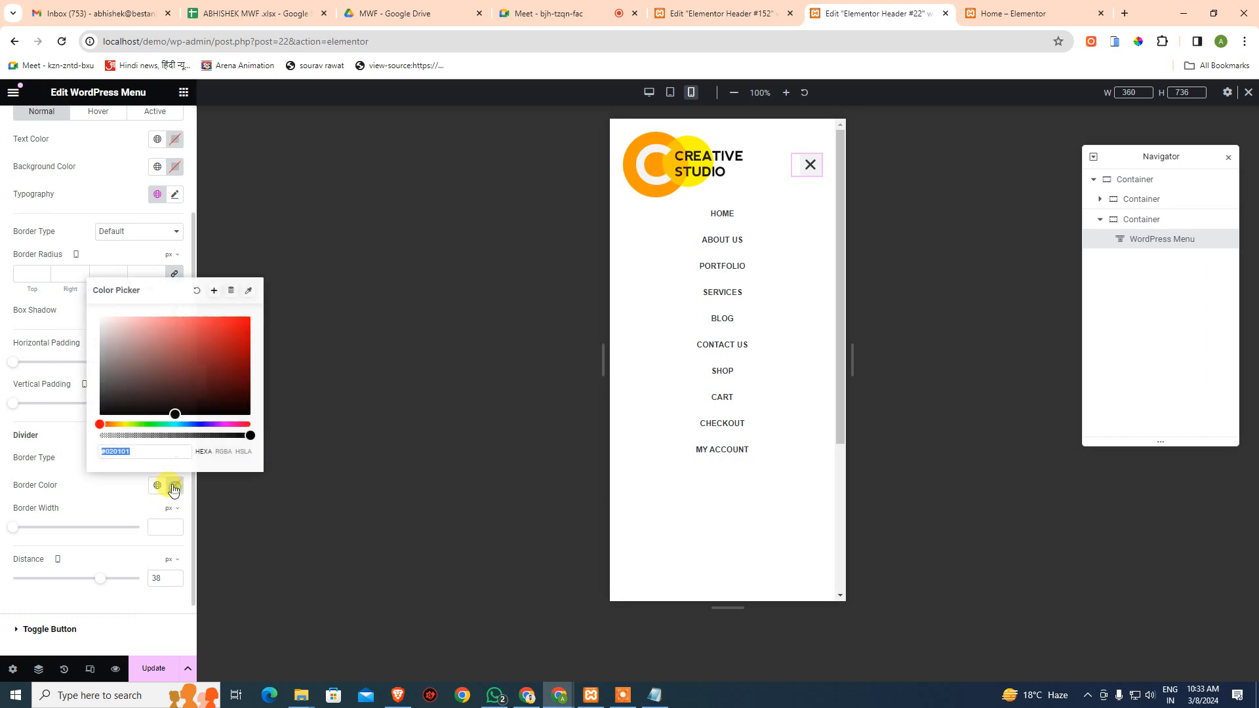
left_click(72, 481)
left_click(163, 528)
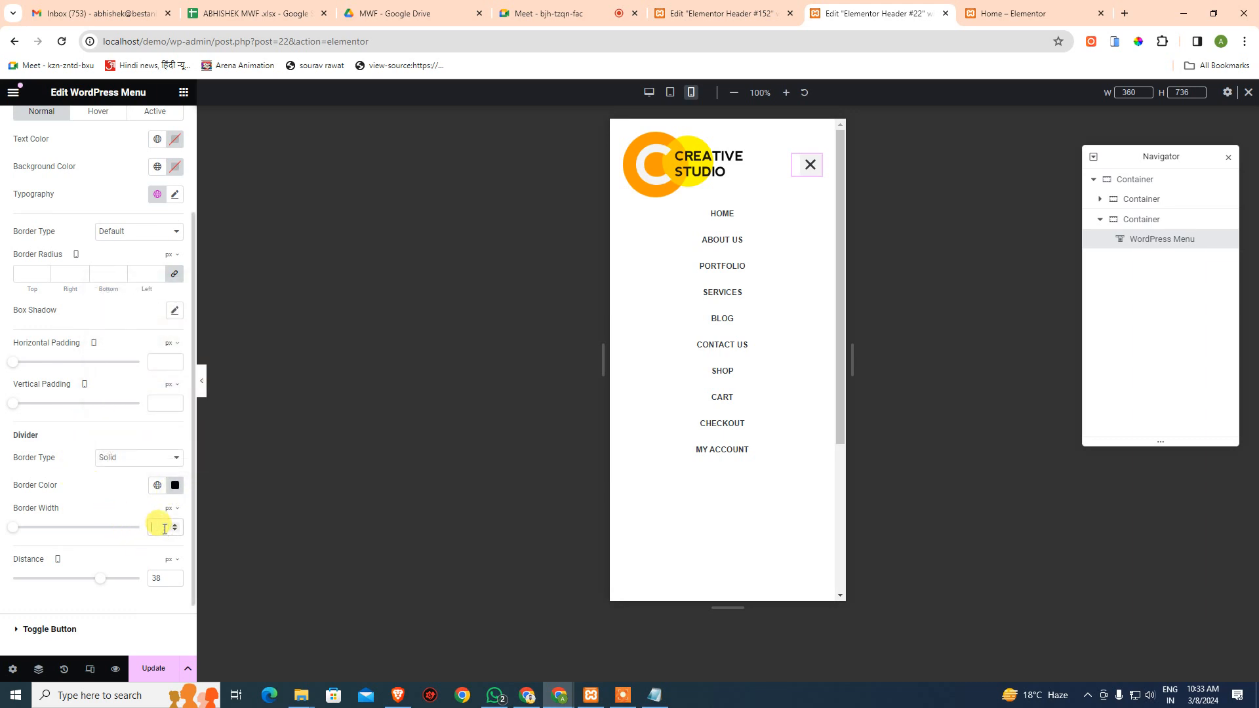
type("1")
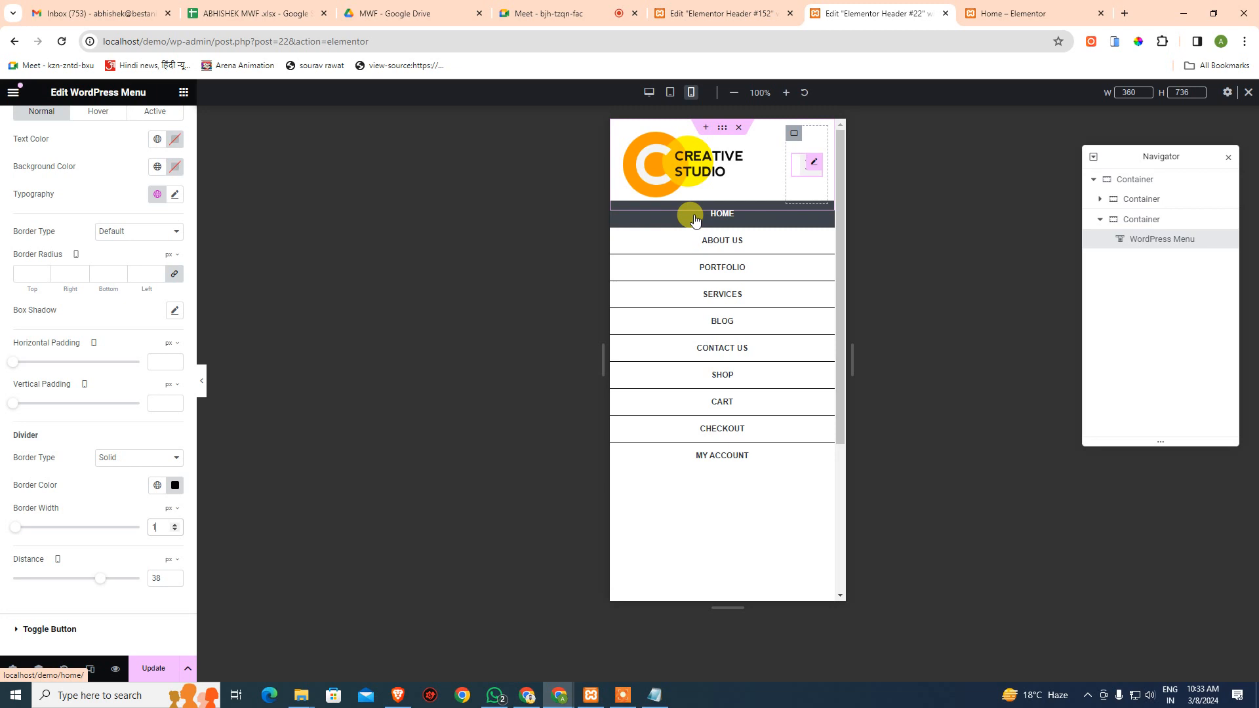
- Set dropdown item distance to 50, reset the divider border to Default, and preview at tablet width
left_click(105, 583)
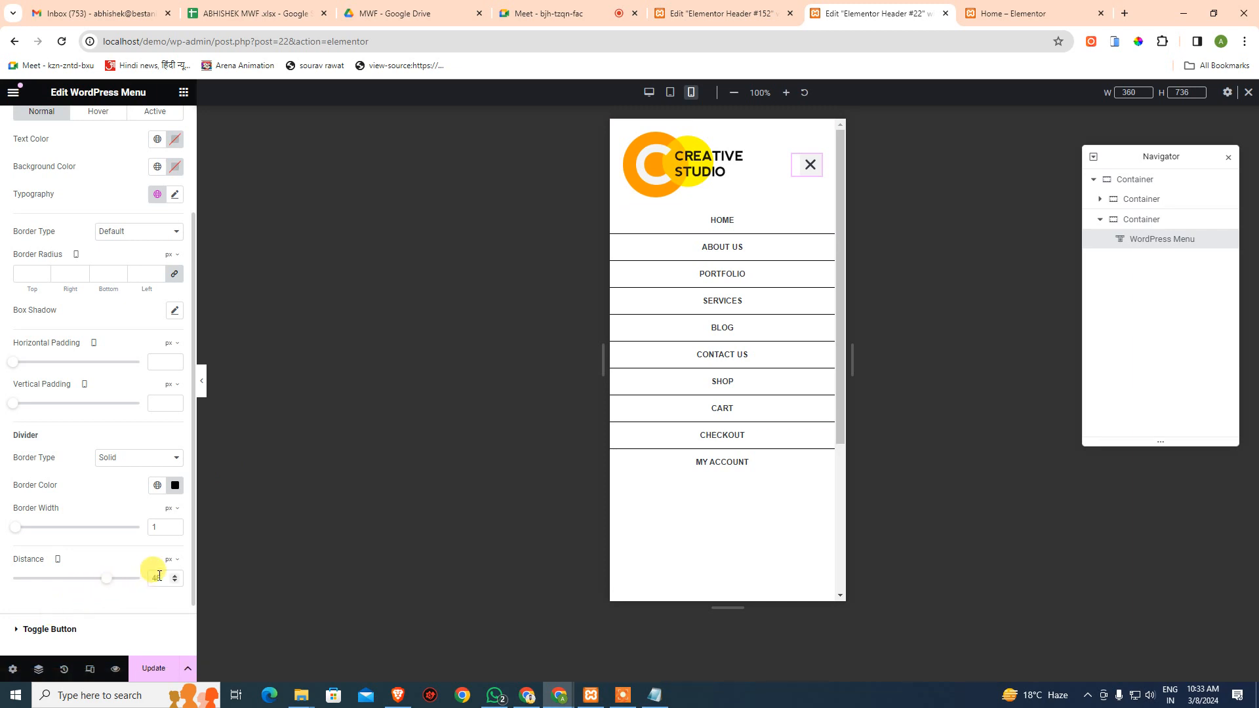
key("Delete")
key("Delete")
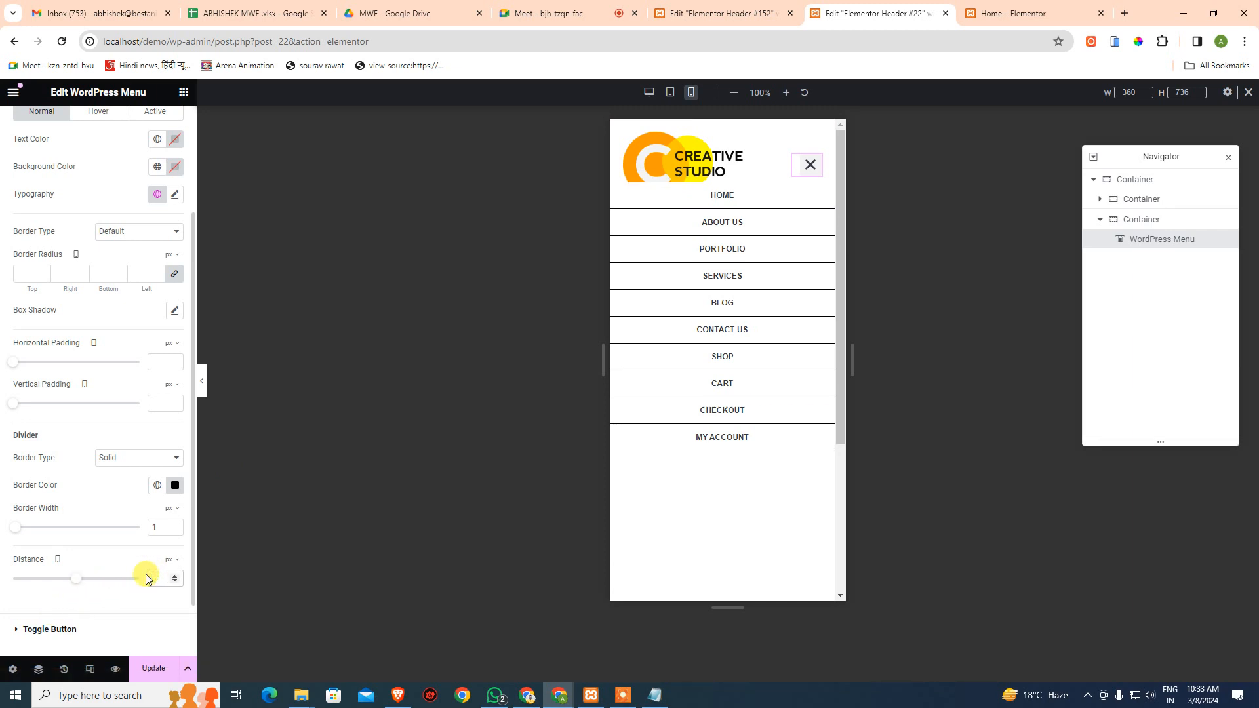
type("50")
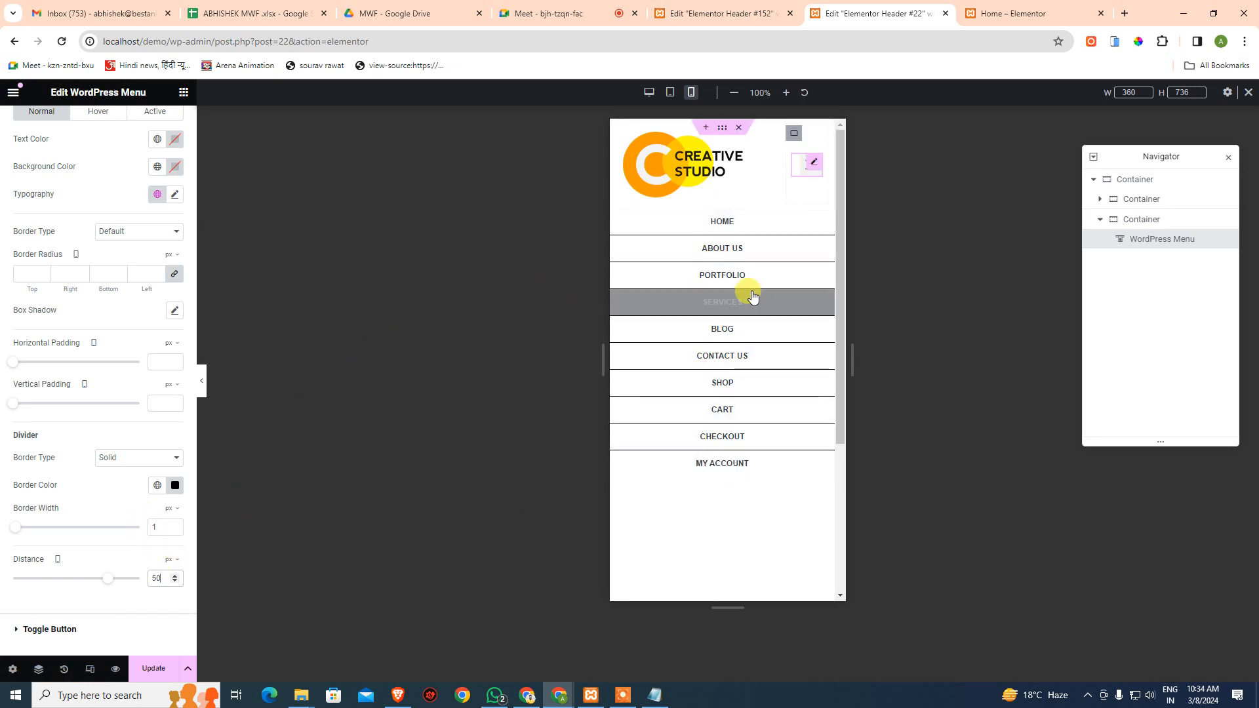
left_click(129, 459)
left_click(127, 471)
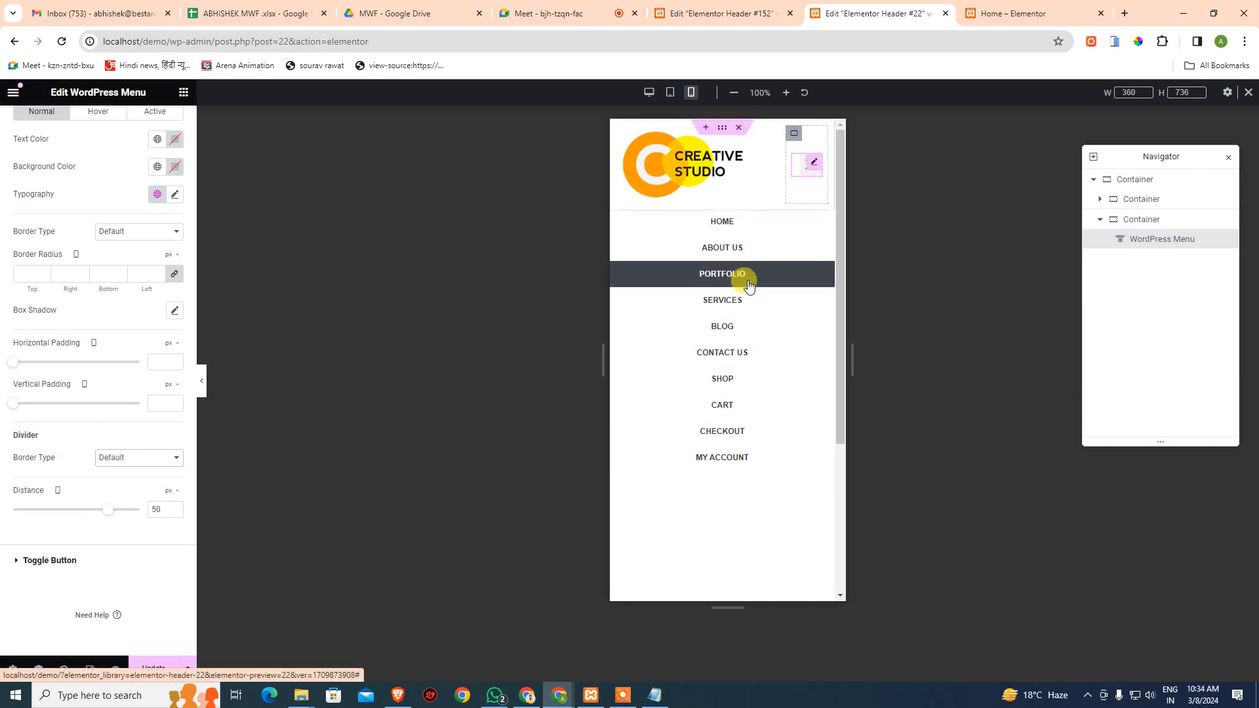
left_click(670, 92)
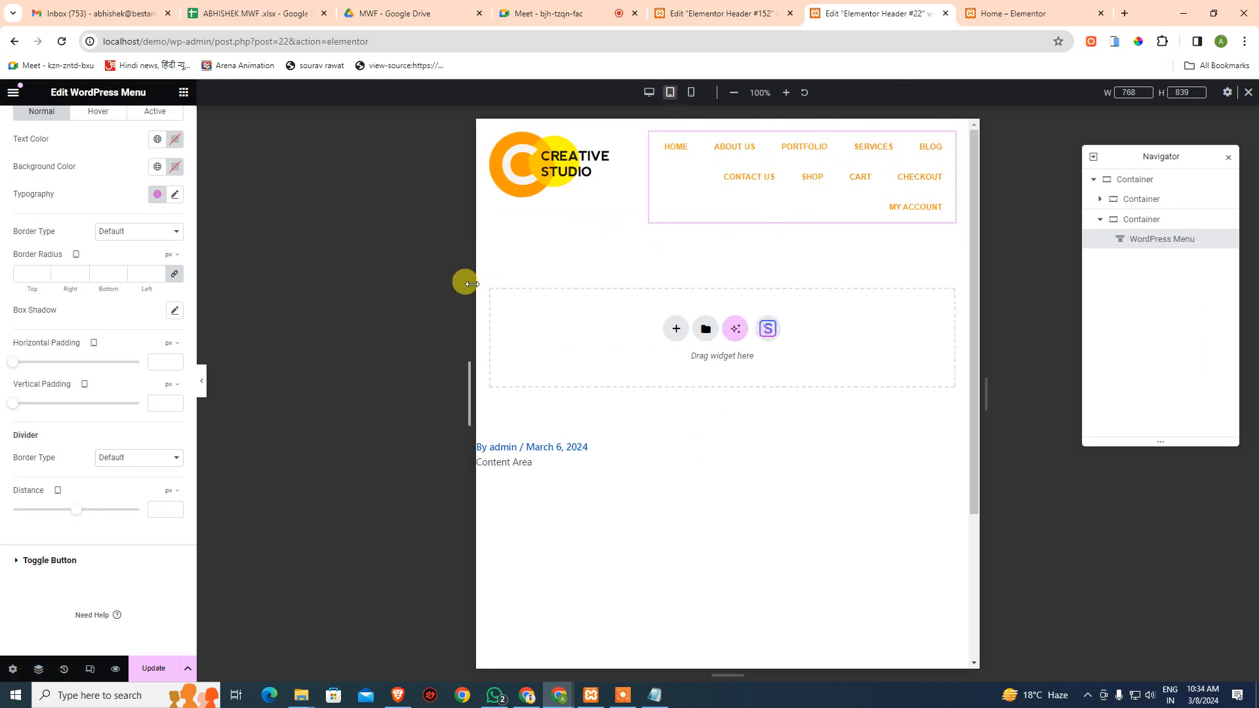
- Make the menu collapse at the tablet breakpoint with a full-width dropdown
scroll(83, 156, "up", 3)
left_click(33, 126)
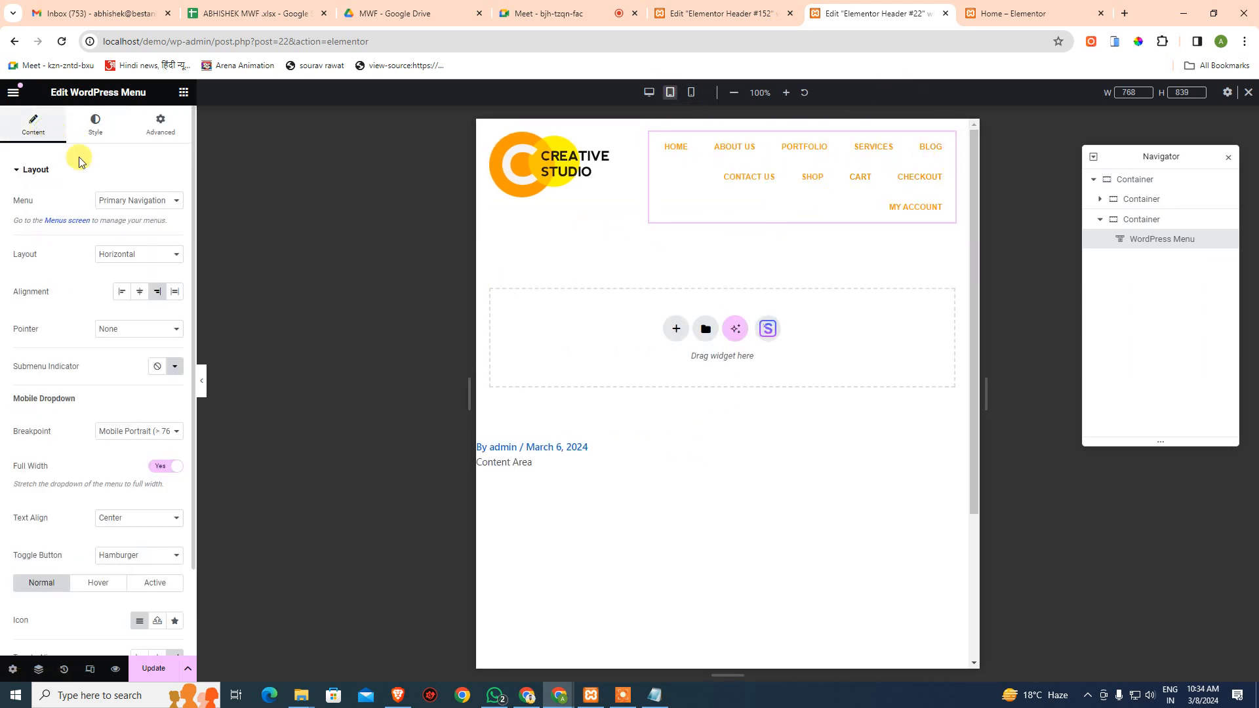
left_click(143, 432)
left_click(149, 455)
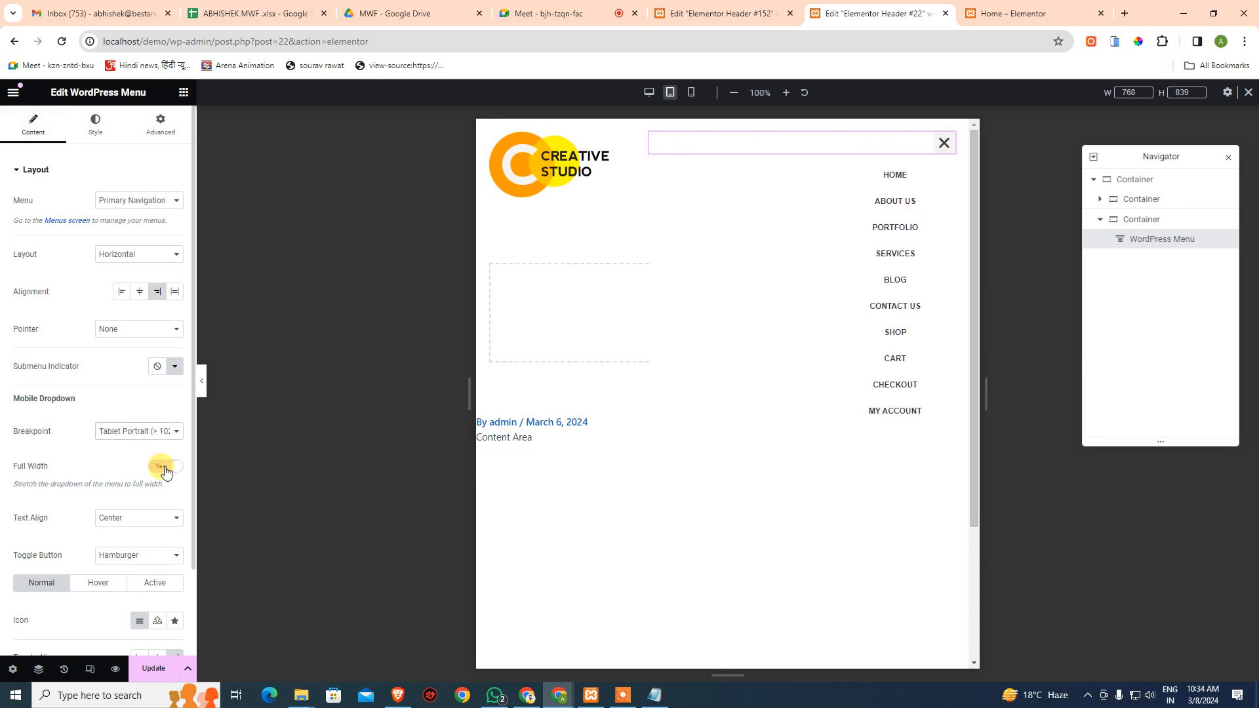
left_click(164, 468)
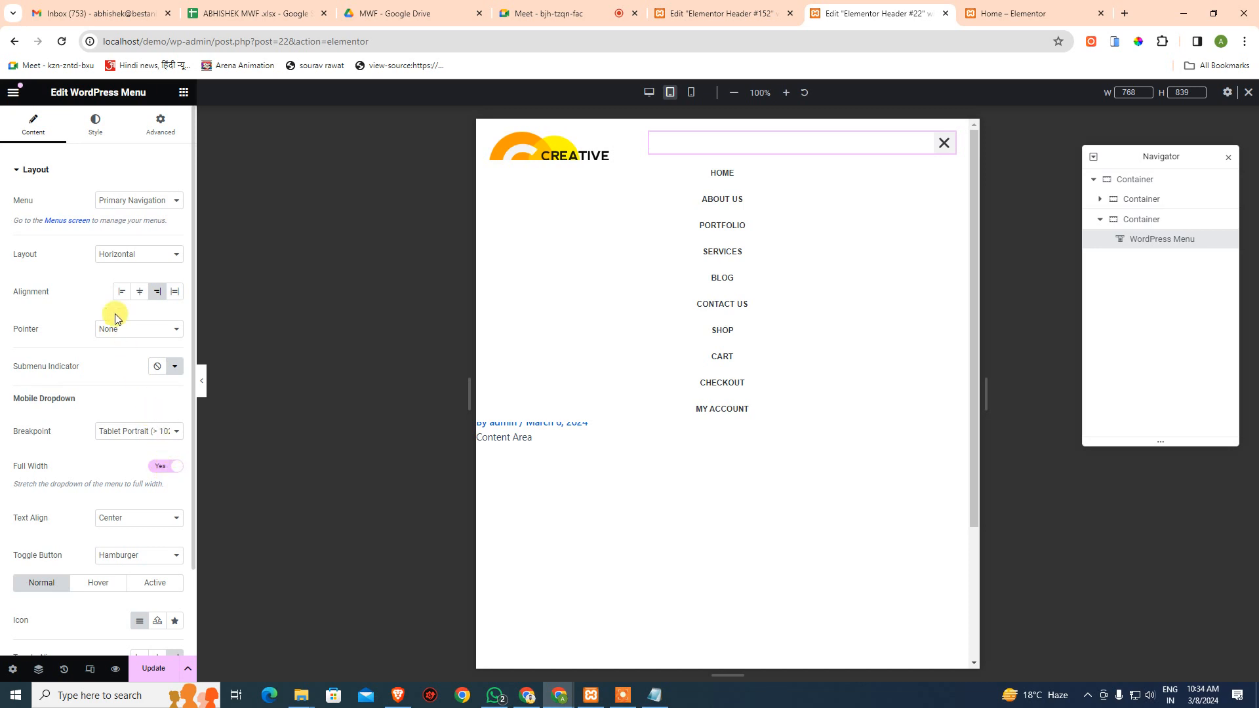
- Raise the dropdown's distance in Style > Dropdown so it opens further below the logo
left_click(96, 135)
left_click(69, 470)
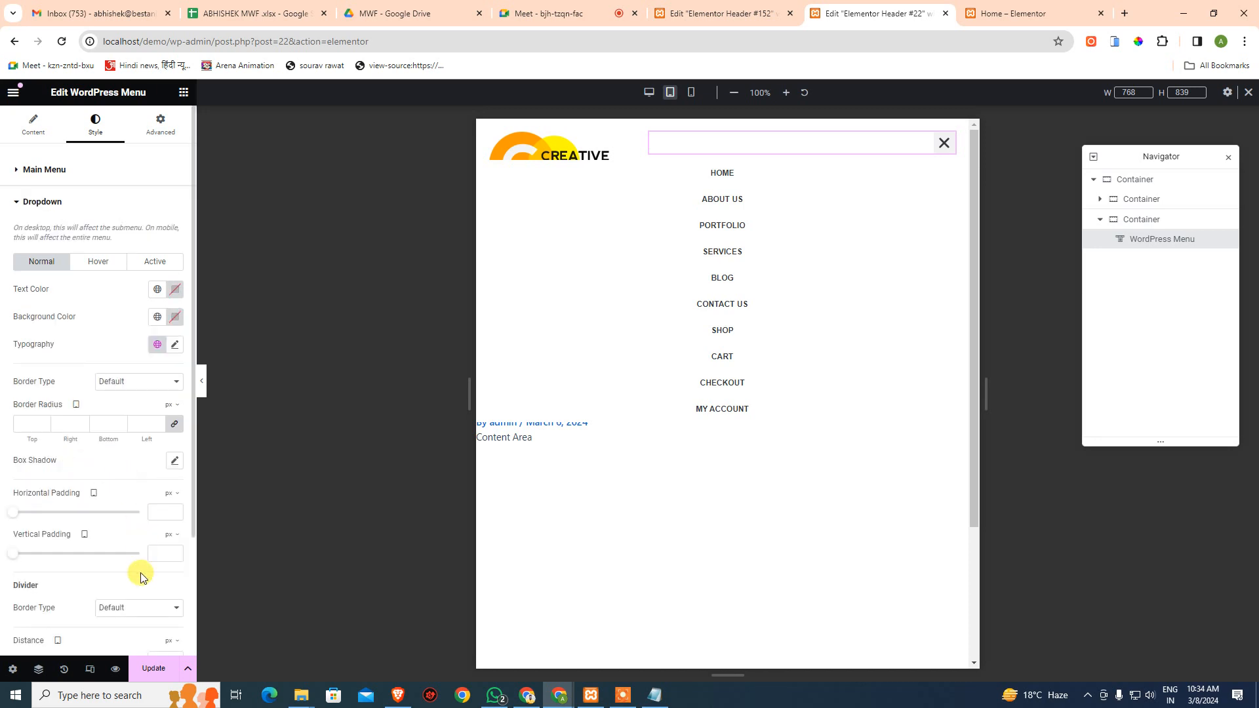
scroll(91, 544, "down", 2)
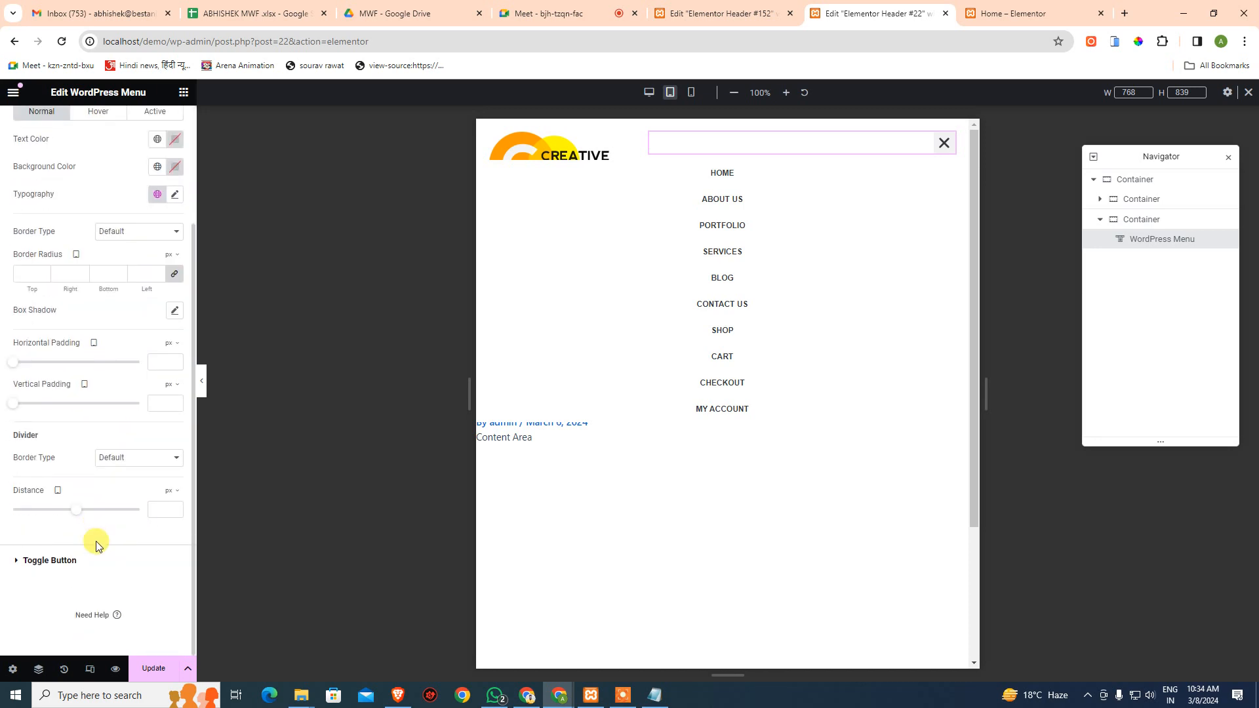
left_click_drag(79, 514, 134, 513)
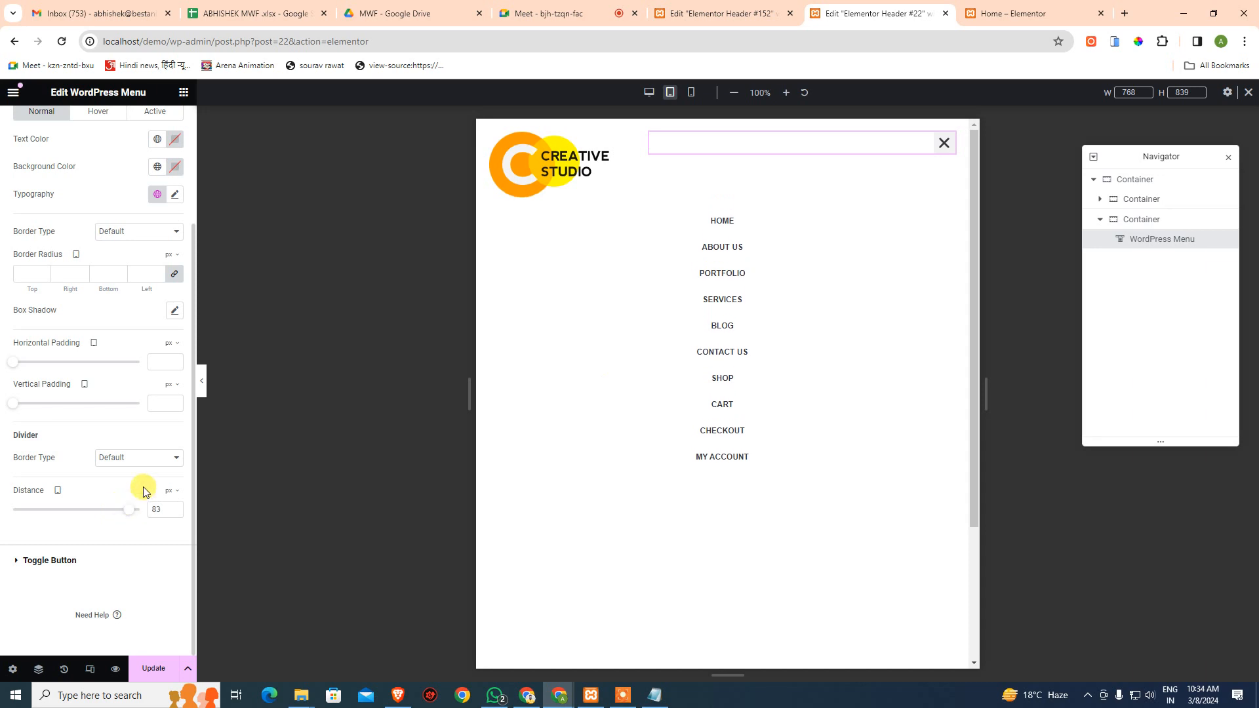
left_click(838, 536)
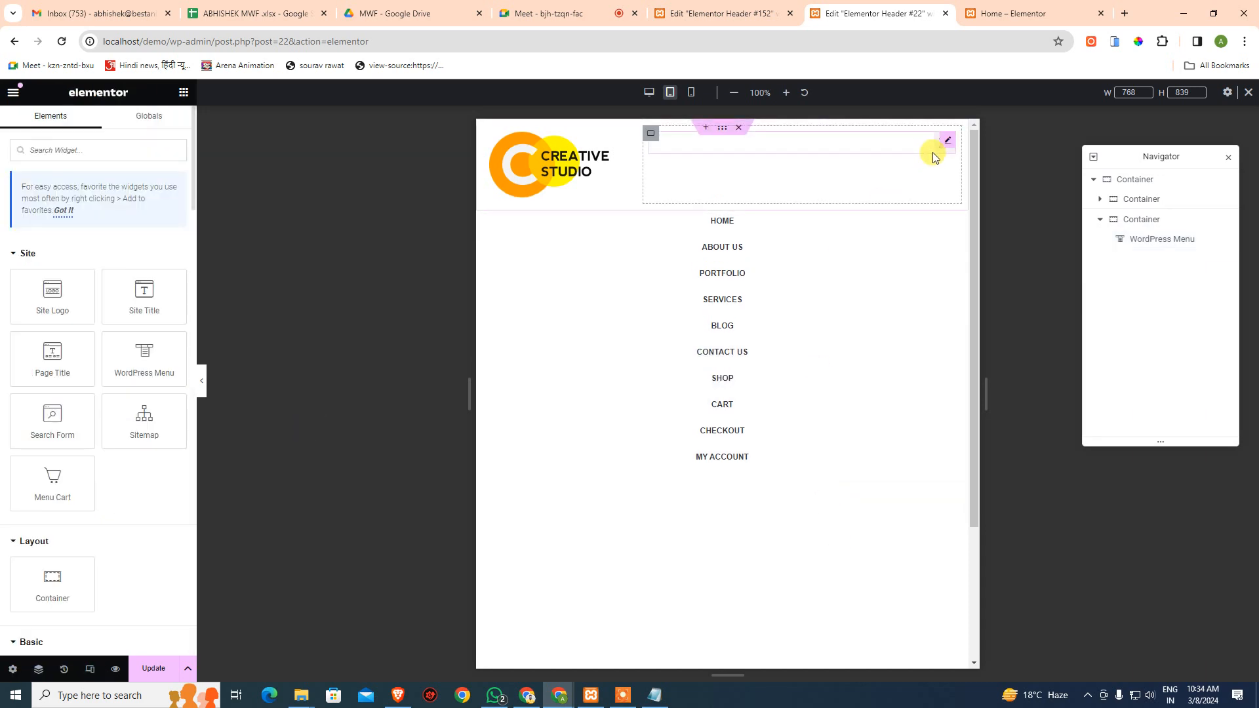
left_click(940, 153)
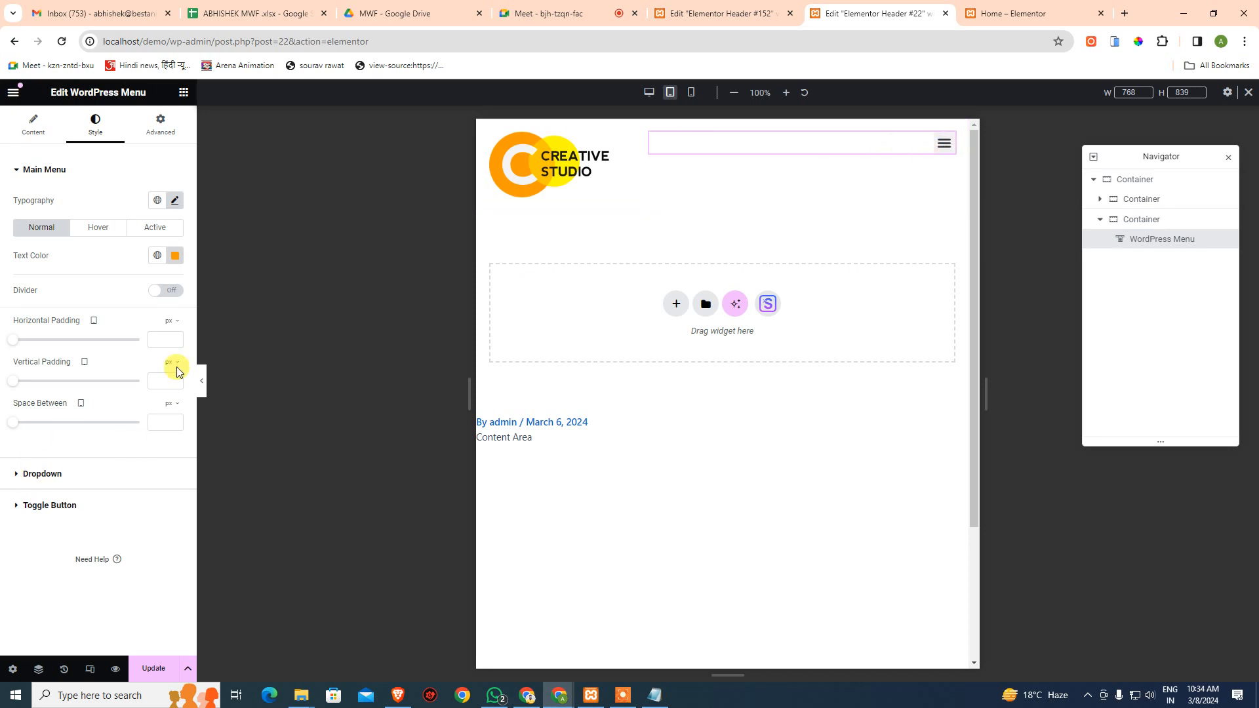
- Check the header at mobile and tablet widths, keeping the dropdown stretched to full width
left_click(692, 92)
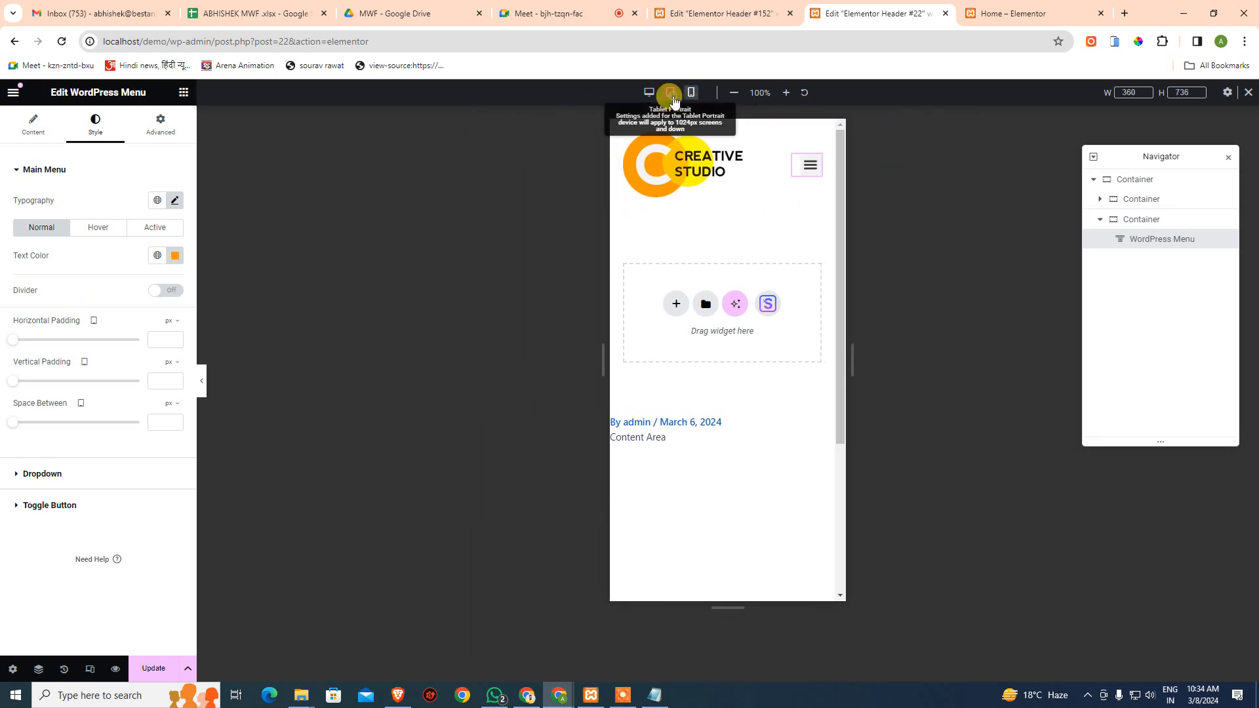
left_click(670, 92)
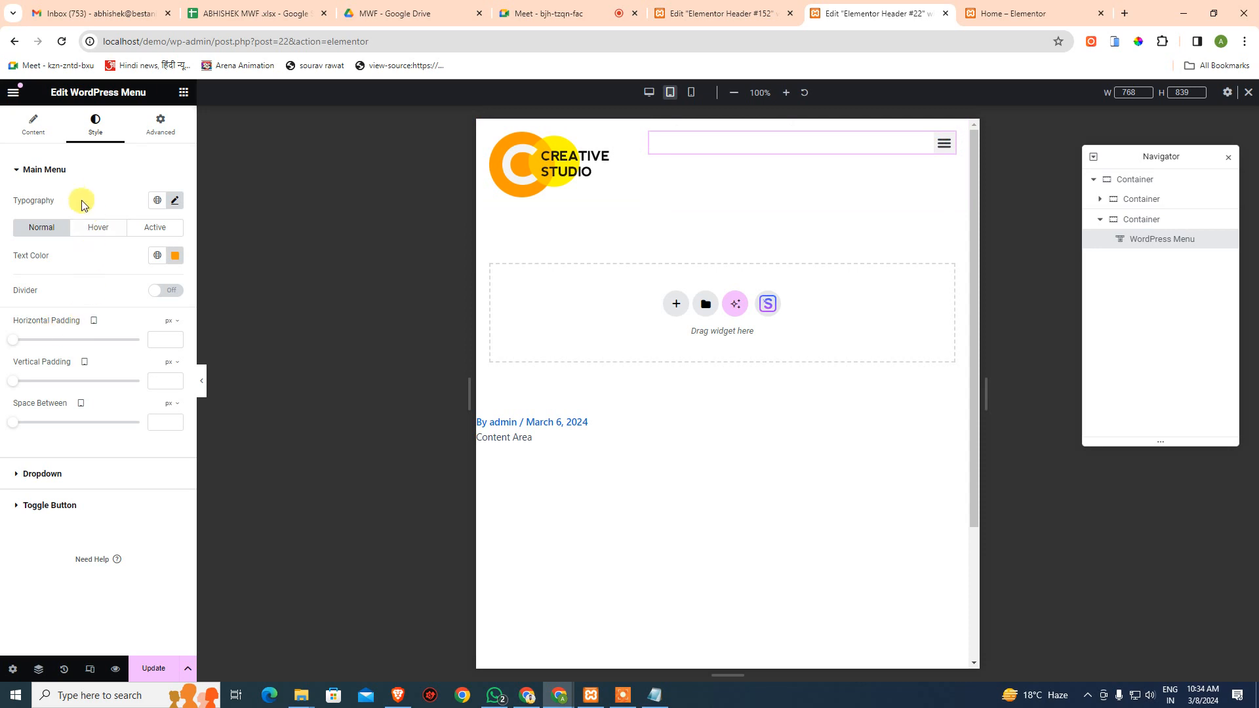
left_click(33, 124)
scroll(136, 487, "down", 1)
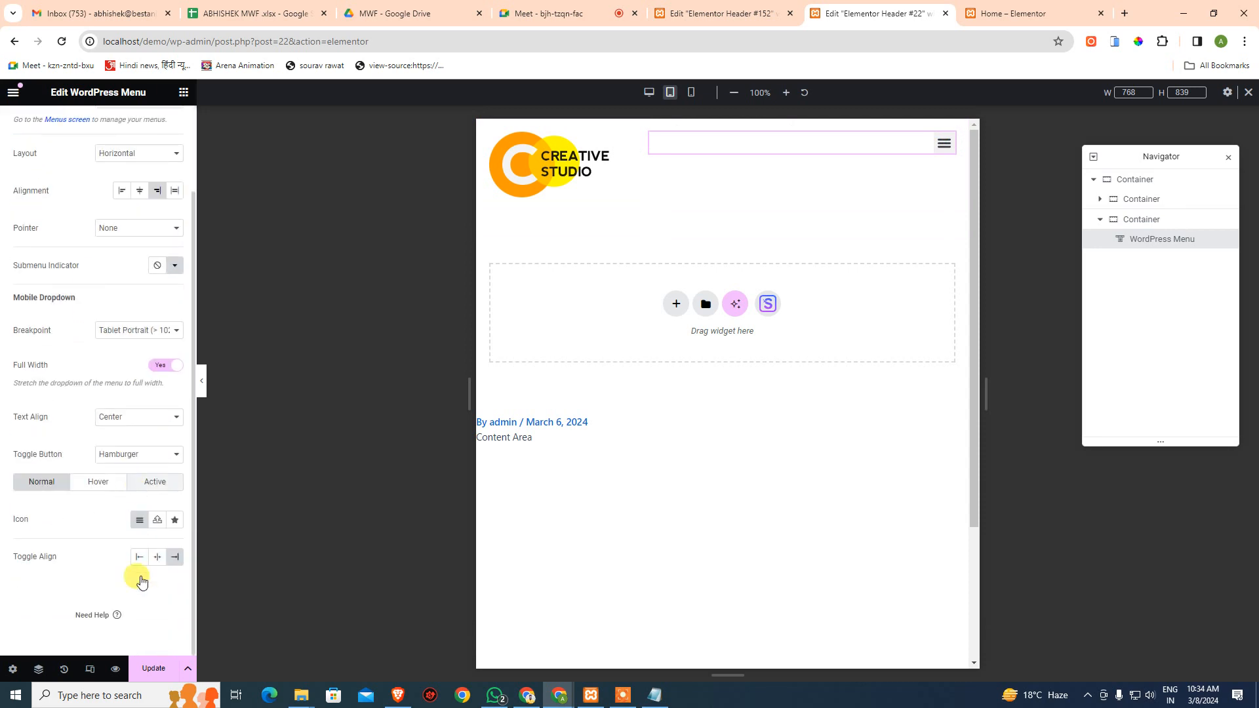
scroll(162, 408, "up", 1)
scroll(149, 334, "down", 1)
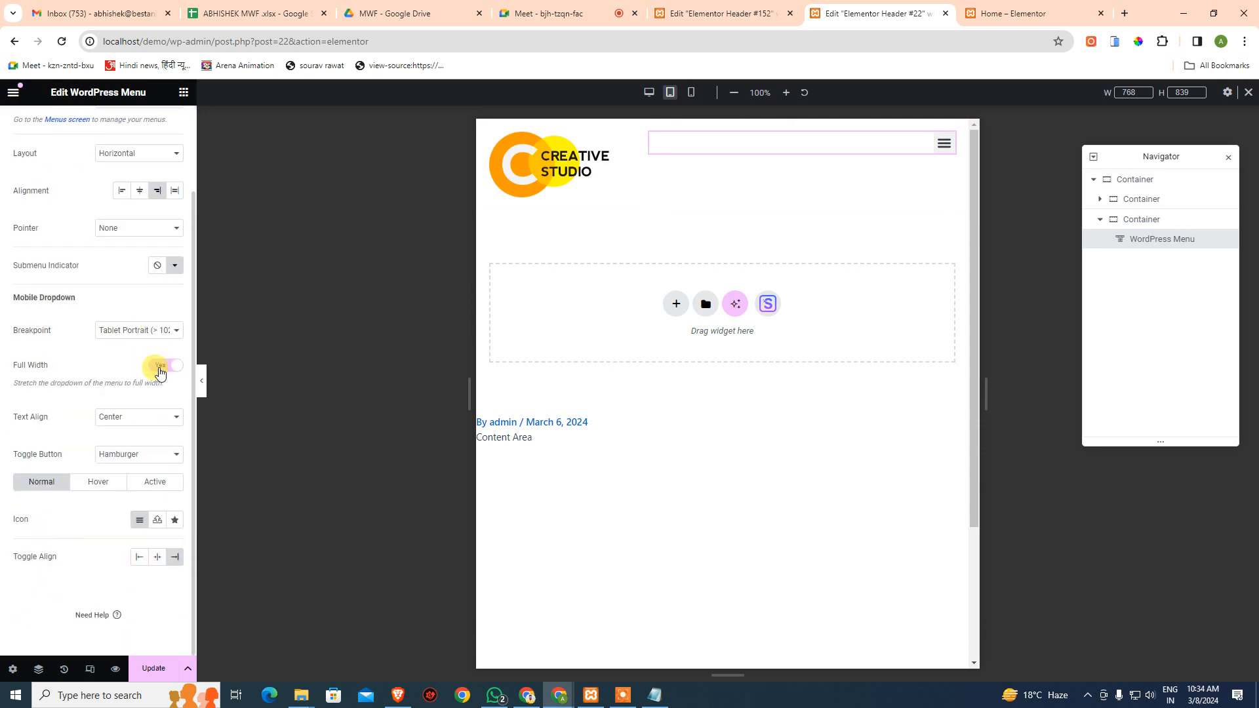
left_click(159, 372)
scroll(167, 502, "up", 1)
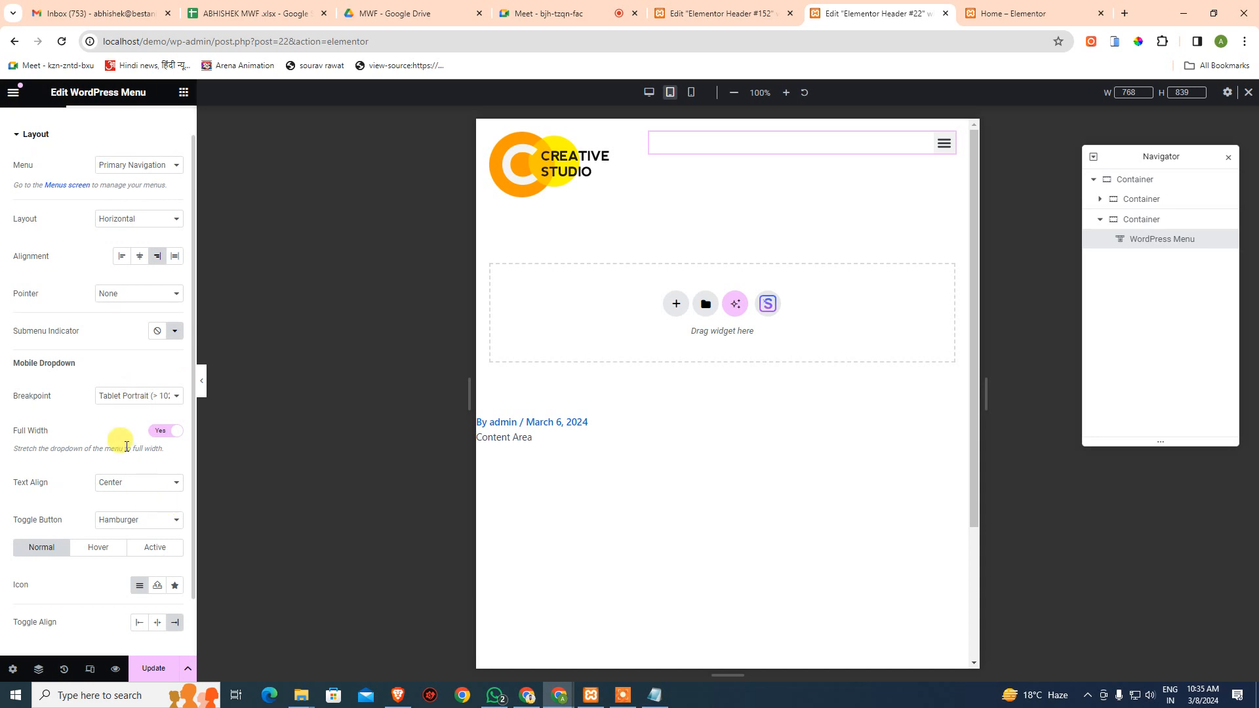
scroll(126, 448, "up", 1)
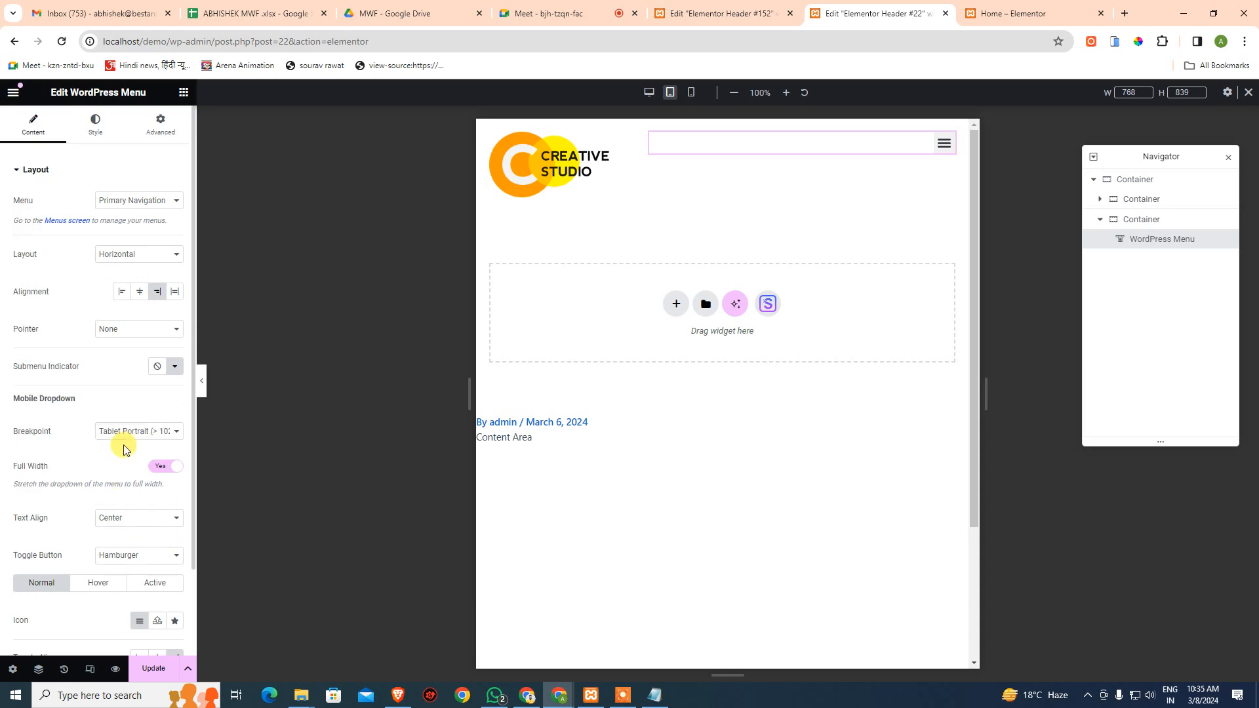
- Test centring the hamburger toggle, restore it to the right, and keep dropdown text centred
left_click(95, 124)
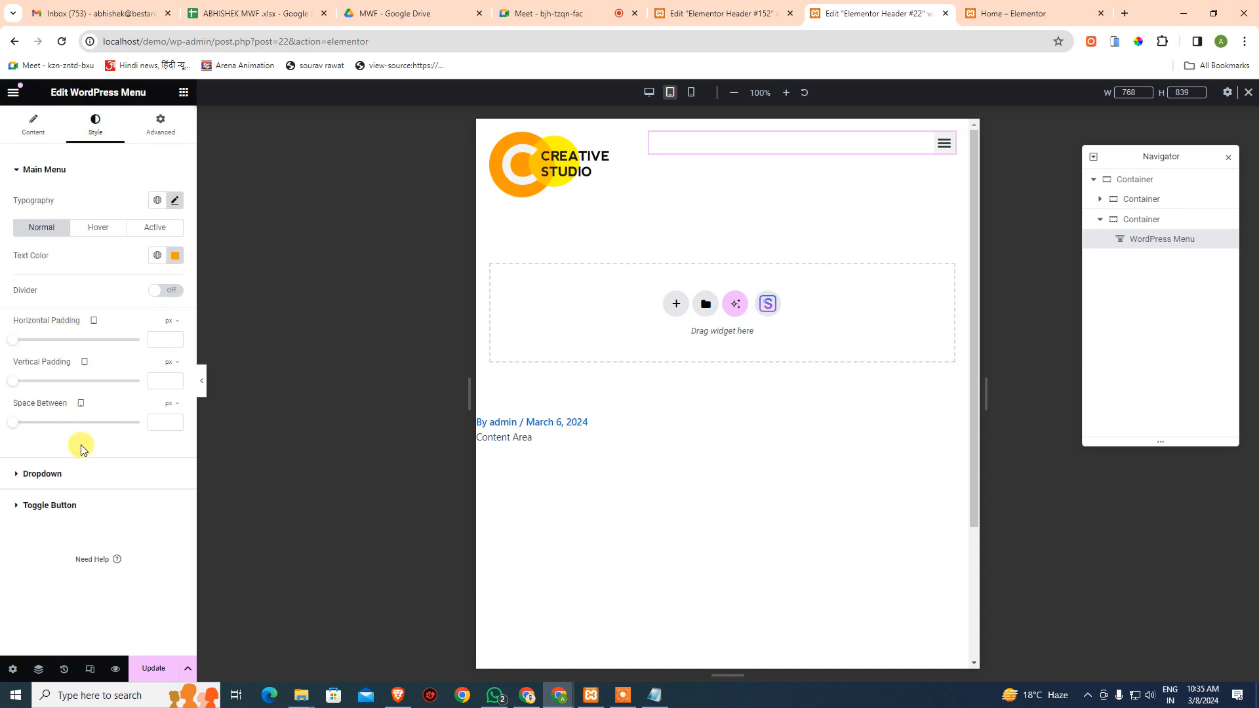
left_click(33, 128)
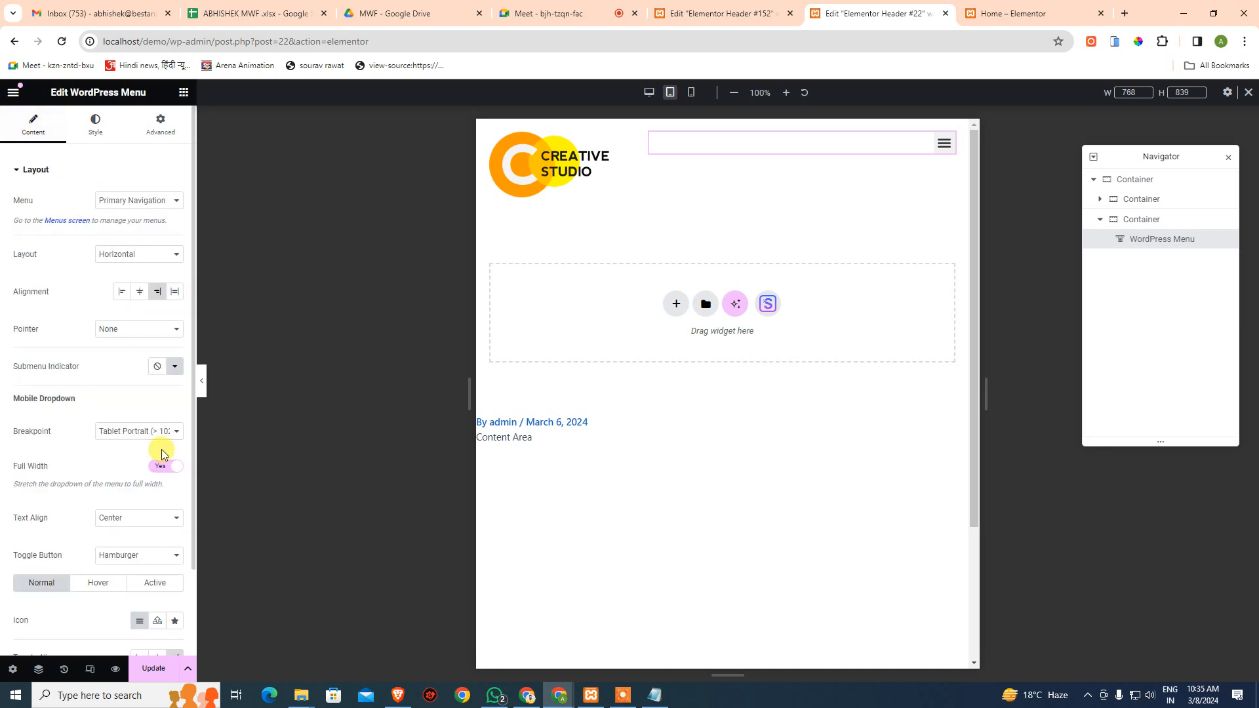
scroll(161, 455, "down", 3)
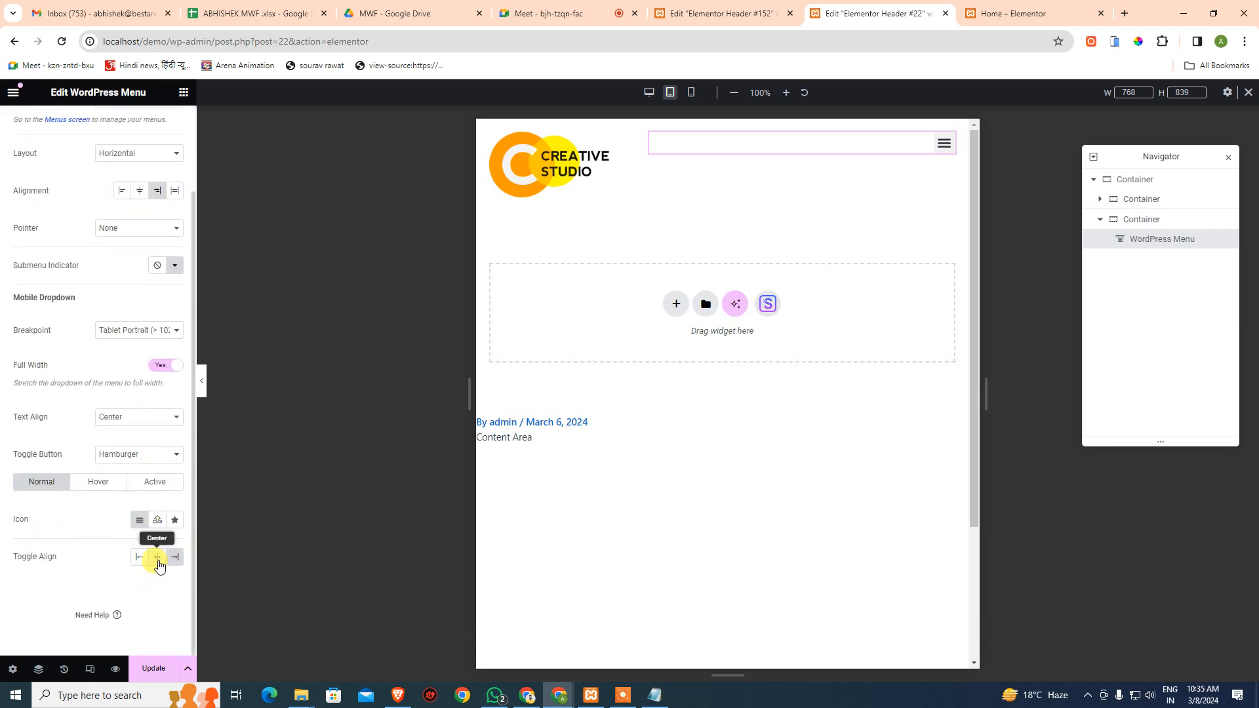
left_click(158, 559)
left_click(174, 558)
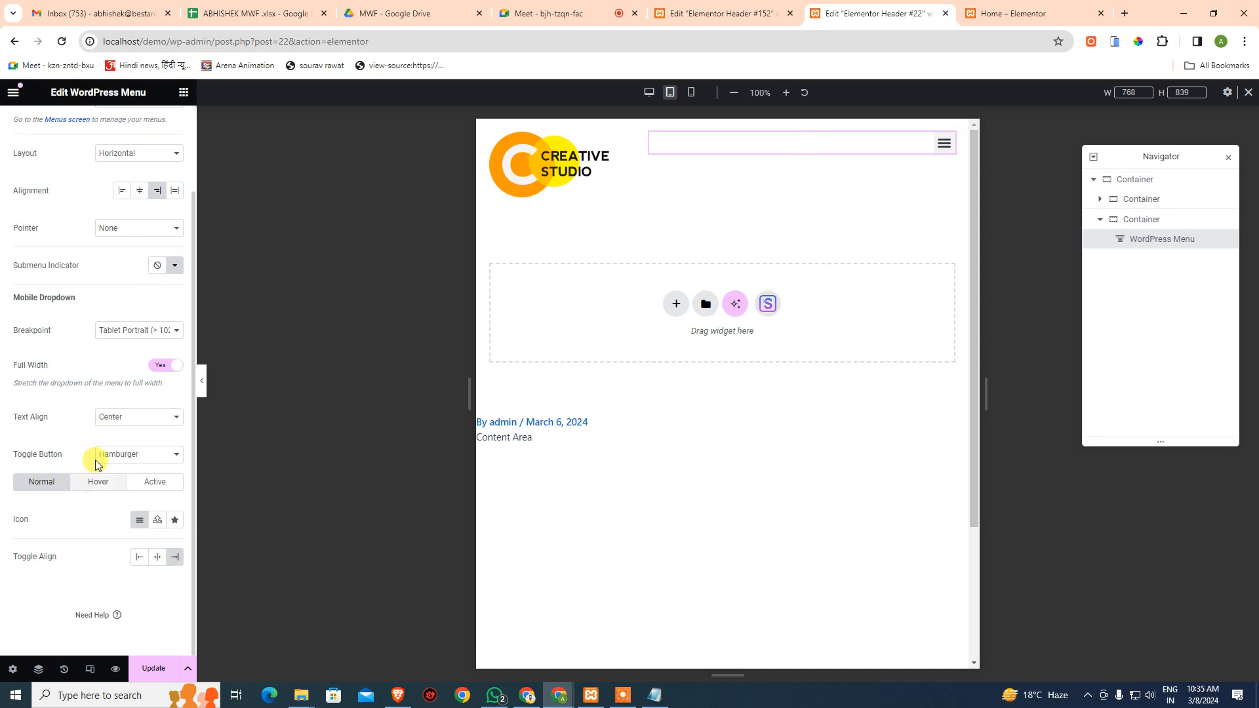
left_click(132, 419)
left_click(133, 432)
scroll(135, 348, "up", 3)
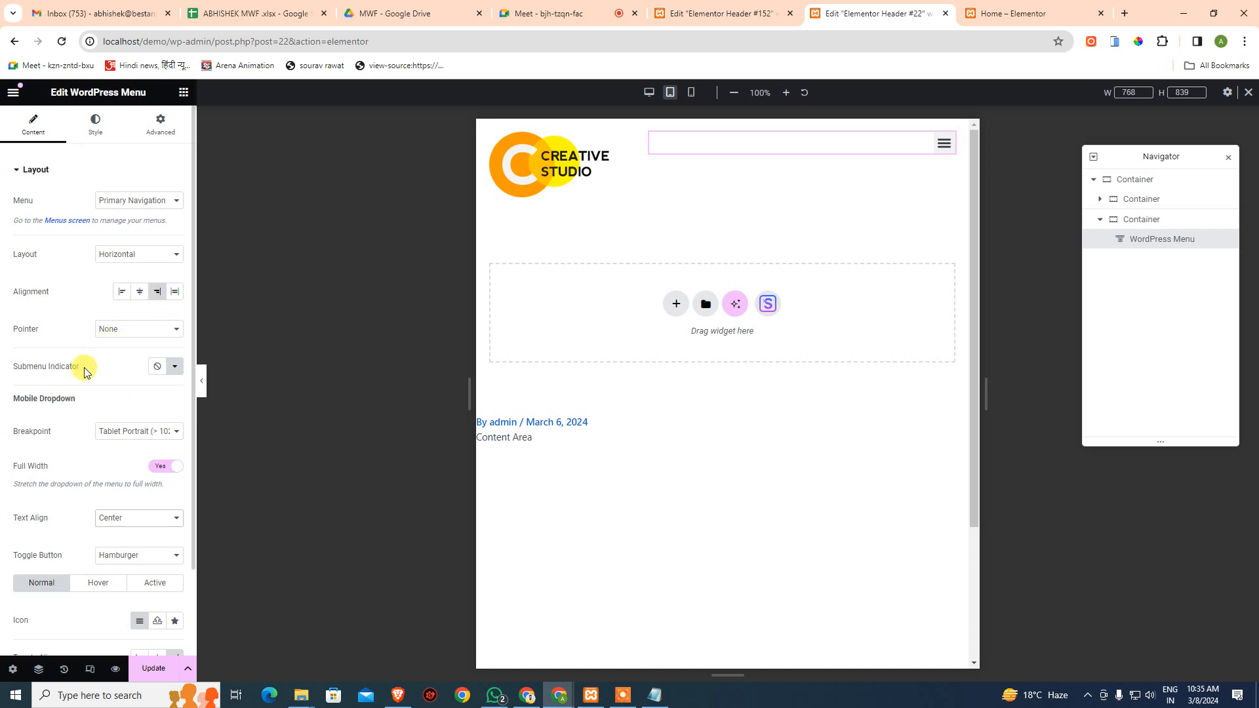
- After a mobile-width preview, set the dropdown breakpoint to Mobile Portrait
left_click(690, 96)
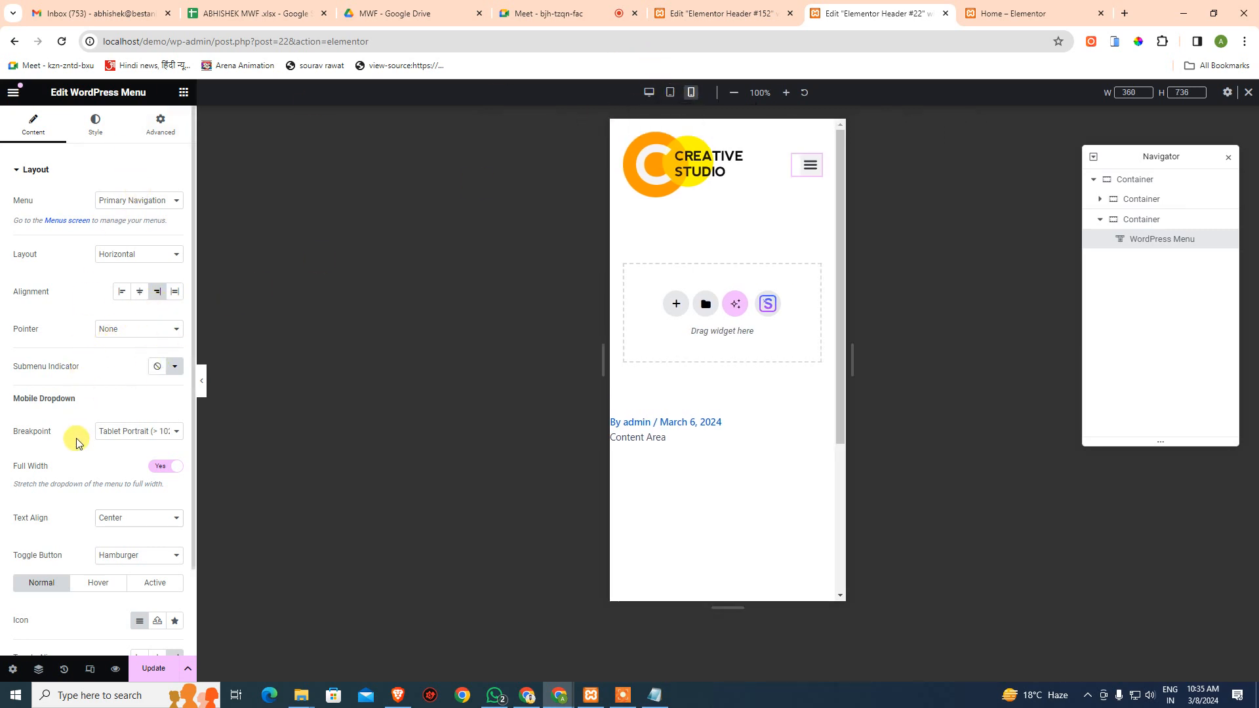
scroll(79, 446, "down", 2)
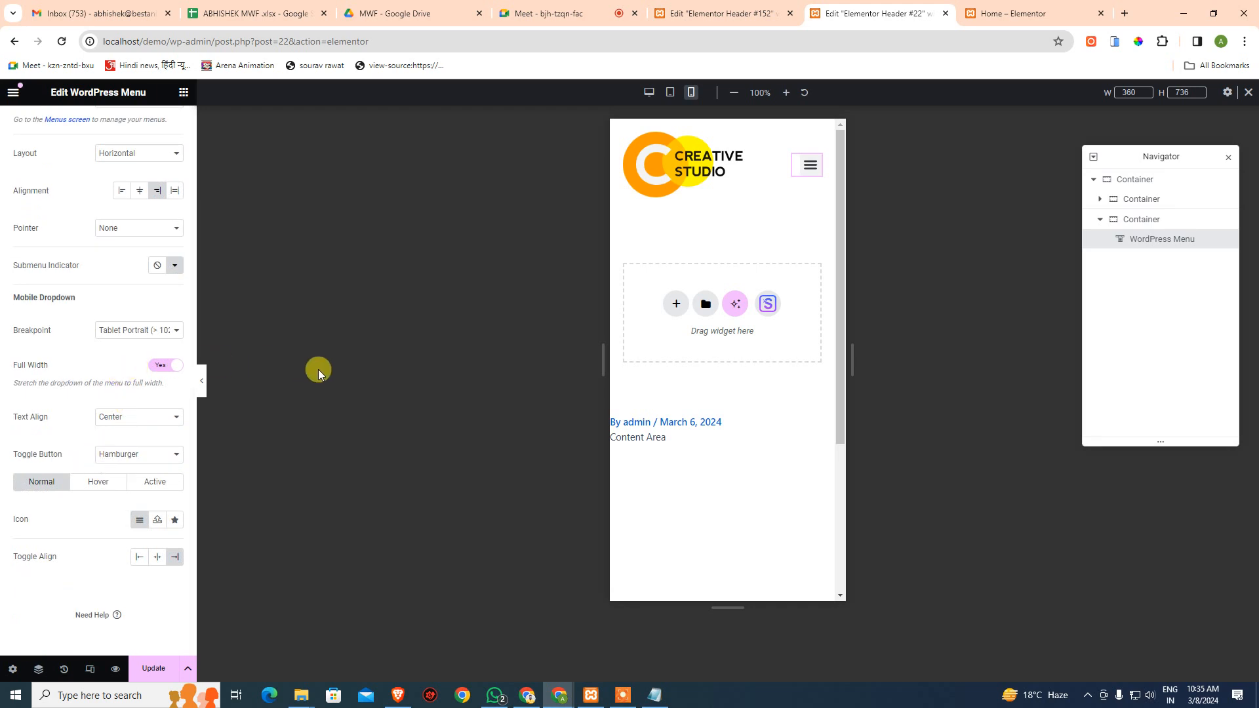
left_click(125, 331)
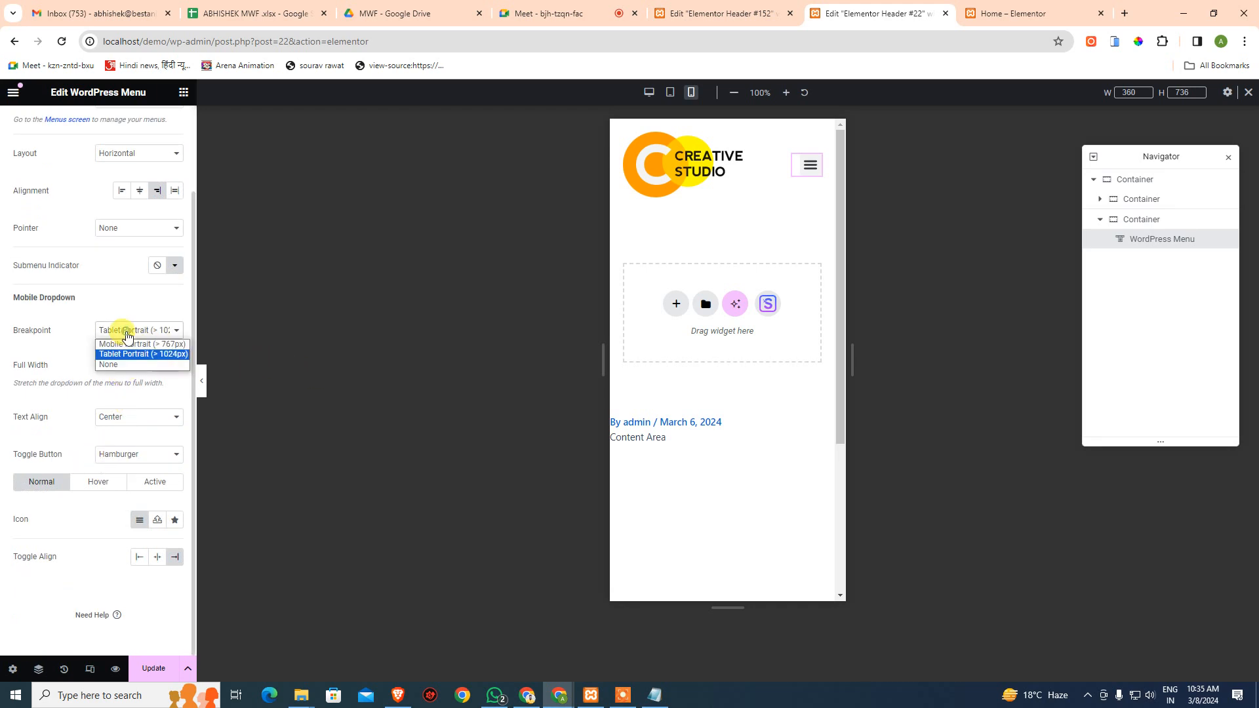
left_click(133, 345)
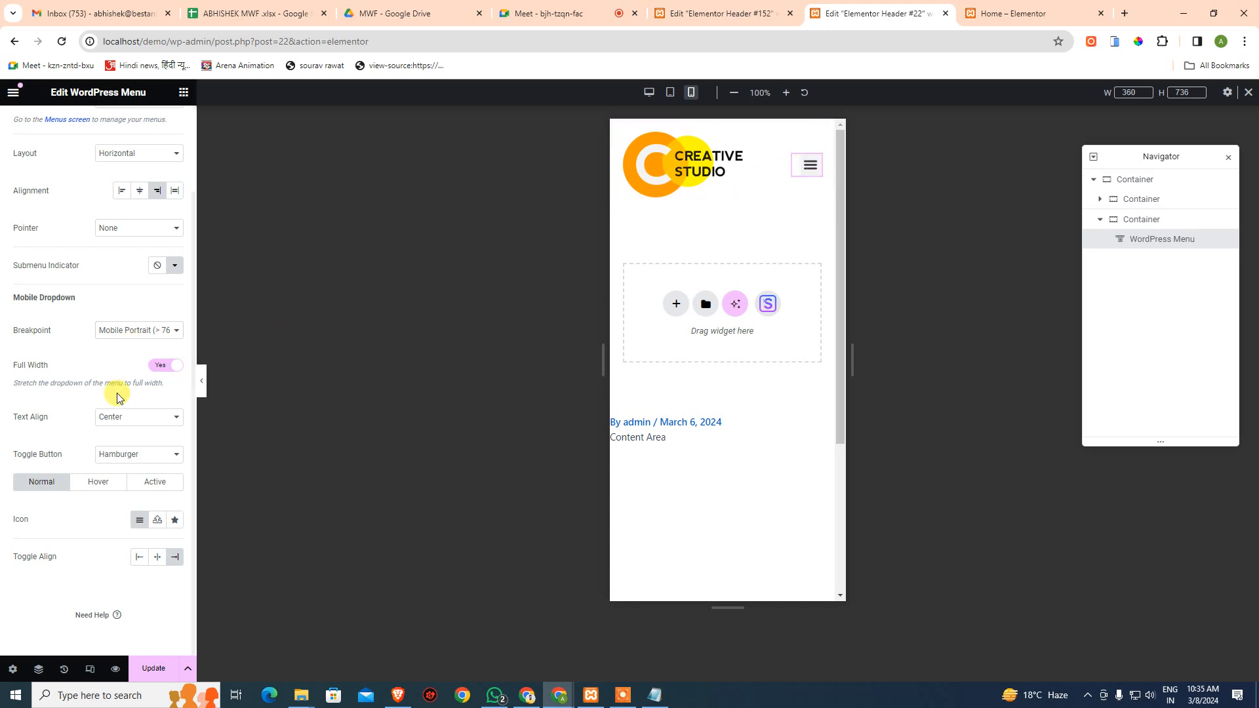
scroll(115, 397, "up", 2)
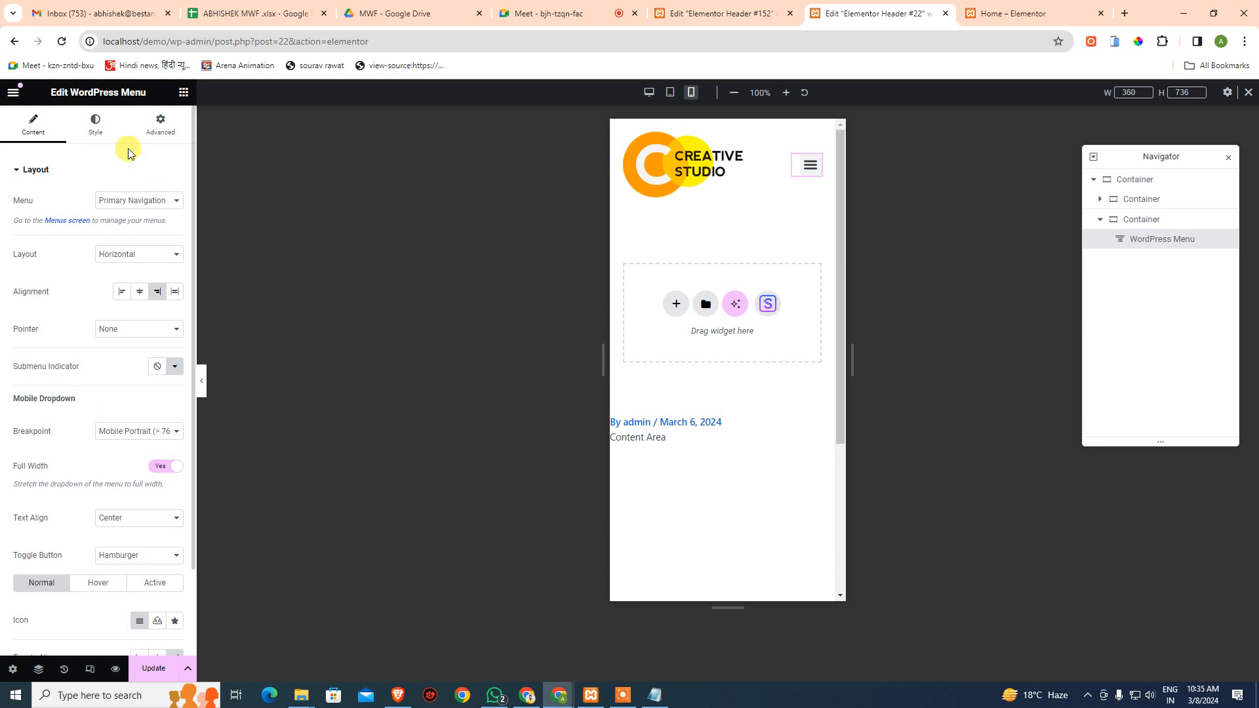
left_click(1156, 226)
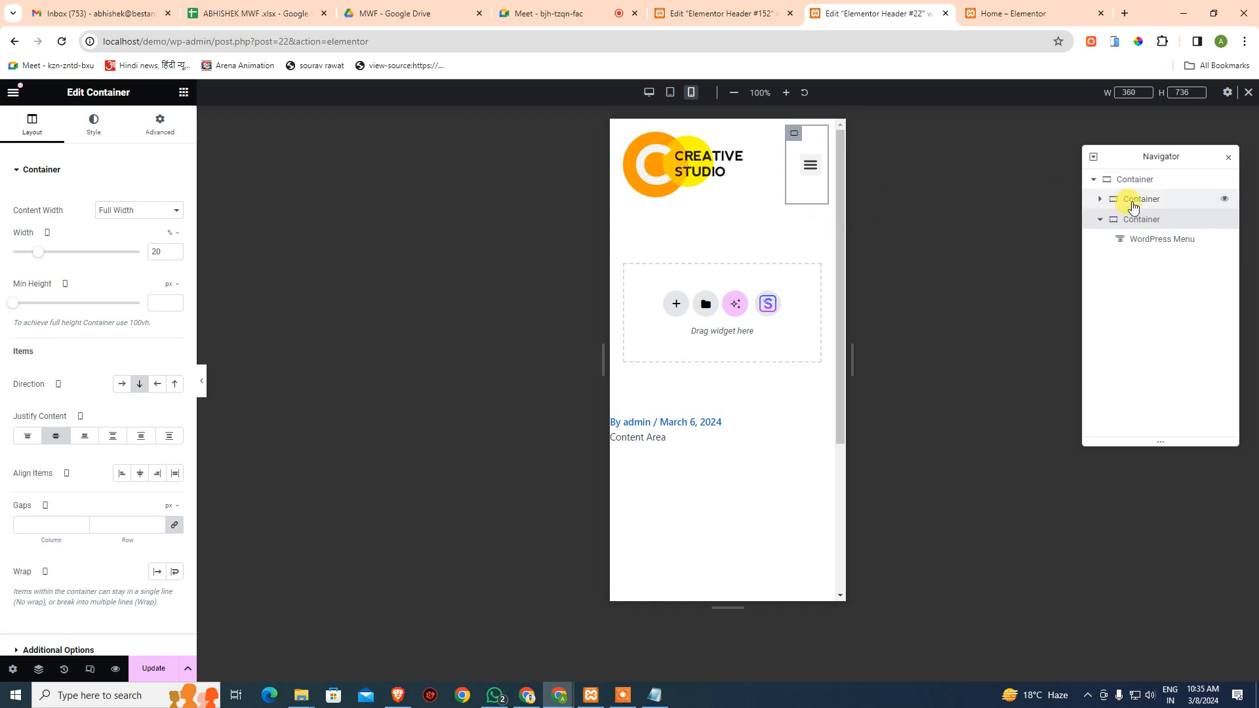
- At tablet width, set the menu container's Justify Content to Center, leaving the logo at top
left_click(670, 93)
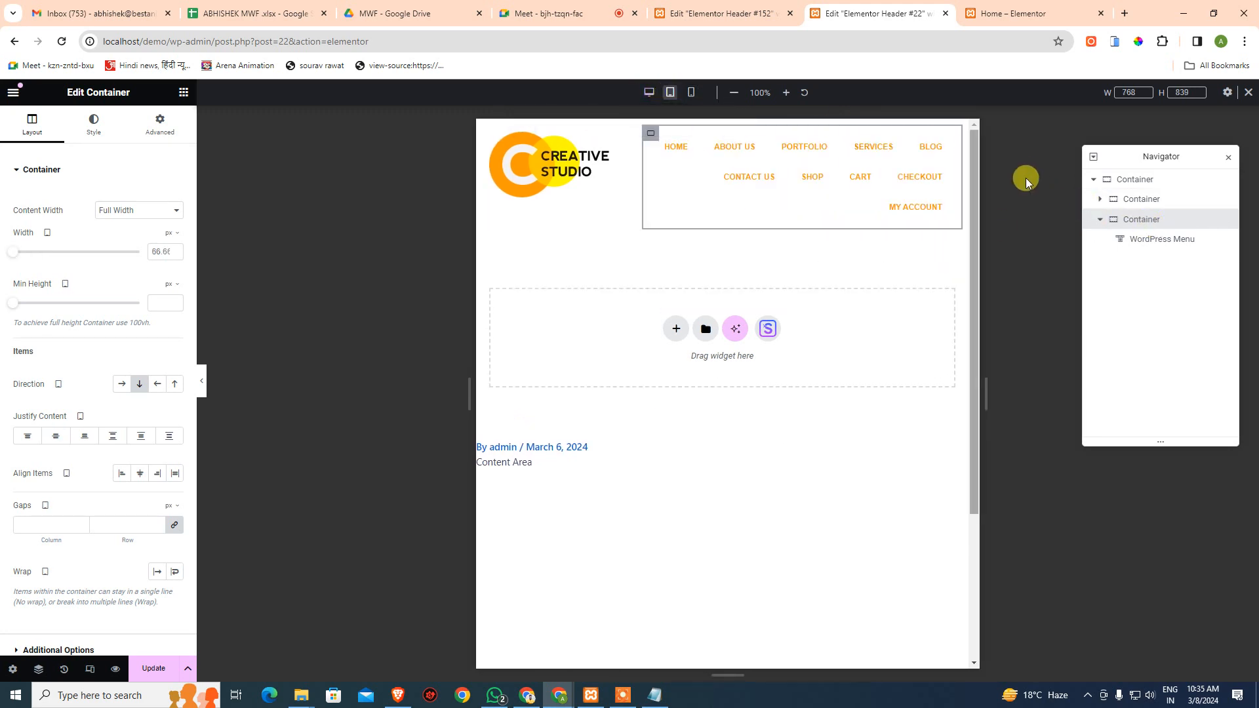
left_click(1090, 201)
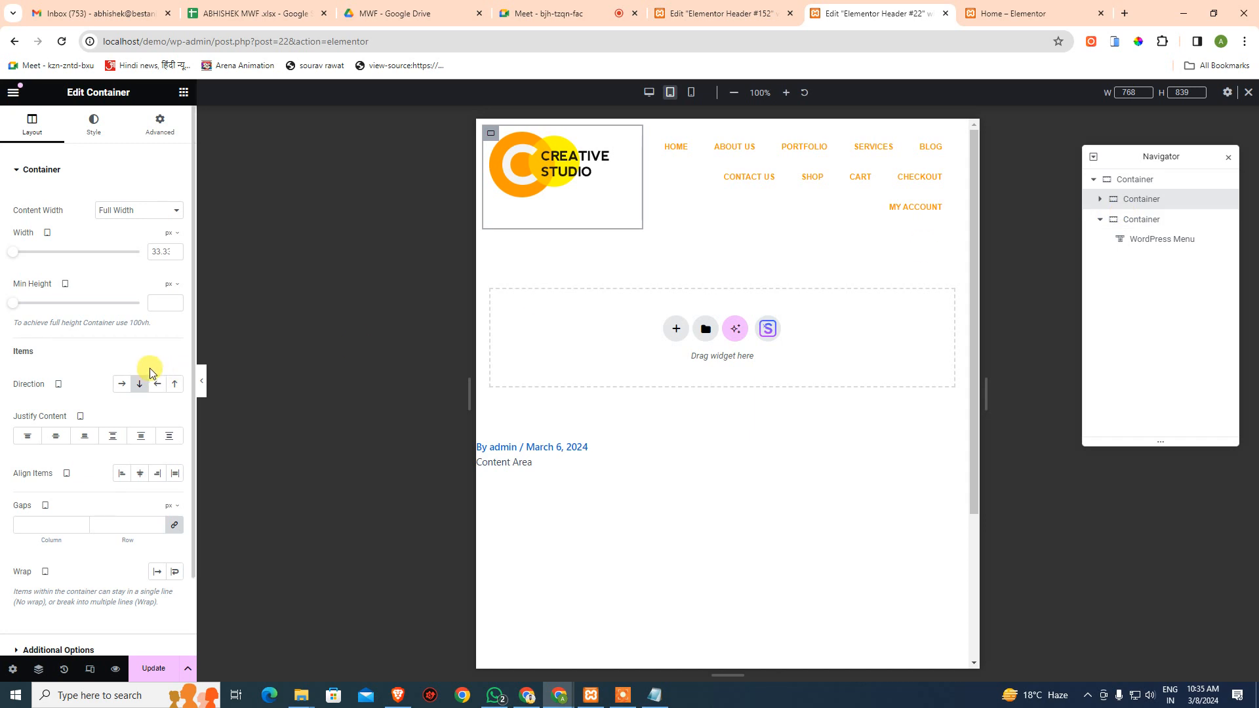
left_click(58, 437)
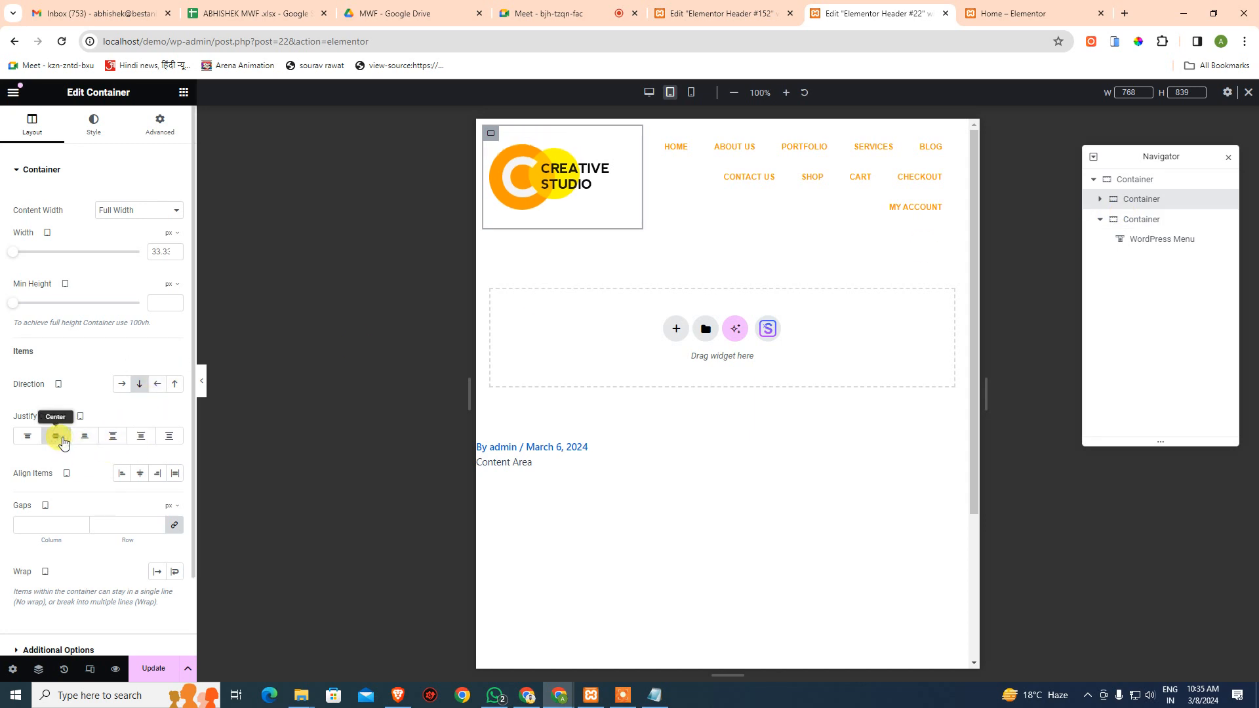
left_click(62, 439)
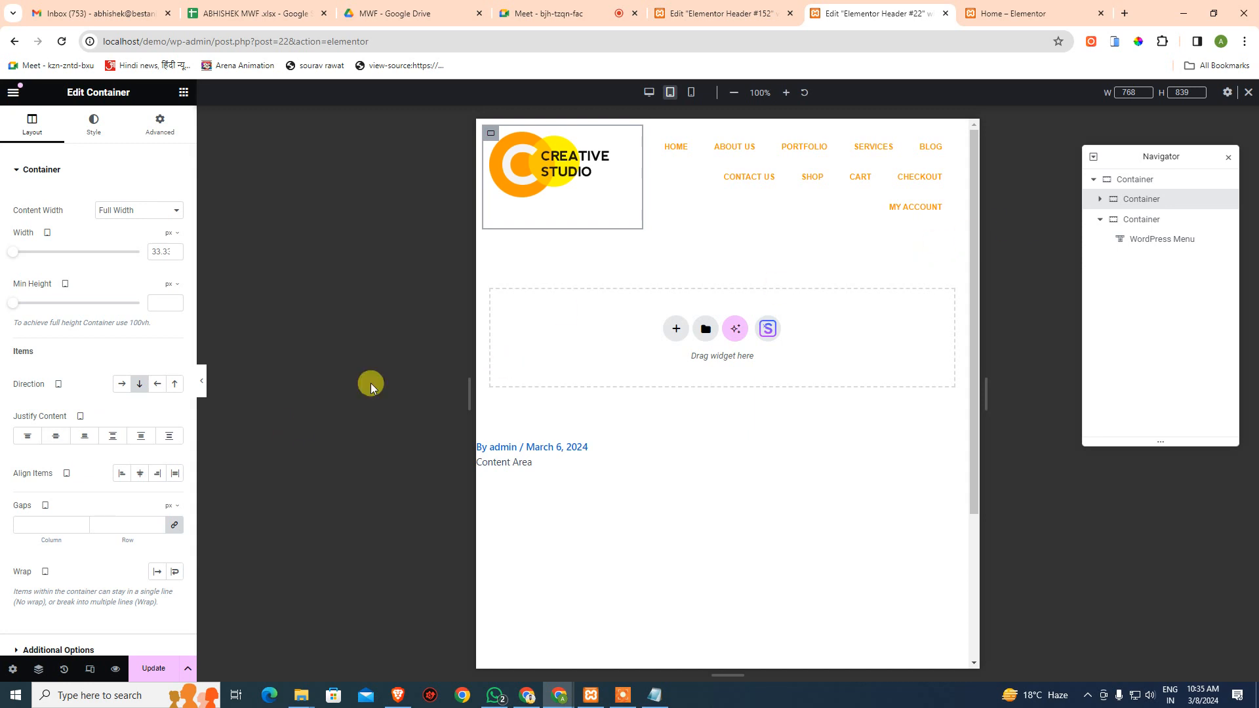
left_click(1142, 220)
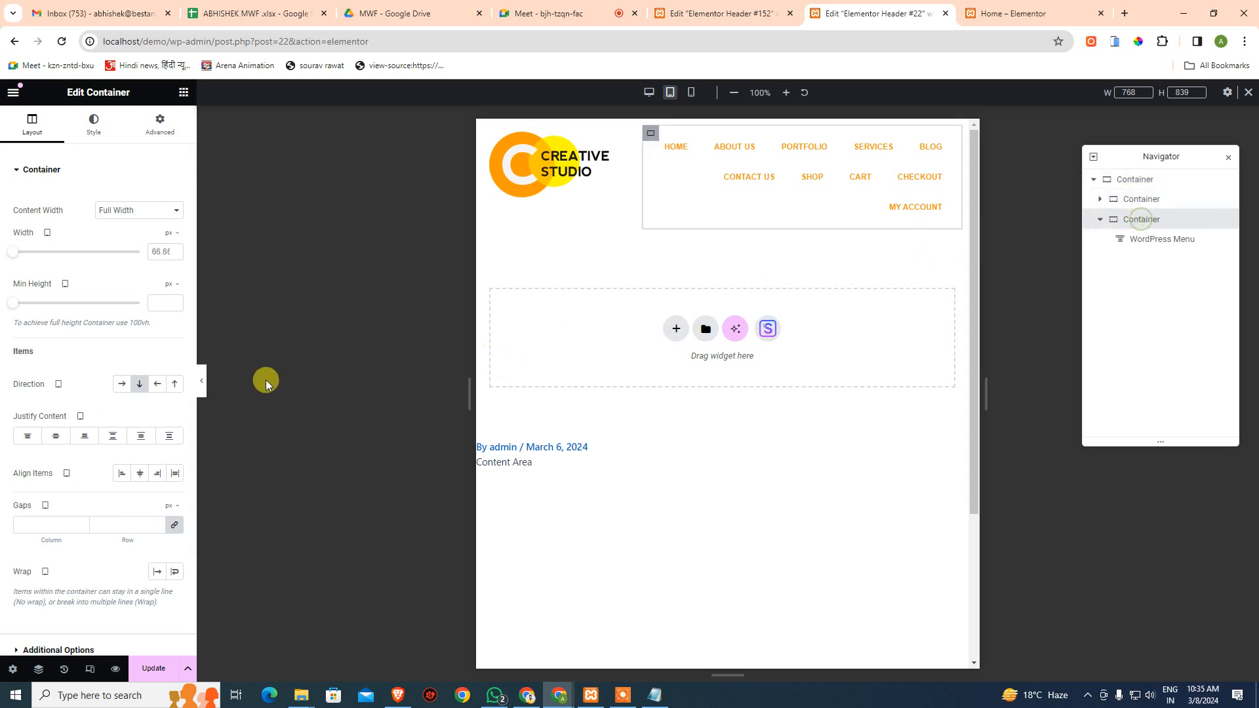
left_click(58, 438)
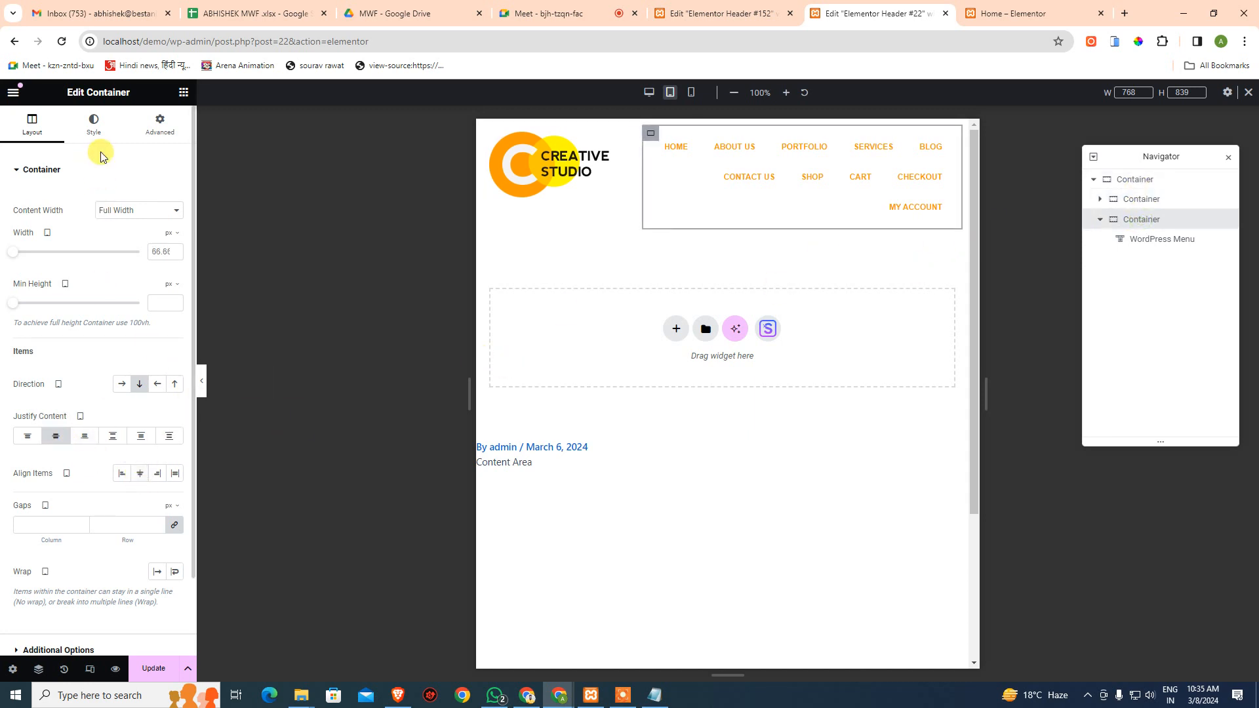
left_click(948, 146)
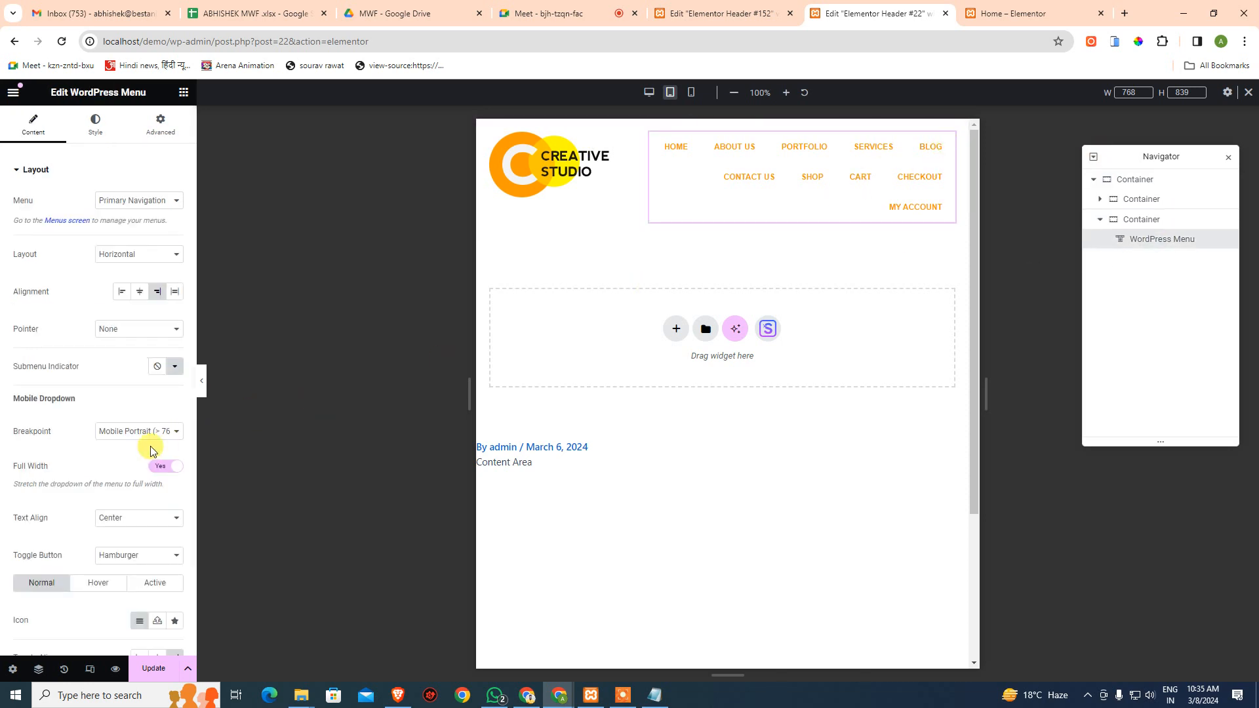
- Set the mobile dropdown breakpoint to Tablet Portrait and test the hamburger toggle in the preview
left_click(137, 433)
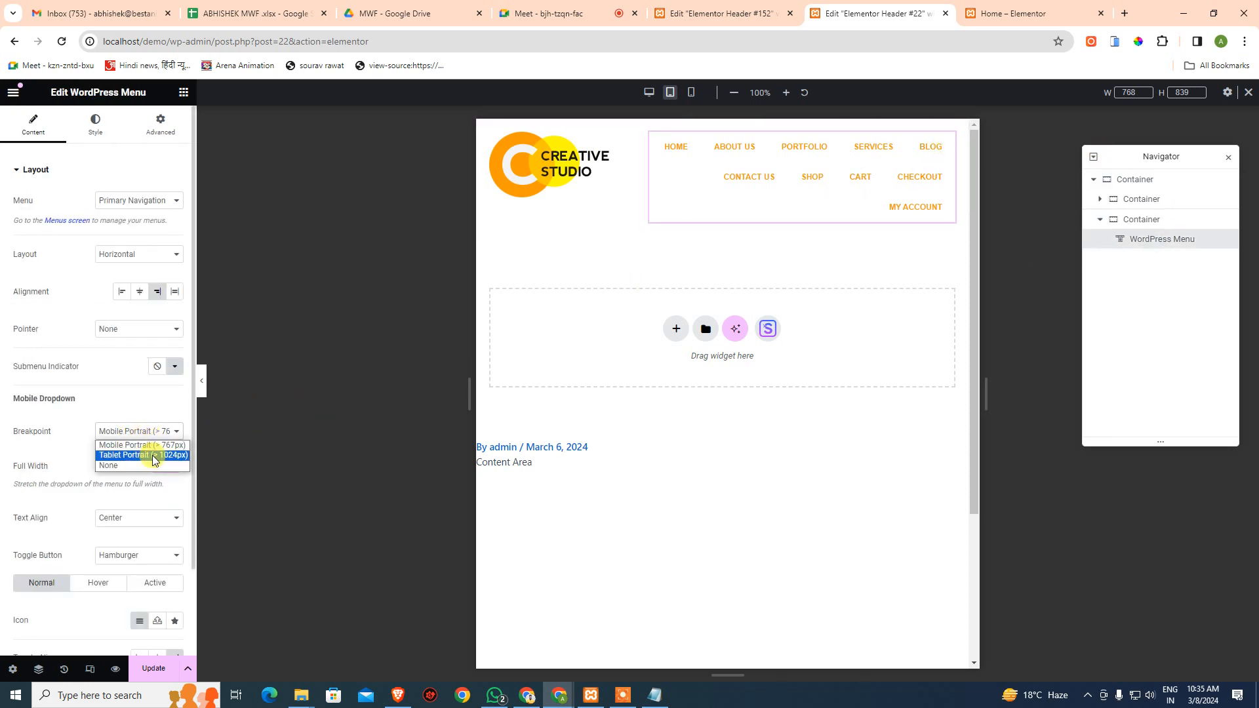
left_click(148, 456)
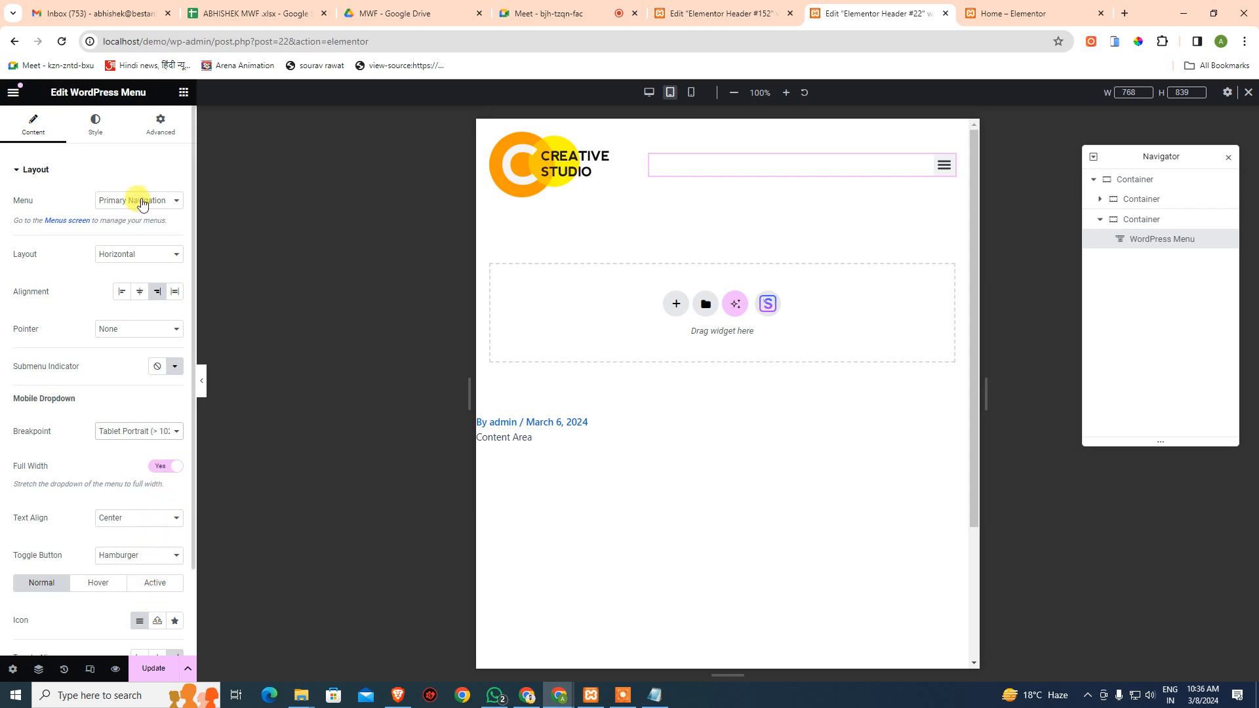
left_click(936, 166)
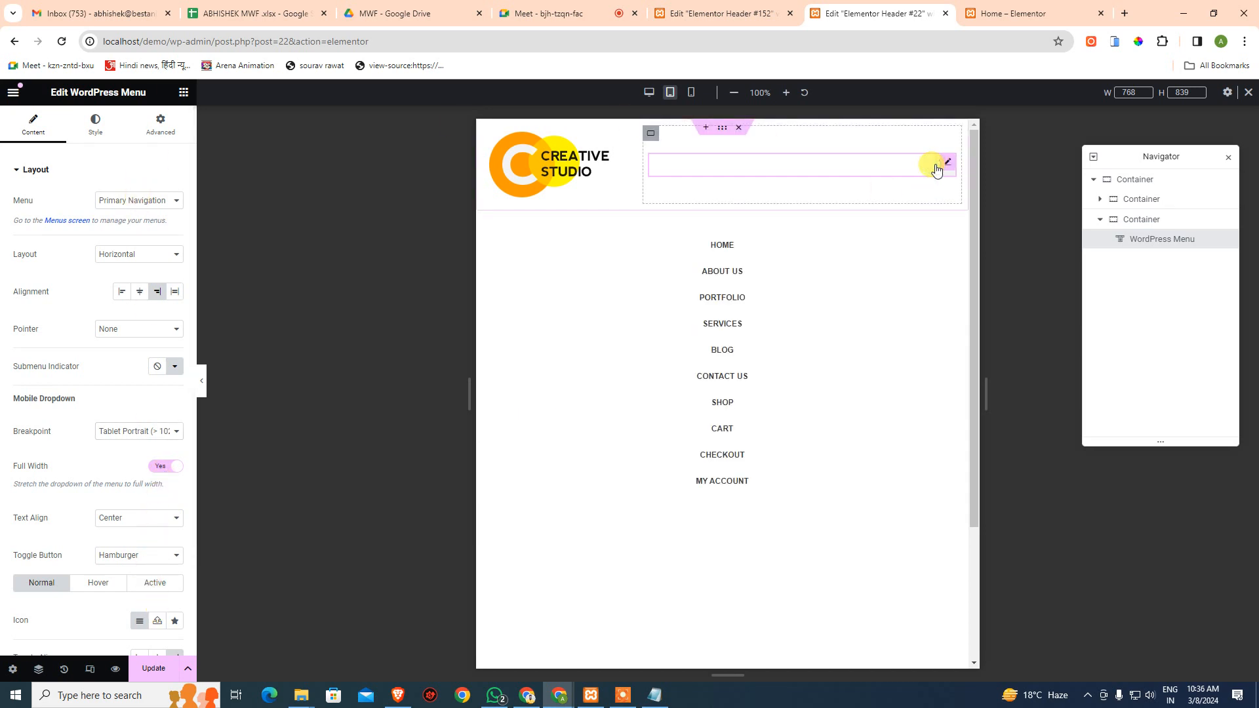
left_click(935, 166)
left_click(936, 166)
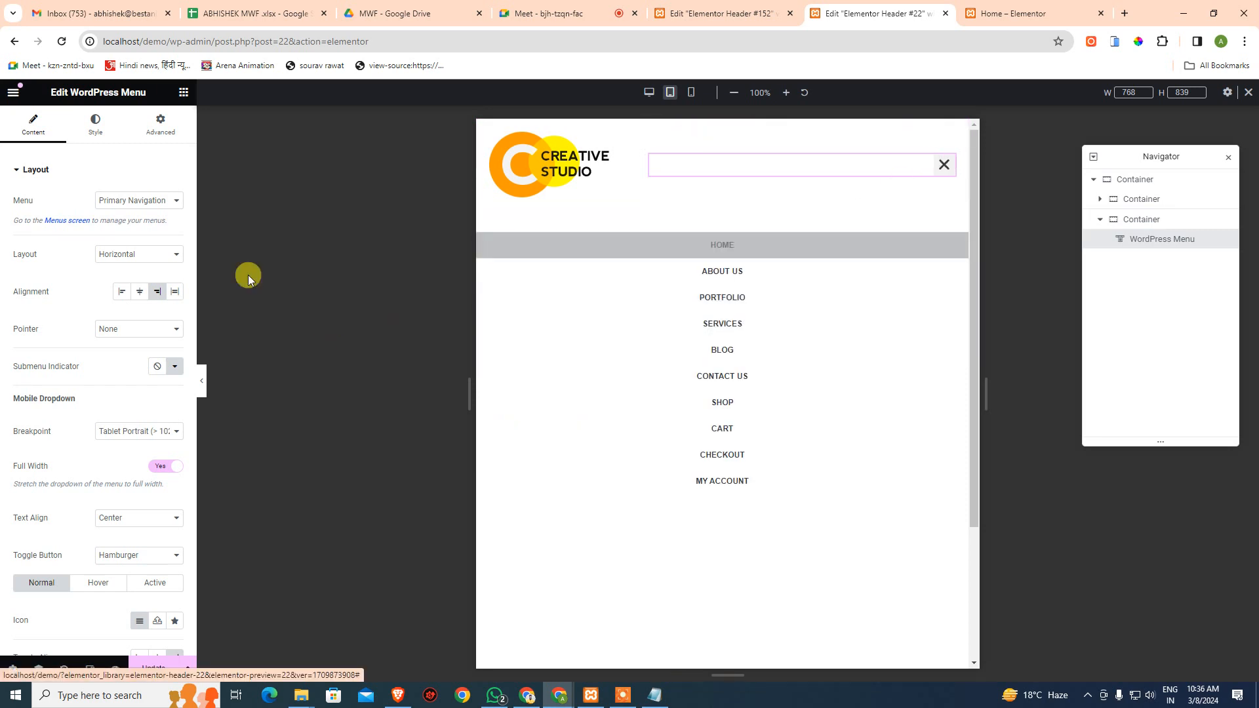
scroll(77, 367, "down", 1)
scroll(39, 275, "up", 1)
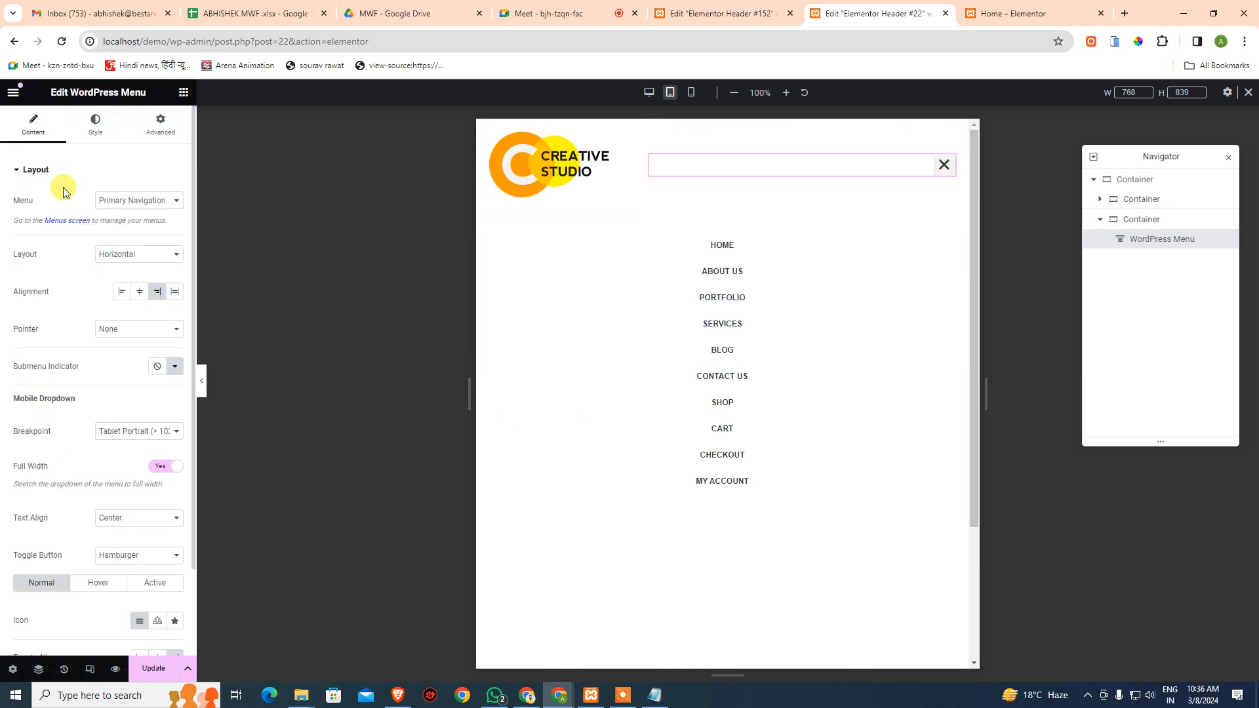
left_click(93, 126)
- Give the dropdown solid divider lines and set its distance to 50
left_click(72, 475)
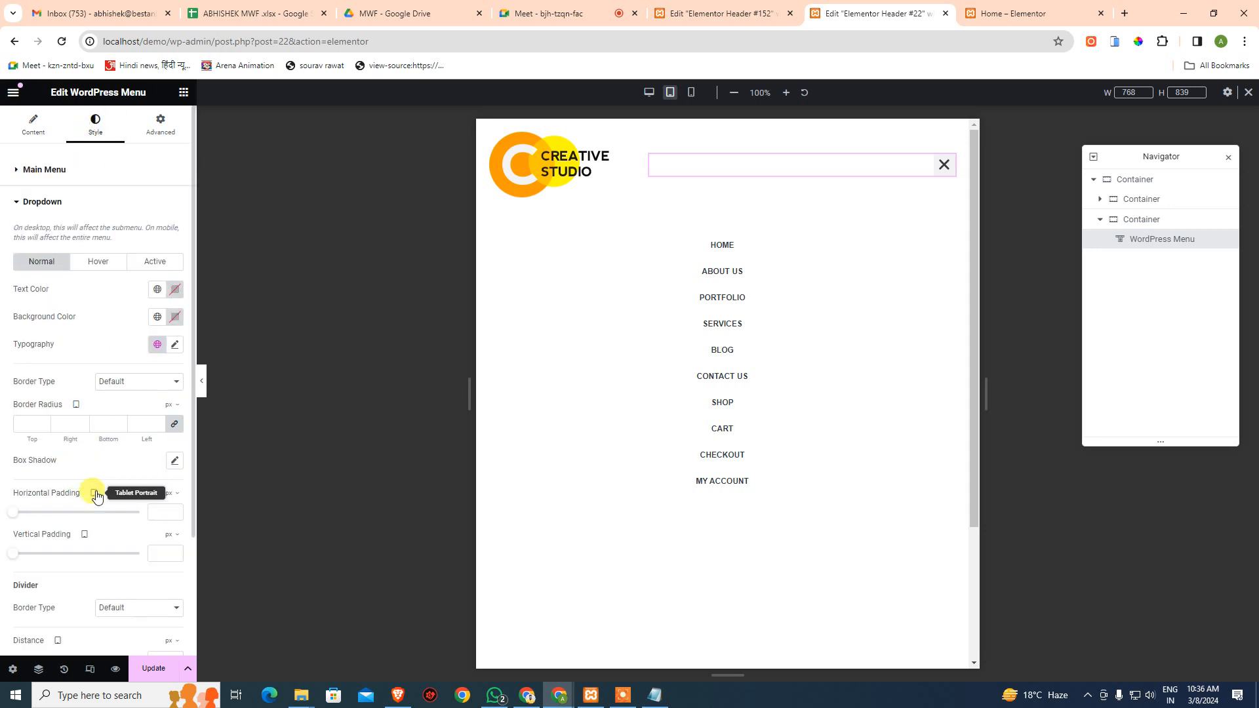
scroll(105, 505, "down", 2)
left_click_drag(129, 518, 123, 518)
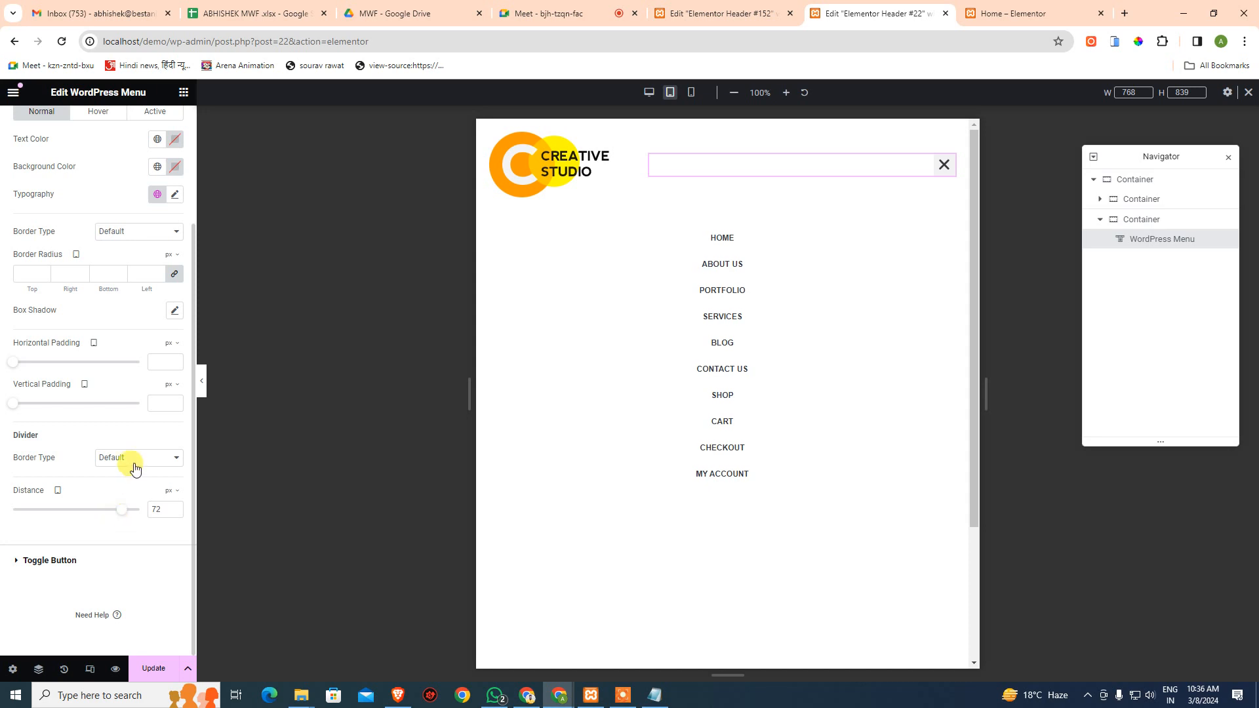
left_click(127, 458)
left_click(128, 492)
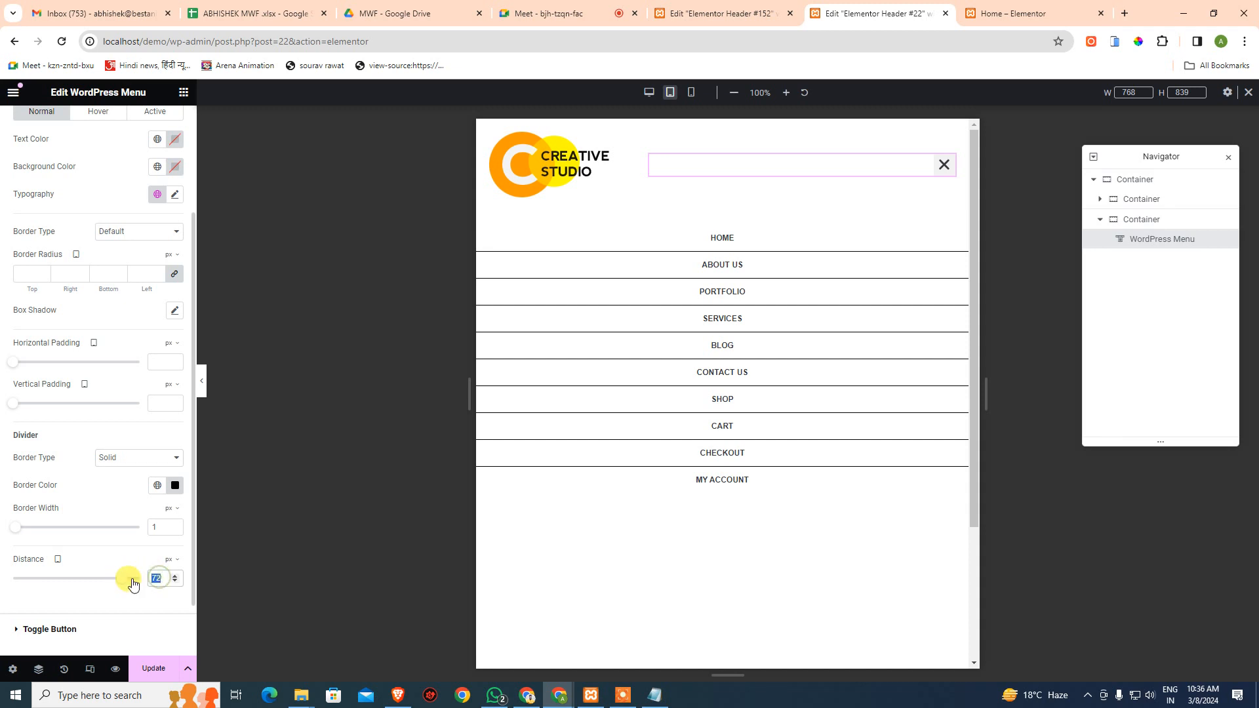
left_click_drag(133, 584, 117, 582)
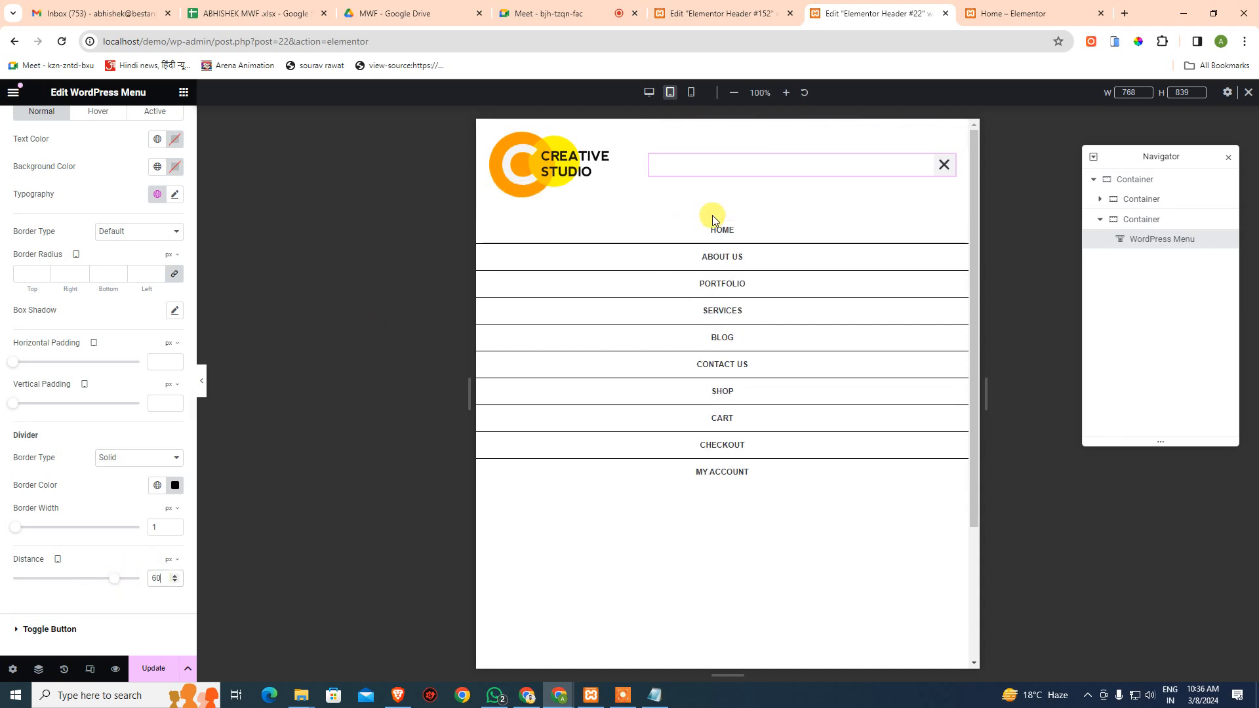
double_click(158, 577)
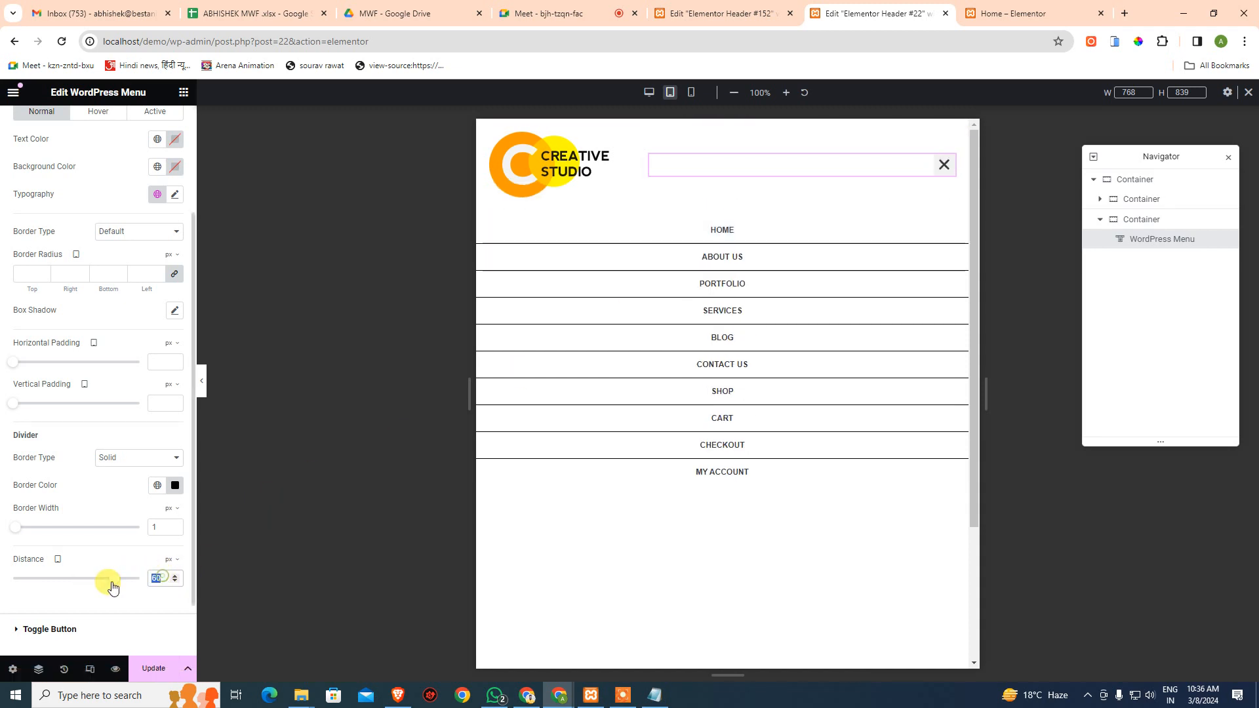
type("50")
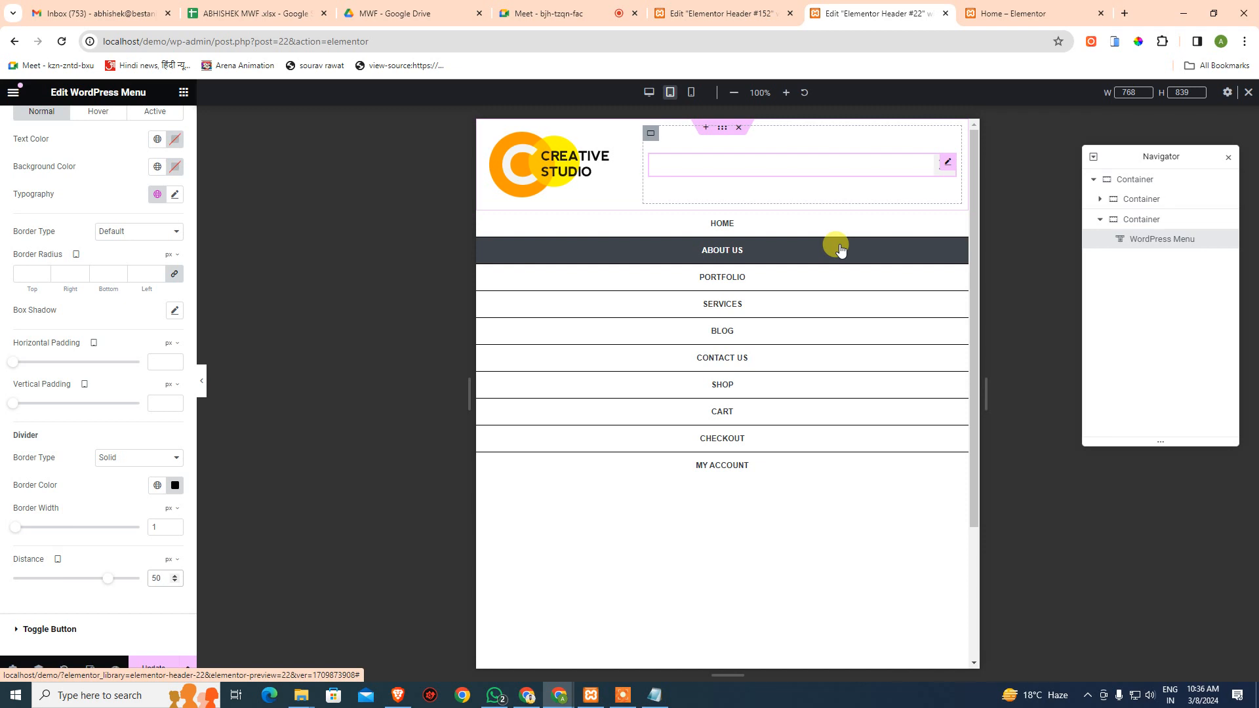
- Check the header in mobile, tablet and desktop previews
left_click(690, 95)
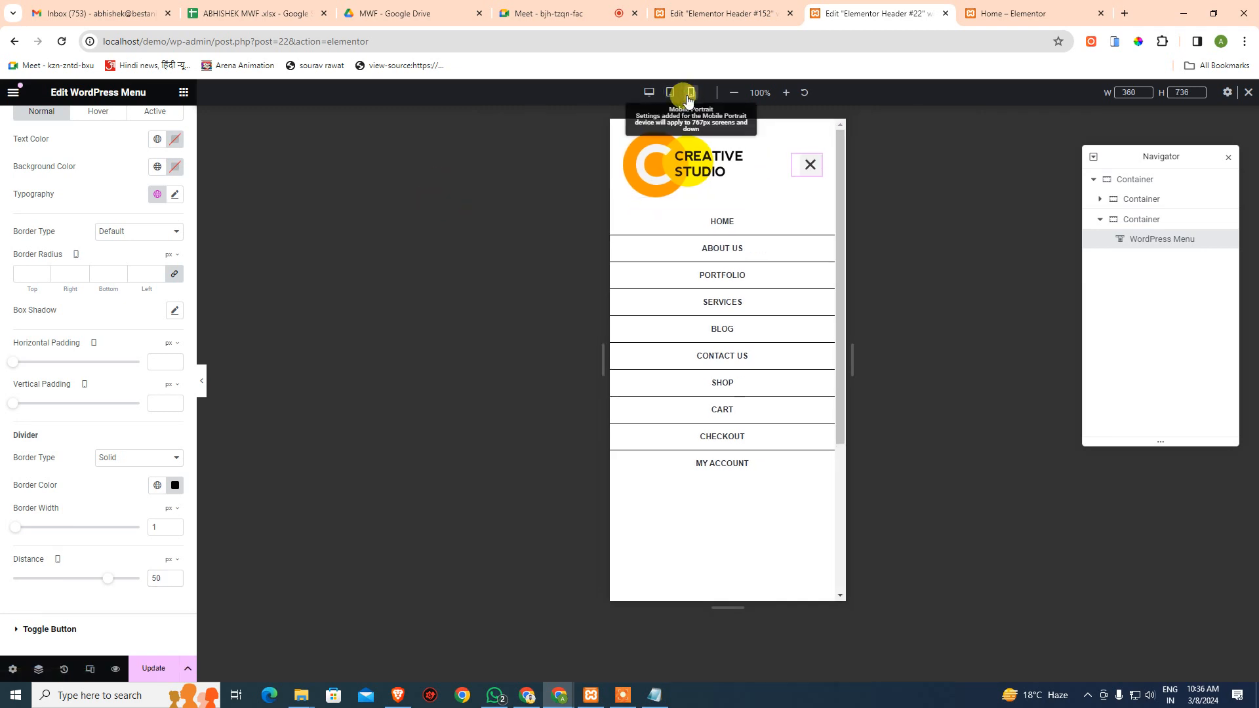
left_click(669, 94)
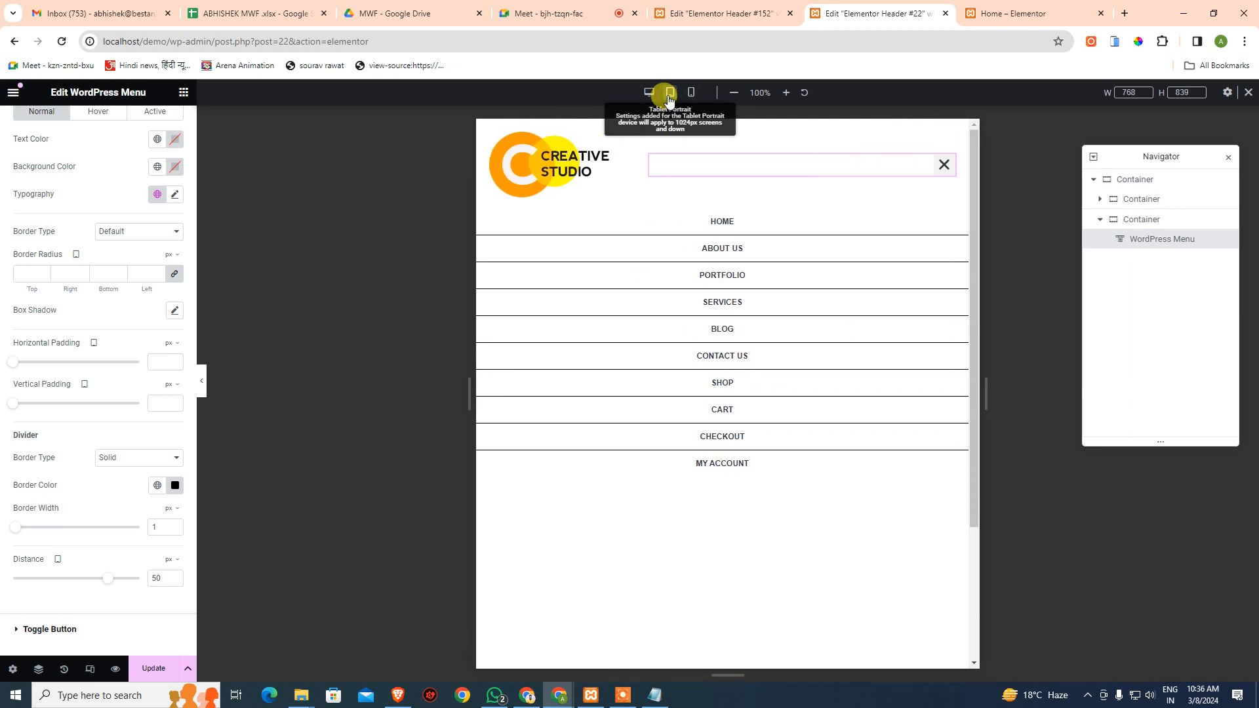
left_click(649, 93)
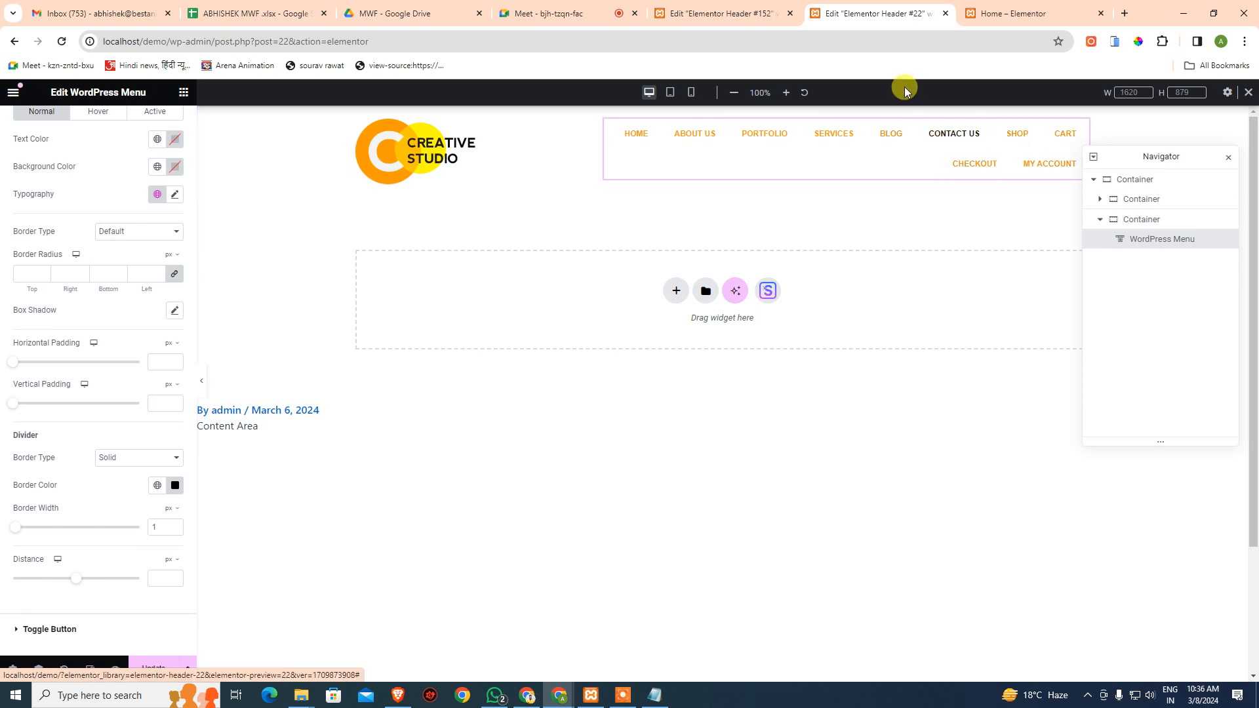
- Save Header #22 with Update and switch to the FLAIR Header #152 editor tab
left_click(948, 427)
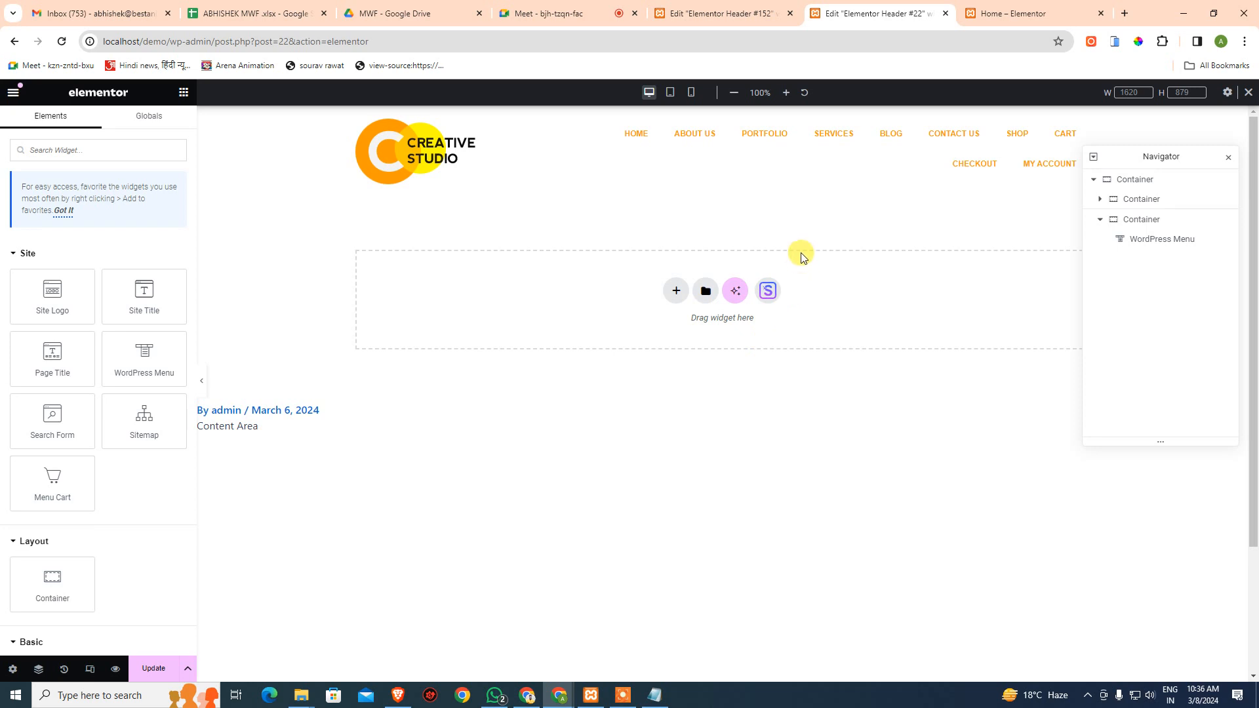
left_click(146, 669)
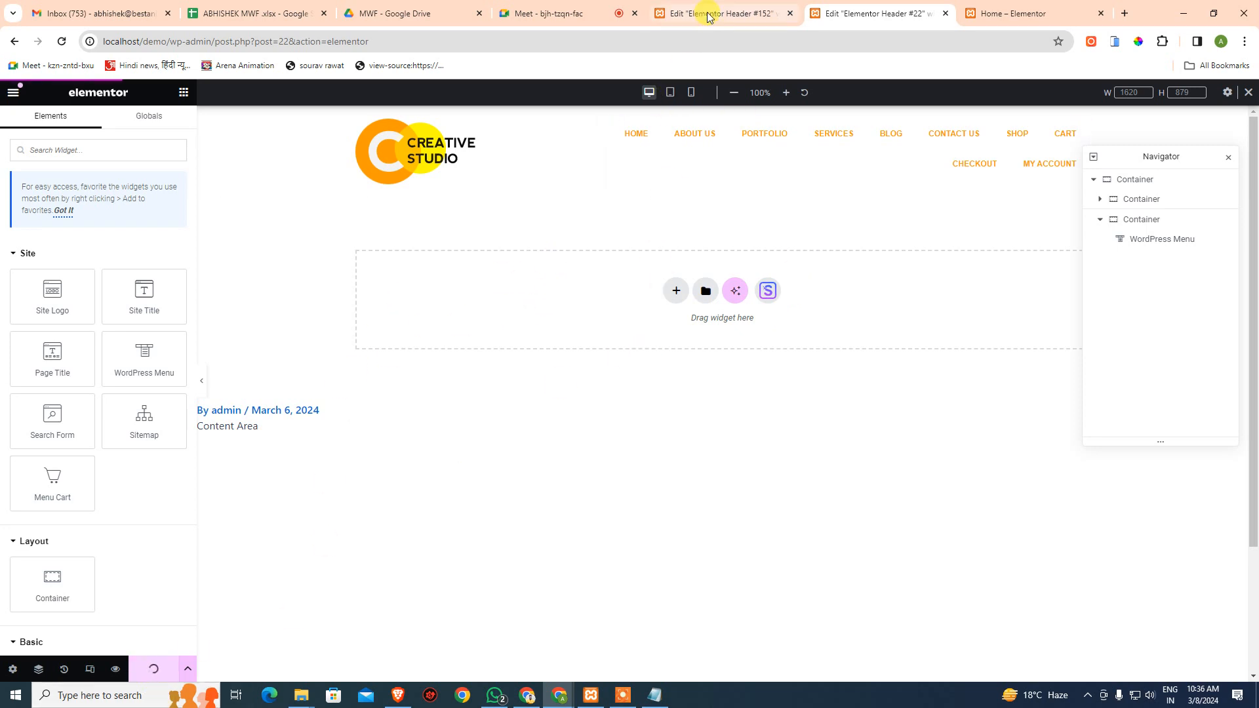
left_click(758, 15)
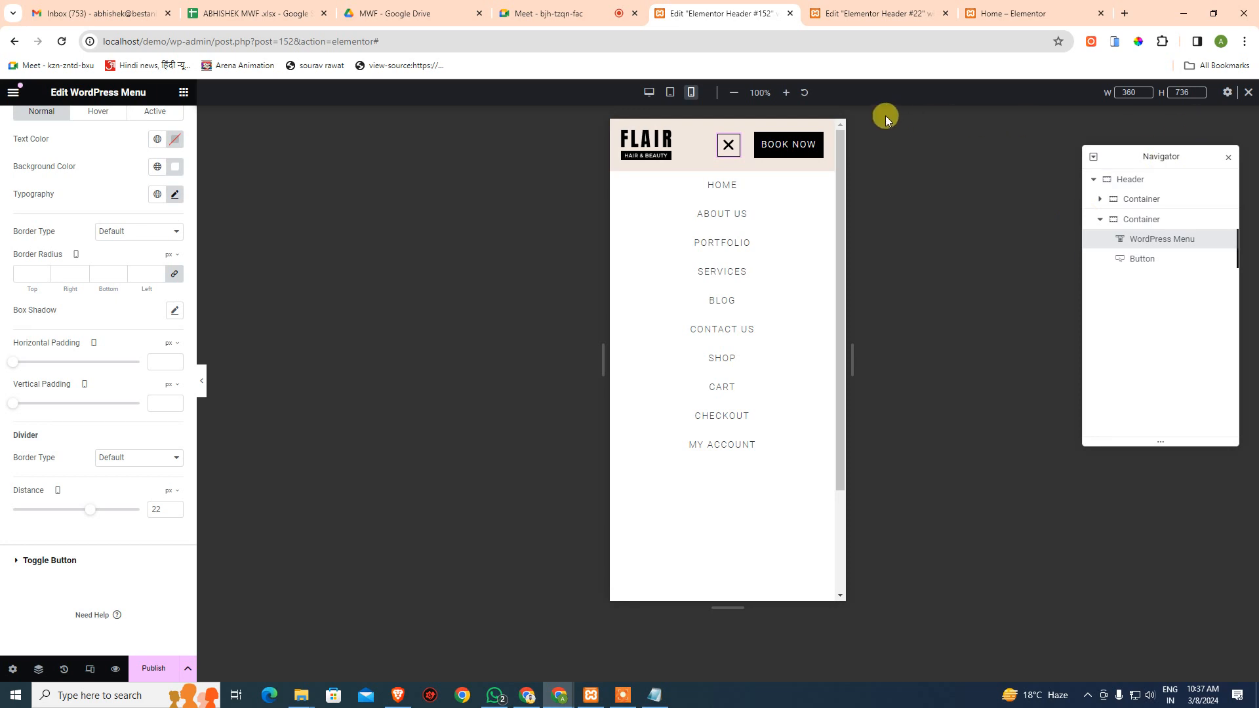
- View FLAIR Header #152 at desktop width, then close its editor and confirm Leave
left_click(649, 93)
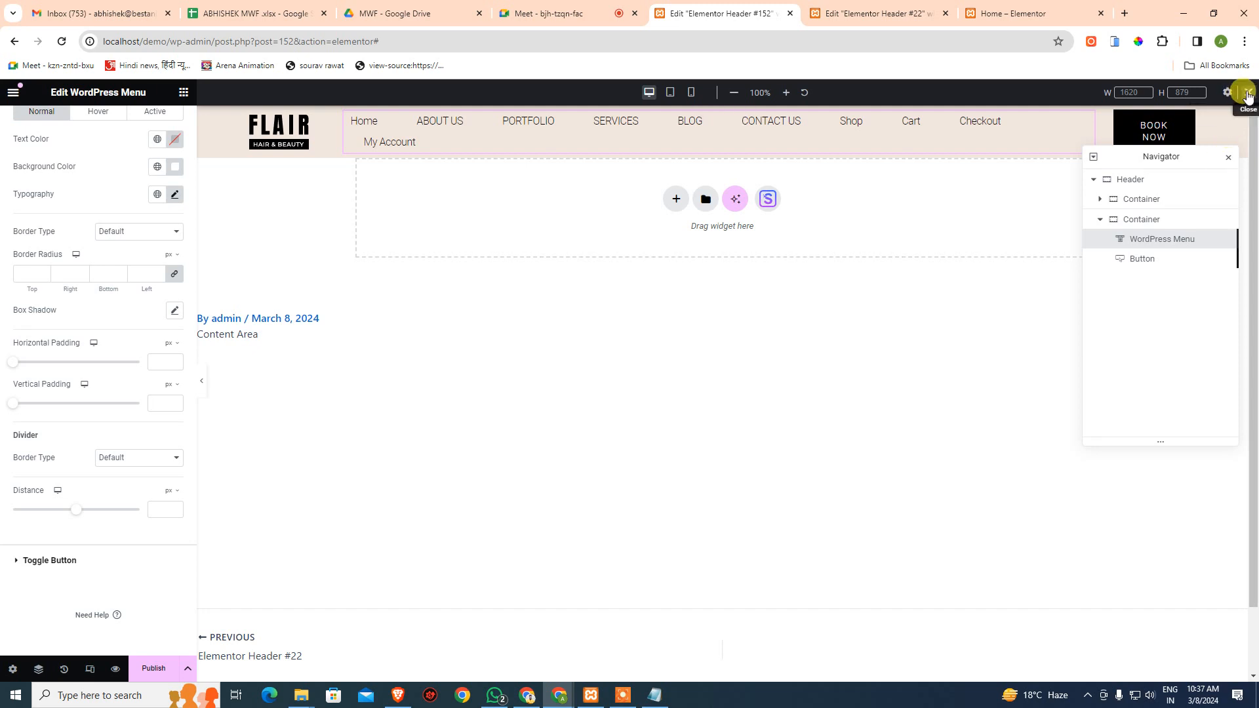
left_click(790, 13)
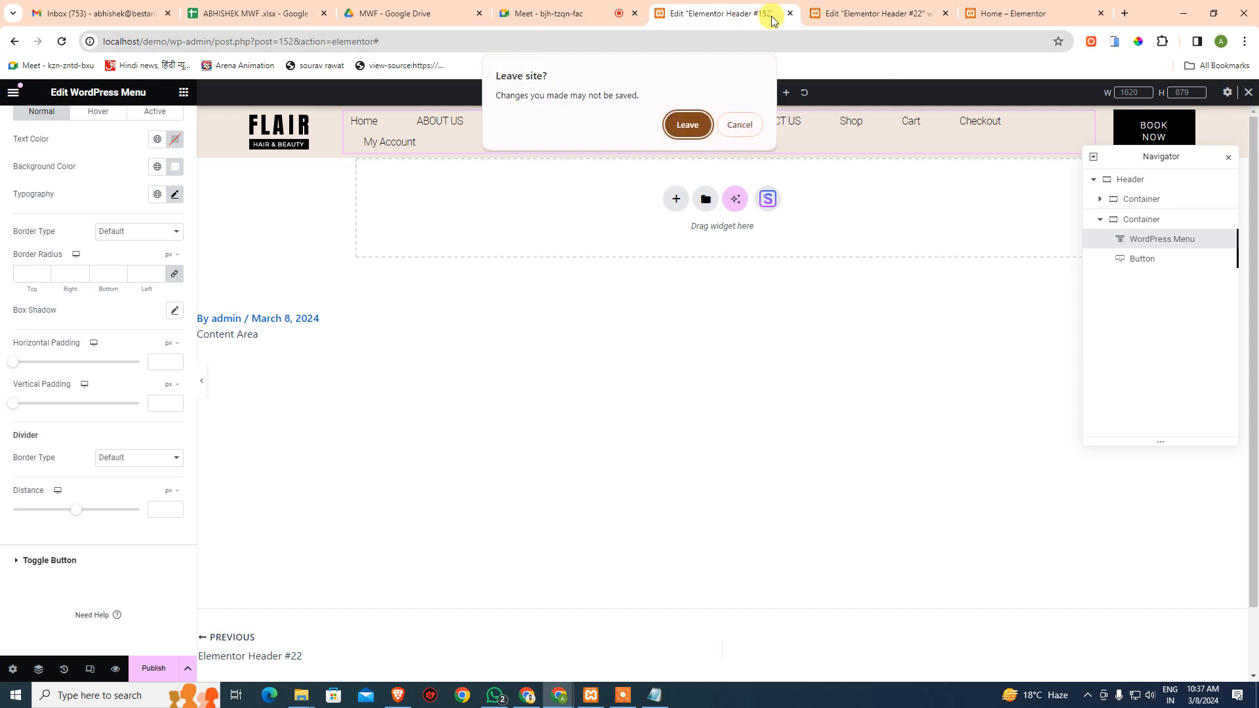
left_click(686, 123)
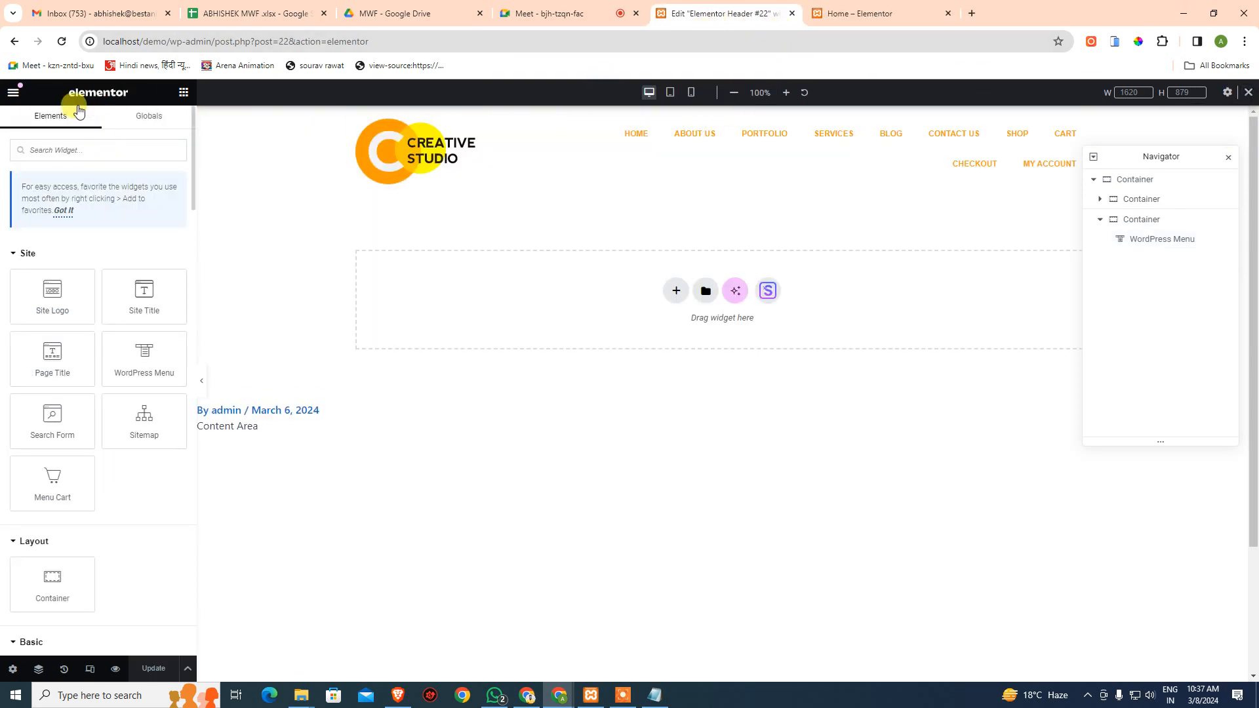
- View the home page in the phone simulator and open and close its navigation menu
left_click(846, 13)
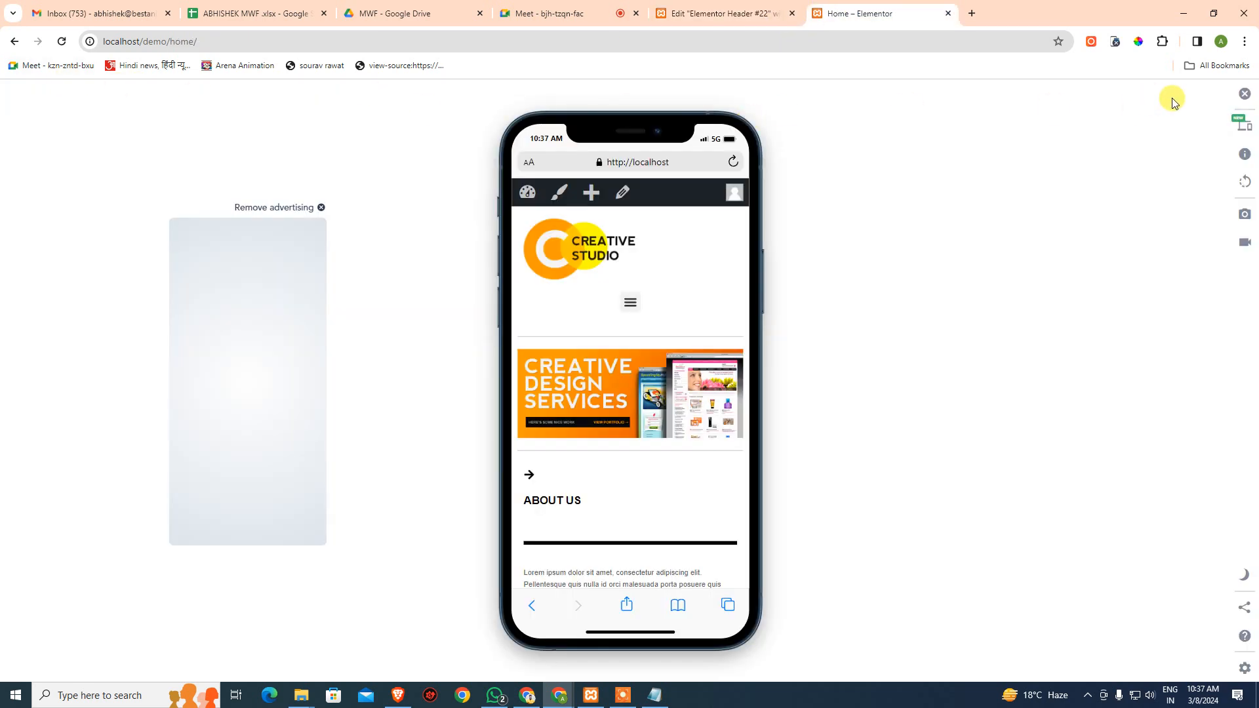
left_click(1239, 118)
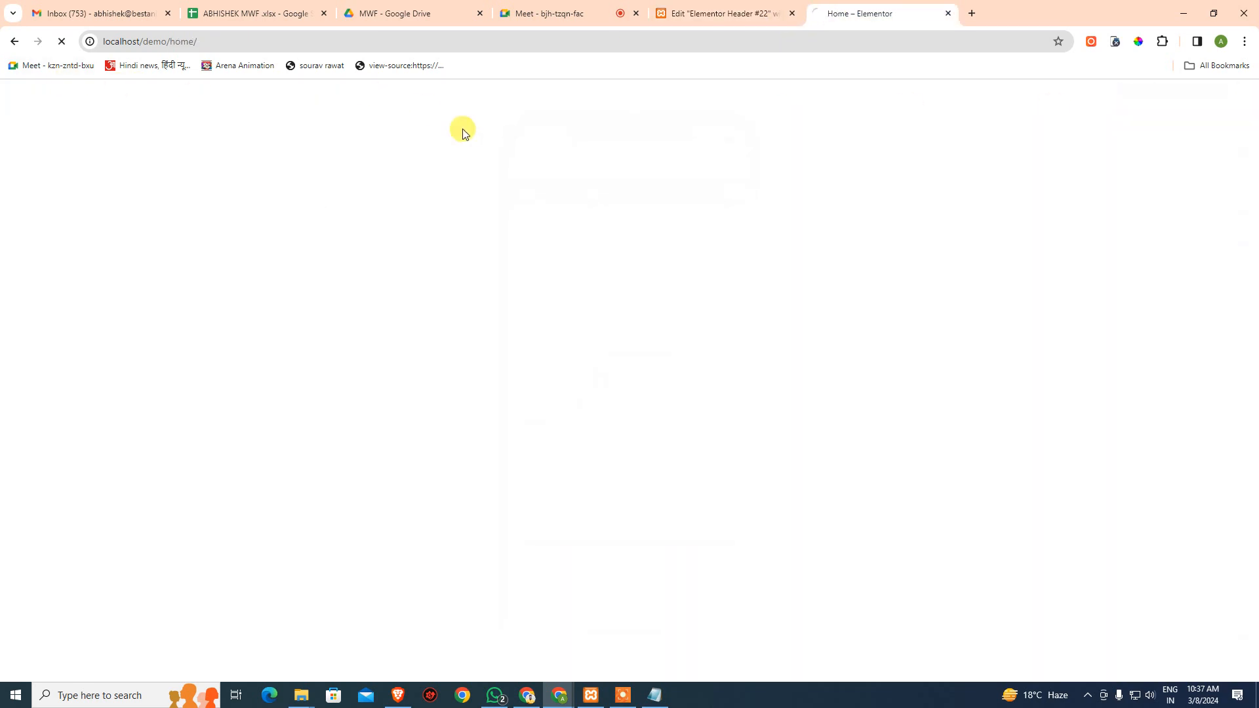
left_click(764, 11)
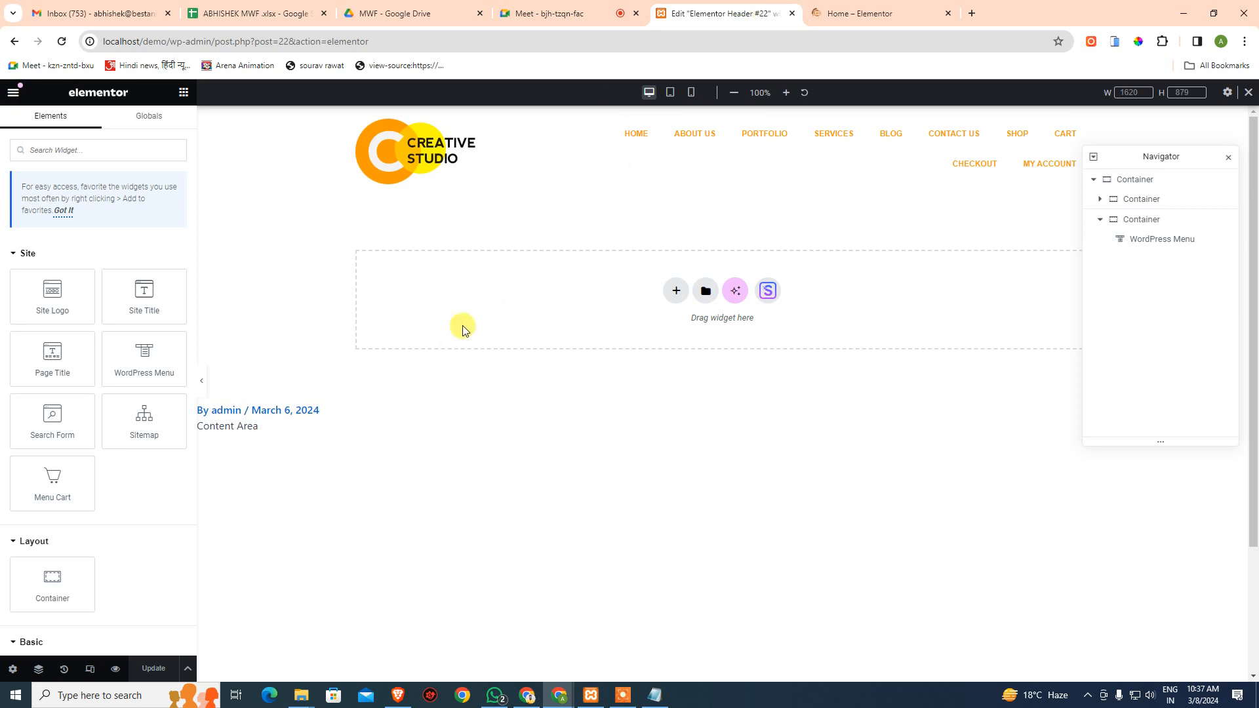
left_click(896, 8)
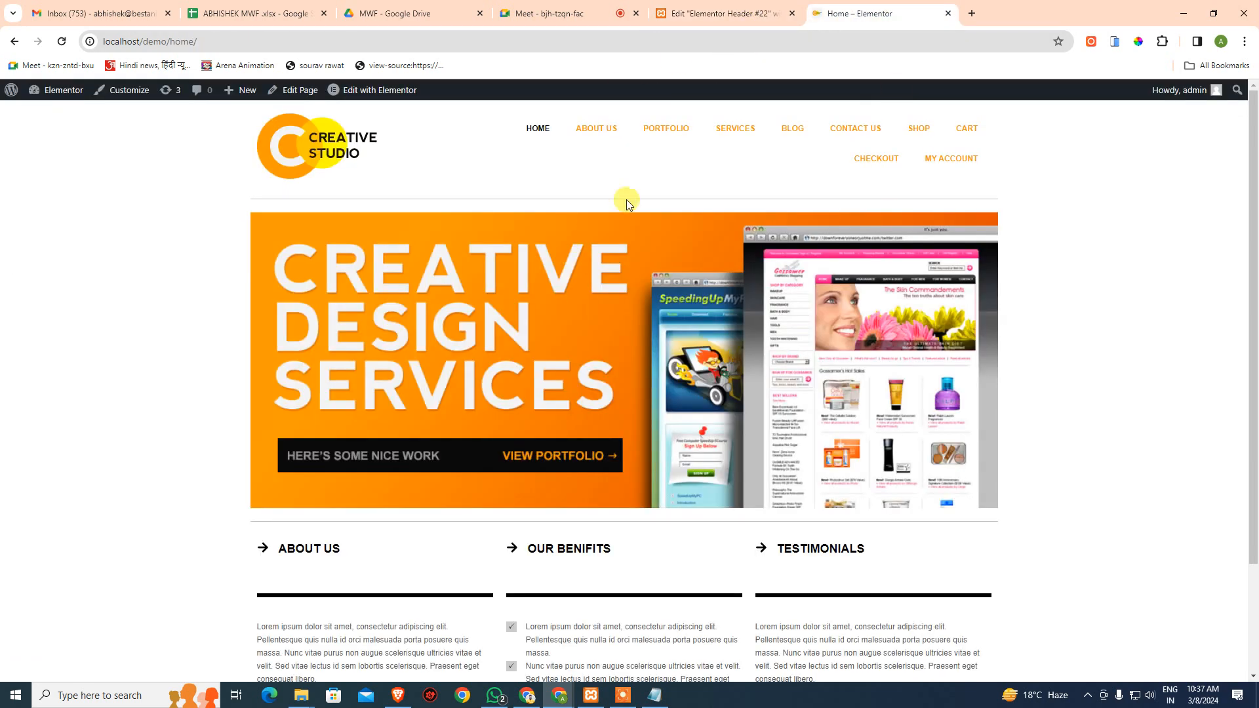
left_click(1115, 42)
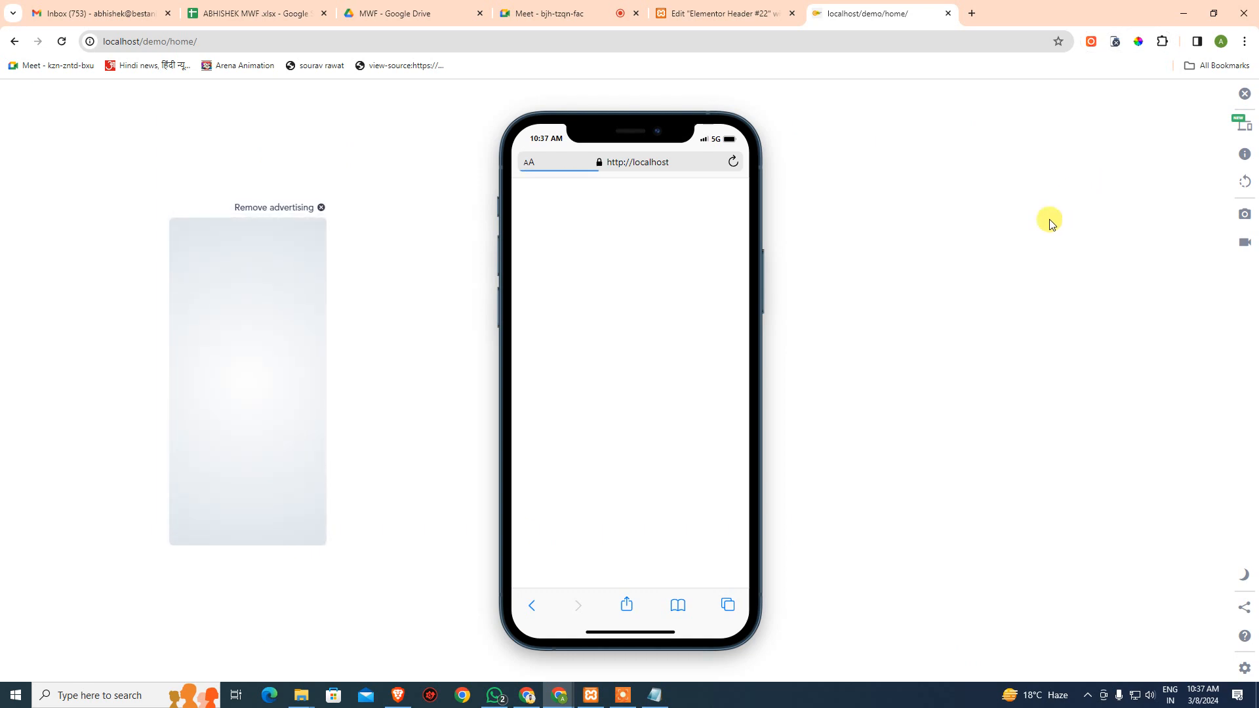
left_click(715, 240)
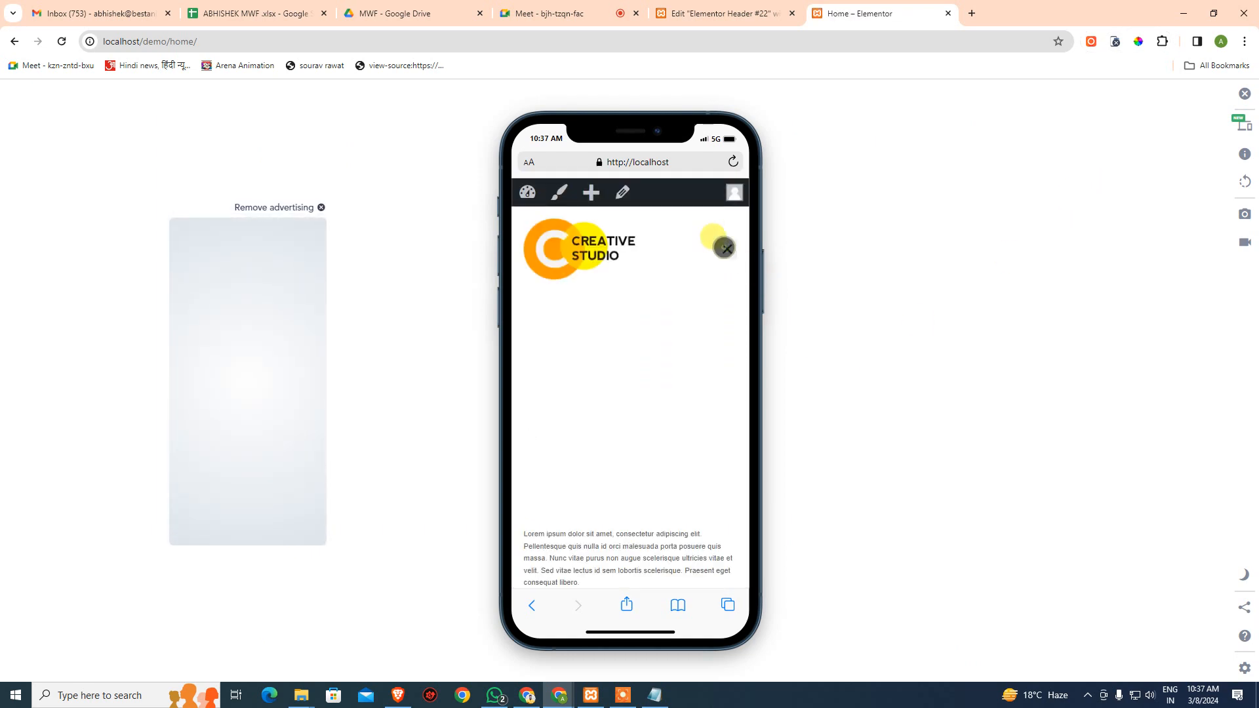
left_click(715, 239)
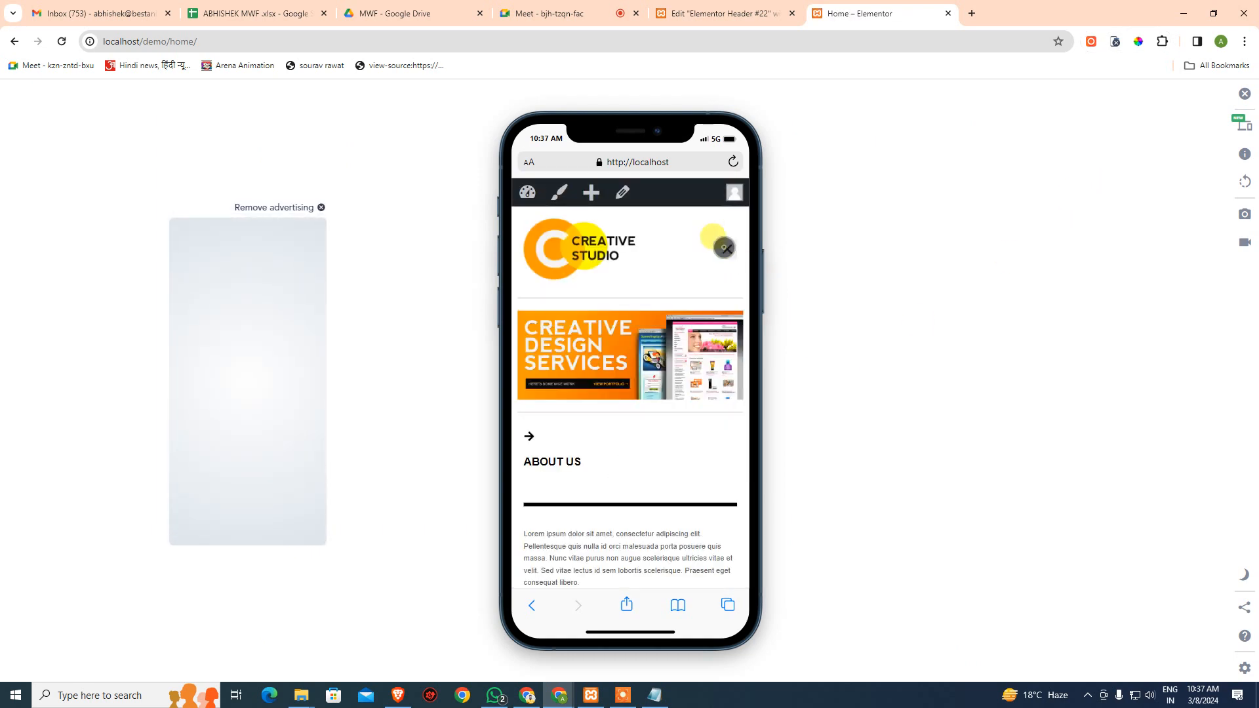
left_click(715, 239)
left_click(715, 239)
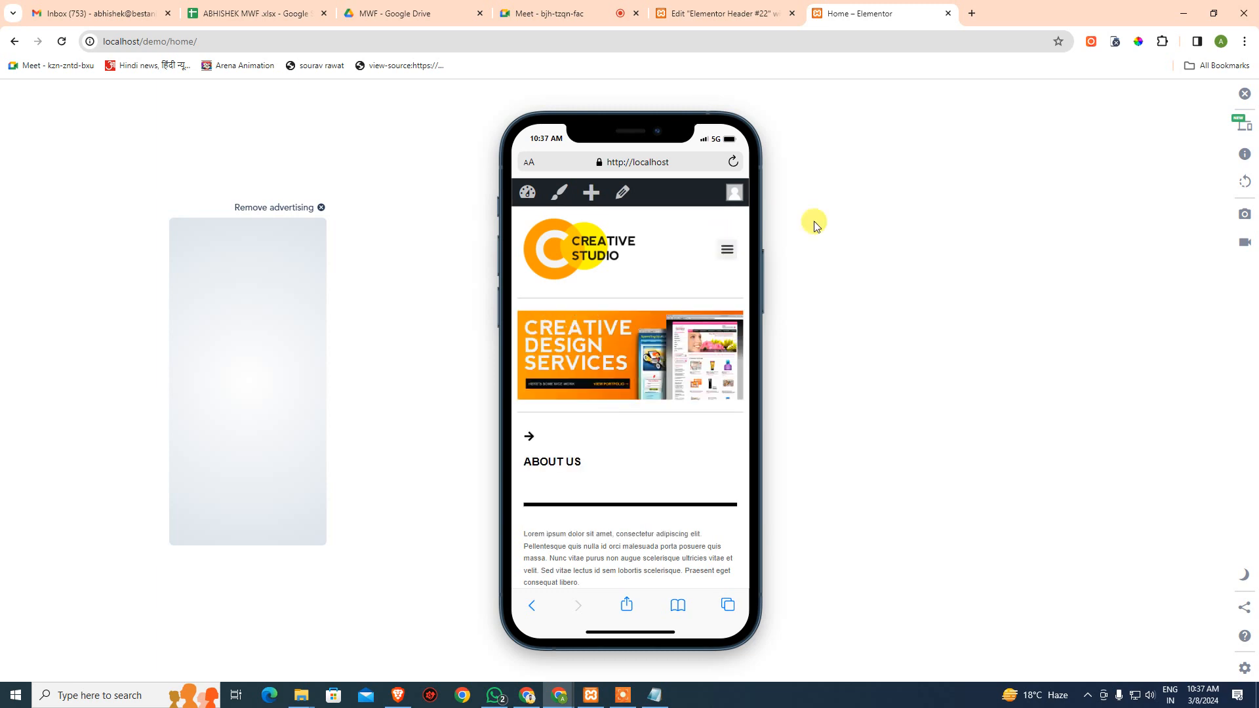
- Test the hamburger menu on a Galaxy Tab S7 preview, then turn off device preview
left_click(1243, 123)
scroll(1130, 509, "down", 2)
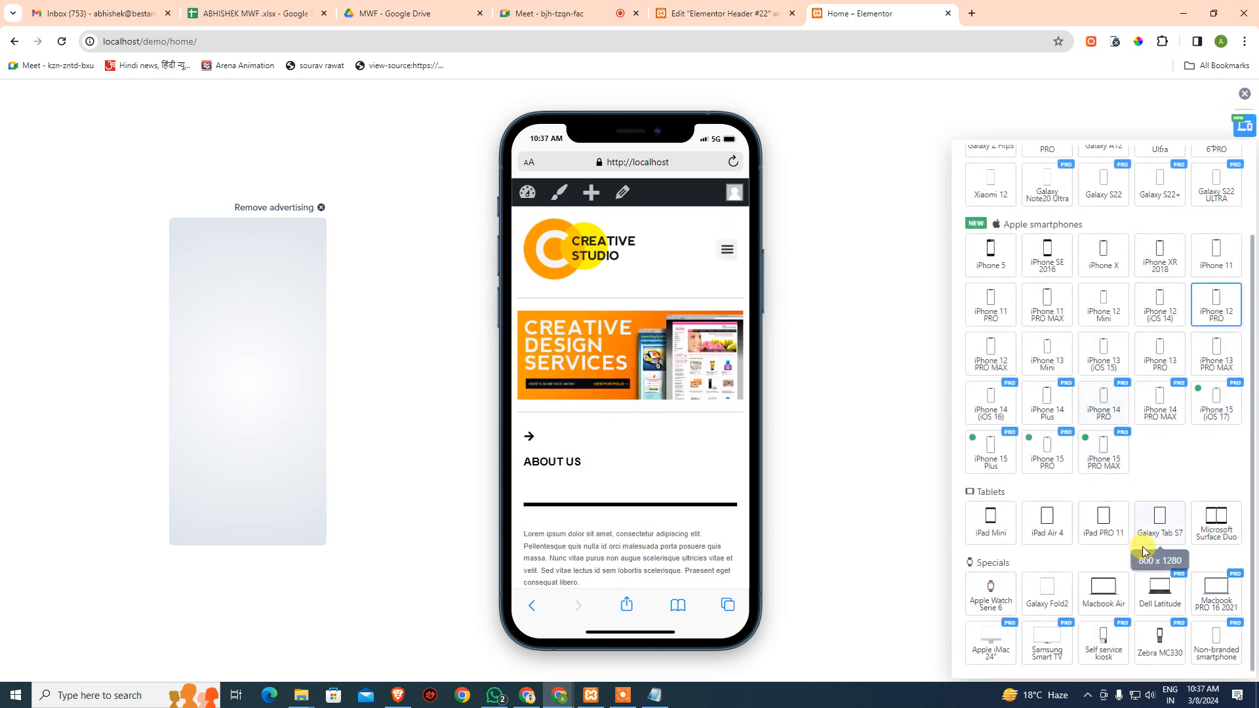
left_click(1161, 520)
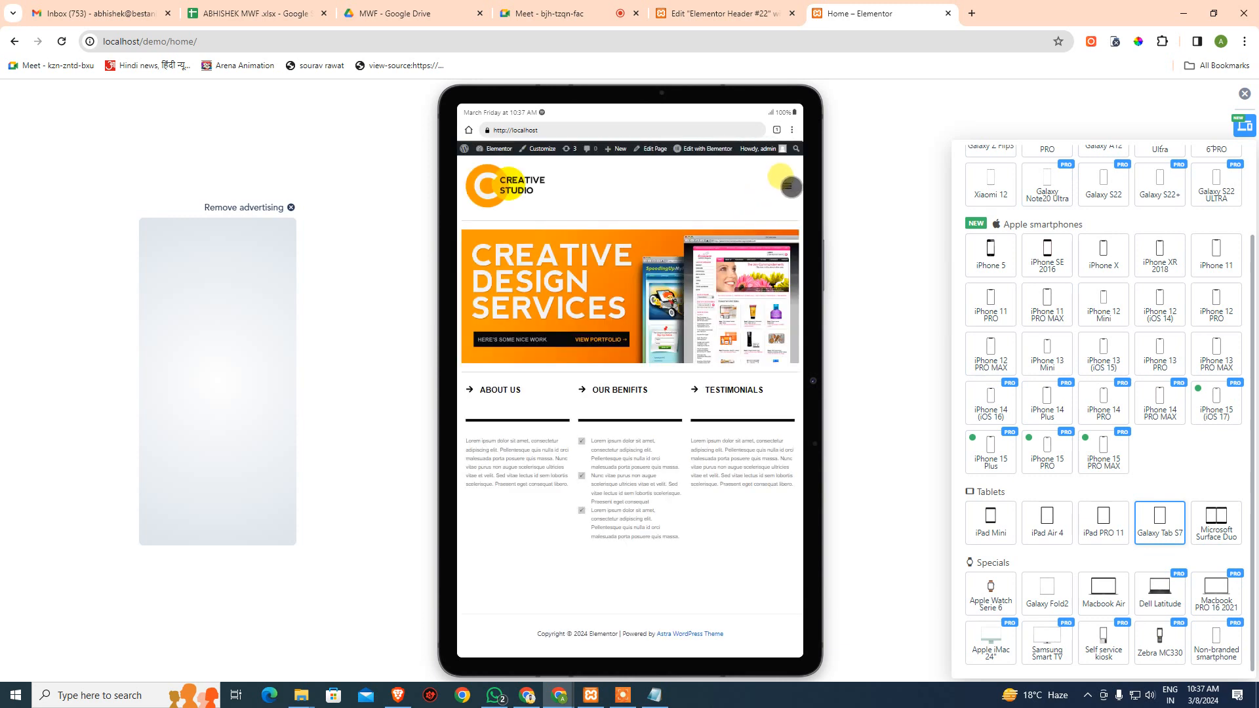
left_click(790, 187)
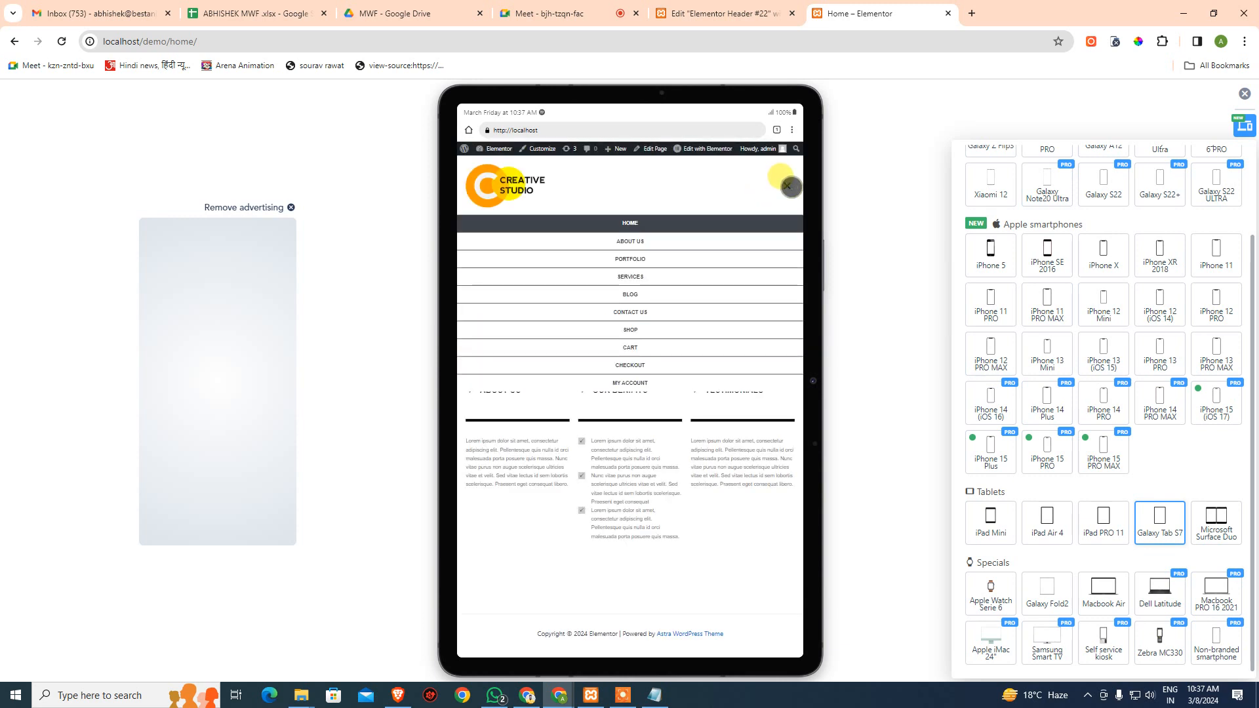
left_click(789, 187)
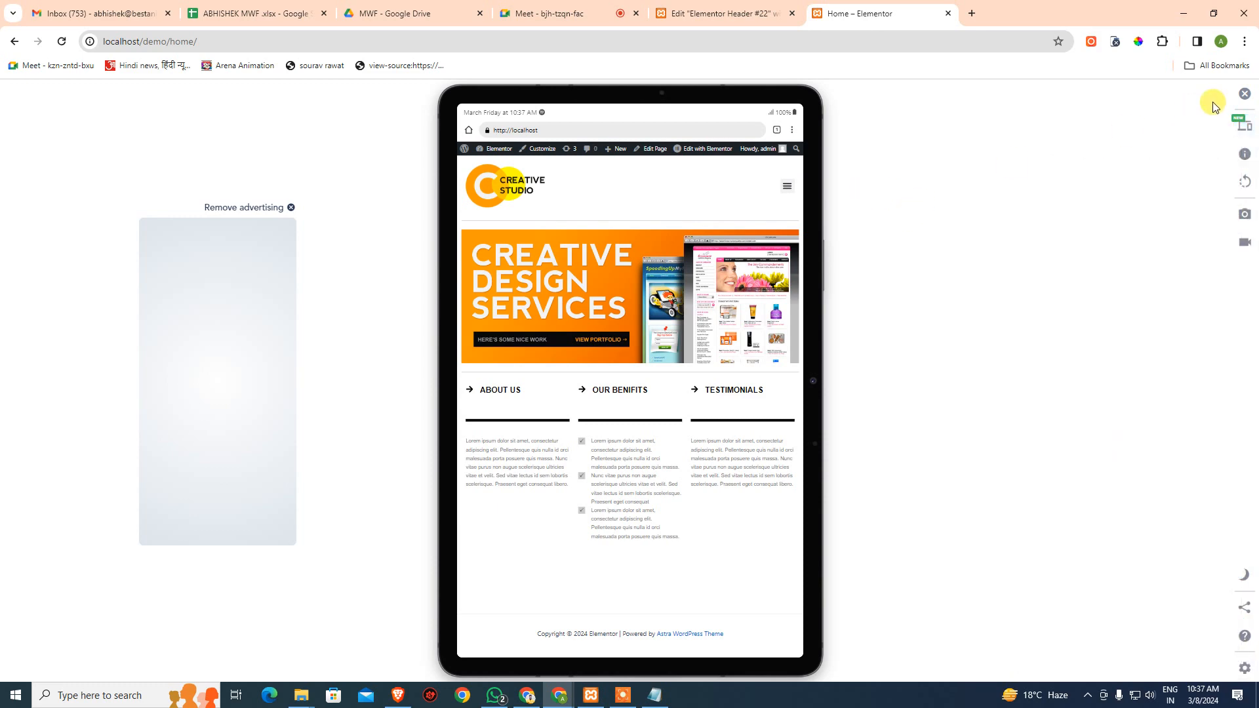
left_click(1244, 93)
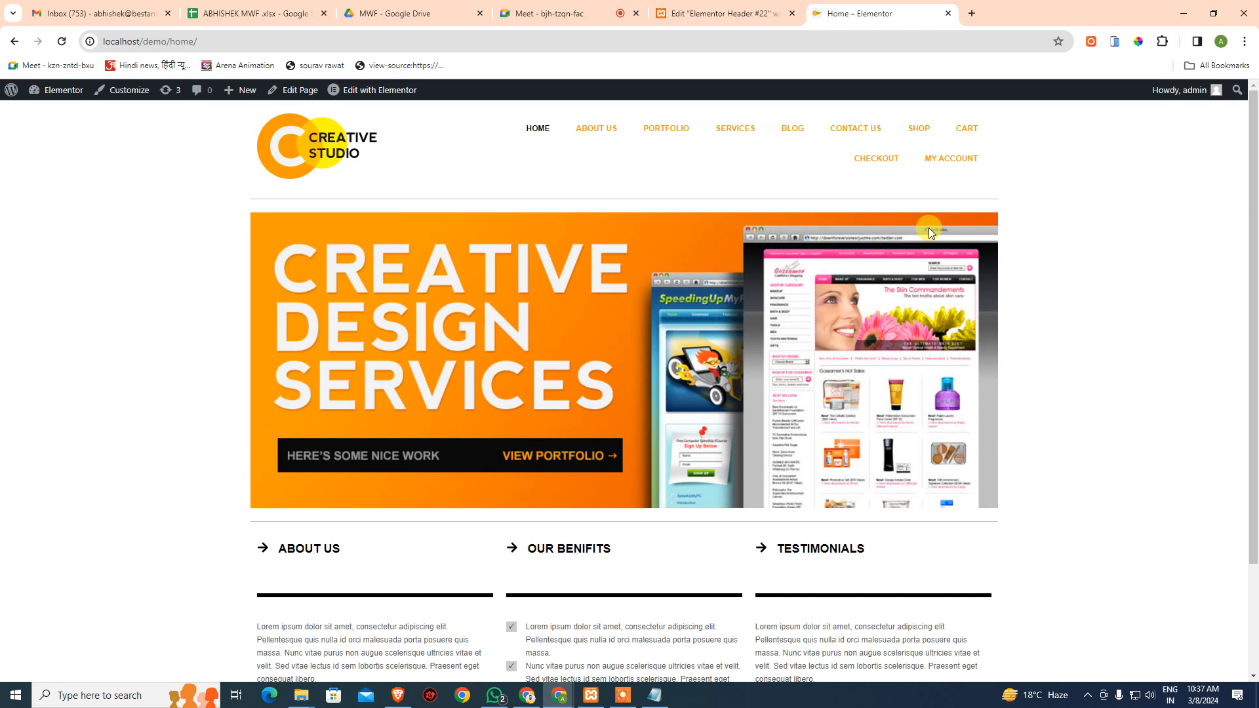
- Exit the Header #22 Elementor editor from its main menu, choosing Decide Later
scroll(929, 227, "down", 2)
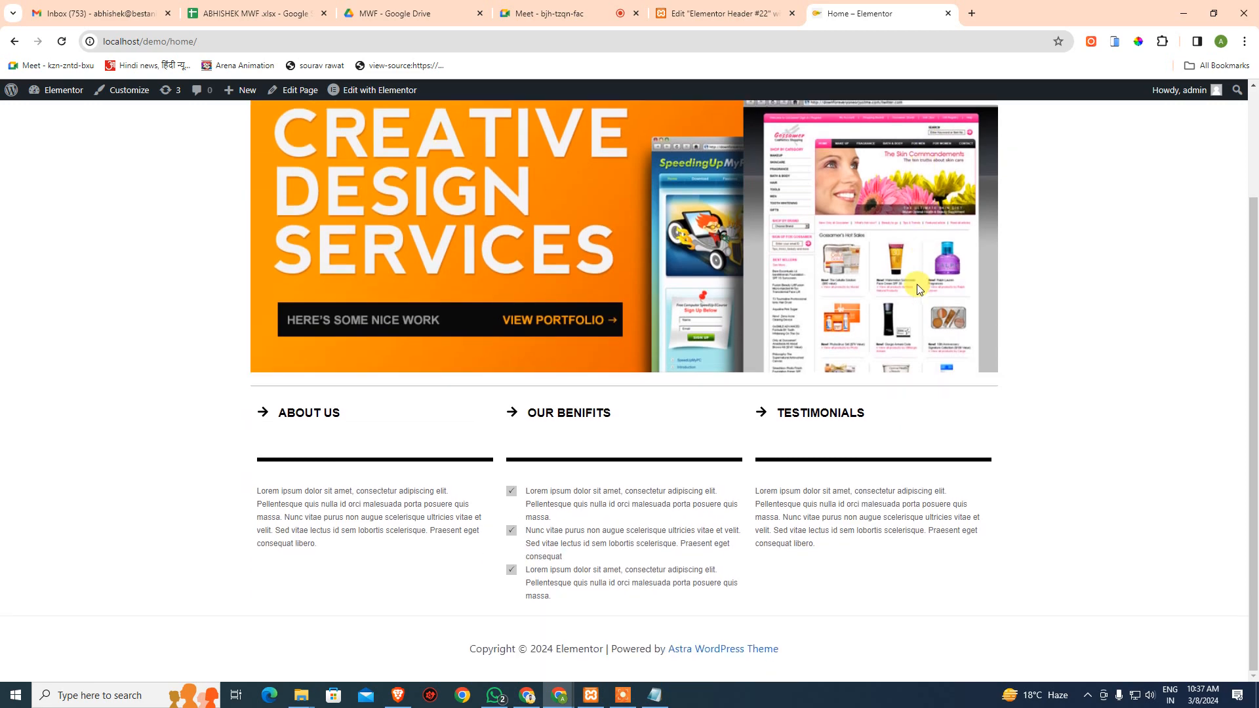
scroll(655, 441, "up", 2)
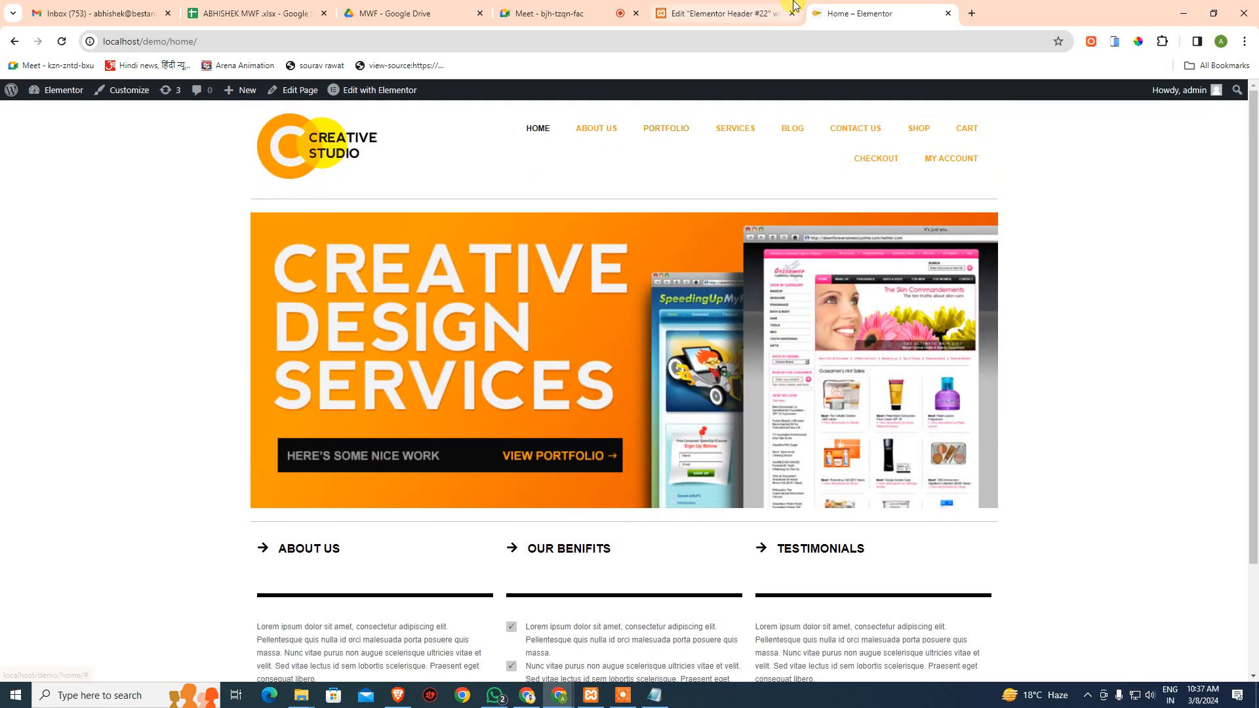
left_click(715, 9)
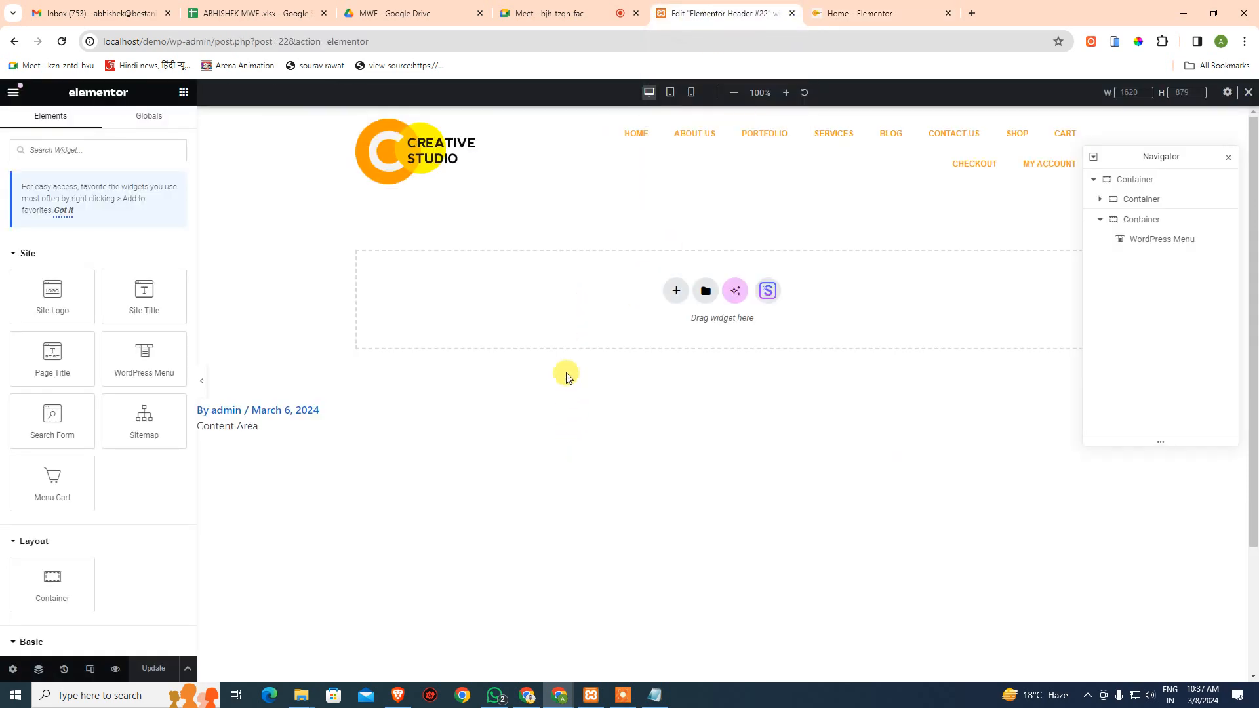
left_click(14, 92)
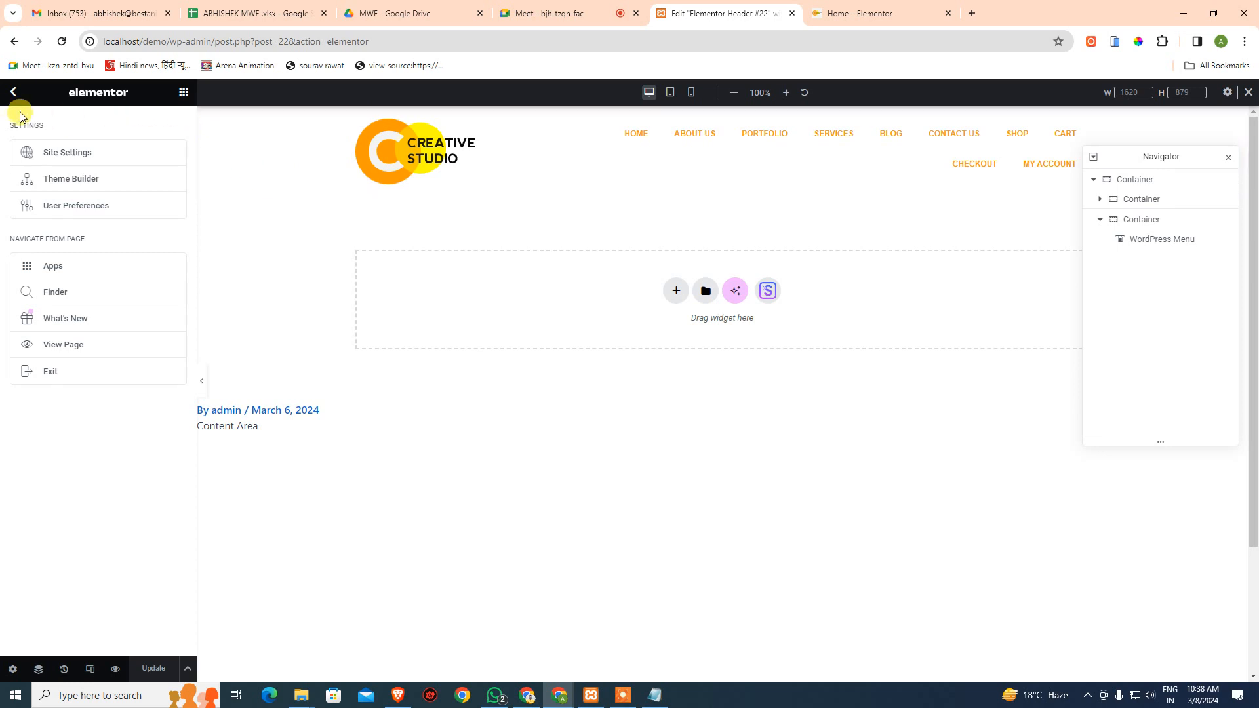
left_click(9, 95)
left_click(13, 94)
left_click(52, 370)
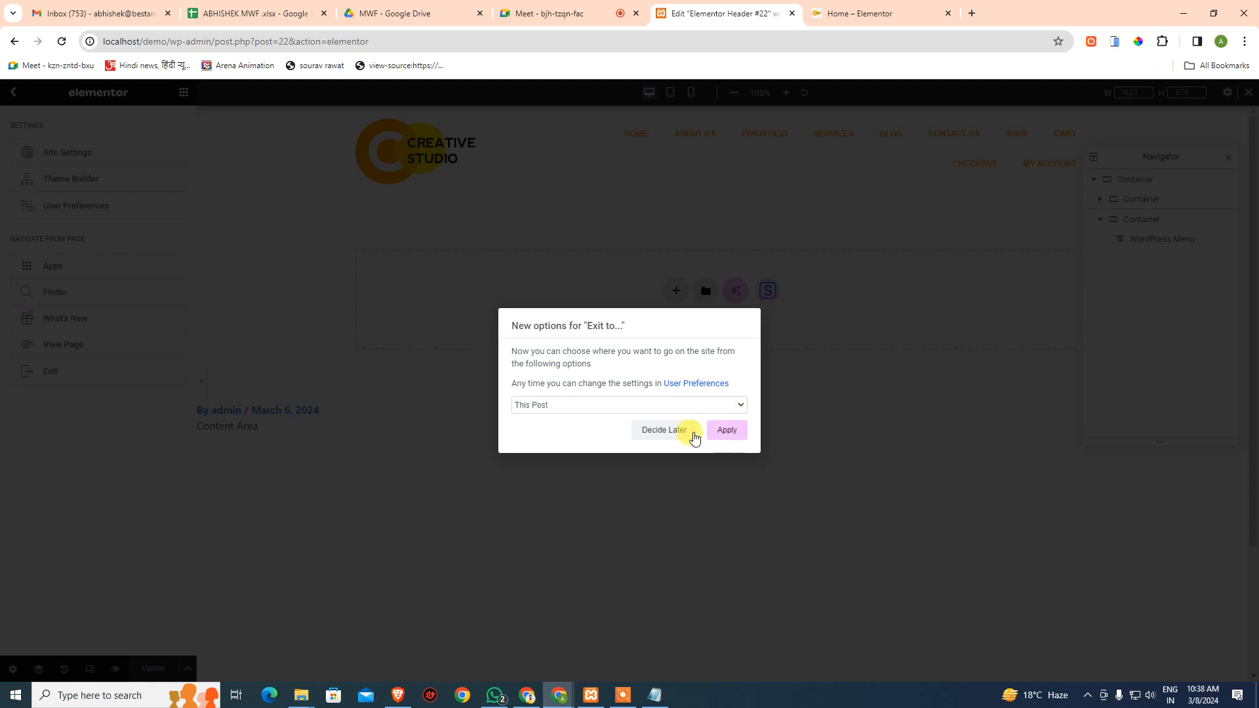
left_click(664, 430)
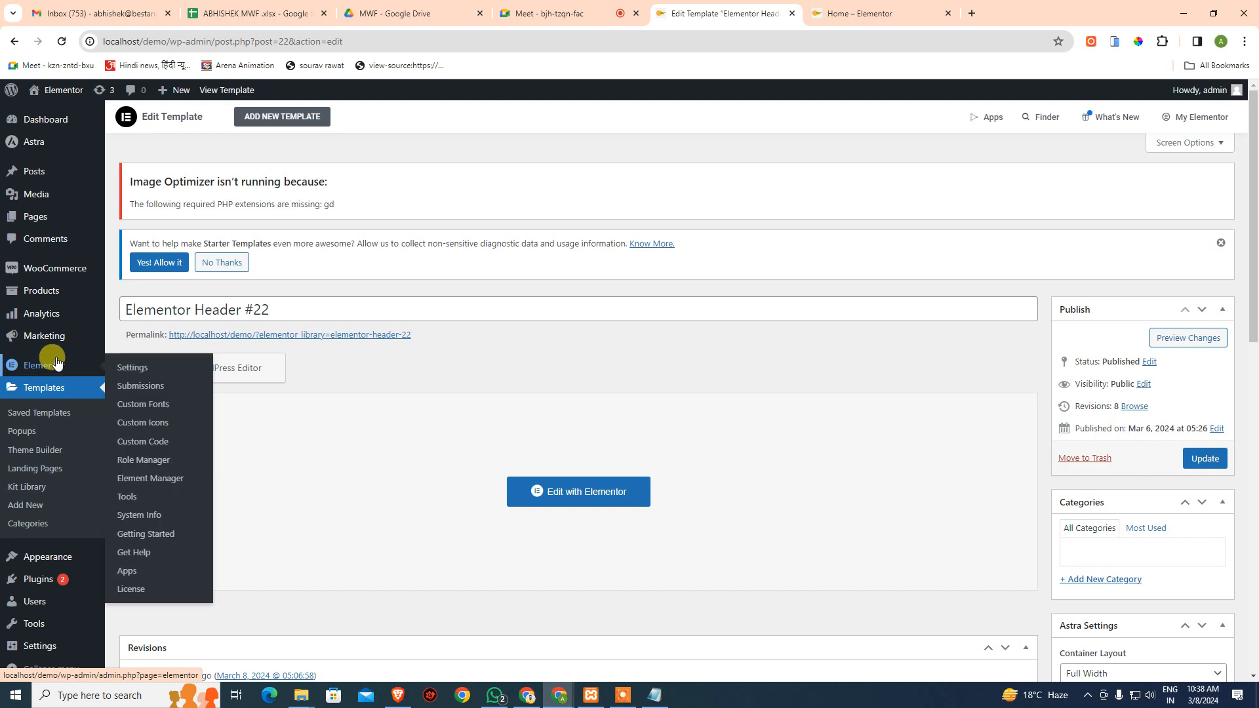
- On the Menus page, indent Cart under Shop as a sub item and save Primary Navigation
scroll(64, 391, "down", 1)
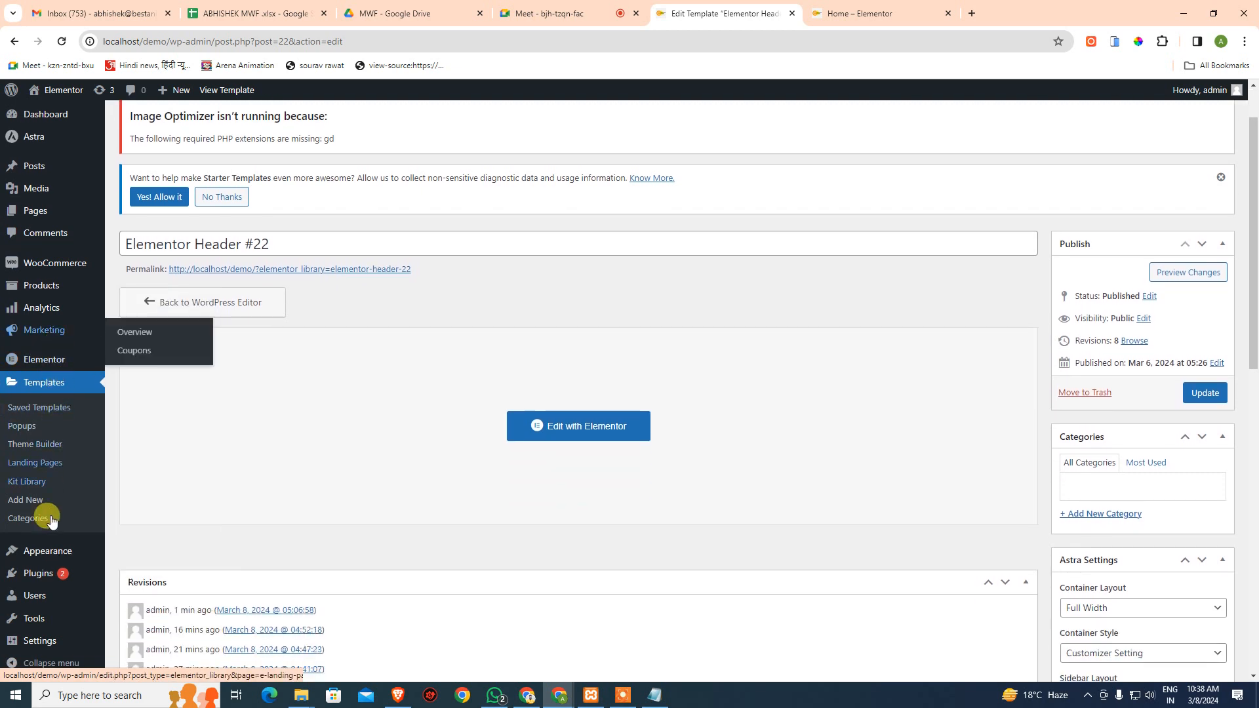
mouse_move(51, 556)
left_click(135, 609)
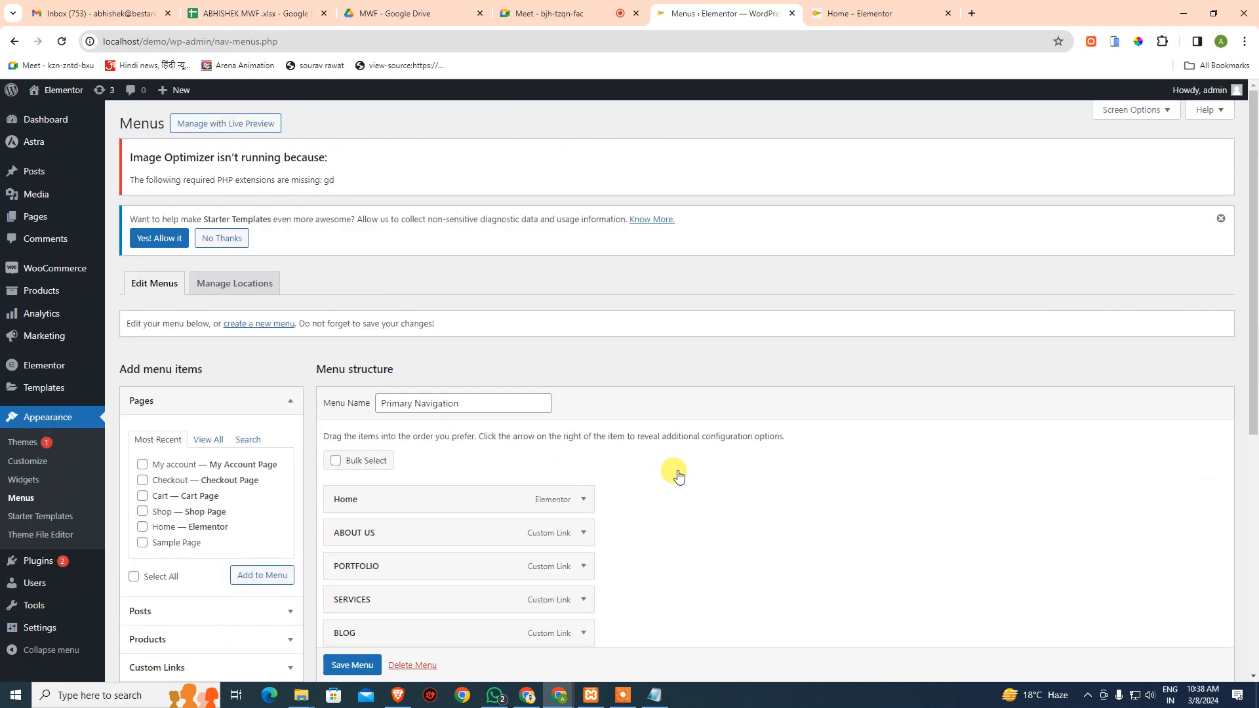
scroll(681, 482, "down", 4)
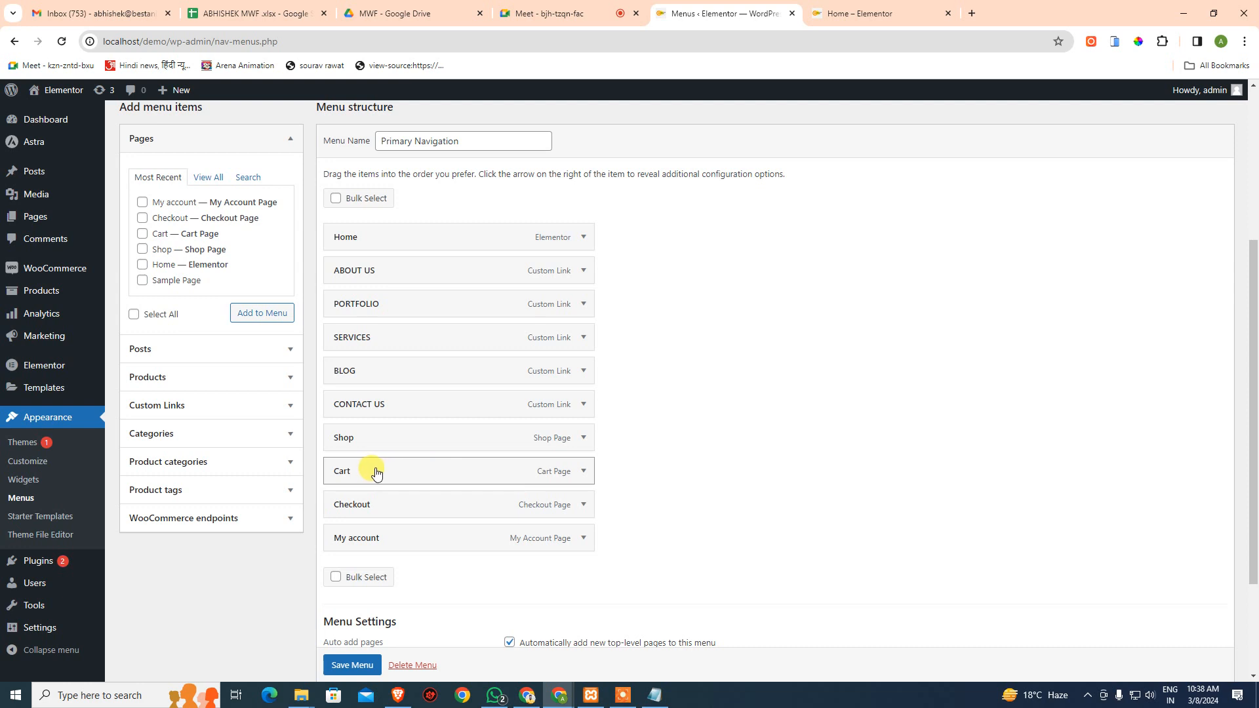
left_click_drag(360, 471, 454, 538)
scroll(734, 518, "down", 1)
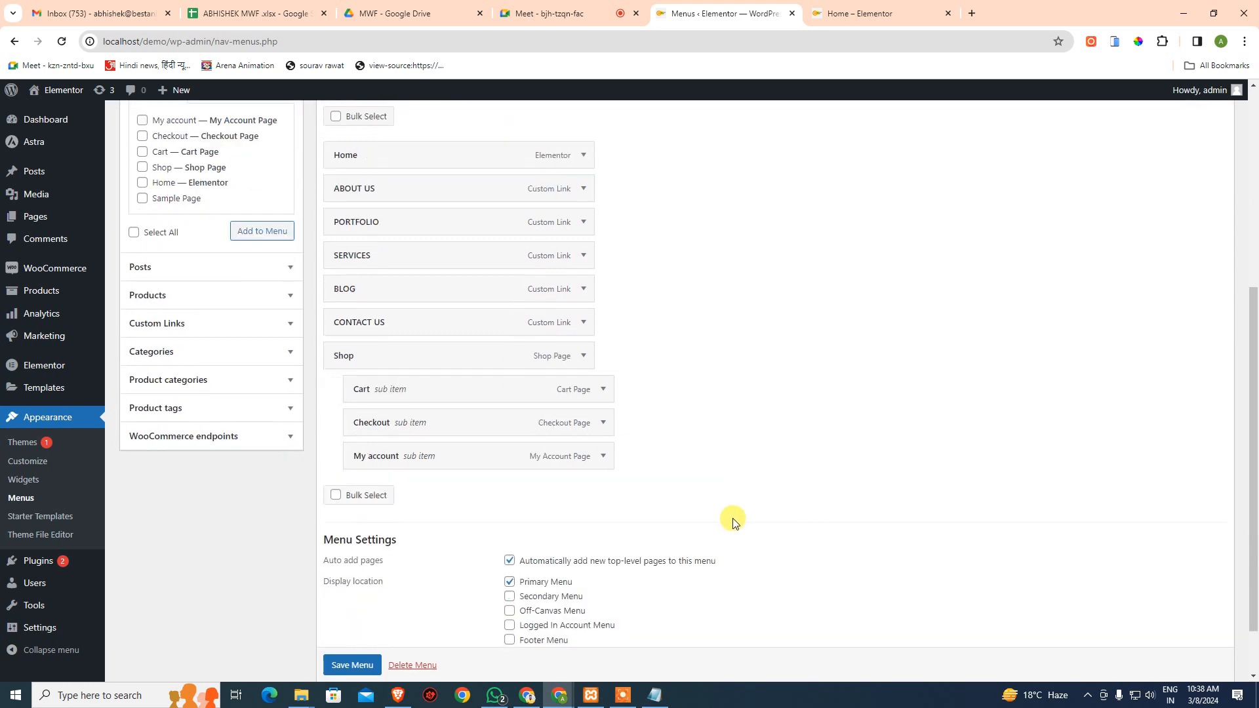
scroll(733, 518, "down", 1)
left_click(352, 626)
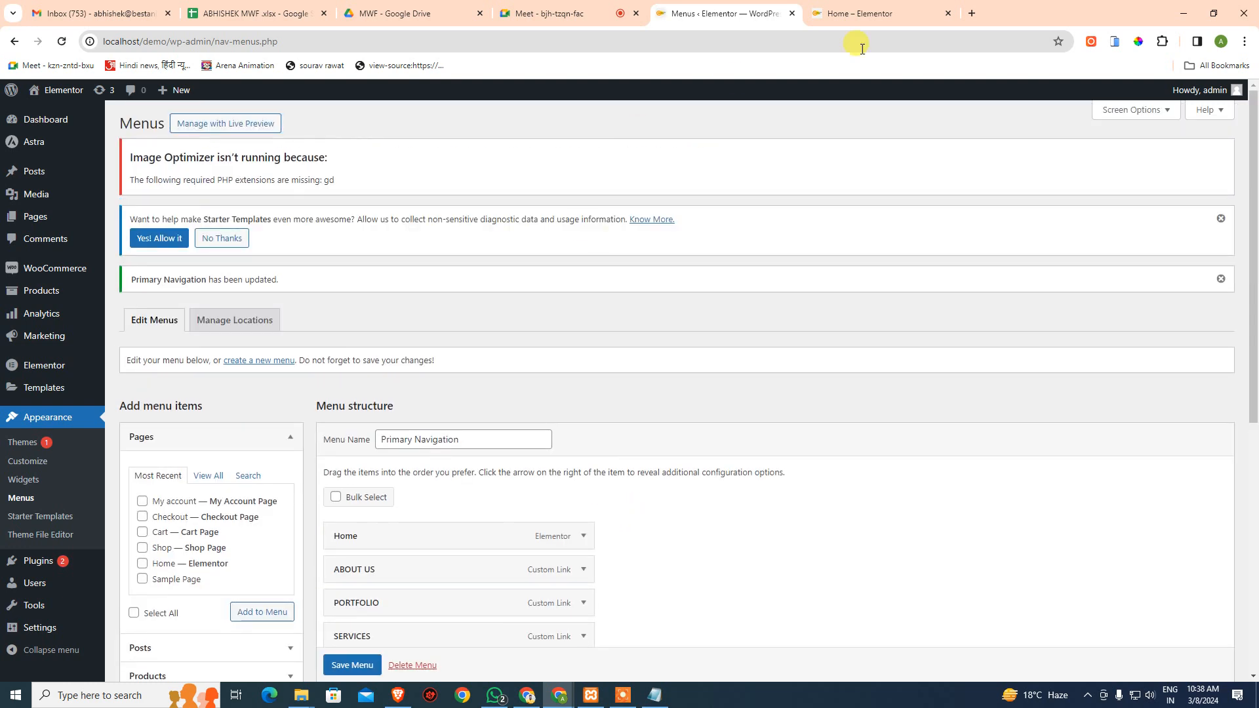
left_click(912, 14)
- Reload the home page and check the SHOP submenu on desktop and in the phone hamburger menu
left_click(61, 41)
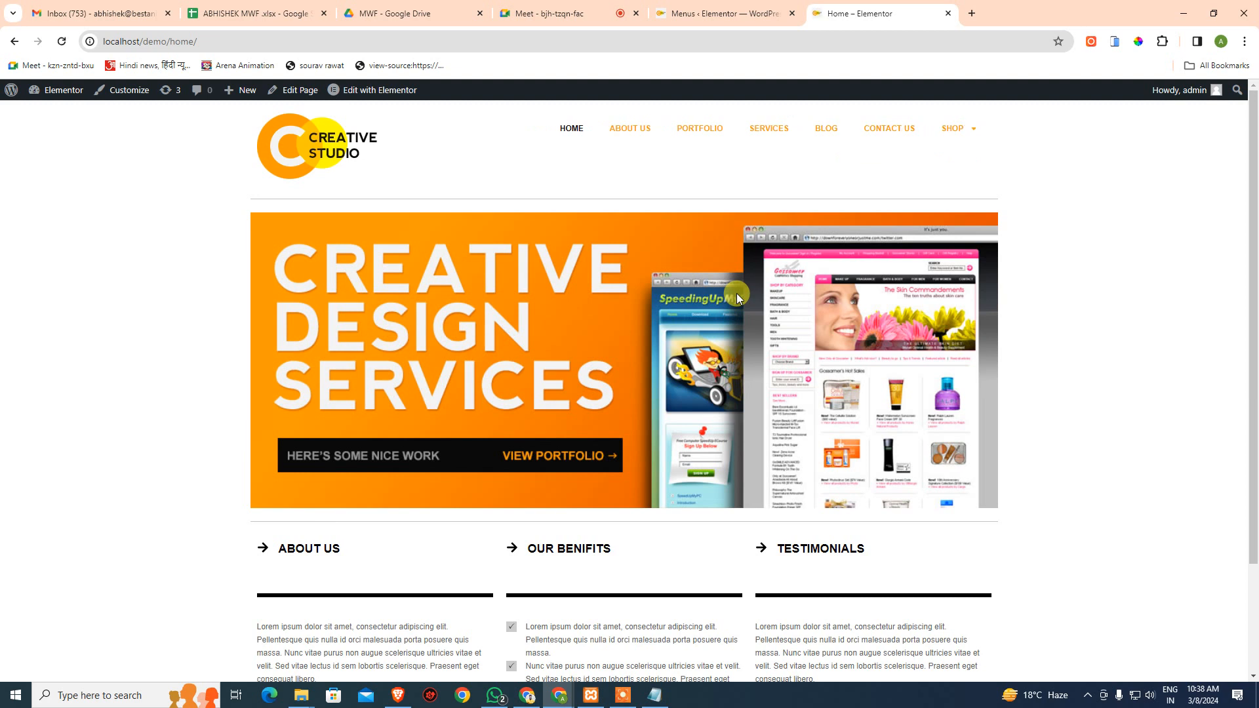
mouse_move(973, 135)
left_click(1113, 41)
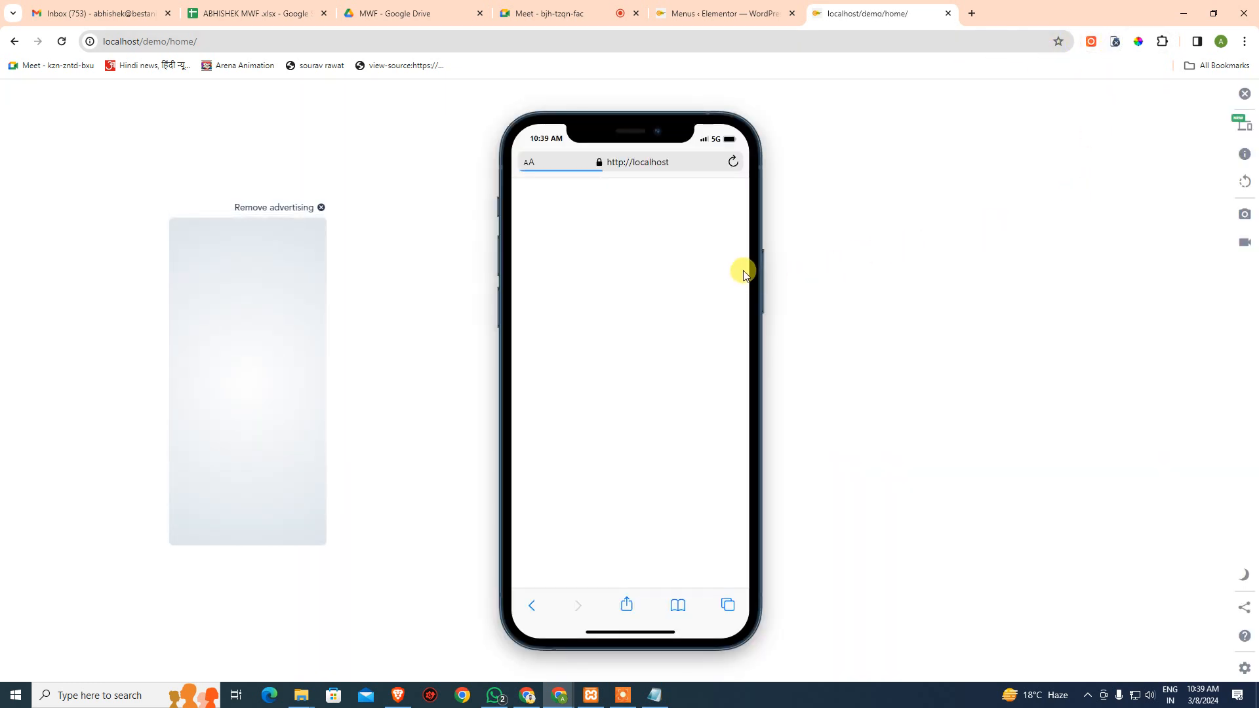
left_click(729, 250)
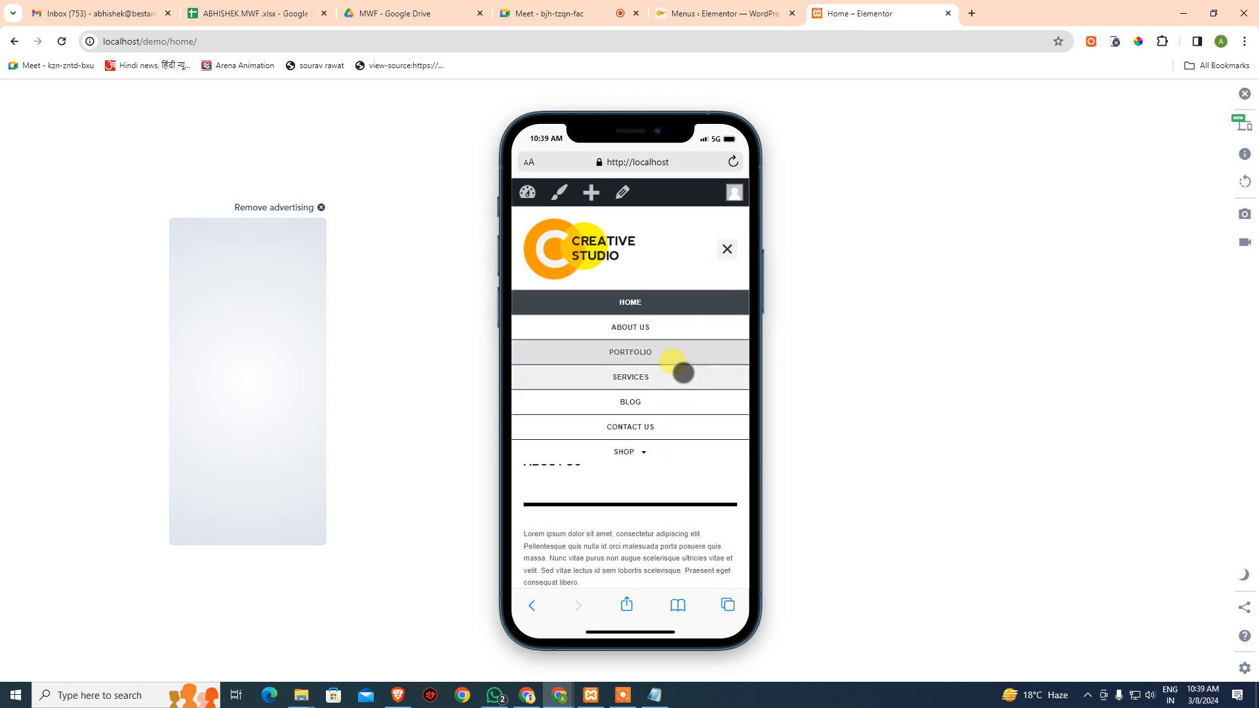
left_click(643, 451)
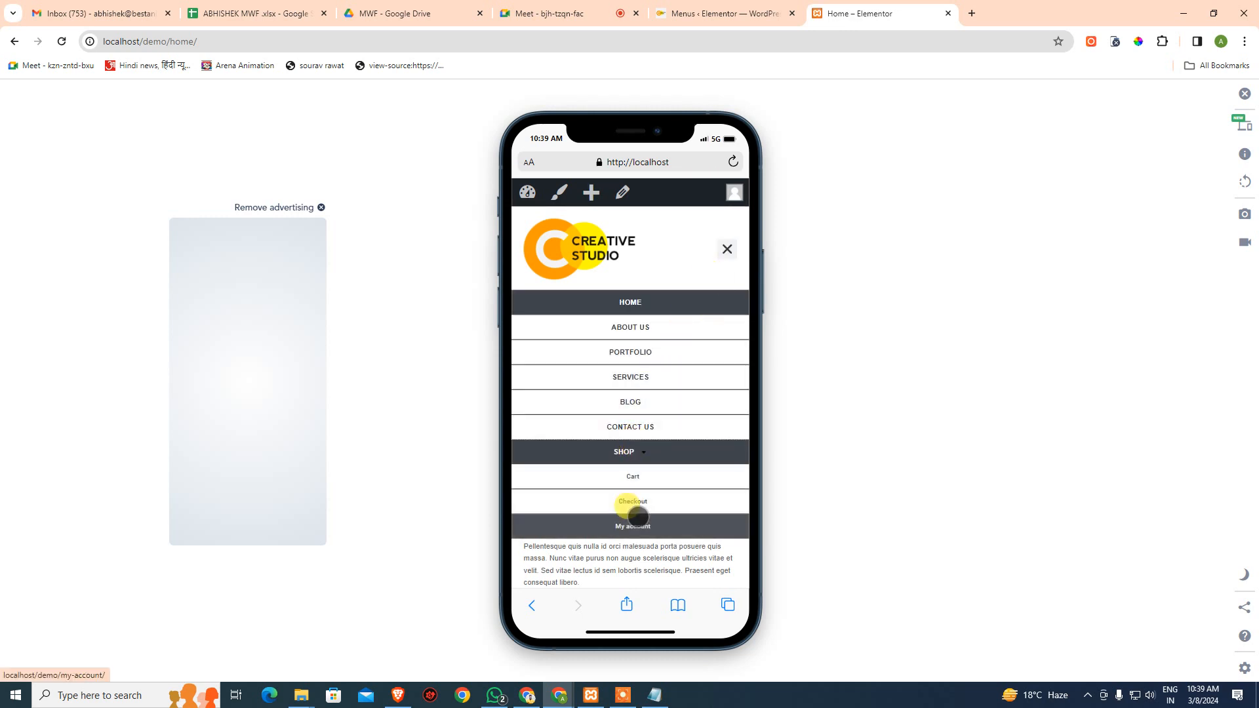
left_click(650, 452)
left_click(655, 446)
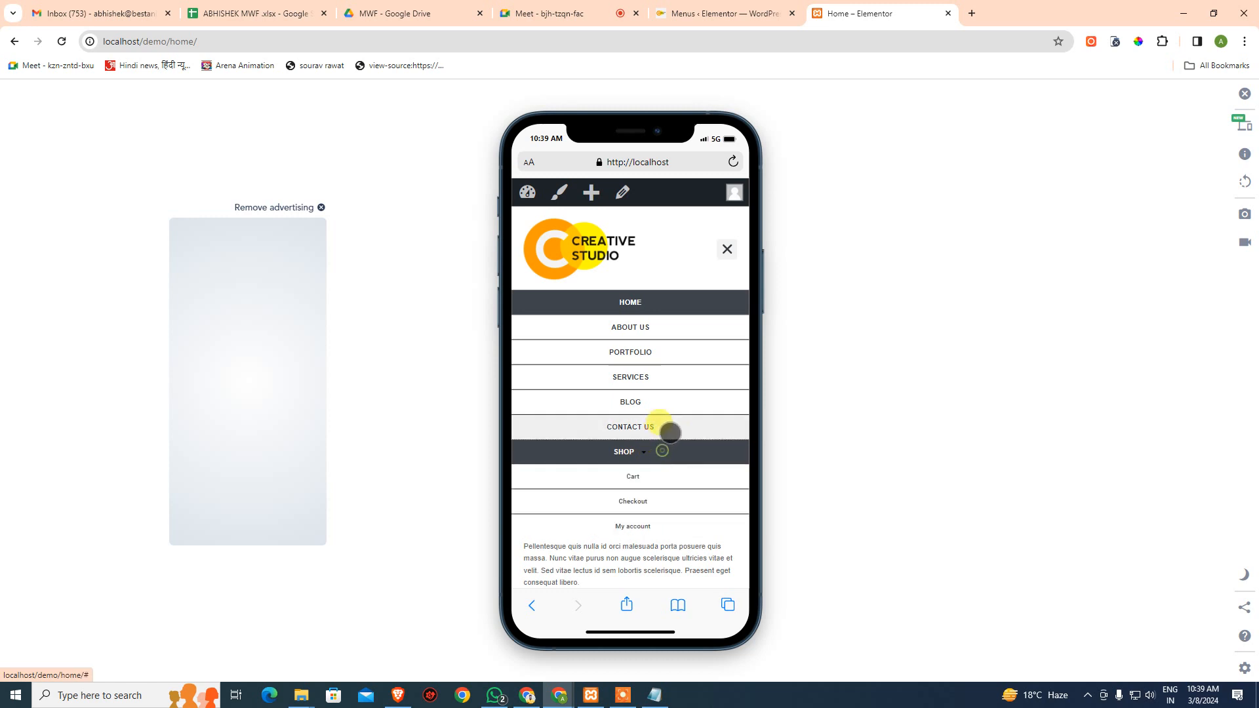
- Go to the Shop page and turn off the phone preview
left_click(662, 447)
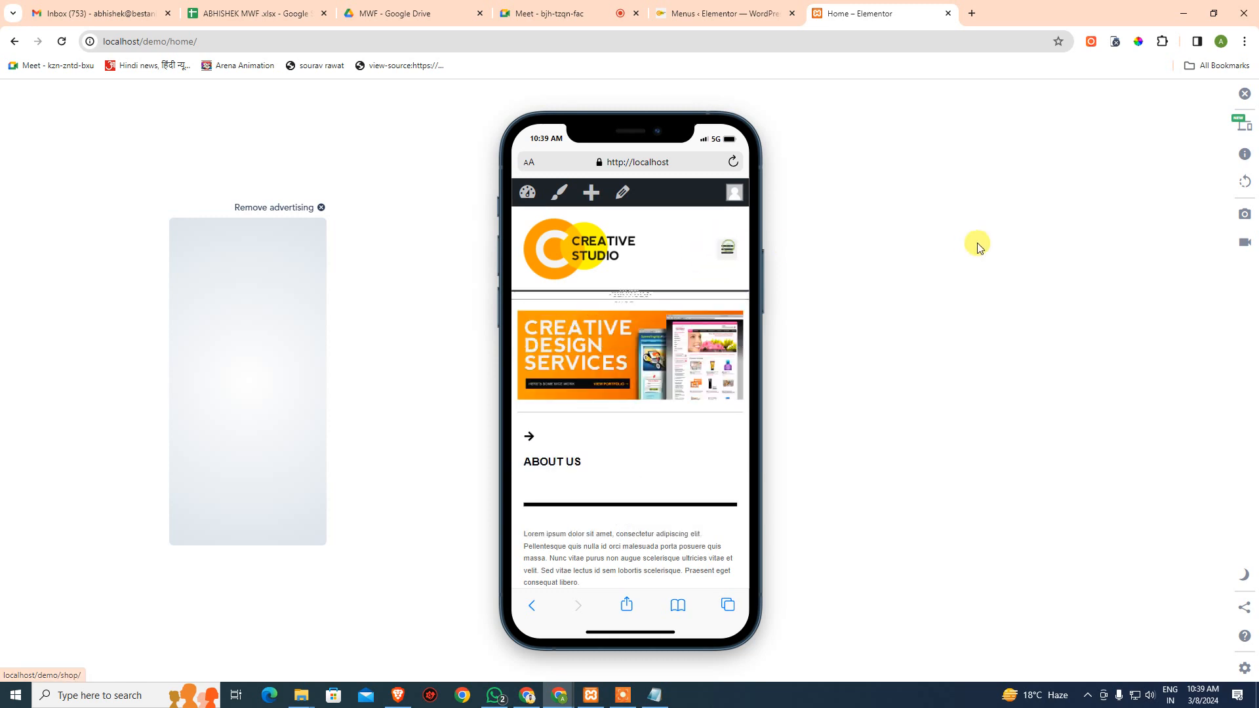
left_click(1245, 94)
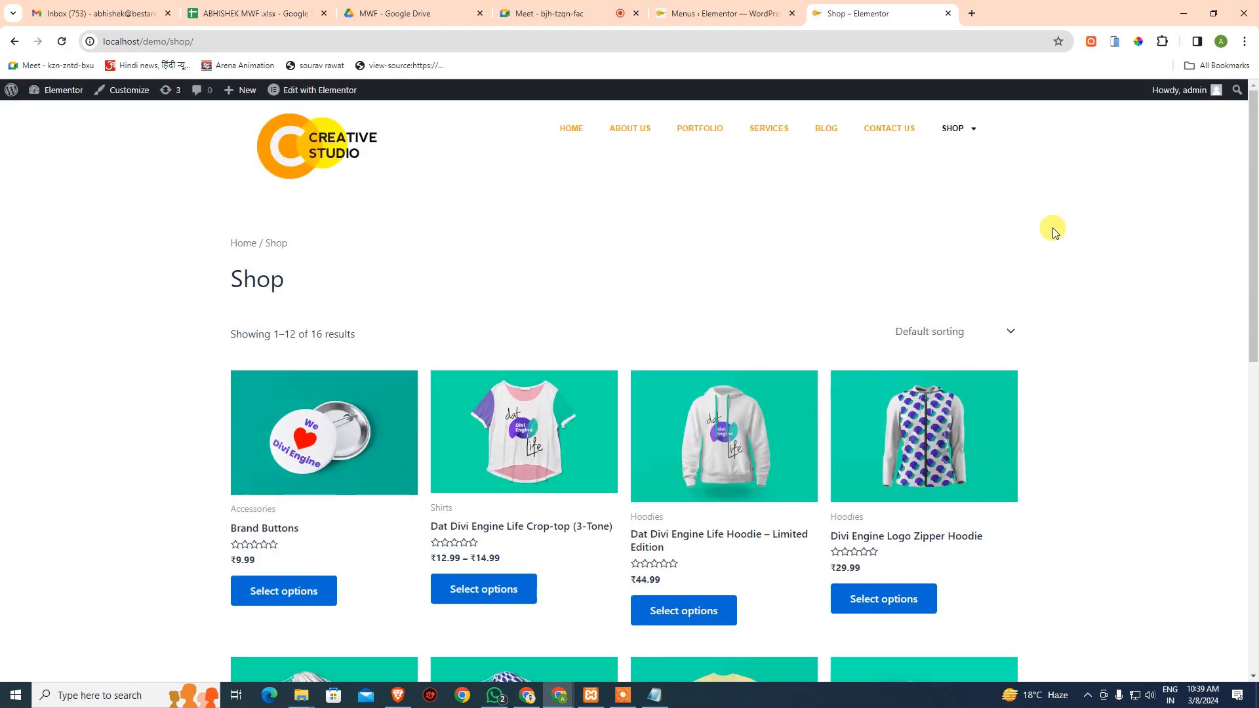
scroll(1066, 308, "down", 5)
scroll(1070, 318, "up", 5)
- Load the flipkart.com home page in a new browser tab
left_click(974, 11)
type("flli")
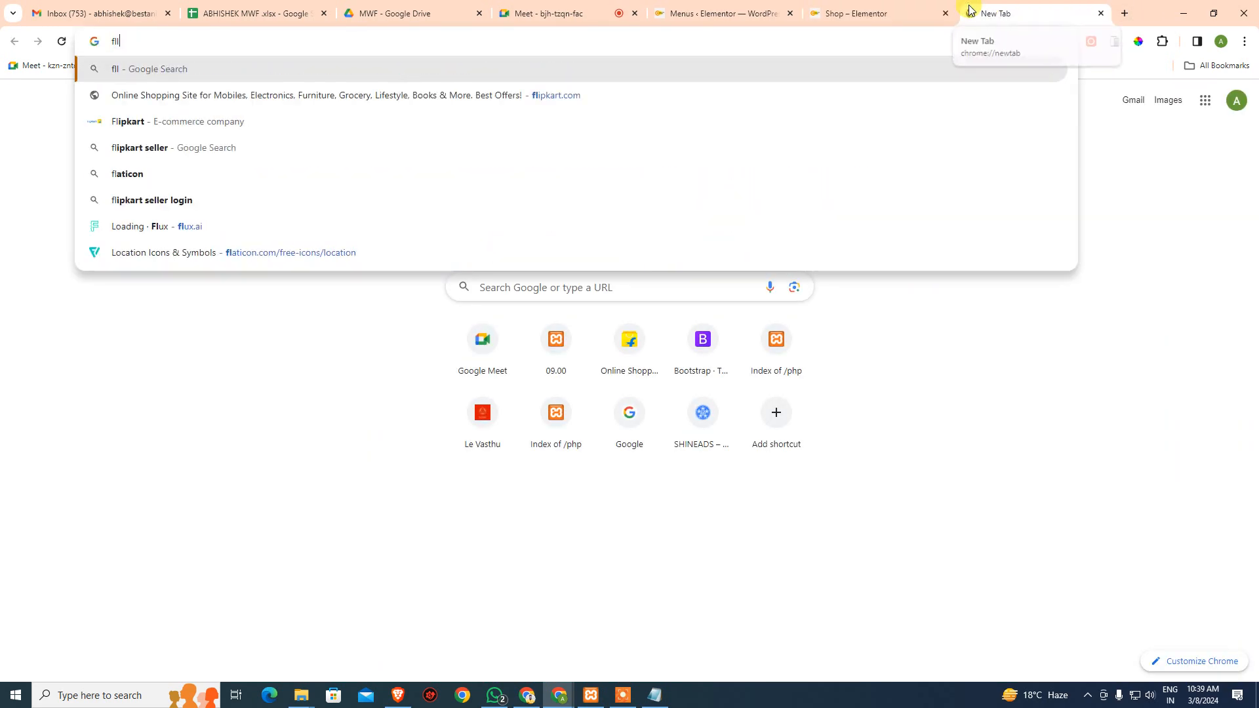
key("BackSpace")
key("BackSpace")
type("ip")
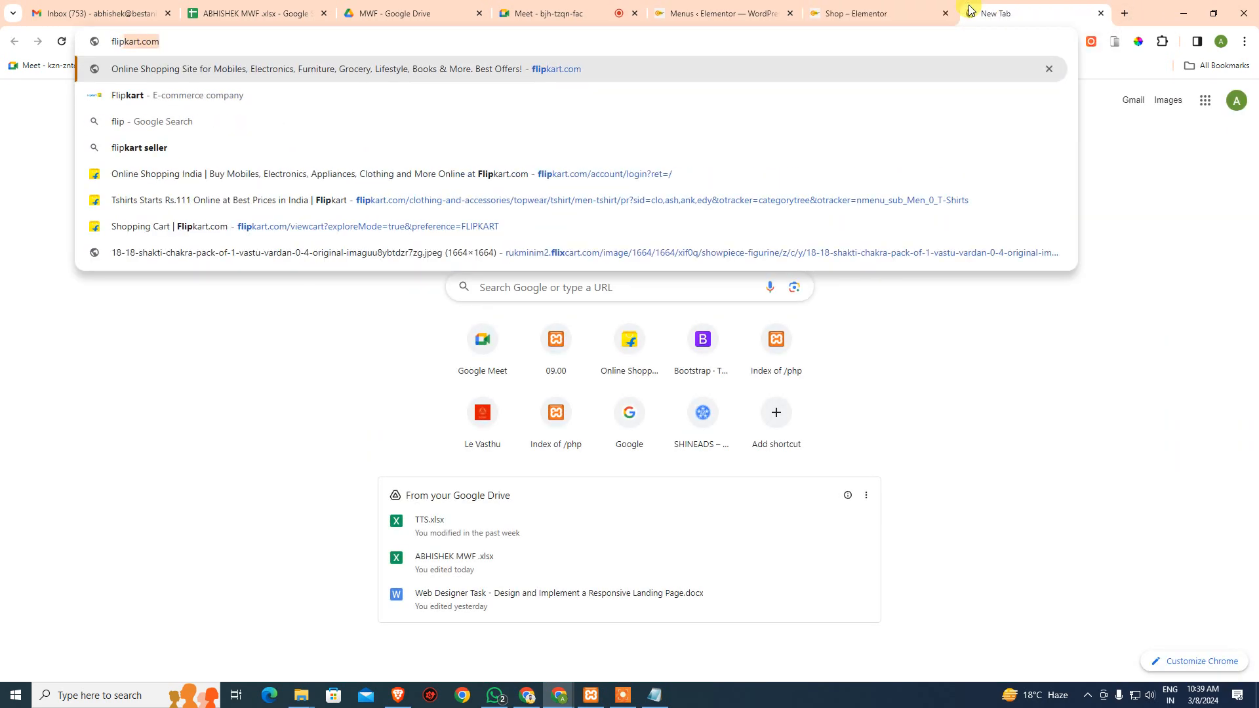
key("Return")
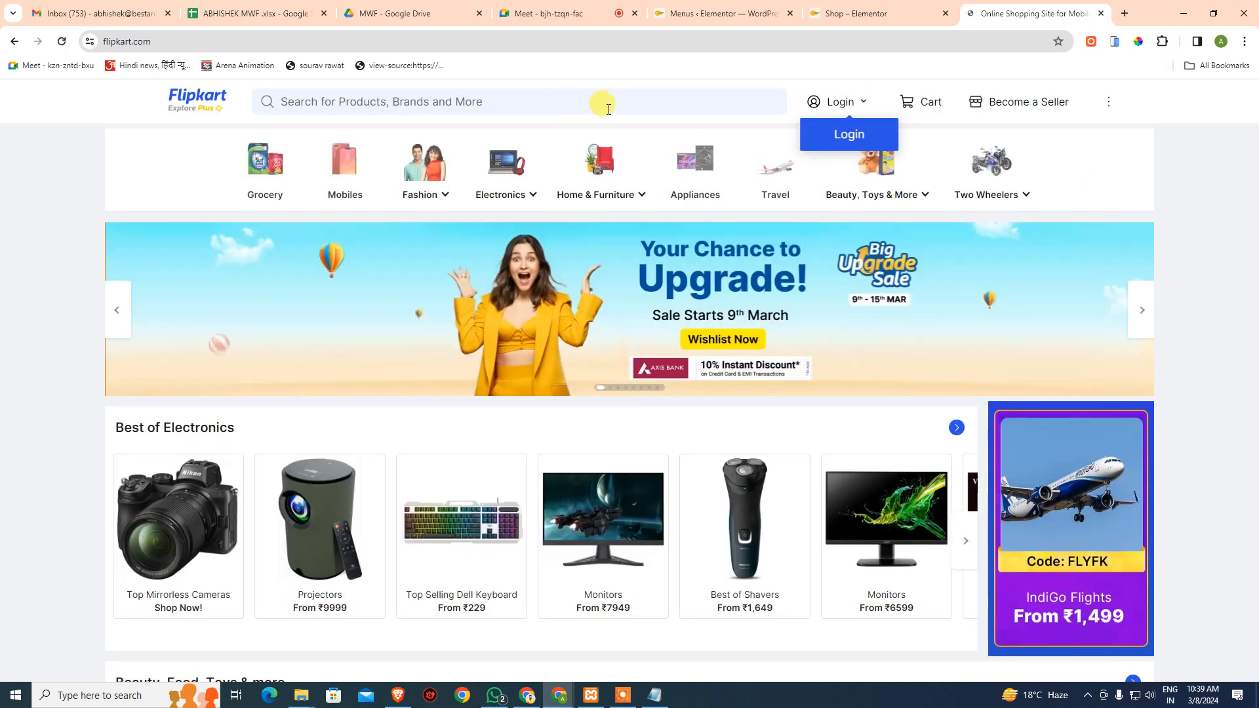
- Preview Flipkart on a phone-sized screen, inspect its side menu, then turn the preview off
mouse_move(834, 116)
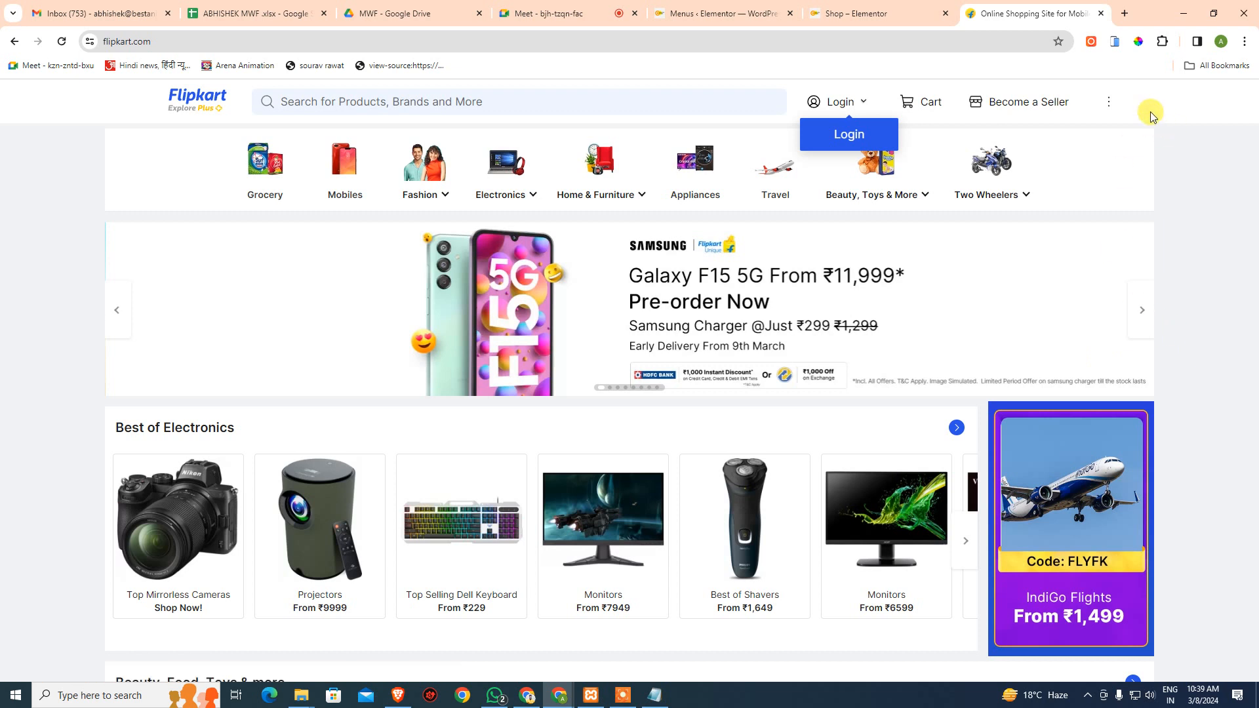
left_click(1115, 42)
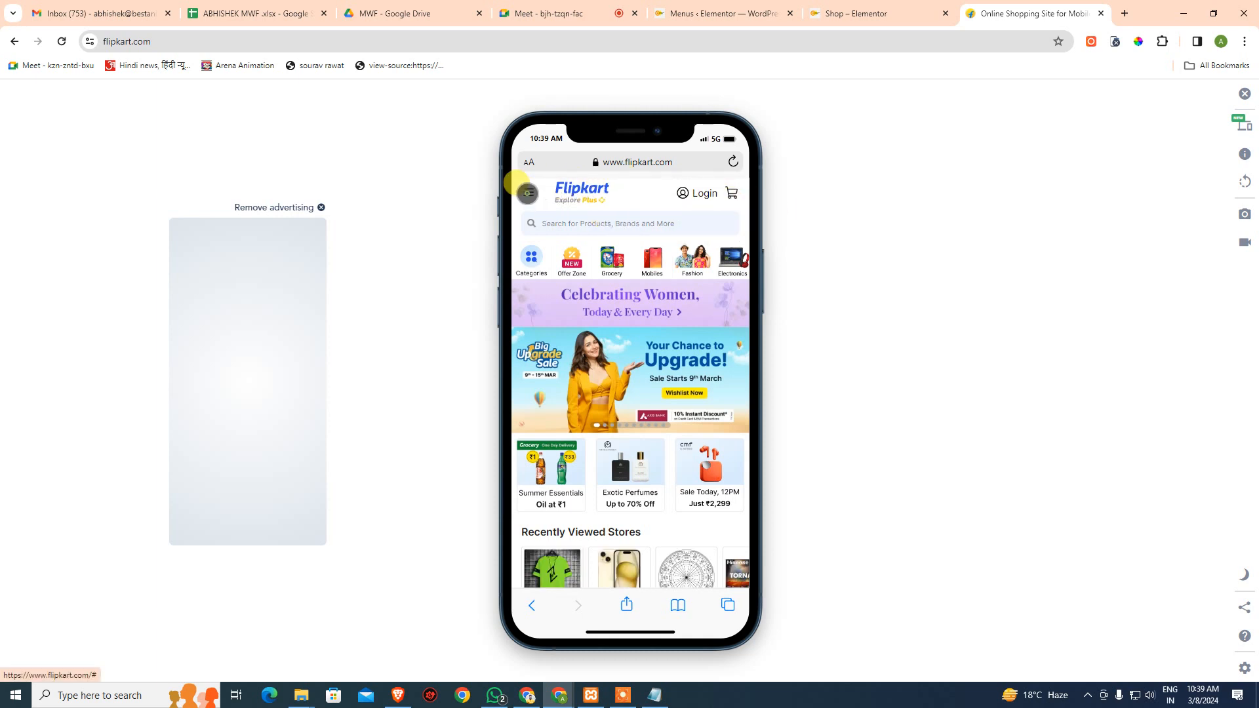
left_click(520, 186)
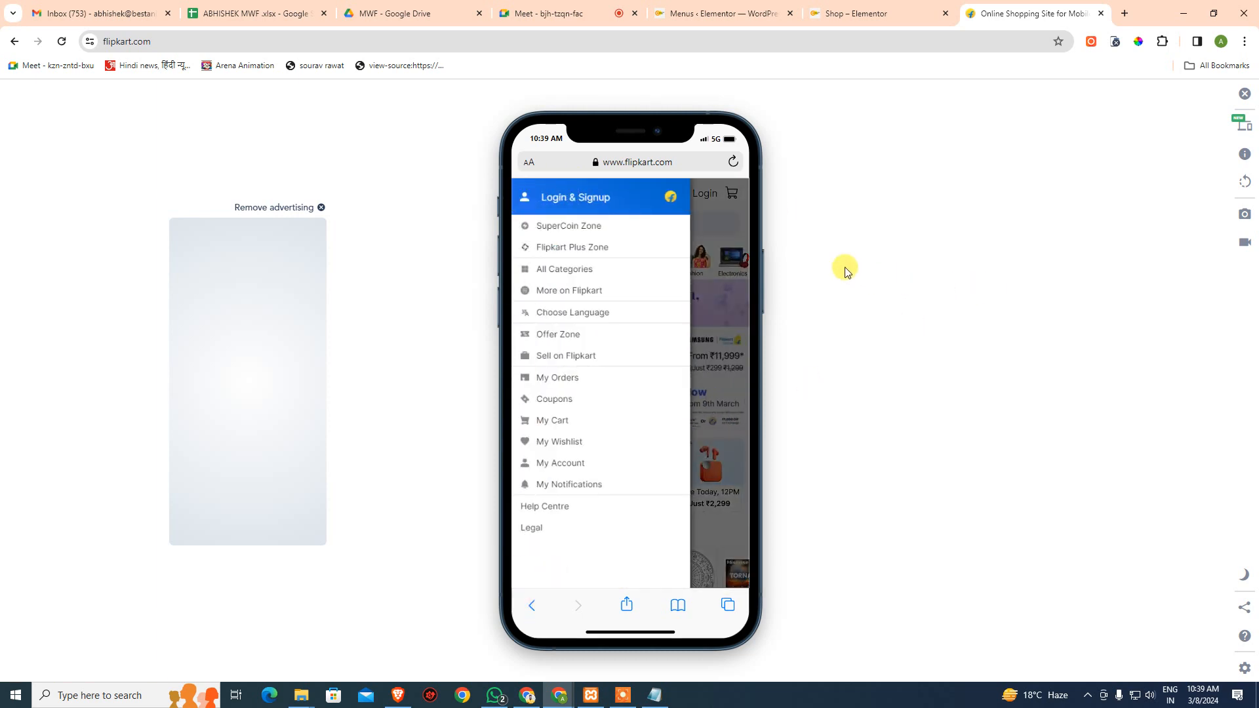
left_click(708, 453)
left_click(1242, 93)
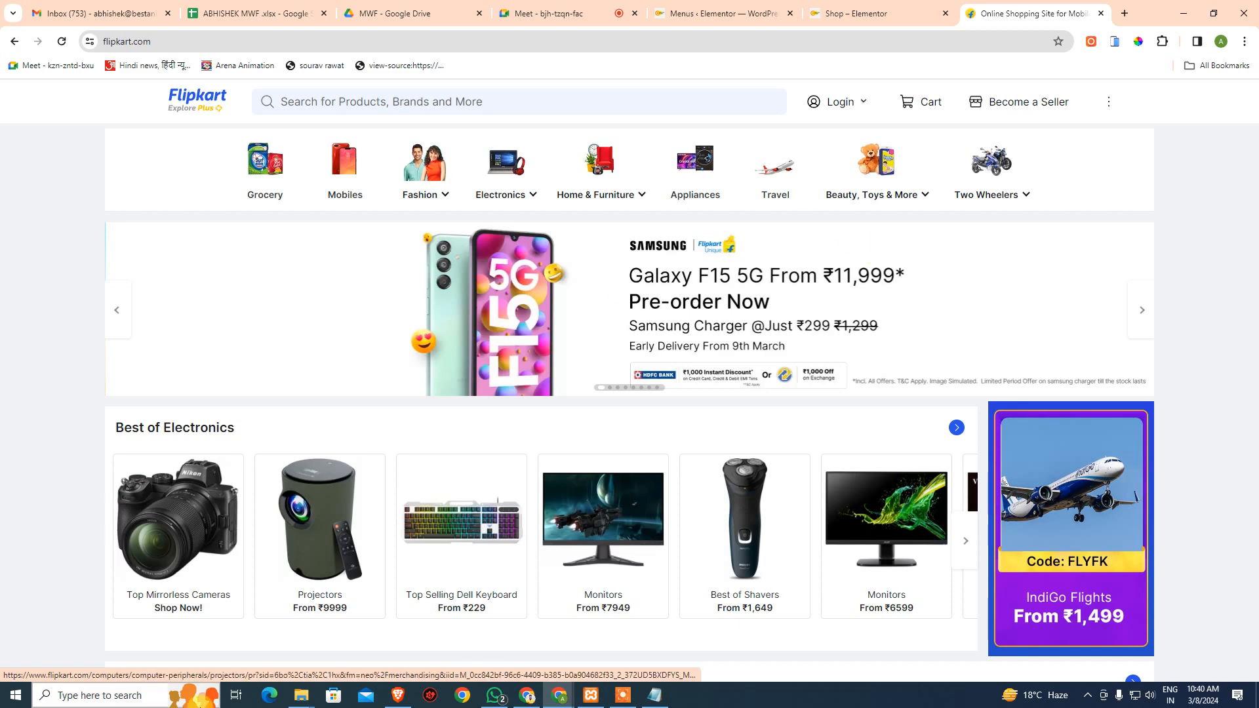
- Switch through the Drive and meeting tabs to the MWF attendance spreadsheet's 0900-1030 WORDPRESS sheet
left_click(429, 8)
left_click(603, 7)
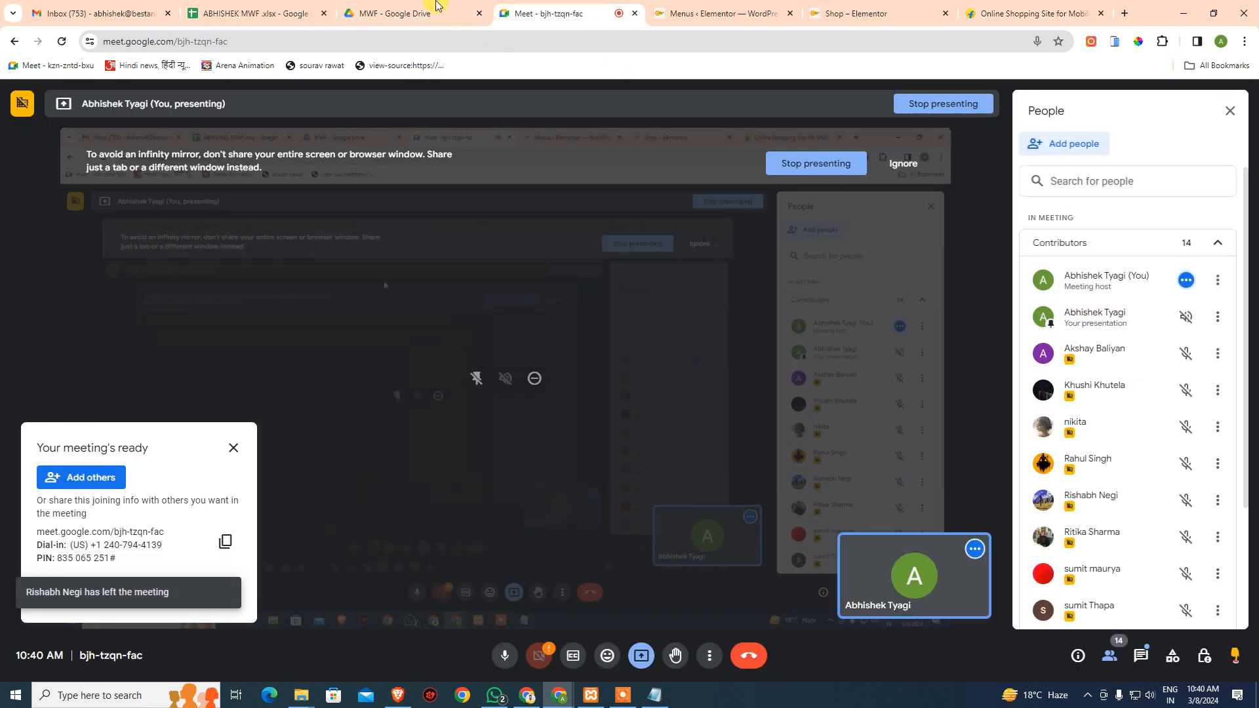
left_click(261, 10)
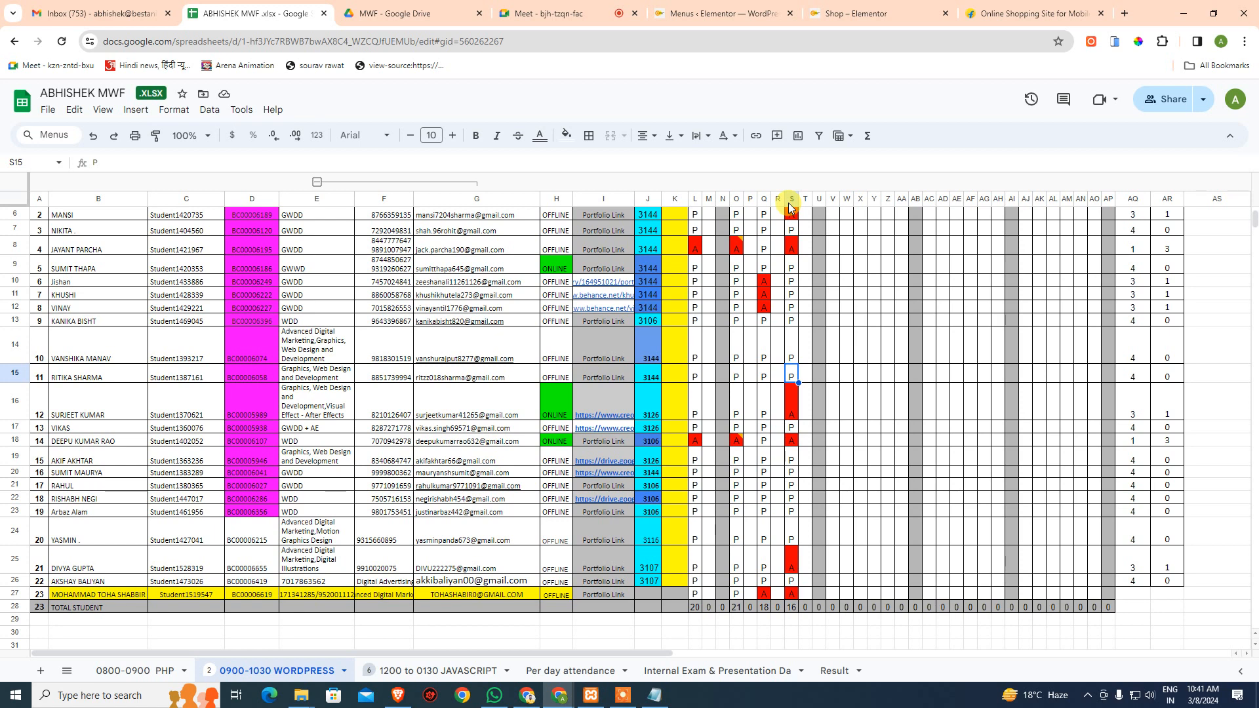
- Close the Flipkart and Shop – Elementor browser tabs
scroll(308, 269, "up", 3)
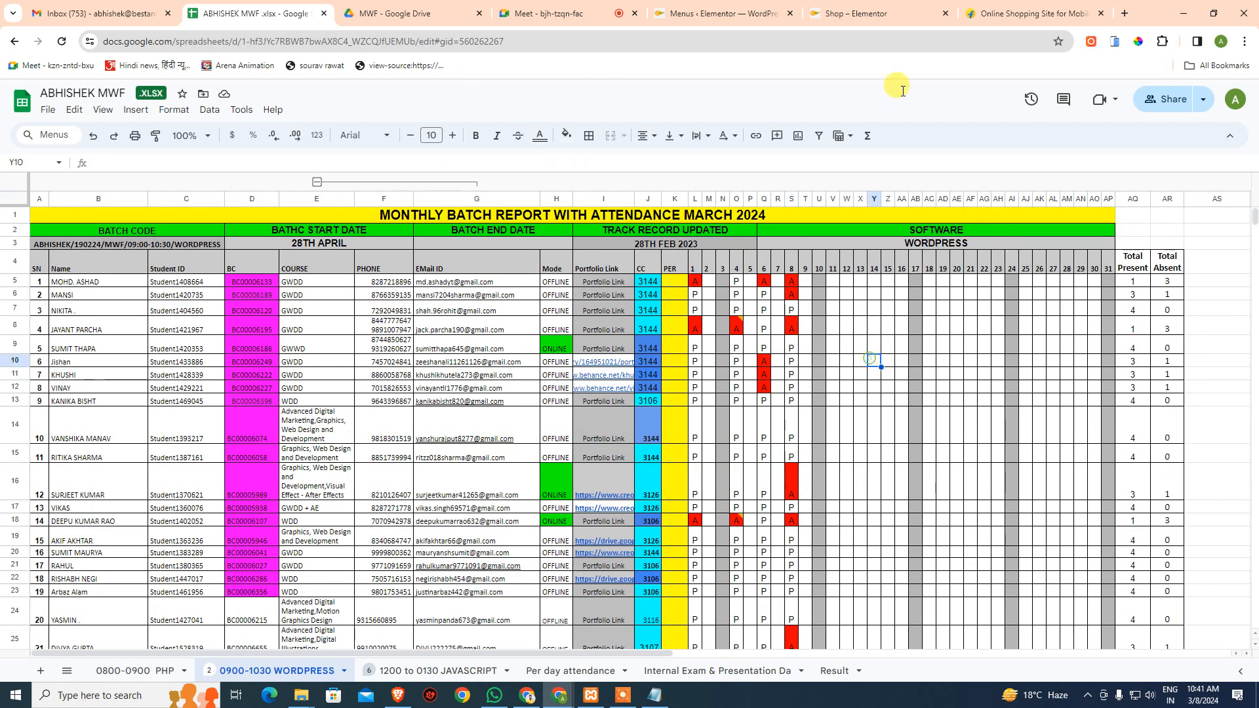
left_click(1031, 13)
left_click(1102, 13)
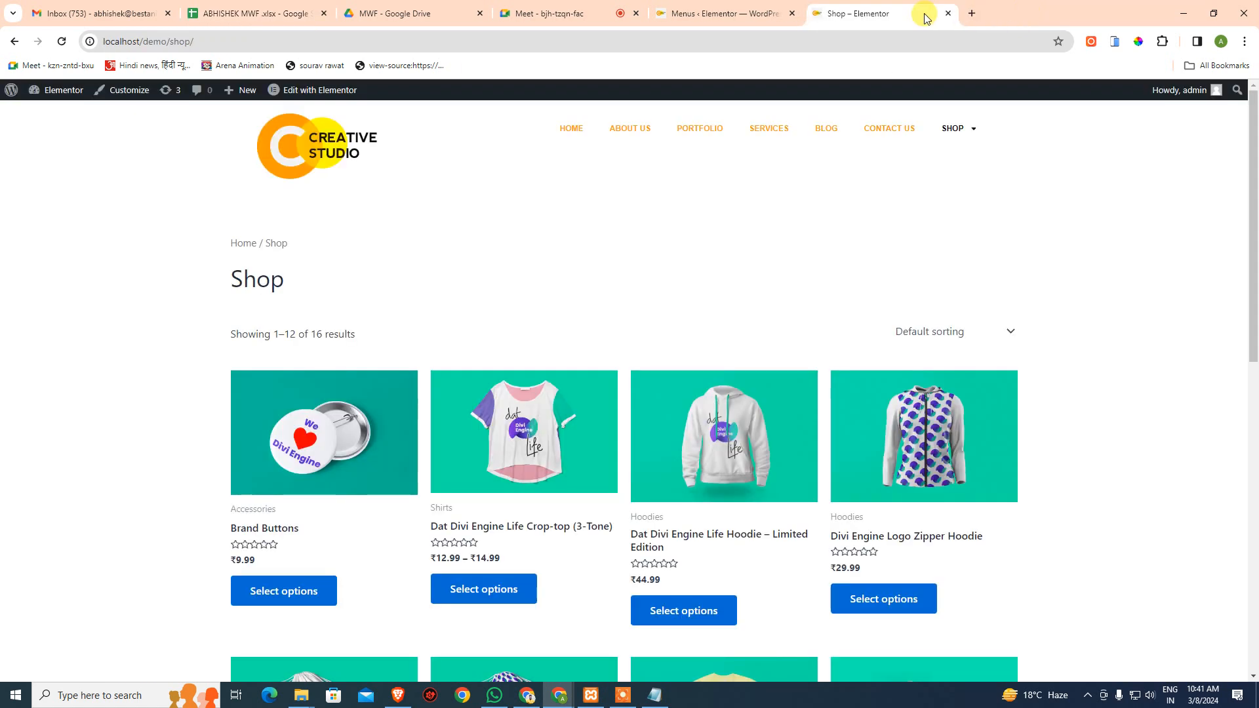
left_click(945, 13)
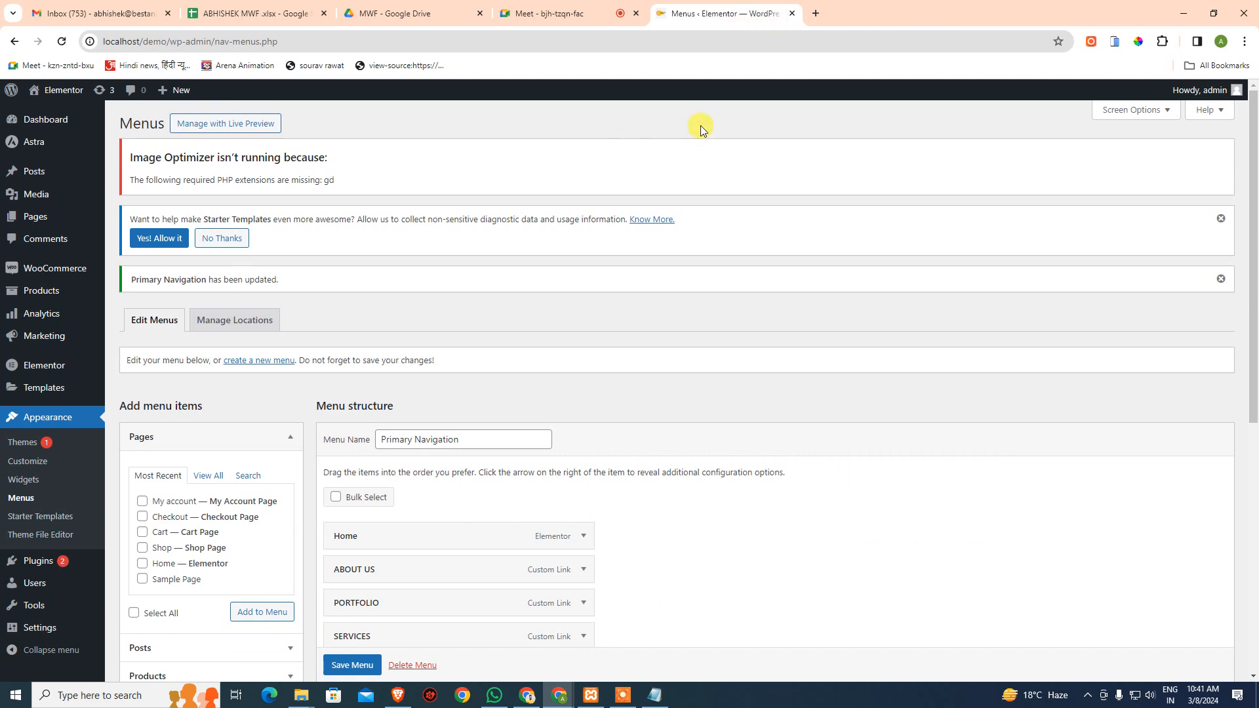
- Check the Google Meet call, go back to the WordPress Menus tab, and start a new tab
left_click(584, 14)
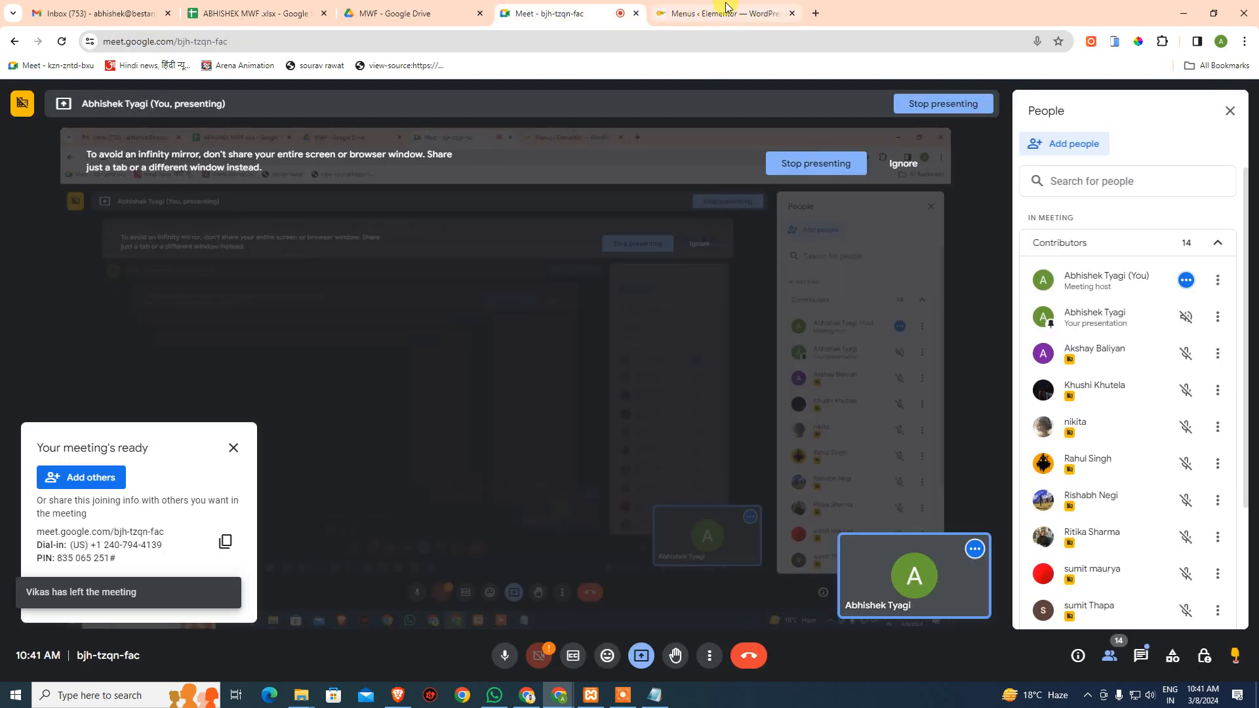
left_click(771, 18)
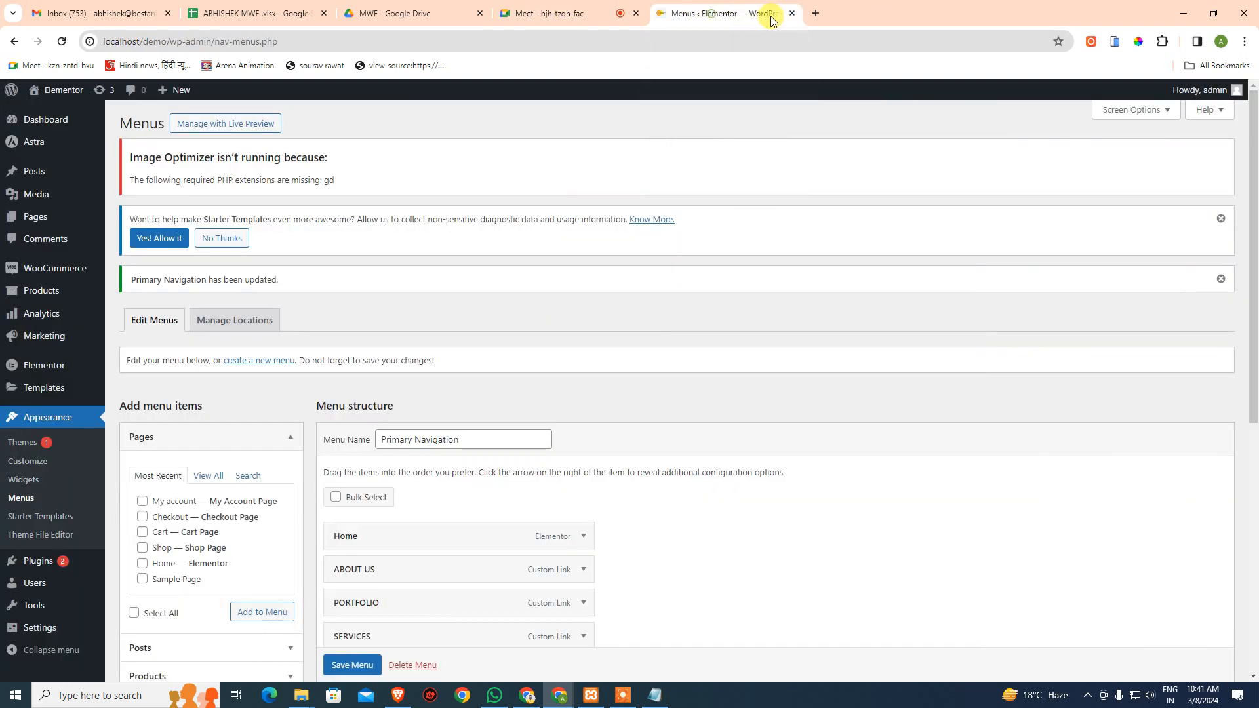
left_click(817, 13)
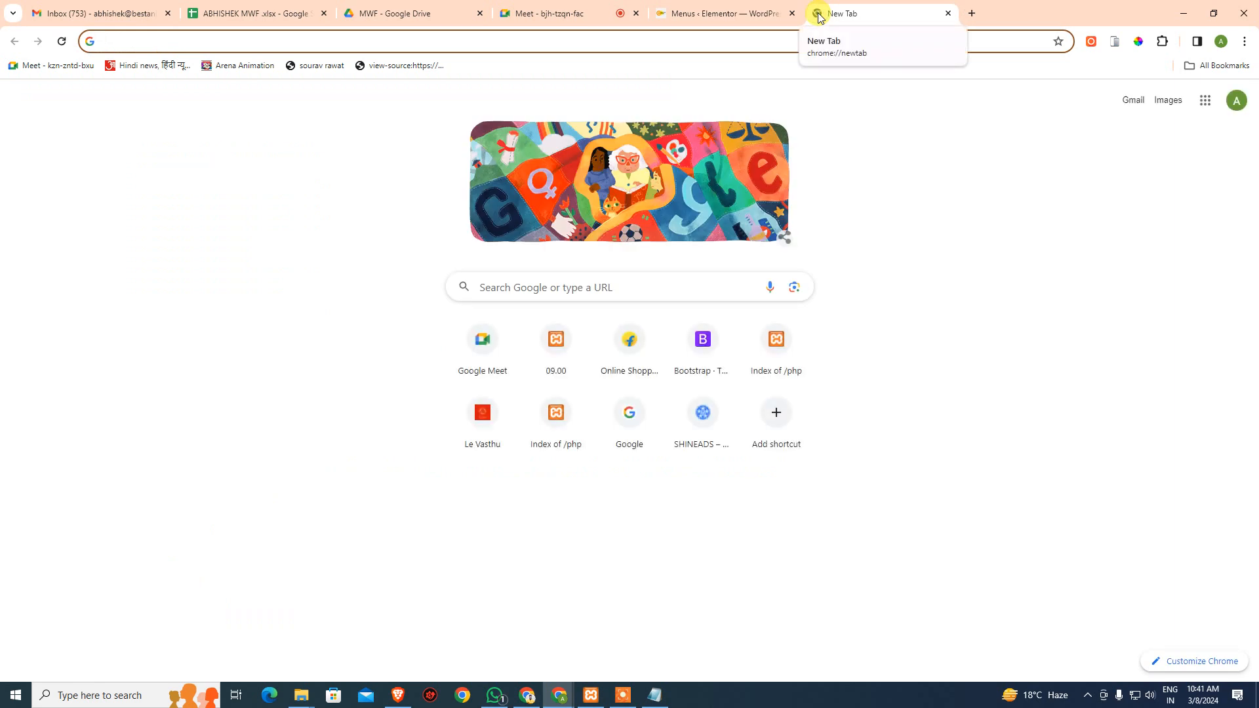
- Go to hyperphp.com, open its SIGNUP page and scroll down to the registration form
type("hyperp")
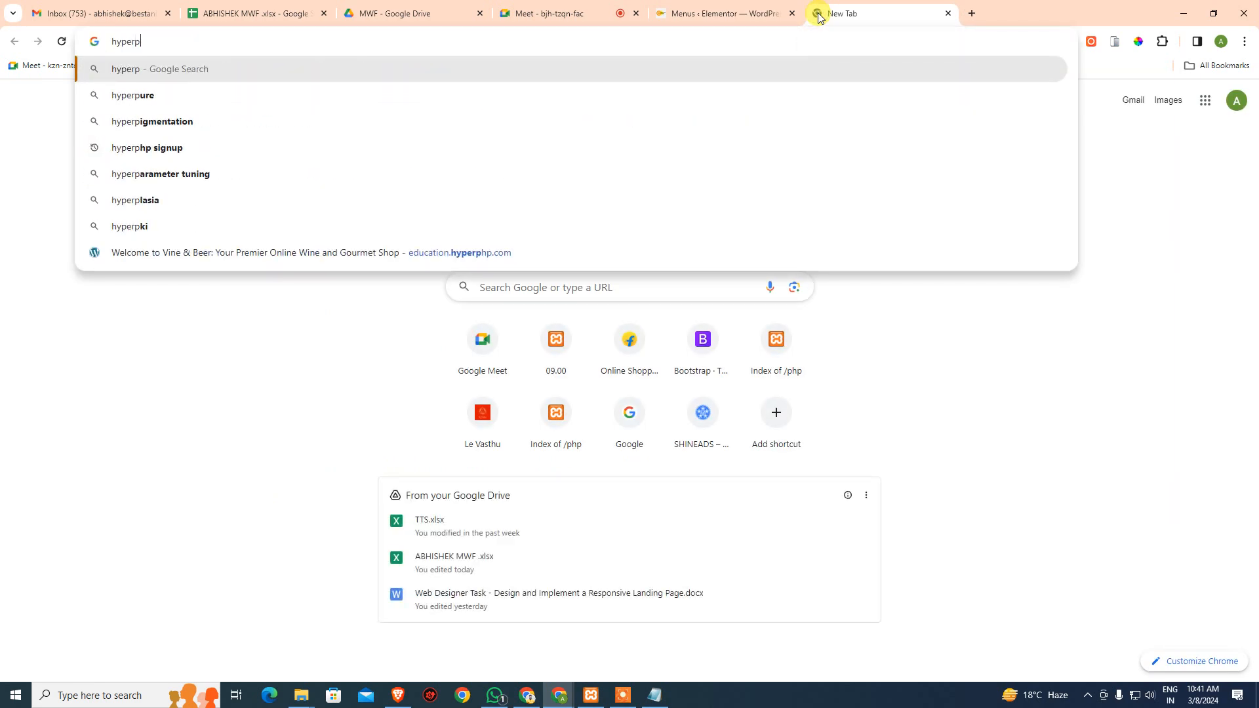
type("hp.com")
key("Return")
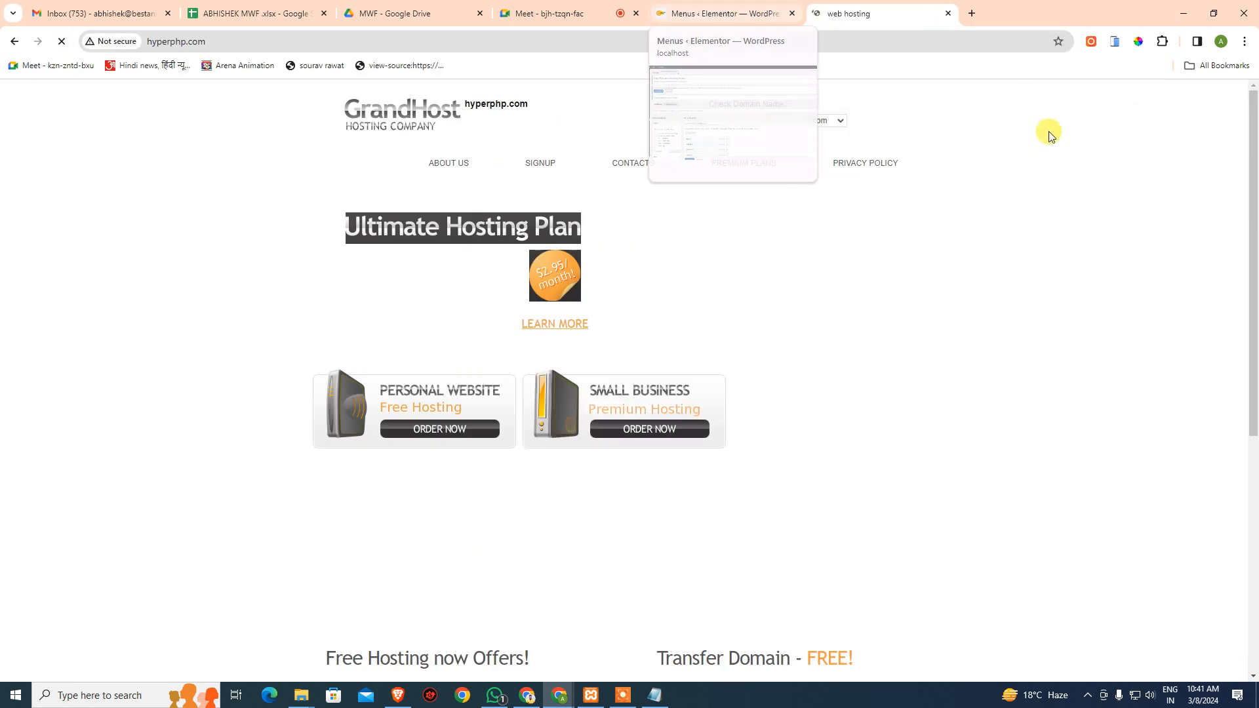
scroll(889, 350, "down", 5)
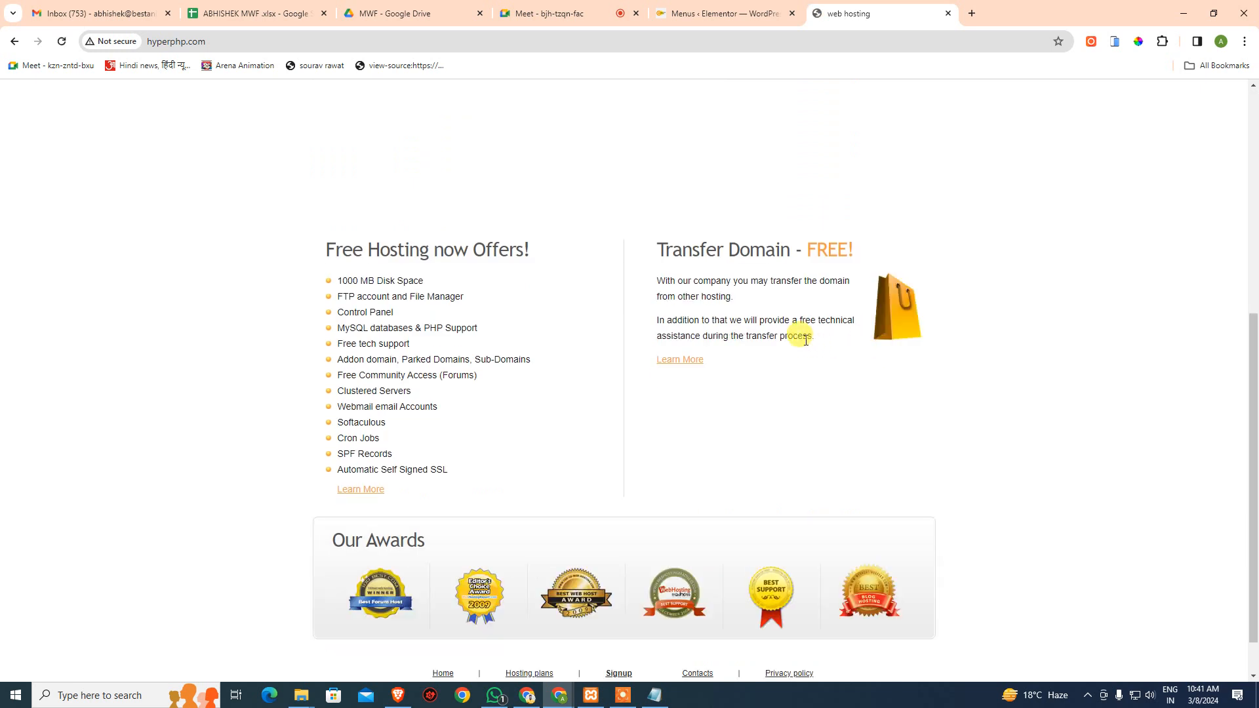
scroll(846, 346, "up", 5)
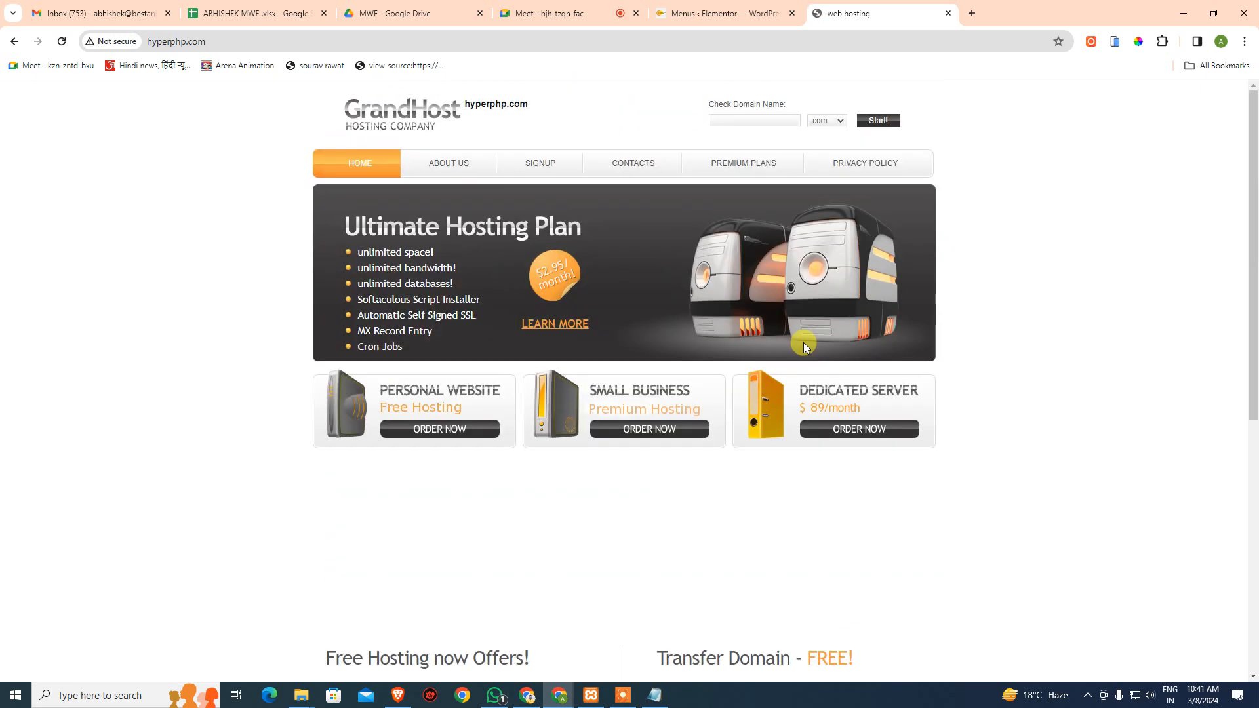
left_click(525, 163)
scroll(838, 281, "down", 4)
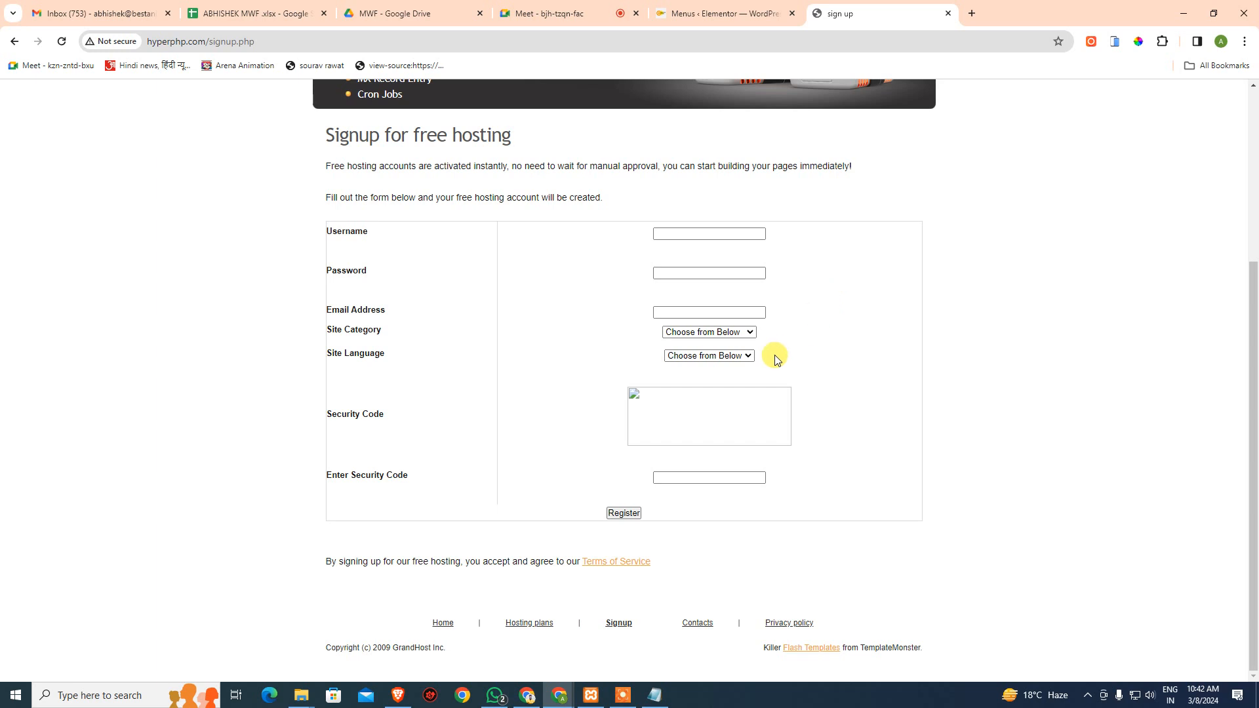
- Open the broken security-code image in its own tab, then close that tab
right_click(636, 395)
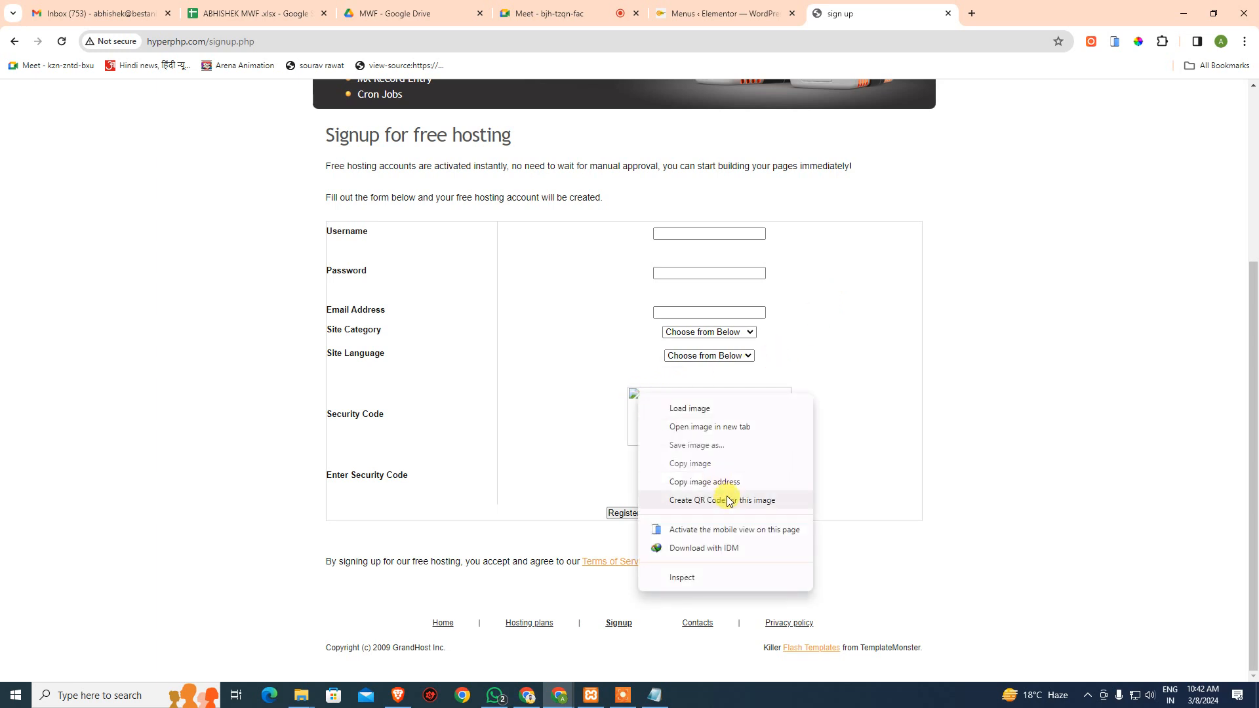
left_click(751, 427)
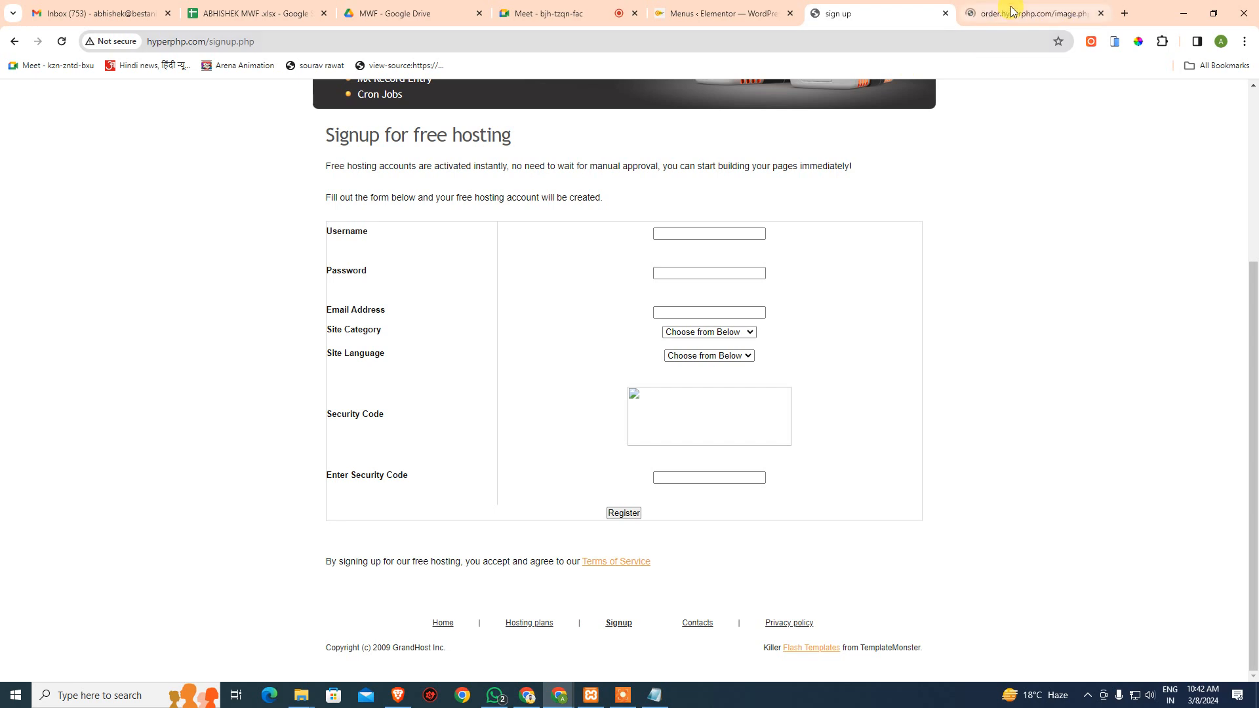
left_click(1012, 11)
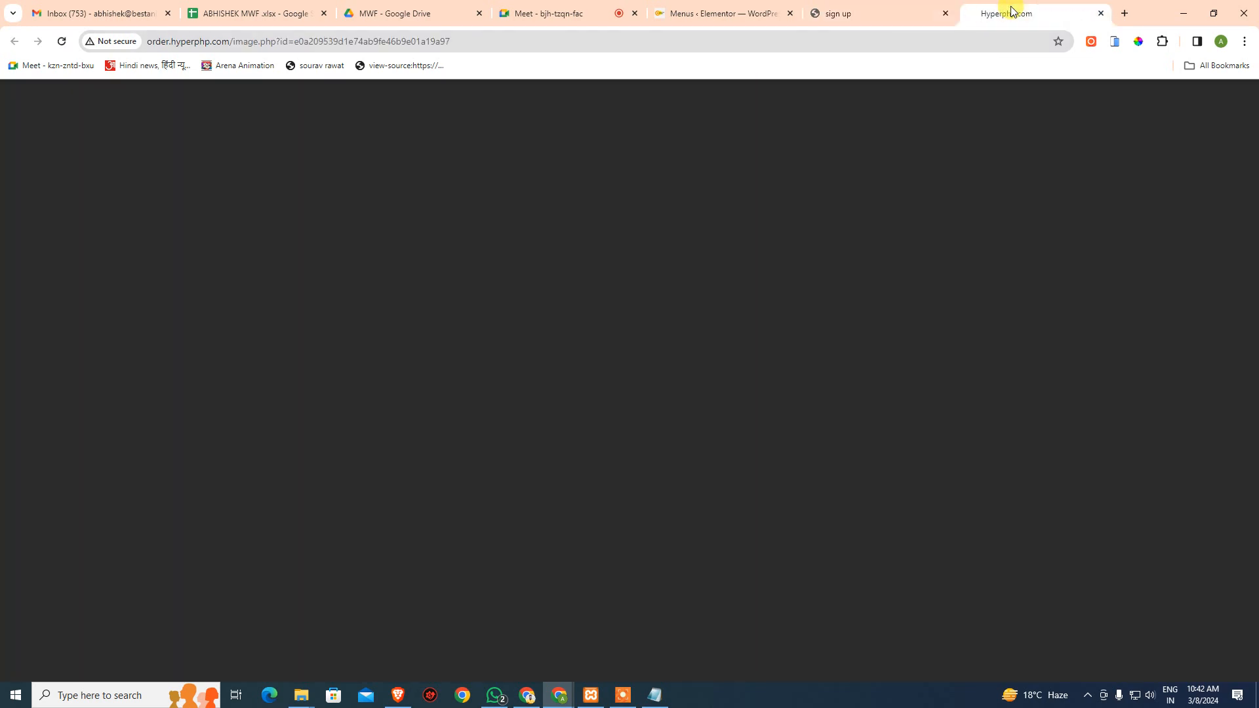
key("ctrl+w")
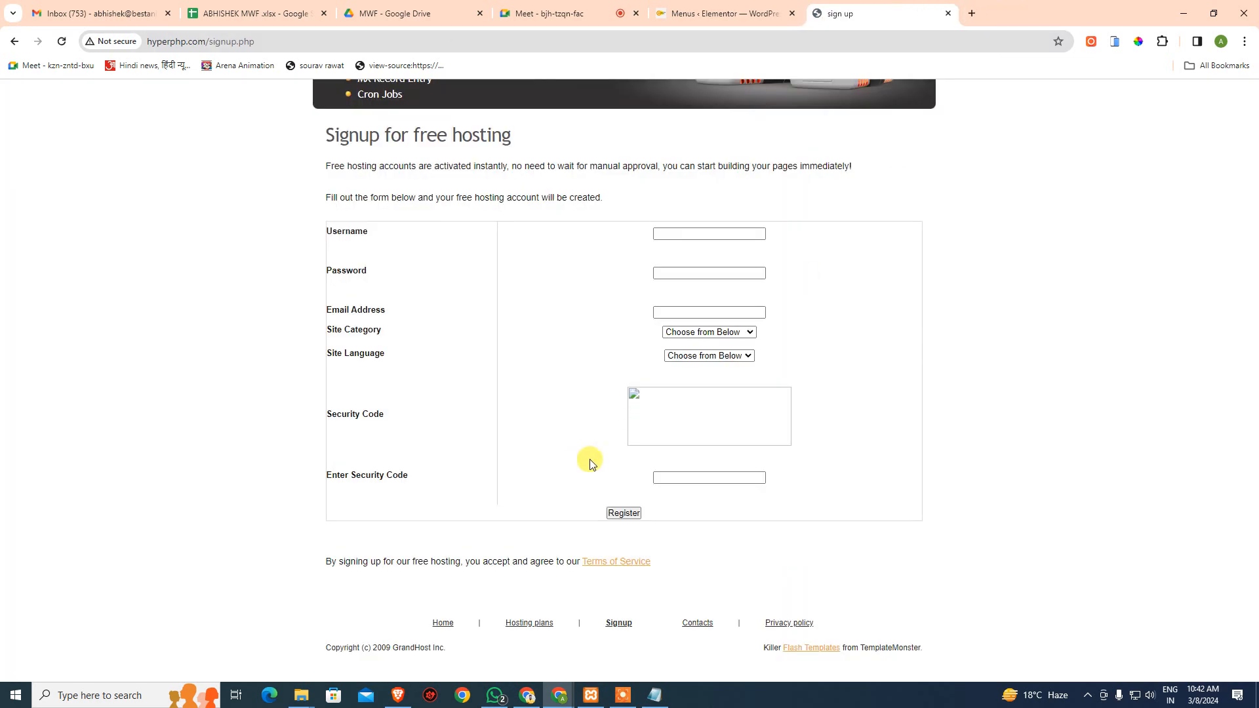
- Inspect the security-code image, copy its src URL, and paste it into a new tab
right_click(637, 396)
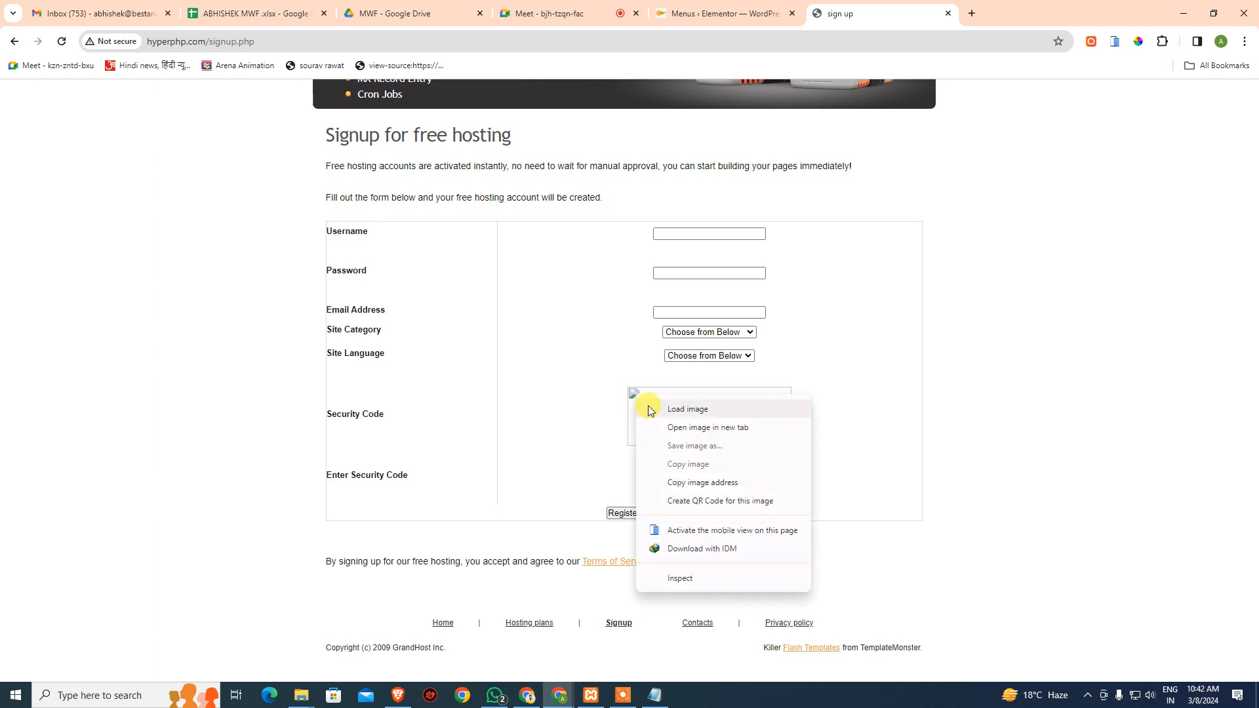
left_click(689, 578)
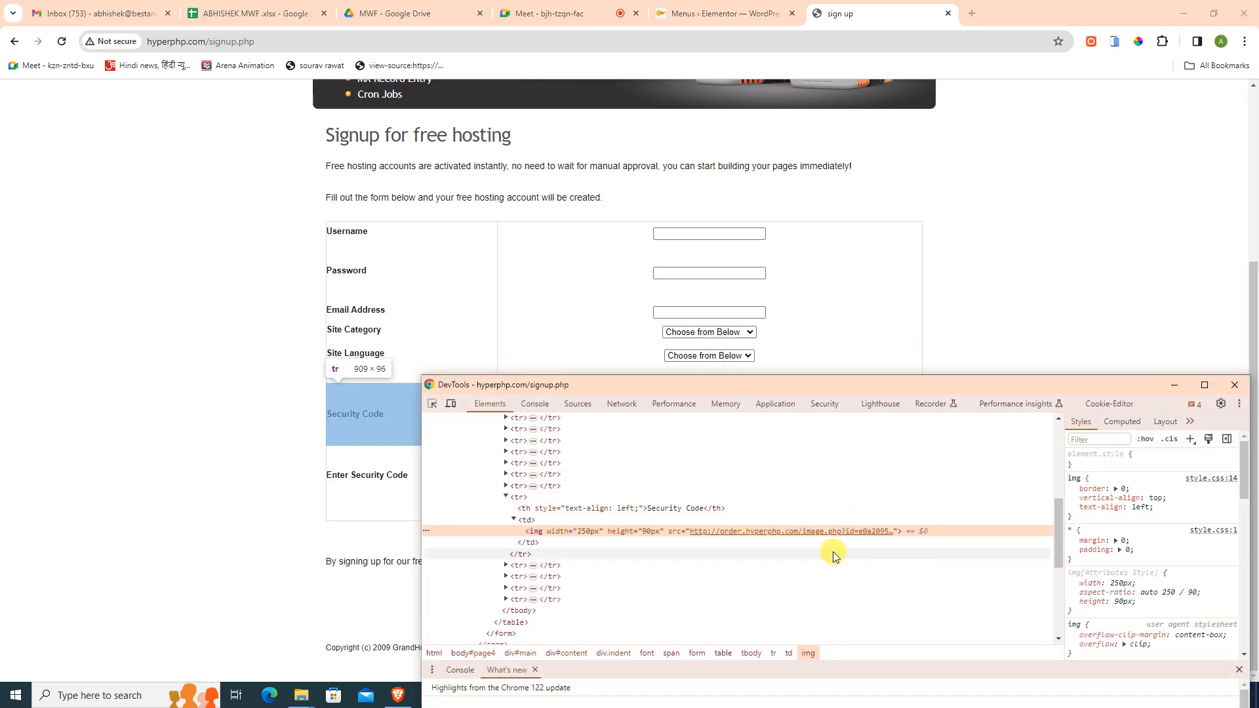
double_click(873, 533)
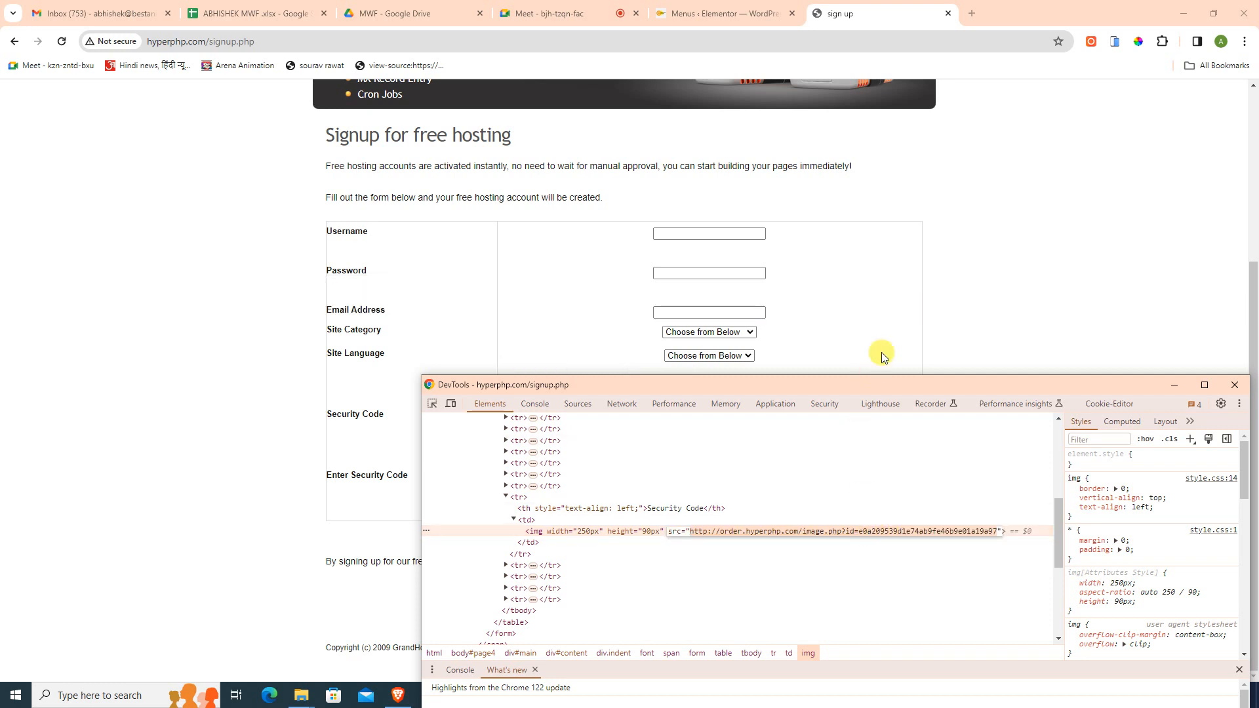
left_click(972, 13)
type("http://order.hyperphp.com/image.php?id=e0a209539d1e74ab9fe46b9e01a19a97")
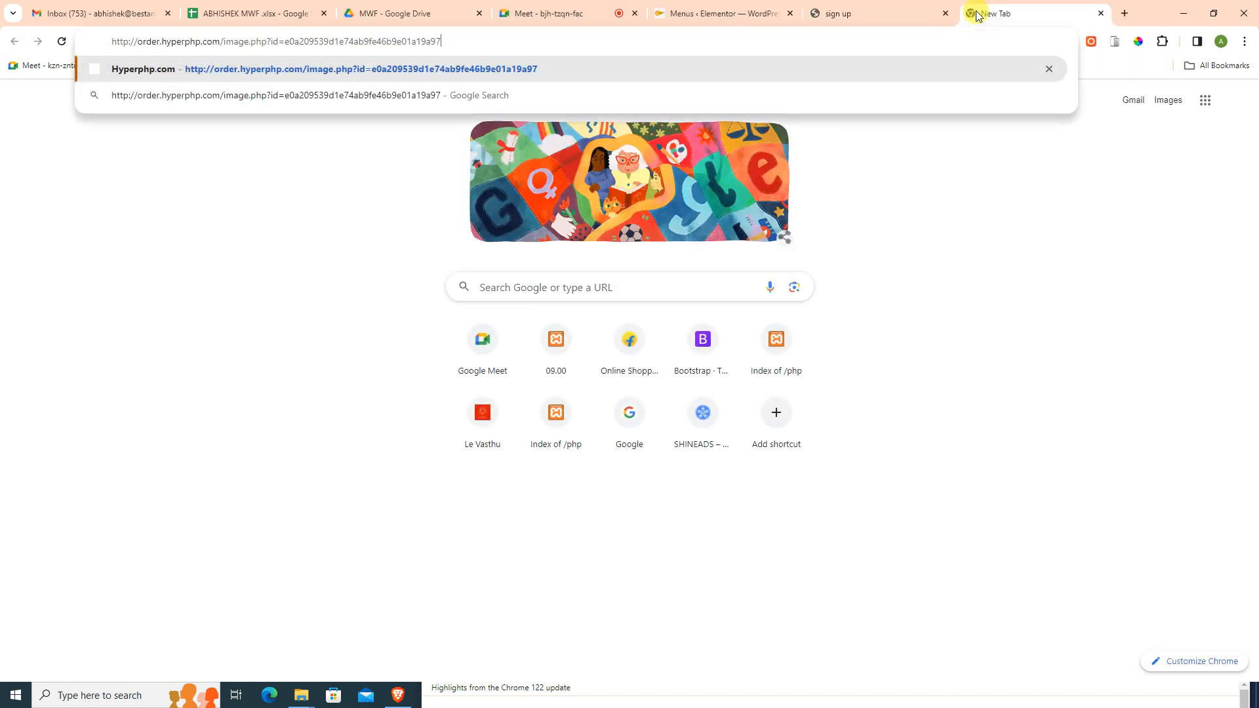
- Load the image.php address, then the full security-code image URL with its id
key("BackSpace")
key("BackSpace")
key("BackSpace")
key("BackSpace")
key("BackSpace")
key("BackSpace")
key("BackSpace")
key("BackSpace")
key("BackSpace")
key("BackSpace")
key("BackSpace")
key("BackSpace")
key("BackSpace")
key("BackSpace")
key("BackSpace")
key("BackSpace")
key("BackSpace")
key("BackSpace")
key("BackSpace")
key("BackSpace")
key("BackSpace")
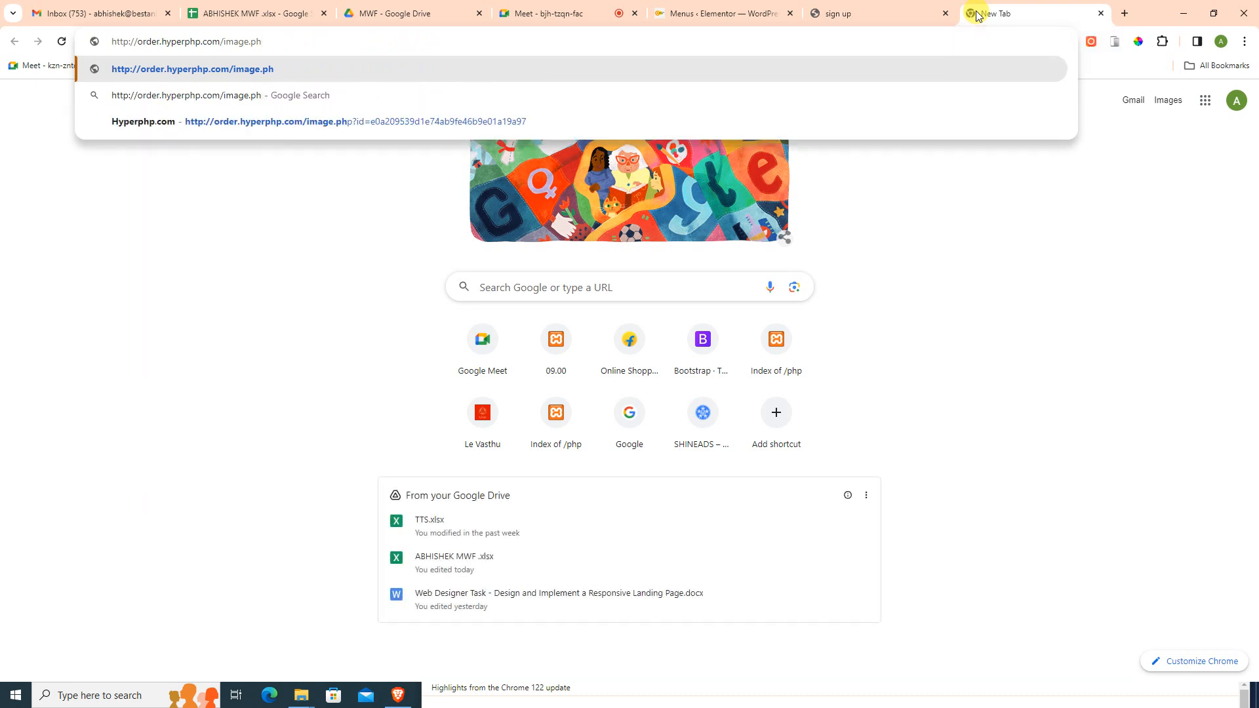
type("p")
key("Return")
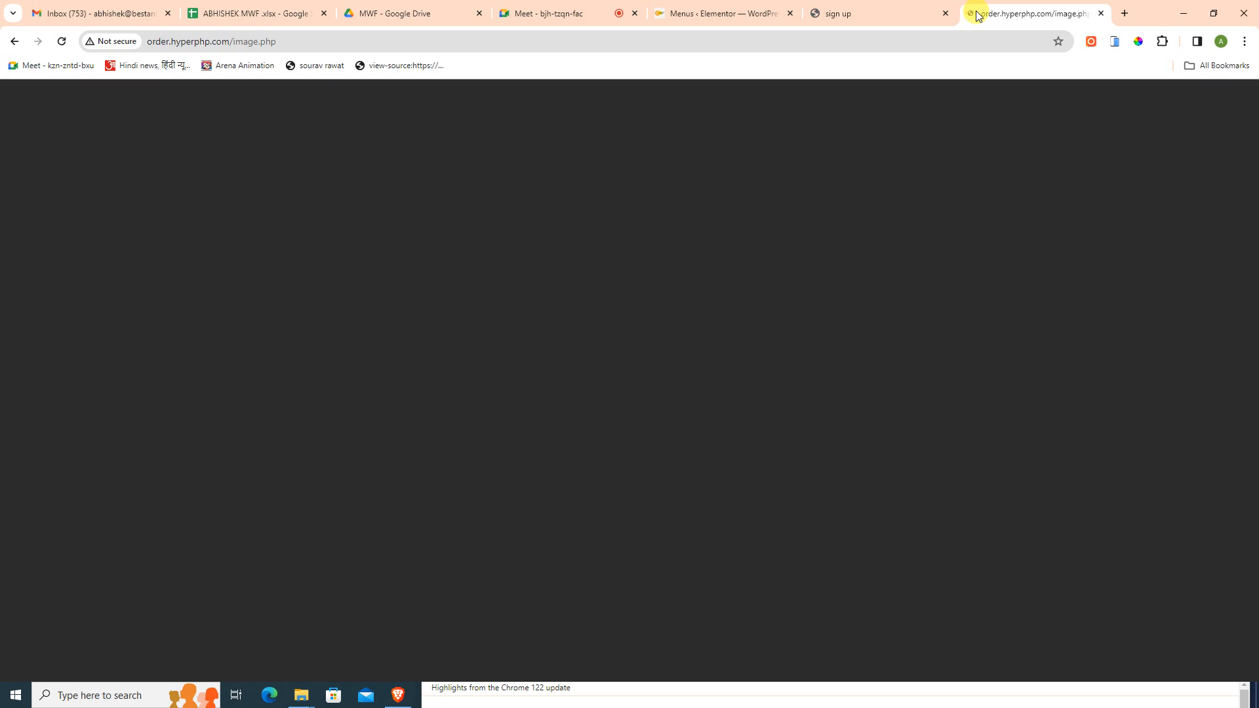
left_click(948, 41)
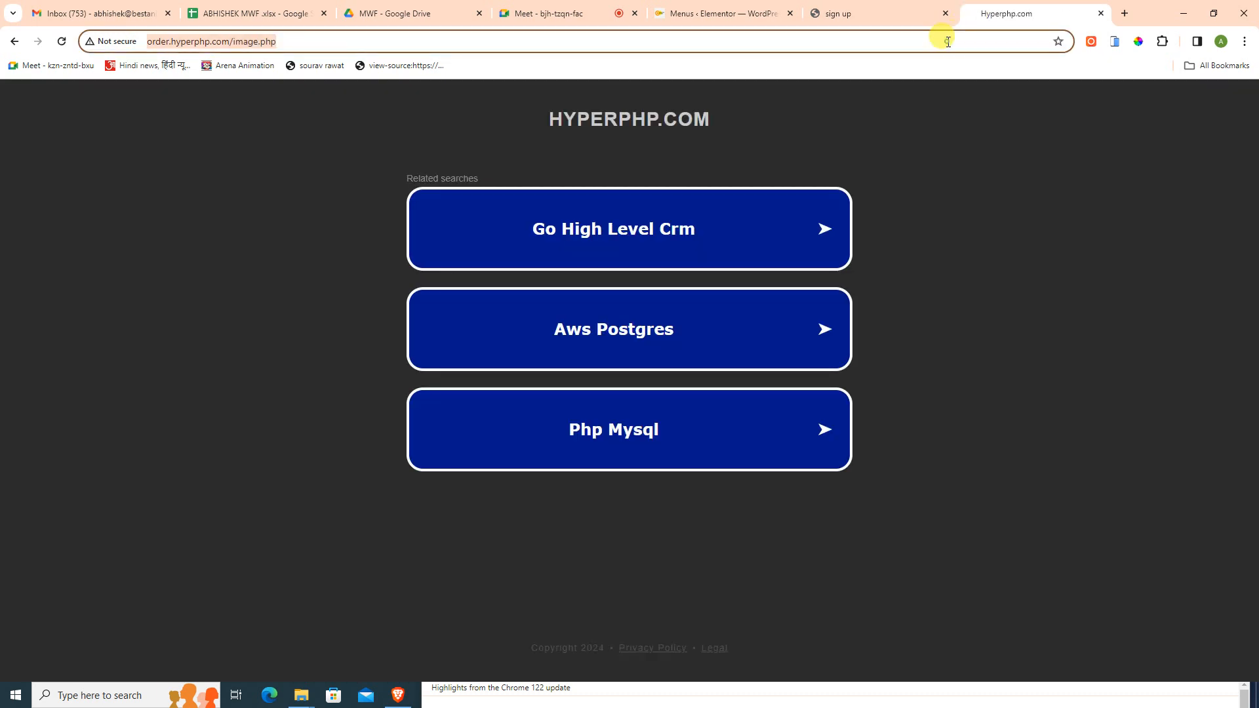
type("http://order.hyperphp.com/image.php?id=e0a209539d1e74ab9fe46b9e01a19a97")
key("Return")
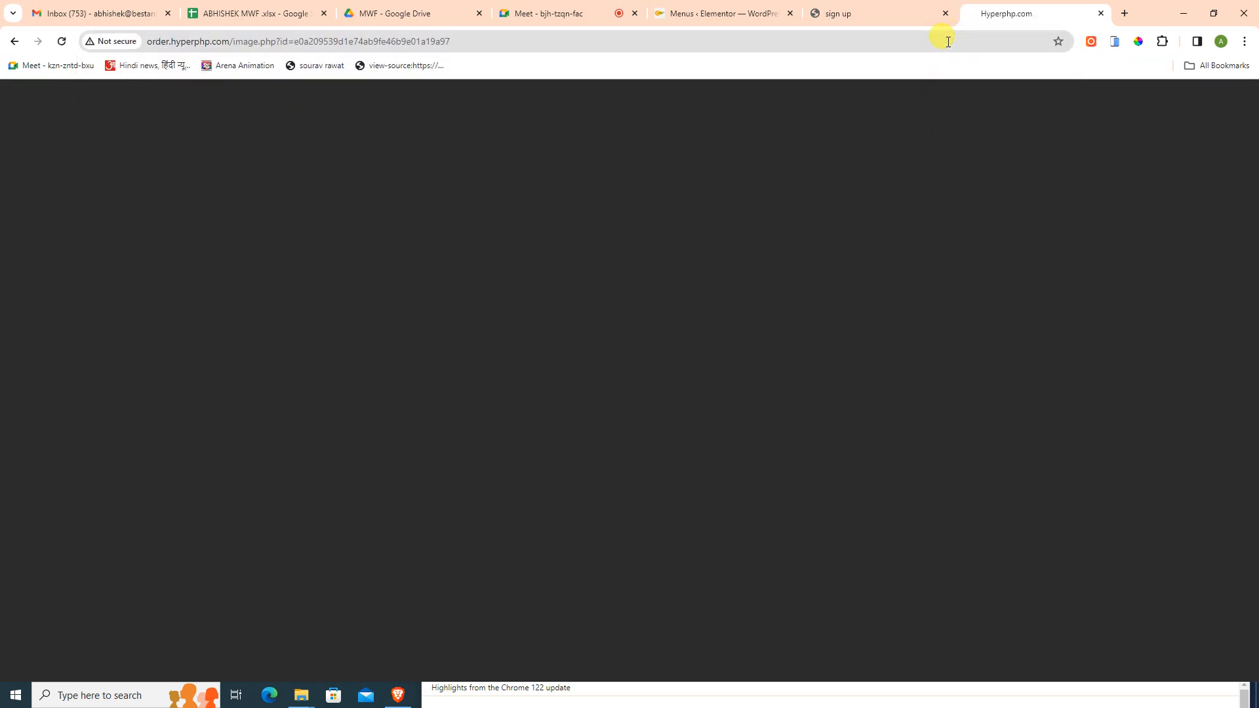
- Close the hyperphp.com image tab and signup tab, leaving a fresh new tab
middle_click(1052, 12)
scroll(702, 466, "up", 4)
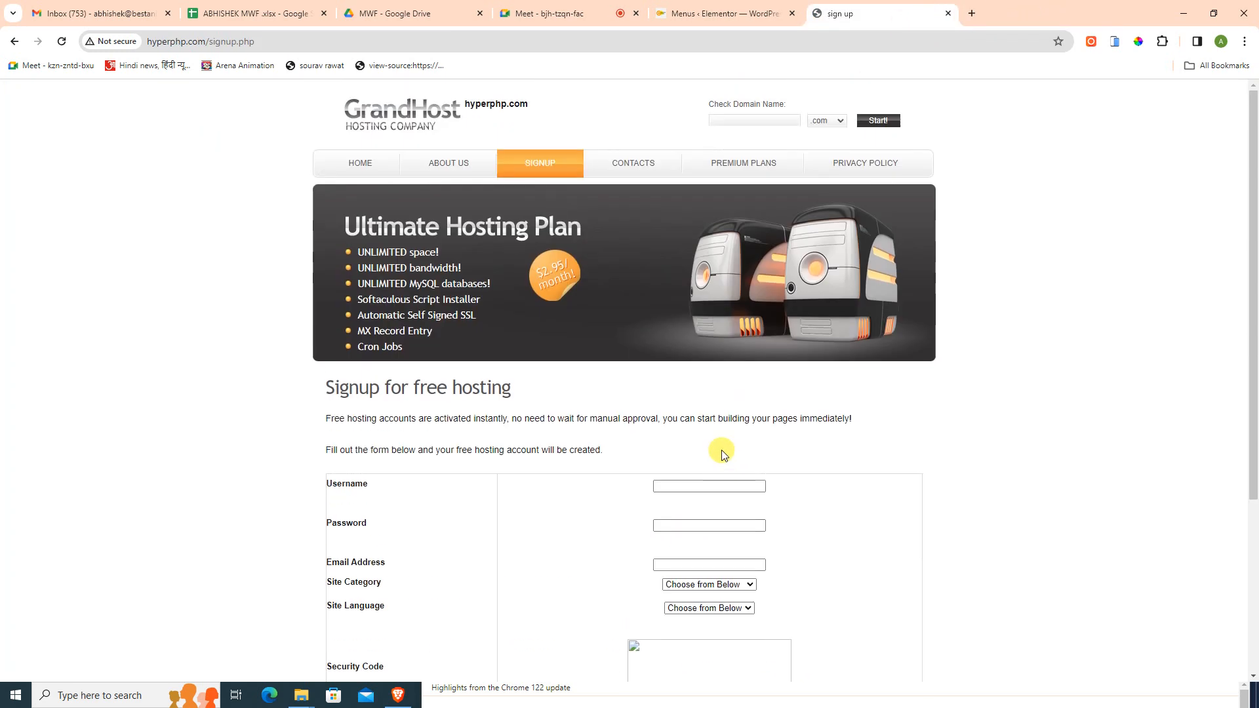
middle_click(892, 14)
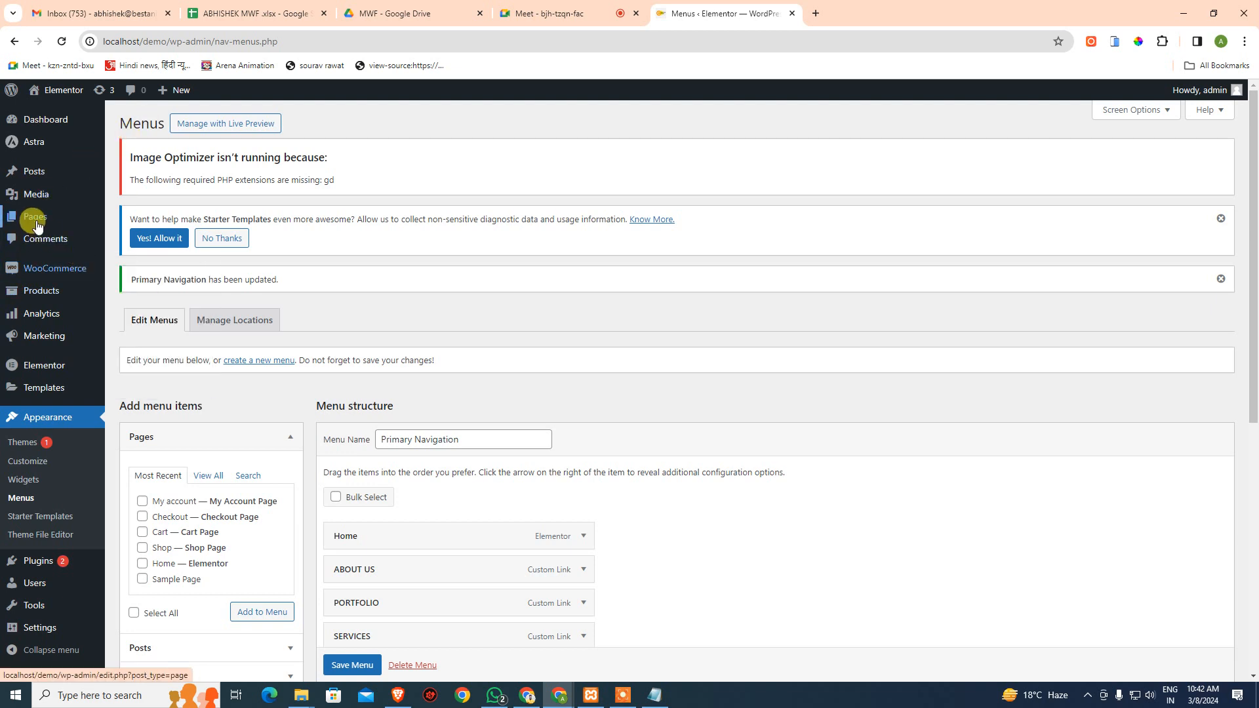
mouse_move(35, 224)
left_click(815, 13)
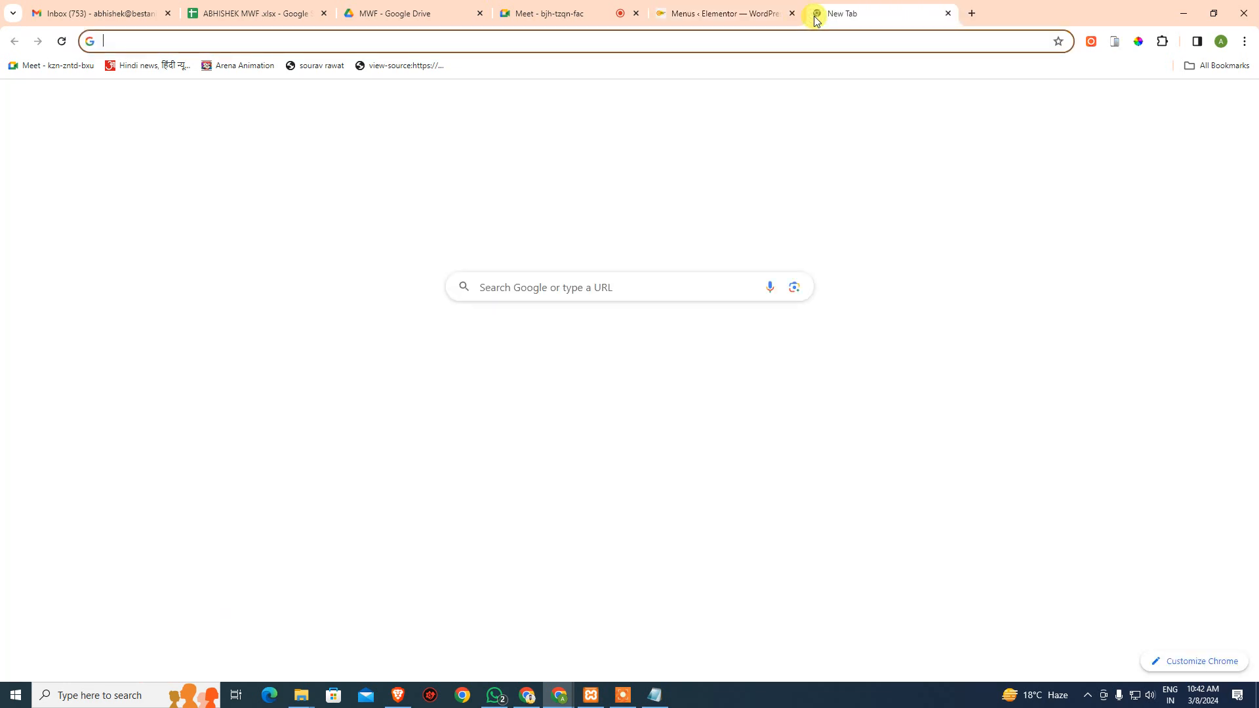
- In the Gmail tab, view Starred mail and expand More to reach the Spam folder
left_click(101, 13)
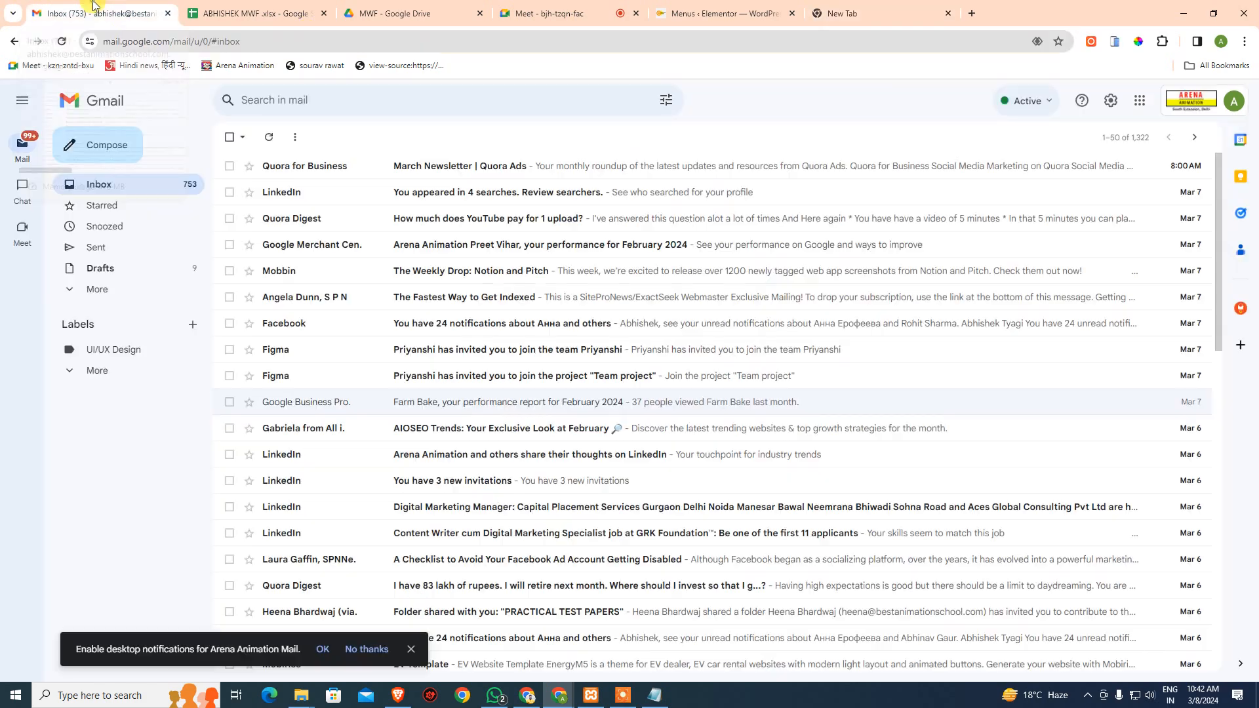
left_click(128, 205)
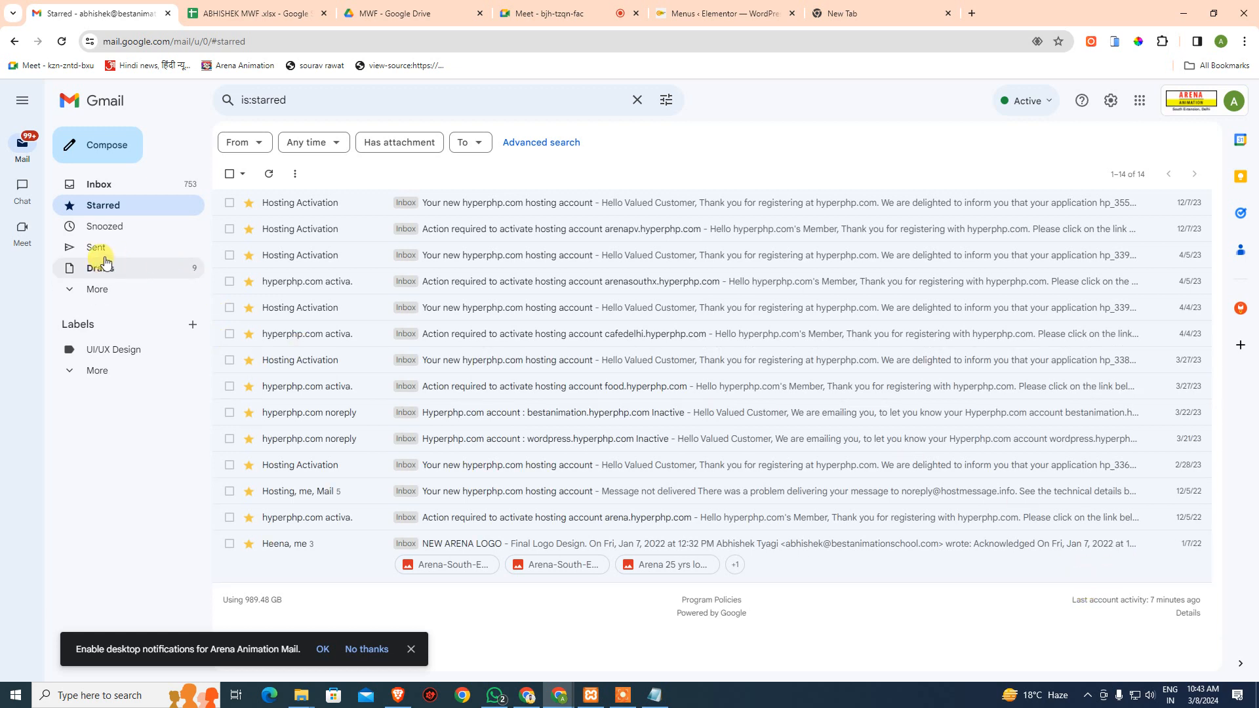
left_click(99, 289)
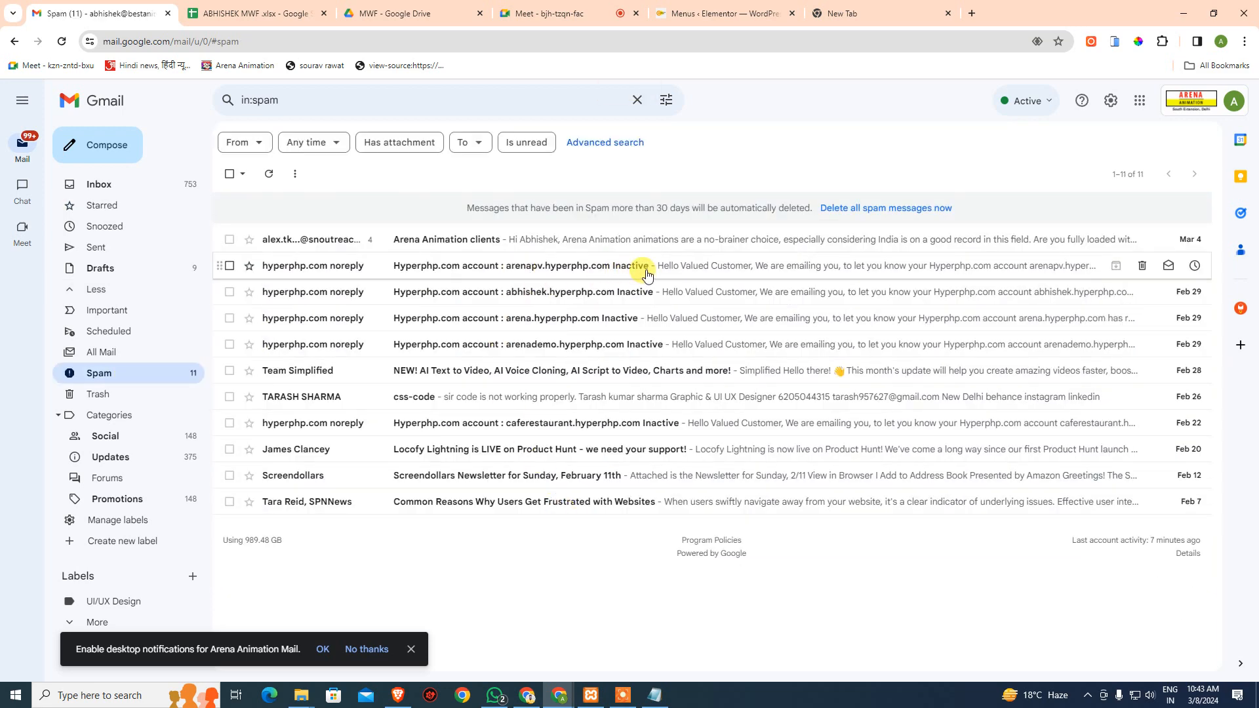
- Open the abhishek.hyperphp.com account-inactive email in Spam
left_click(551, 269)
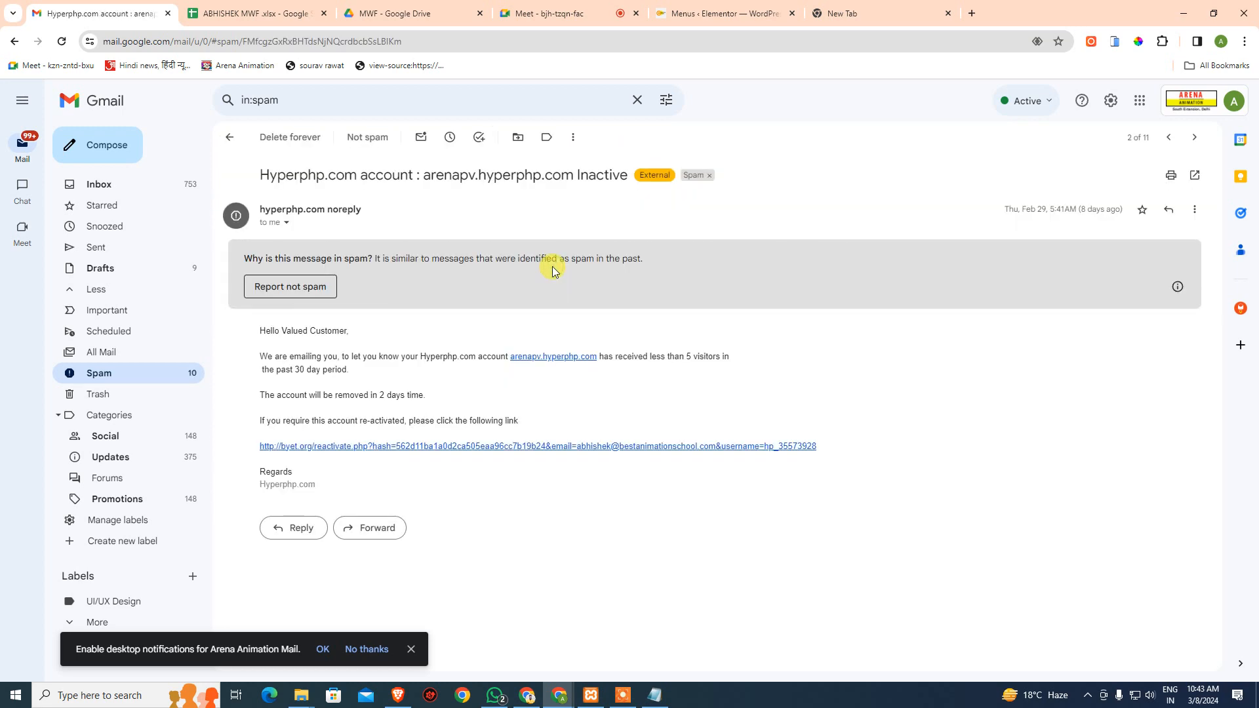
left_click(230, 137)
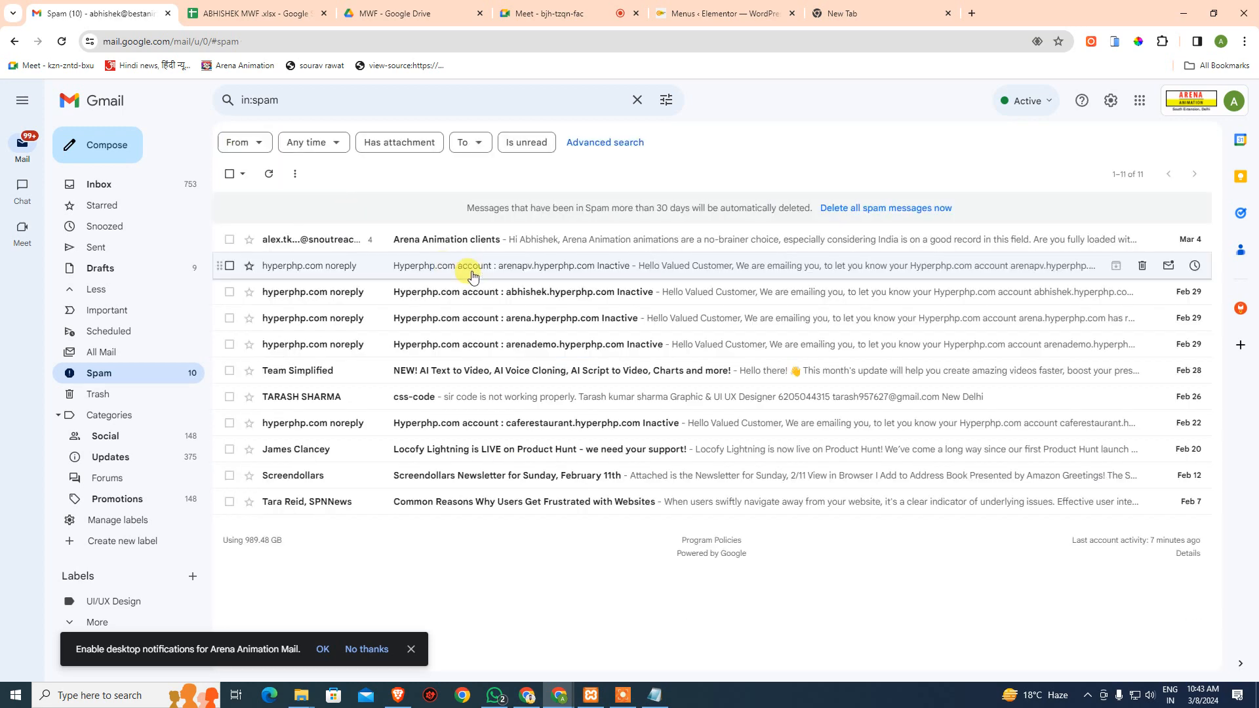
left_click(553, 296)
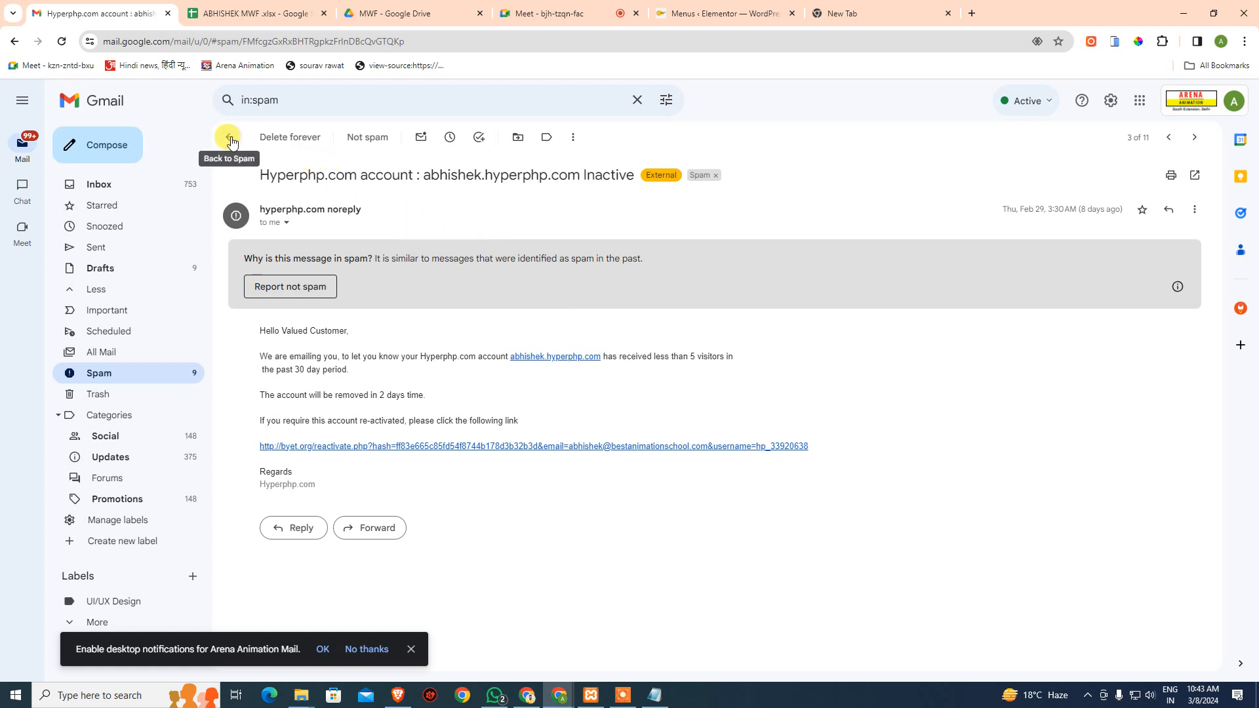
- Follow its reactivation link past the warning, see the success page, and return to Gmail
left_click(435, 447)
left_click(744, 440)
left_click(631, 446)
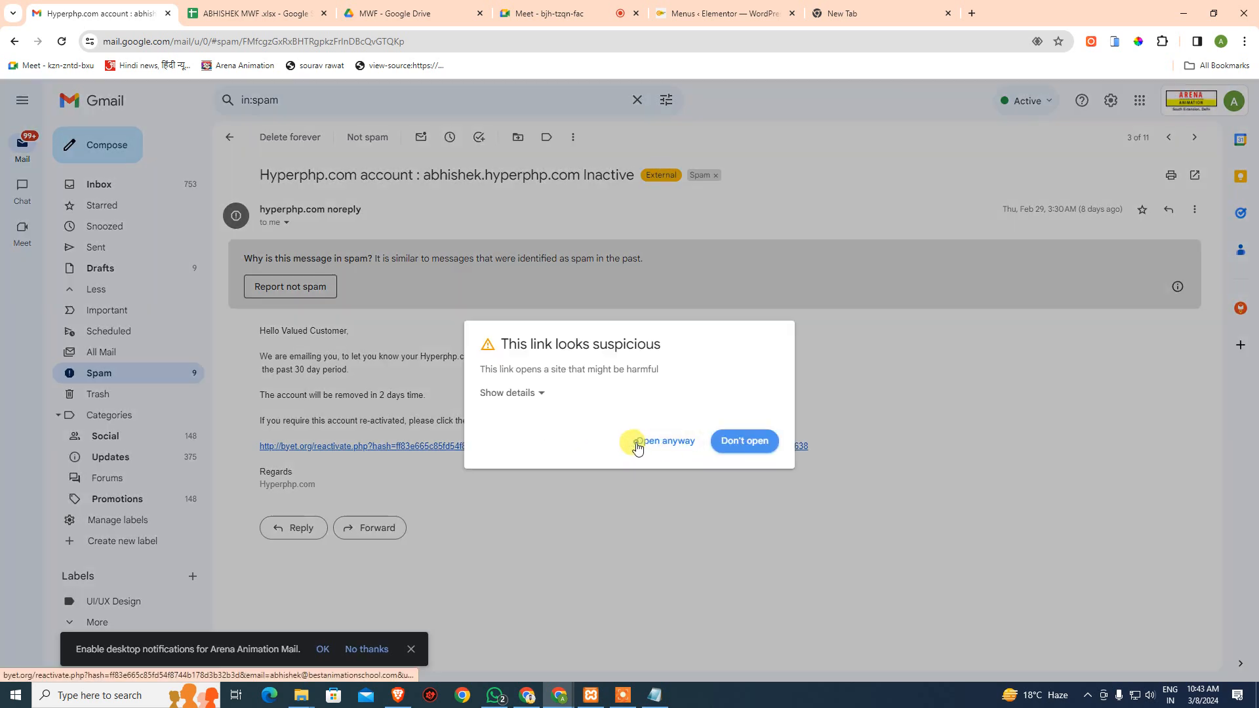
left_click(646, 442)
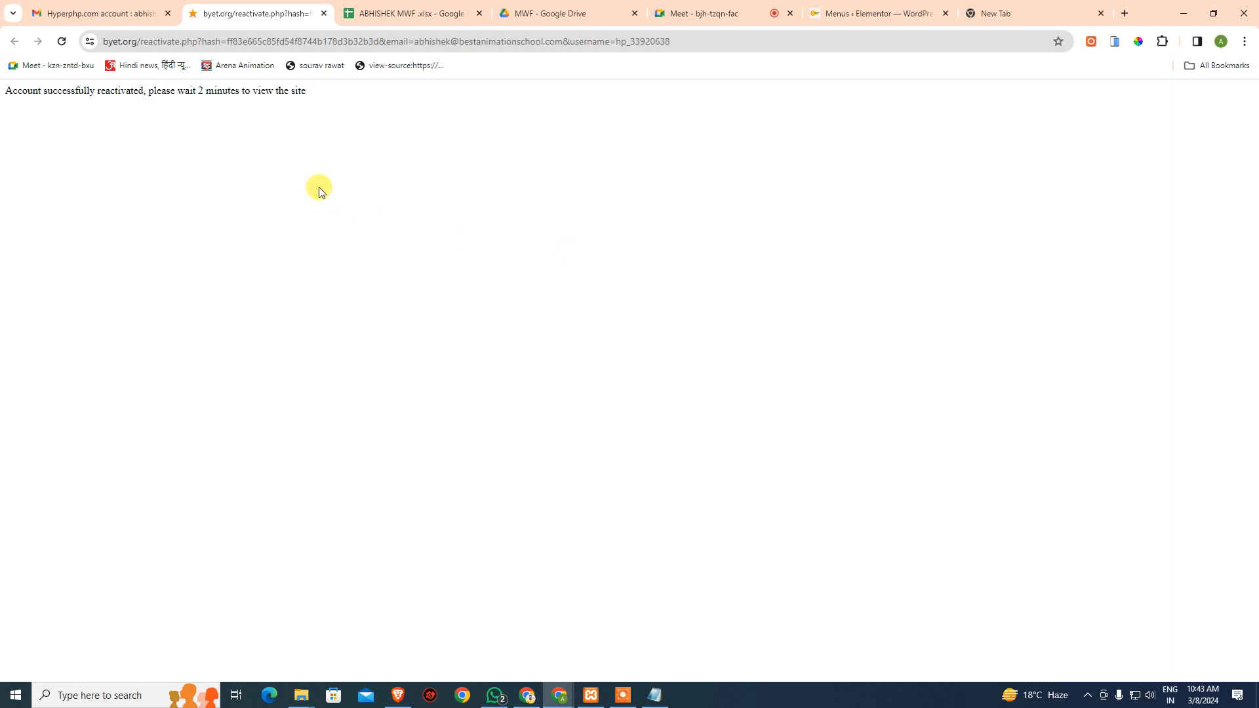
left_click(131, 14)
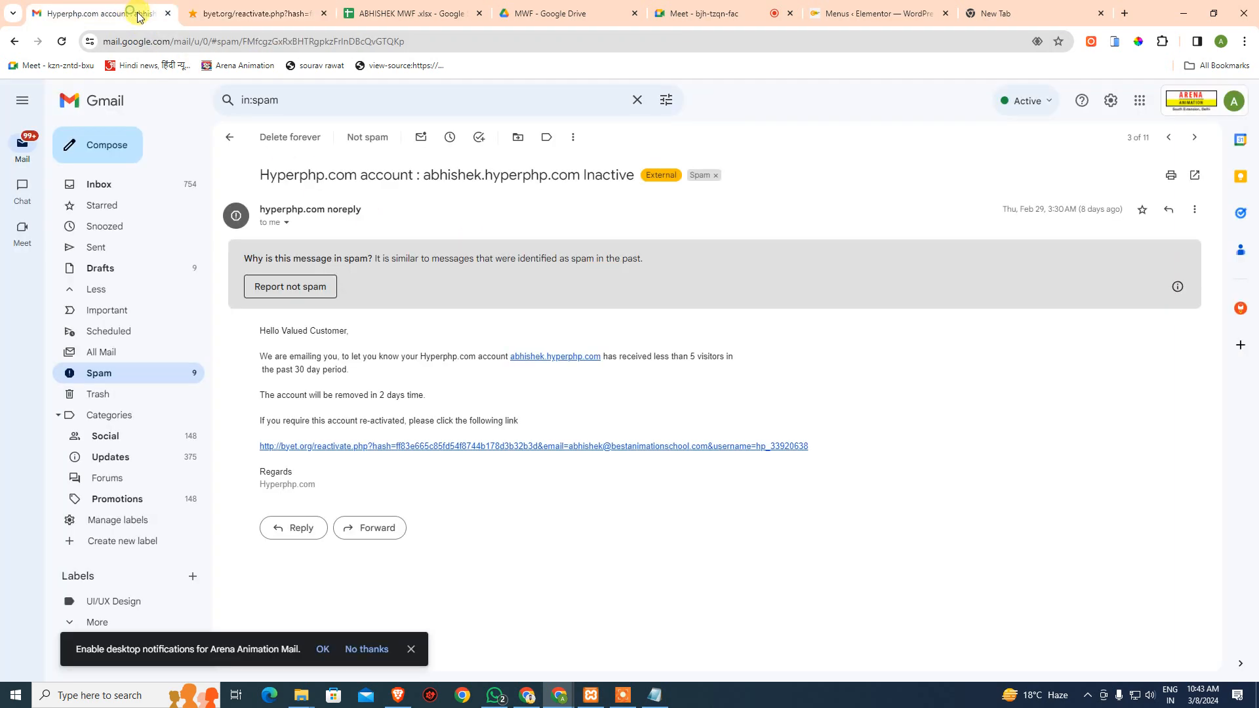
- Try reactivating arenapv.hyperphp.com through its inactivity email link, despite the warning
left_click(240, 143)
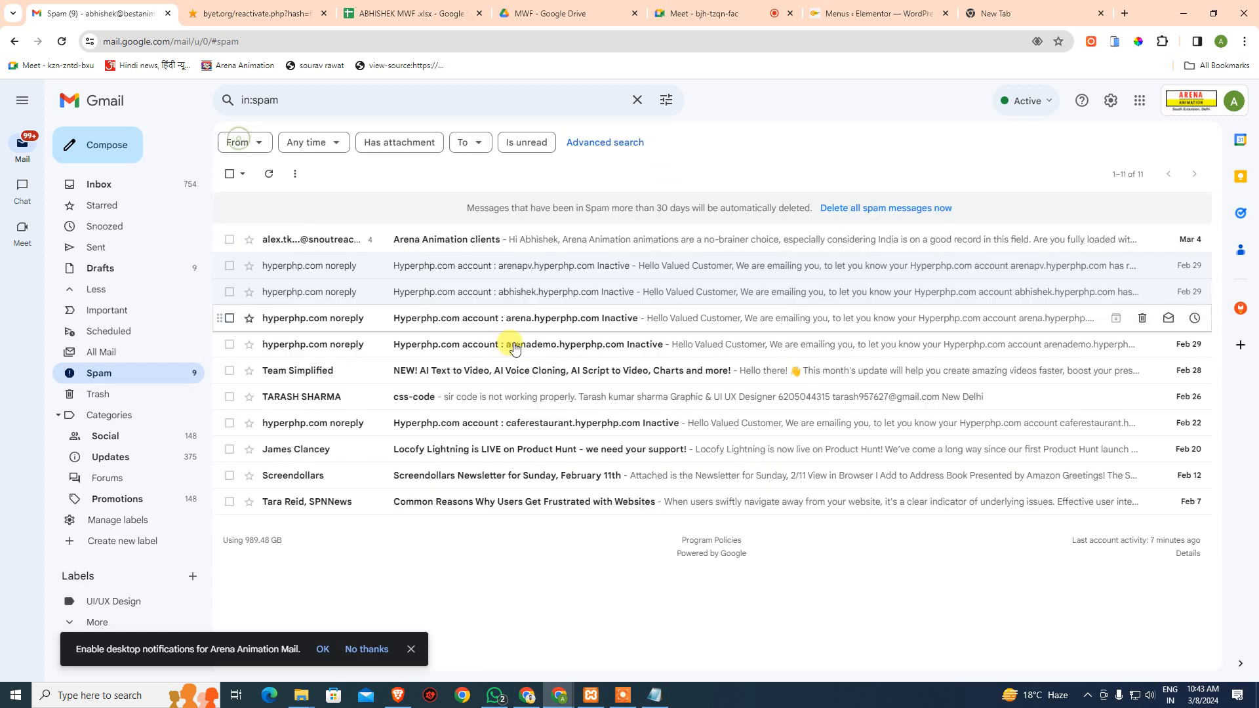
left_click(497, 271)
left_click(379, 446)
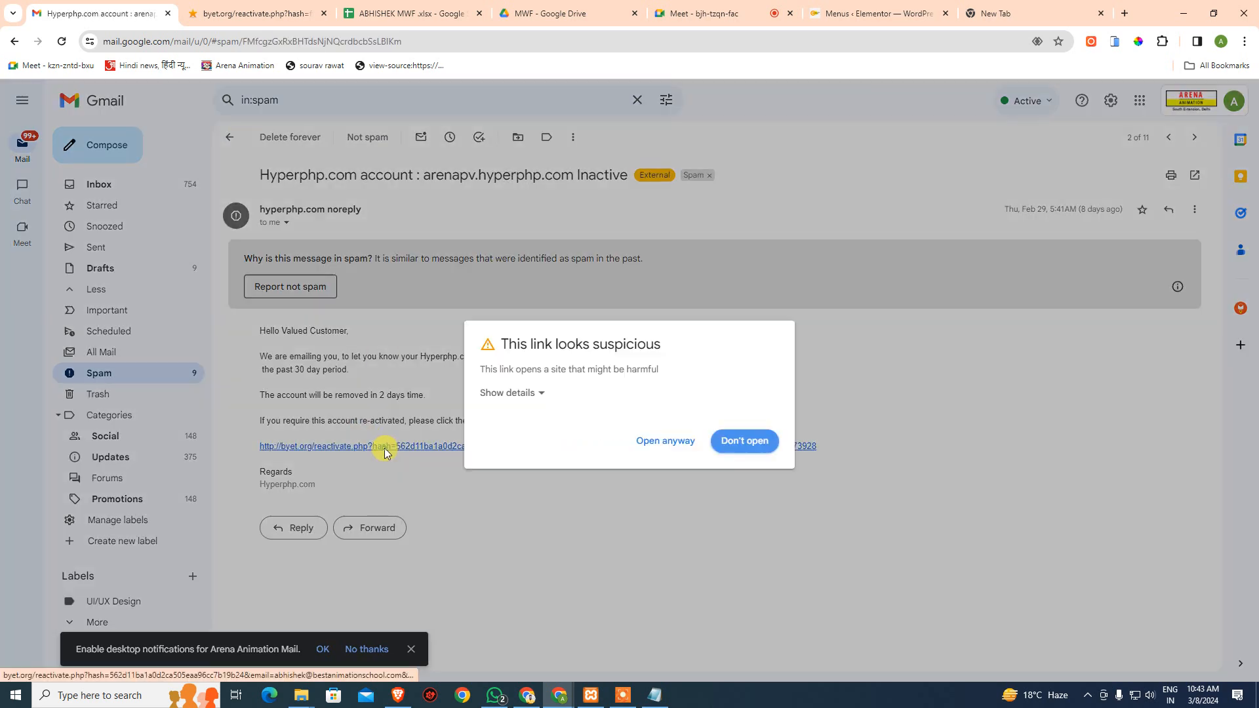
left_click(688, 452)
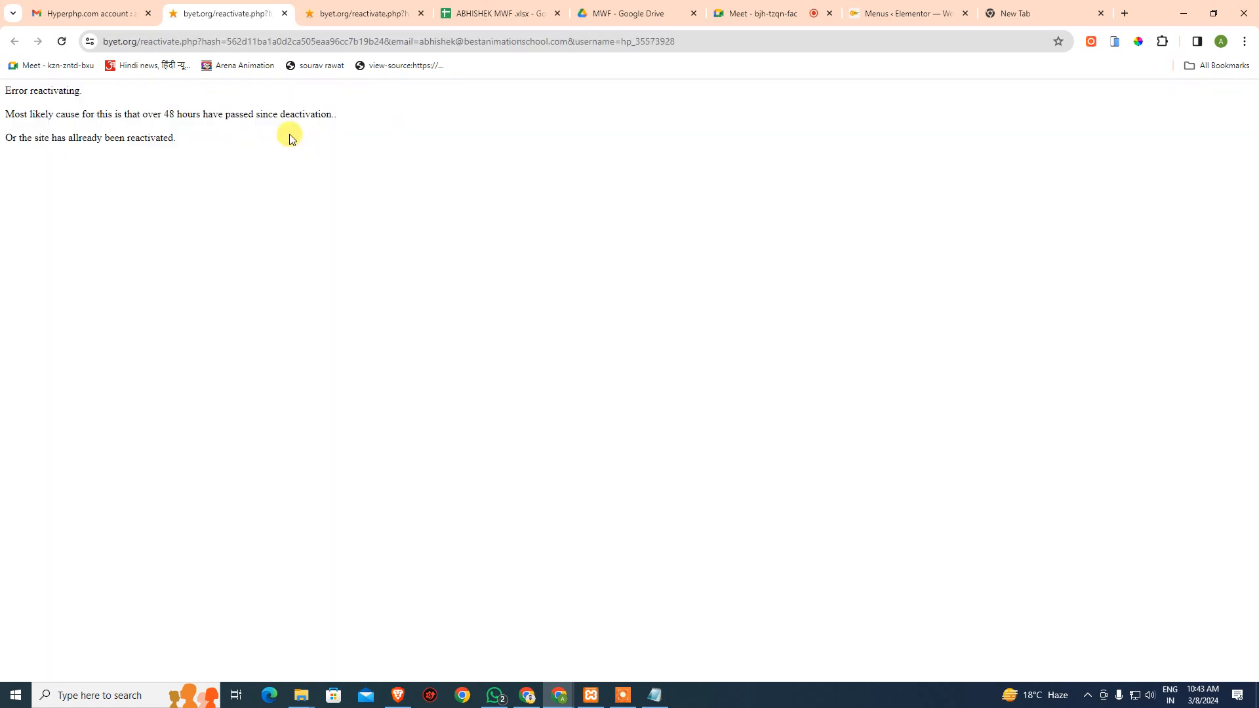
- Close the arenapv reactivation error tab and browse down the Spam list
middle_click(213, 13)
left_click(234, 143)
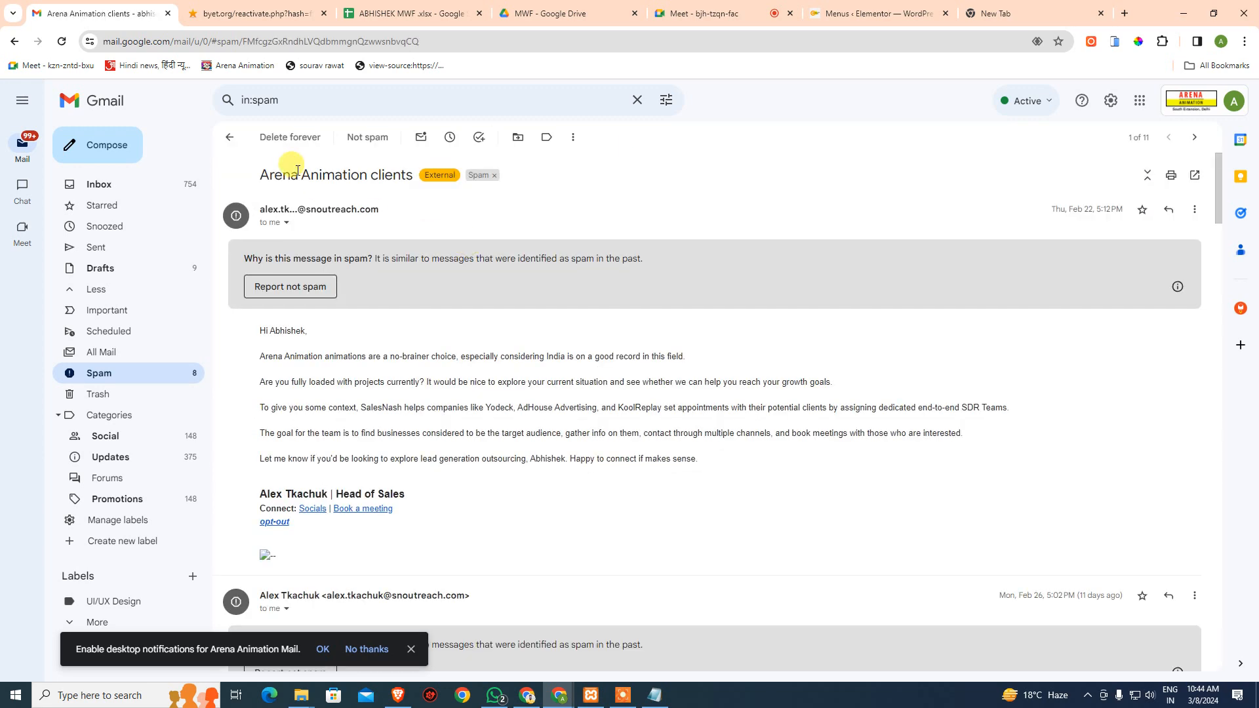
scroll(269, 331, "down", 3)
scroll(308, 289, "down", 4)
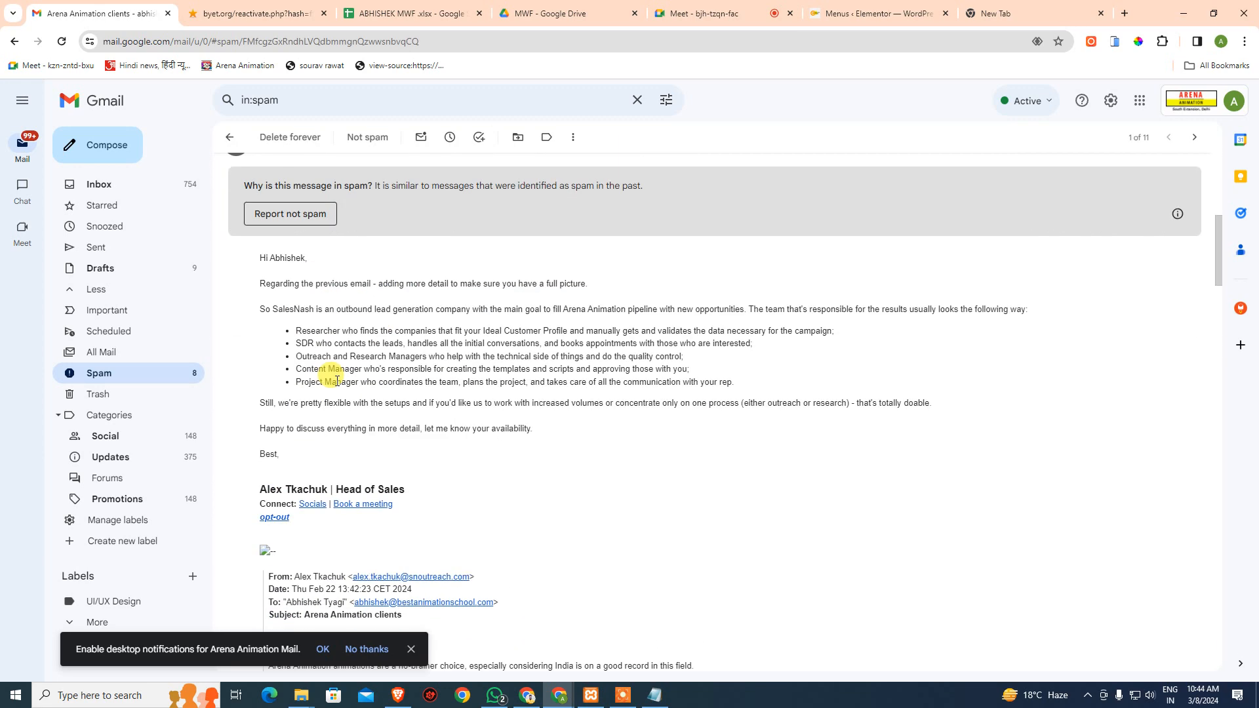
- Recheck the successful reactivation page, then reopen the abhishek.hyperphp.com inactivity email
left_click(229, 137)
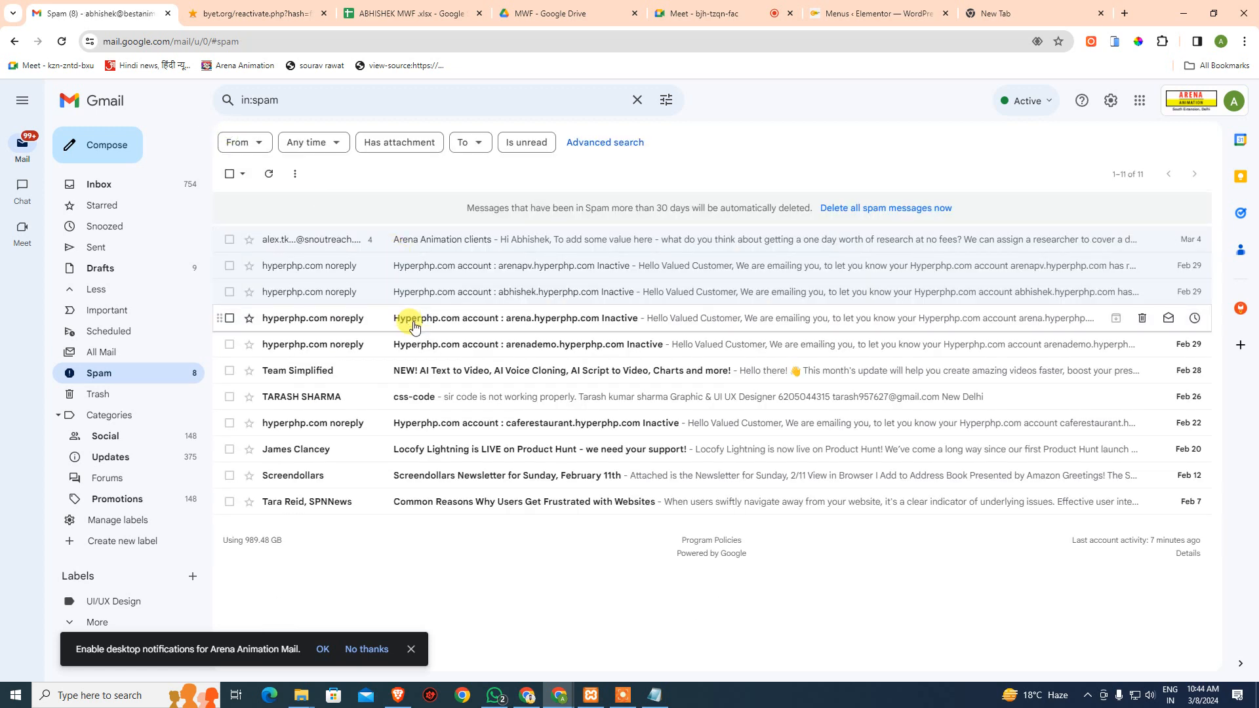
left_click(253, 13)
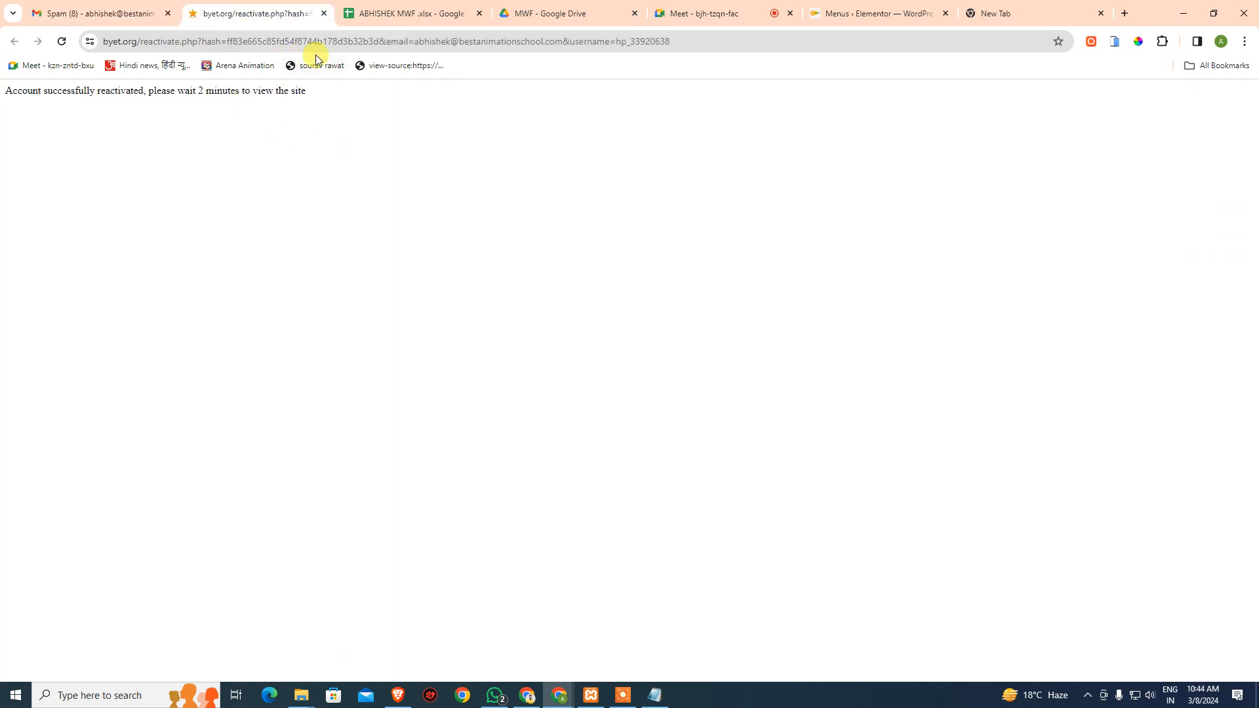
left_click(120, 11)
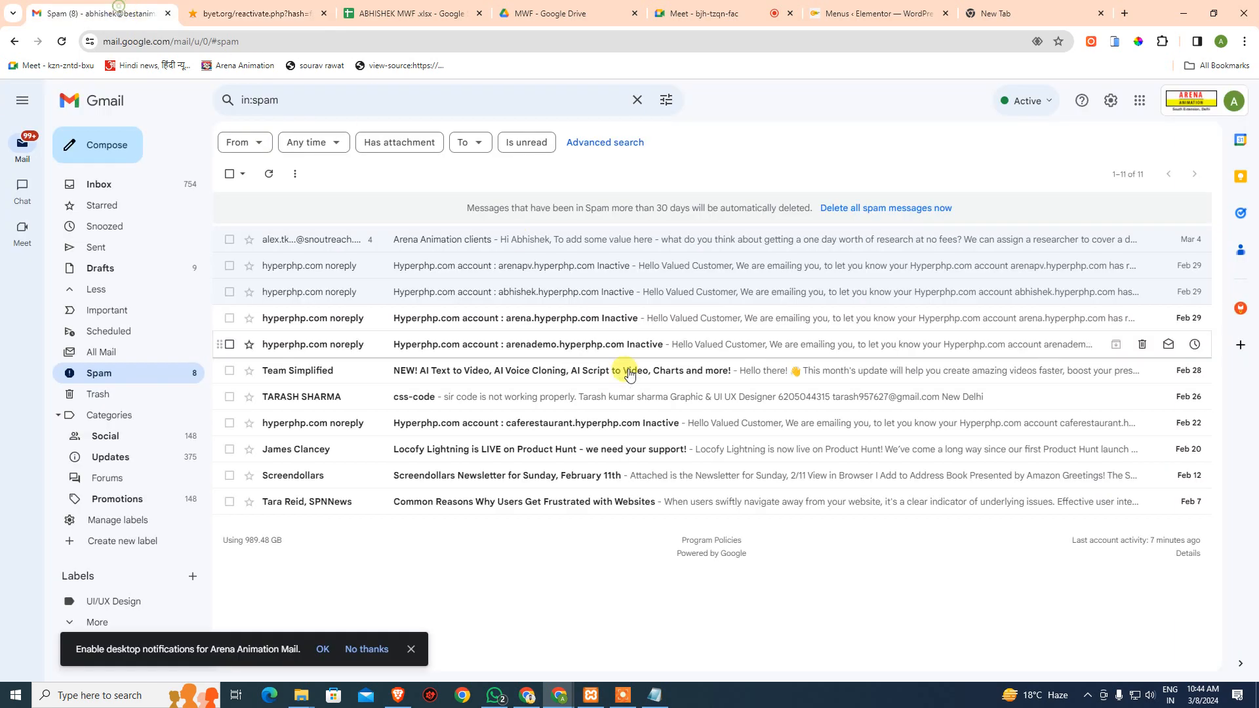
left_click(436, 291)
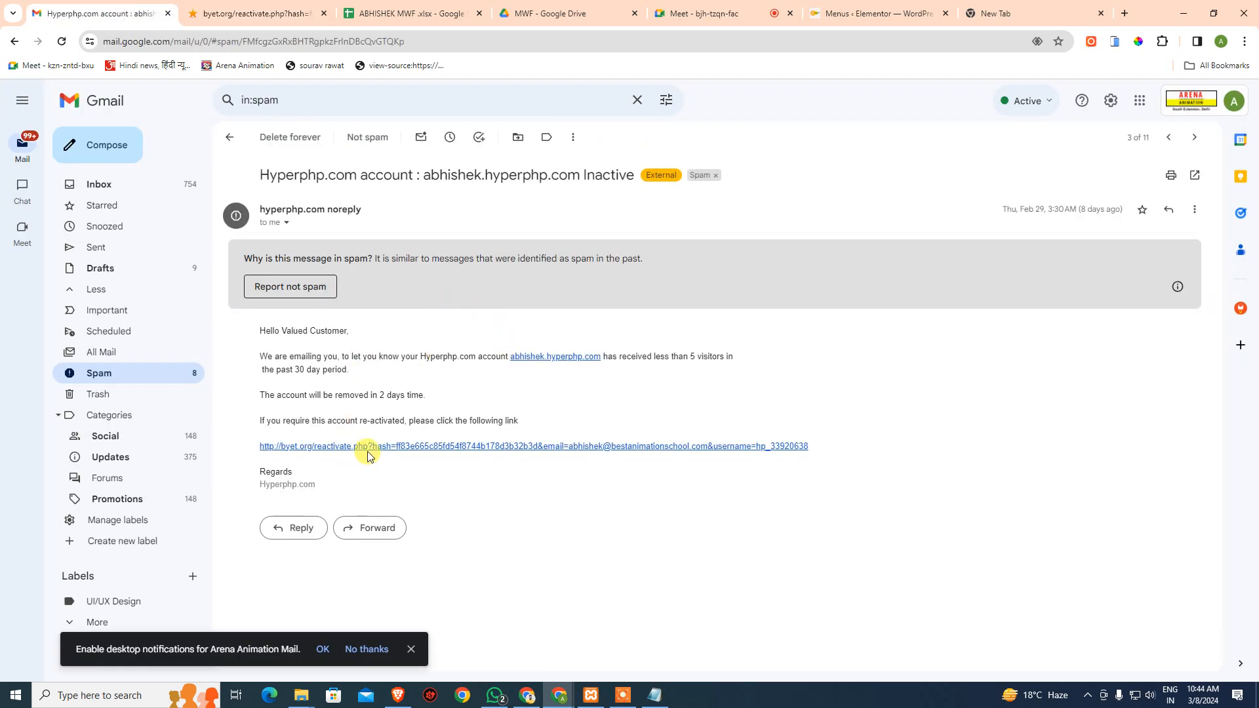
- Visit abhishek.hyperphp.com, browse its Cafe & Restaurant page, and return to Gmail
left_click(564, 358)
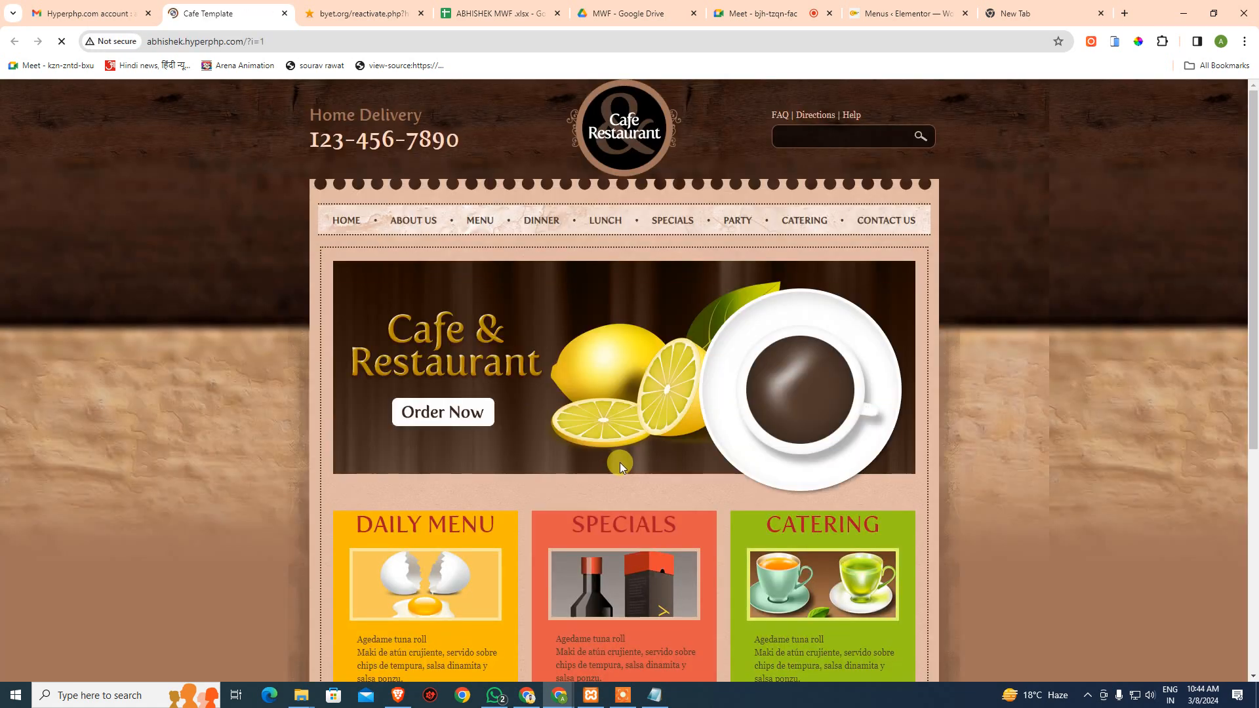
scroll(619, 462, "down", 5)
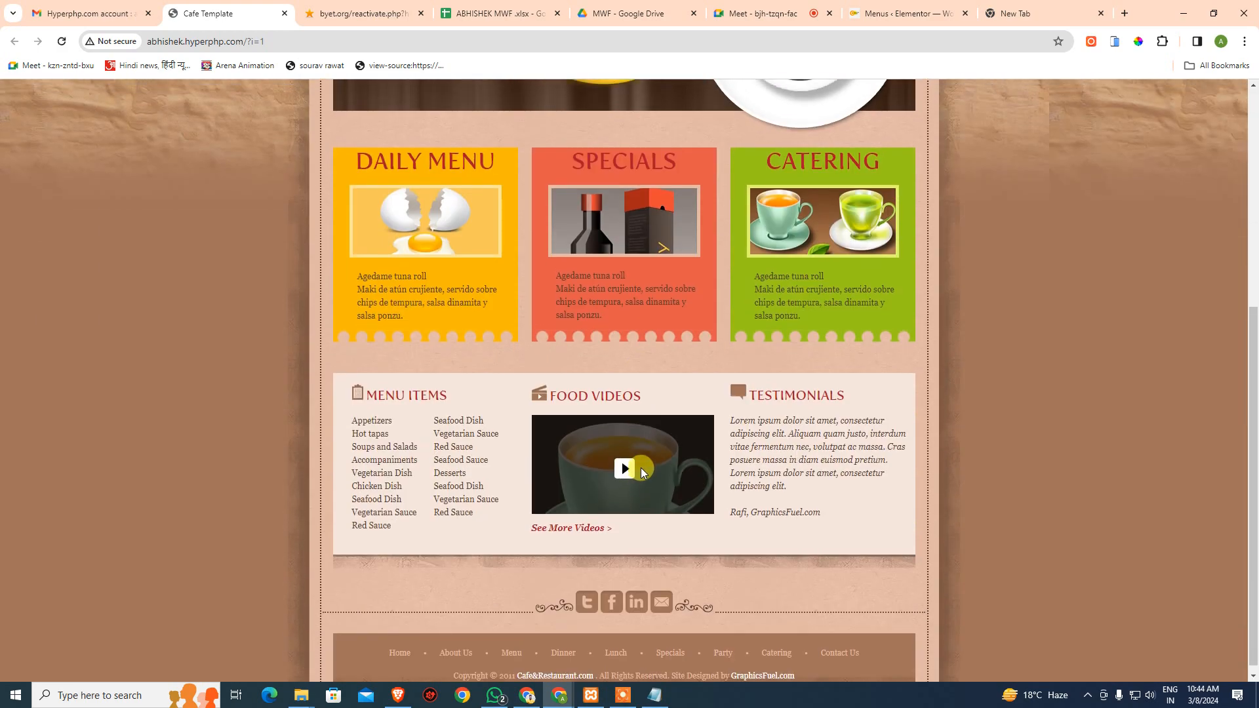
scroll(640, 467, "up", 5)
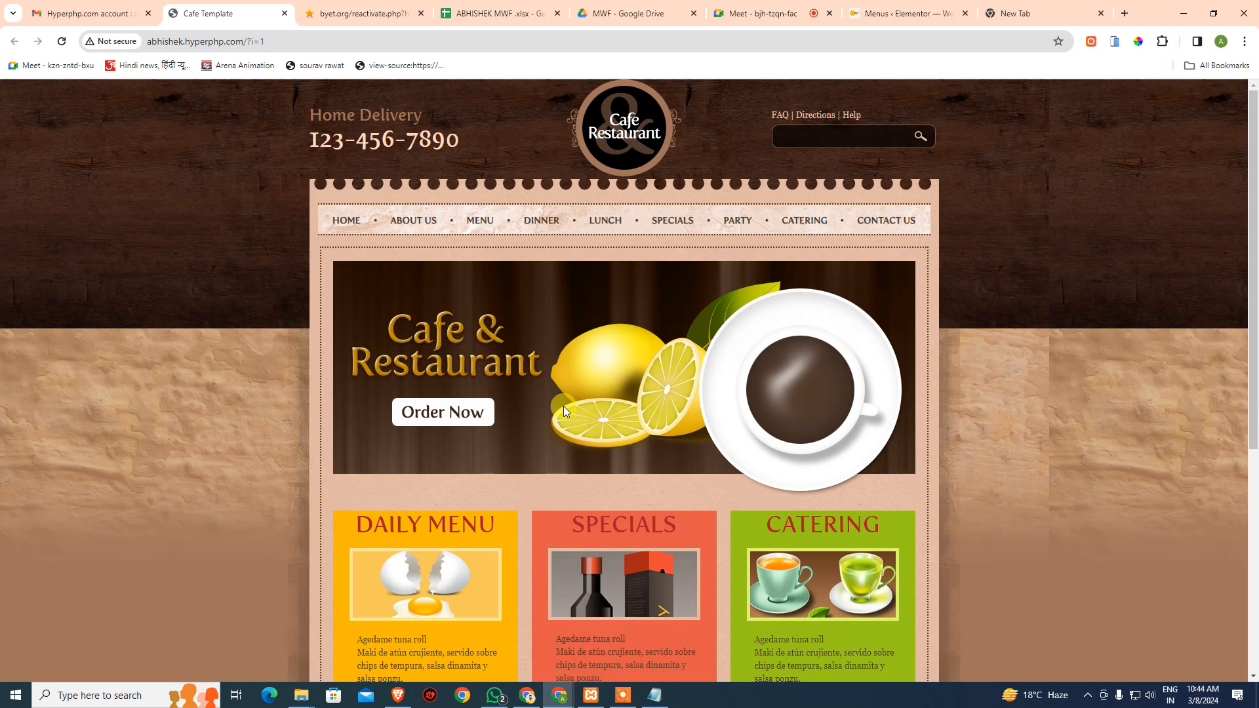
left_click(118, 6)
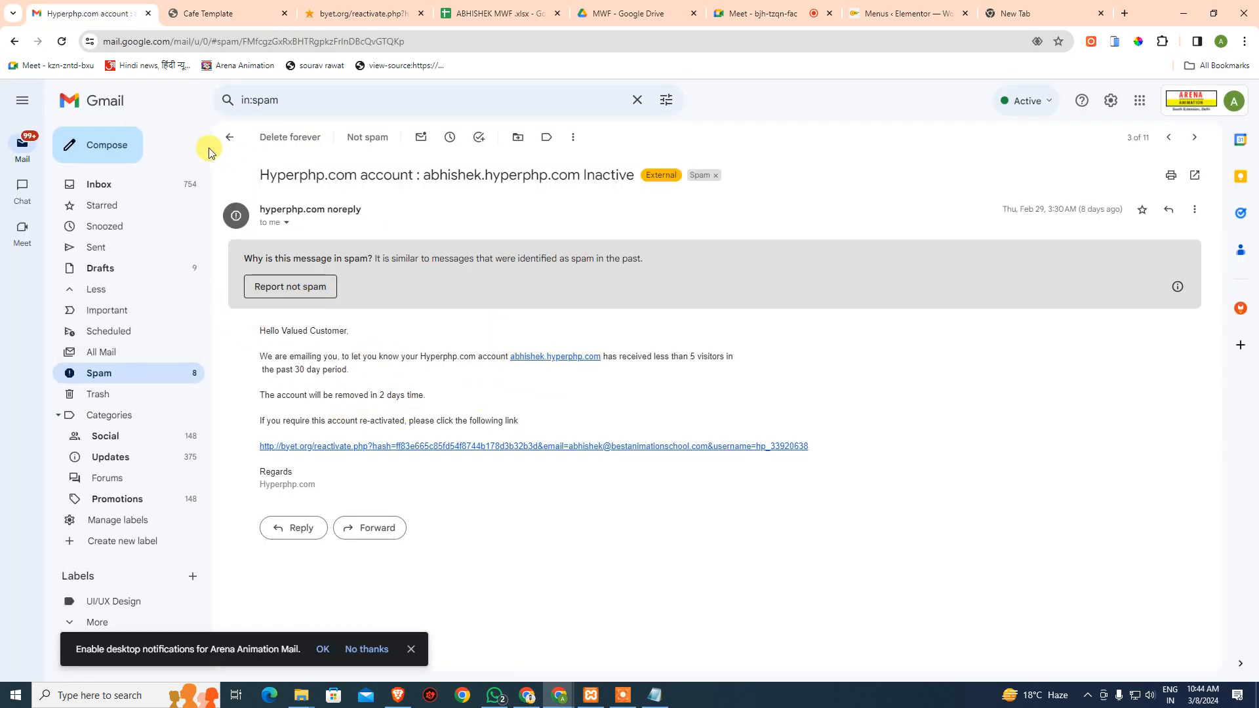
- Search all Gmail mail for abhishek.hyperphp.com
left_click(229, 137)
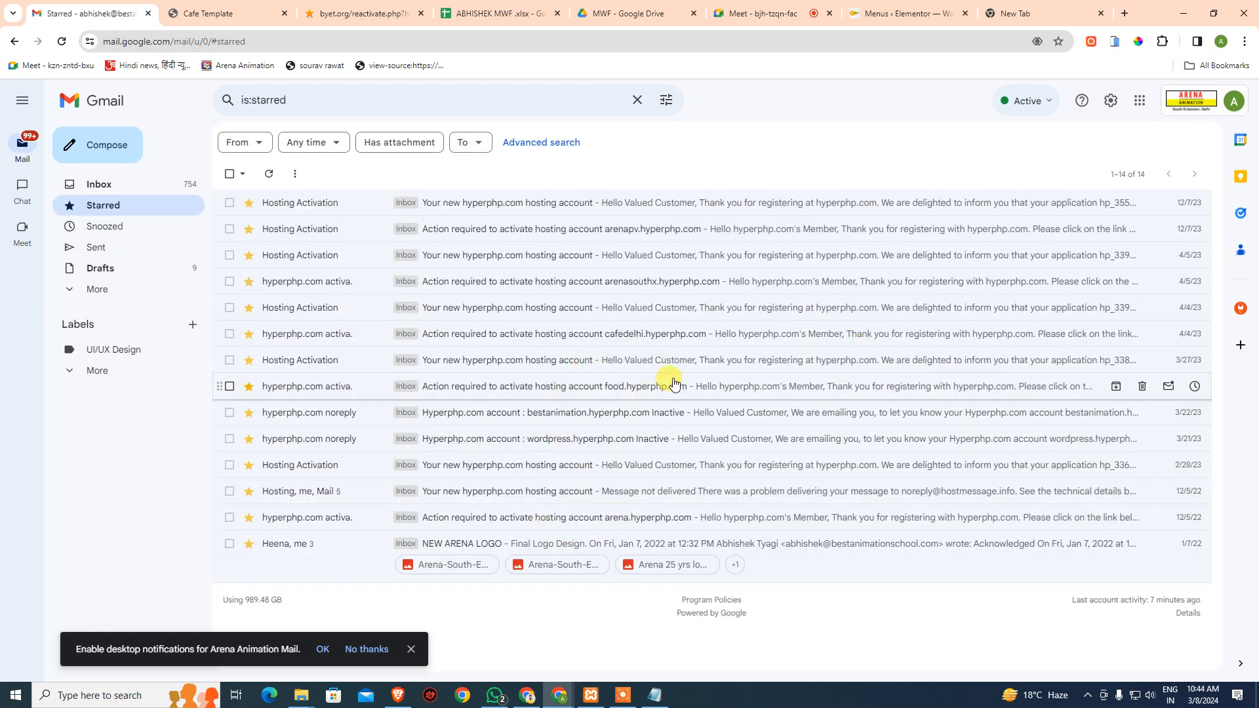
left_click(307, 103)
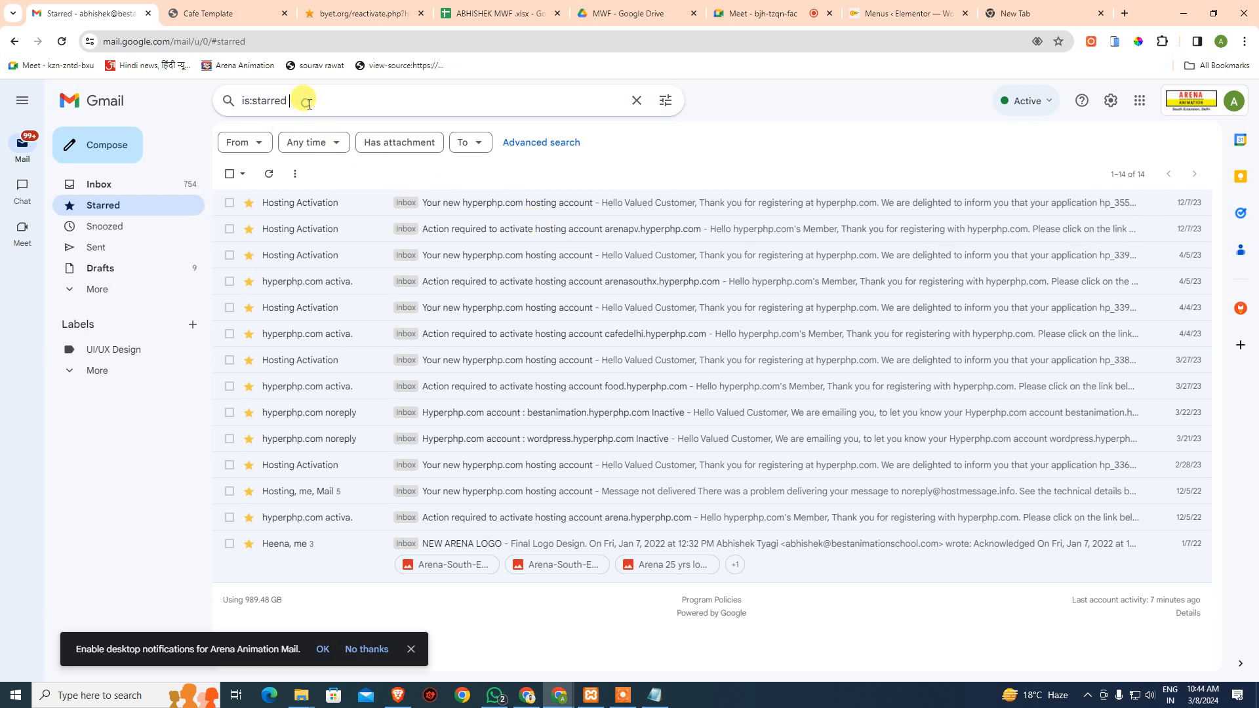
type("abhishek")
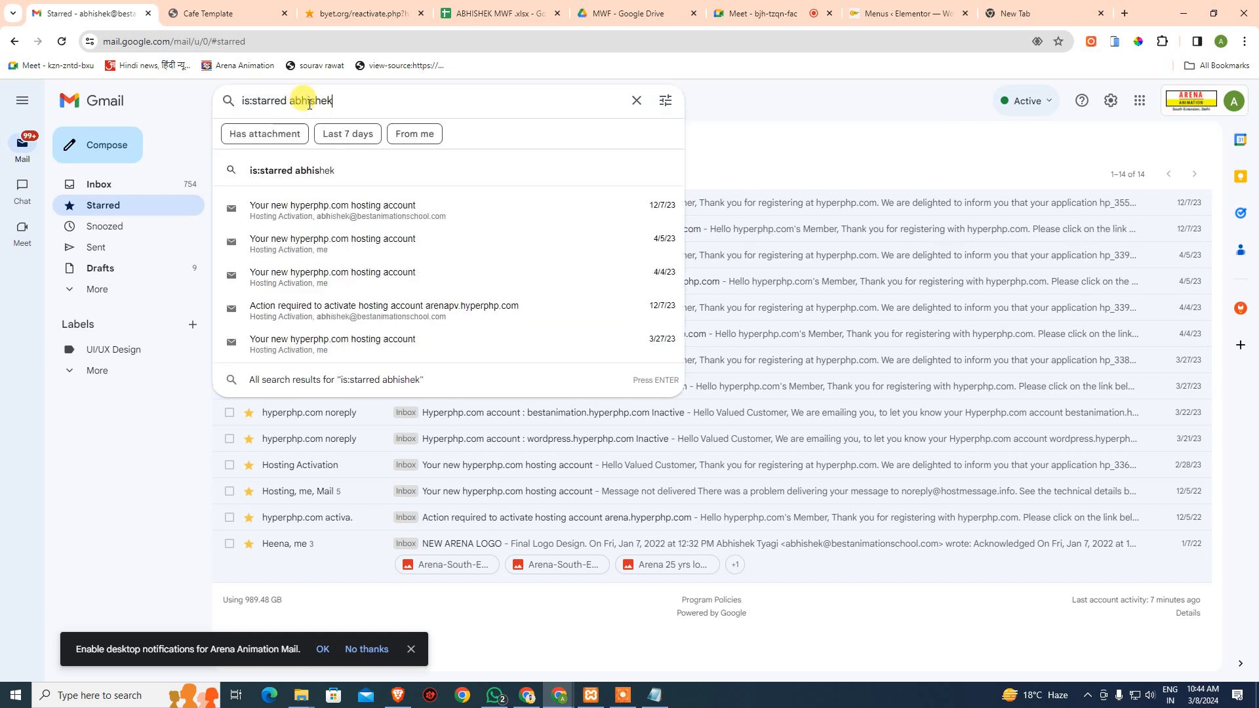
type(".")
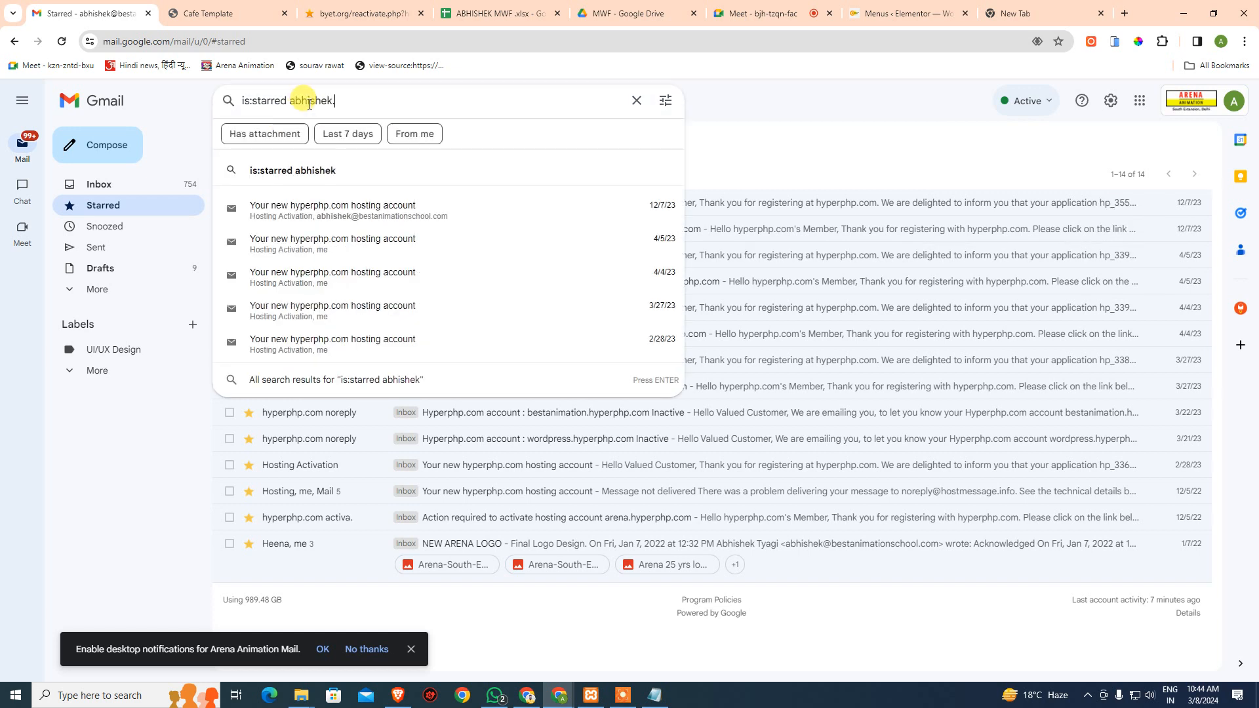
type("hyperphp")
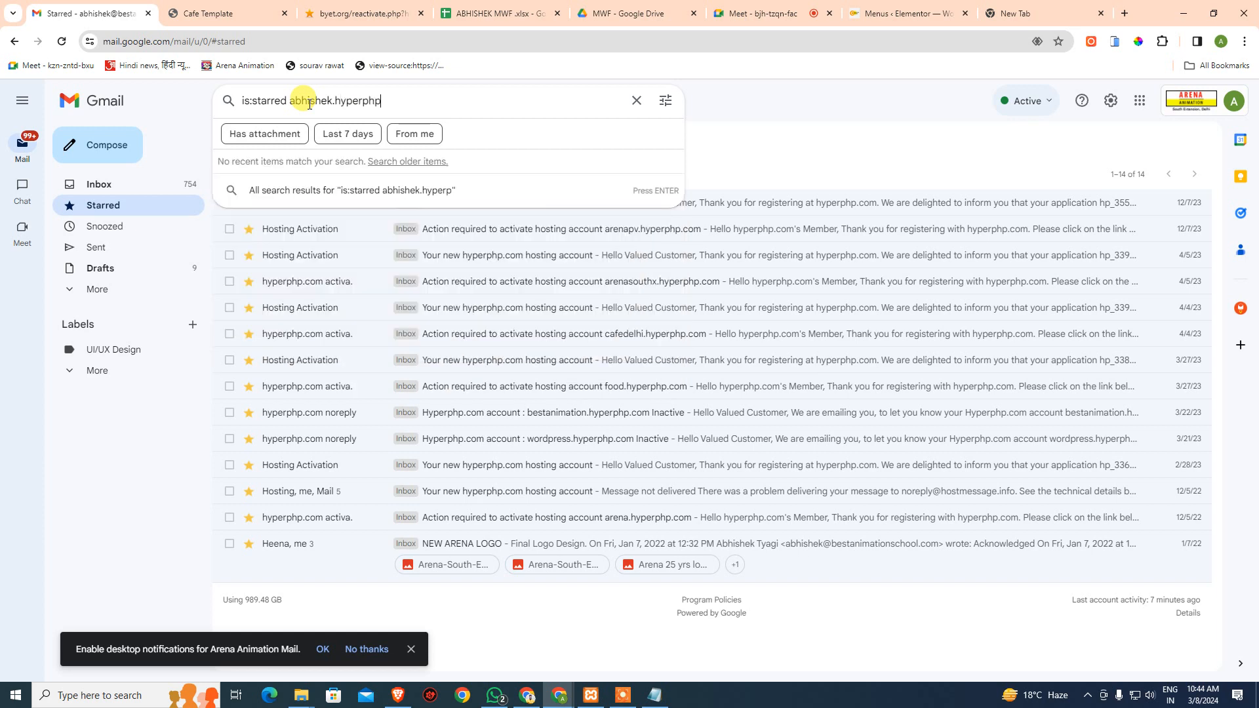
type(".com")
key("Return")
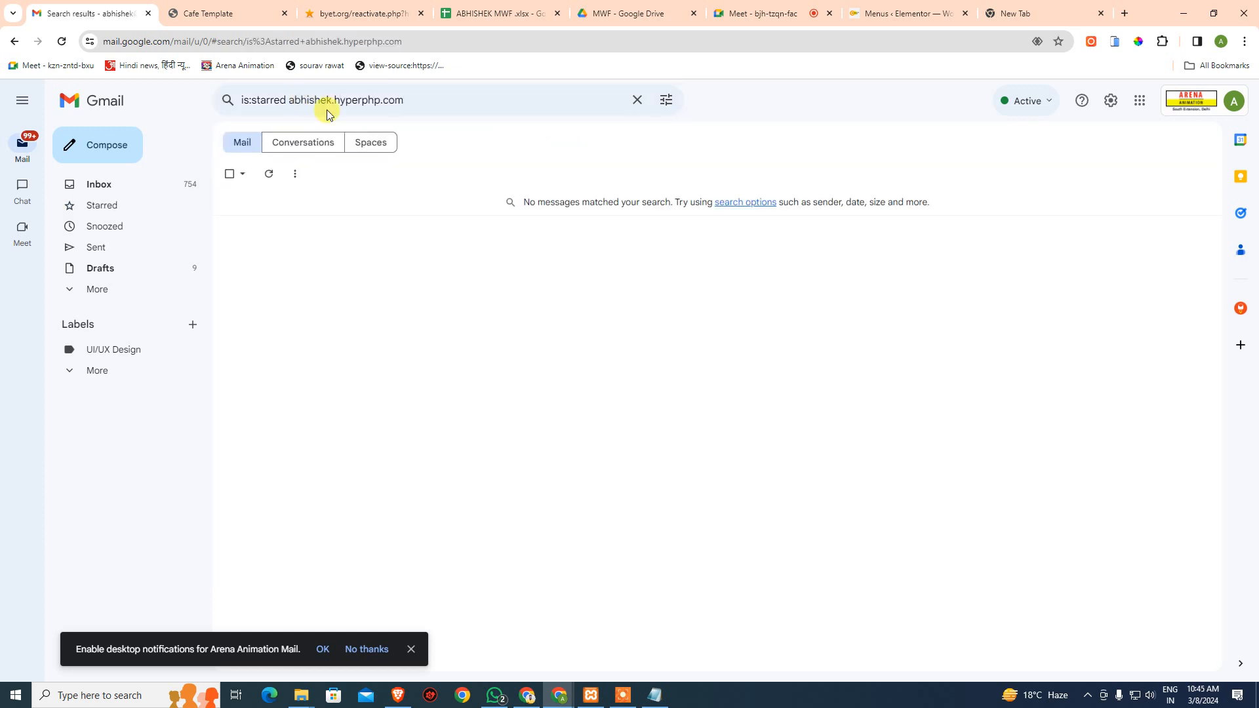
double_click(292, 102)
key("ctrl+c")
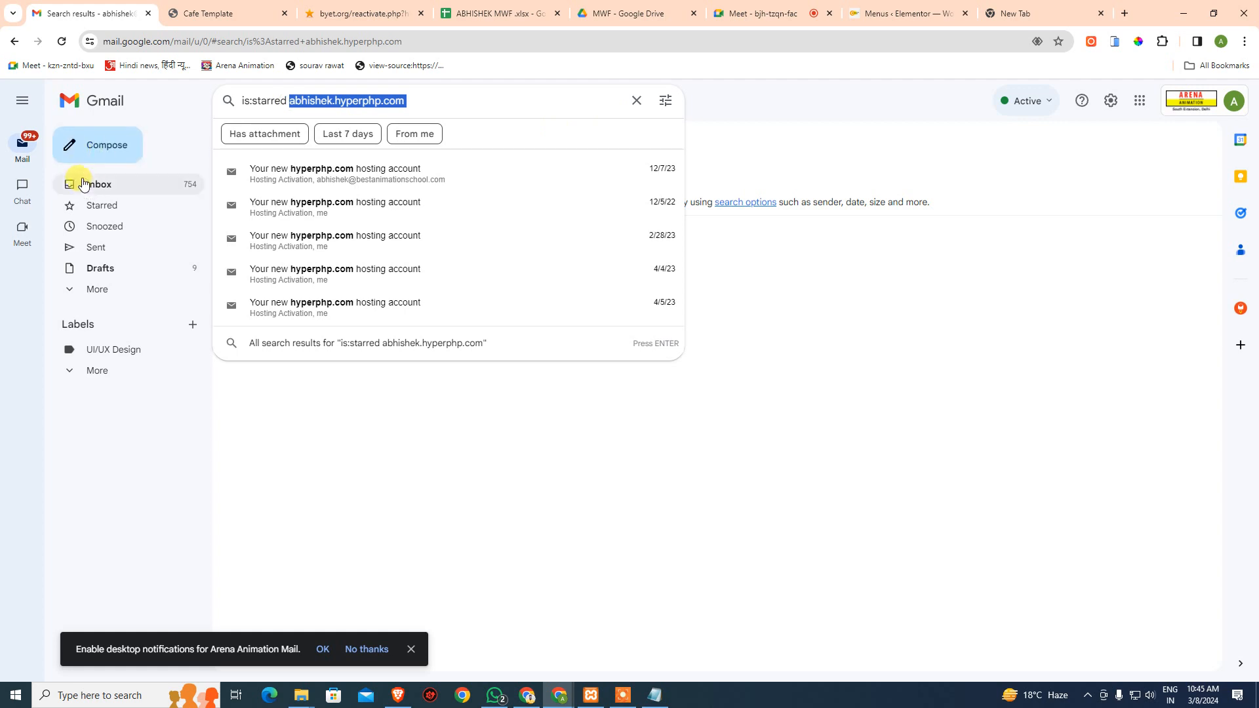
left_click(105, 184)
left_click(353, 101)
key("ctrl+v")
key("Return")
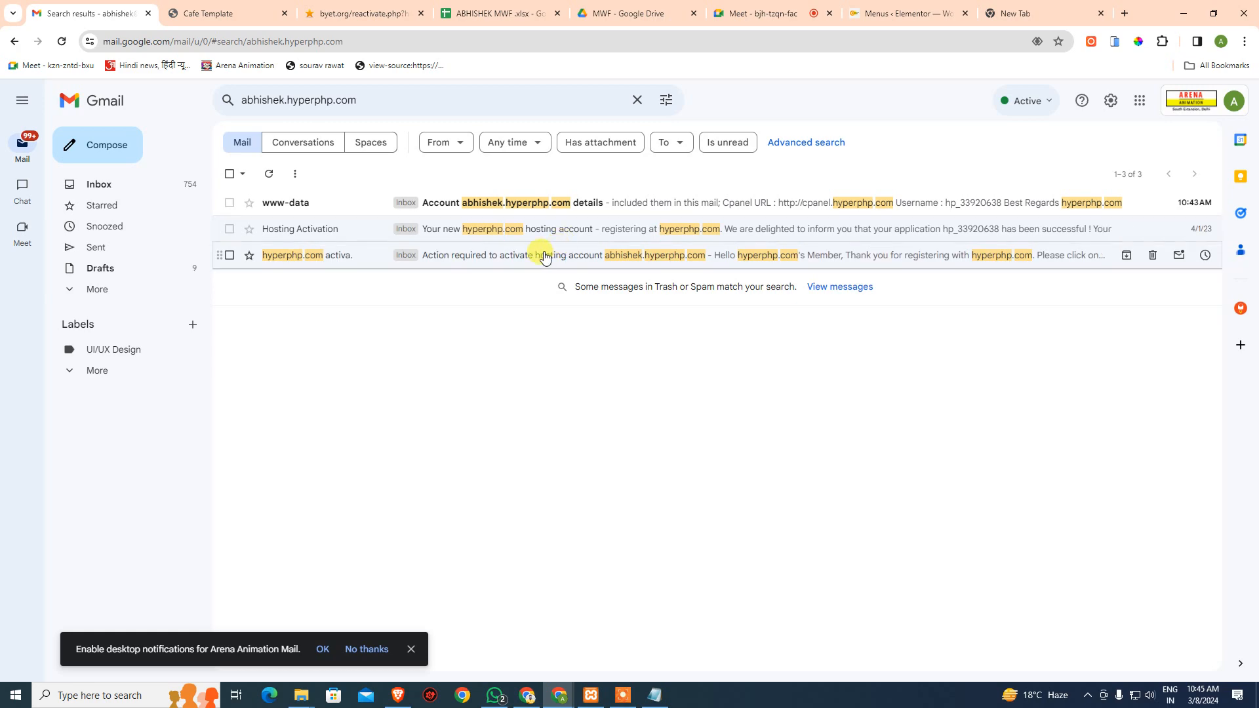
- Open the new hyperphp.com hosting account email and open its cPanel URL in a new tab
left_click(544, 256)
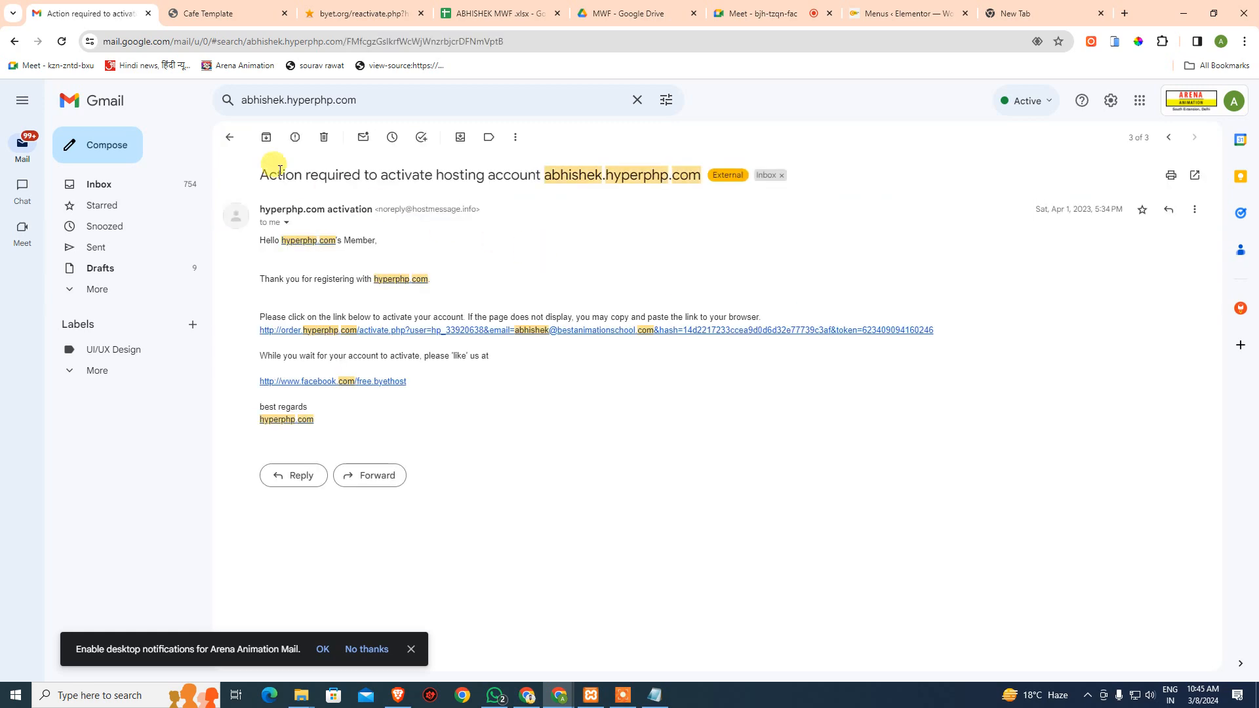
left_click(231, 137)
left_click(466, 230)
scroll(535, 515, "down", 4)
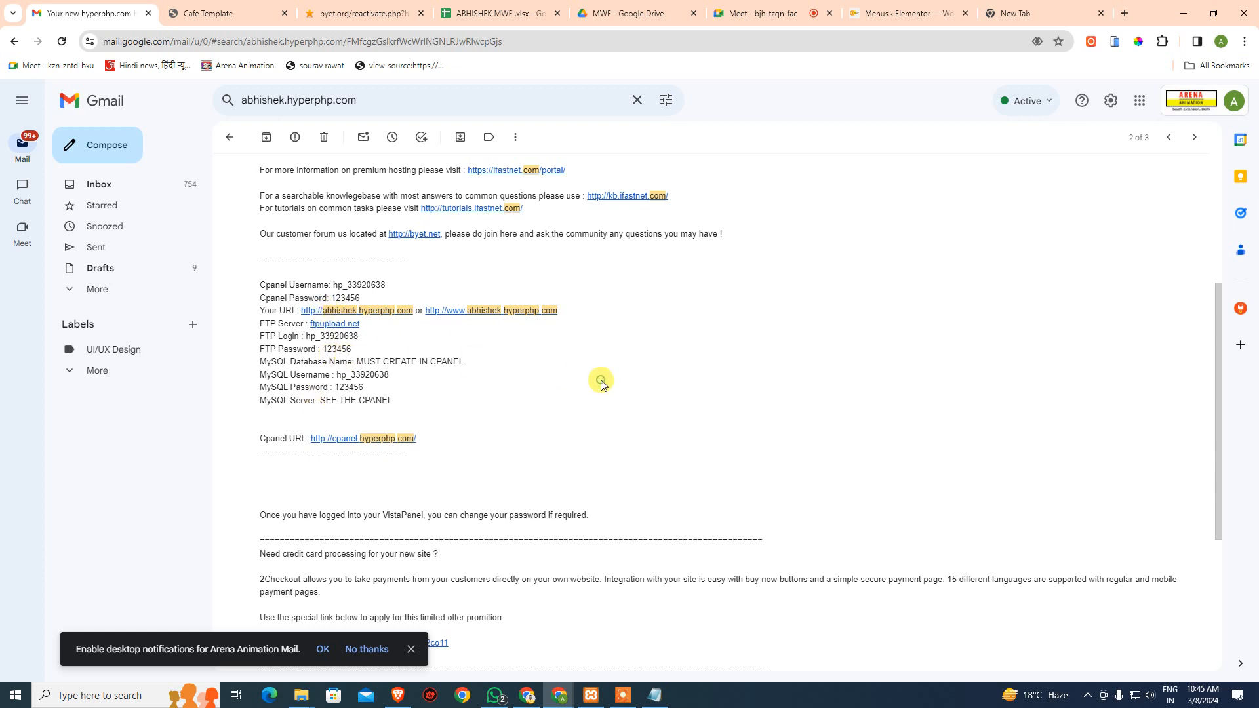
middle_click(365, 441)
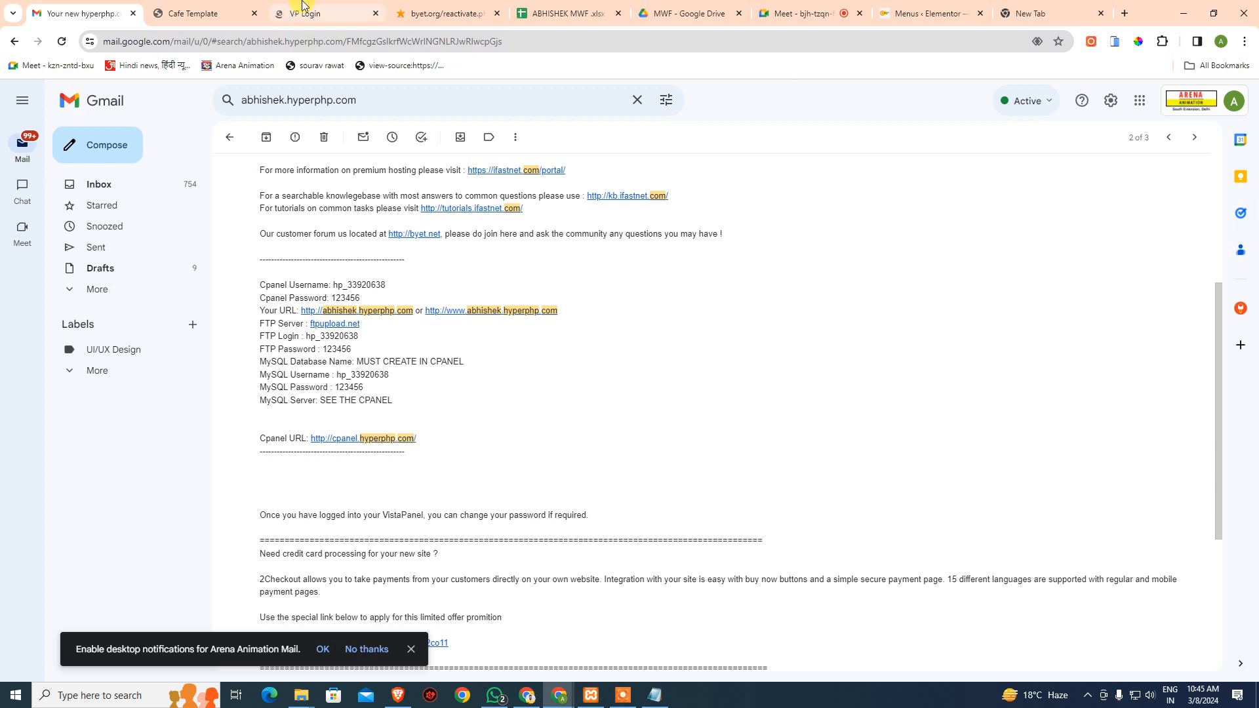
- Copy the cPanel username from the hosting email into VistaPanel's Username field, closing the cafe tab
left_click(302, 5)
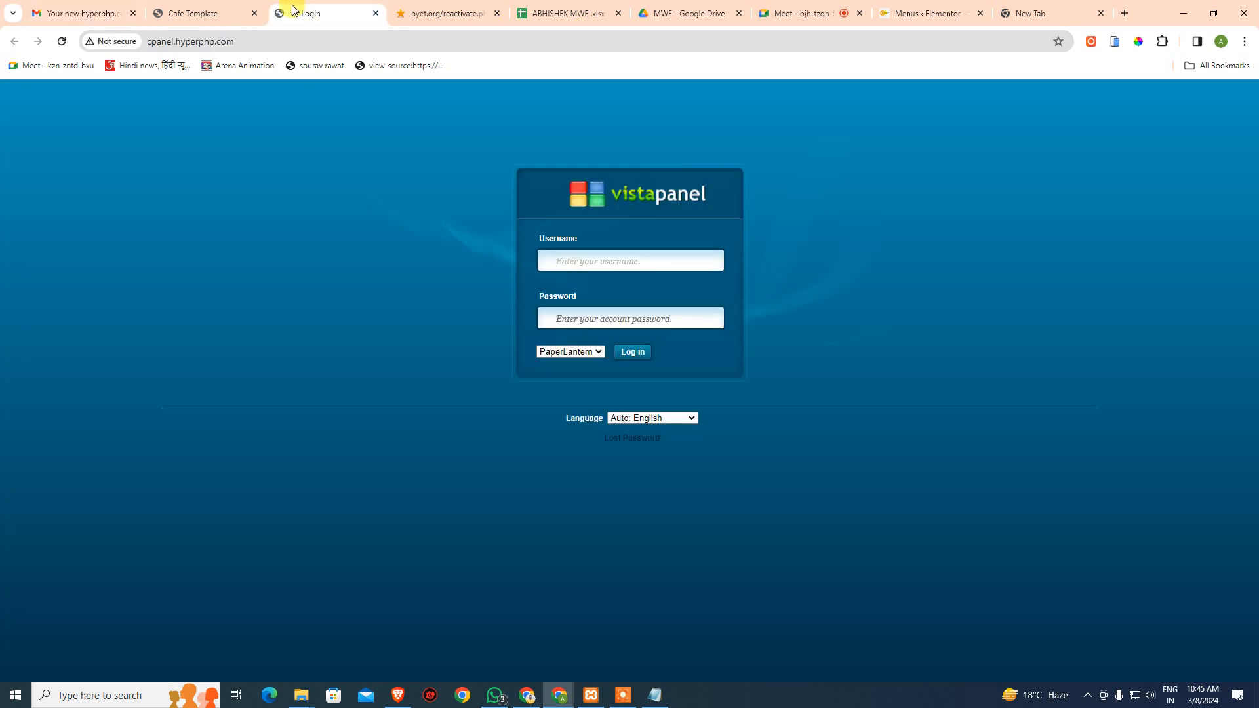
left_click(220, 13)
left_click(95, 20)
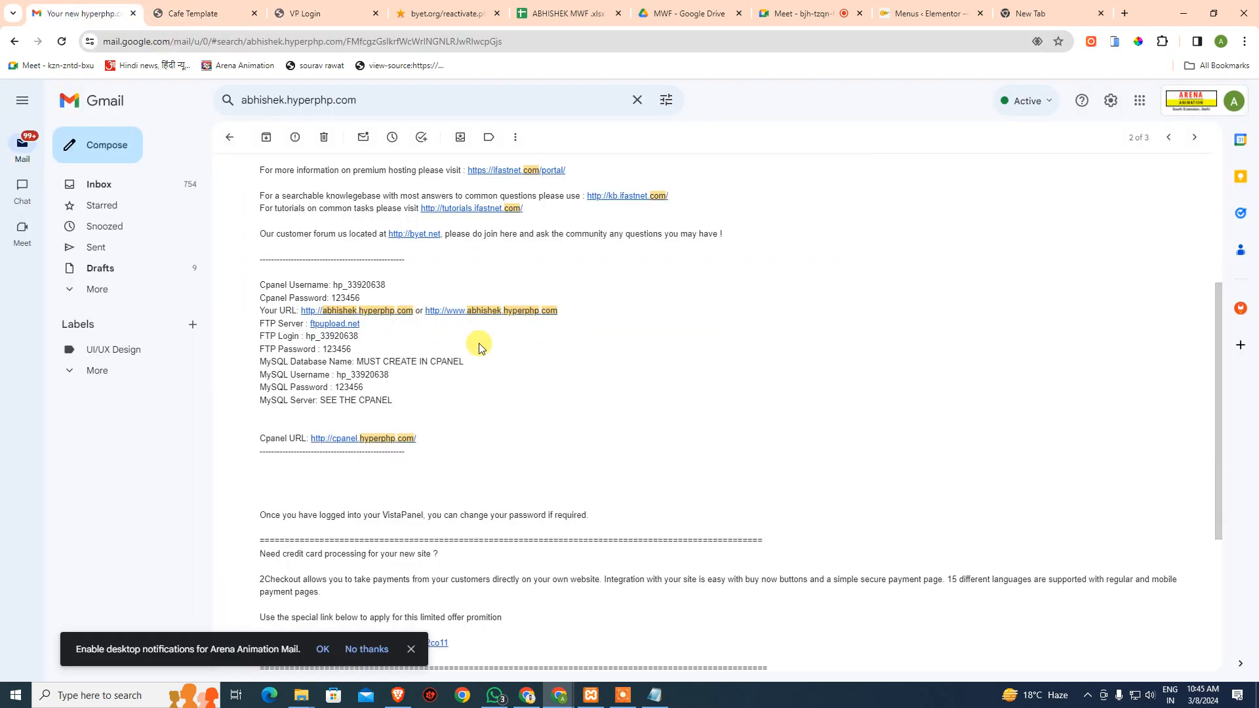
left_click_drag(330, 285, 387, 285)
key("ctrl+c")
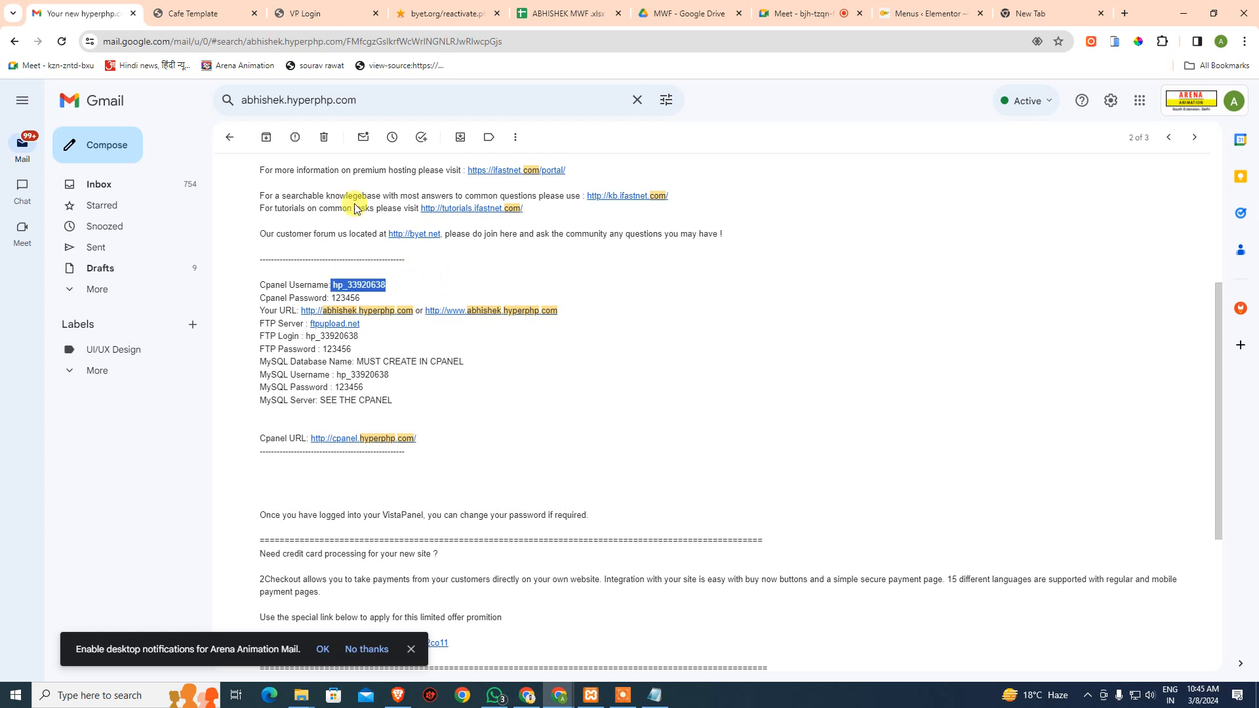
left_click(209, 10)
left_click(255, 13)
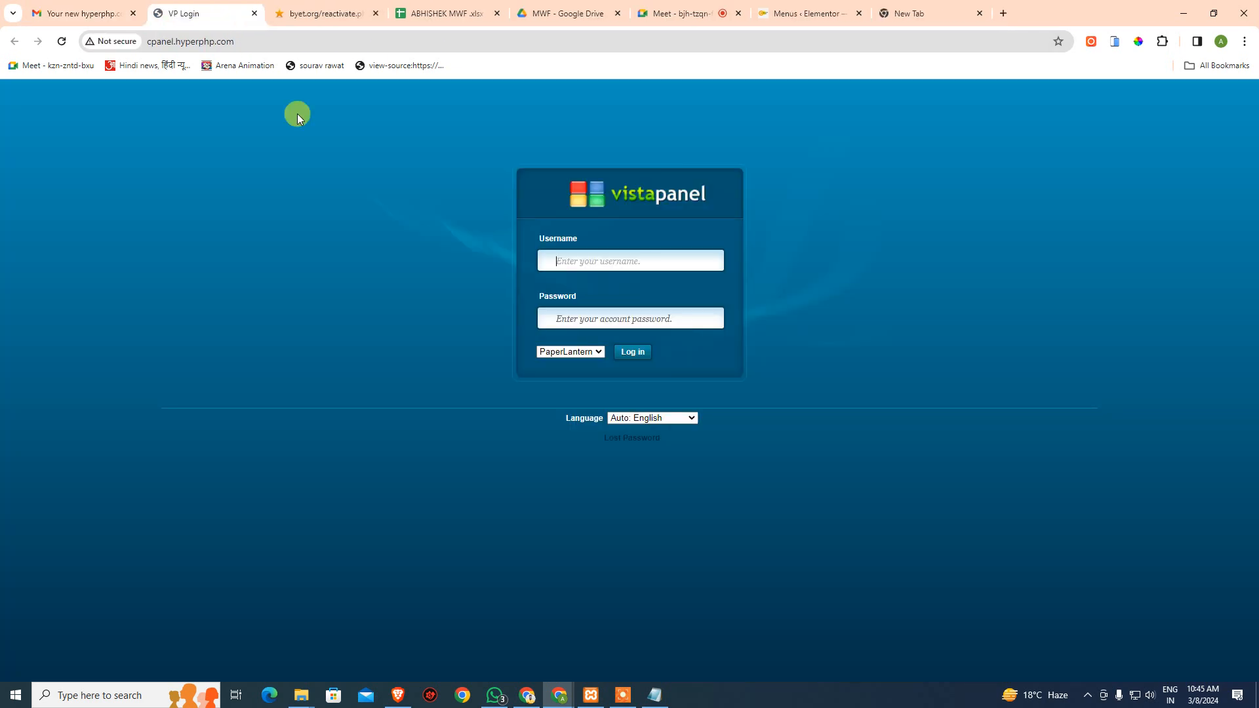
left_click(599, 261)
key("ctrl+v")
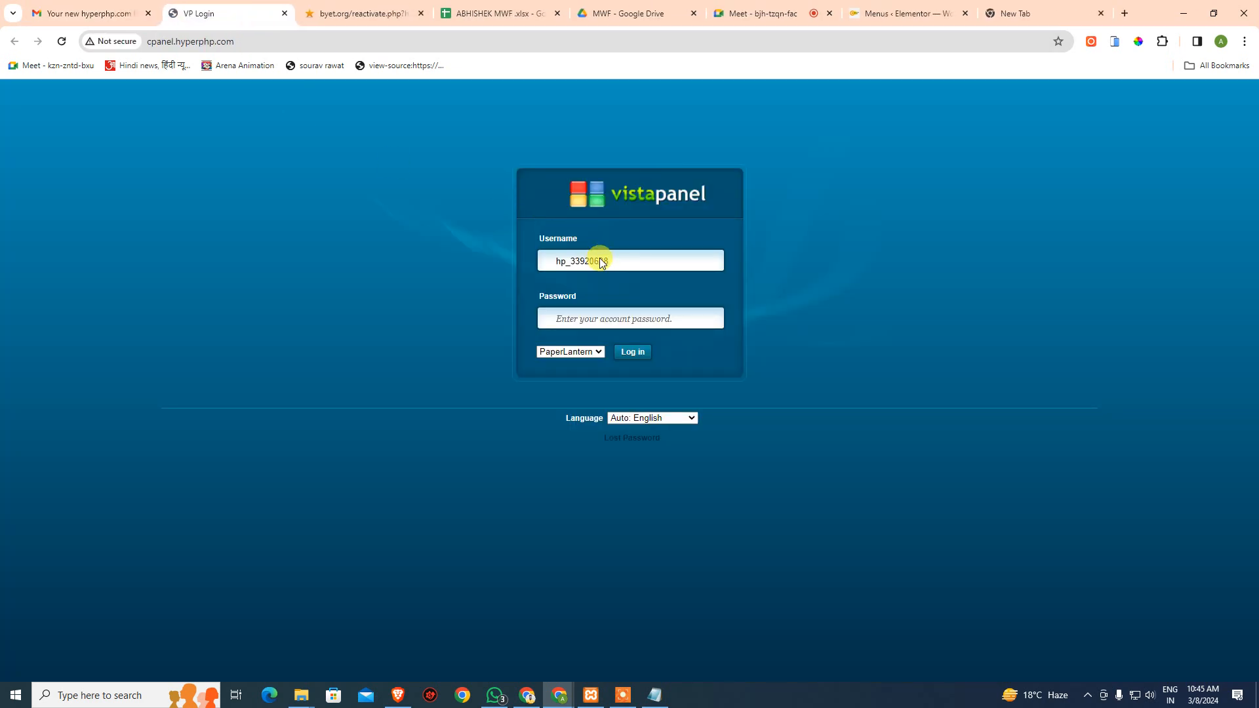
key("ctrl+a")
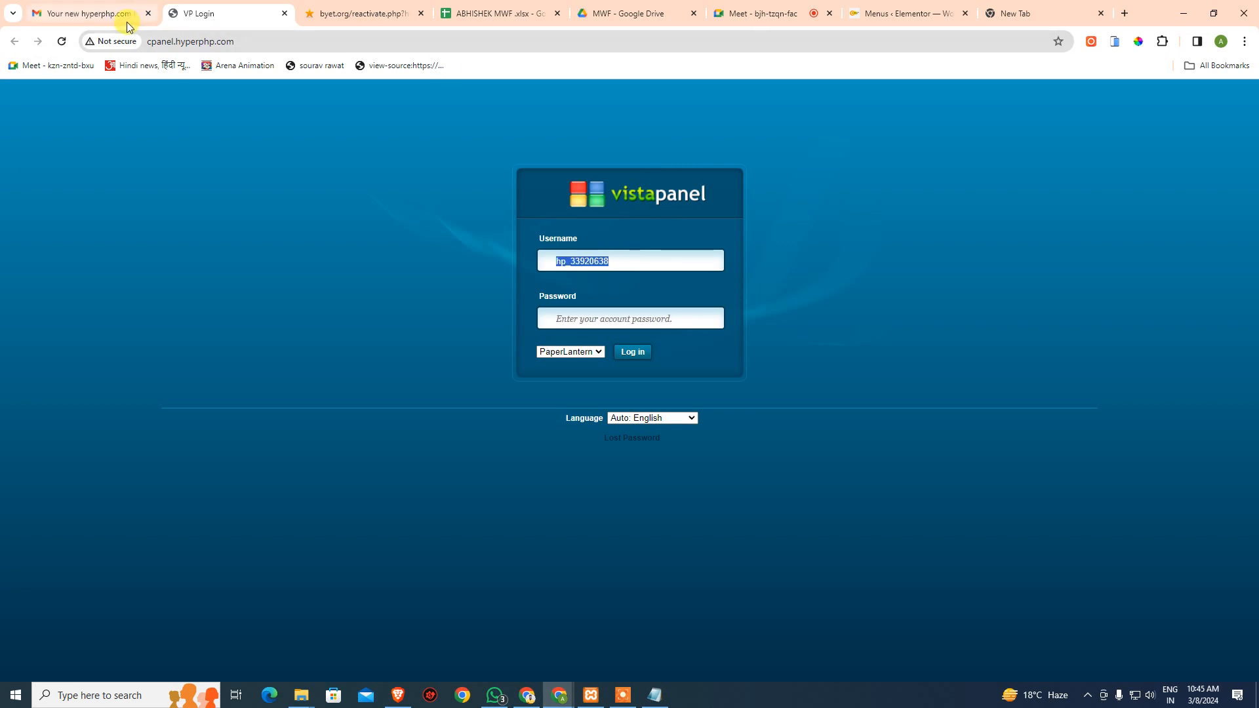
- Enter the cPanel account password and log into VistaPanel
left_click(95, 8)
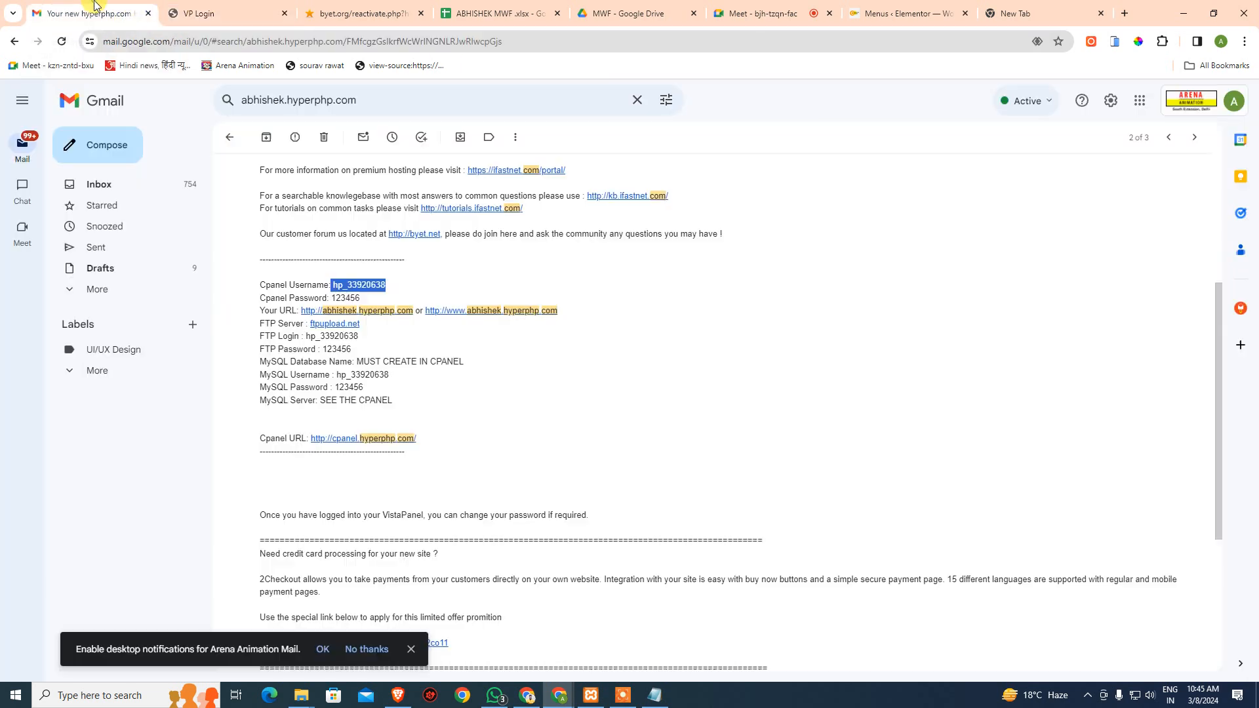
left_click(205, 10)
type("••")
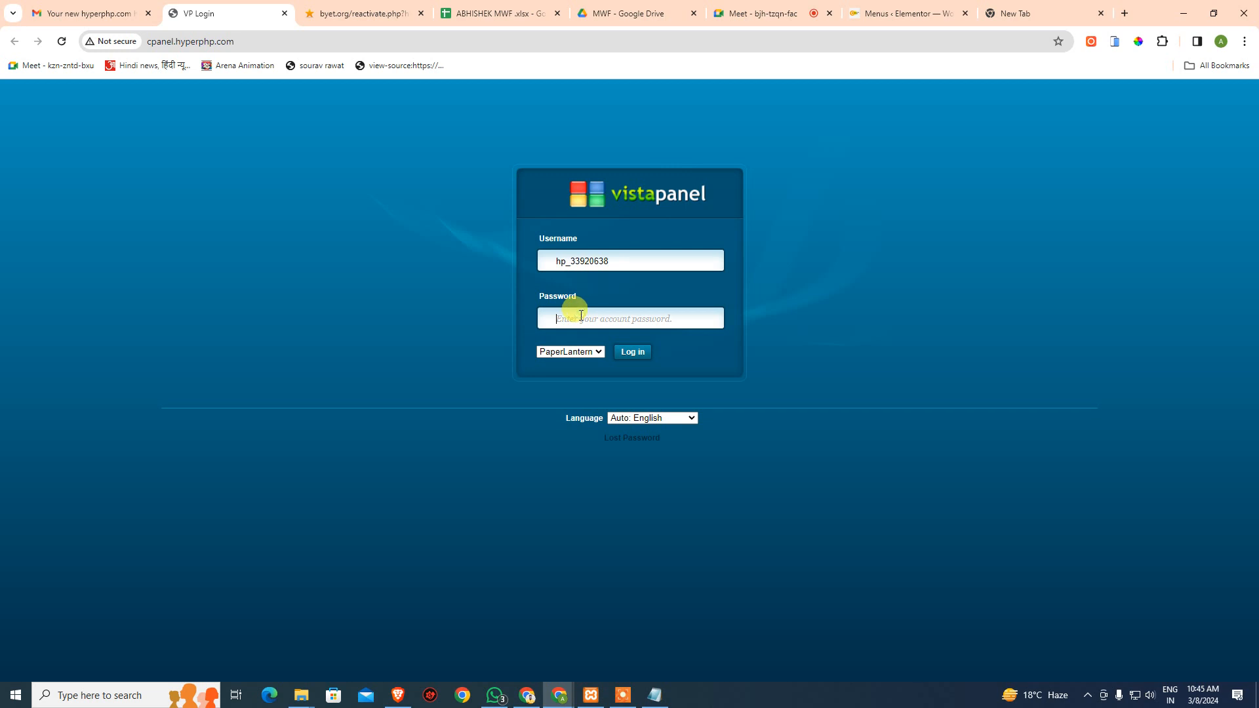
type("••")
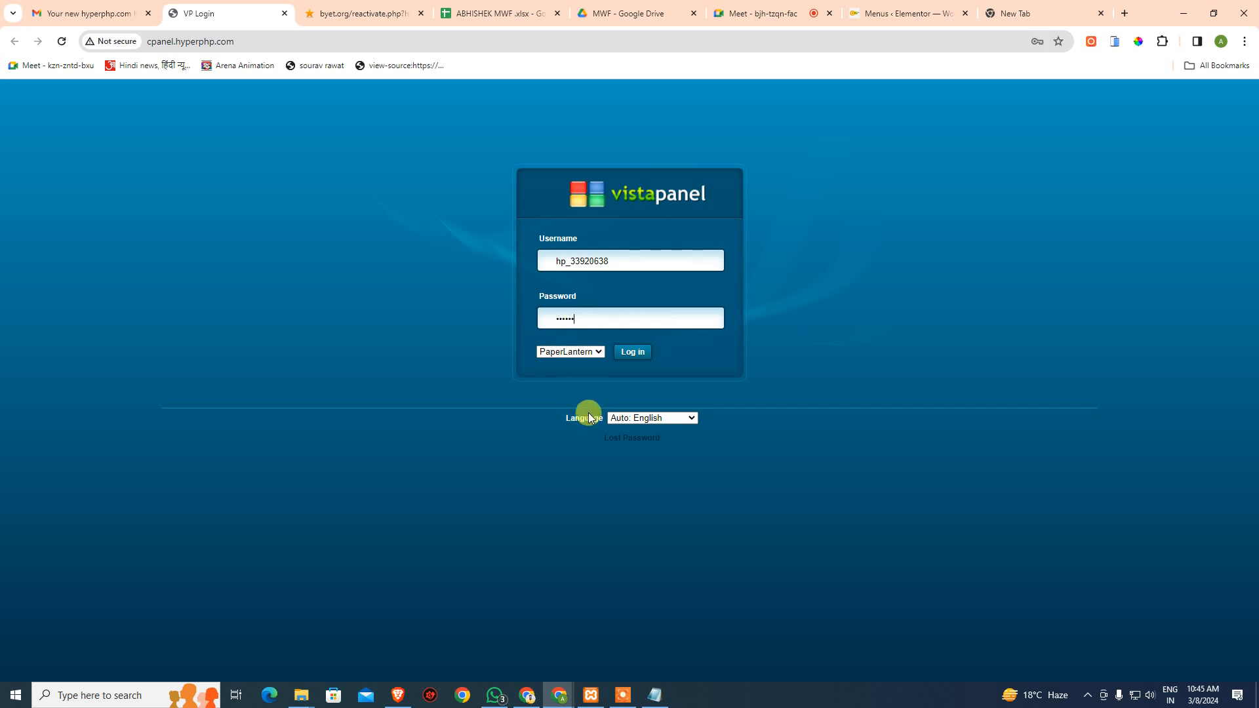
left_click(633, 352)
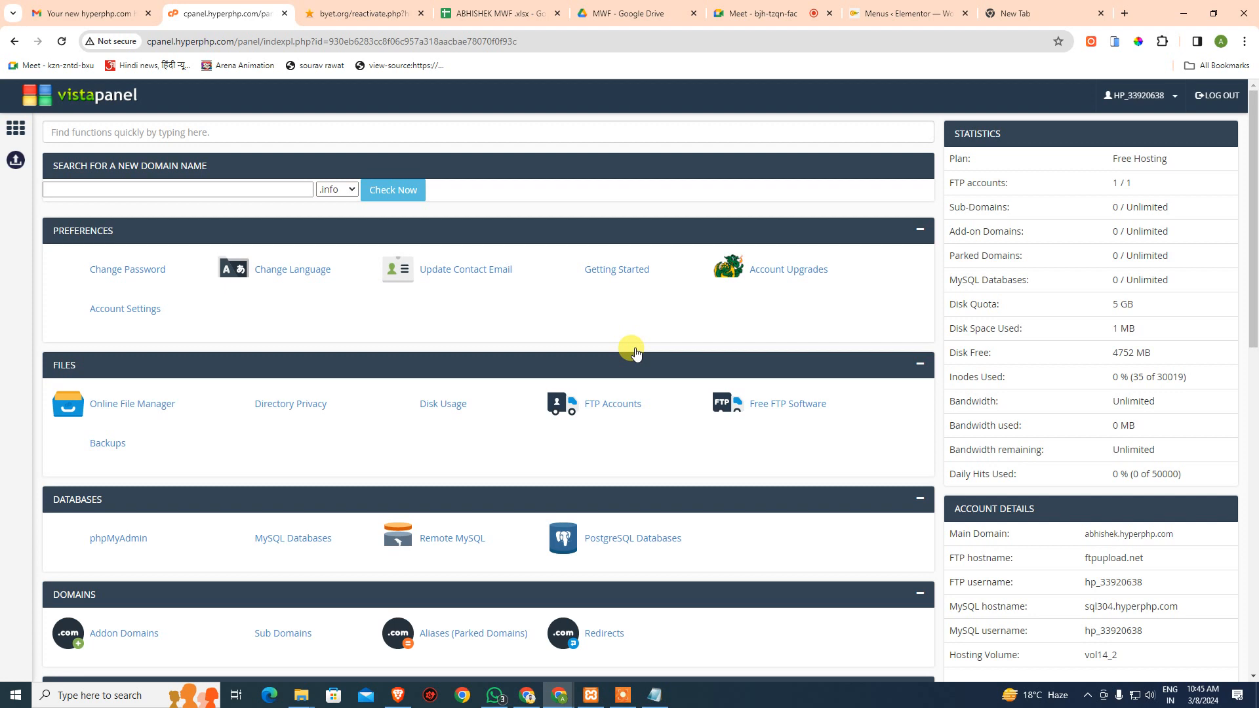
- Delete fonts, images, index.html, sitemap.xml and style.min.css from htdocs, then return to the control panel
left_click(140, 405)
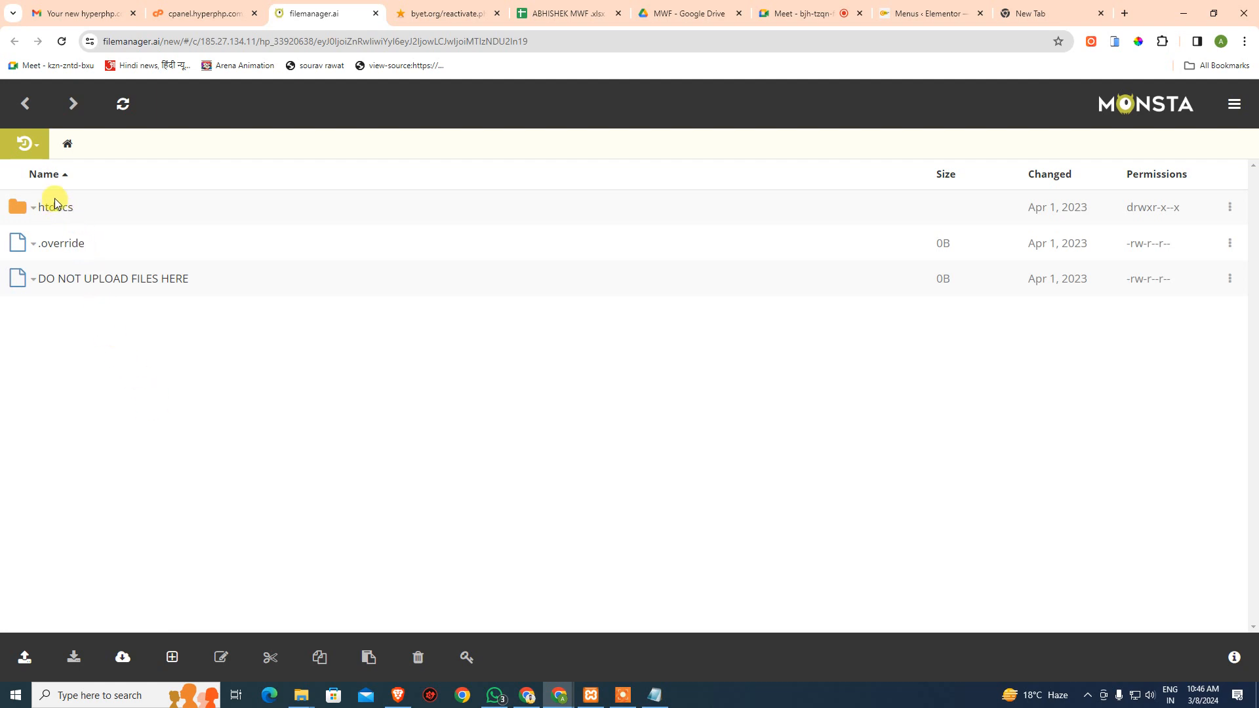
left_click(56, 210)
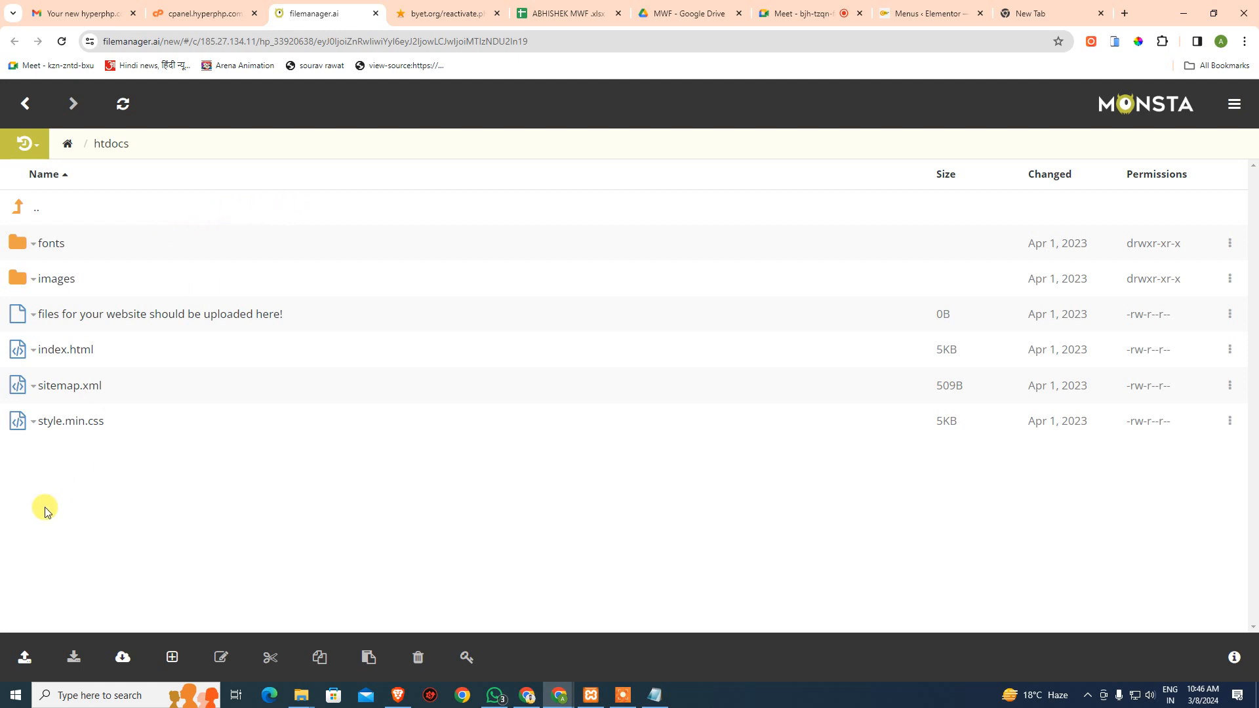
left_click(135, 354)
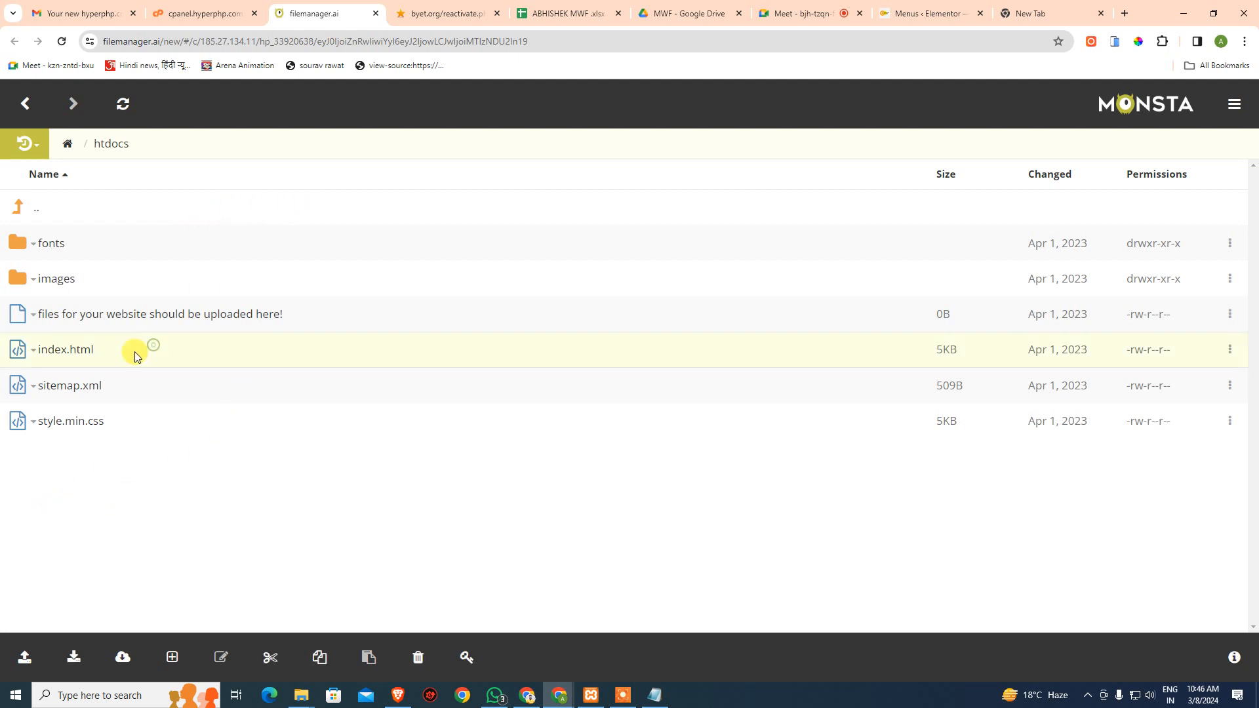
left_click(160, 423, "shift")
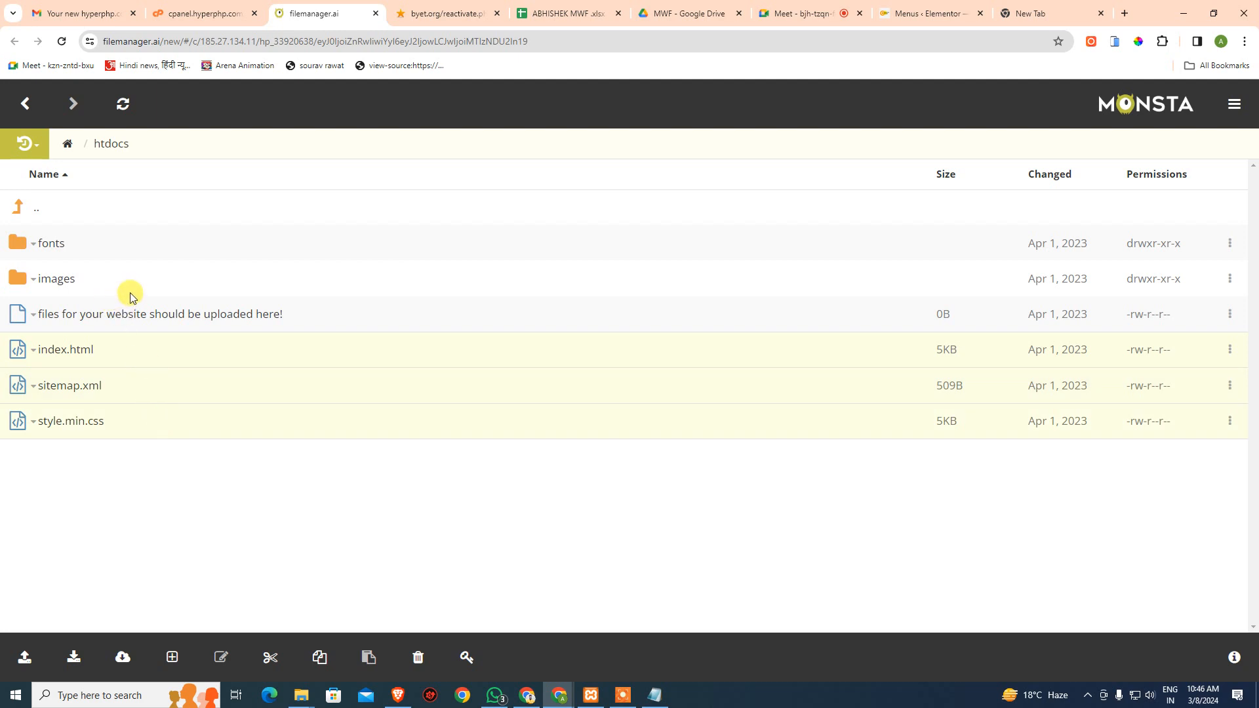
left_click(104, 275, "ctrl")
left_click(118, 252, "ctrl")
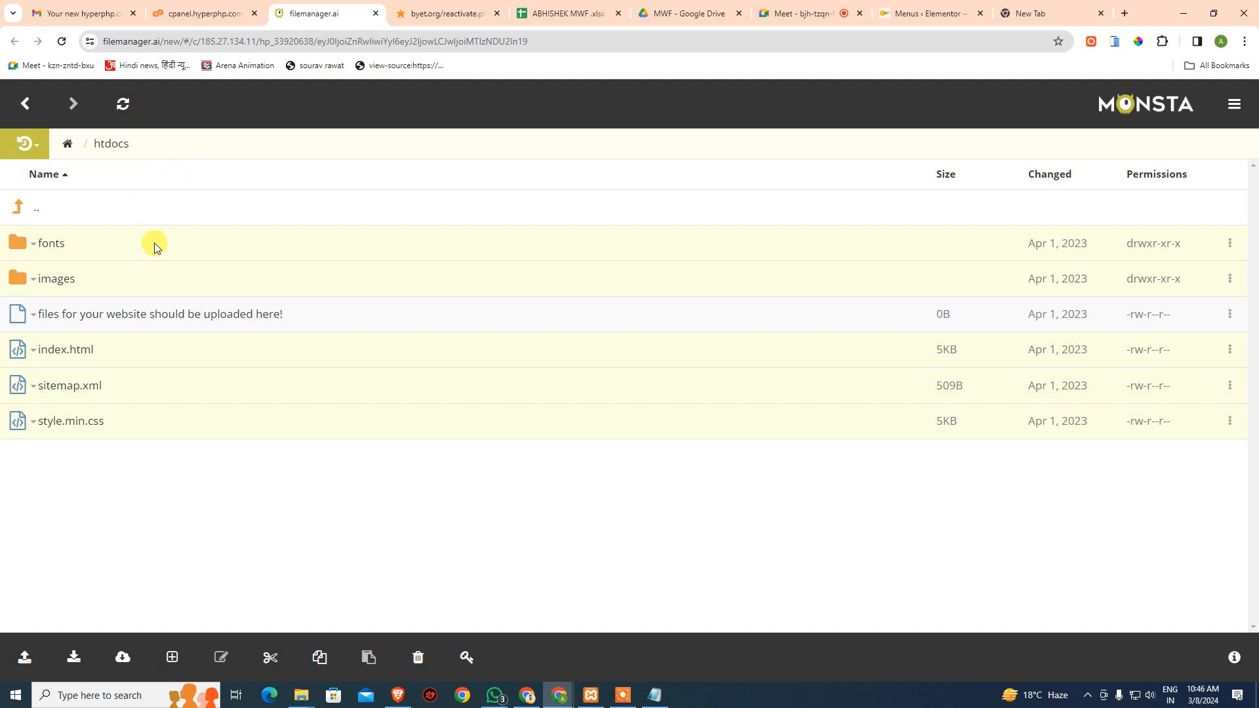
left_click(419, 660)
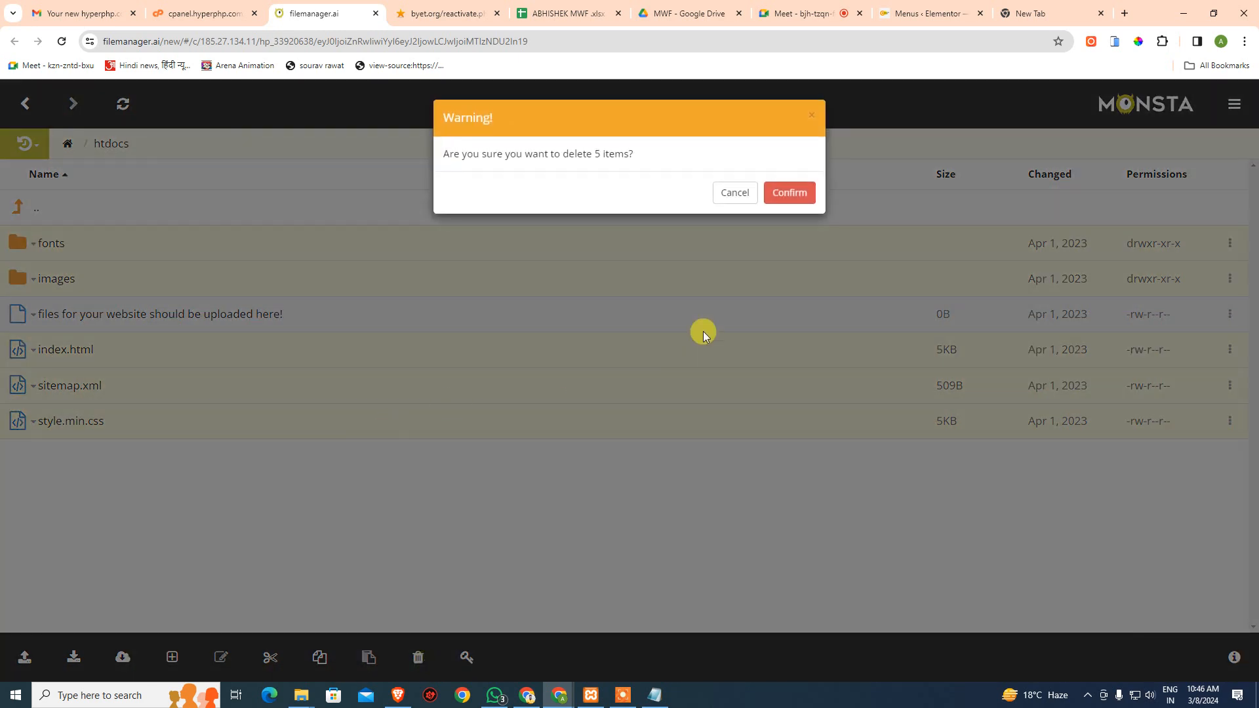
left_click(785, 190)
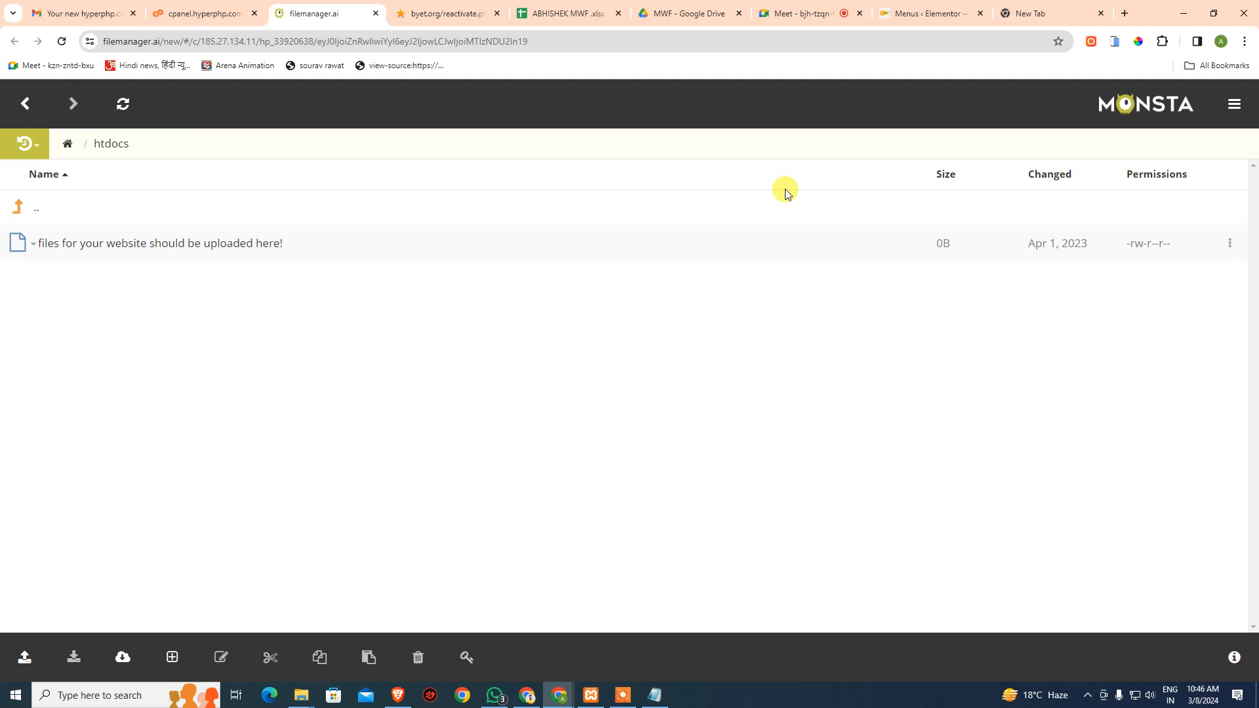
left_click(210, 10)
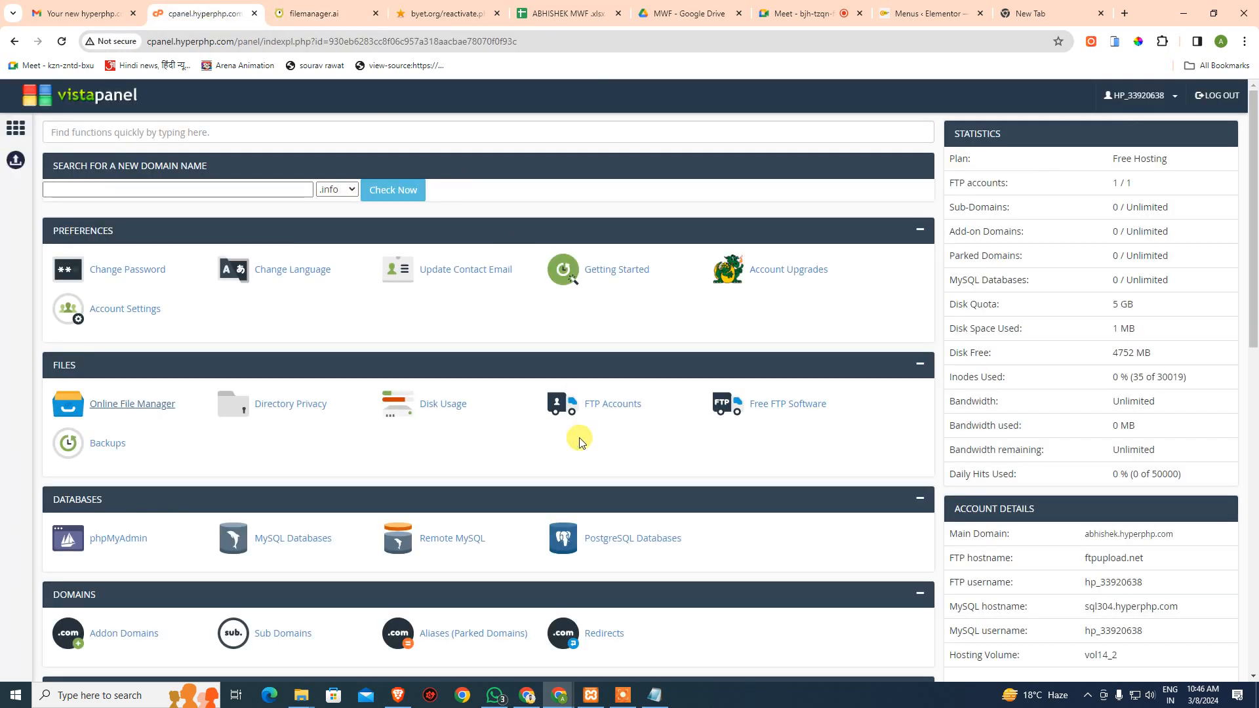
scroll(564, 429, "down", 10)
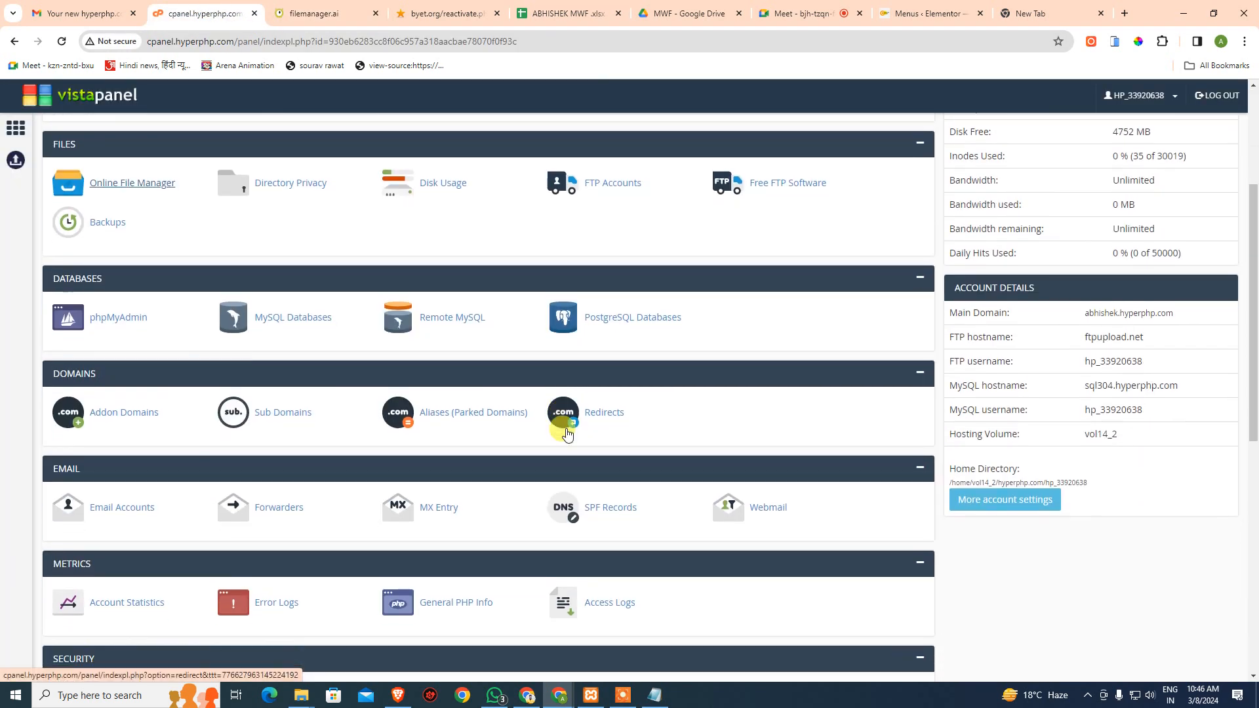
scroll(567, 473, "down", 1)
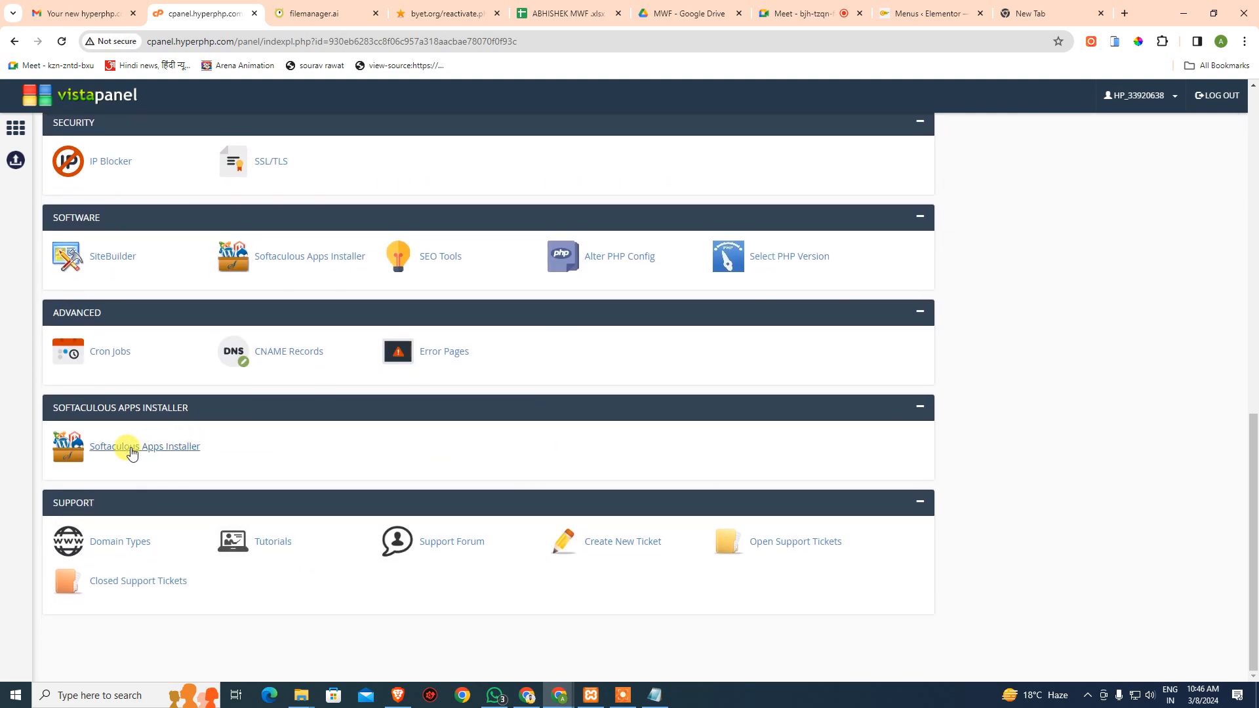
left_click(131, 449)
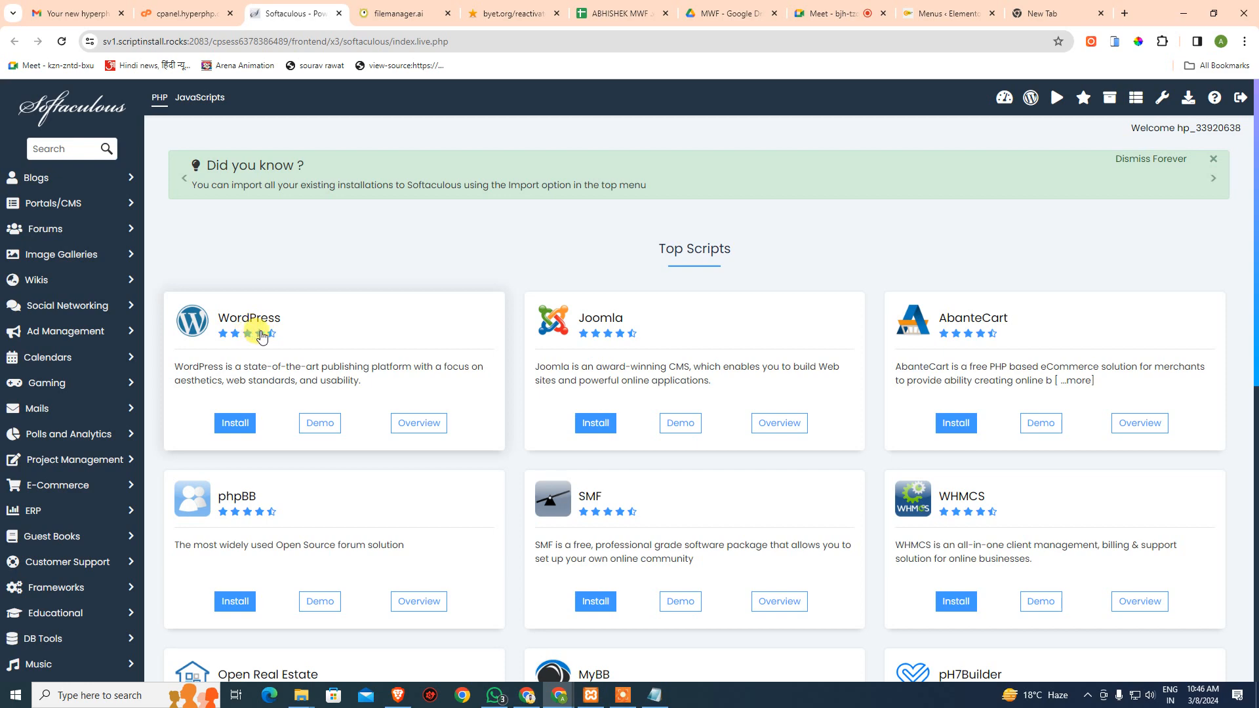
left_click(244, 427)
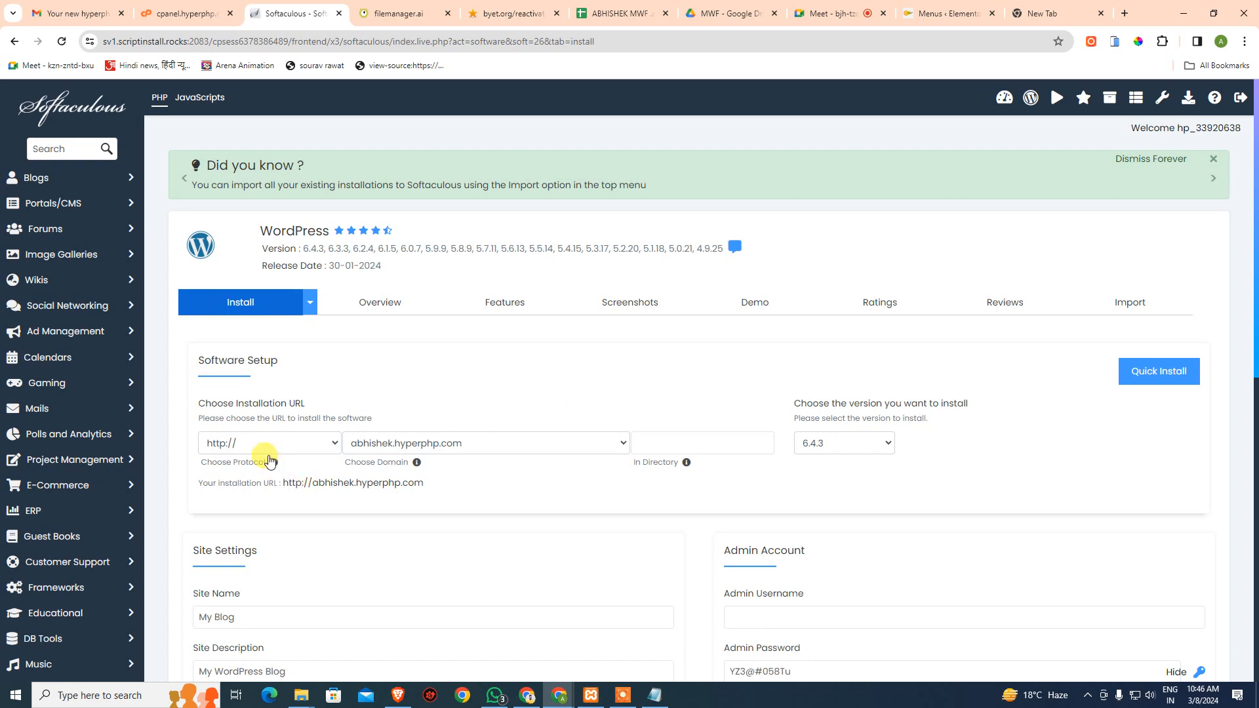
left_click(270, 445)
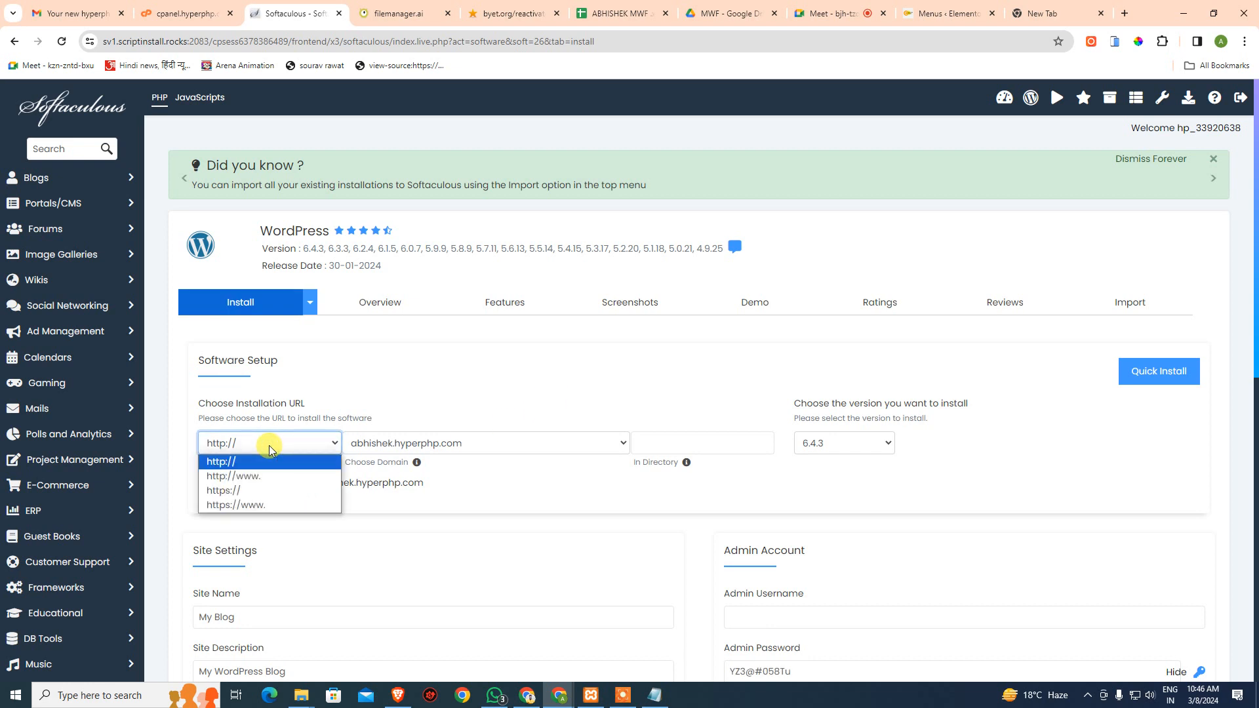
left_click(269, 446)
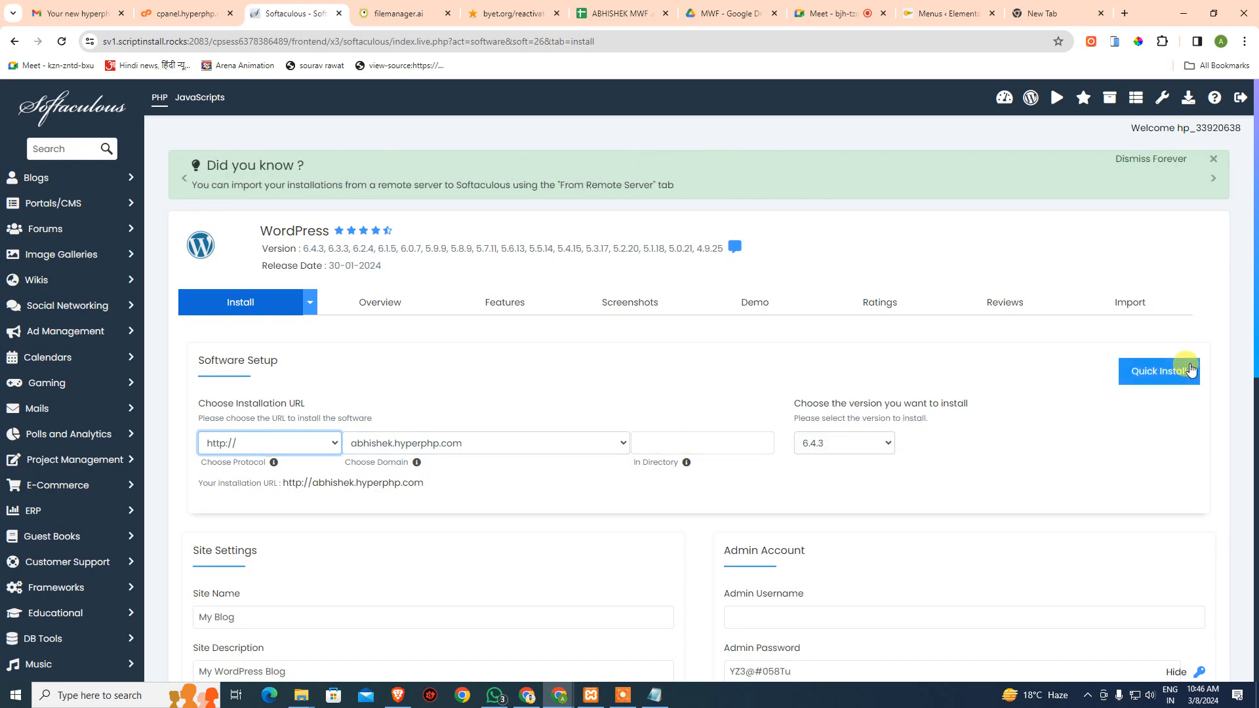
- Set the admin username to admin, copy the generated password, and switch to the Notepad credentials file
scroll(875, 580, "down", 2)
scroll(875, 580, "down", 2)
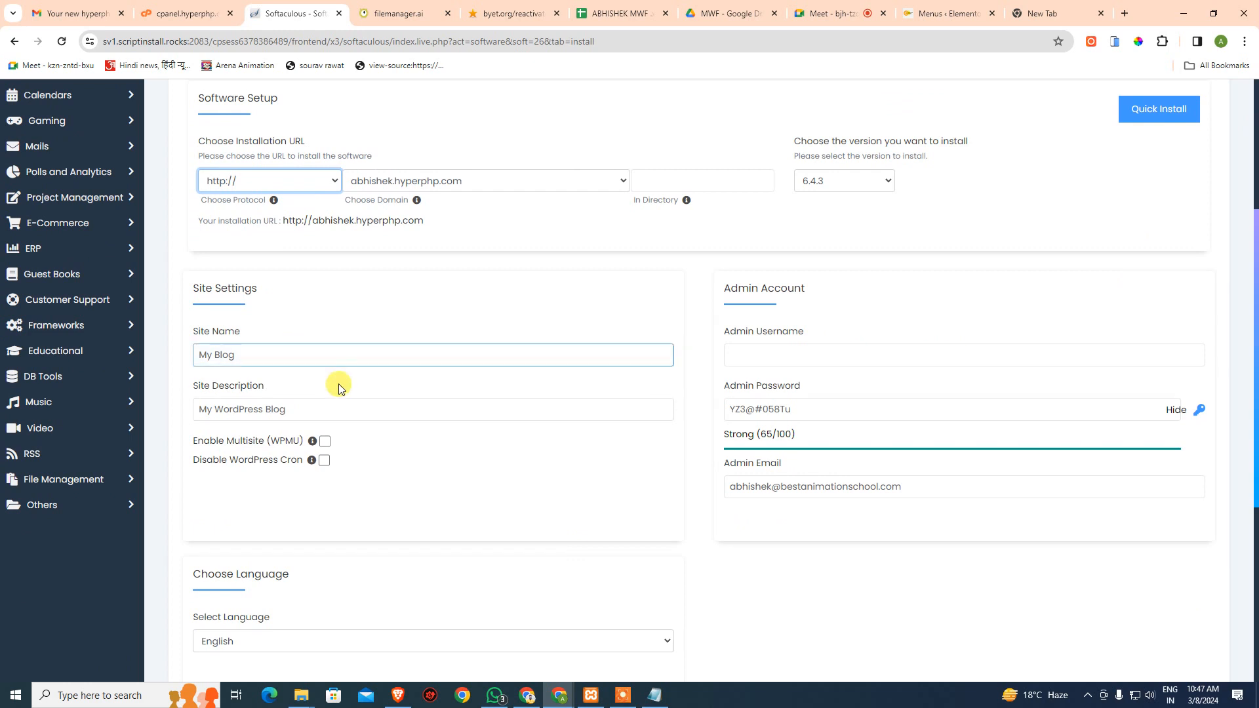
left_click(909, 354)
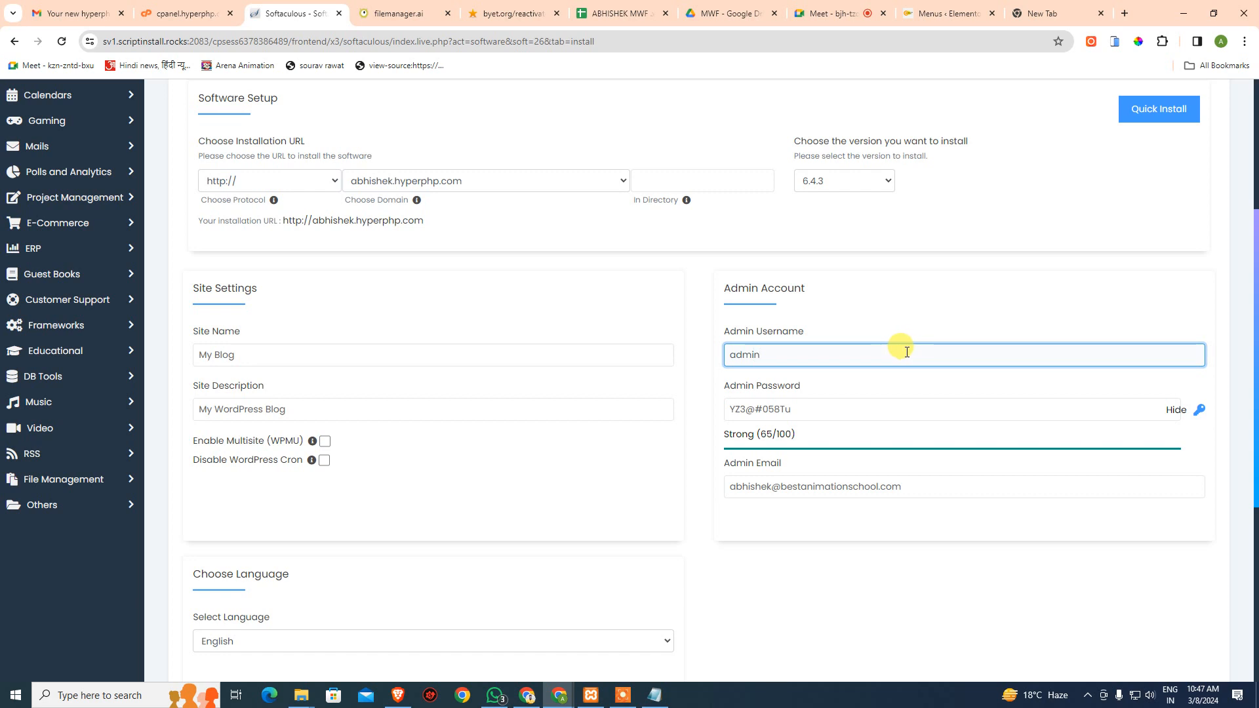
left_click_drag(828, 410, 587, 402)
key("ctrl+c")
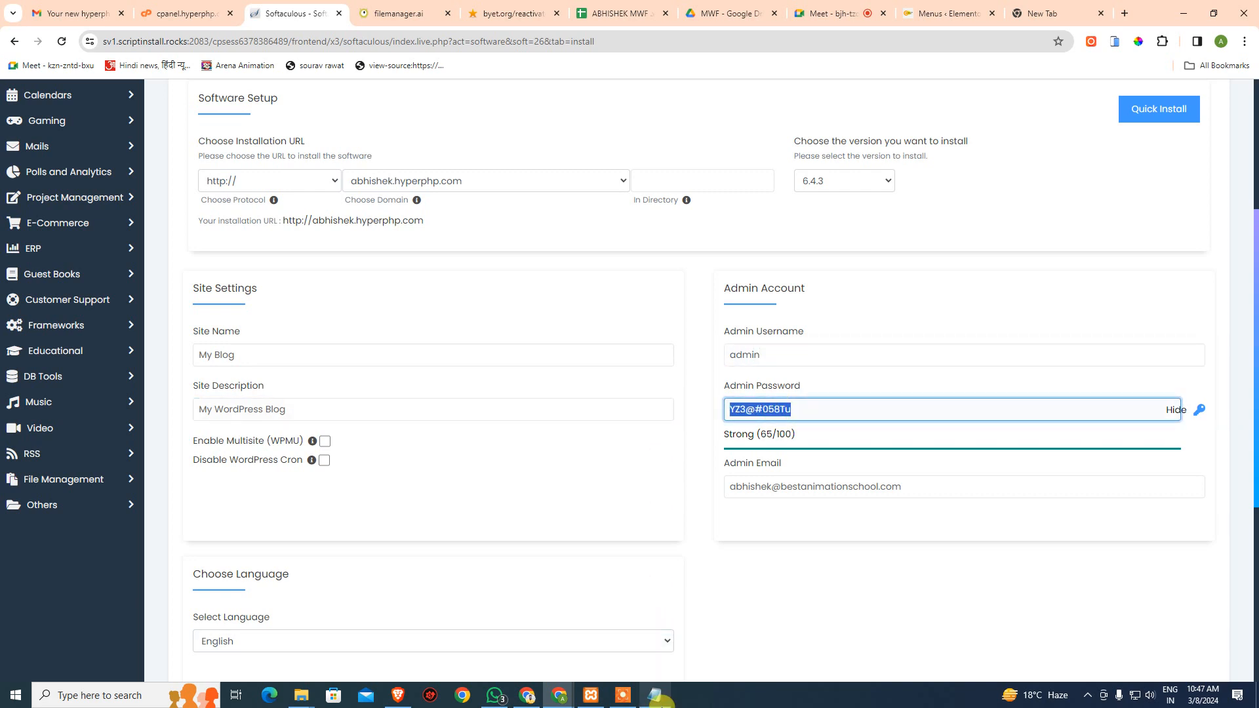
left_click(655, 697)
left_click(547, 532)
- Paste the new admin password into the notes with copied username and password labels
key("Return")
key("Return")
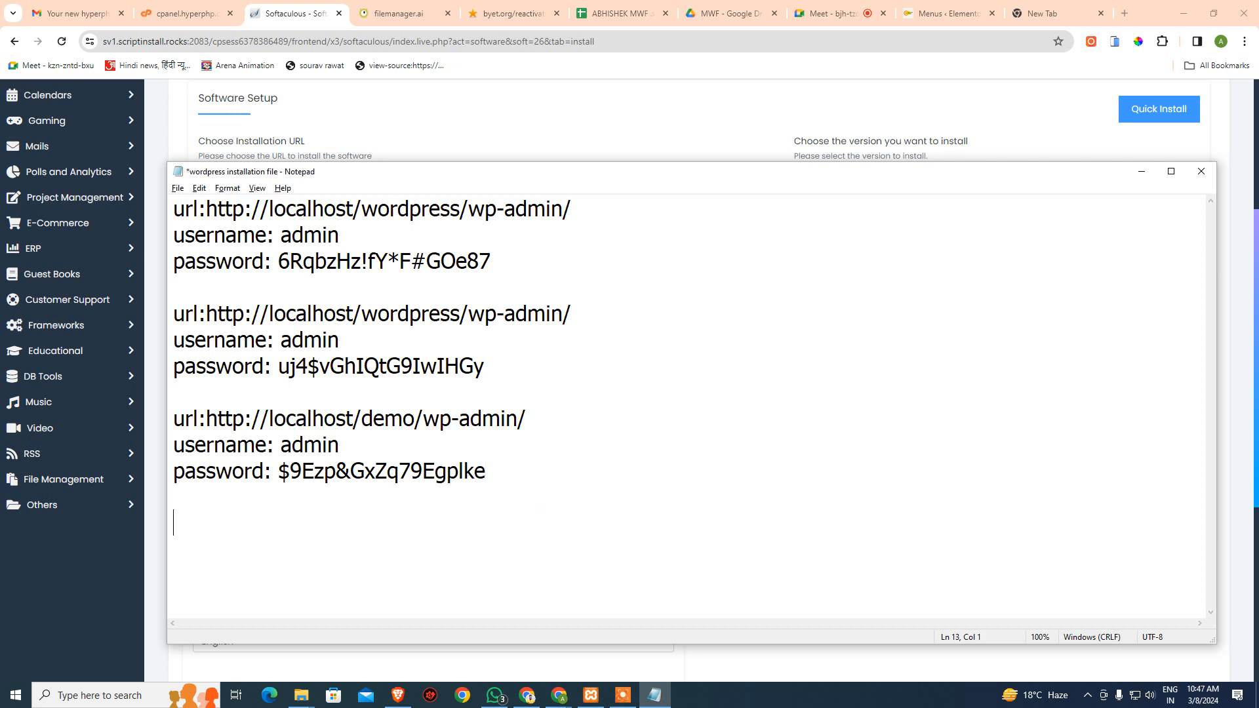
key("ctrl+v")
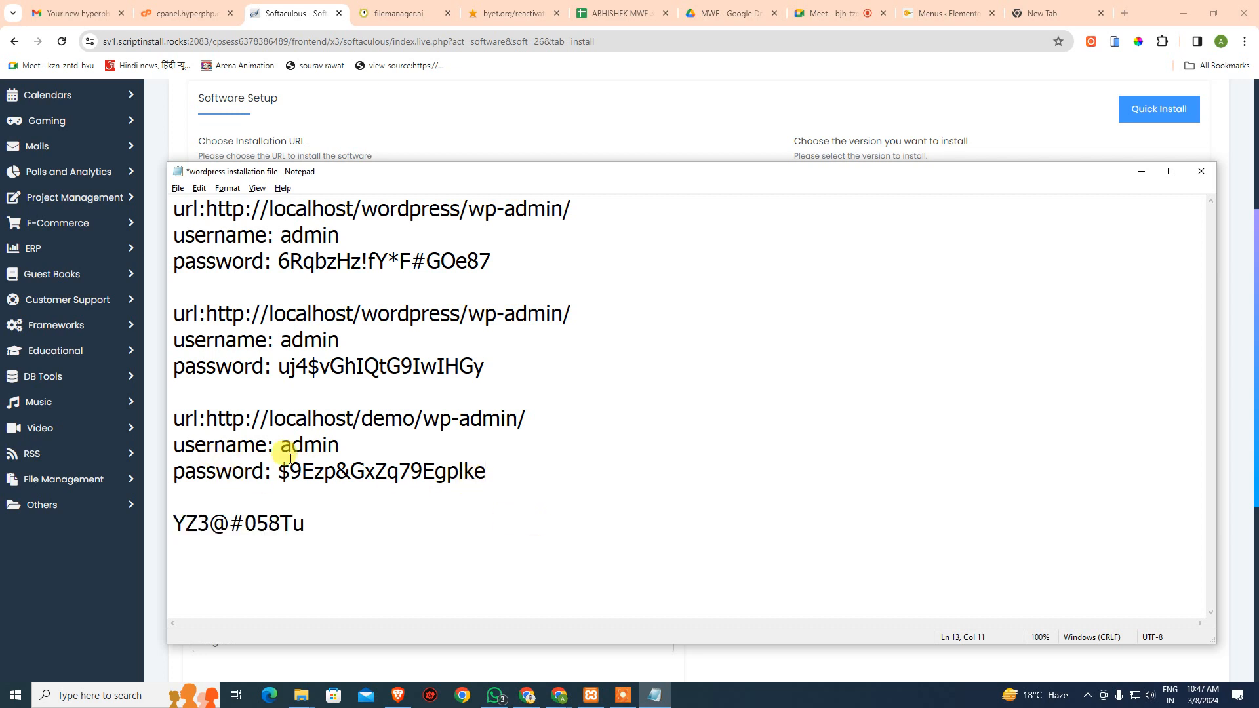
left_click_drag(270, 475, 160, 445)
key("ctrl+c")
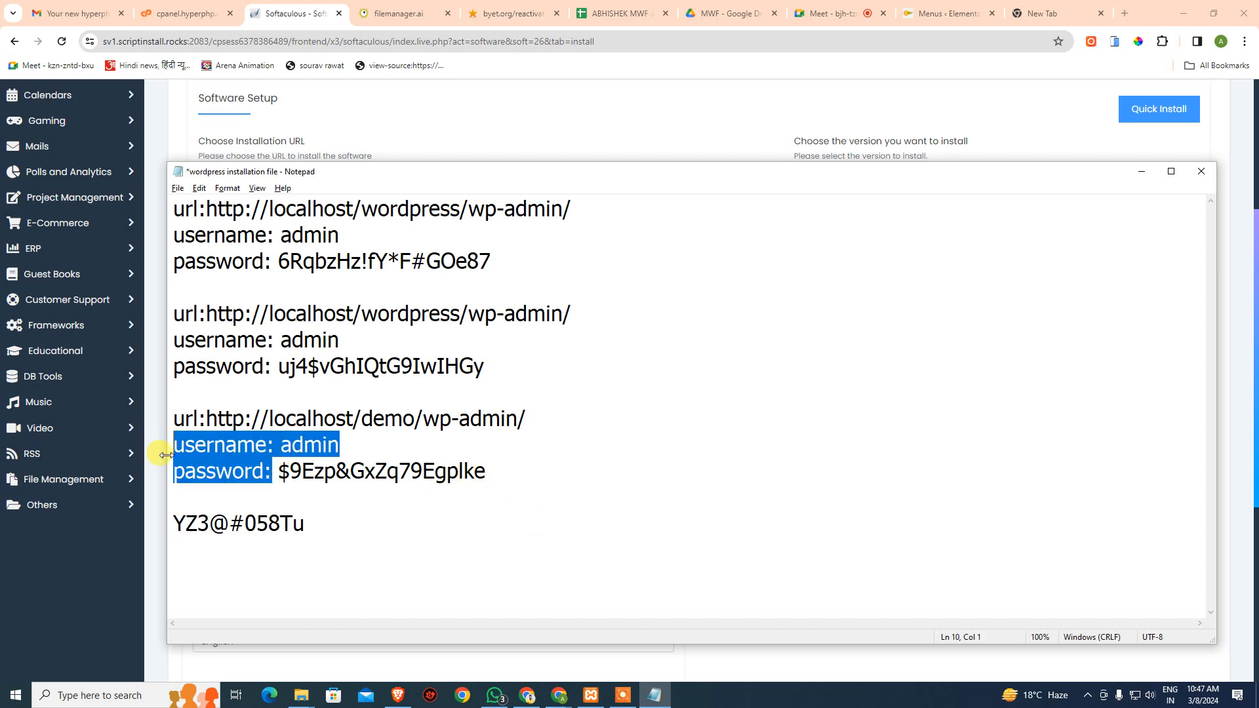
left_click(175, 523)
key("ctrl+v")
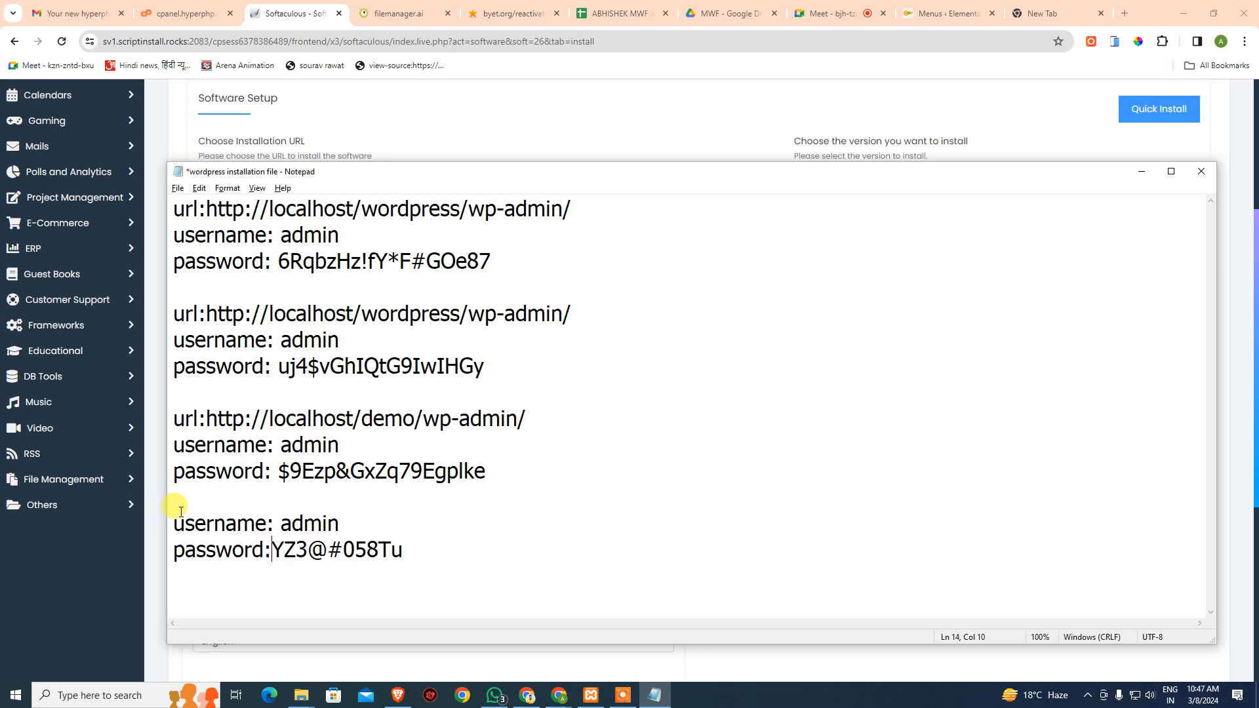
left_click(409, 523)
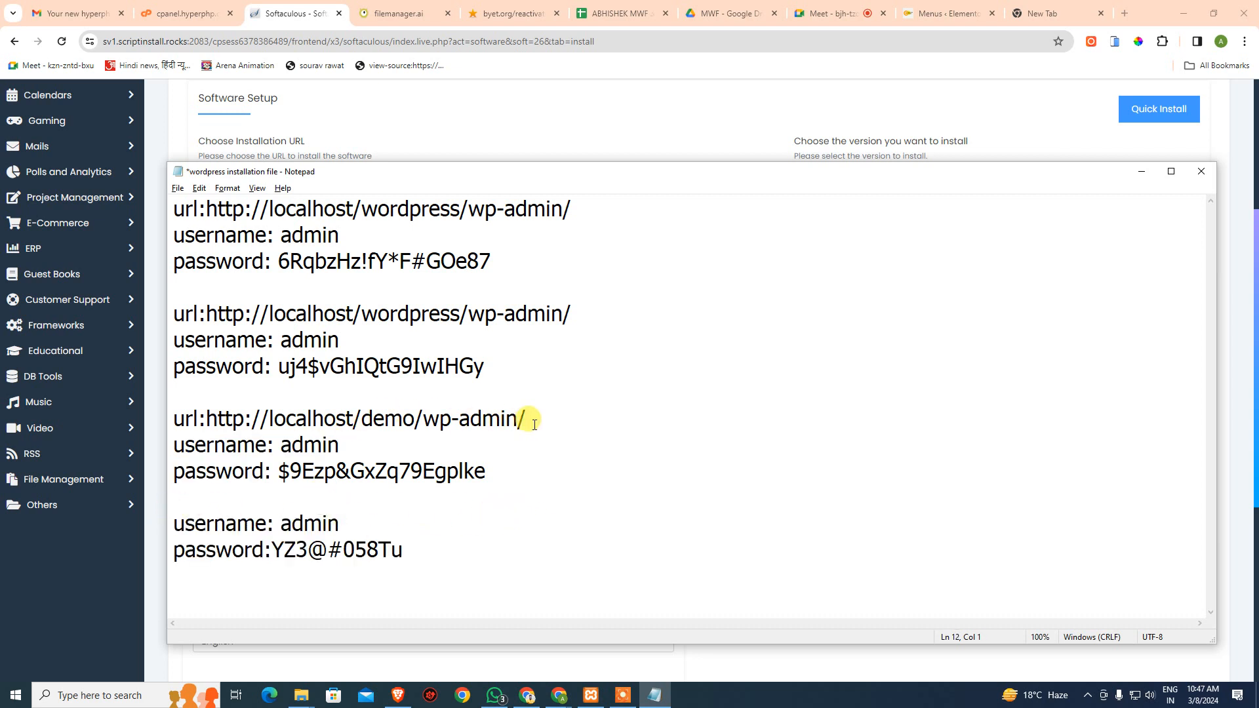
left_click_drag(530, 418, 88, 409)
key("ctrl+c")
left_click(205, 497)
key("ctrl+v")
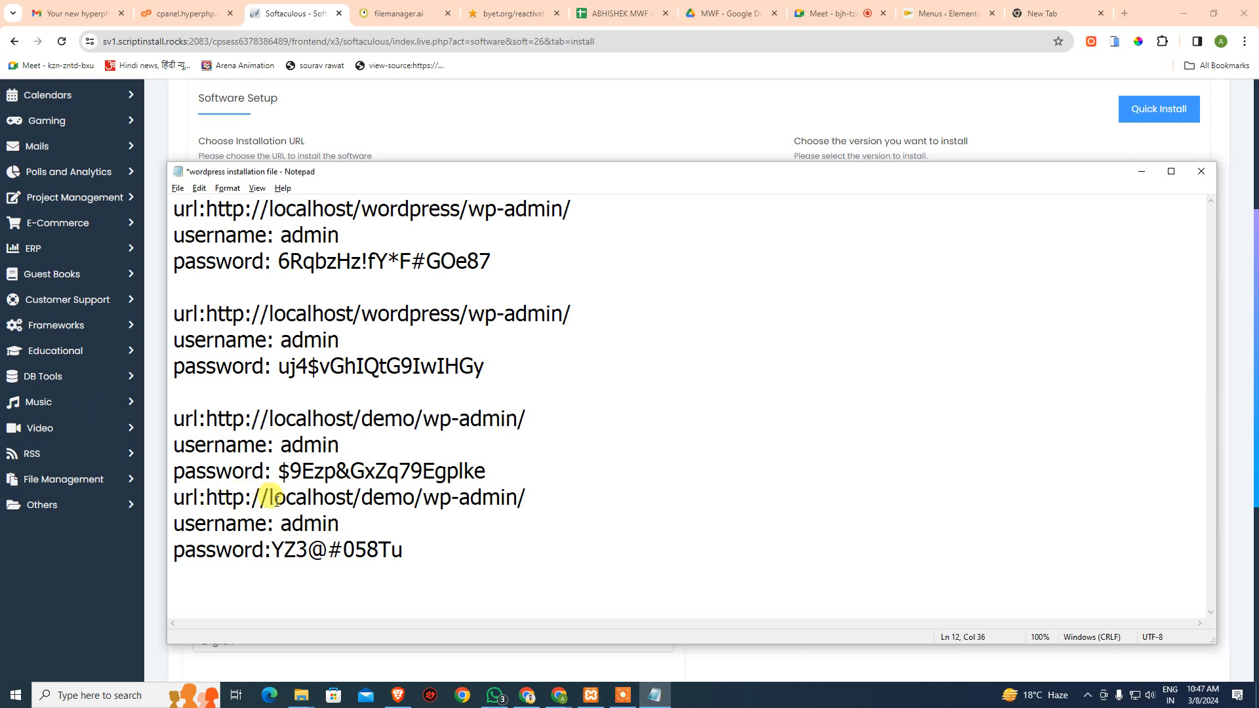
left_click_drag(268, 498, 520, 500)
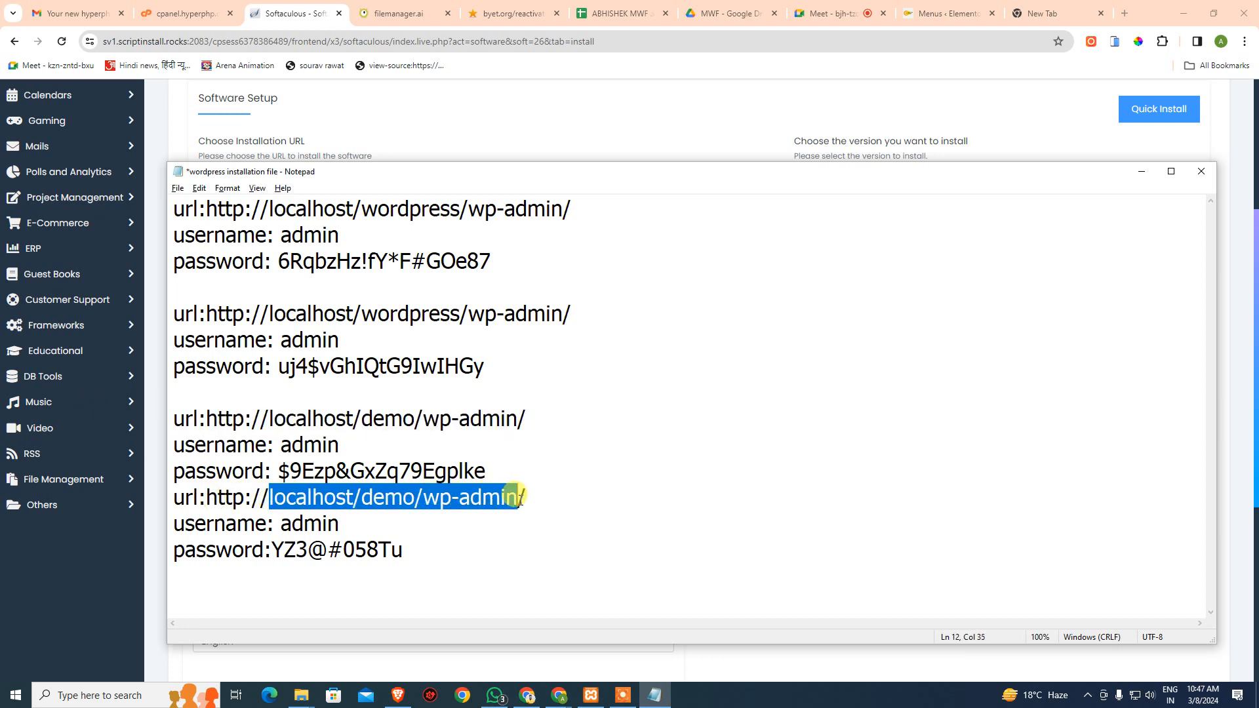
type("a")
type("ek.hyp")
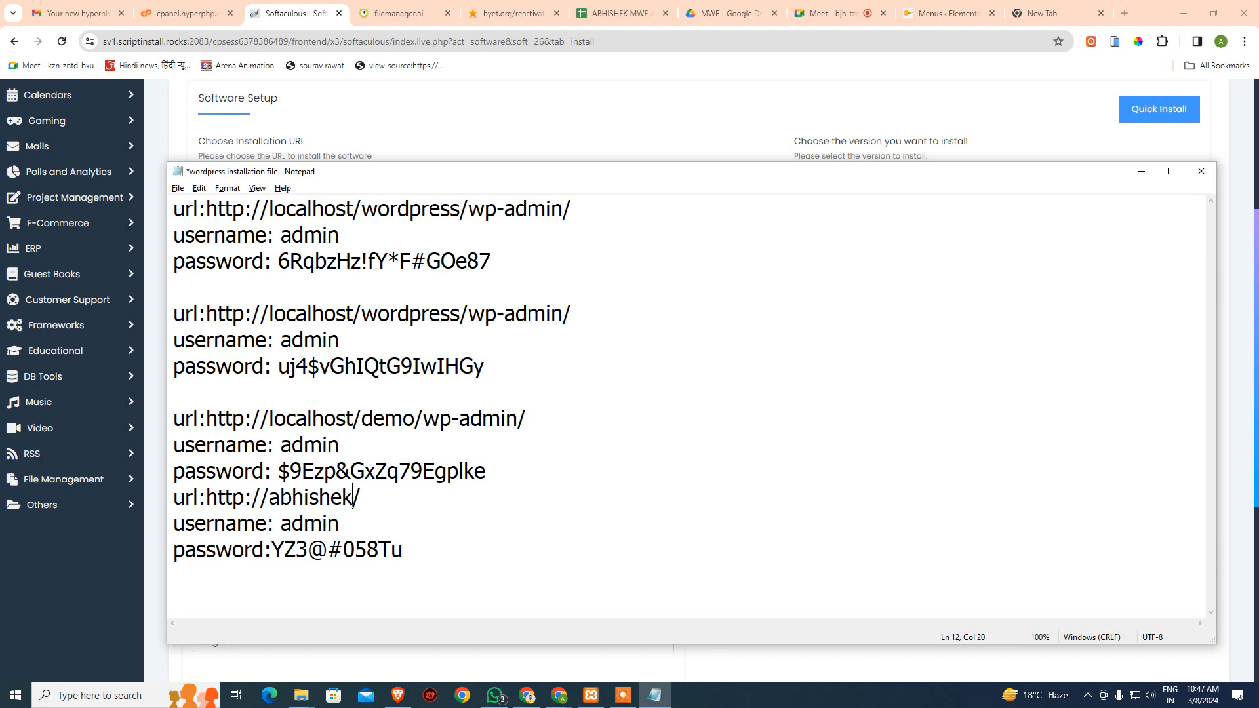
type("erp")
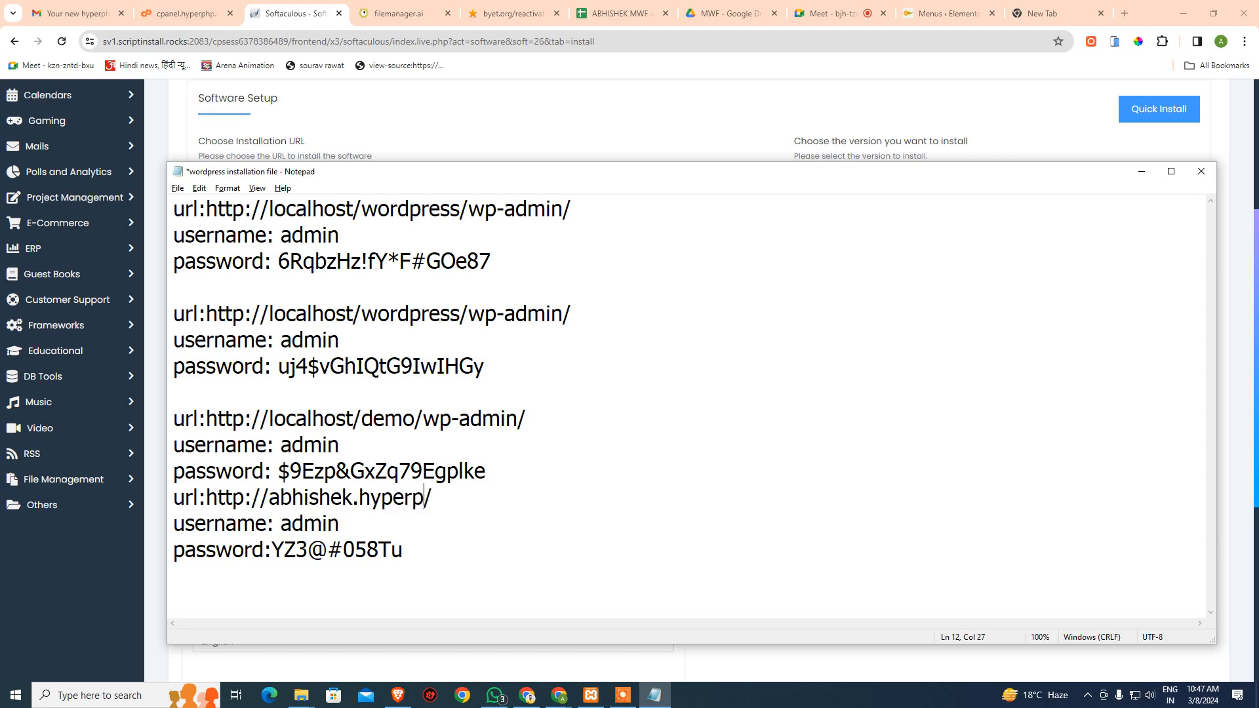
type("hp.com")
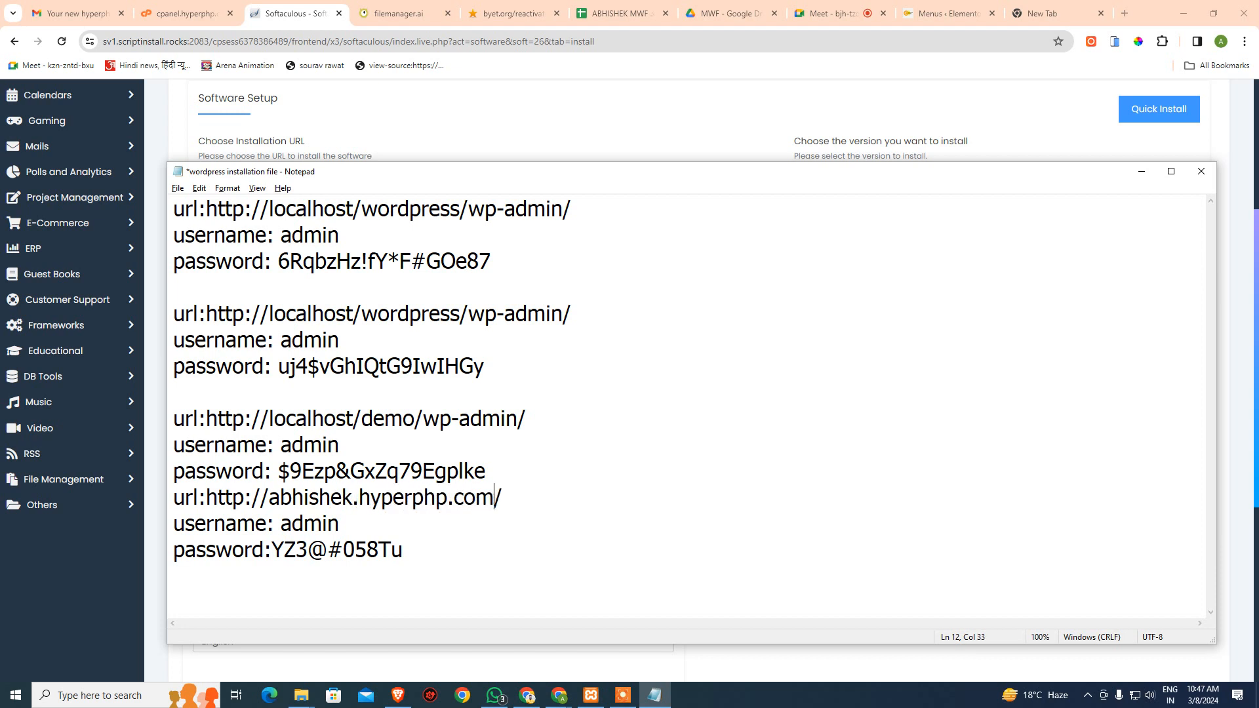
key("Return")
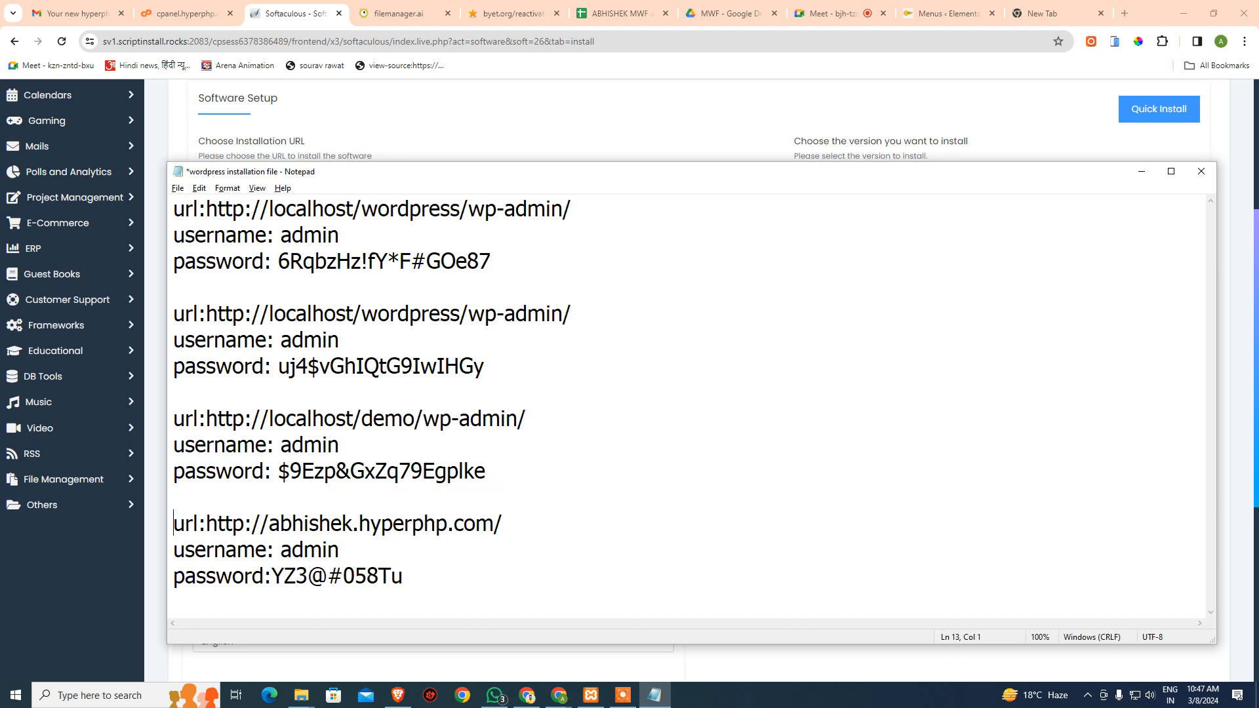
key("End")
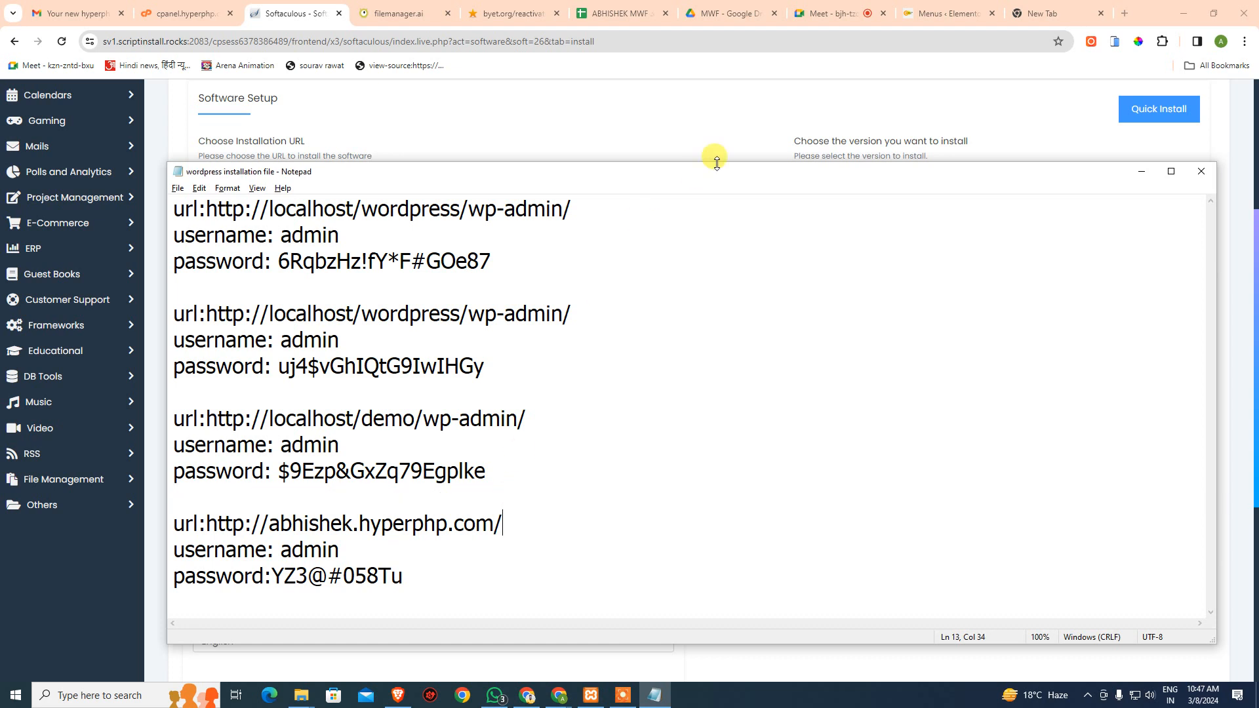
left_click(759, 113)
scroll(800, 452, "down", 2)
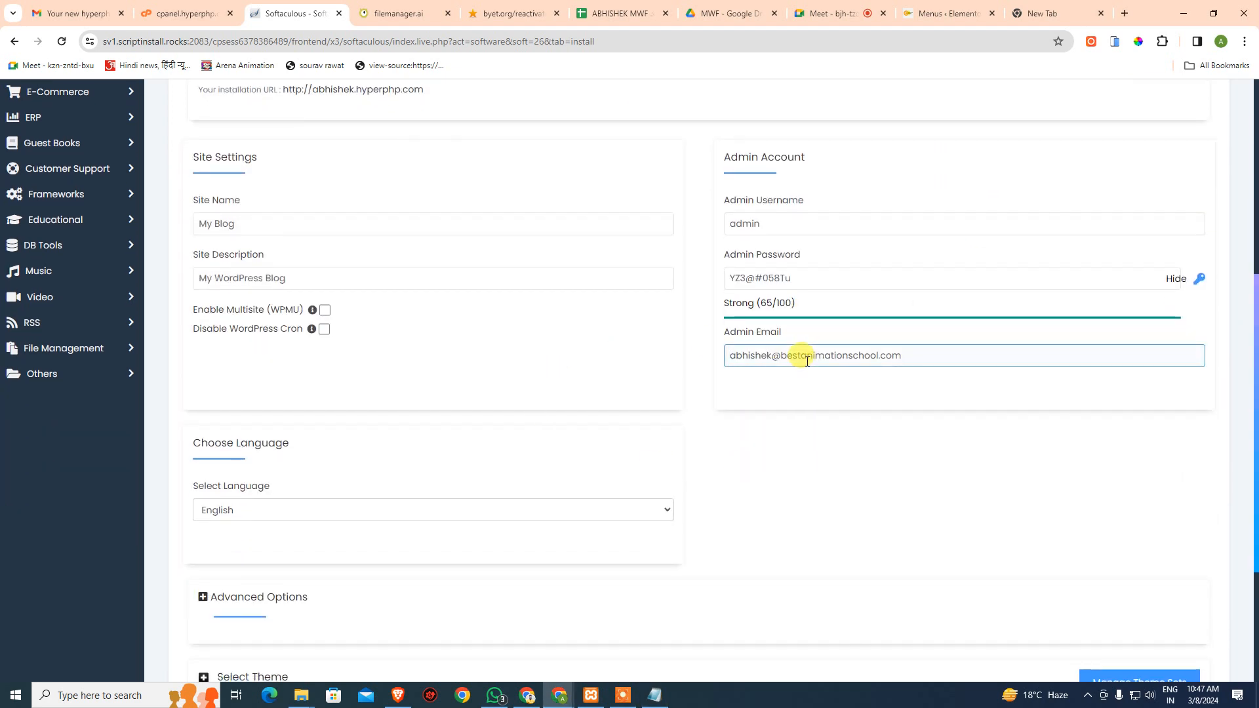
scroll(394, 512, "down", 3)
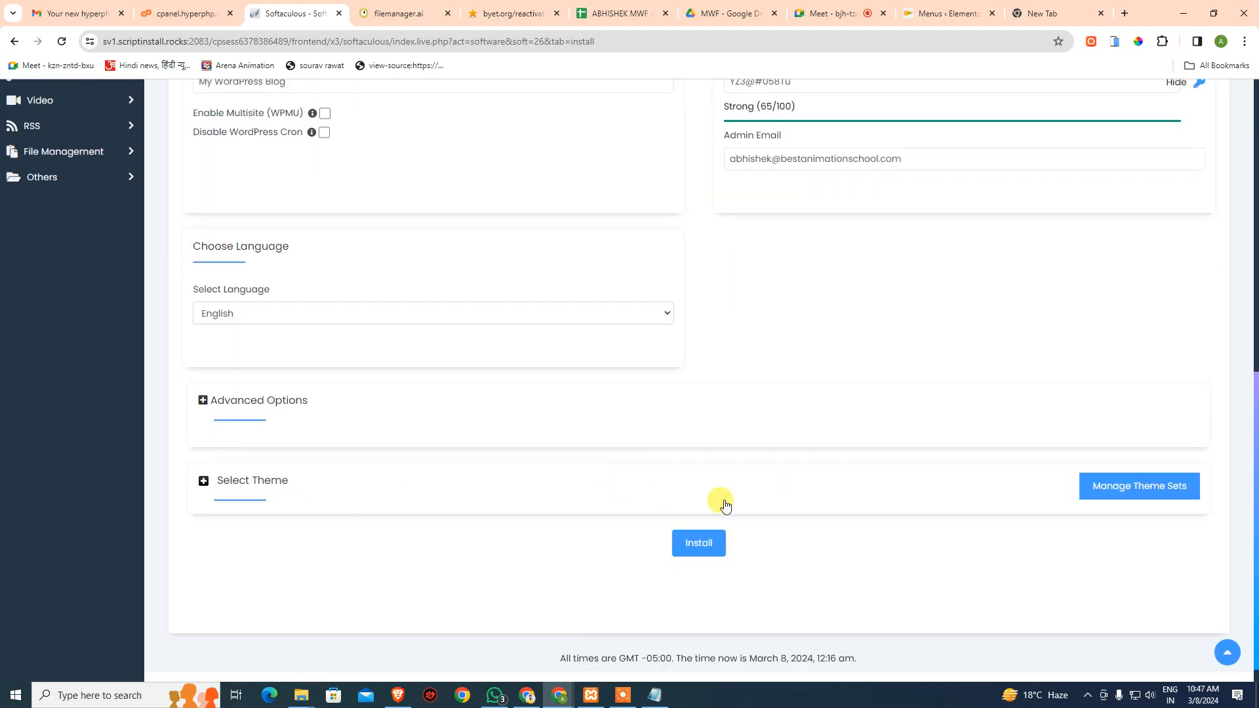
left_click(222, 489)
scroll(417, 509, "down", 5)
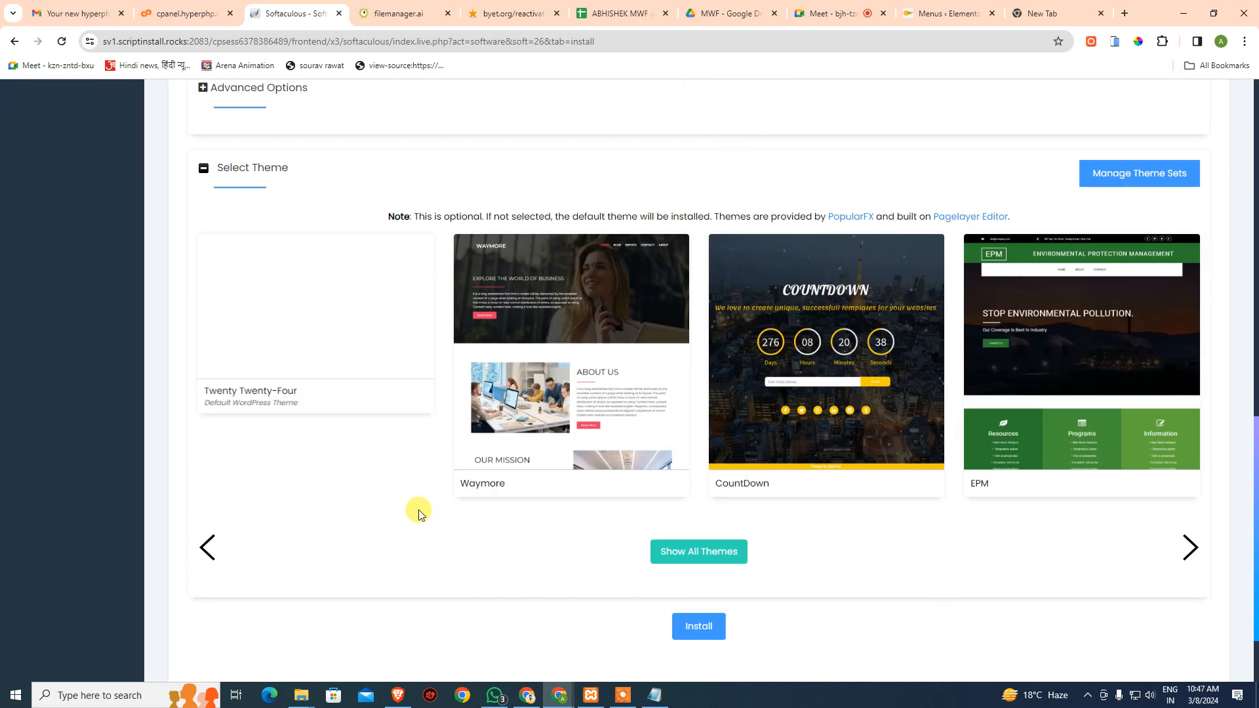
scroll(953, 410, "up", 2)
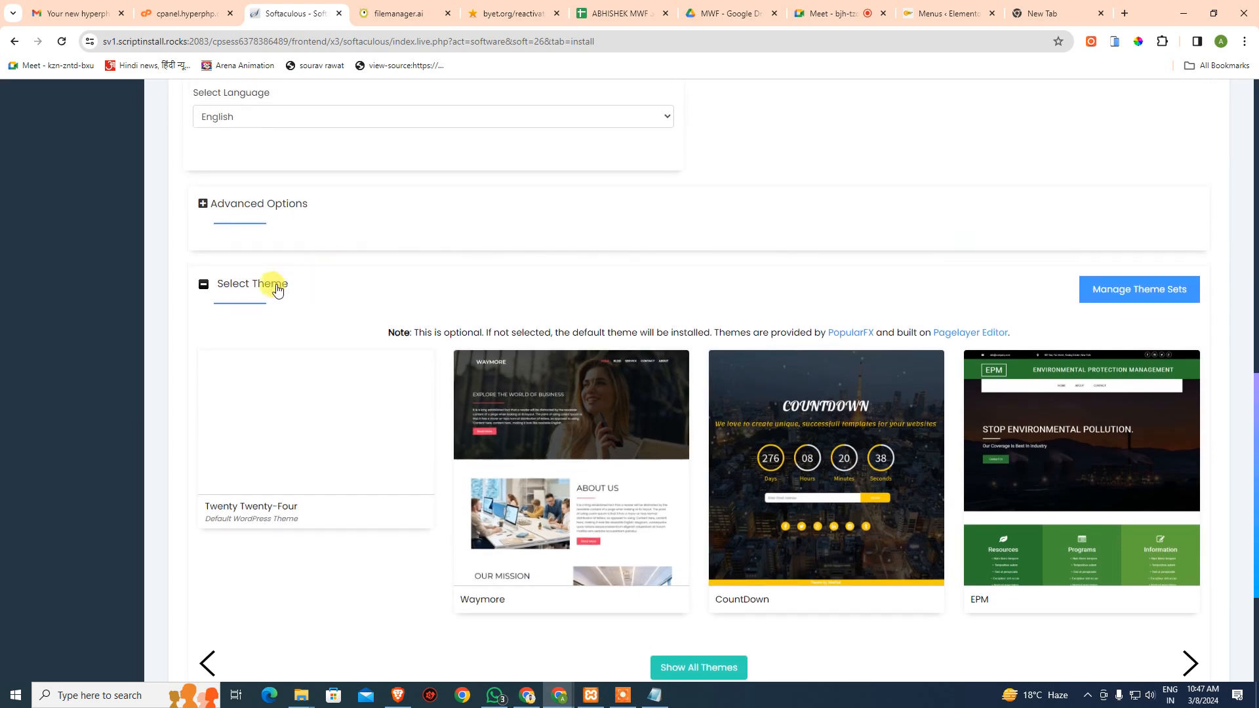
left_click(273, 284)
left_click(700, 519)
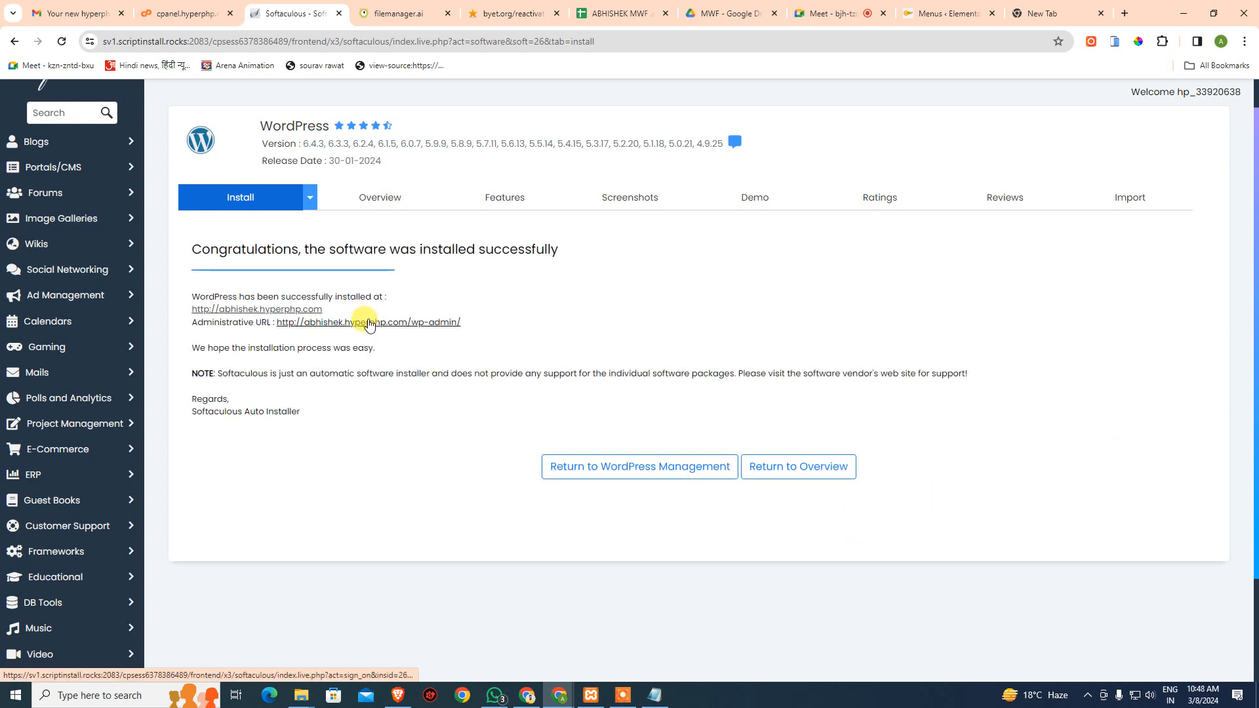
- Open abhishek.hyperphp.com in a new tab, reload it, and scroll through the fresh My Blog homepage
middle_click(308, 310)
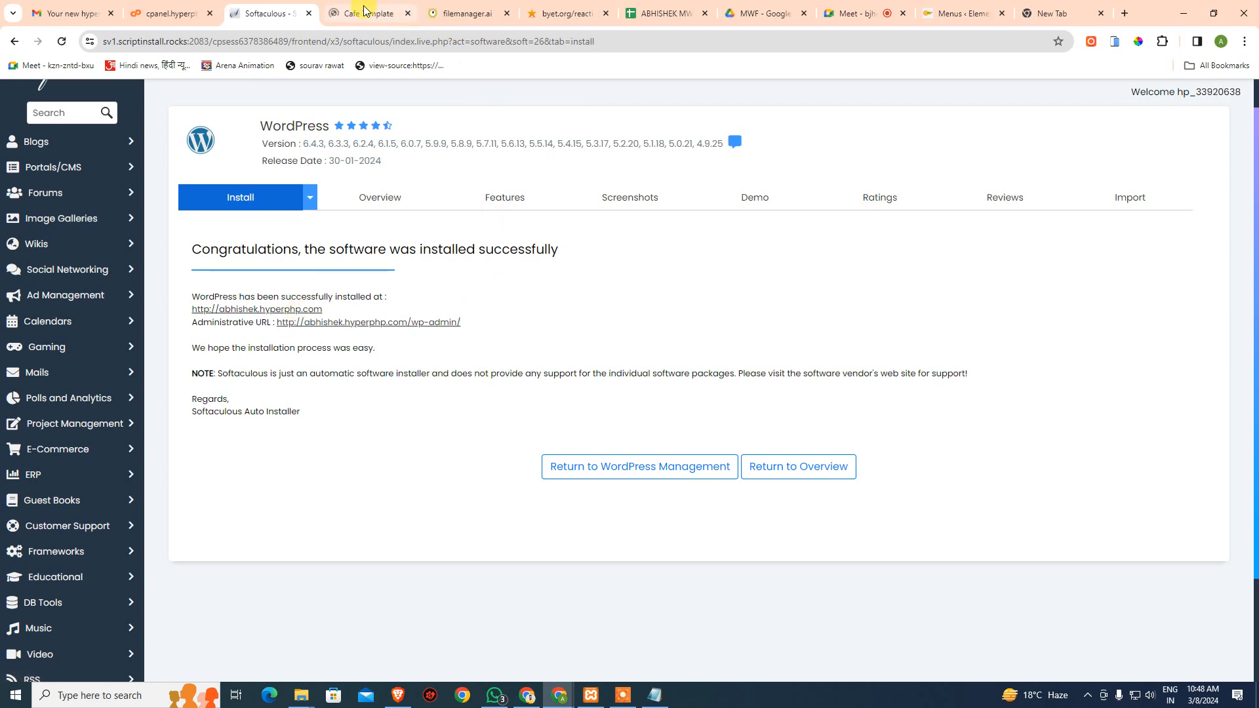
left_click(365, 13)
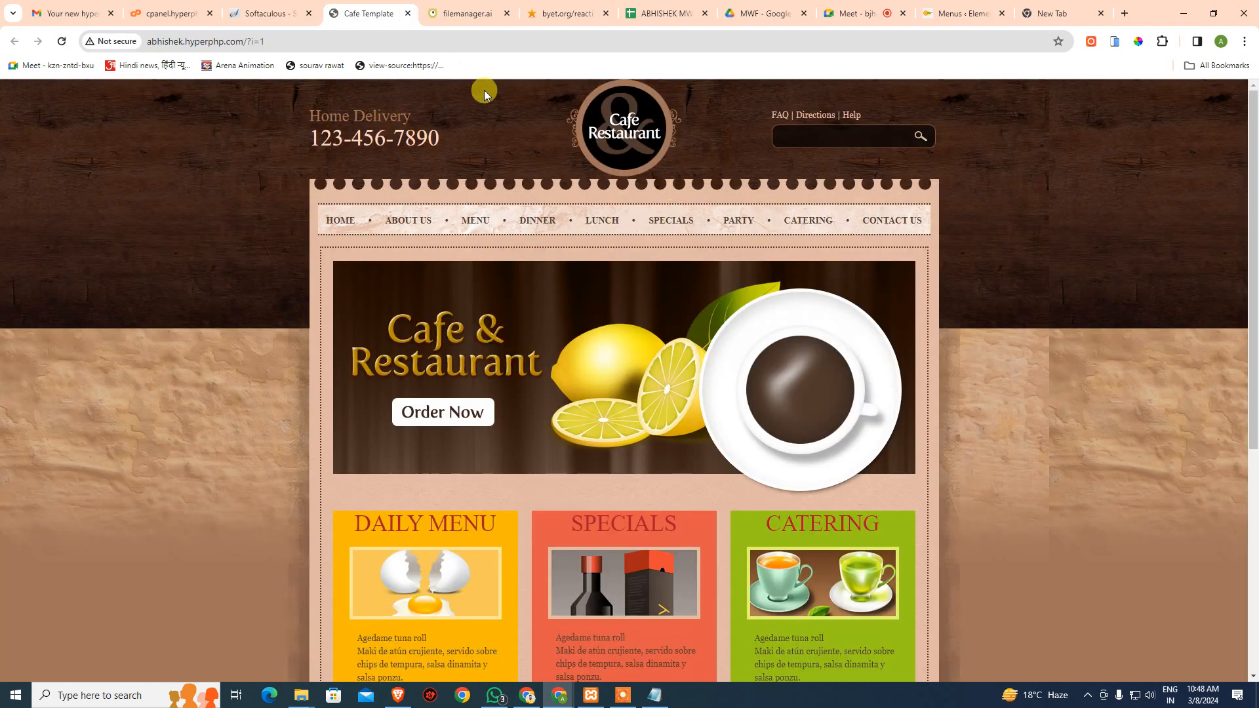
key("F5")
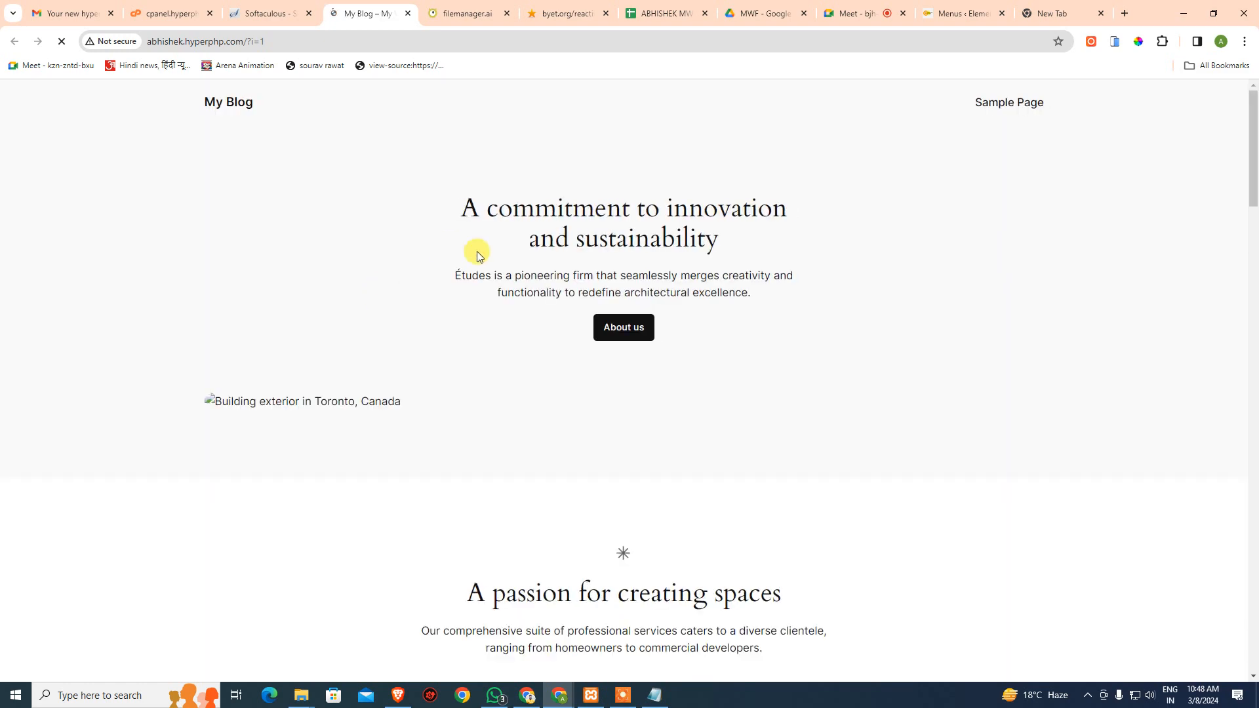
scroll(479, 263, "down", 16)
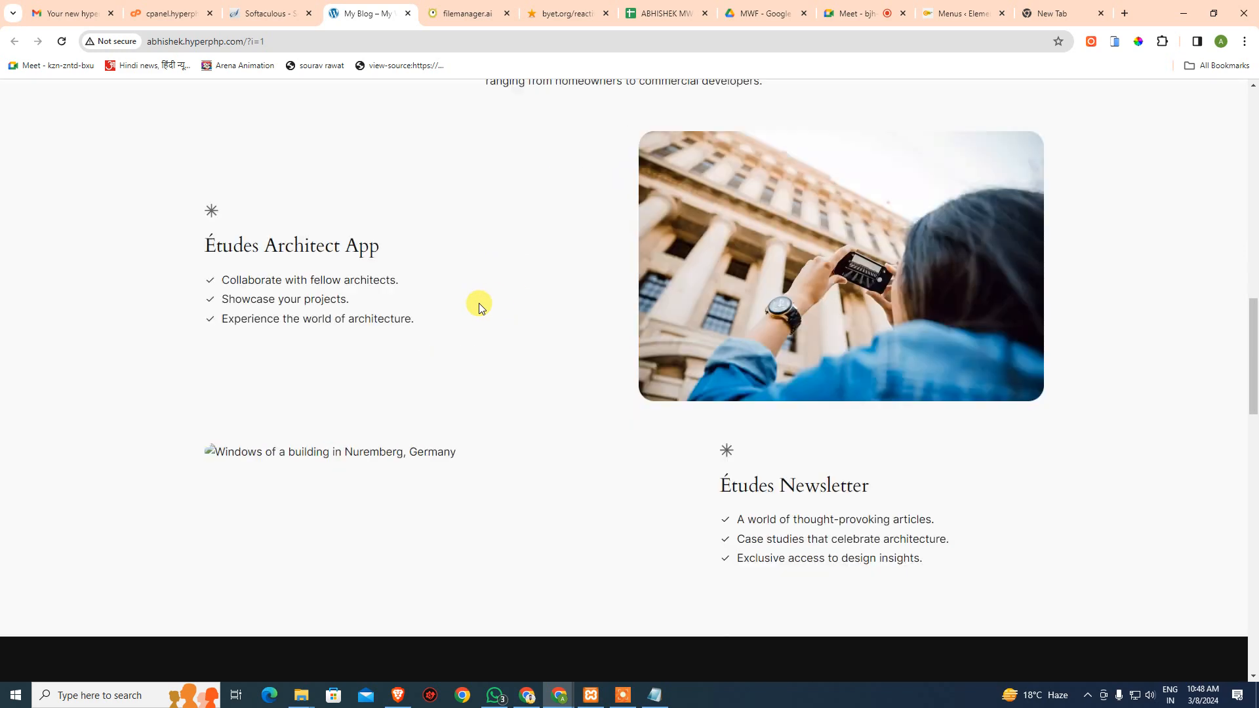
scroll(479, 305, "down", 10)
scroll(471, 298, "up", 20)
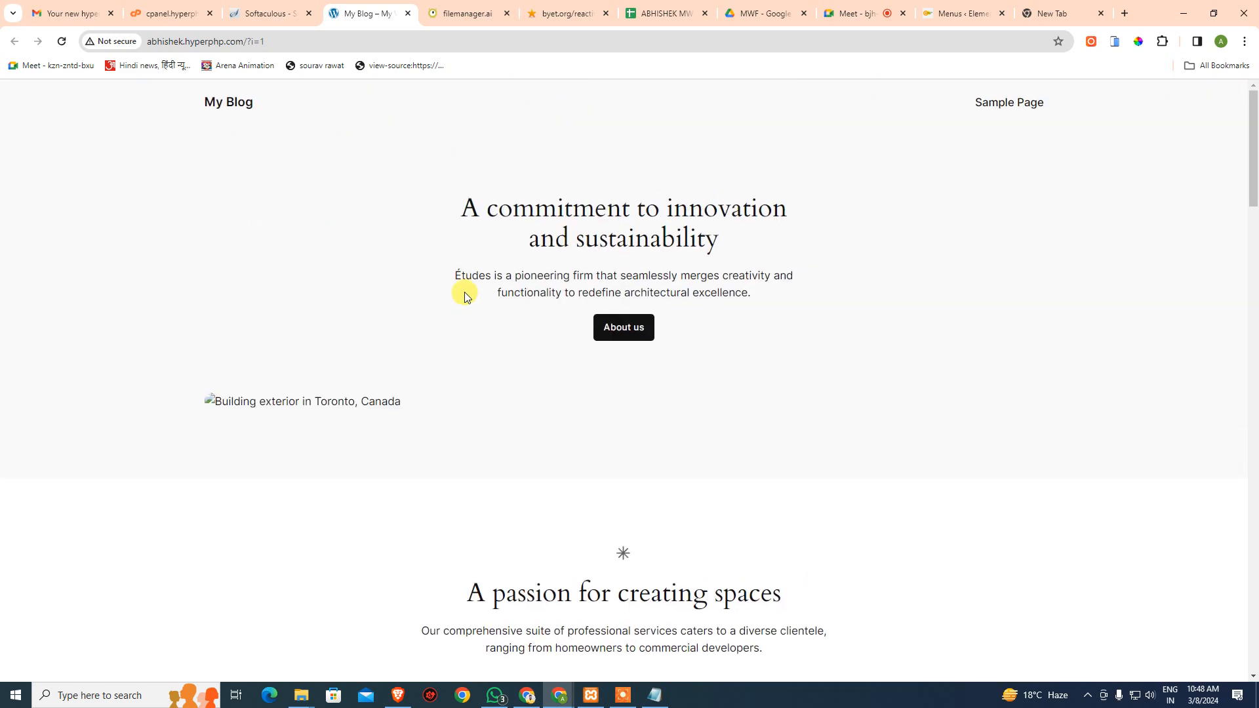
- Go to abhishek.hyperphp.com/wp-admin and submit the login with username admin and a saved password
left_click(259, 43)
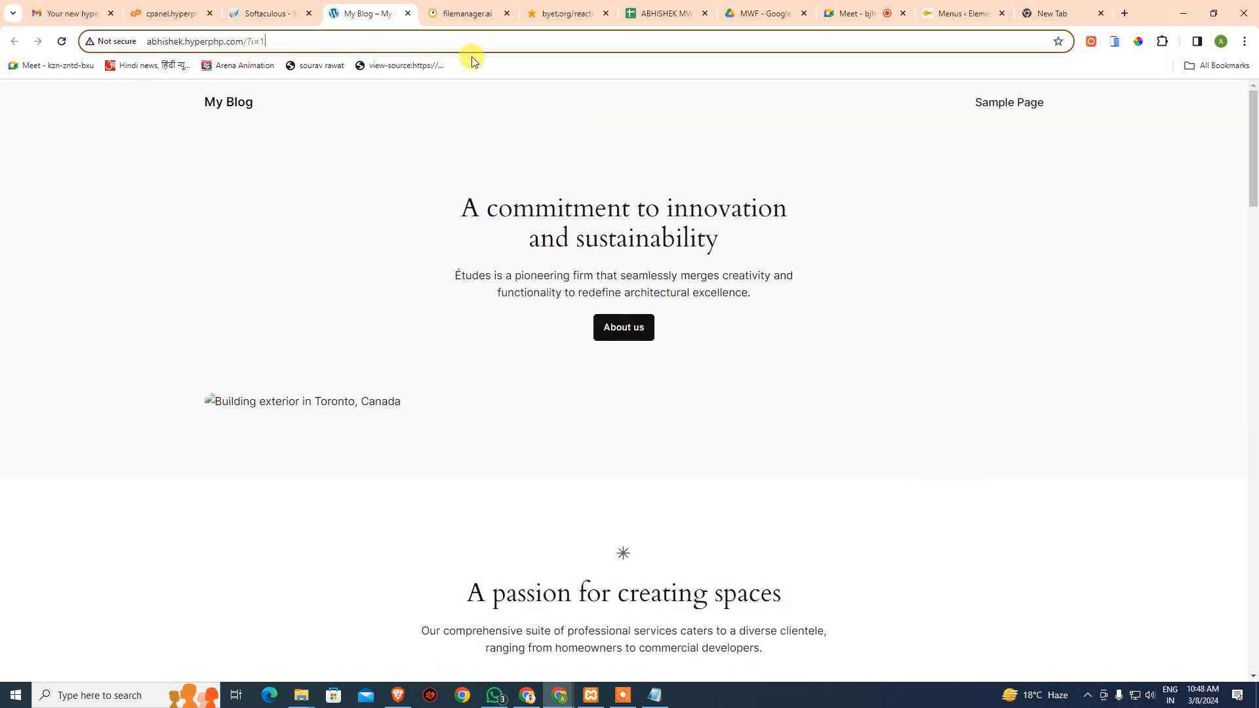
key("BackSpace")
key("BackSpace")
key("BackSpace")
key("BackSpace")
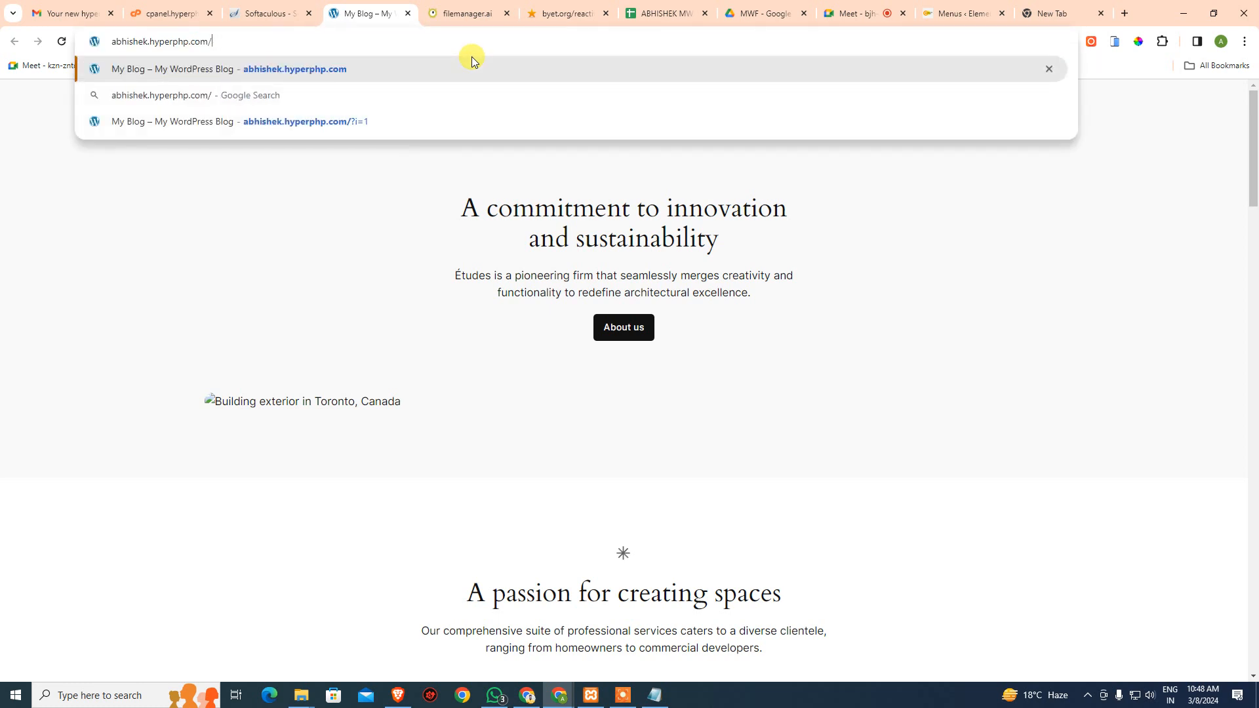
type("wp-admin")
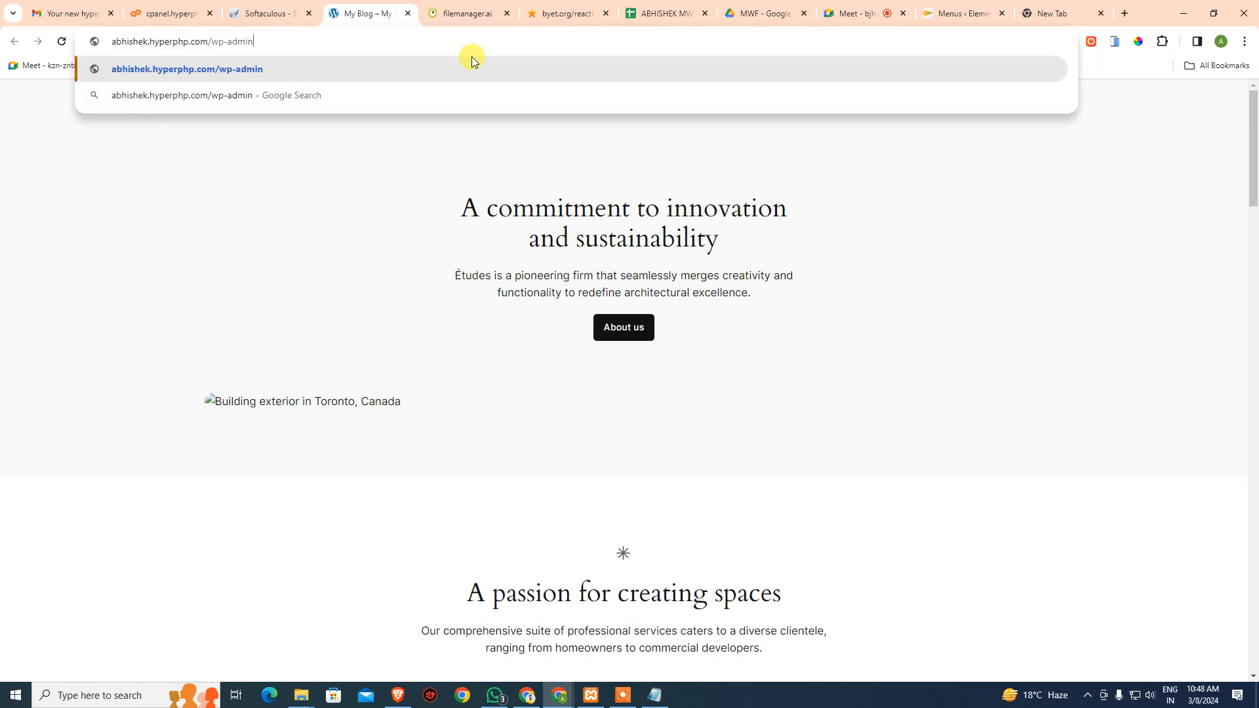
key("Return")
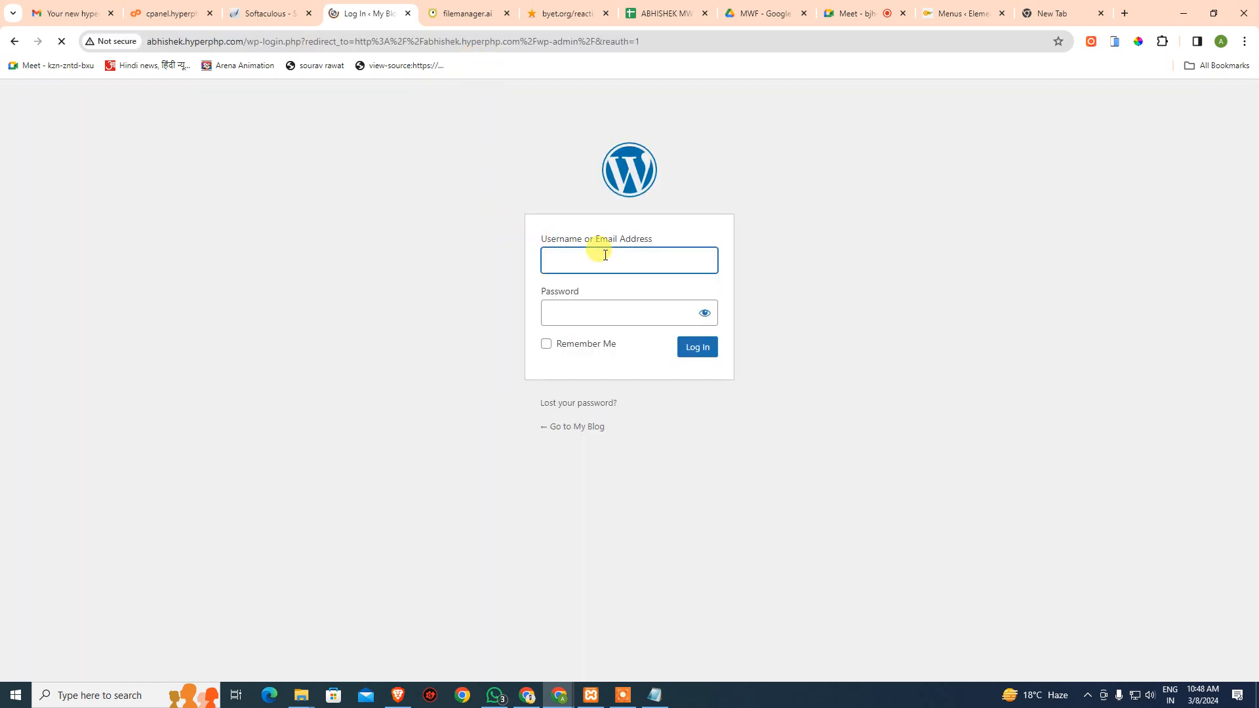
left_click(604, 265)
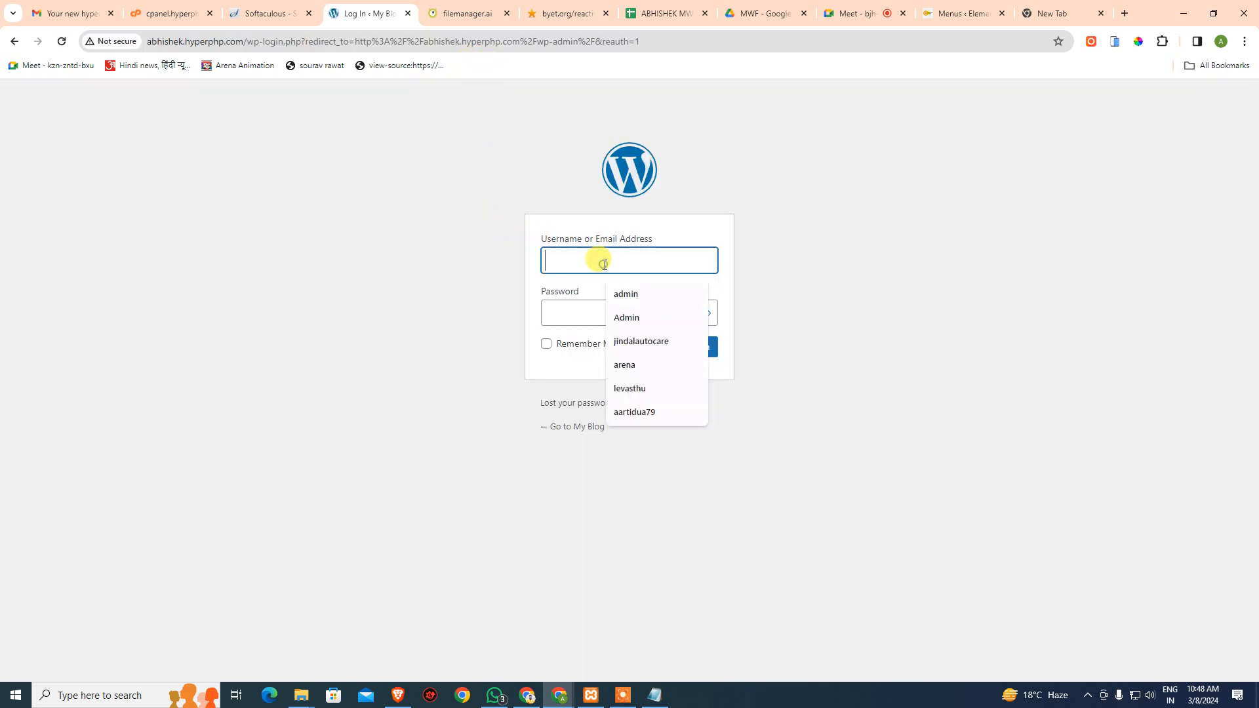
left_click(589, 315)
left_click(594, 313)
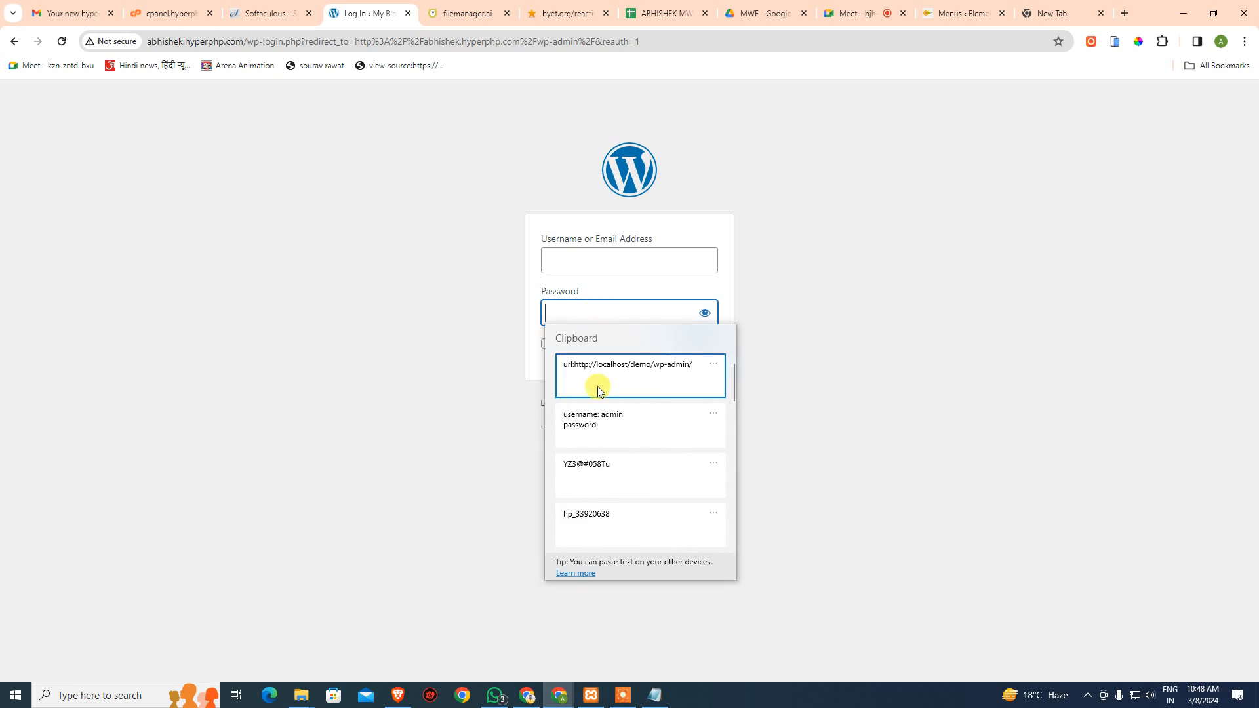
left_click(596, 478)
left_click(598, 264)
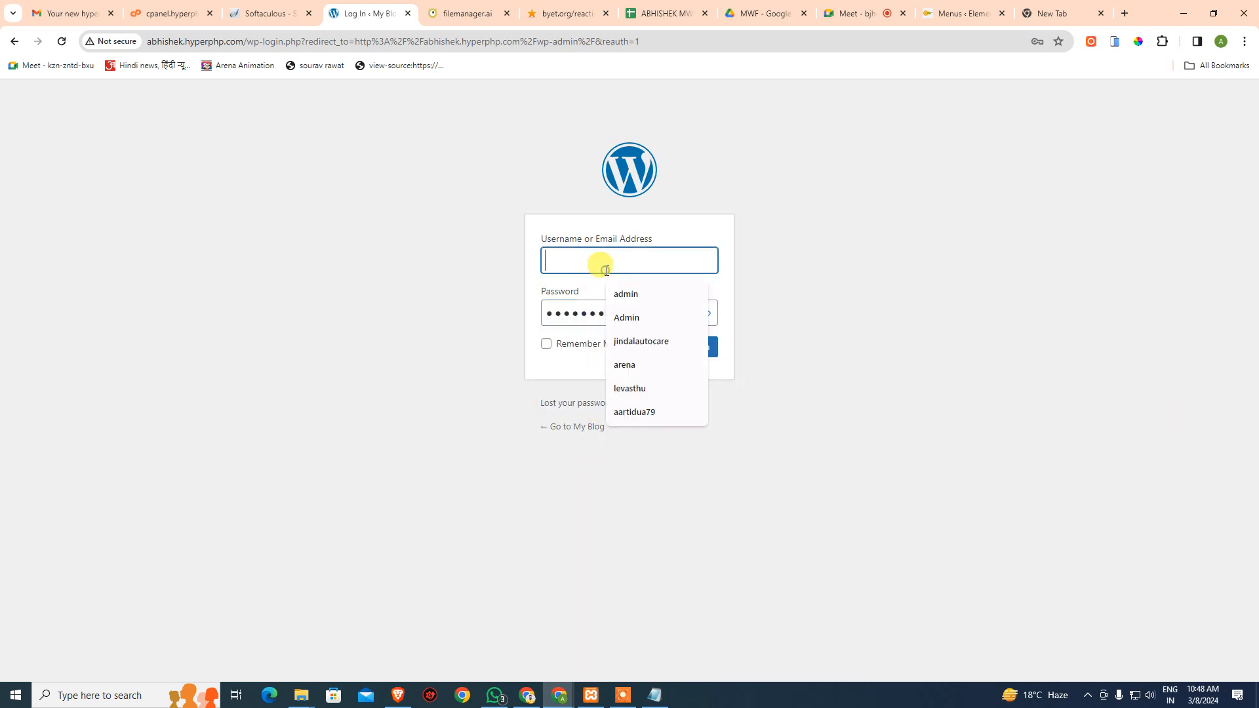
type("admin")
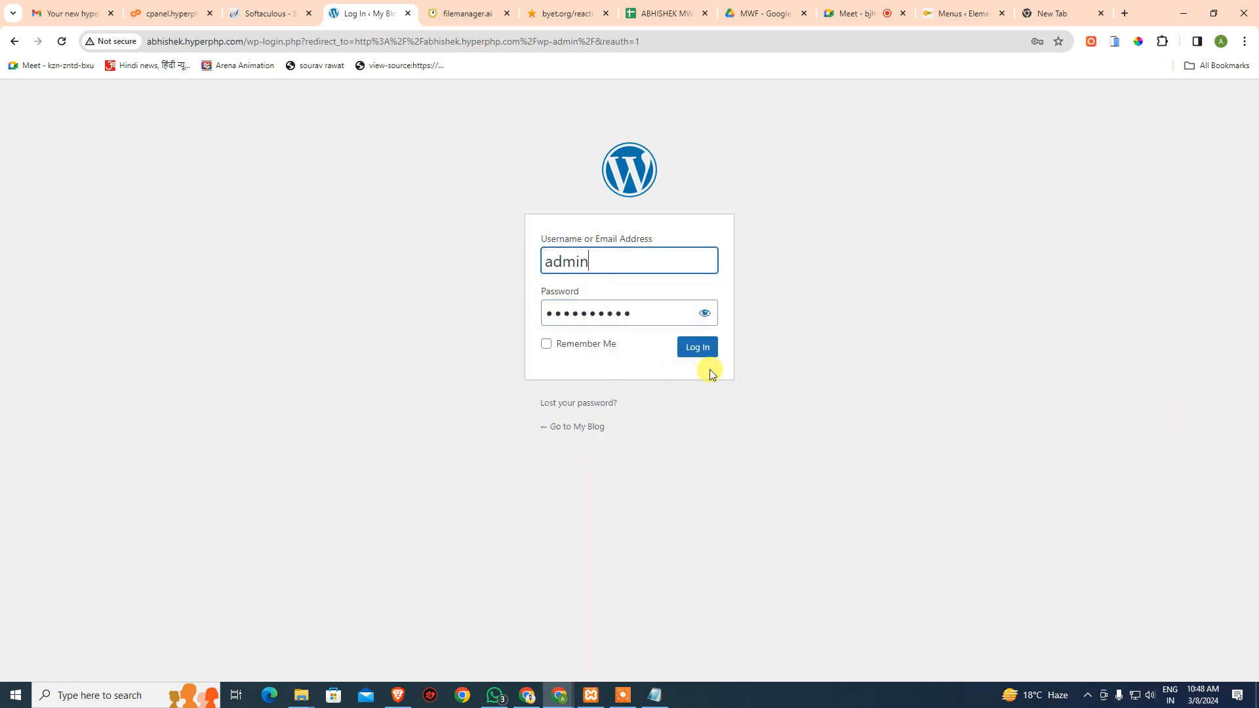
left_click(711, 353)
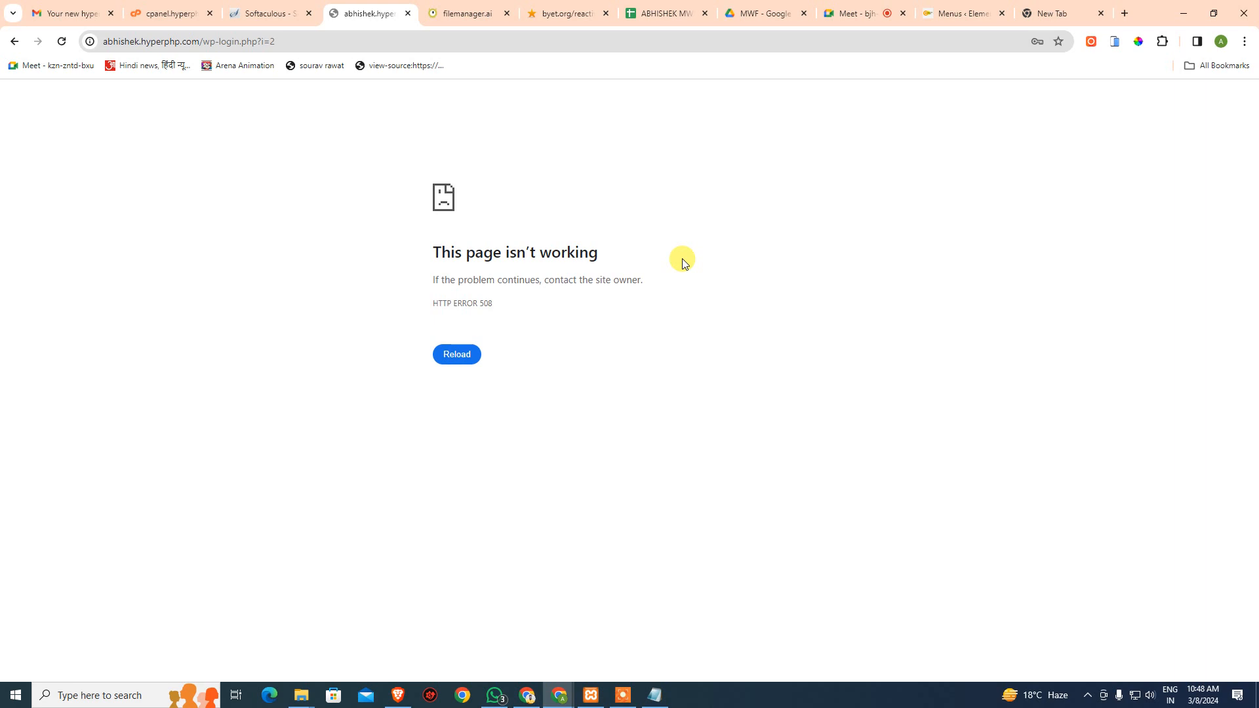
- After the 508 error, reload and log in as admin with the password from clipboard history
key("F5")
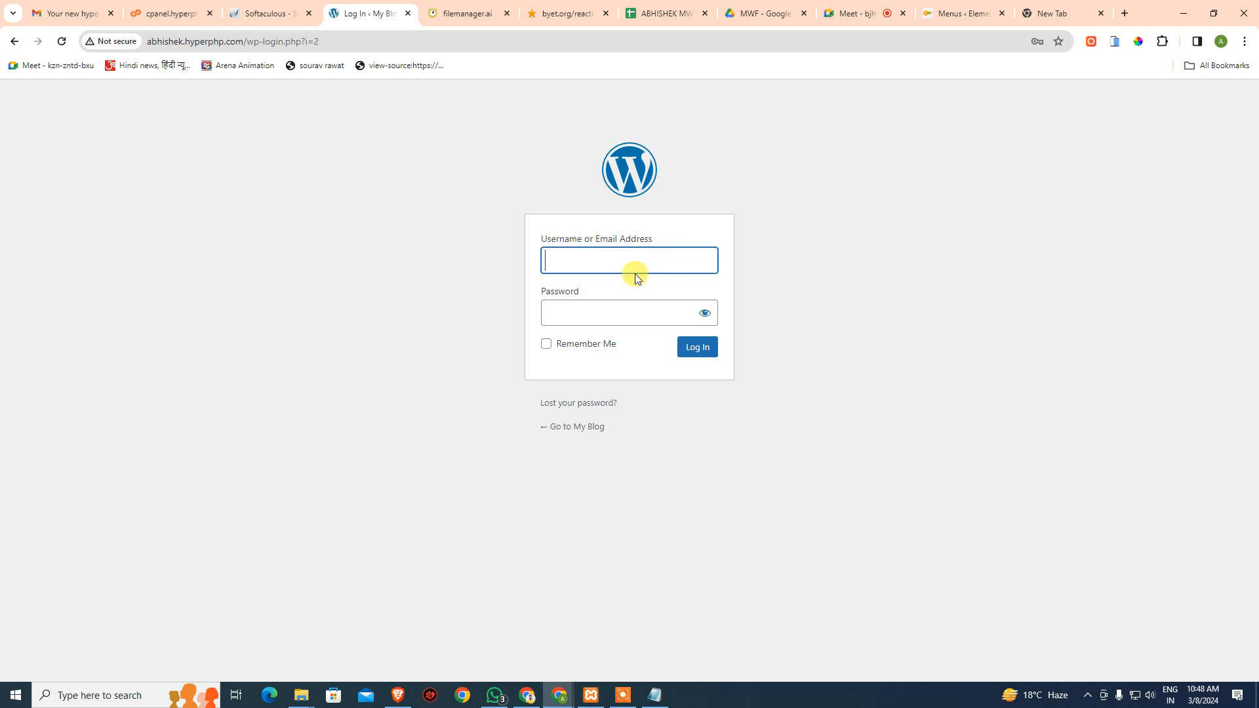
left_click(636, 277)
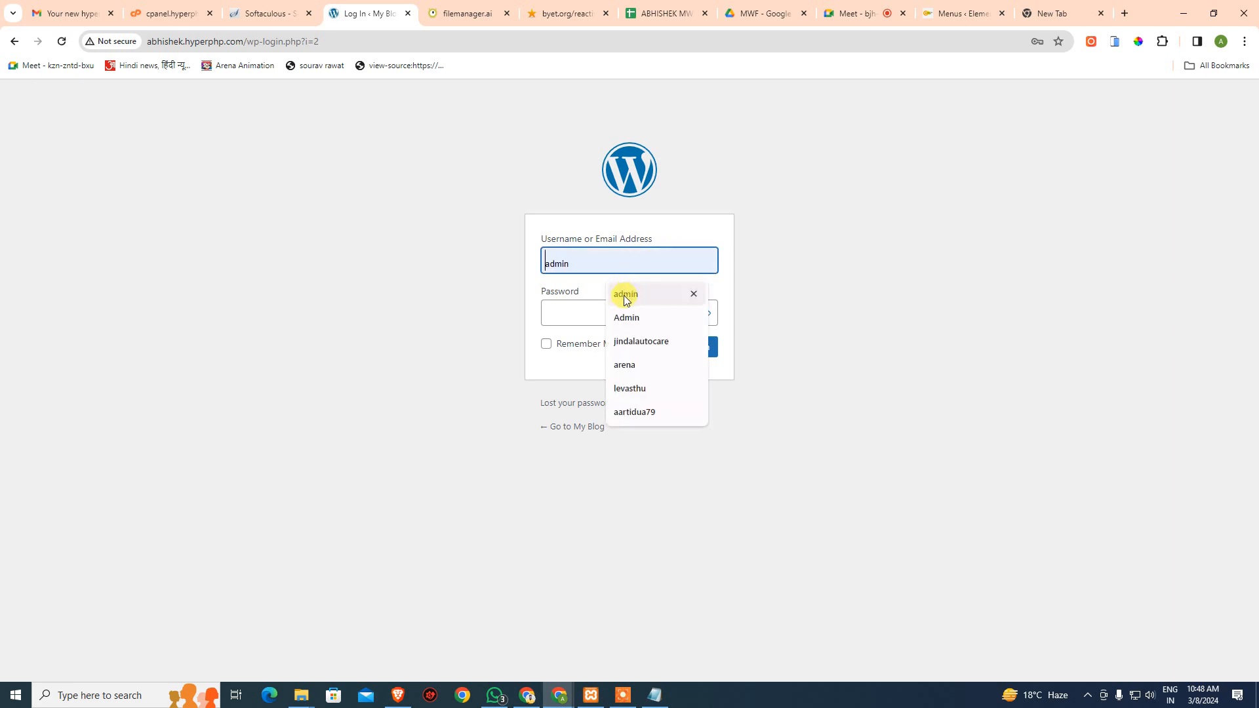
left_click(625, 294)
left_click(585, 313)
key("super+v")
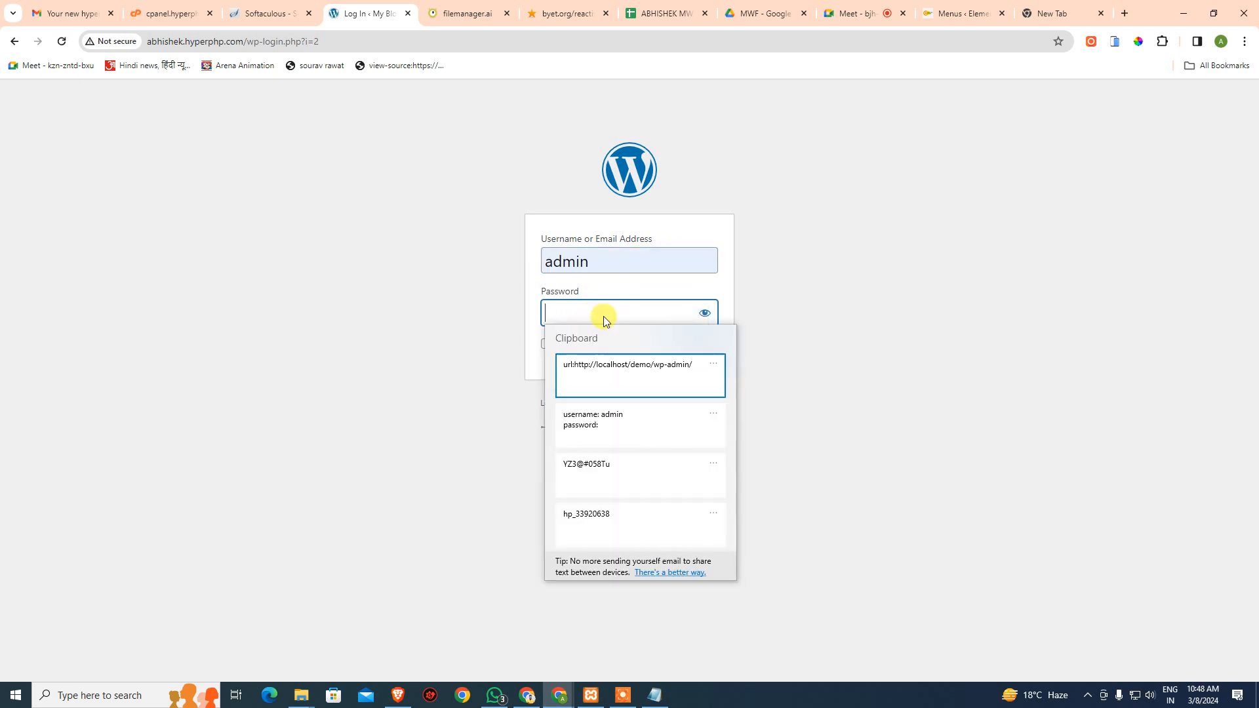
left_click(597, 481)
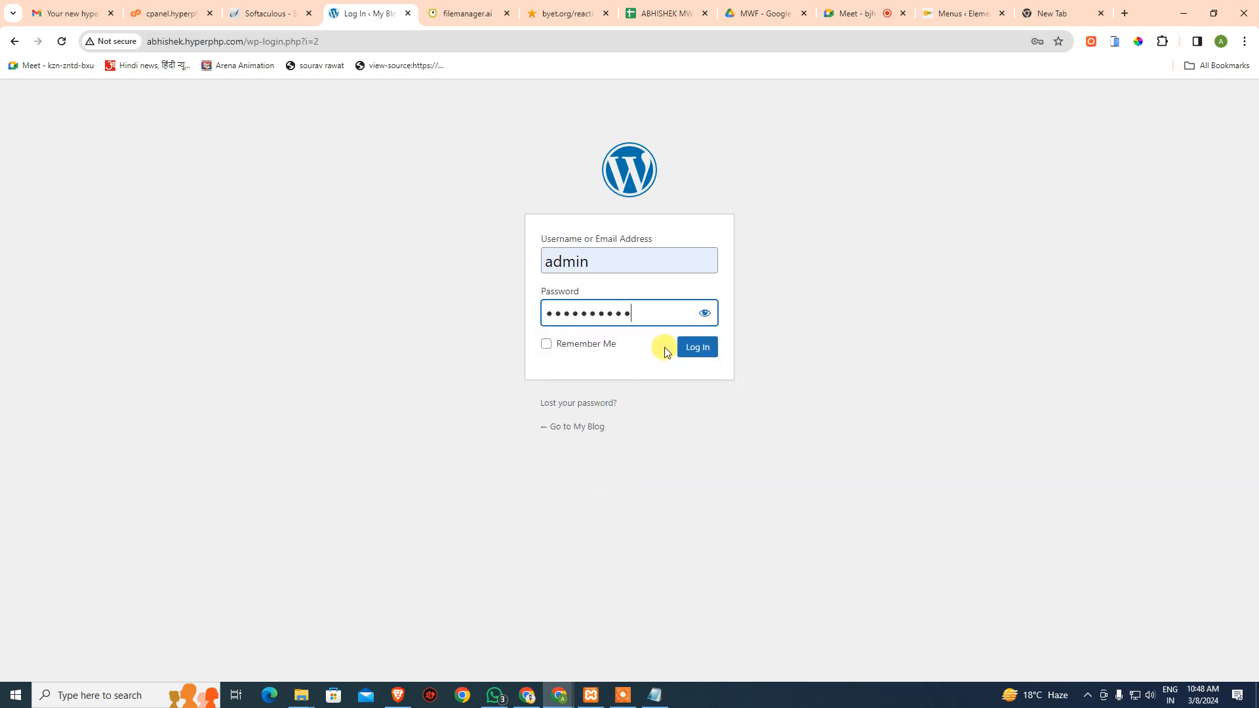
left_click(693, 349)
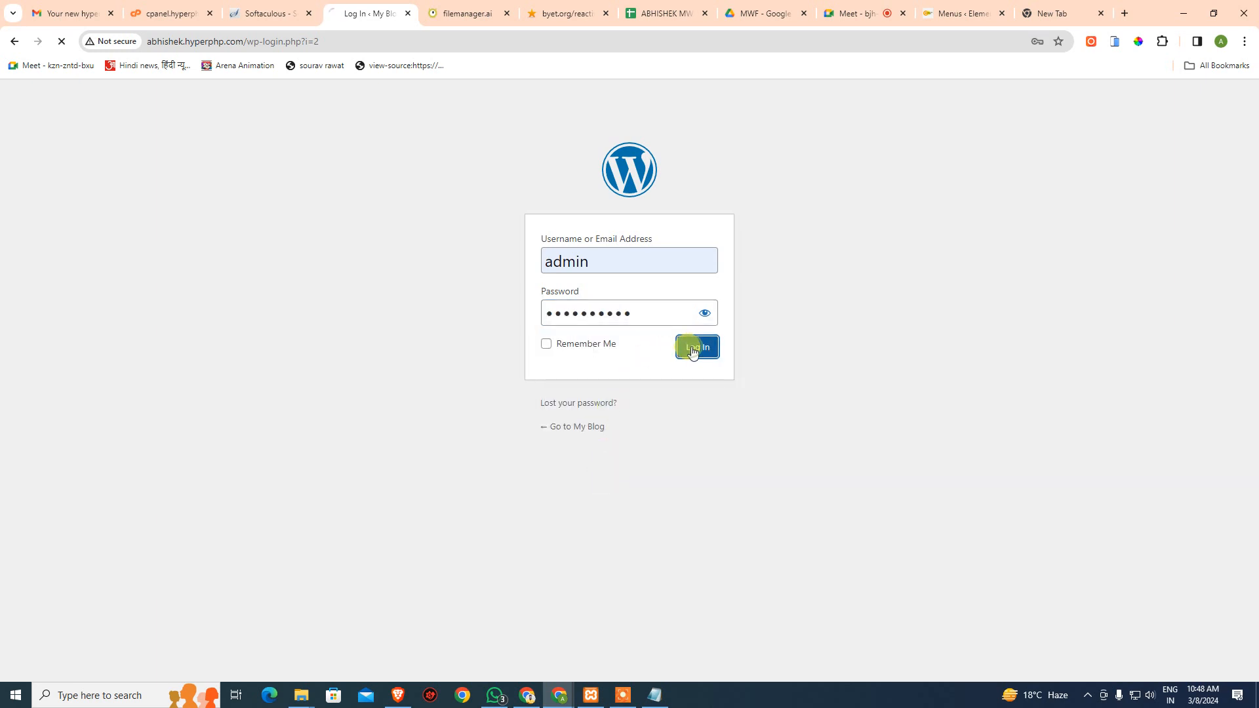